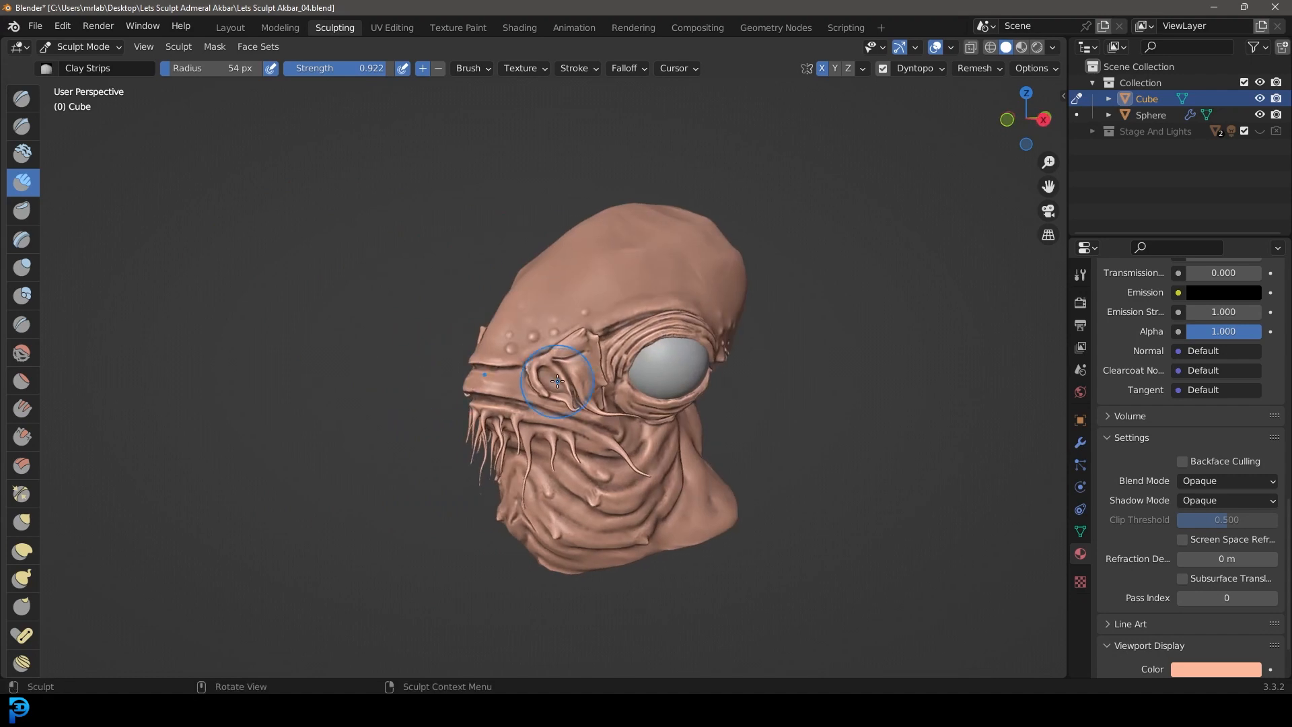
Step: Examine the finished alien head sculpt from the side, the front and close up around the mouth and eyes
key(KP_3)
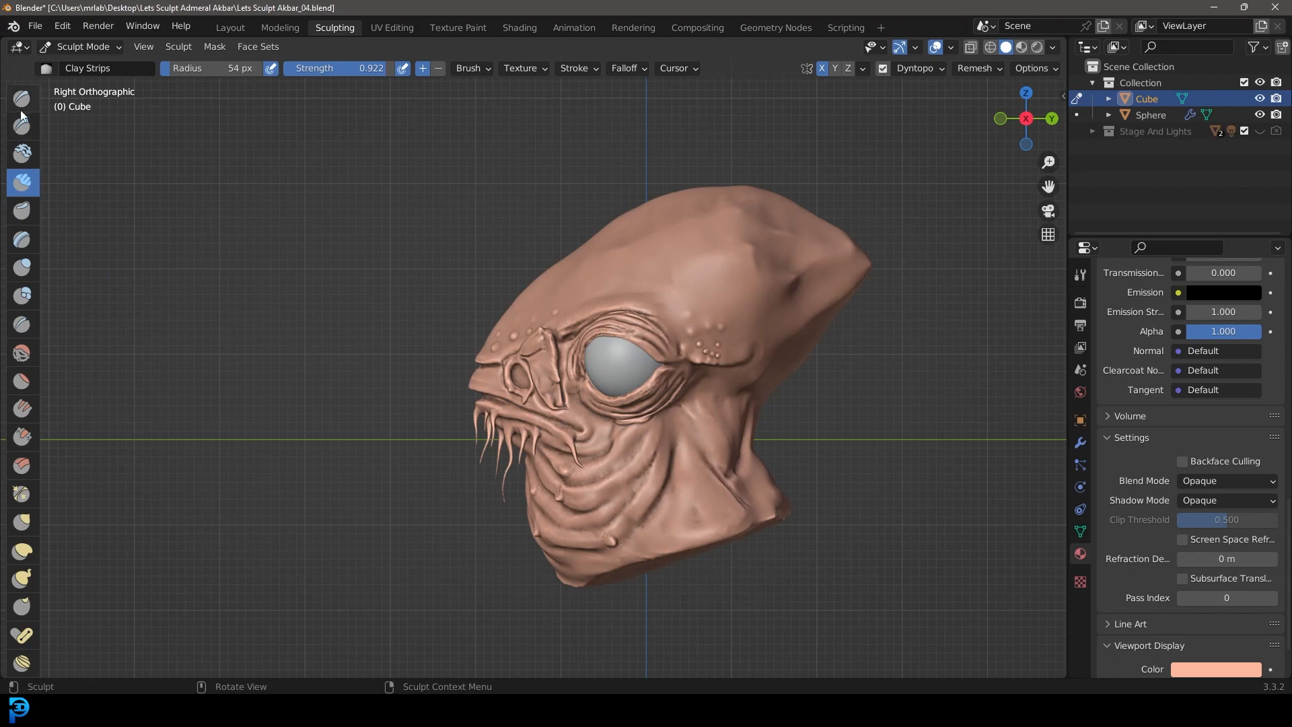
mouse_move(701, 471)
middle_down()
mouse_move(678, 404)
mouse_move(499, 228)
mouse_move(552, 269)
mouse_move(406, 322)
mouse_move(600, 262)
mouse_move(585, 248)
middle_up()
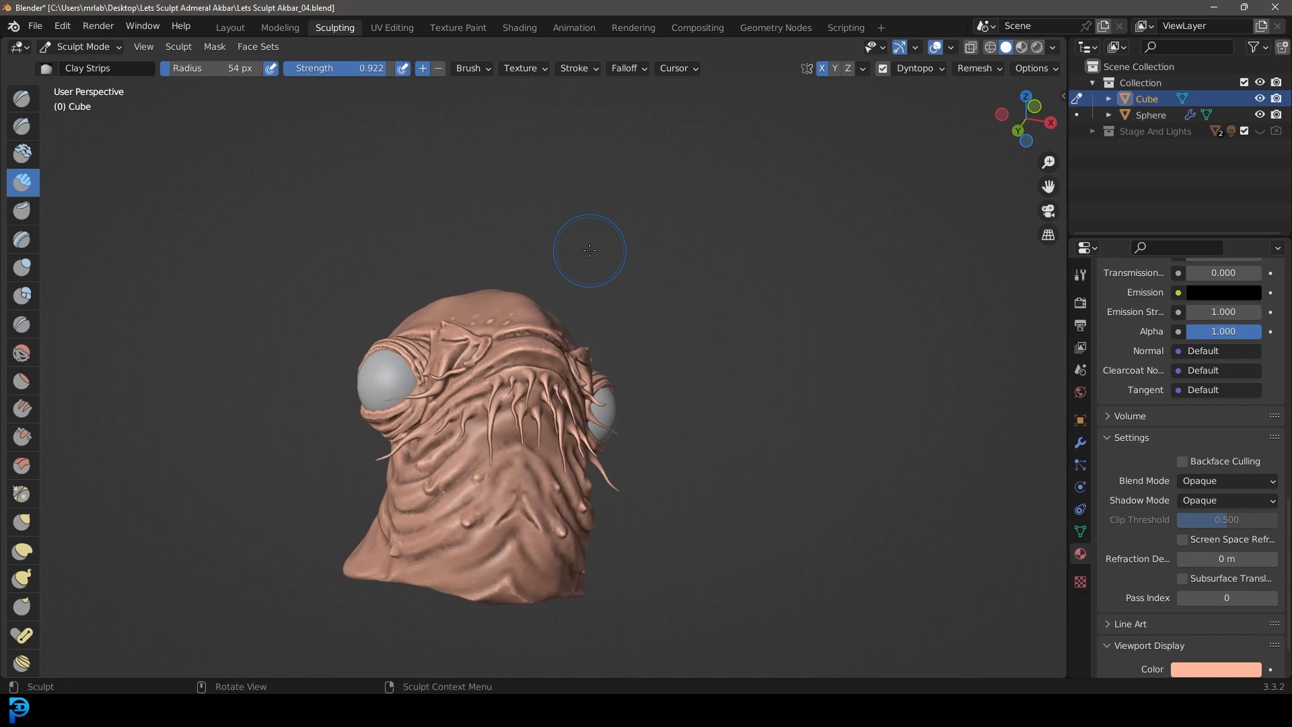
middle_drag(589, 250, 533, 446)
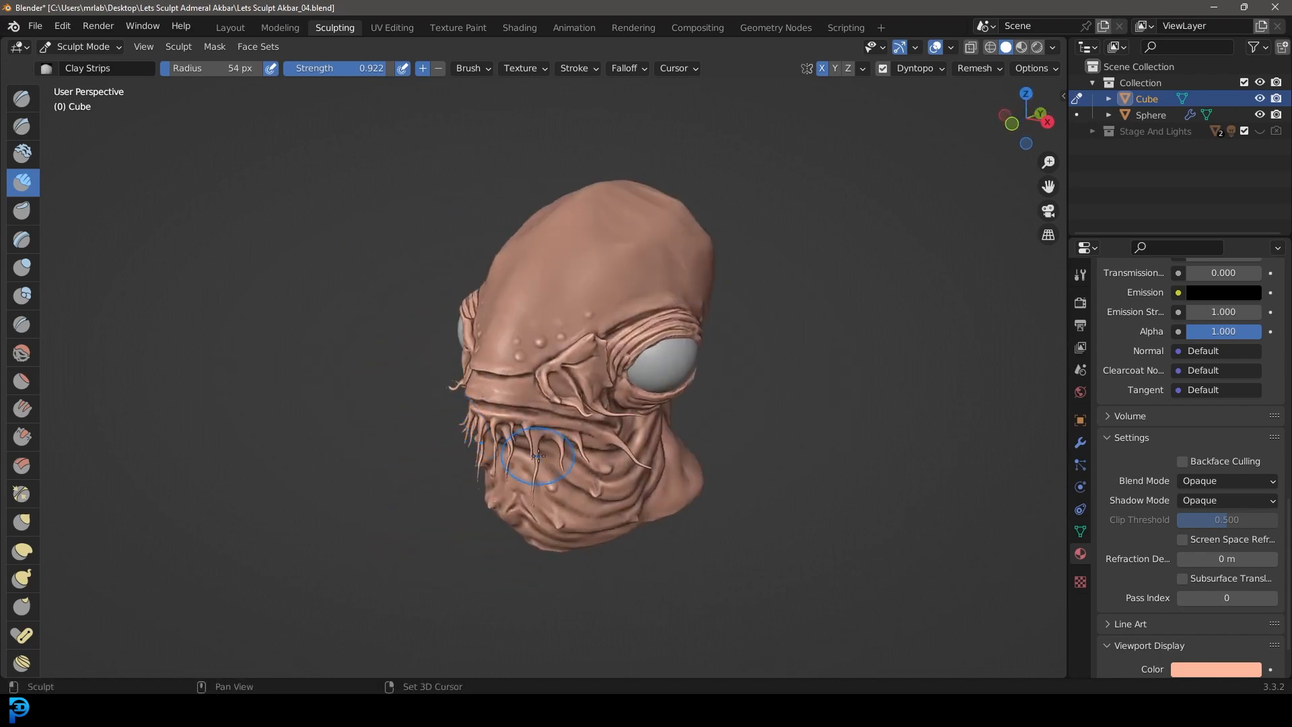
scroll(552, 433, up, 3)
middle_drag(597, 400, 524, 372)
scroll(619, 376, up, 4)
middle_drag(649, 308, 548, 420)
scroll(611, 355, down, 3)
scroll(736, 414, down, 3)
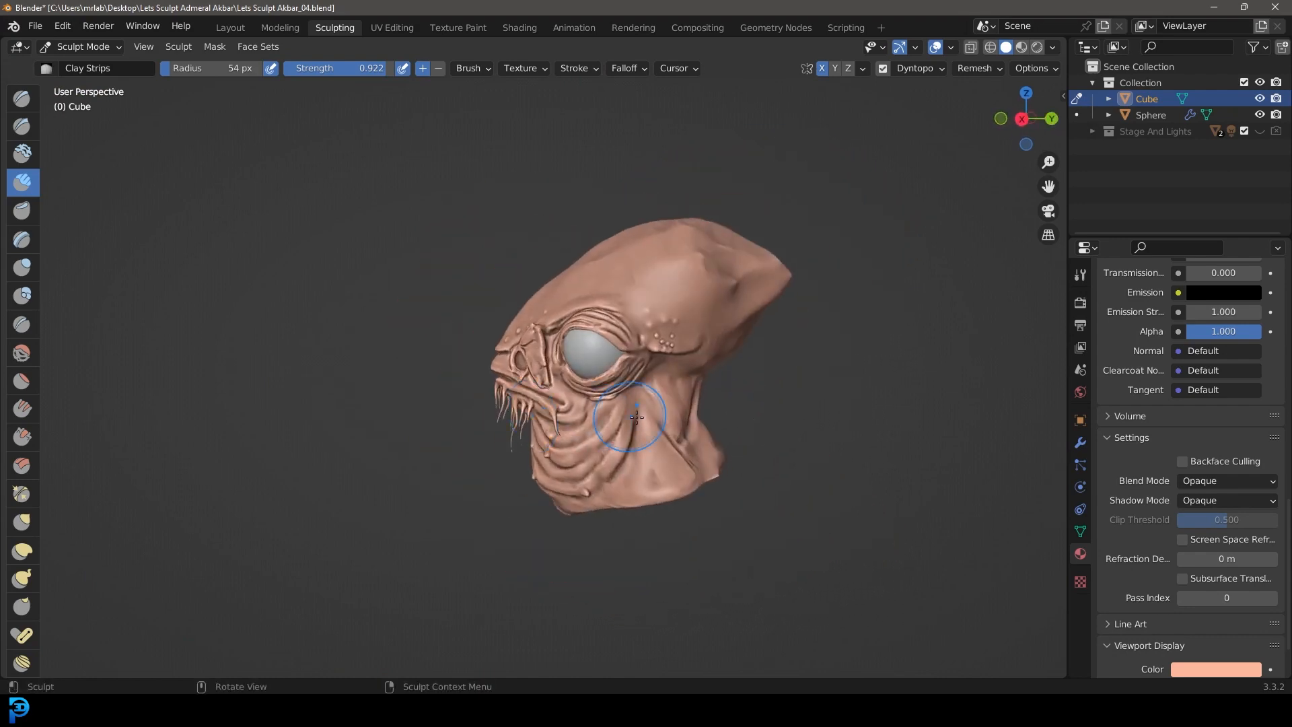
scroll(794, 424, up, 3)
middle_drag(902, 421, 801, 414)
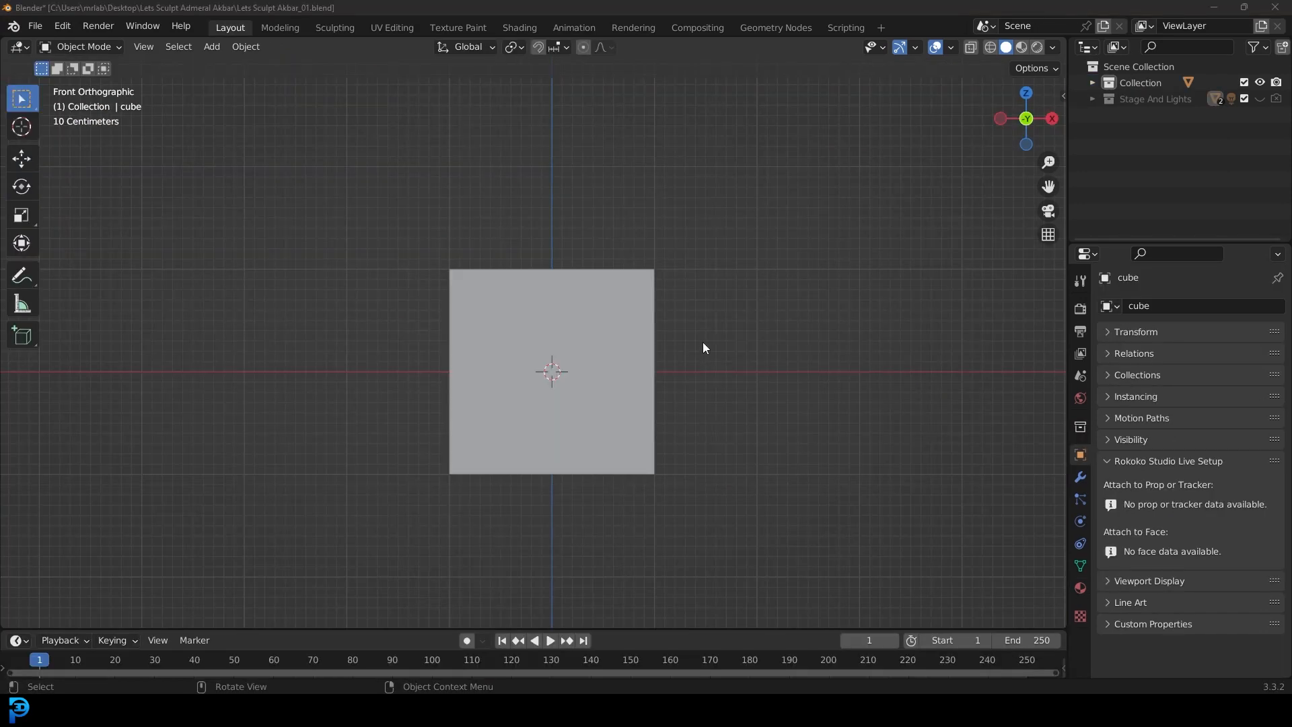
Step: Select the cube and enter Edit Mode with wireframe shading in the right orthographic view
mouse_move(638, 358)
middle_down()
mouse_move(654, 384)
mouse_move(631, 335)
middle_up()
click(614, 282)
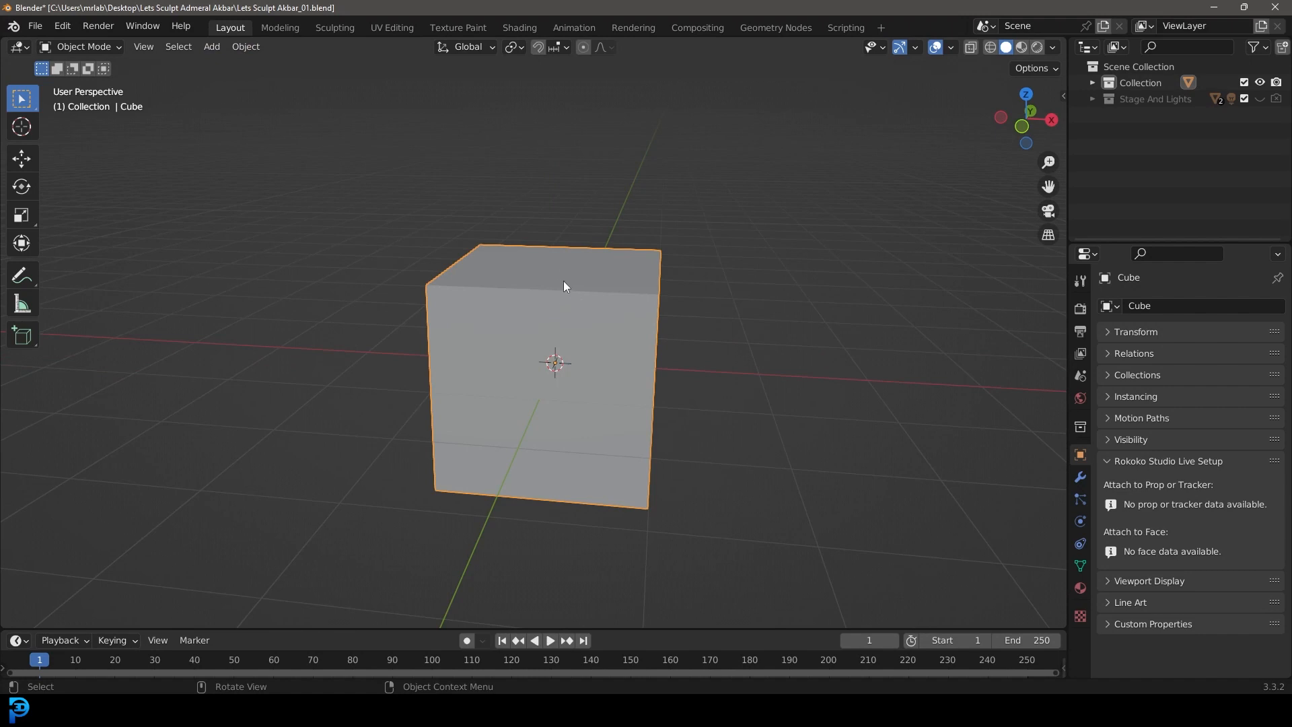
key(KP_1)
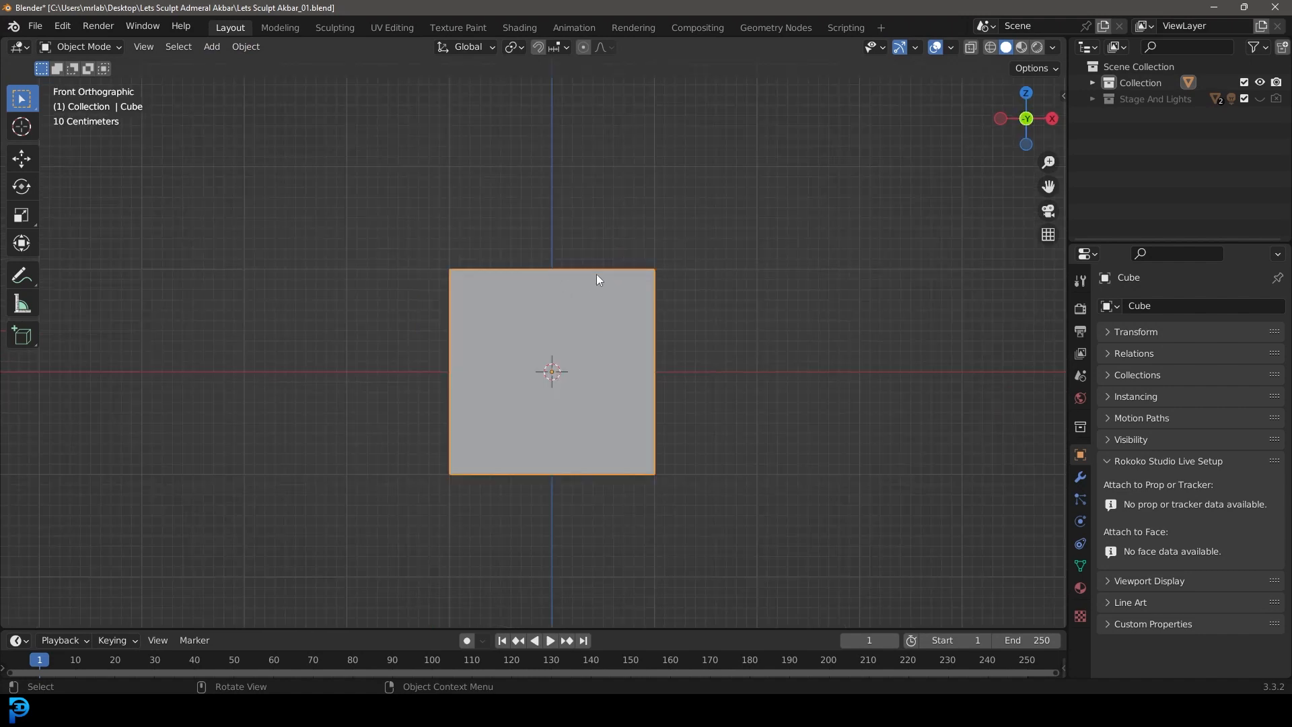
shift+middle_drag(598, 279, 614, 300)
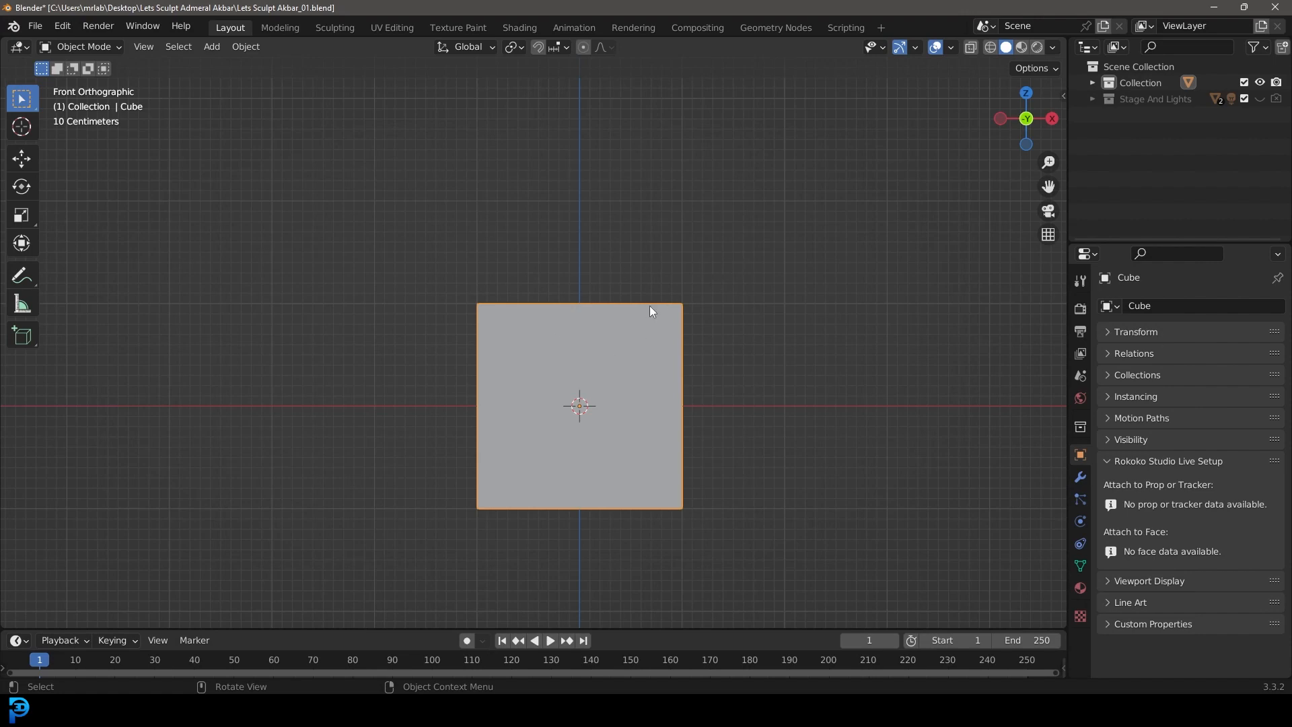
middle_drag(744, 297, 664, 309)
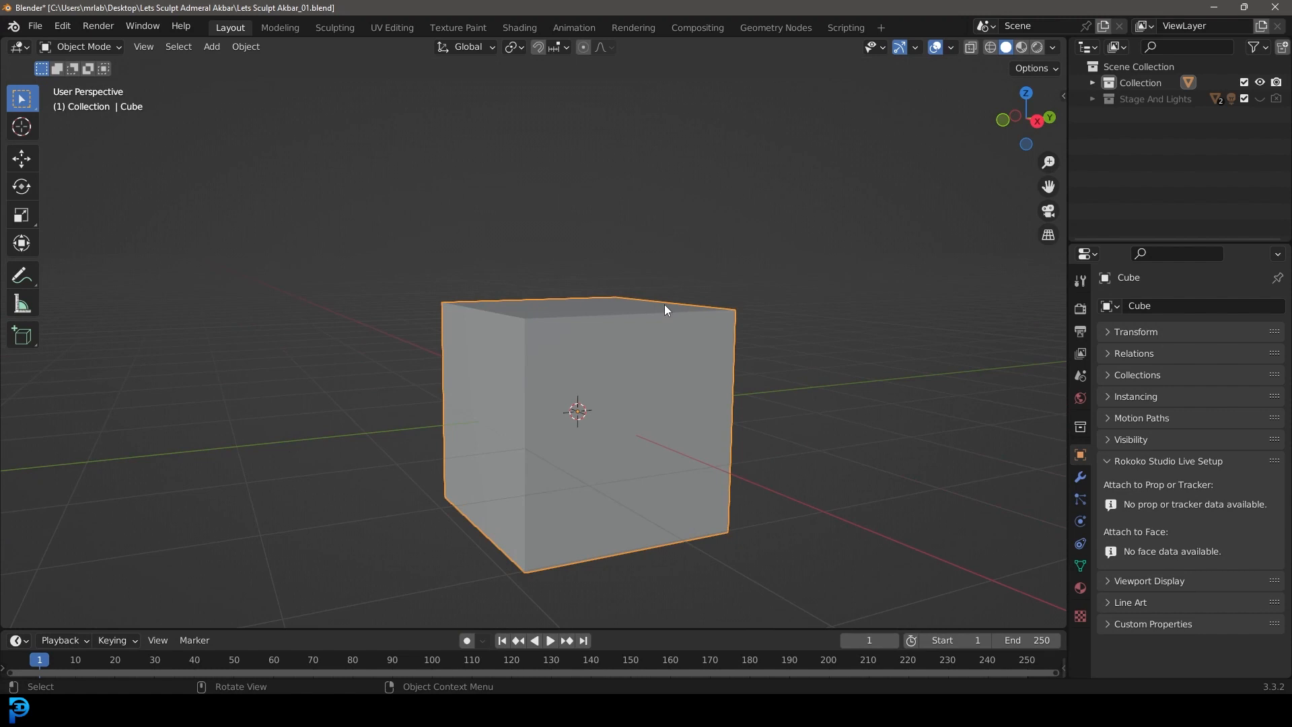
key(KP_3)
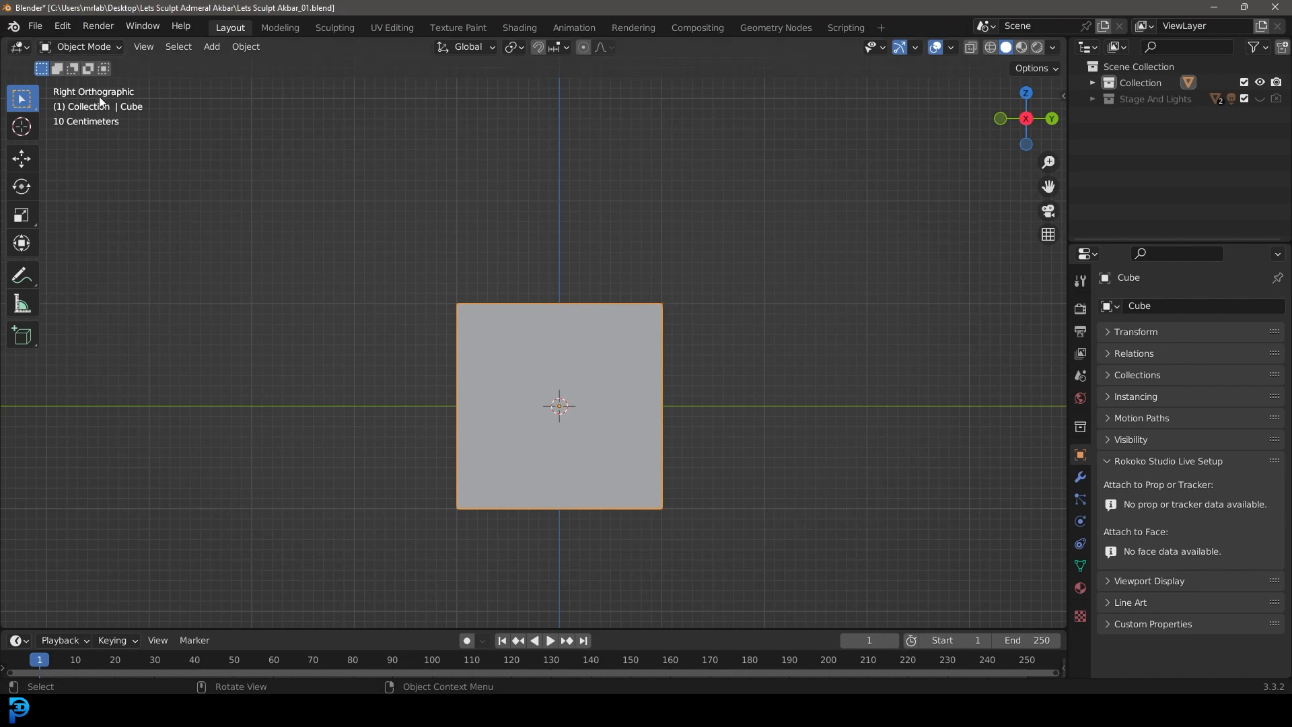
shift+middle_drag(596, 335, 655, 309)
key(Tab)
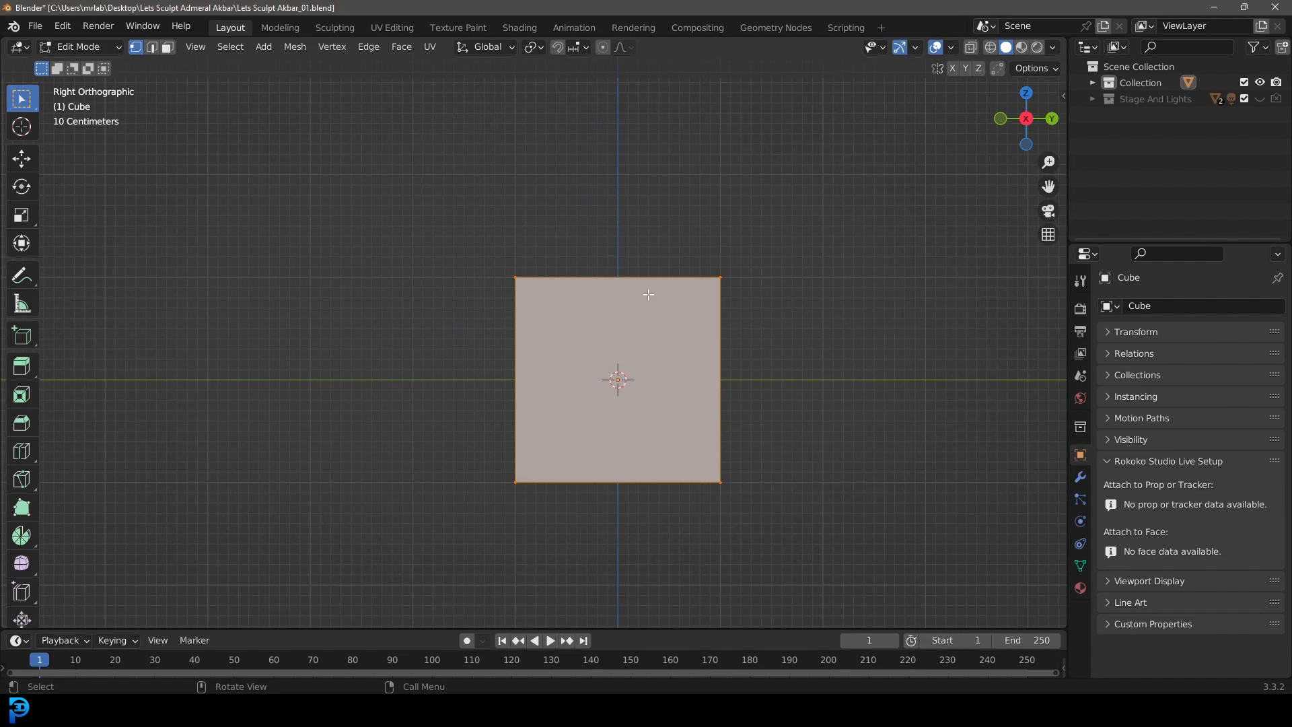
key(z)
click(527, 293)
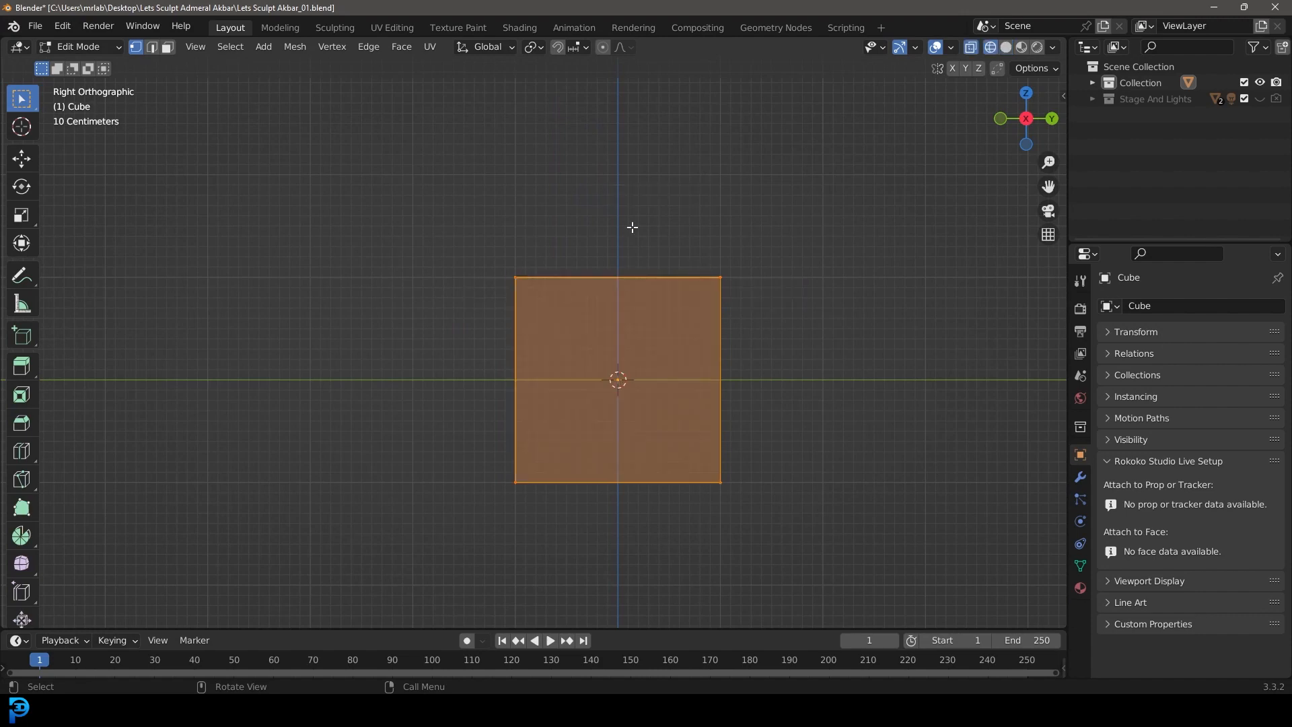
Step: Rotate the cube's top vertices about 26 degrees so they slope down toward the back, and widen them along Y
drag(357, 180, 879, 357)
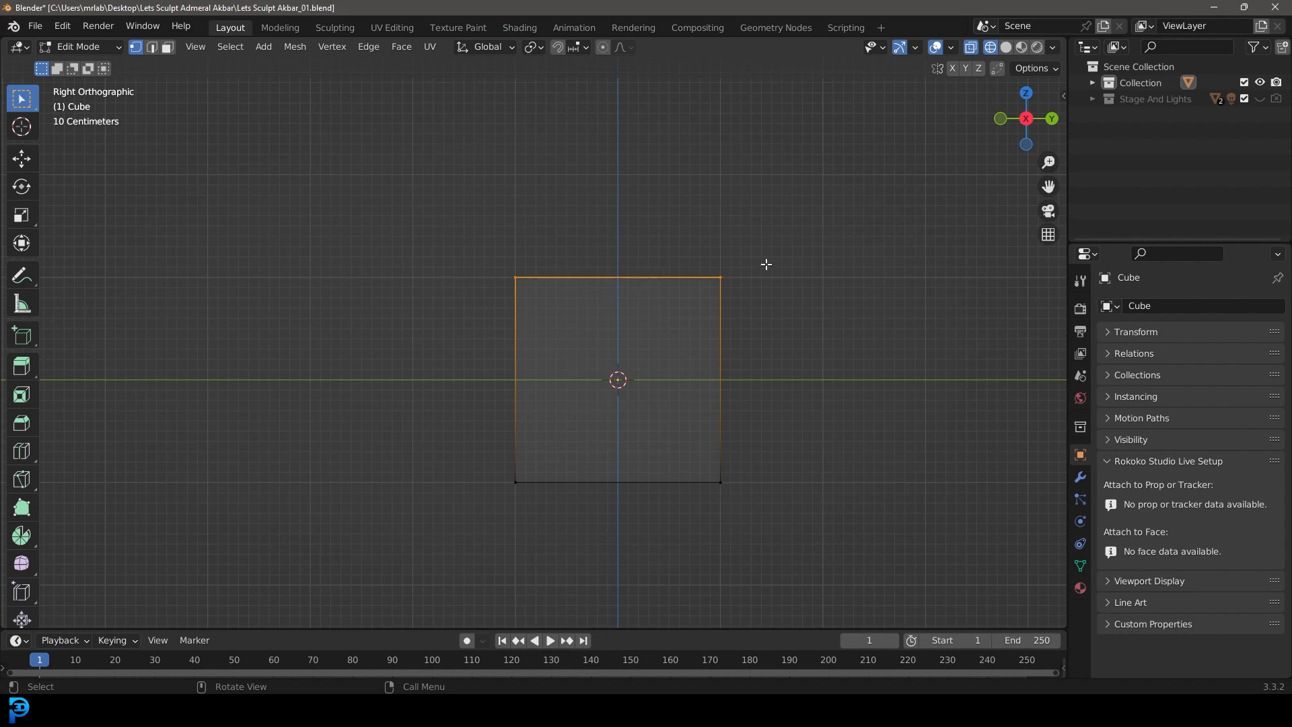
key(r)
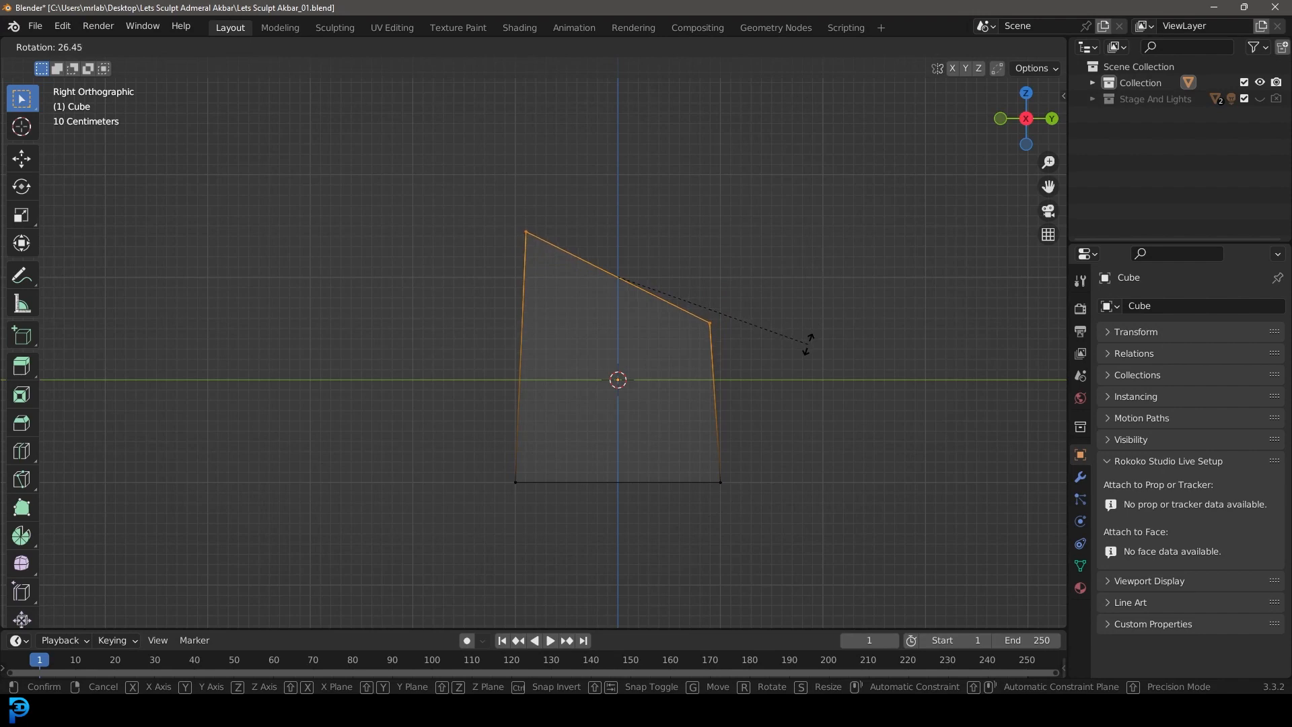
click(808, 343)
key(s)
key(y)
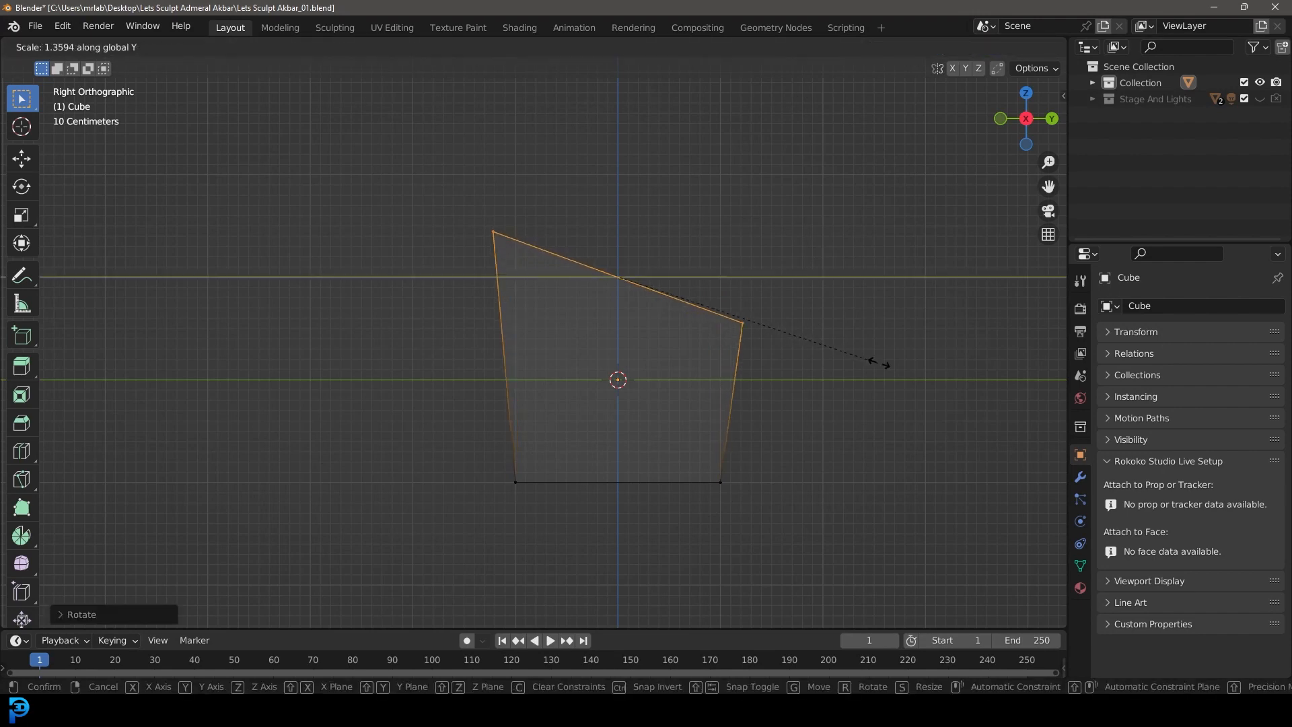
click(908, 376)
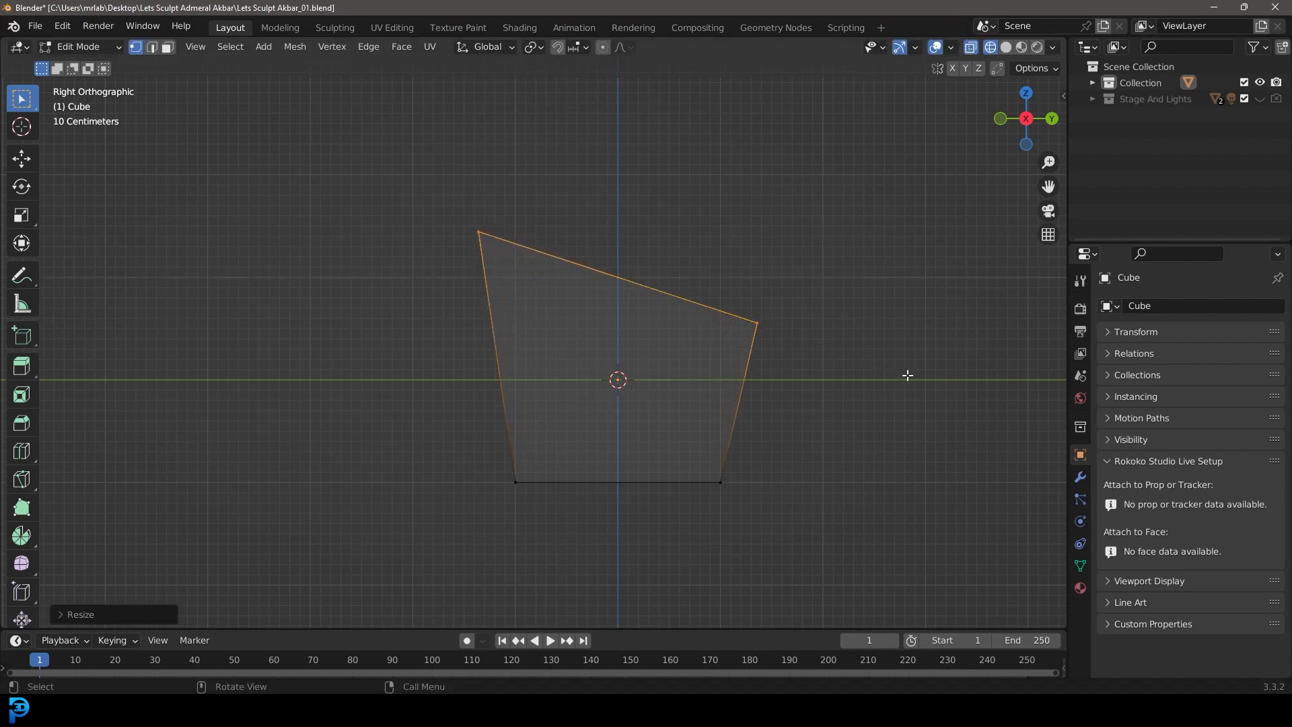
Step: Move the upper front vertices of the block forward and slightly down
drag(595, 323, 379, 176)
key(g)
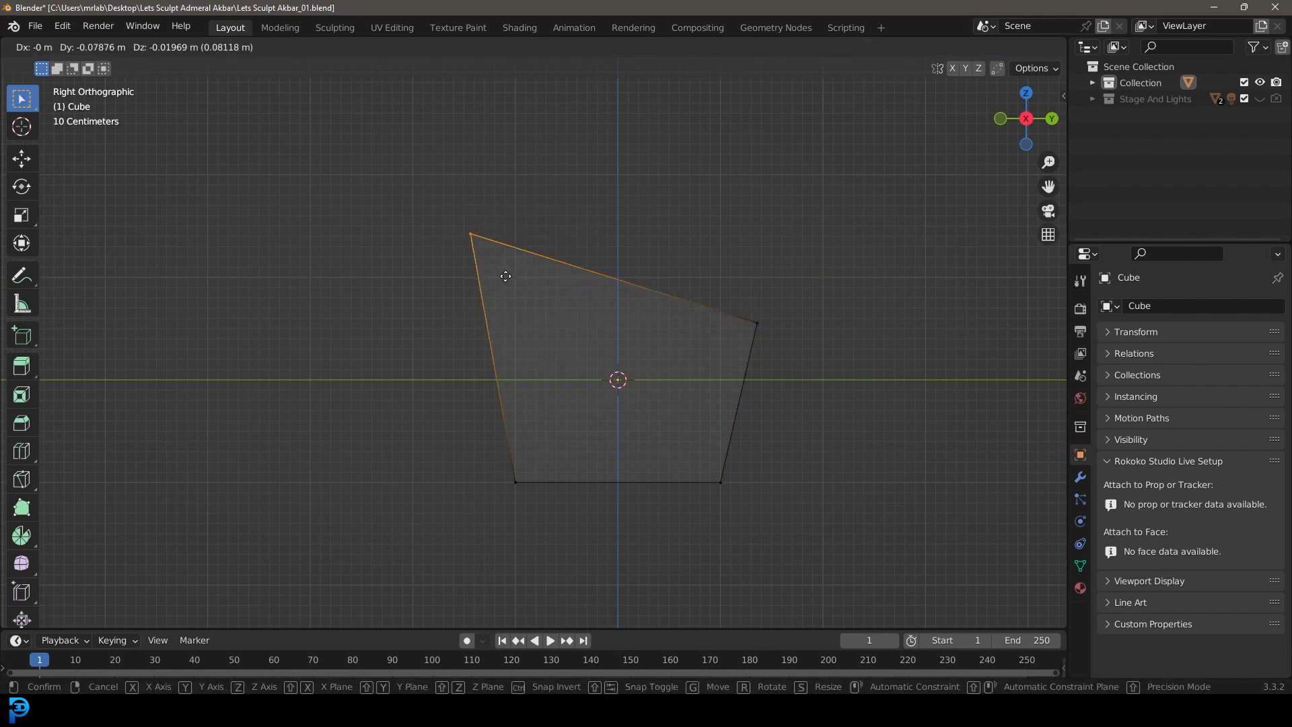
click(482, 285)
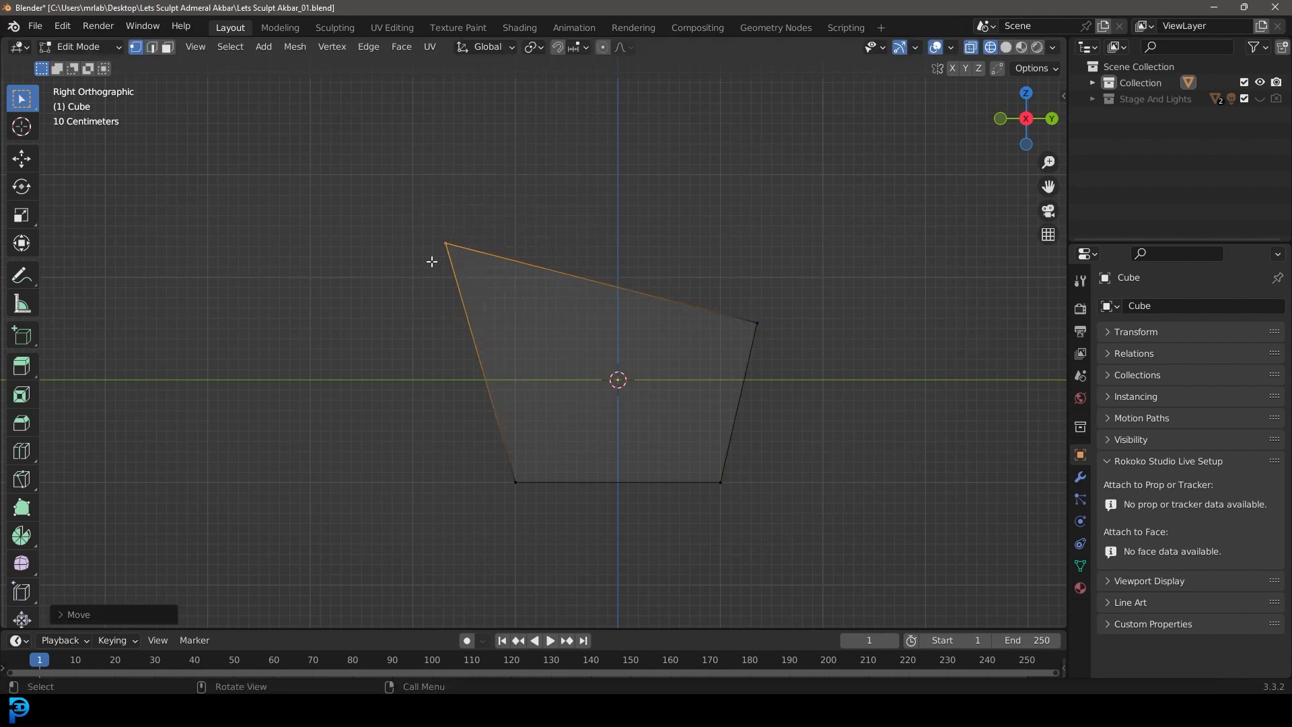
Step: Extrude the sloped top face upward, tilt it further toward the back and reposition it
drag(317, 115, 875, 371)
key(e)
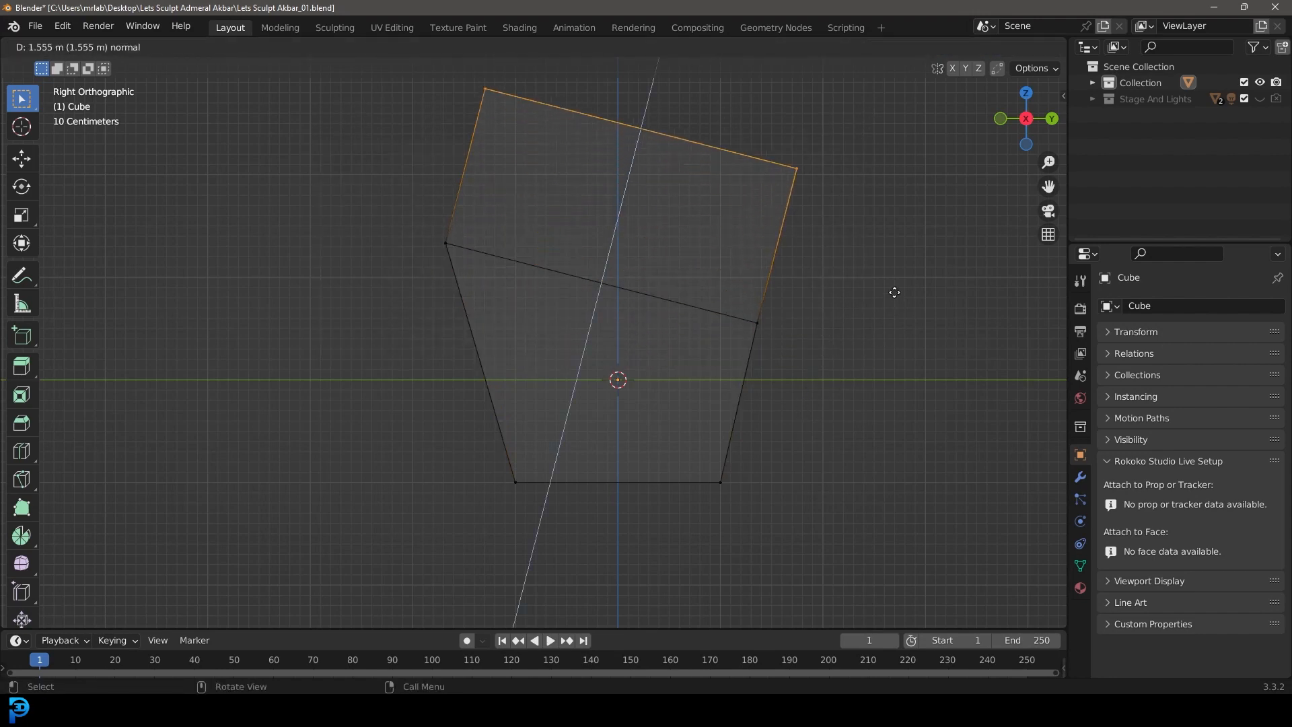
click(889, 324)
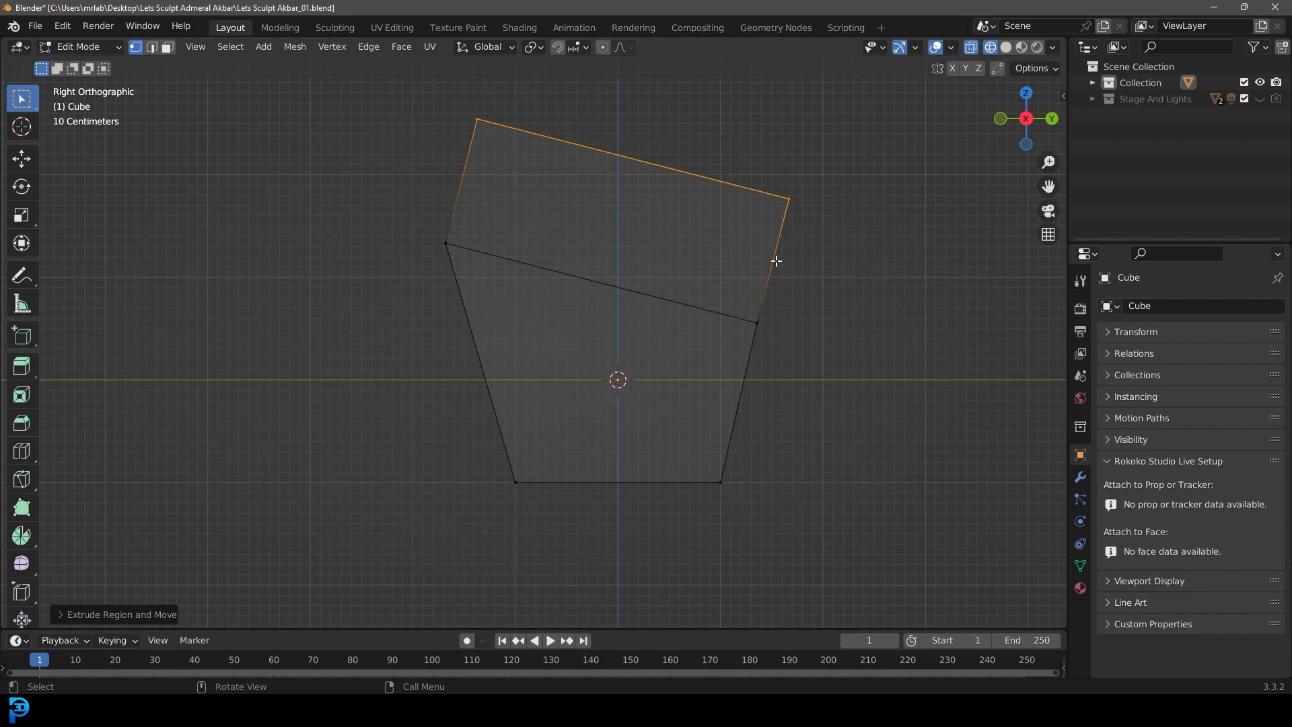
key(g)
click(874, 307)
key(r)
key(g)
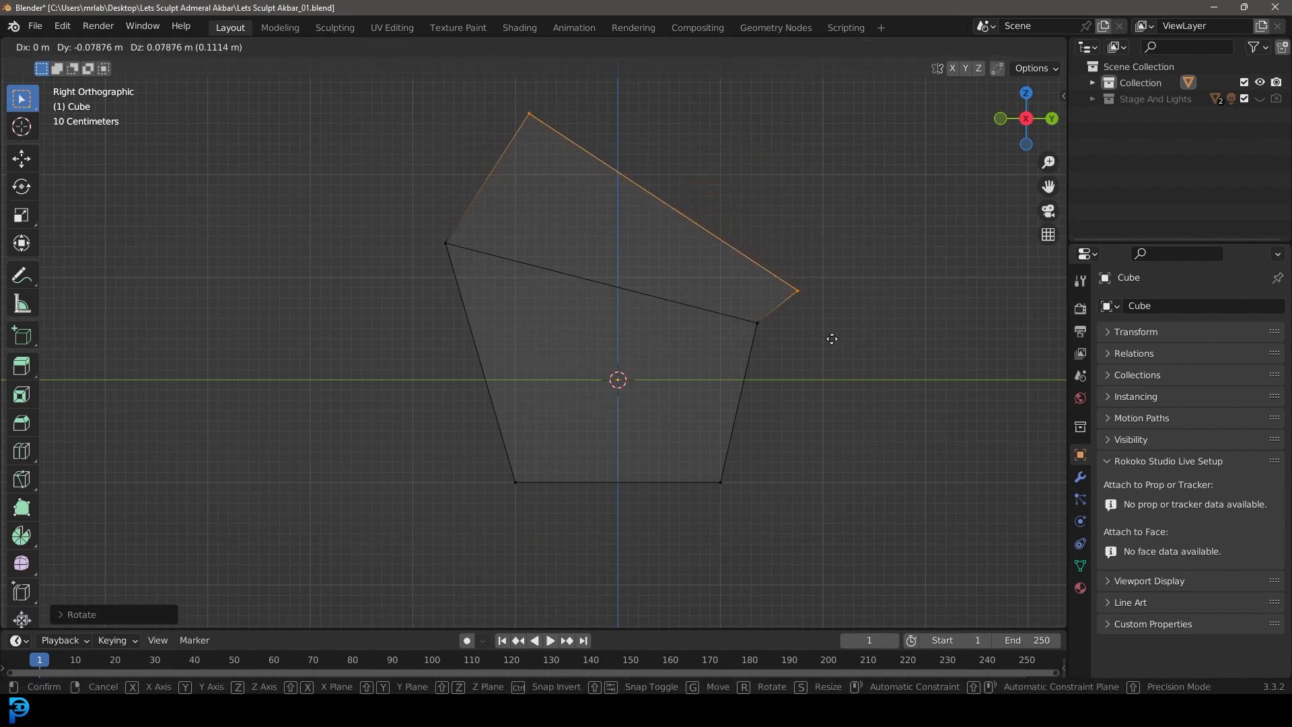
click(811, 329)
Step: Extrude the top face again, narrow it along Y to make it steeper, and move it toward the back
shift+middle_drag(736, 325, 721, 418)
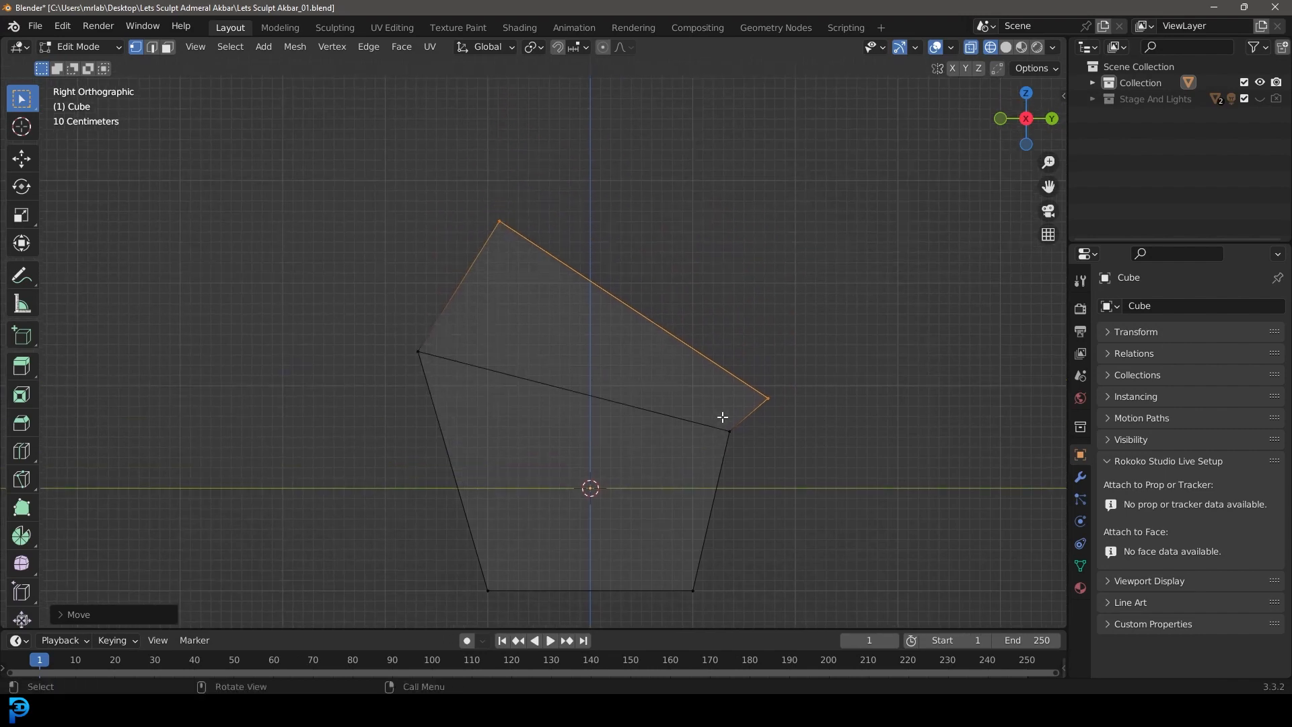
key(e)
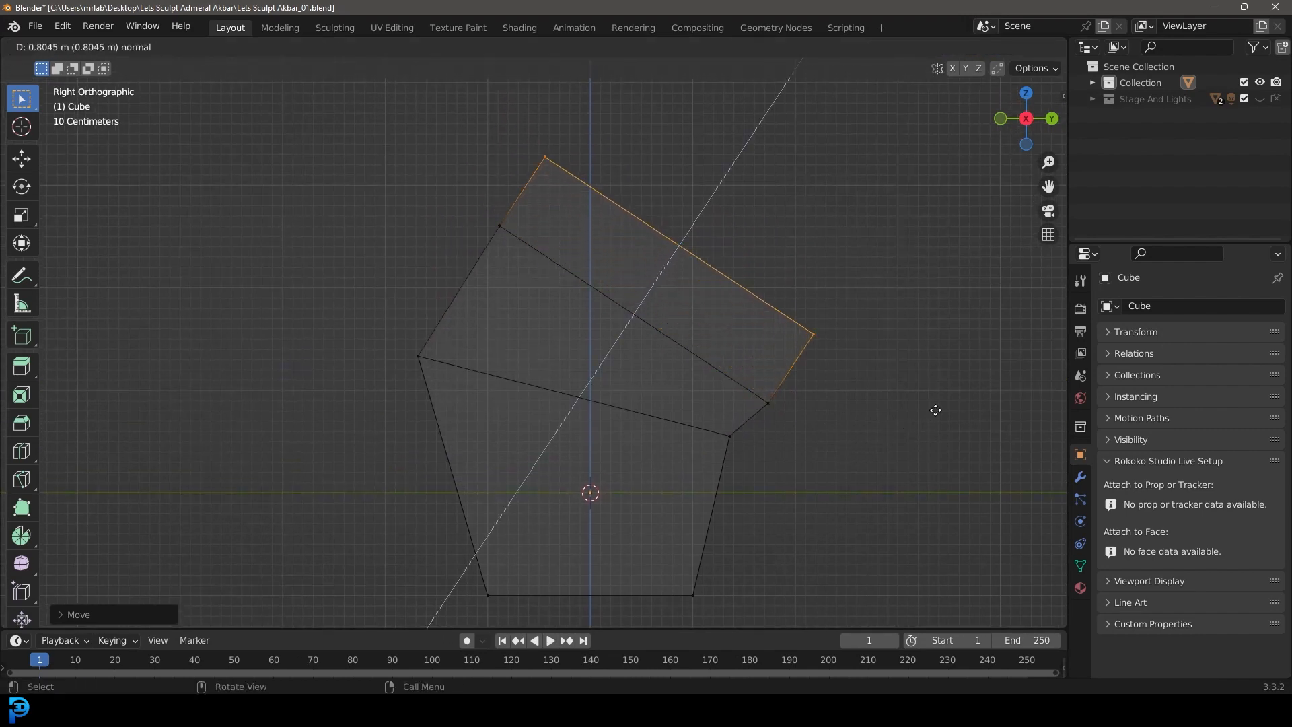
click(946, 362)
key(s)
key(y)
click(791, 304)
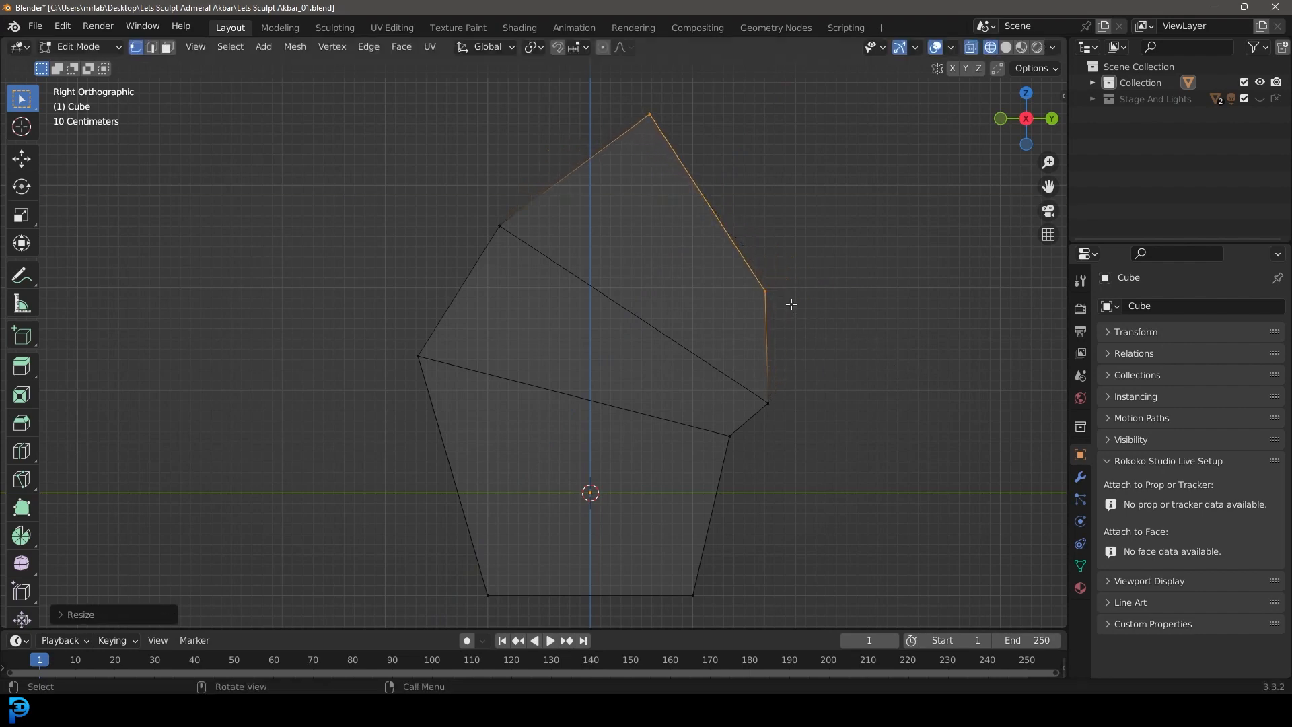
key(g)
click(876, 321)
Step: Lower the topmost vertices of the new section to flatten the top of the head
drag(702, 114, 796, 197)
key(g)
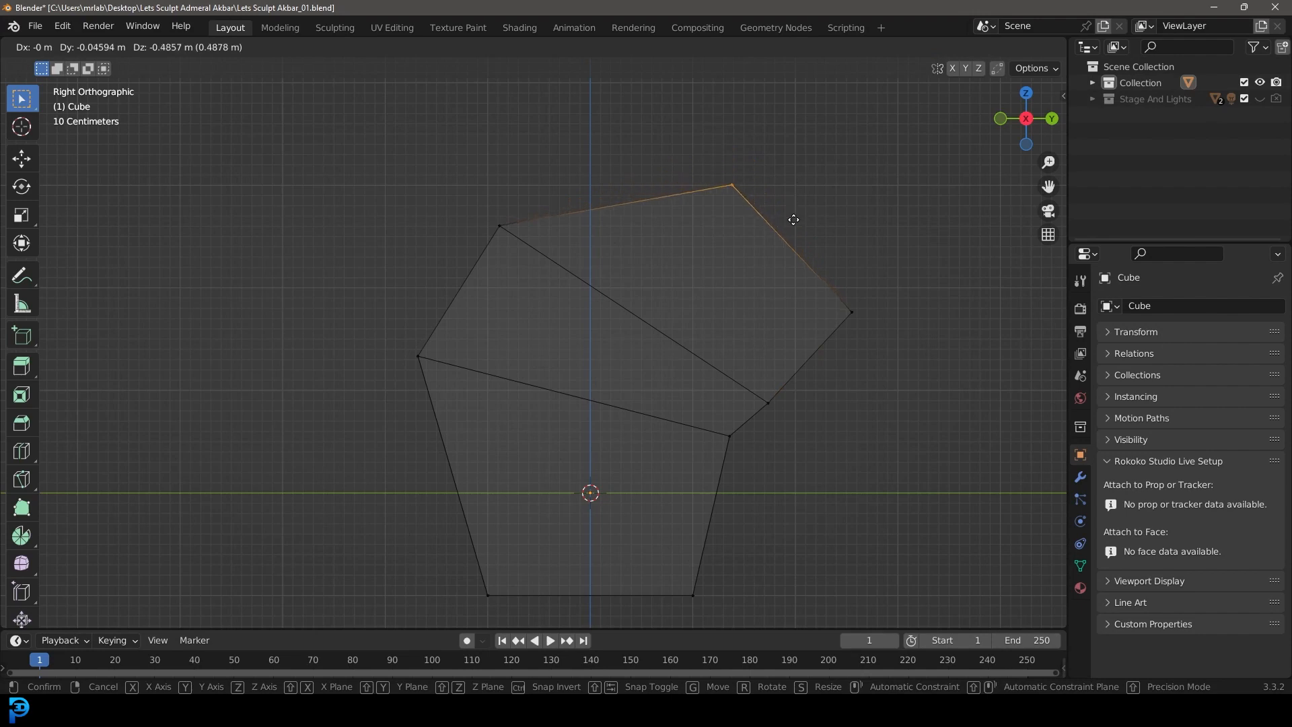
click(793, 233)
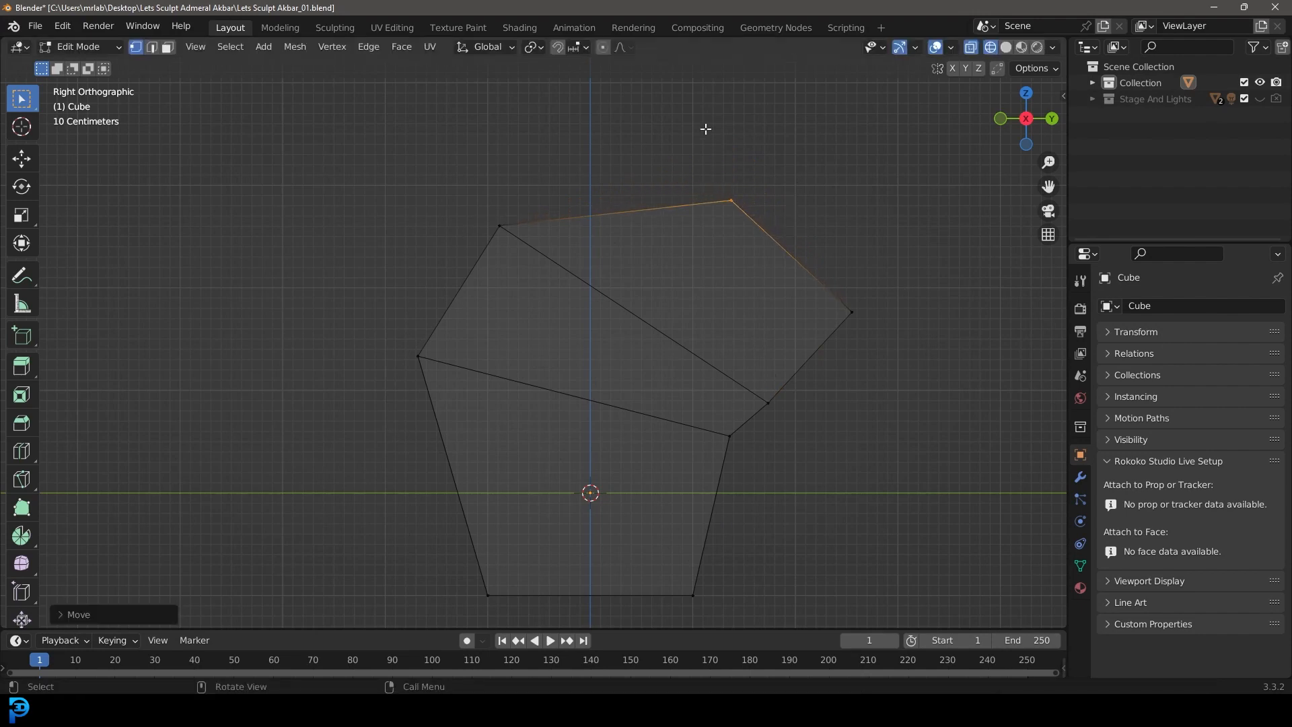
Step: Extrude the rear end face of the head outward and scale it down into a smaller tip
drag(652, 134, 900, 353)
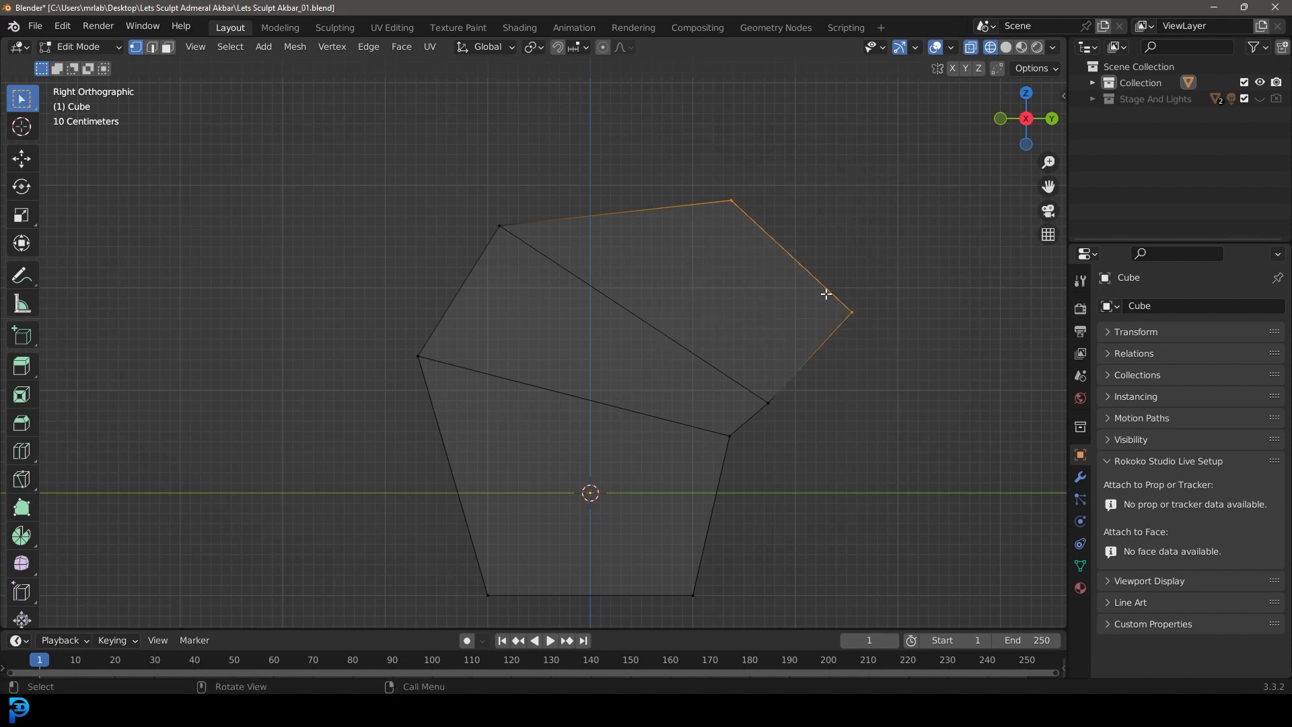
key(e)
click(930, 362)
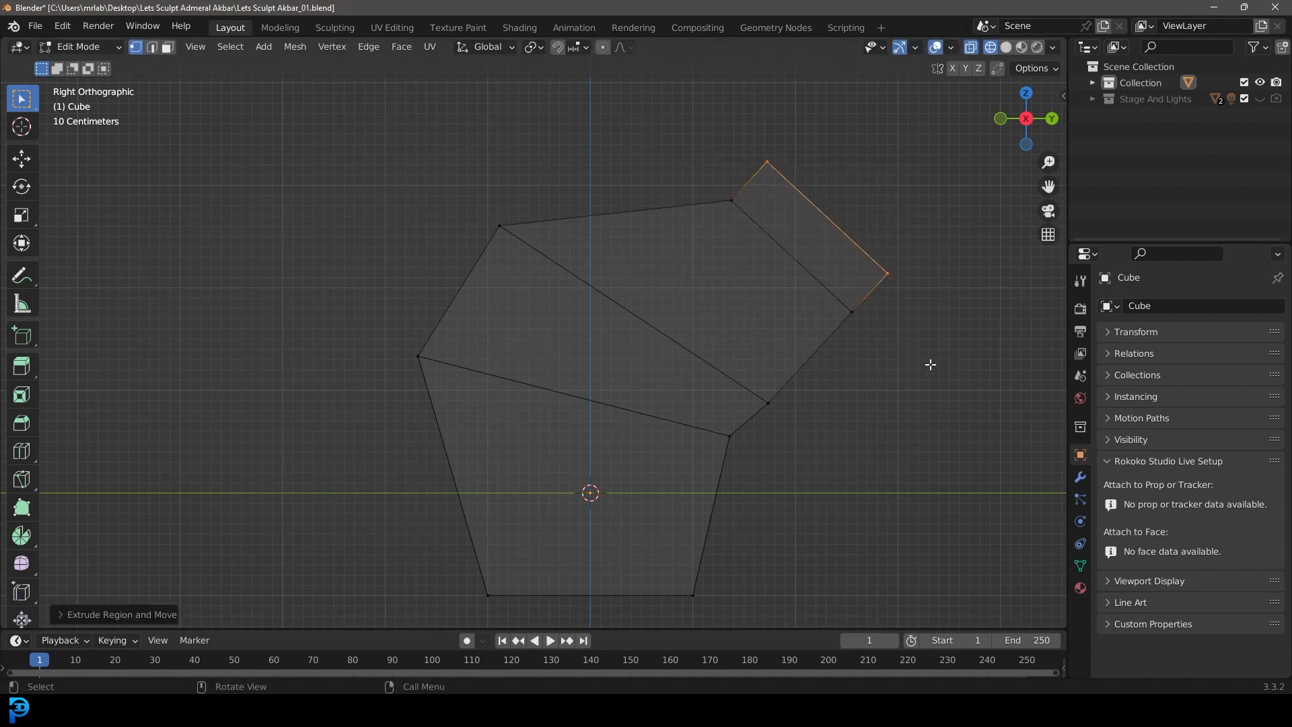
key(s)
click(826, 291)
Step: Reposition the upper and lower vertices of the rear tip to round off the back of the head
drag(756, 118, 846, 197)
key(g)
click(885, 248)
drag(901, 309, 872, 278)
key(g)
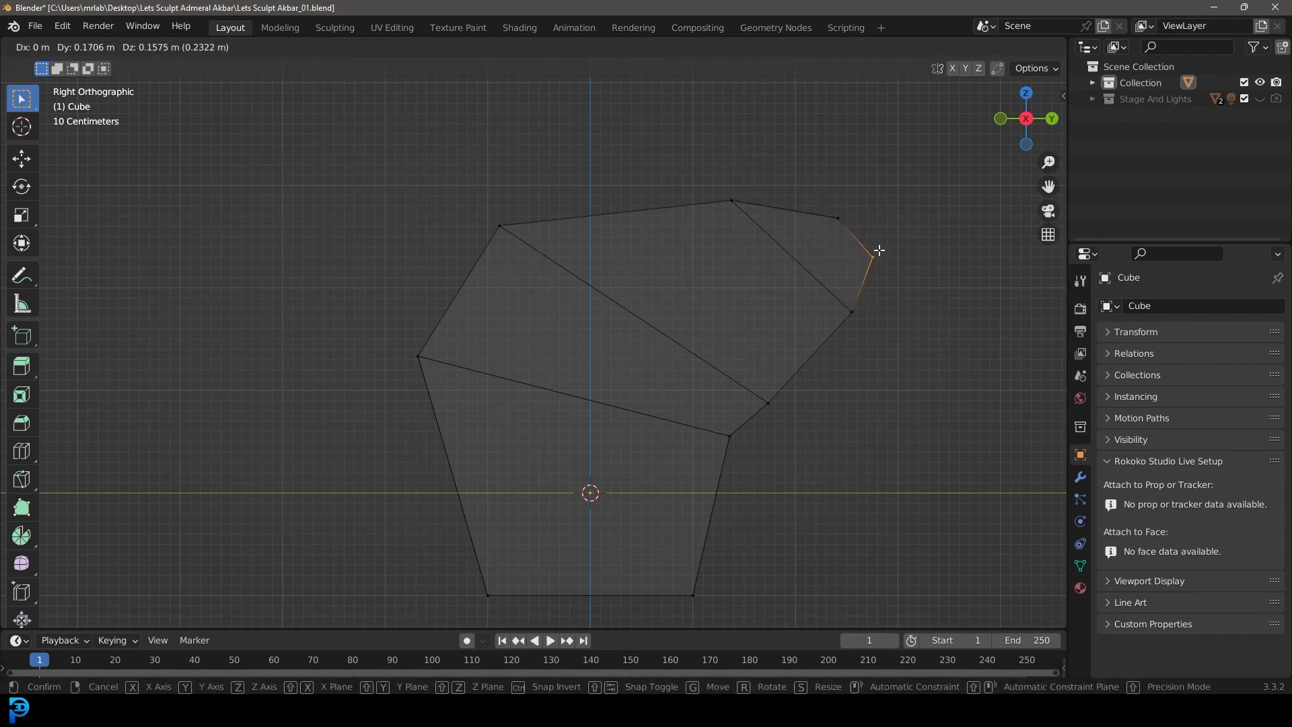
click(909, 320)
Step: Extrude the front face of the lowest block forward about 0.56 m
middle_drag(942, 375, 715, 332)
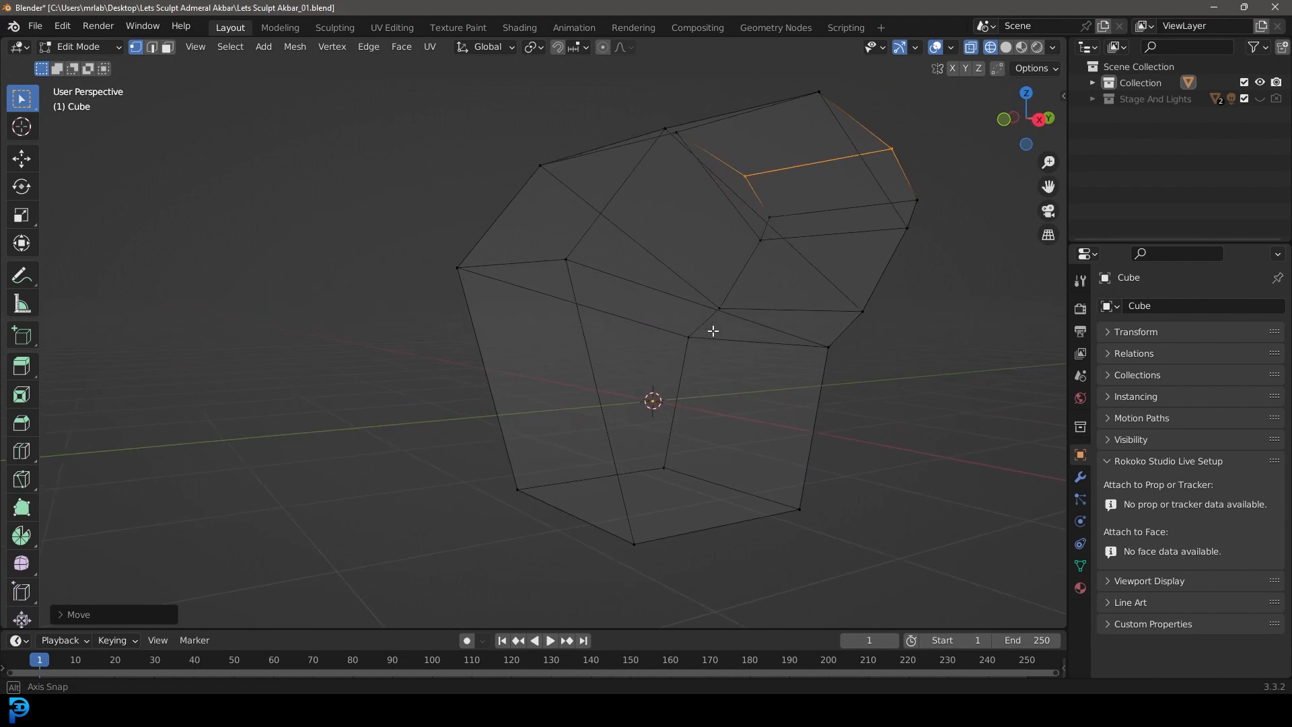
click(170, 48)
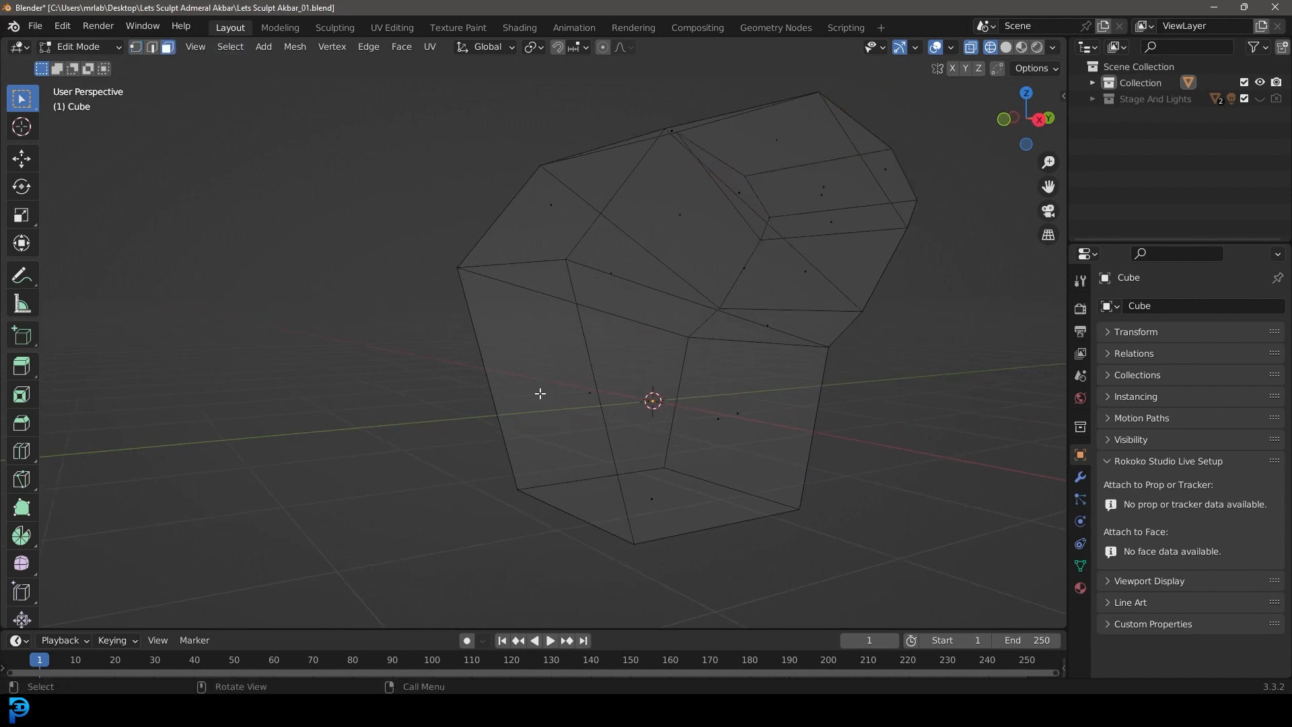
click(540, 393)
key(KP_3)
shift+middle_drag(591, 392, 655, 355)
key(e)
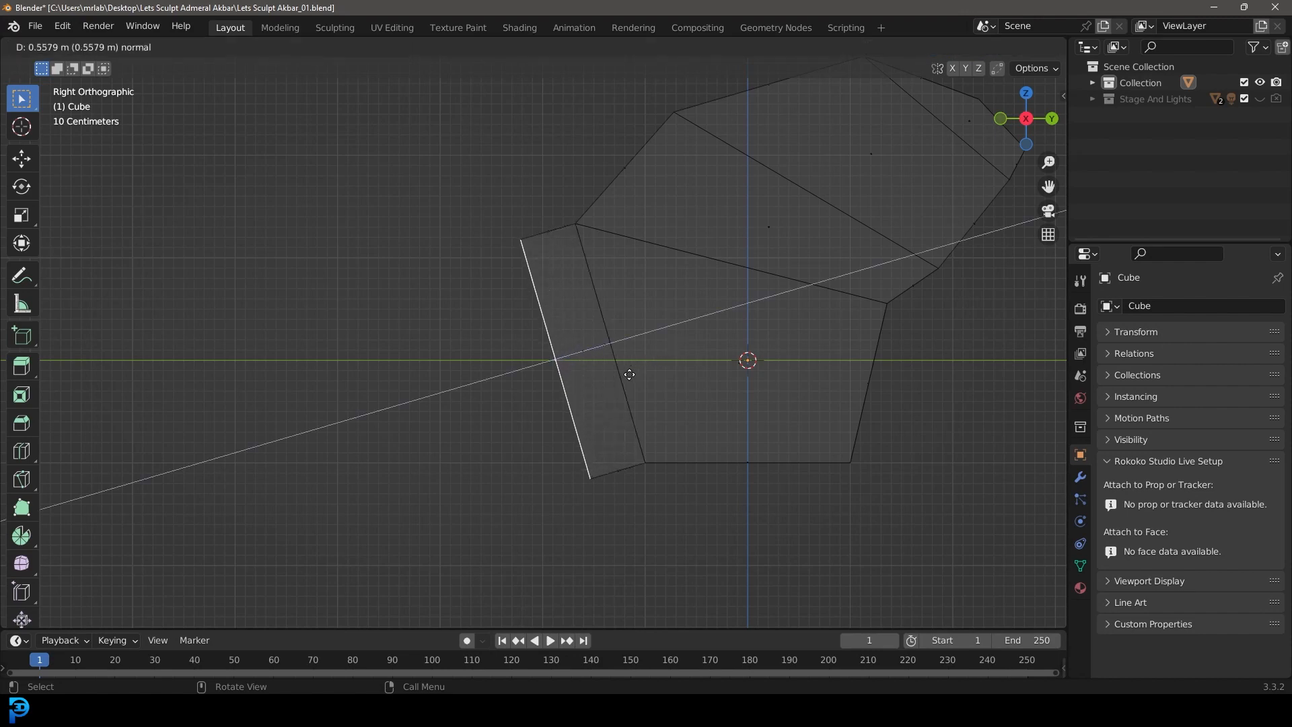
click(628, 374)
Step: Lower the front extrusion's upper vertices and raise its lower vertices about 0.77 m to taper it into a snout
drag(496, 202, 565, 310)
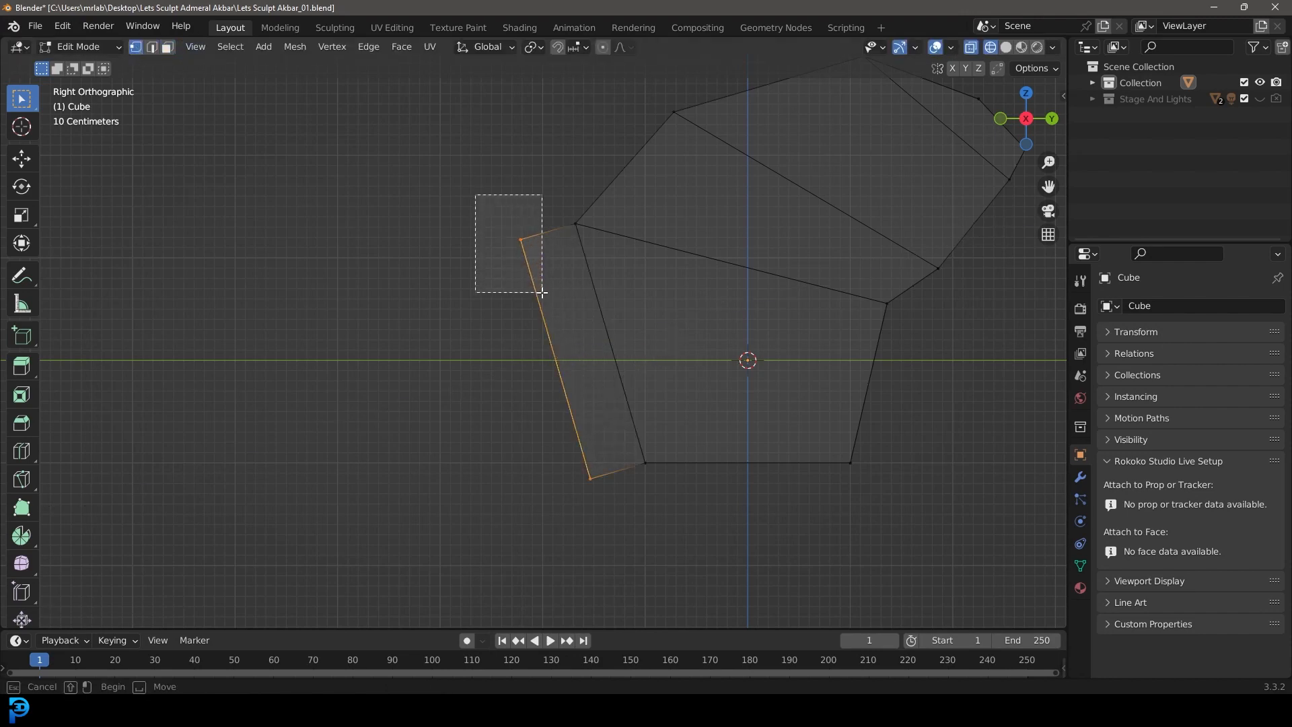
key(g)
click(574, 376)
drag(571, 447, 623, 513)
key(g)
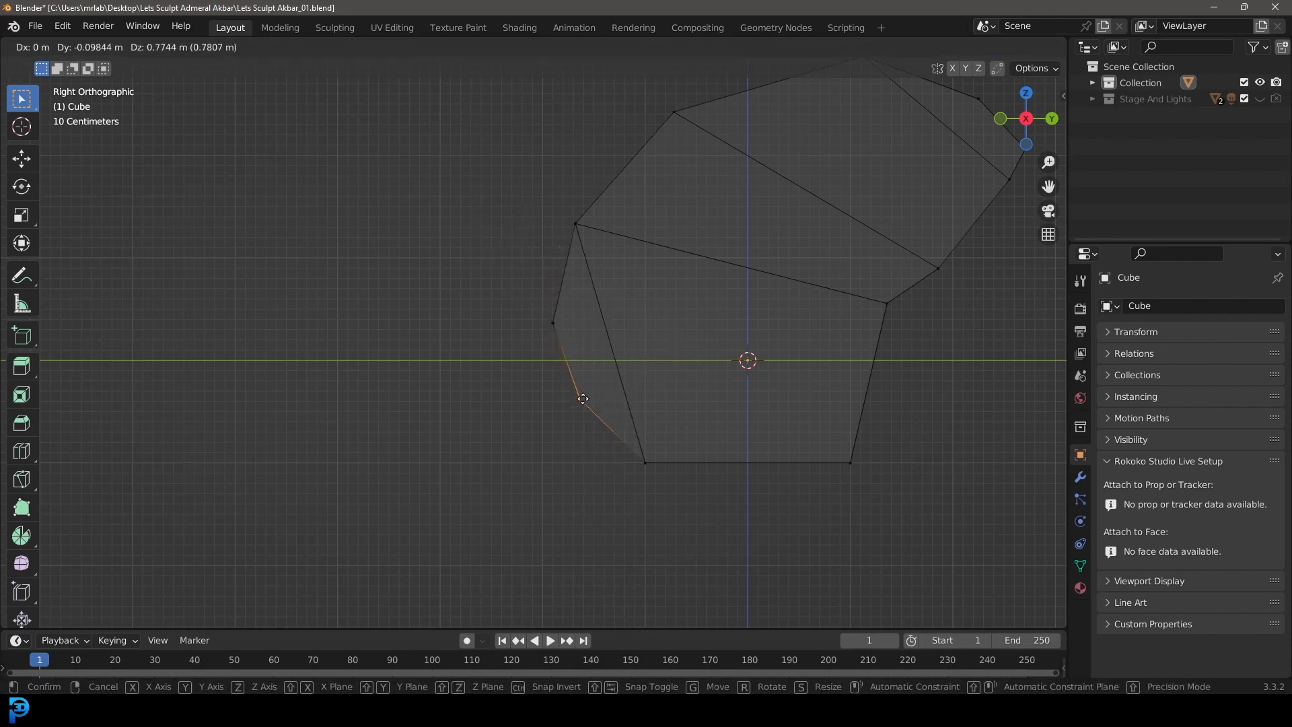
click(582, 399)
scroll(765, 372, down, 4)
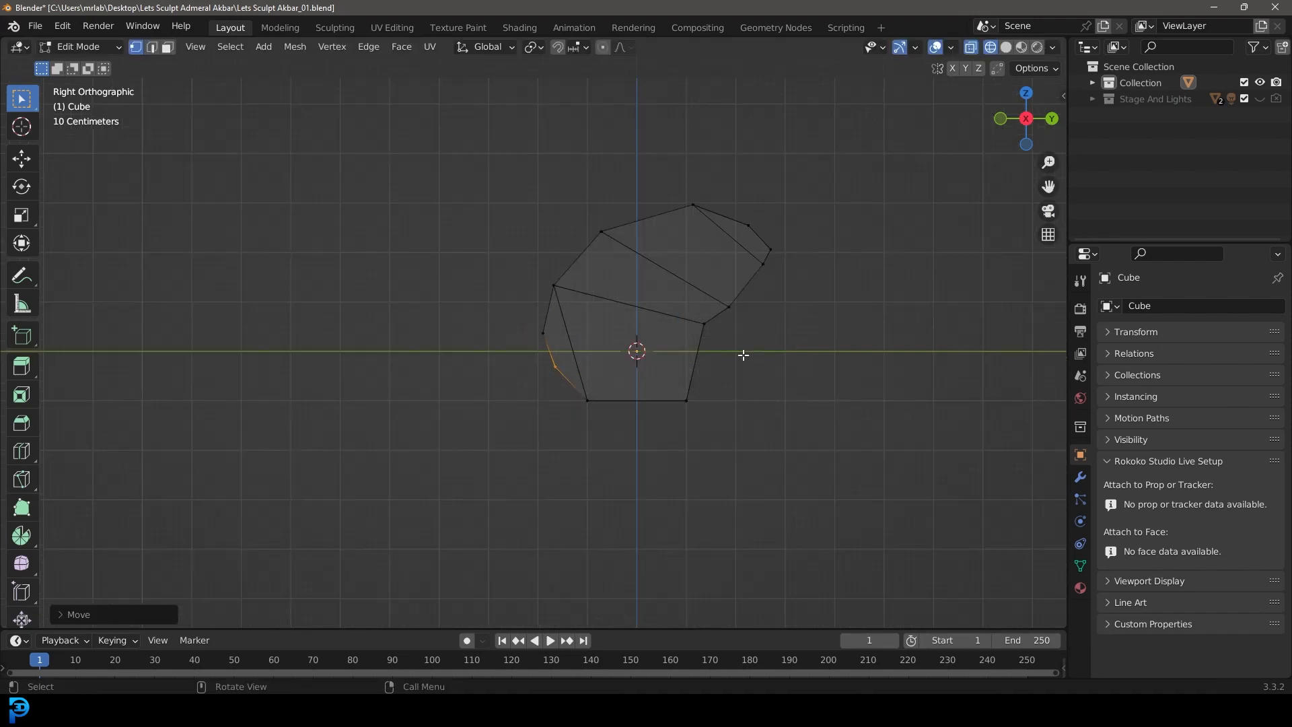
Step: Tilt and raise the bottom face of the head block, and extrude it downward about 0.8 m to form the neck
scroll(596, 219, up, 3)
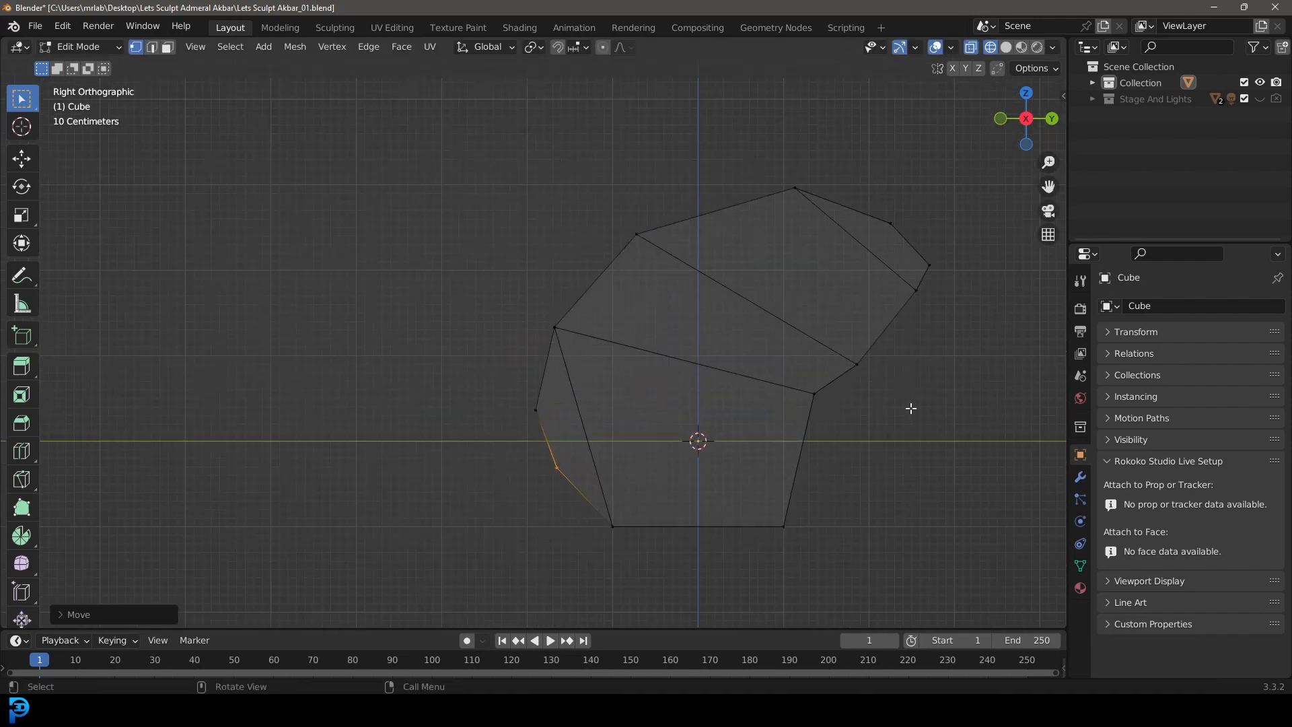
shift+middle_drag(626, 496, 592, 421)
drag(799, 548, 562, 430)
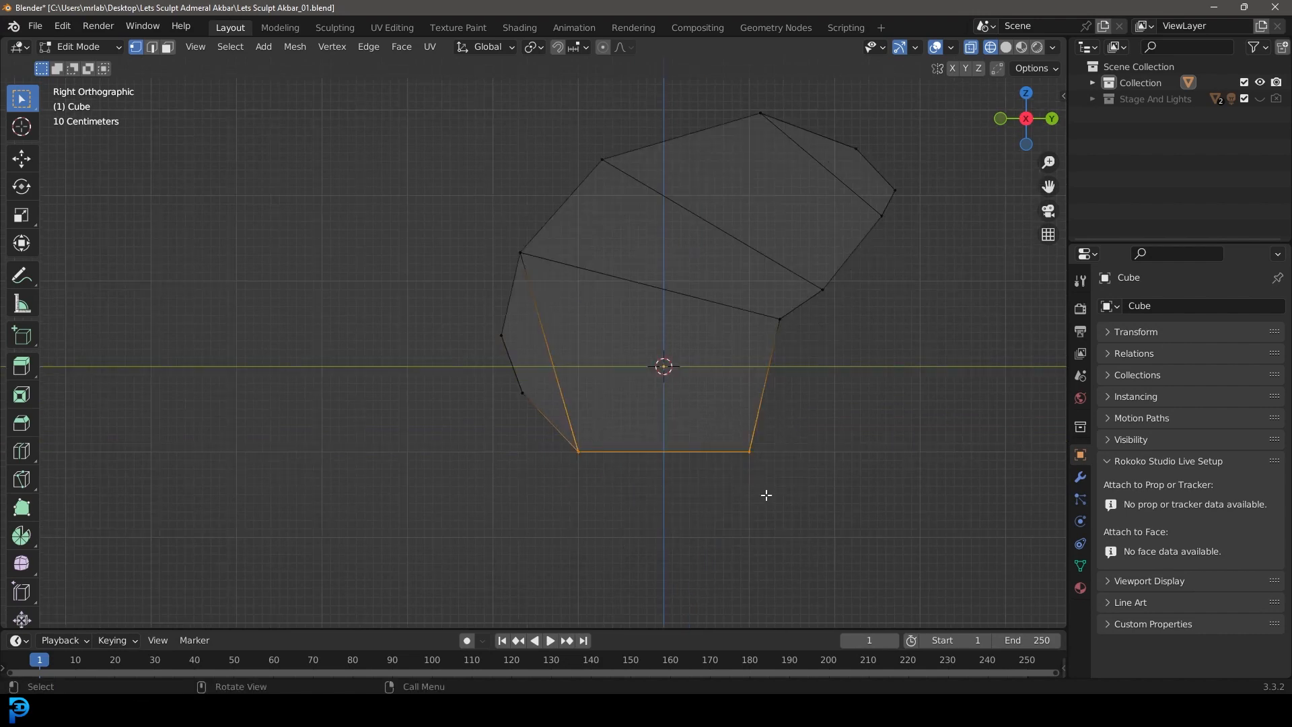
key(r)
click(843, 460)
key(g)
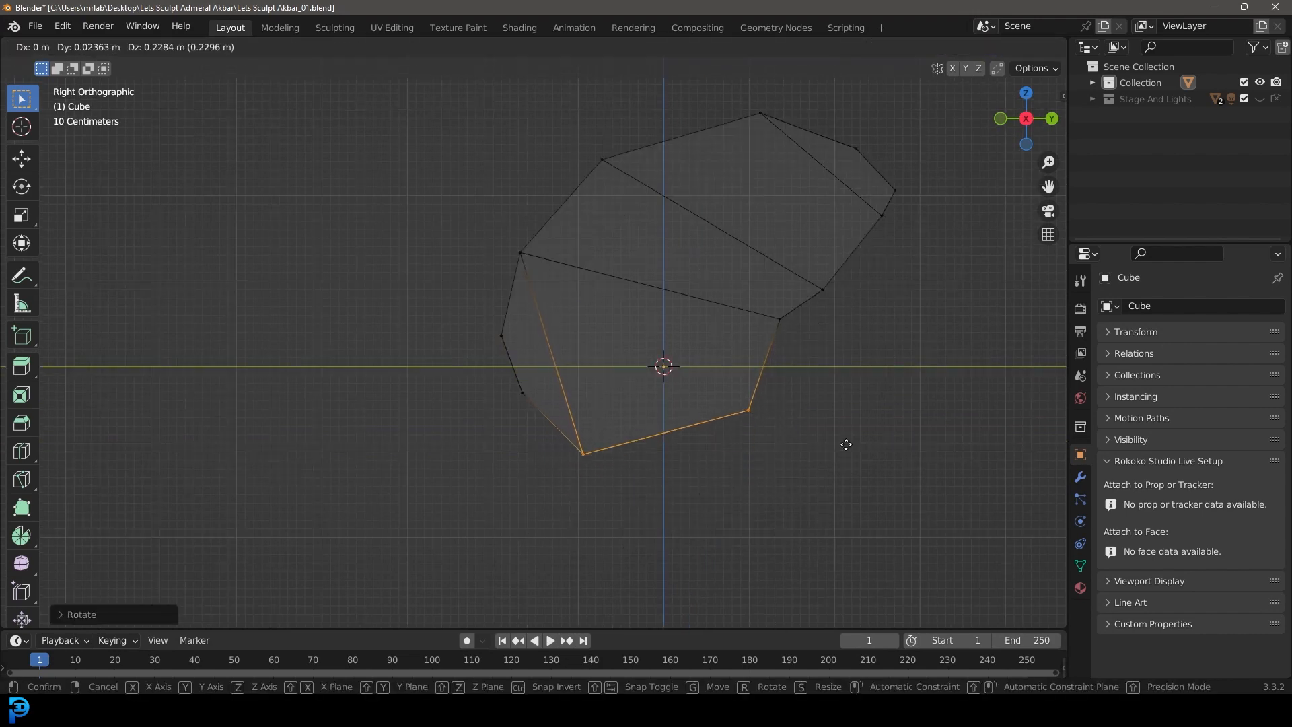
click(847, 437)
key(e)
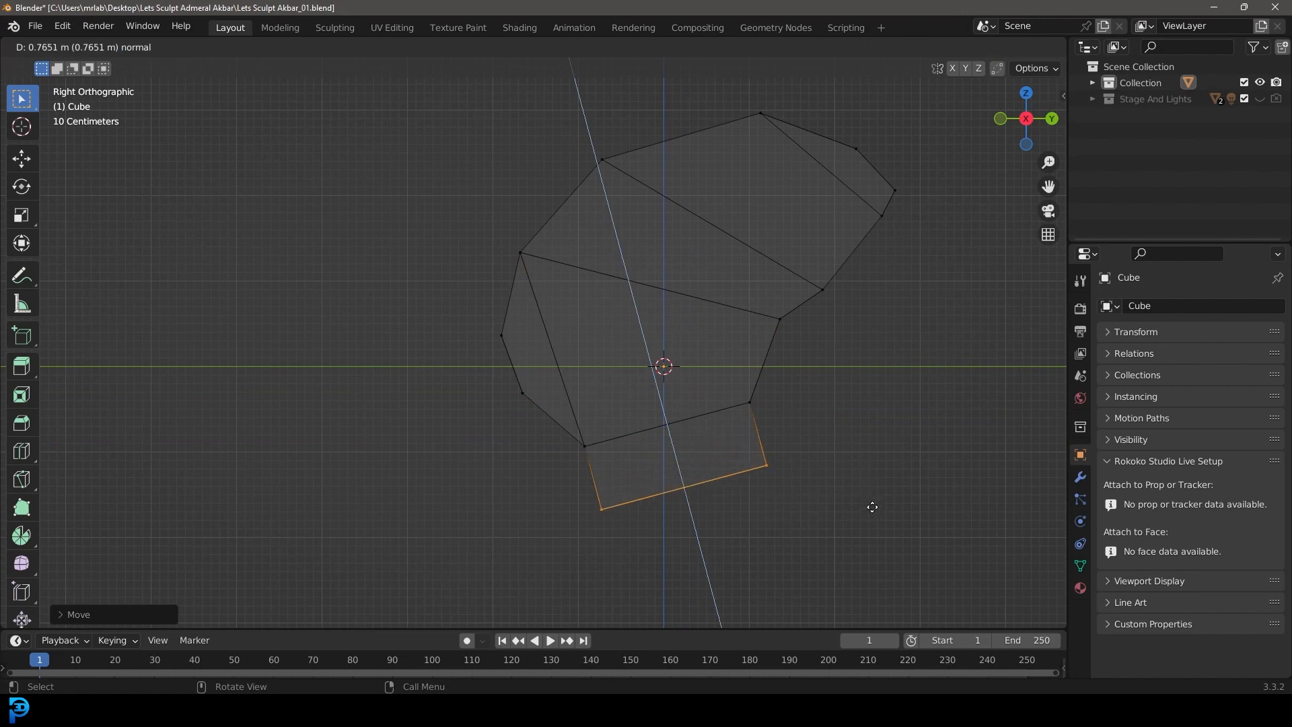
click(874, 512)
Step: Rotate the neck's rear vertices backward and pull its lowest front vertices forward and down to flare the neck's profile
shift+middle_drag(680, 560, 657, 502)
drag(778, 485, 699, 333)
key(g)
click(767, 378)
key(r)
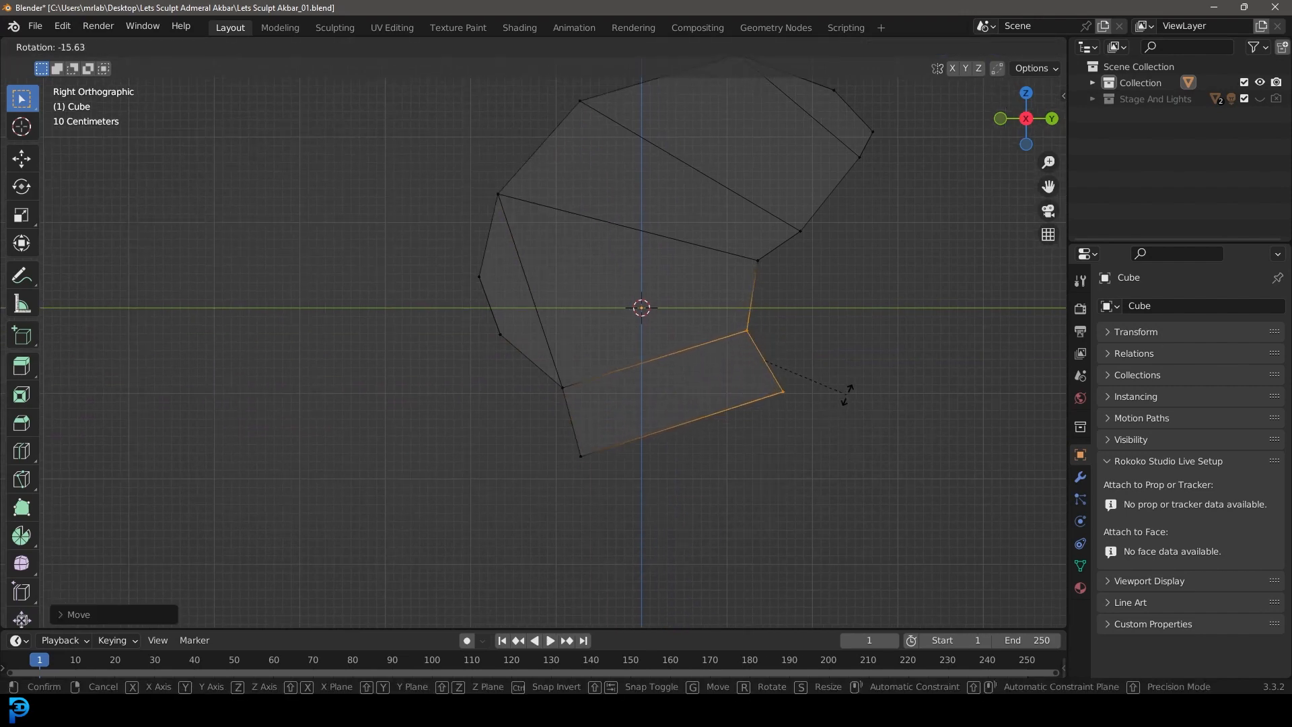
click(846, 395)
click(578, 455)
key(g)
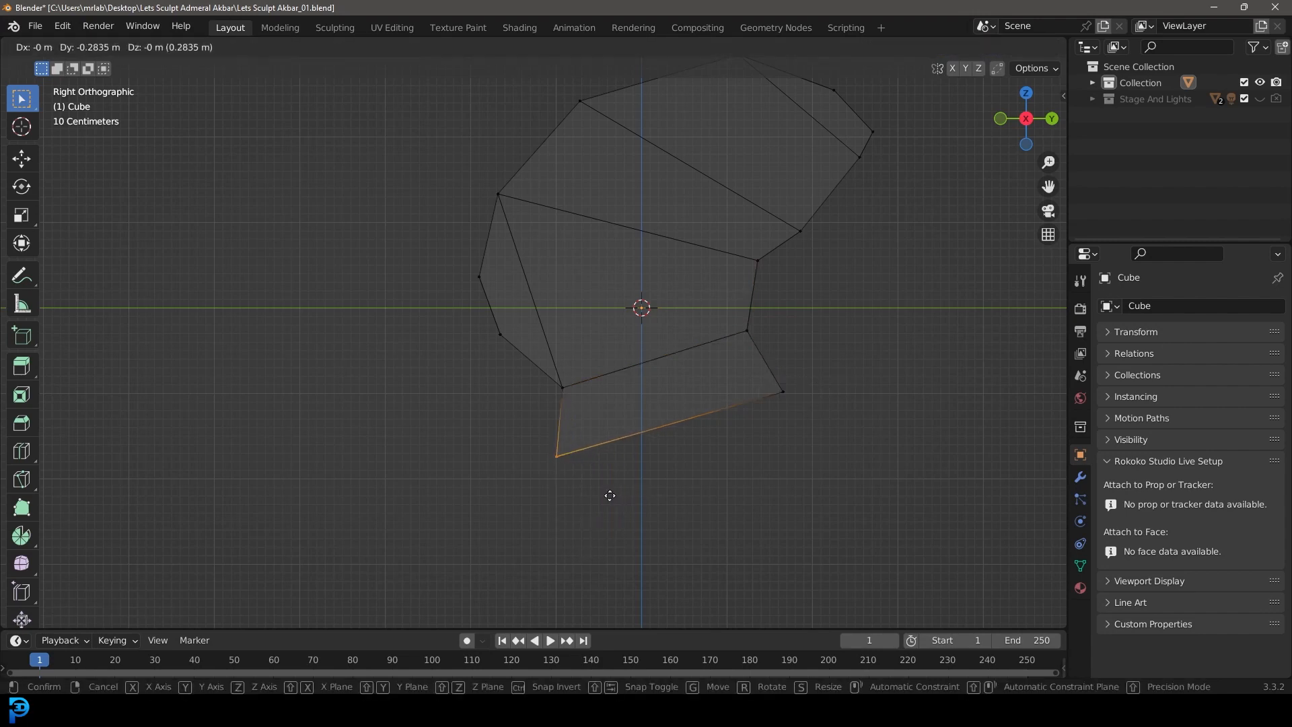
click(614, 508)
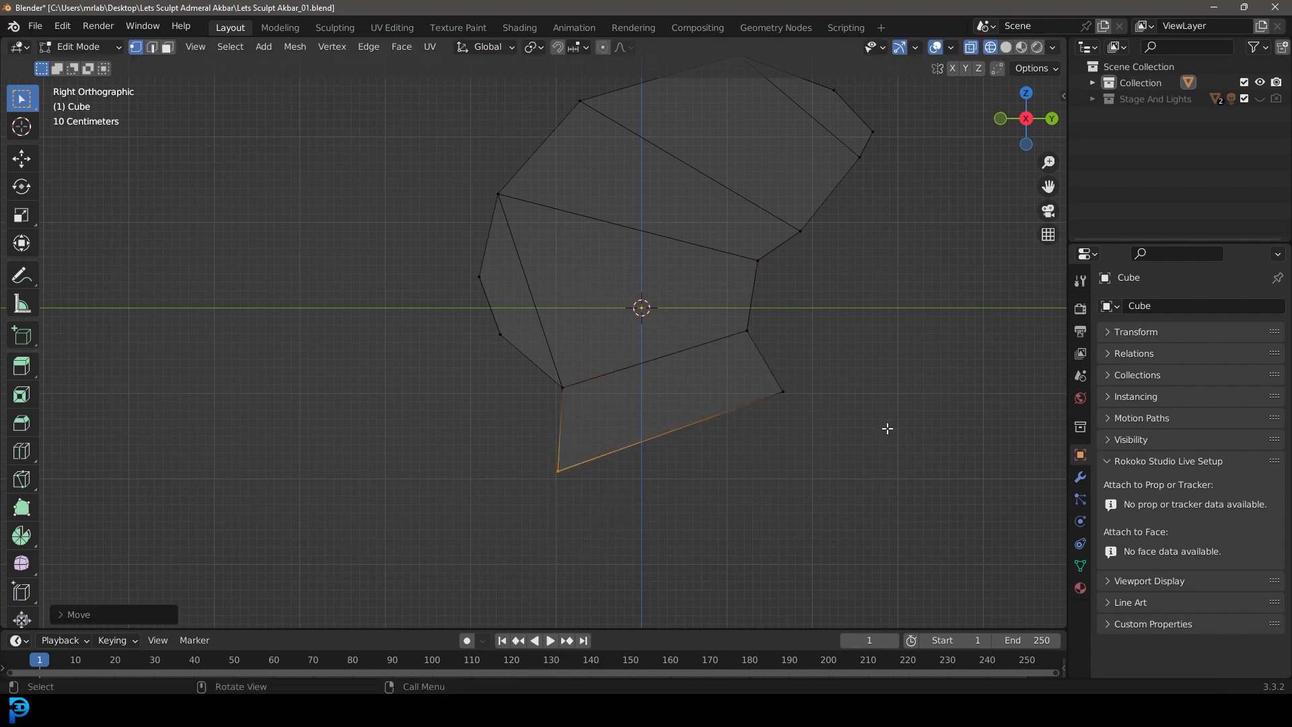
Step: Shift the vertices where the neck meets the throat forward, and lower the snout's bottom vertices forward and down
drag(609, 409, 473, 316)
key(g)
click(579, 382)
key(g)
click(461, 346)
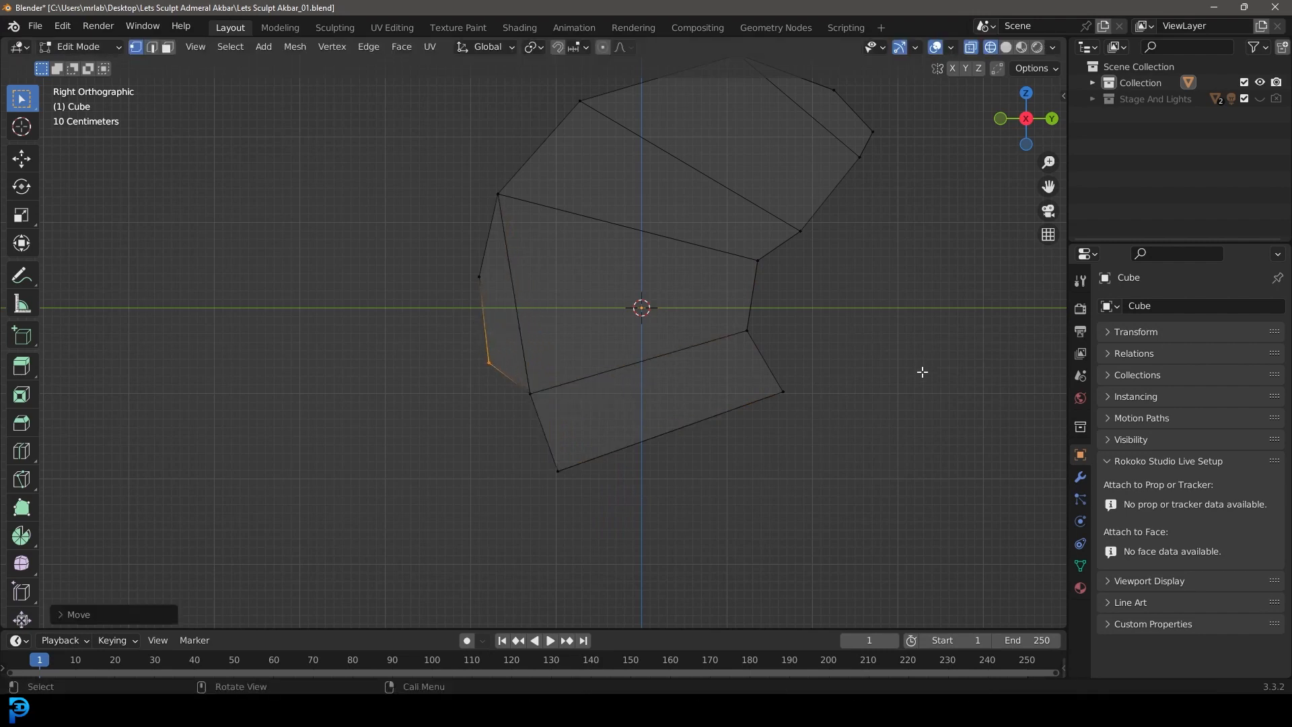
Step: Show the head's vertices in front orthographic view with wireframe shading
scroll(726, 313, up, 2)
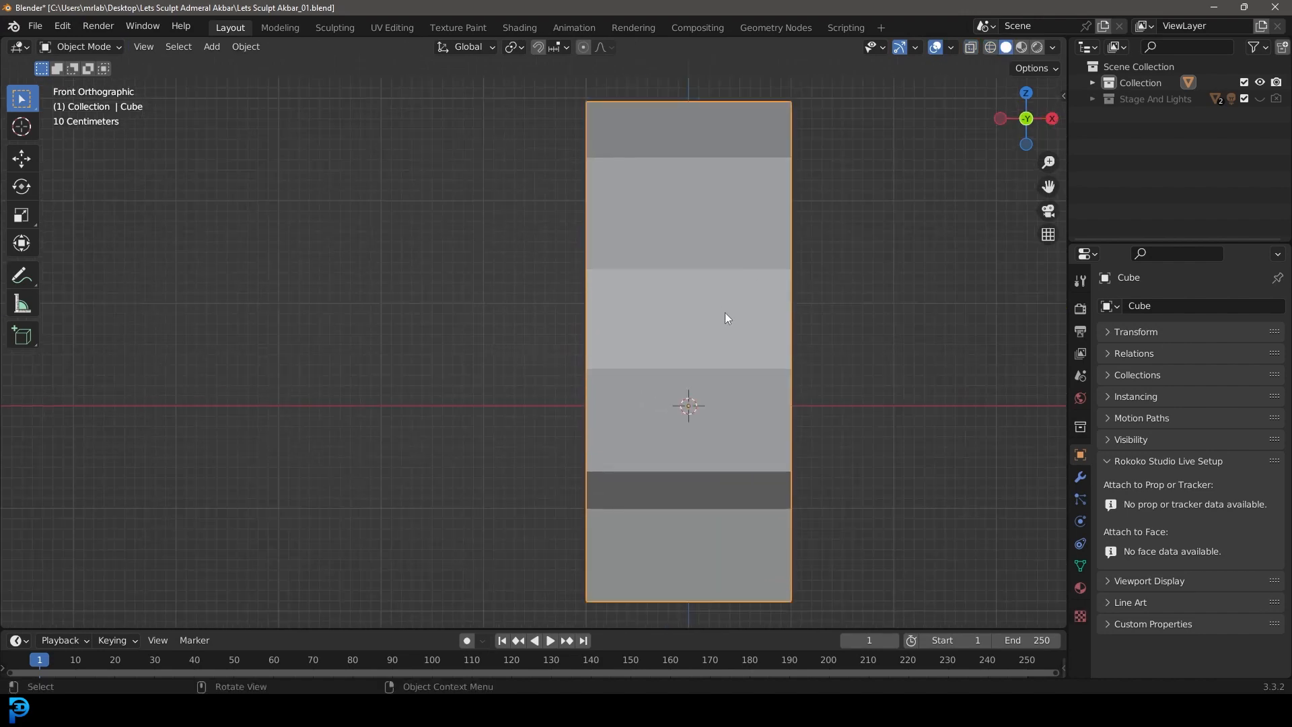
scroll(642, 267, down, 3)
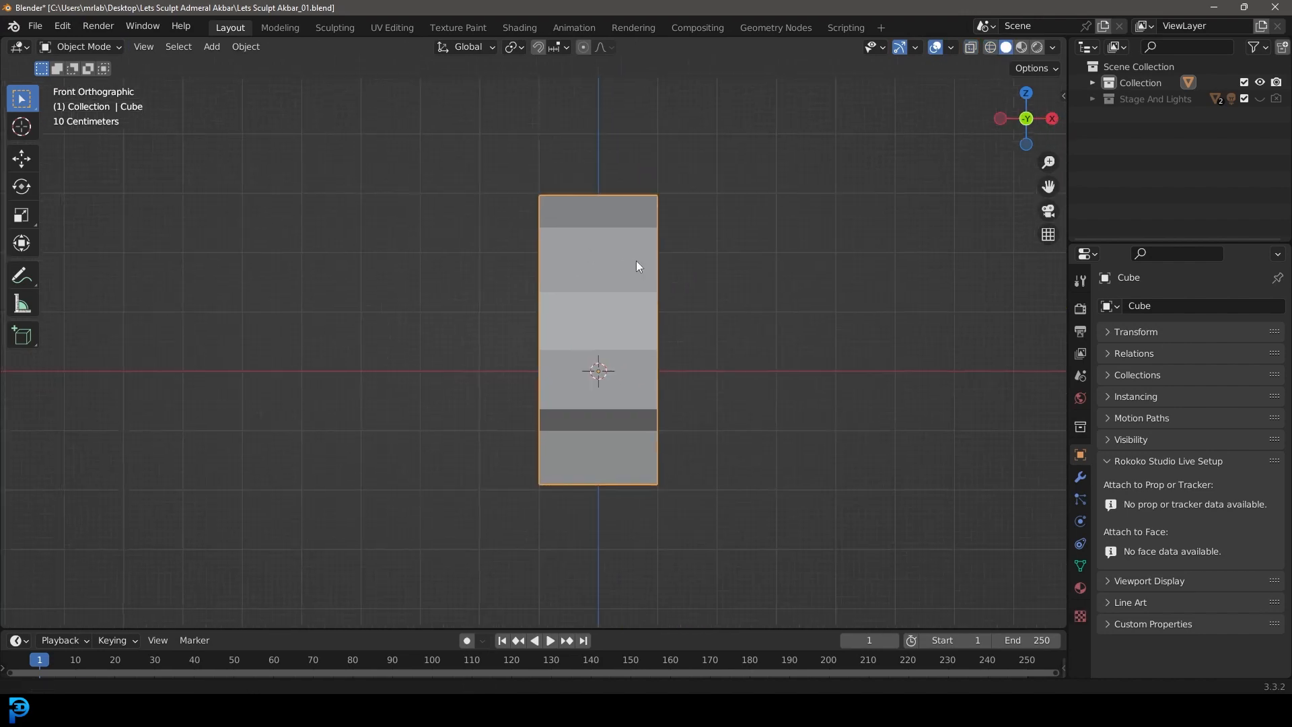
scroll(648, 260, up, 1)
key(Tab)
key(z)
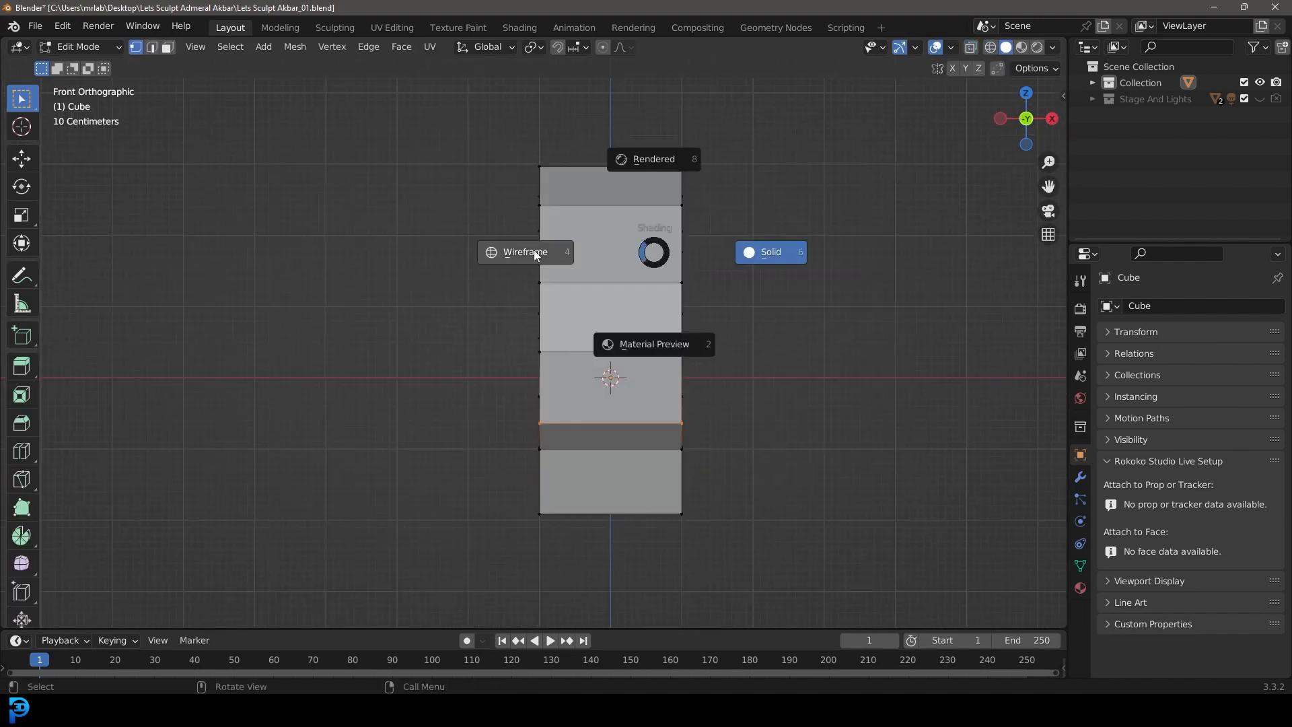
click(545, 252)
mouse_move(493, 139)
mouse_down()
mouse_move(616, 495)
mouse_move(602, 568)
mouse_up()
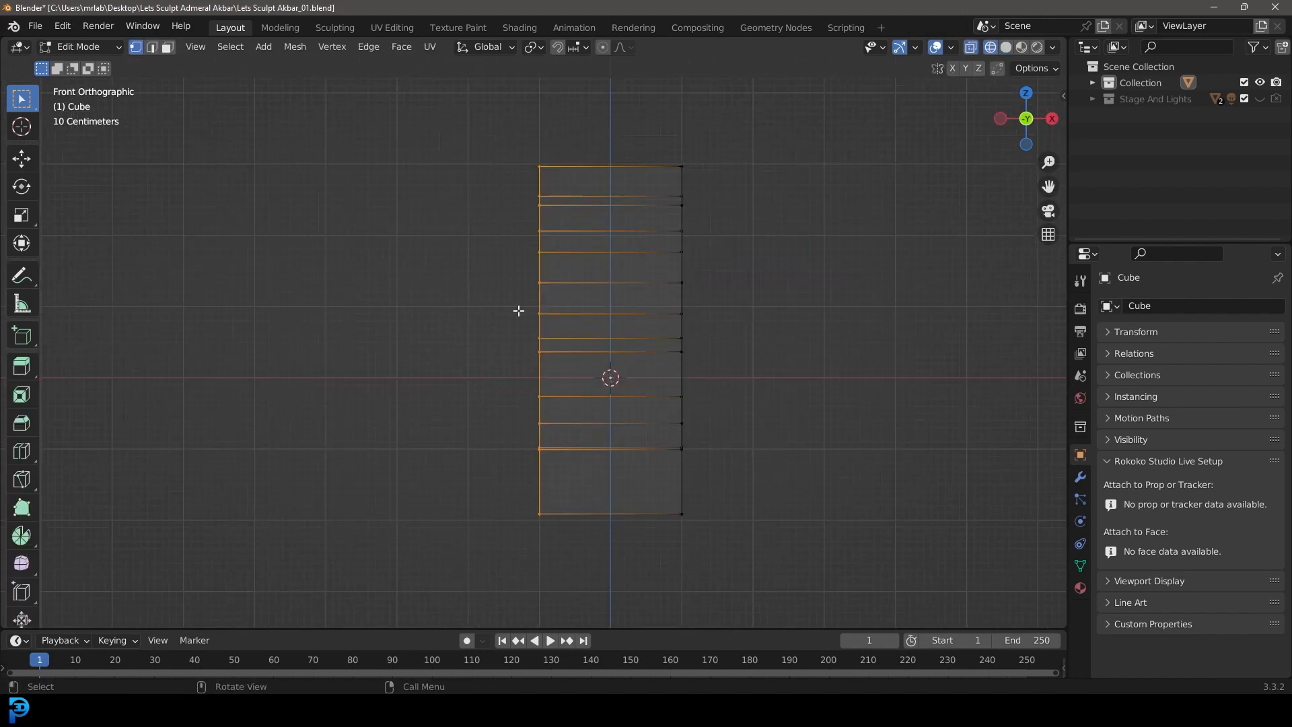
key(x)
click(482, 337)
Step: Add a Mirror modifier on the X axis to the head and enable Clipping
click(1081, 477)
click(1144, 305)
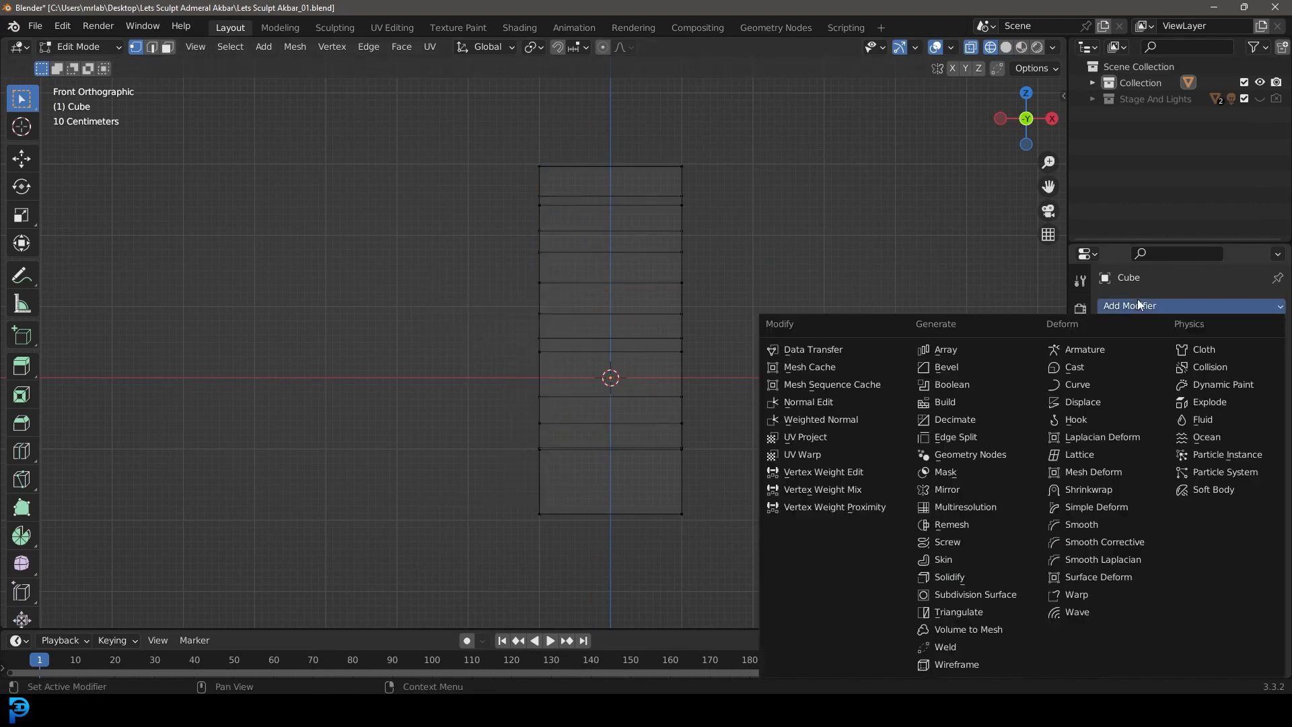
click(970, 490)
click(1176, 431)
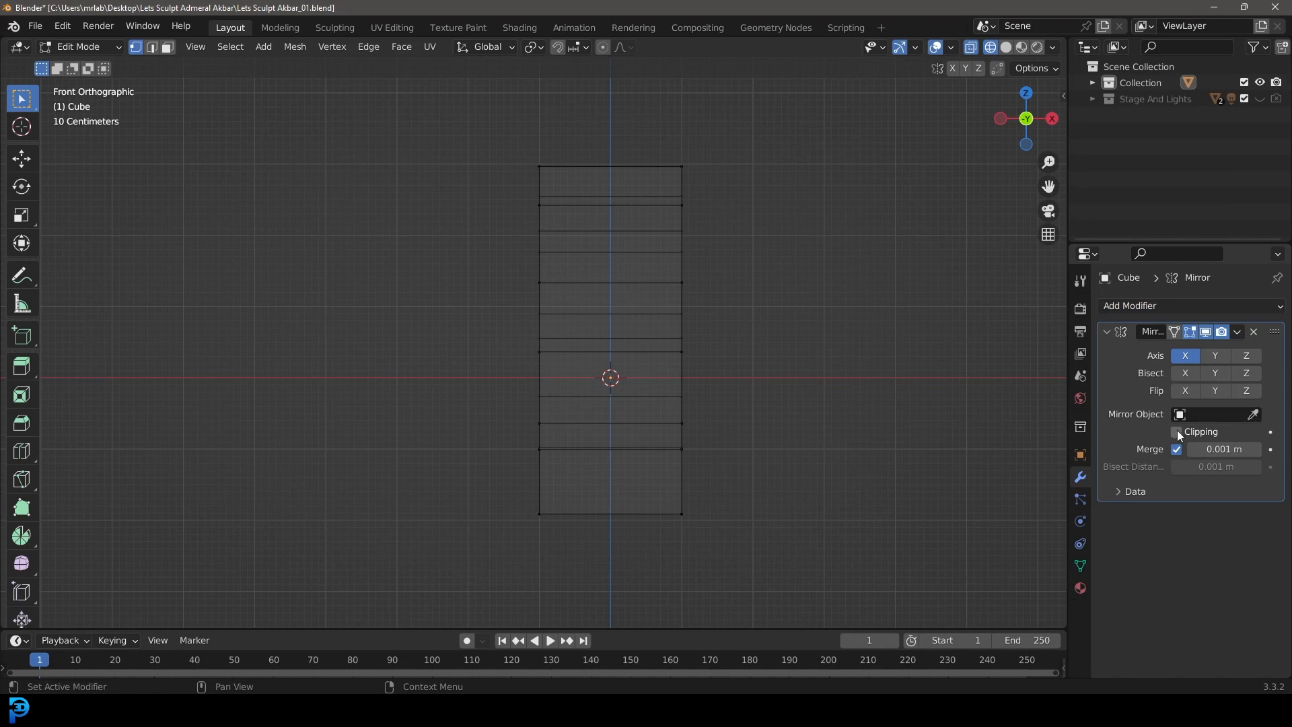
Step: Move all vertices on the head's negative X side along X until they meet the mirror's centre line
drag(490, 549, 559, 84)
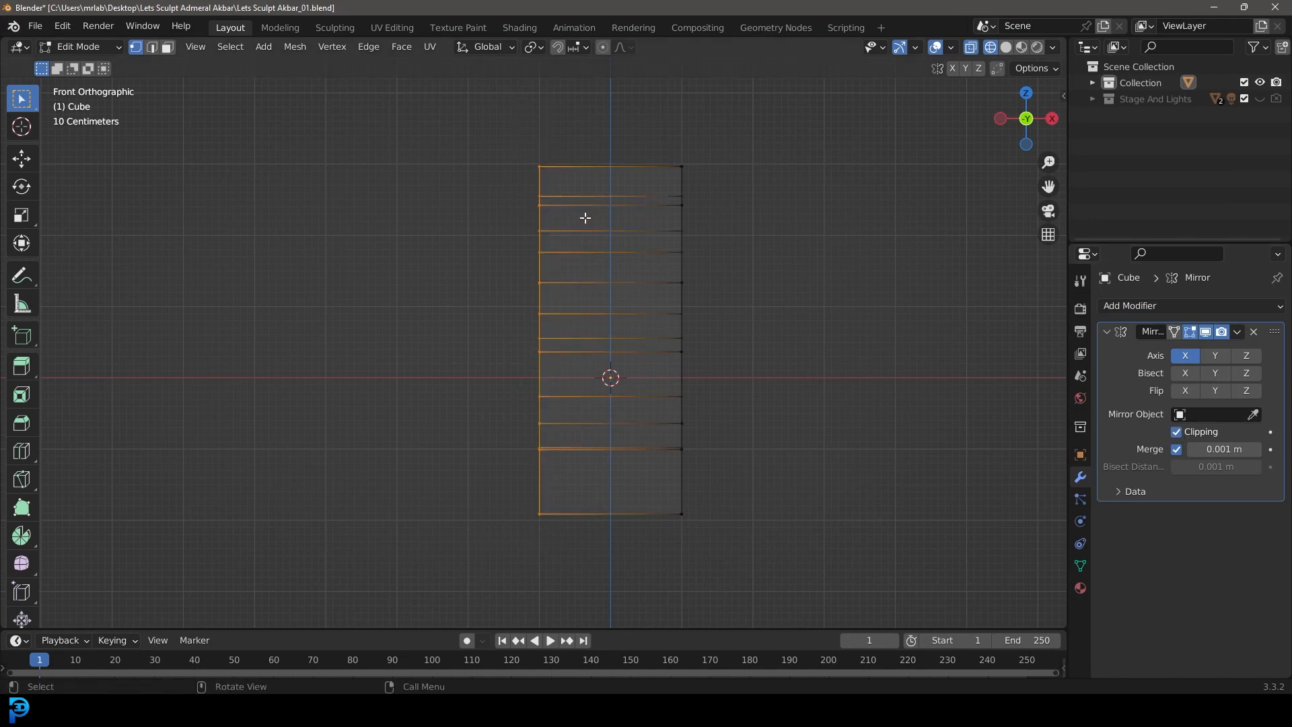
key(g)
key(x)
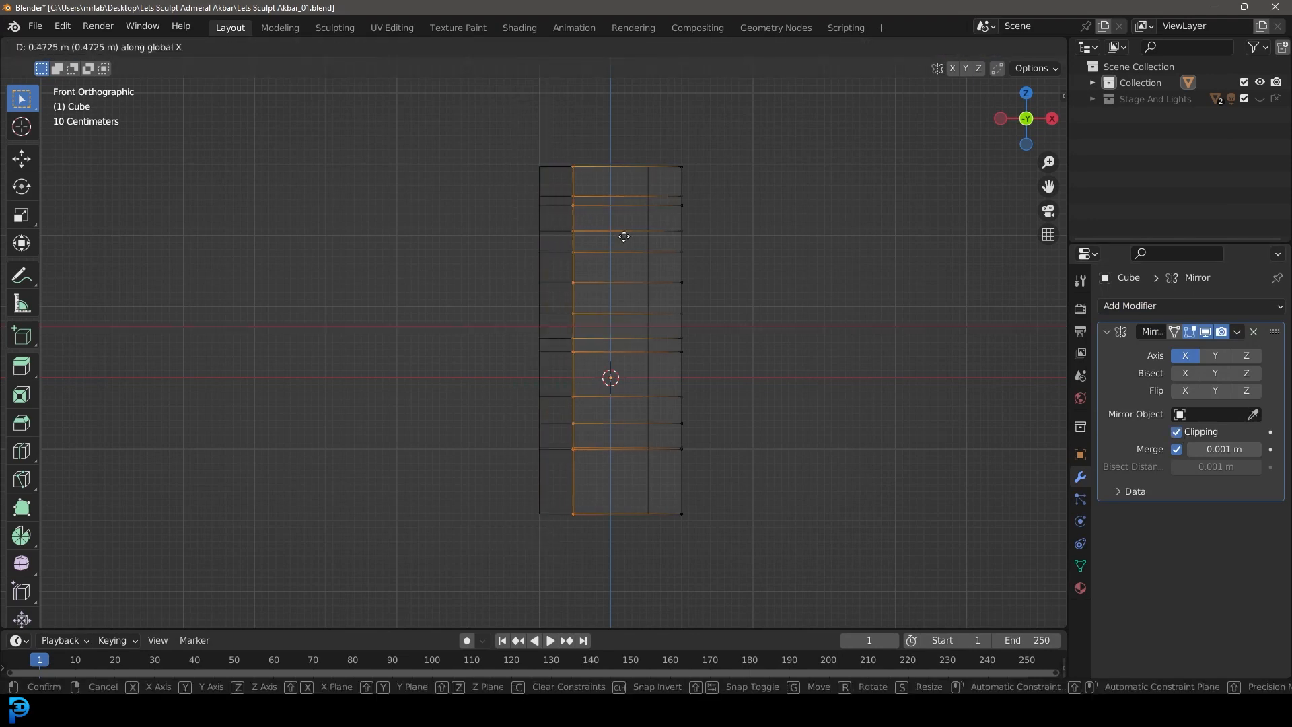
click(793, 262)
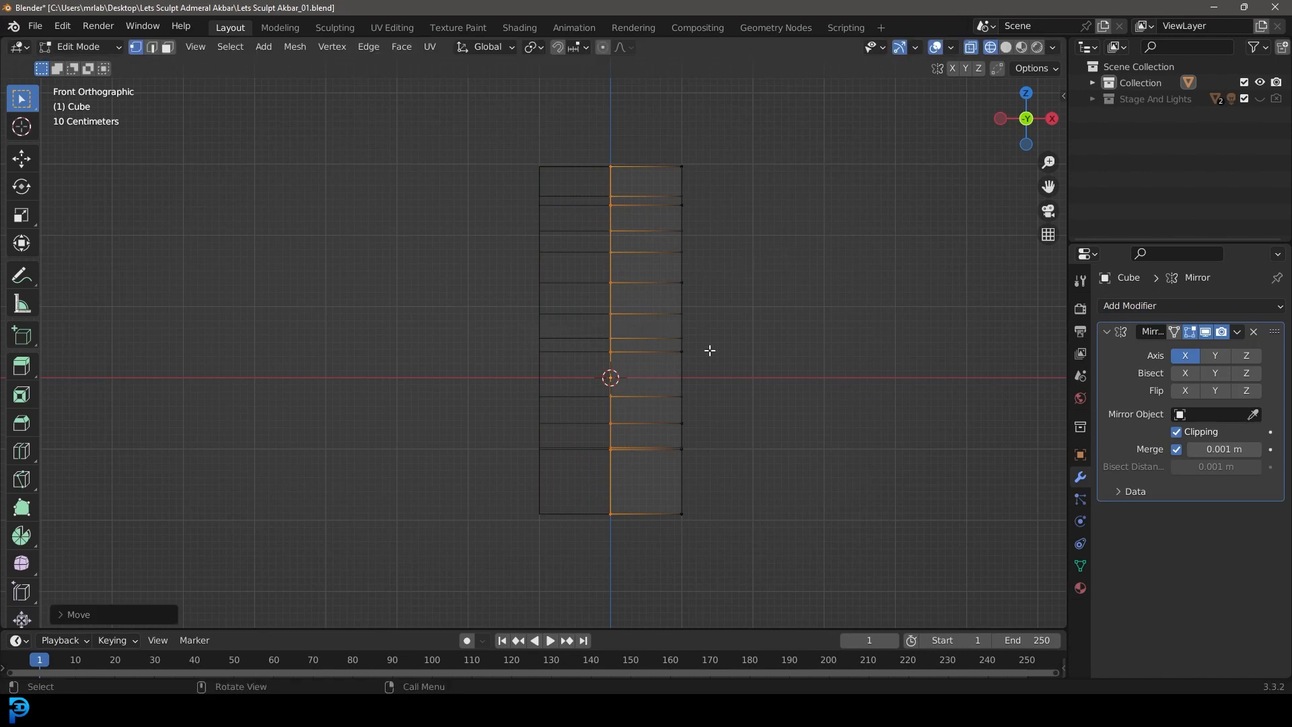
middle_drag(689, 380, 672, 254)
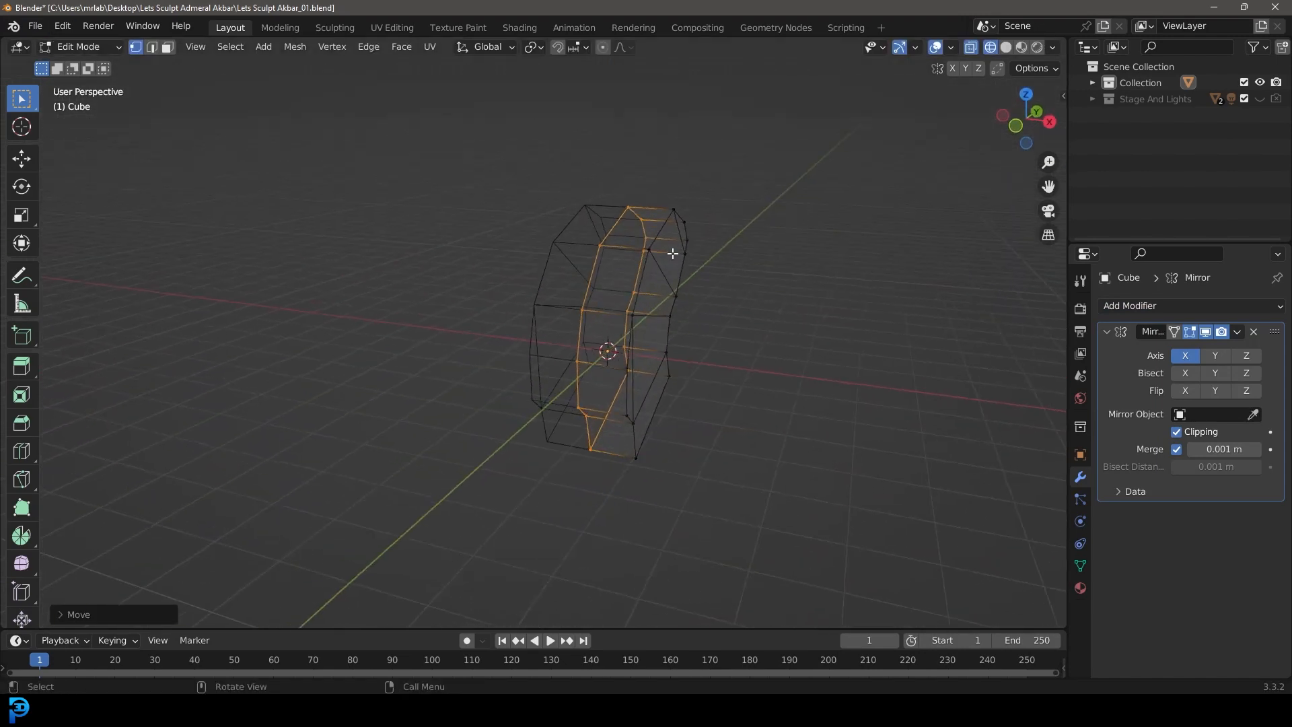
key(KP_1)
scroll(726, 277, up, 4)
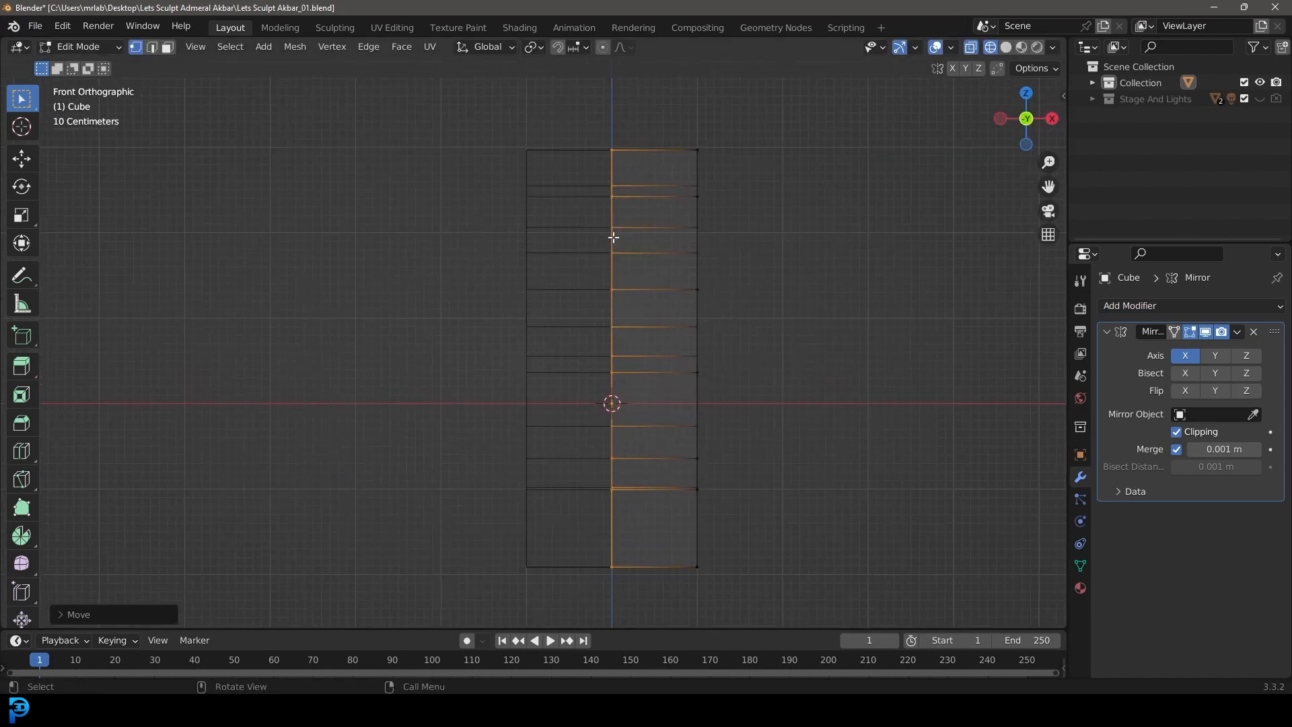
Step: Lower the outer vertices of the head's upper half slightly, using proportional editing, so the crown slopes down from the centre line
drag(810, 268, 679, 140)
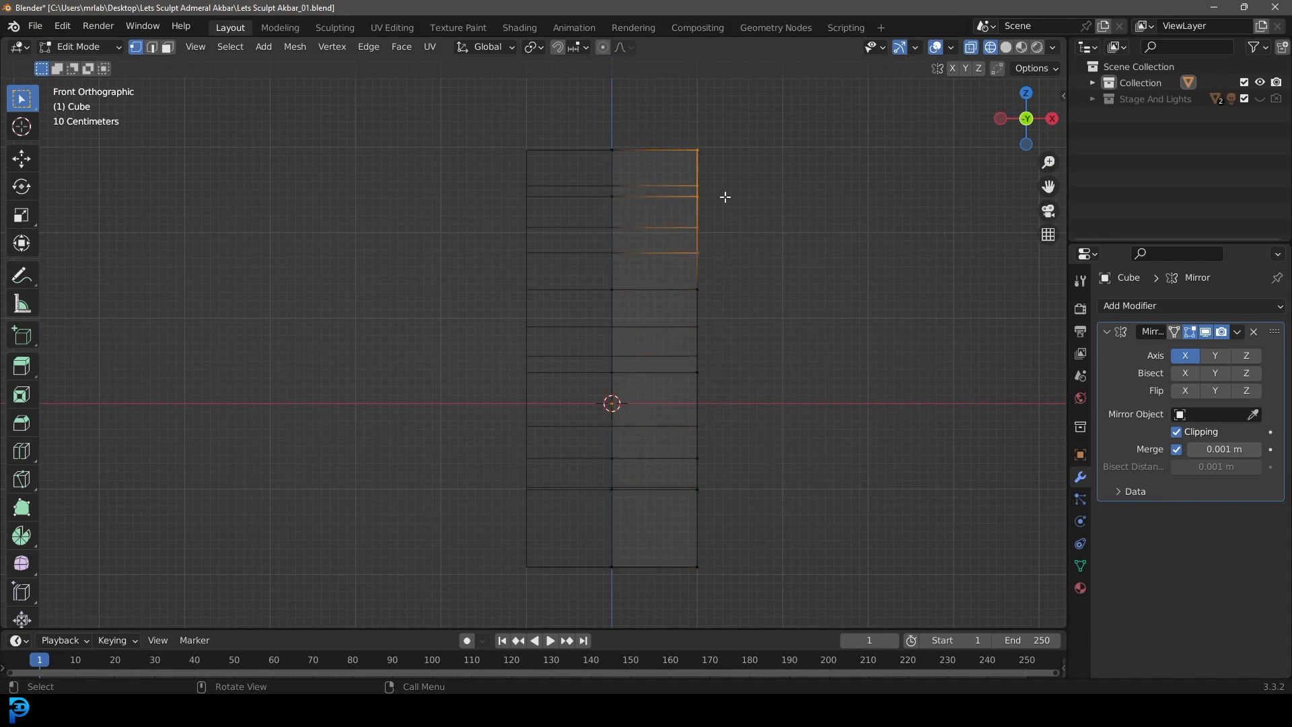
key(g)
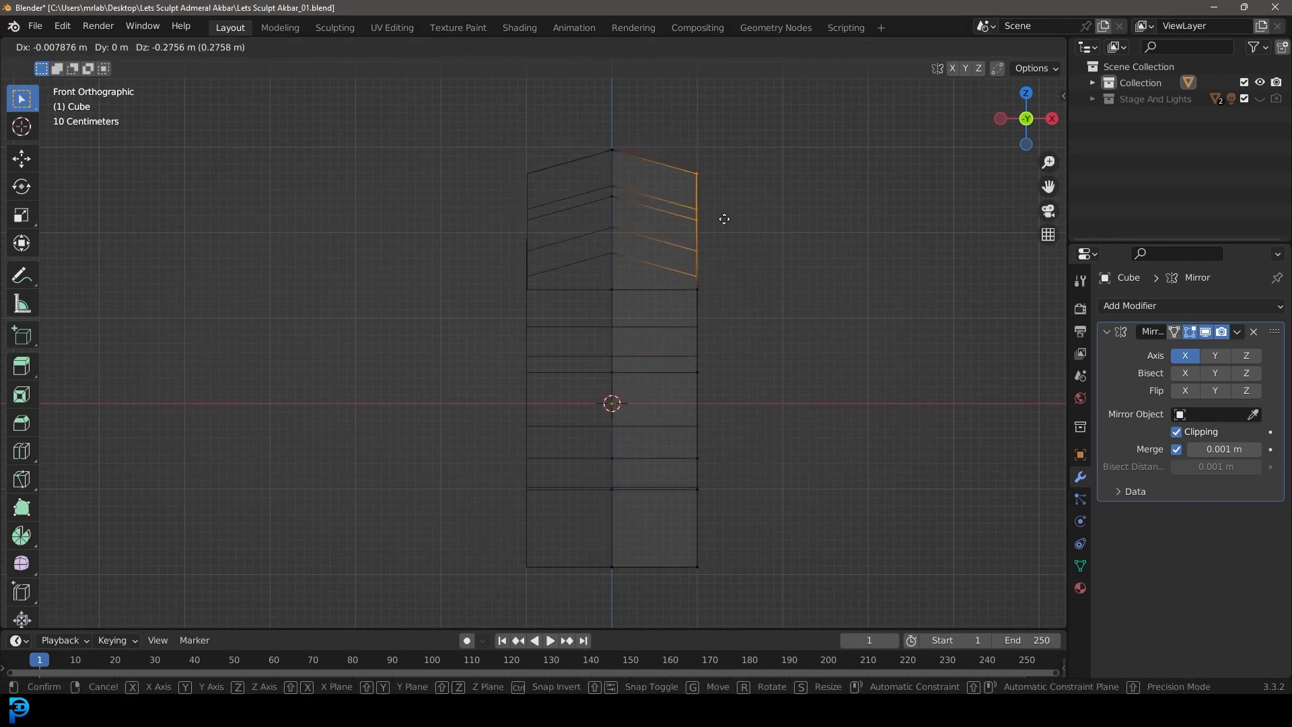
key(Escape)
click(601, 46)
key(g)
scroll(773, 222, down, 3)
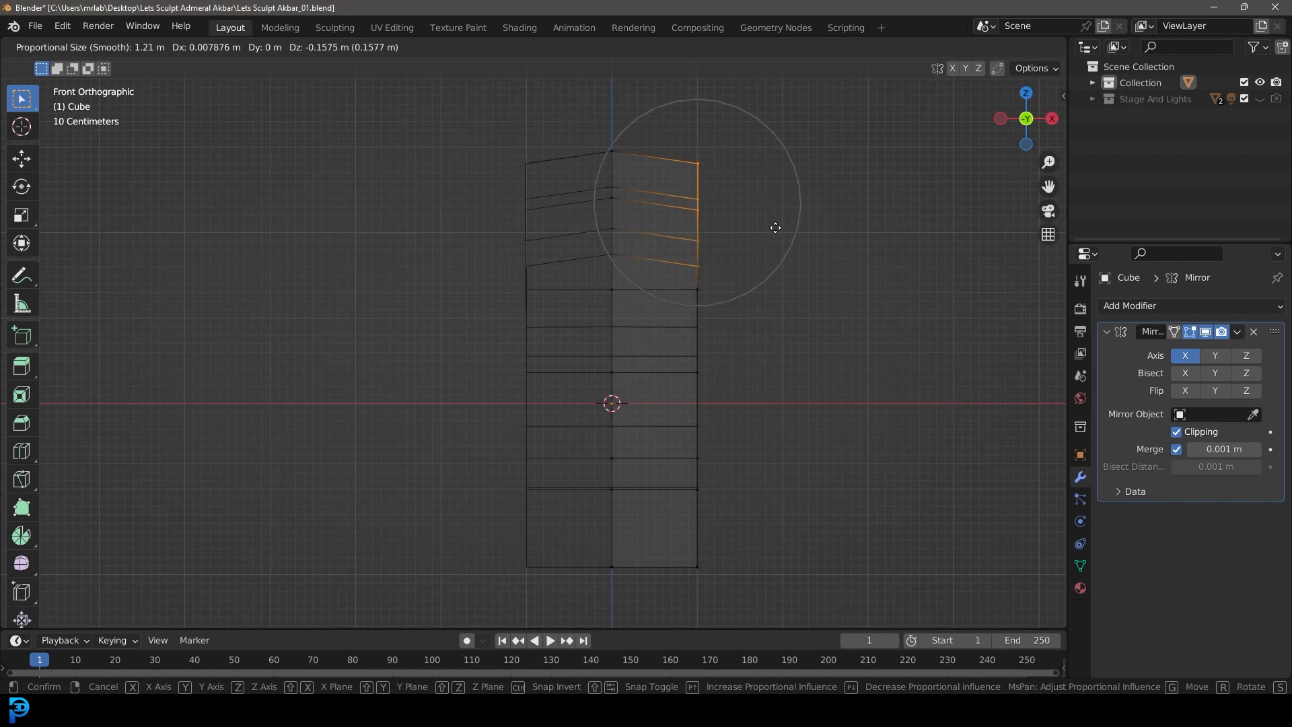
scroll(775, 237, up, 5)
click(773, 231)
drag(727, 340, 685, 285)
key(g)
click(781, 392)
Step: Extrude the side of the upper head outward and scale the new faces down to bevel its outer edge
drag(781, 392, 681, 104)
middle_drag(845, 325, 733, 327)
middle_drag(699, 290, 727, 321)
scroll(753, 327, up, 1)
drag(789, 337, 723, 96)
key(KP_1)
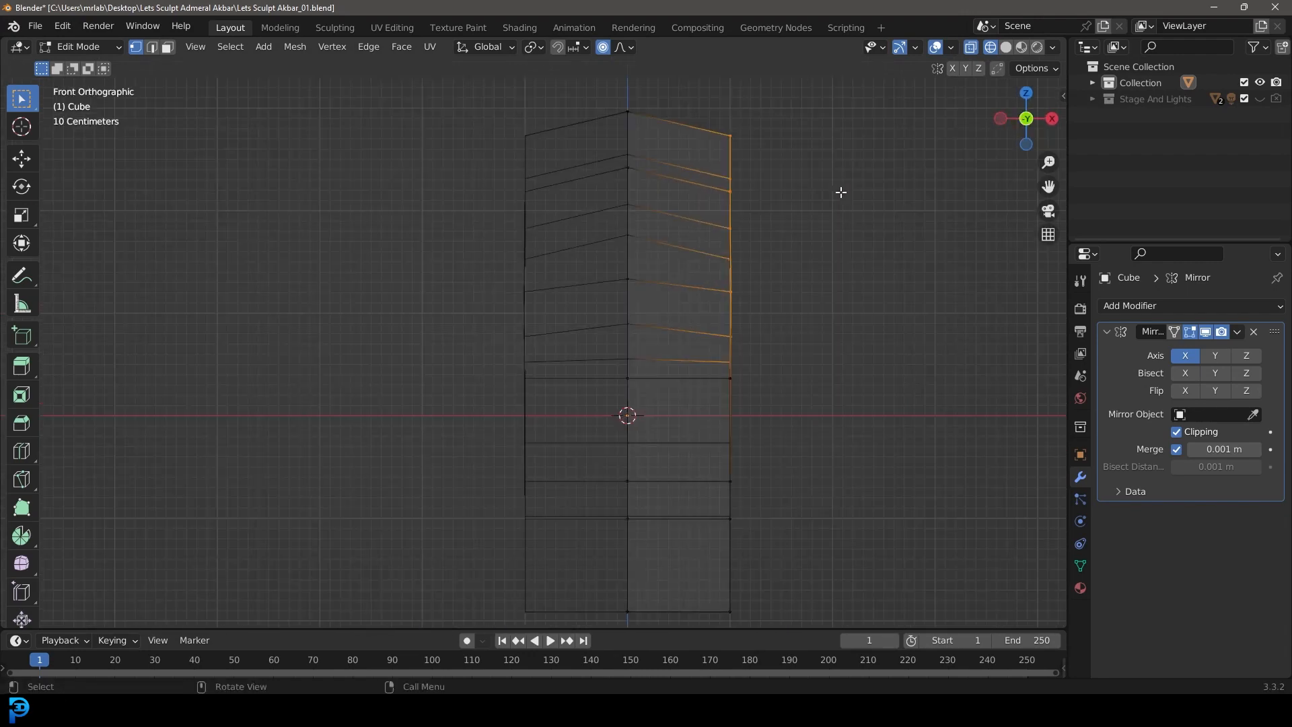
key(e)
click(853, 289)
key(s)
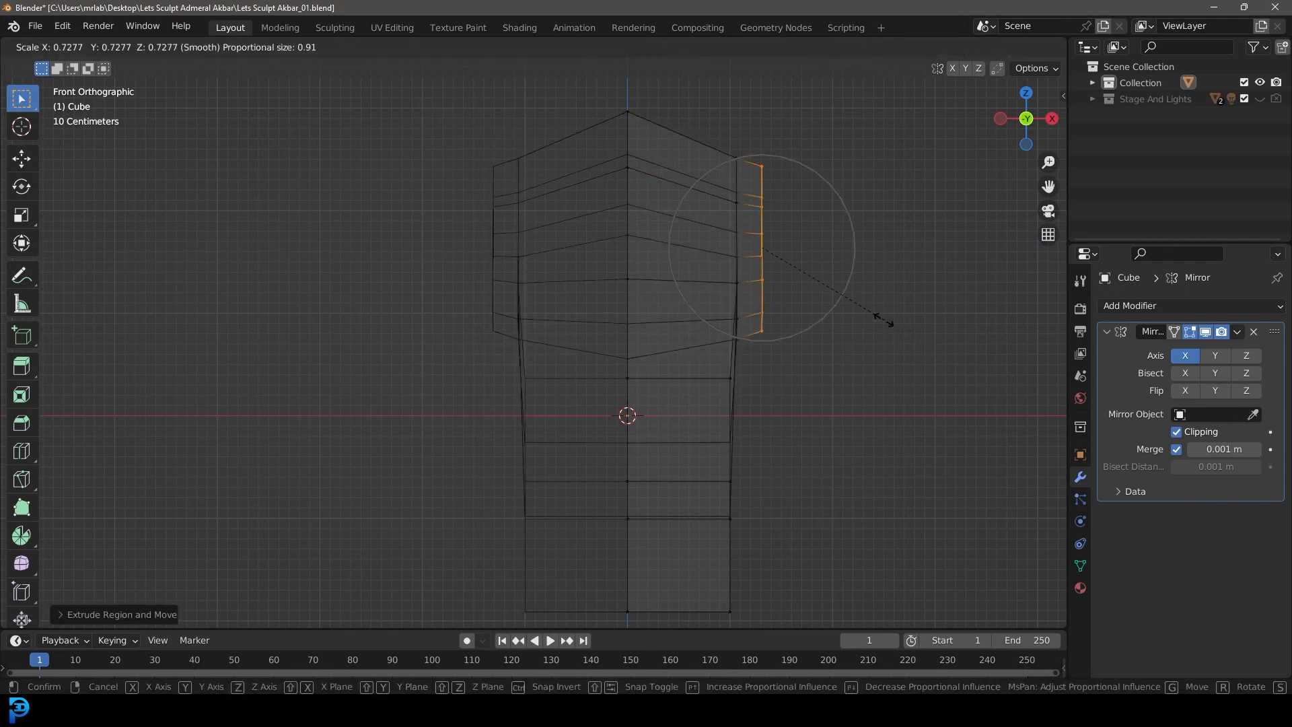
click(872, 314)
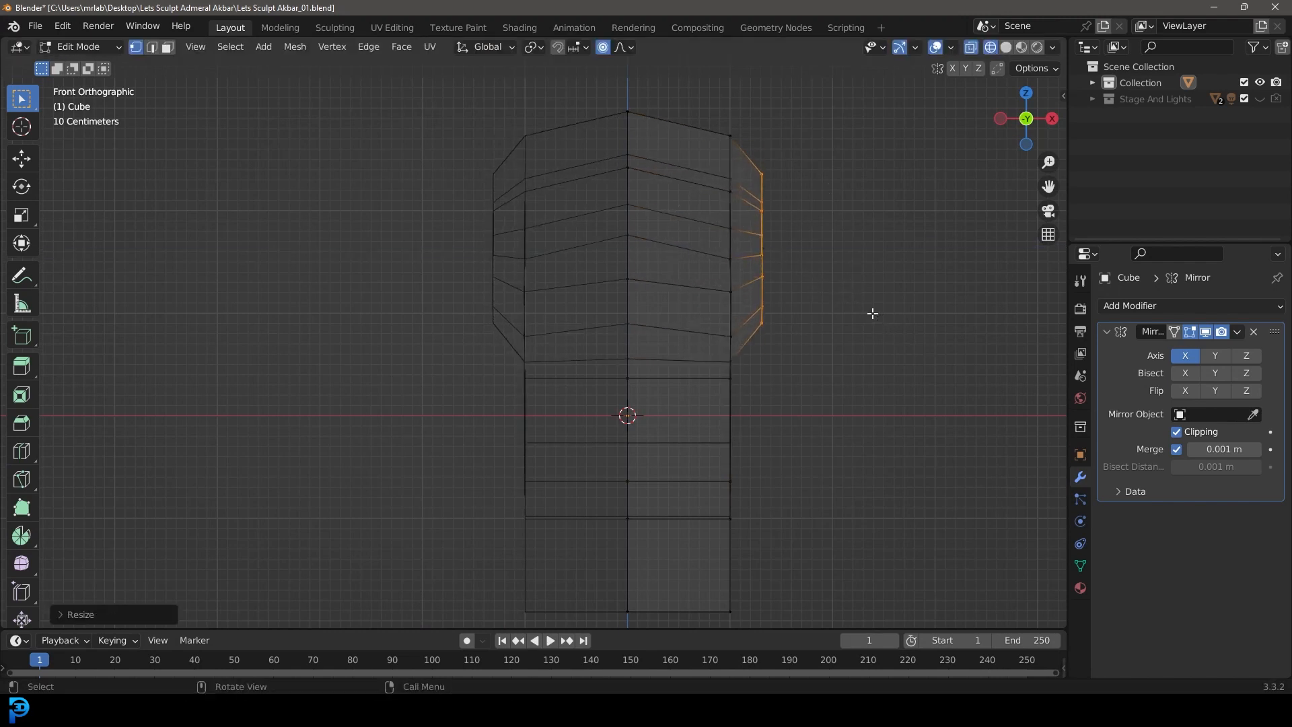
Step: Move the neck's outer bottom vertices outward and up, and shift and rotate the vertices above them to flare the neck
shift+scroll(942, 330, down, 5)
drag(790, 525, 697, 316)
key(g)
click(801, 401)
key(g)
click(774, 320)
key(r)
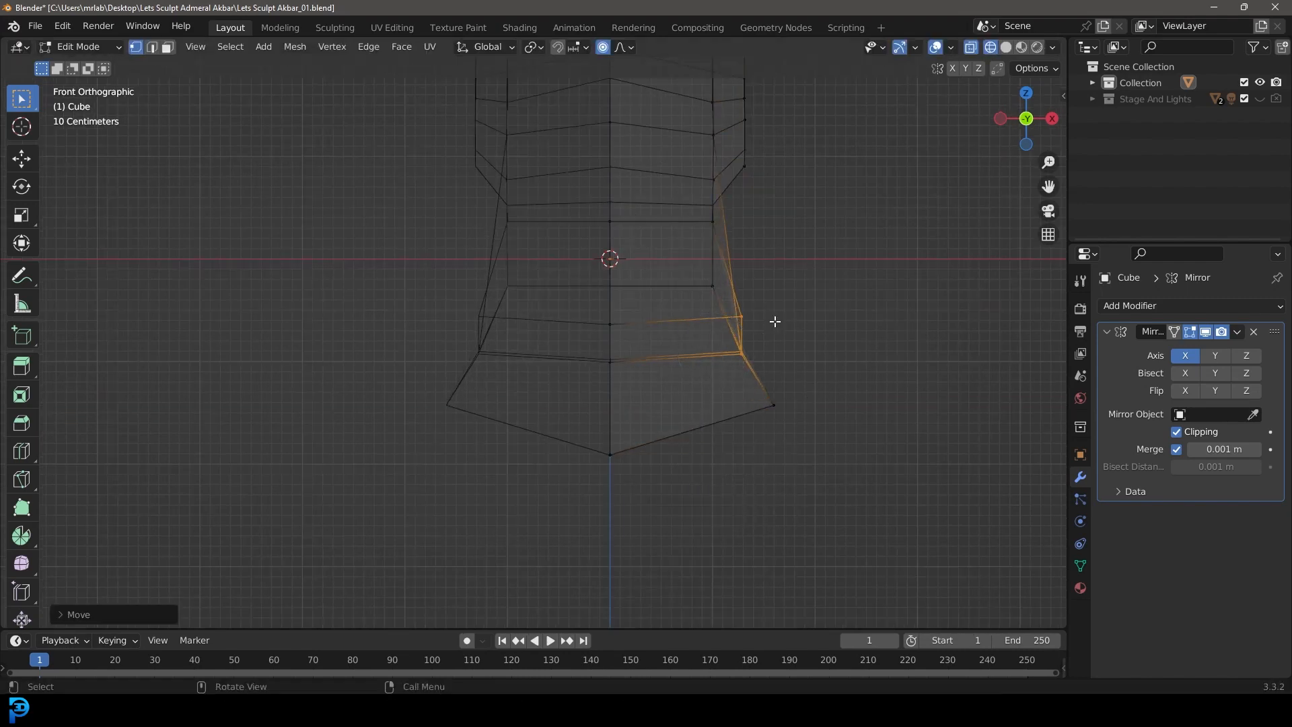
click(819, 294)
Step: Switch to solid shading and pull the snout's outer lower vertices inward to narrow the chin
scroll(807, 297, down, 3)
mouse_move(720, 325)
shift+middle_down()
mouse_move(744, 414)
mouse_move(772, 392)
mouse_move(741, 528)
shift+middle_up()
scroll(770, 385, up, 1)
key(shift+z)
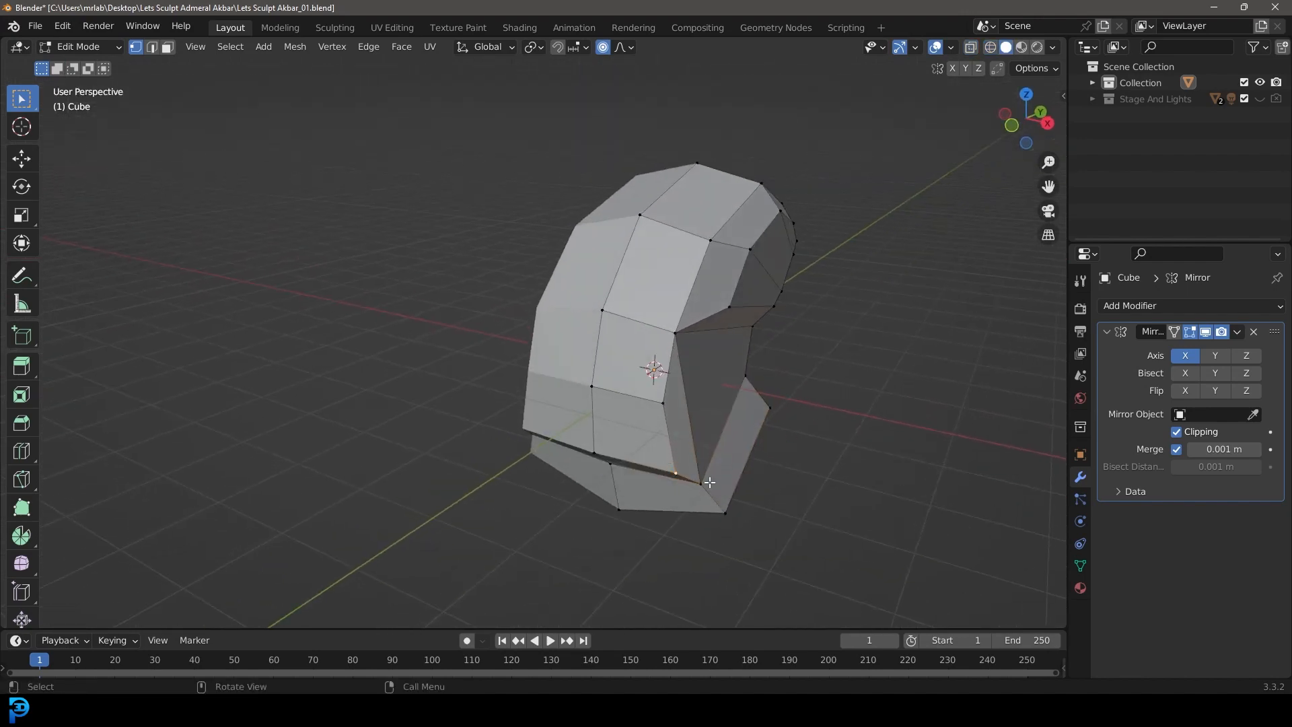
middle_drag(661, 403, 741, 531)
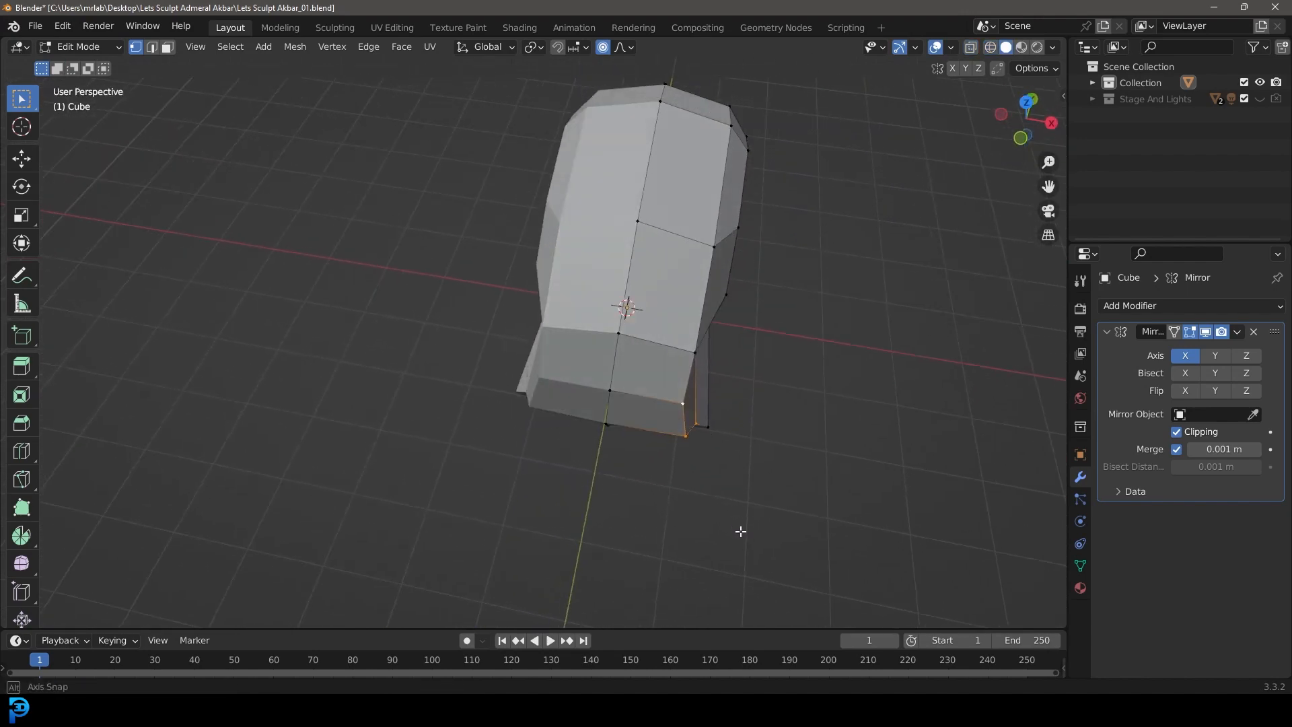
key(g)
click(768, 483)
Step: Pull the outer face vertices above the snout inward to narrow the front of the face
click(698, 354)
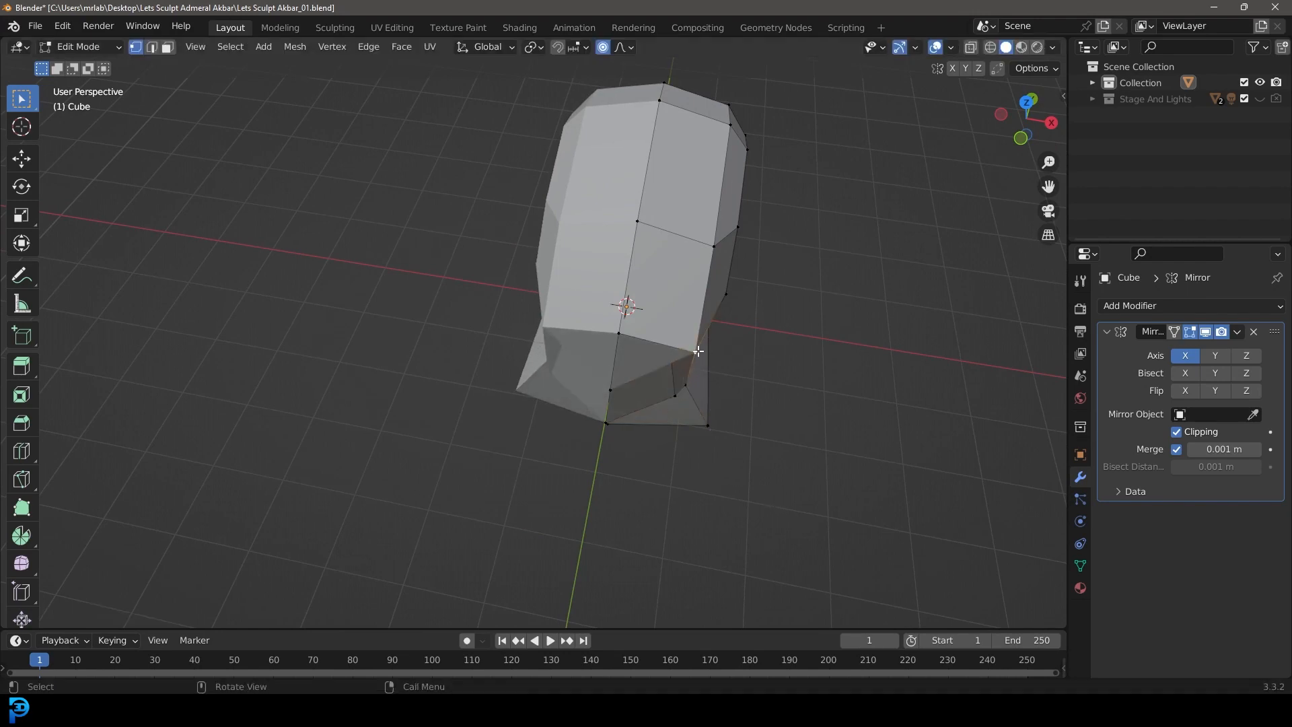
middle_drag(701, 358, 721, 417)
key(g)
click(716, 381)
middle_drag(744, 323, 831, 305)
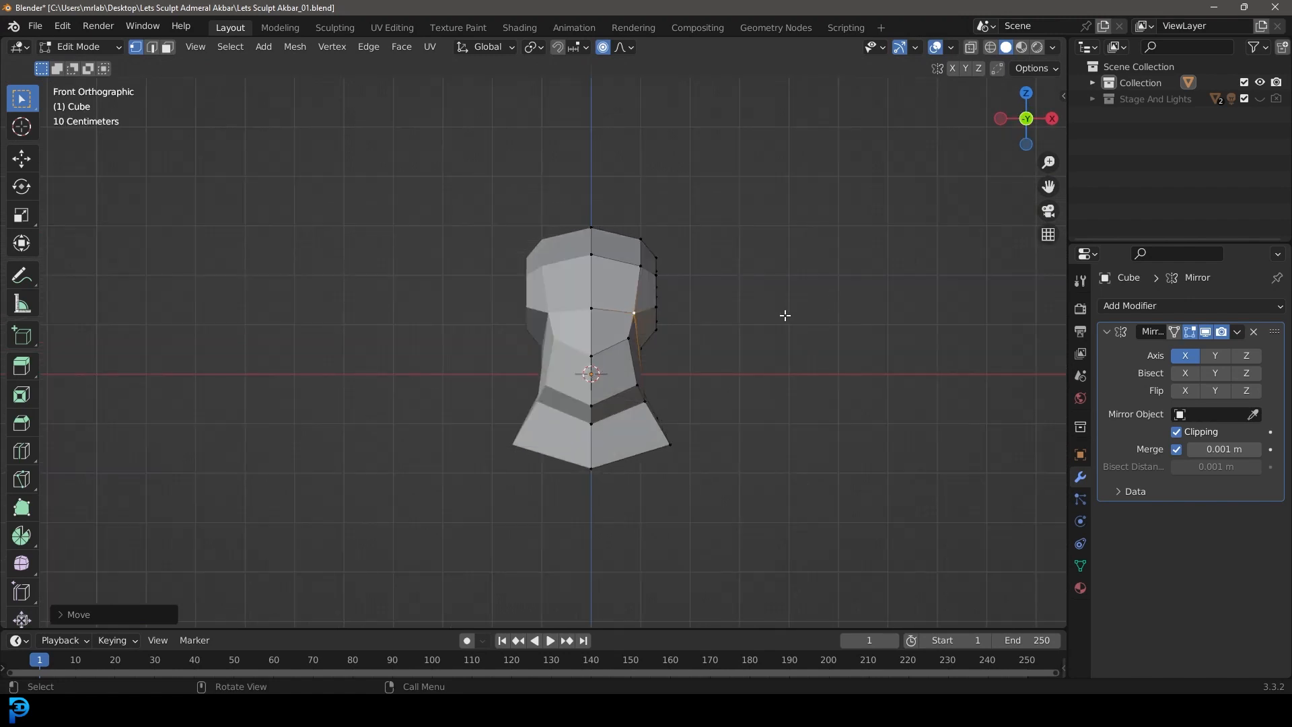
Step: Add a UV sphere for the eye and place it beside the head, about 2 m along X and 1.25 m up
key(Tab)
scroll(767, 313, up, 2)
key(shift+a)
mouse_move(774, 305)
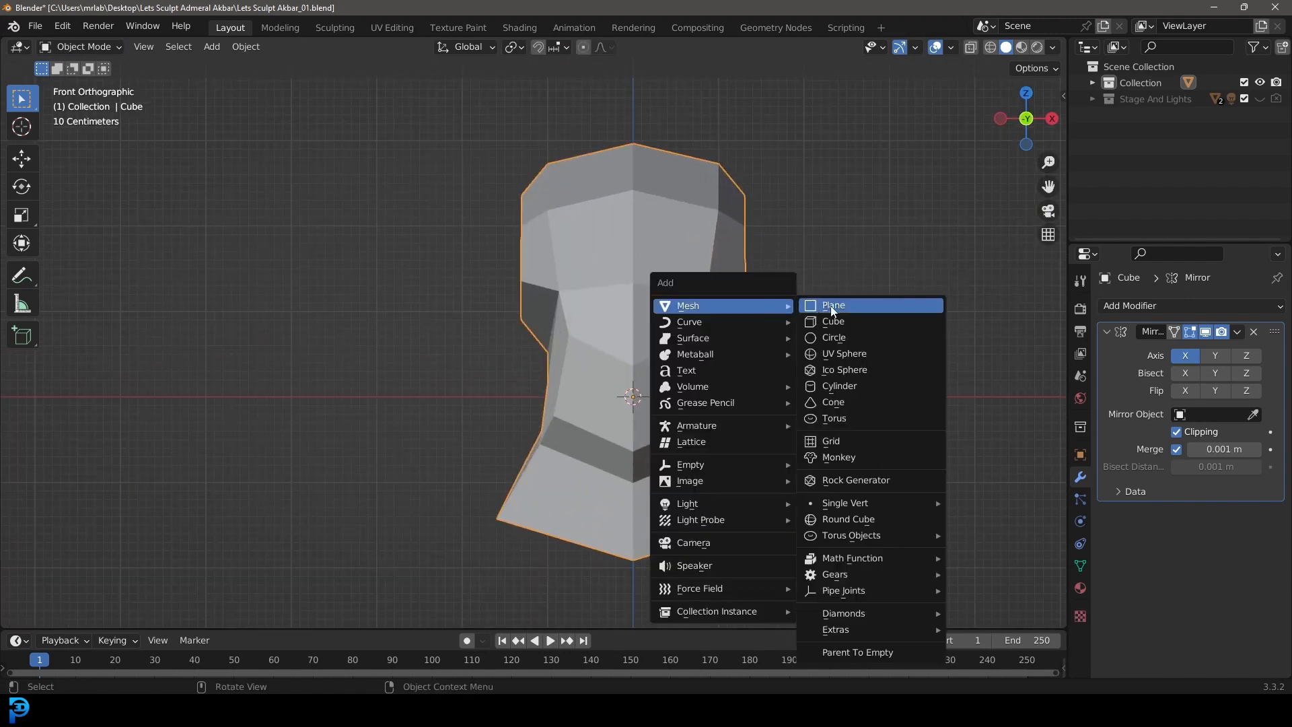
click(841, 353)
scroll(727, 395, down, 3)
key(g)
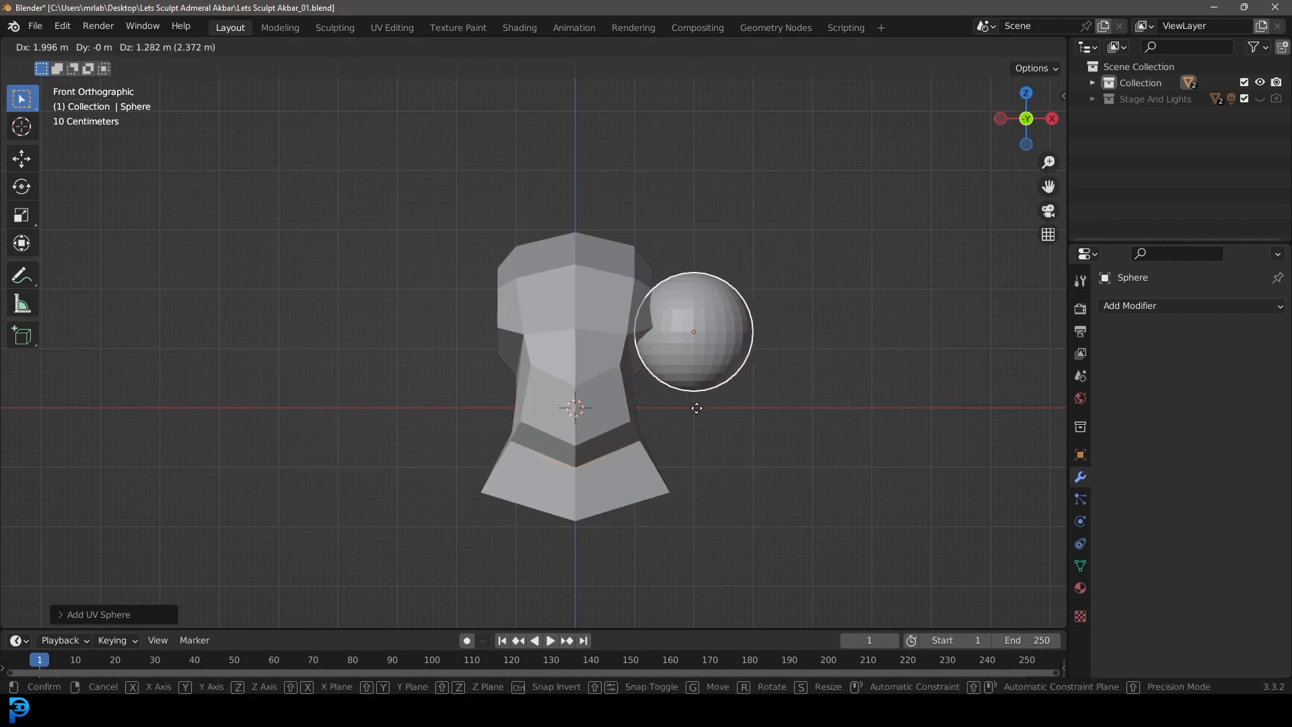
click(697, 409)
Step: Add a Mirror modifier to the eye sphere with the head (Cube) as its mirror object
click(1174, 310)
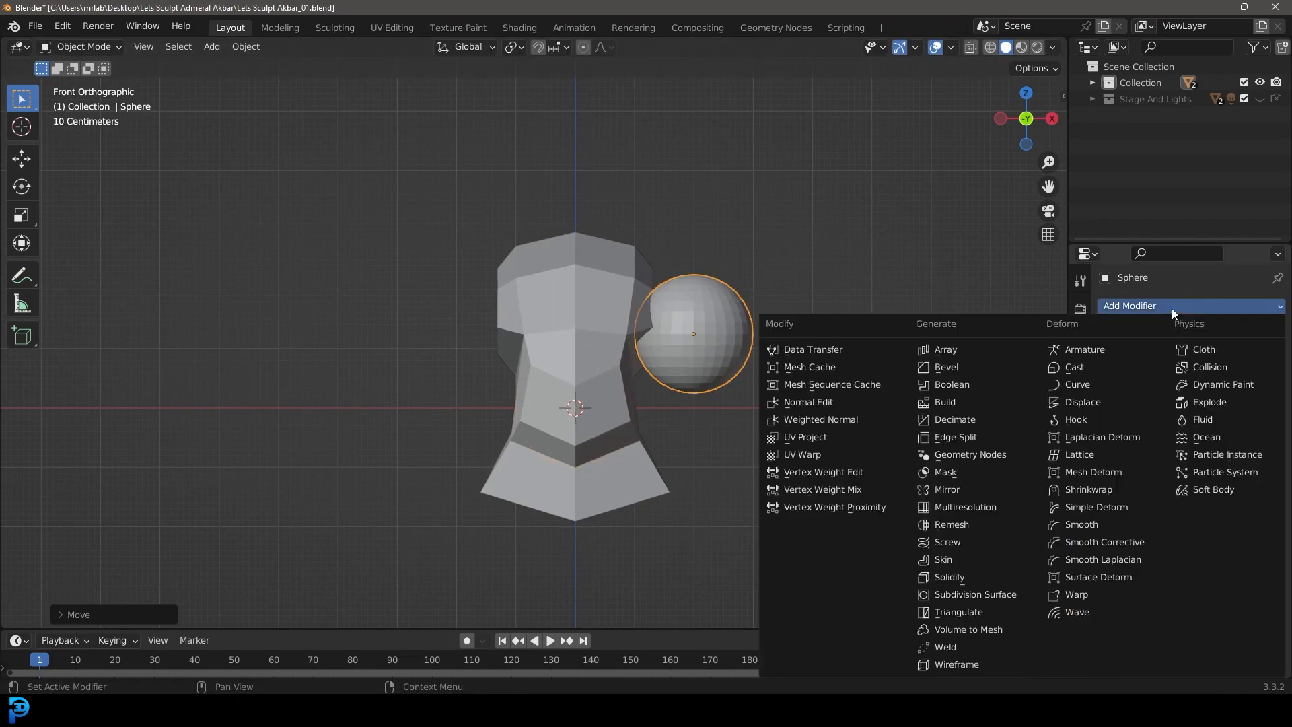
click(948, 491)
click(1253, 415)
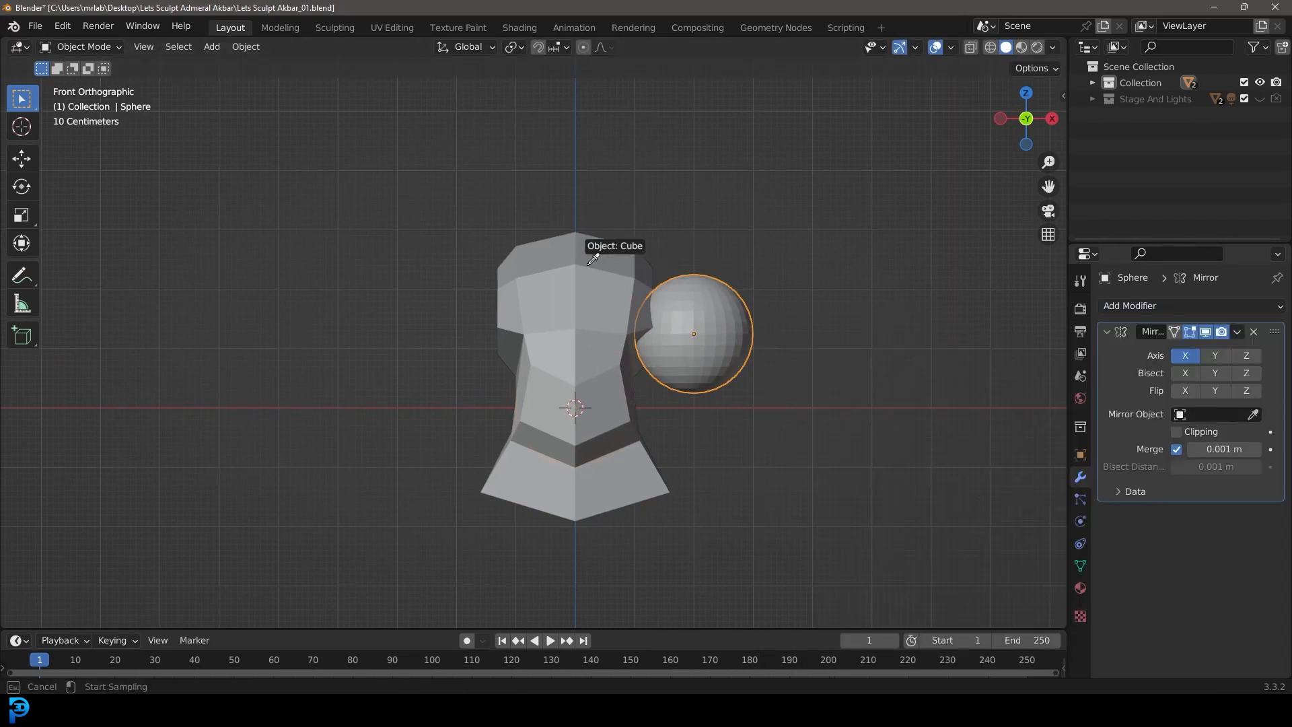
click(614, 269)
Step: Set the eye sphere against the side of the head and scale it to about 0.52
scroll(780, 355, up, 2)
scroll(780, 355, up, 1)
key(s)
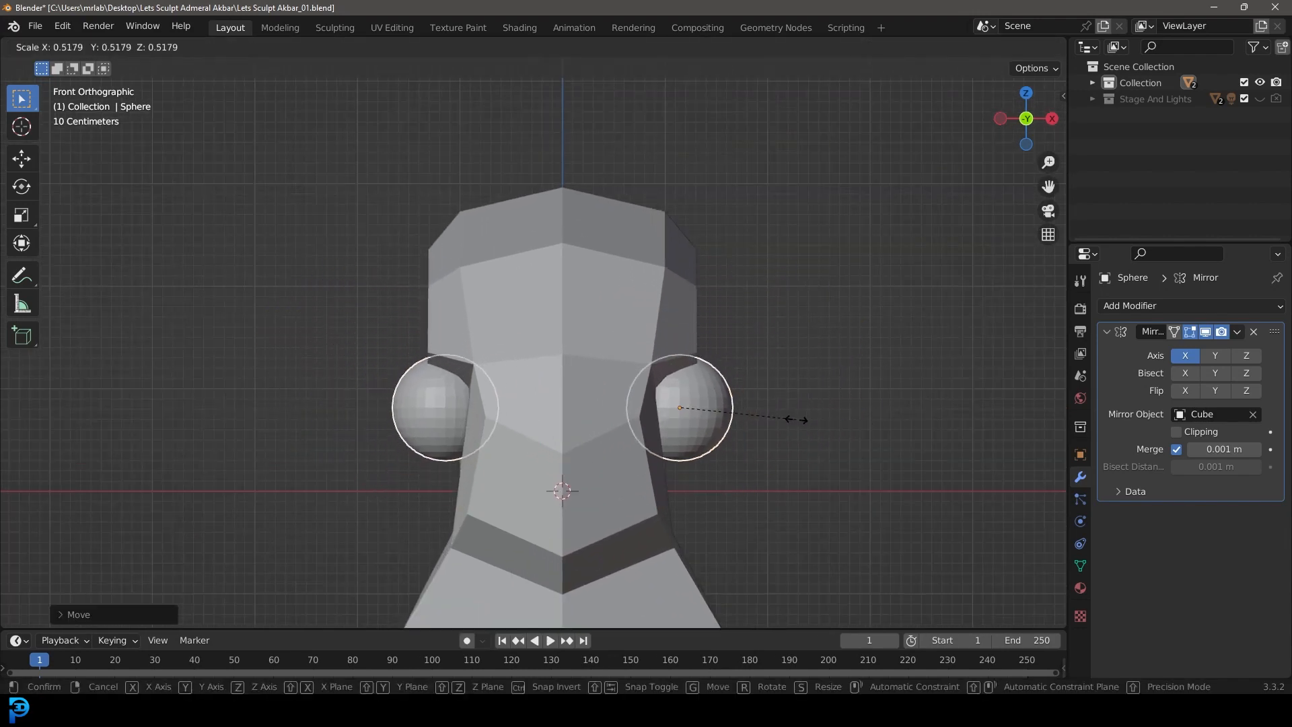
click(797, 422)
middle_drag(795, 423, 655, 325)
key(KP_3)
scroll(666, 326, up, 2)
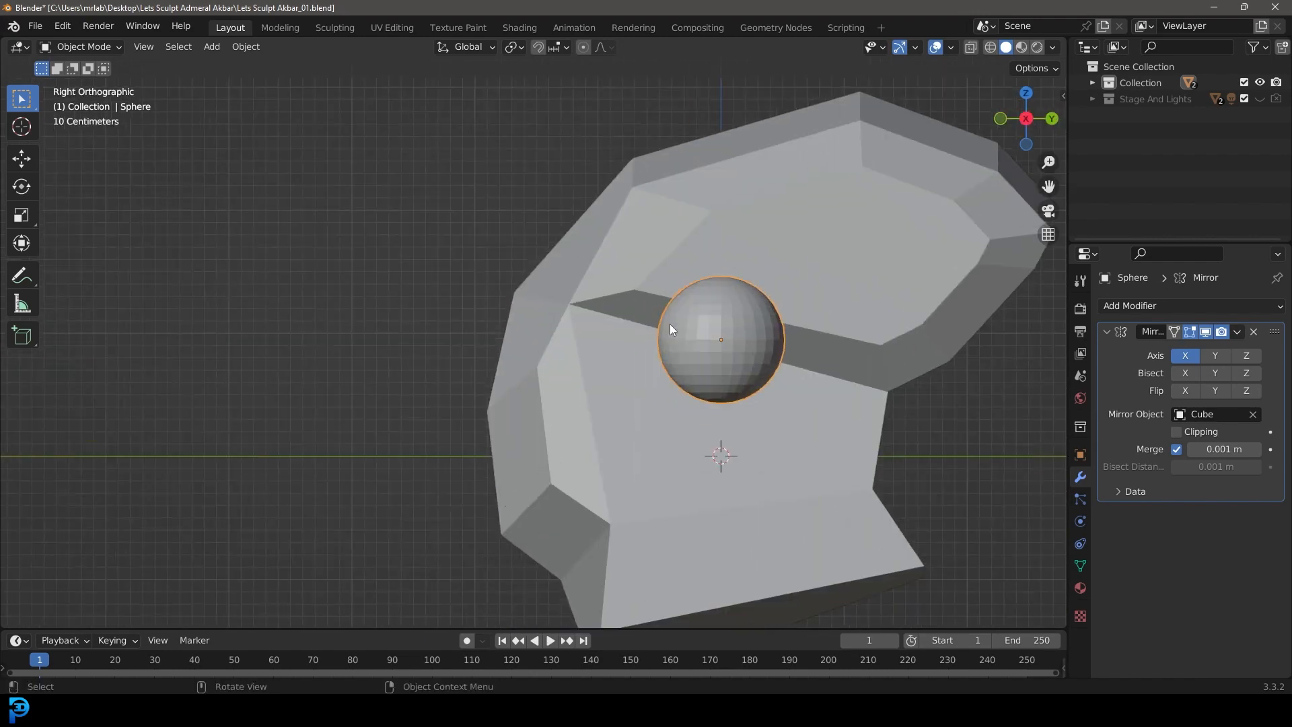
Step: Move the mirrored eye spheres about 0.36 m toward the front of the face along the Y axis
key(g)
key(y)
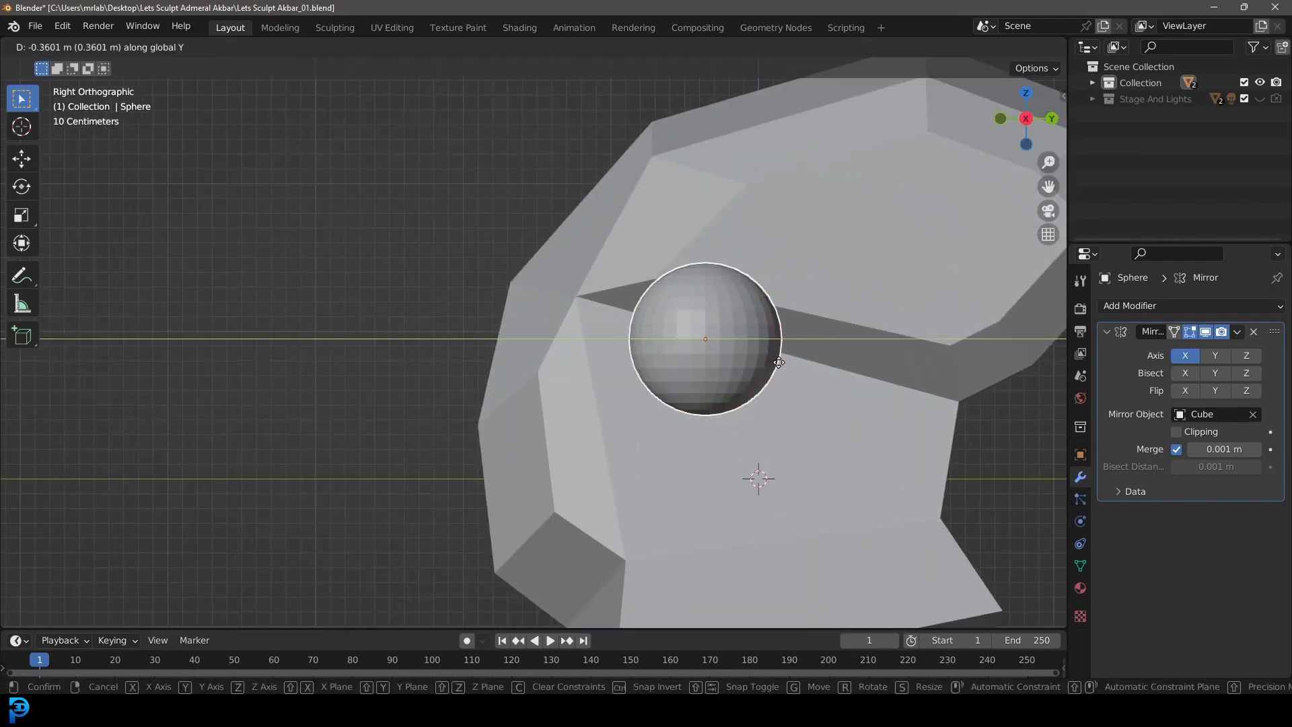
click(777, 362)
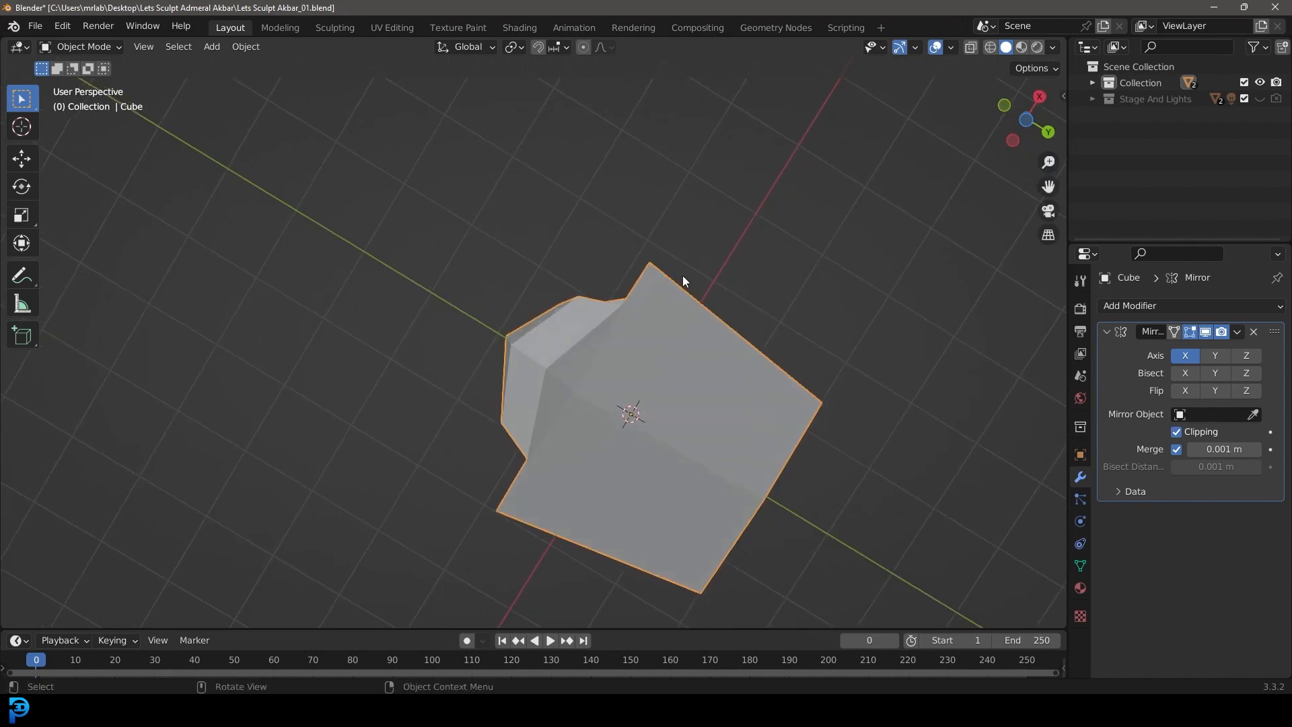
Step: Pull the outer corner vertices at the base of the head's neck inward with proportional editing to narrow the neck
key(Tab)
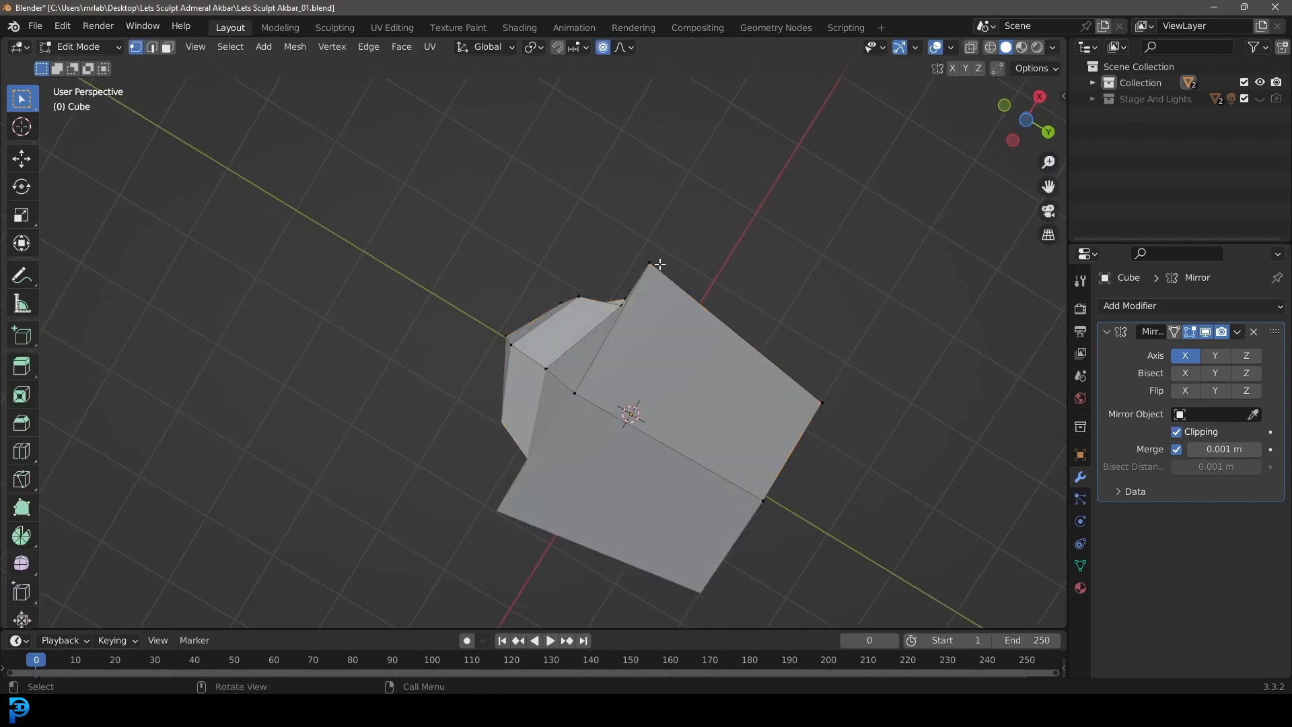
key(g)
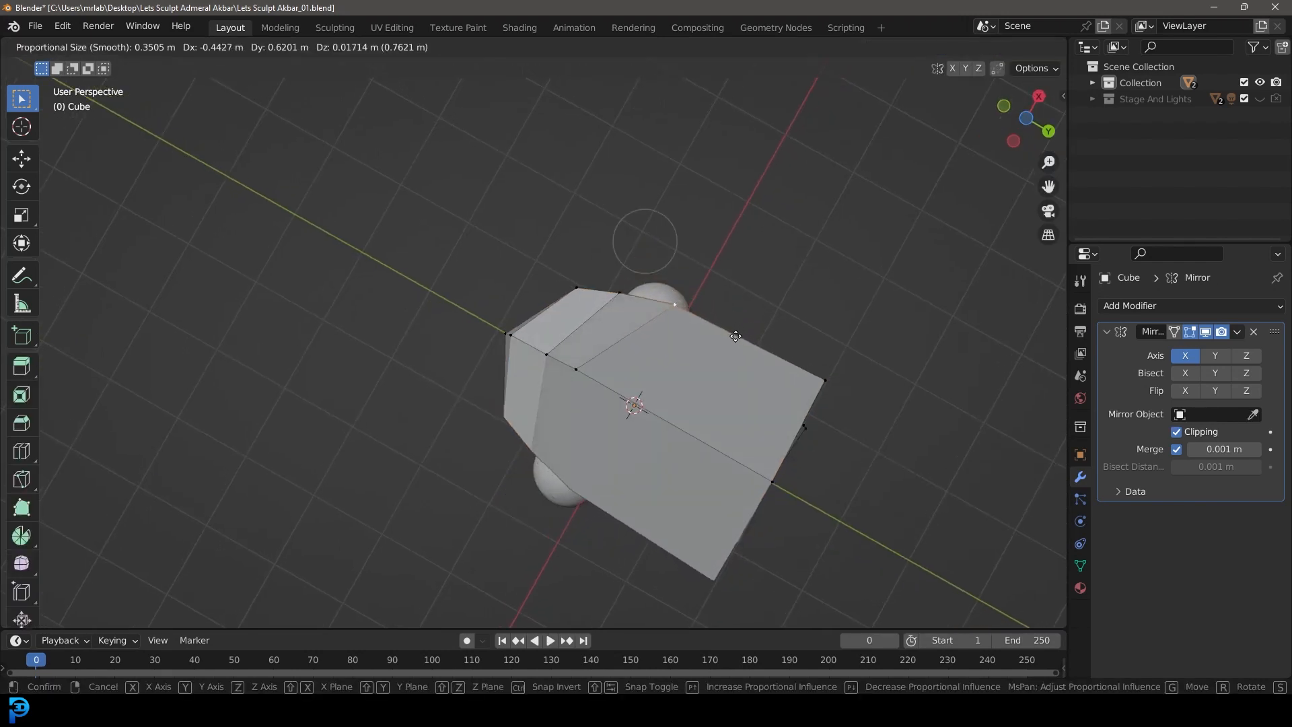
click(832, 380)
key(g)
click(801, 397)
middle_drag(801, 397, 632, 268)
Step: Return the head to Object Mode and apply its Mirror modifier
key(Tab)
click(1237, 331)
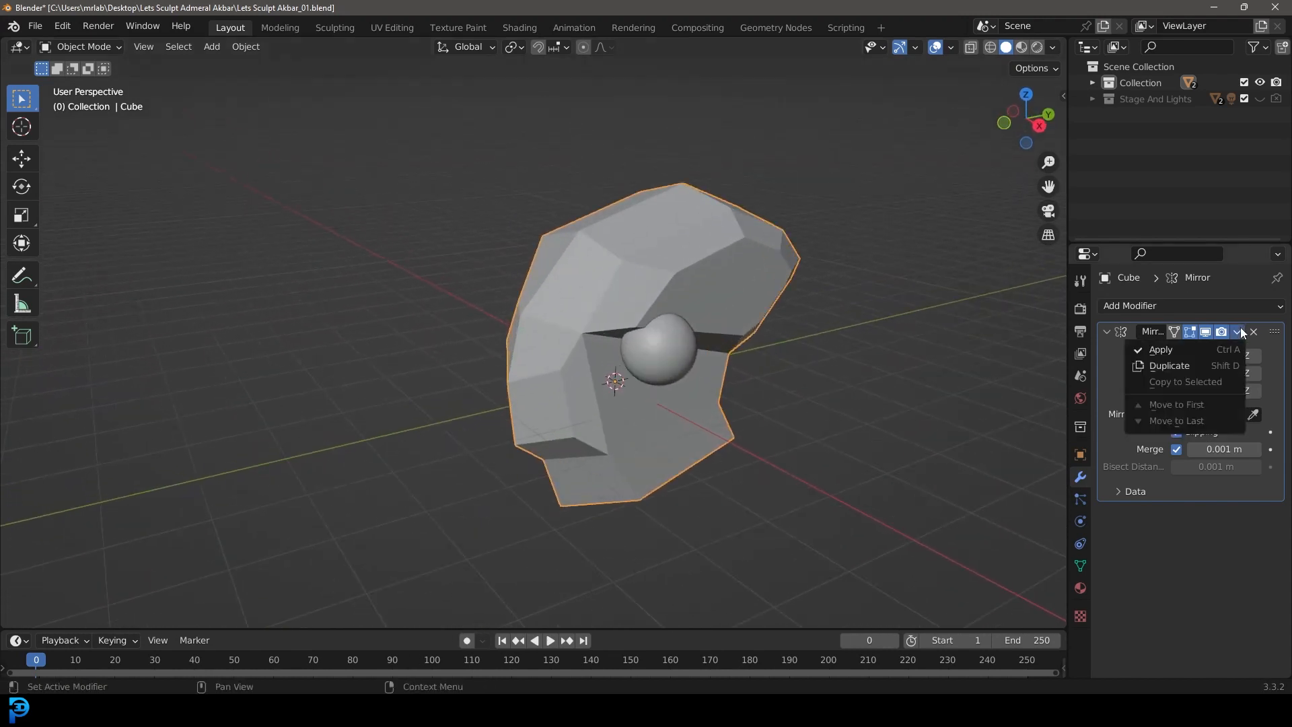
click(1175, 351)
Step: Switch to the Sculpting workspace with the head as the sculpted object, seen from the front
key(KP_1)
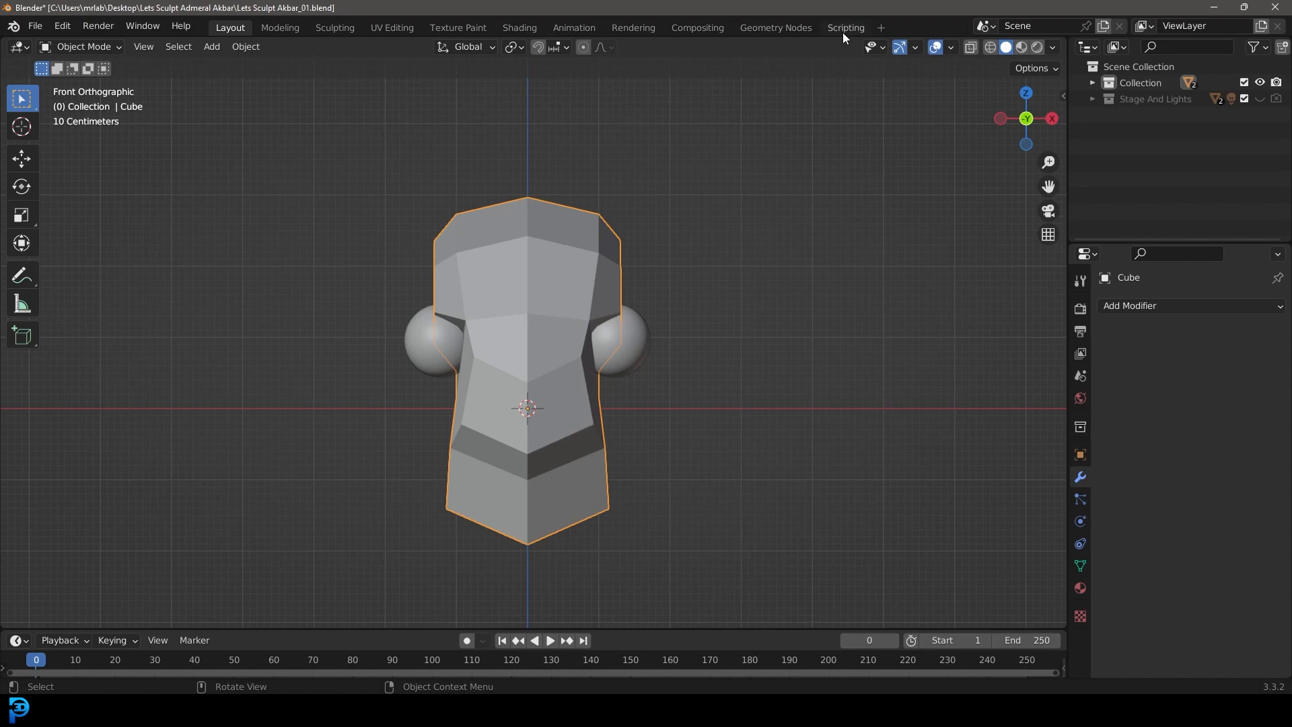
click(346, 28)
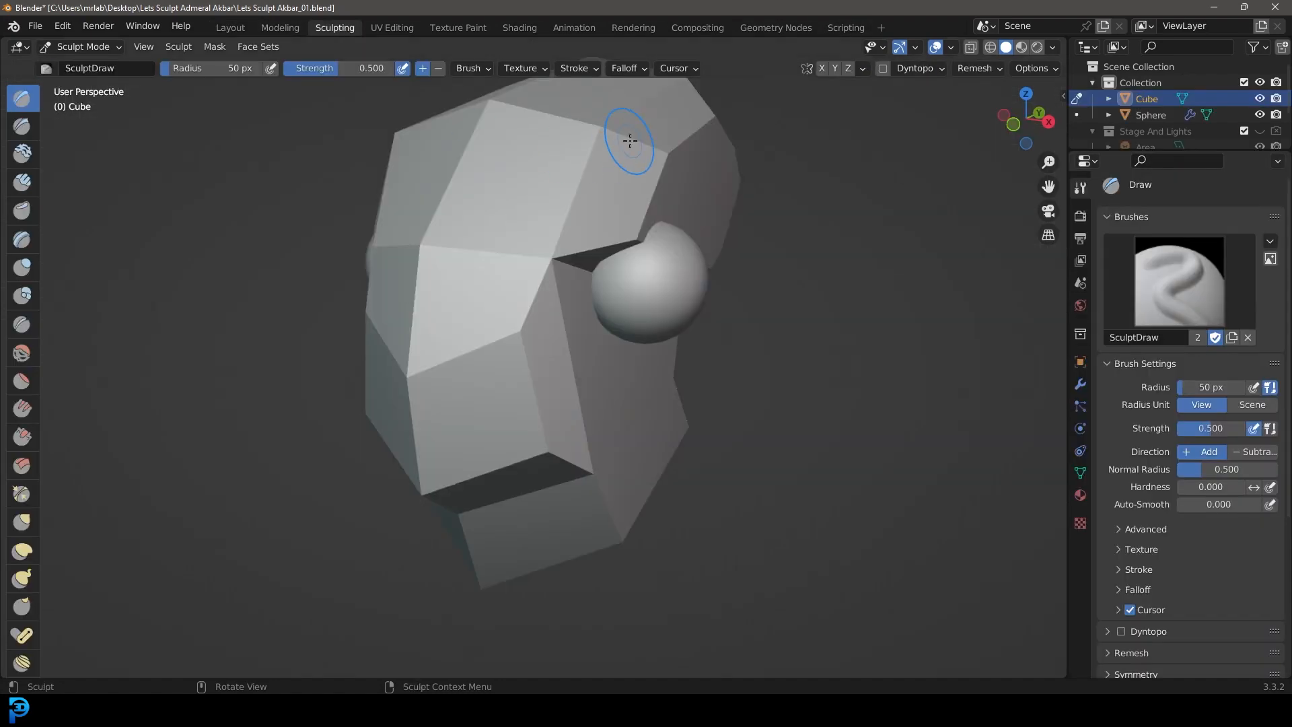
scroll(627, 189, down, 4)
middle_drag(482, 231, 555, 249)
key(KP_1)
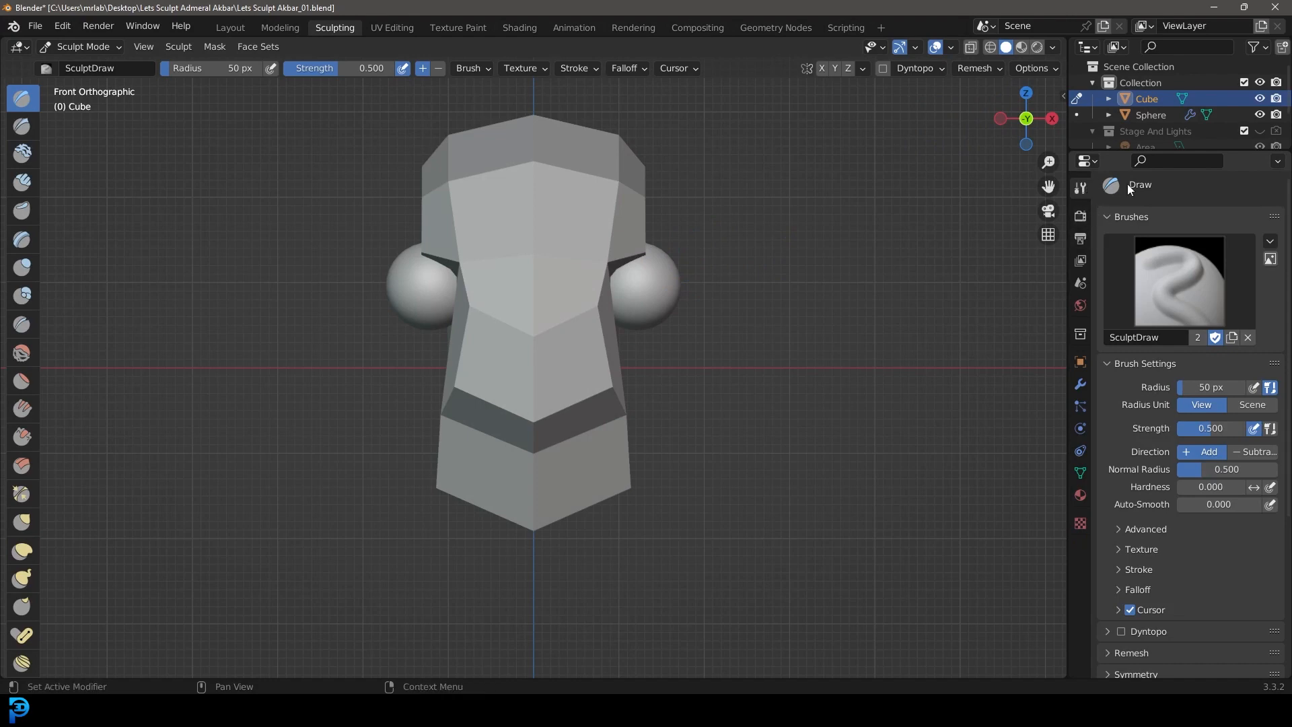
Step: Enable Dyntopo on the head, accepting the vertex data warning, and set its detail size to 8 px
scroll(1160, 253, down, 6)
click(1122, 443)
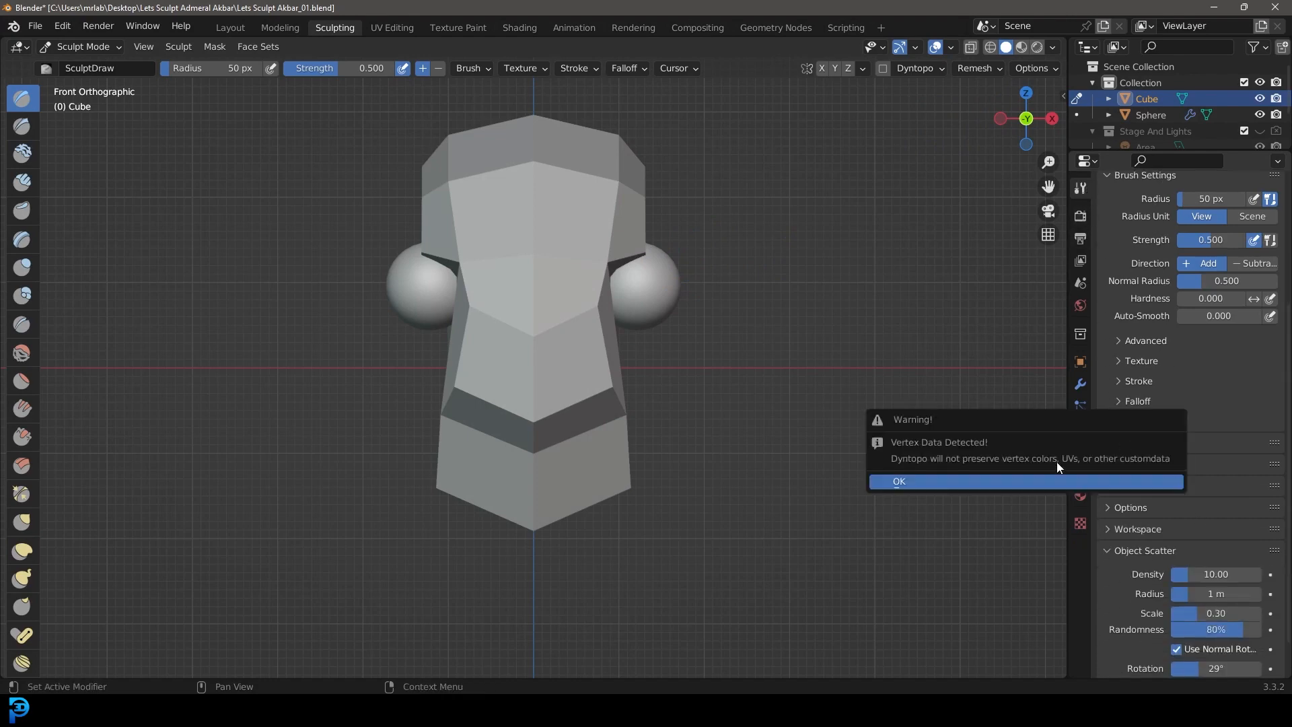
click(999, 482)
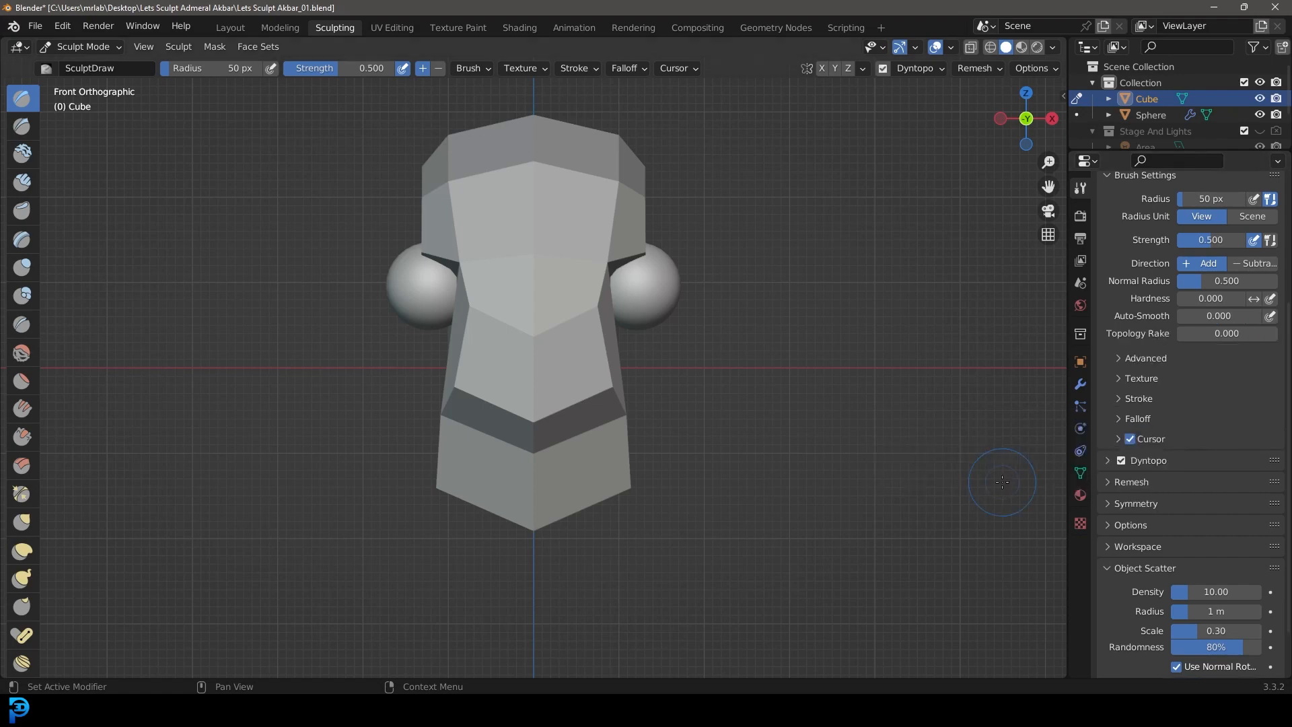
click(1108, 460)
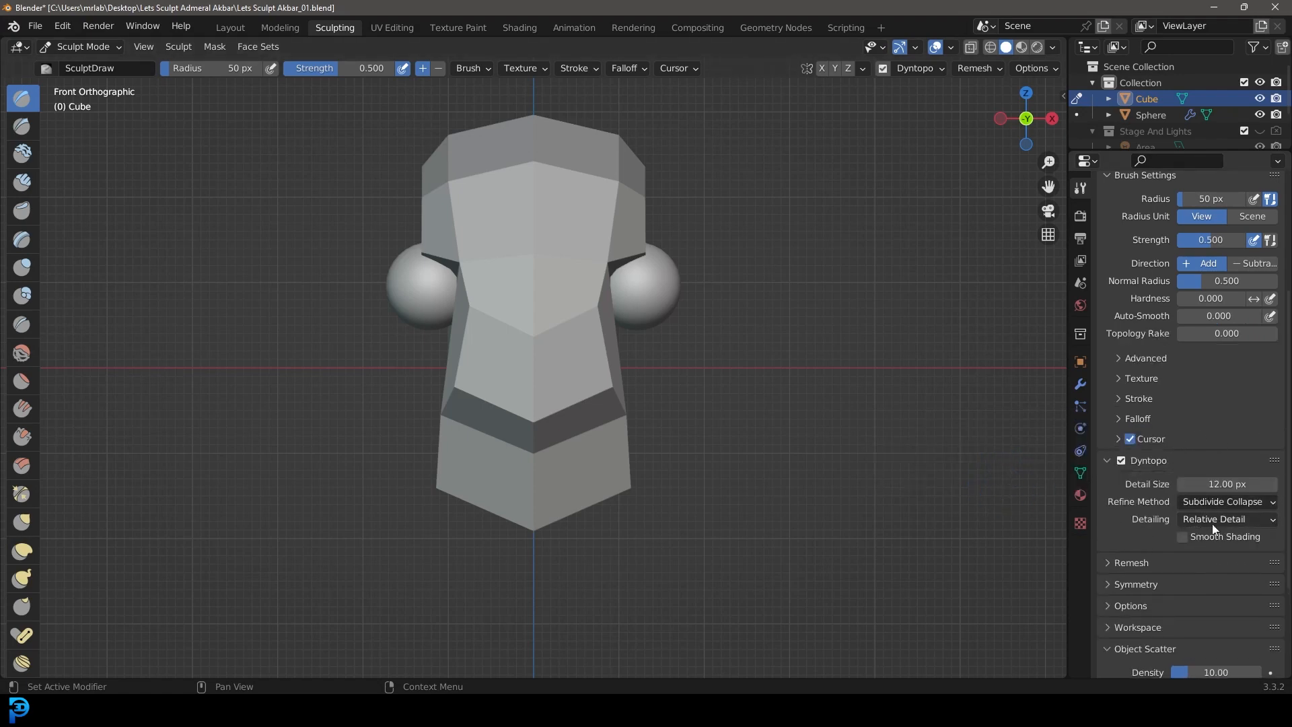
click(1214, 485)
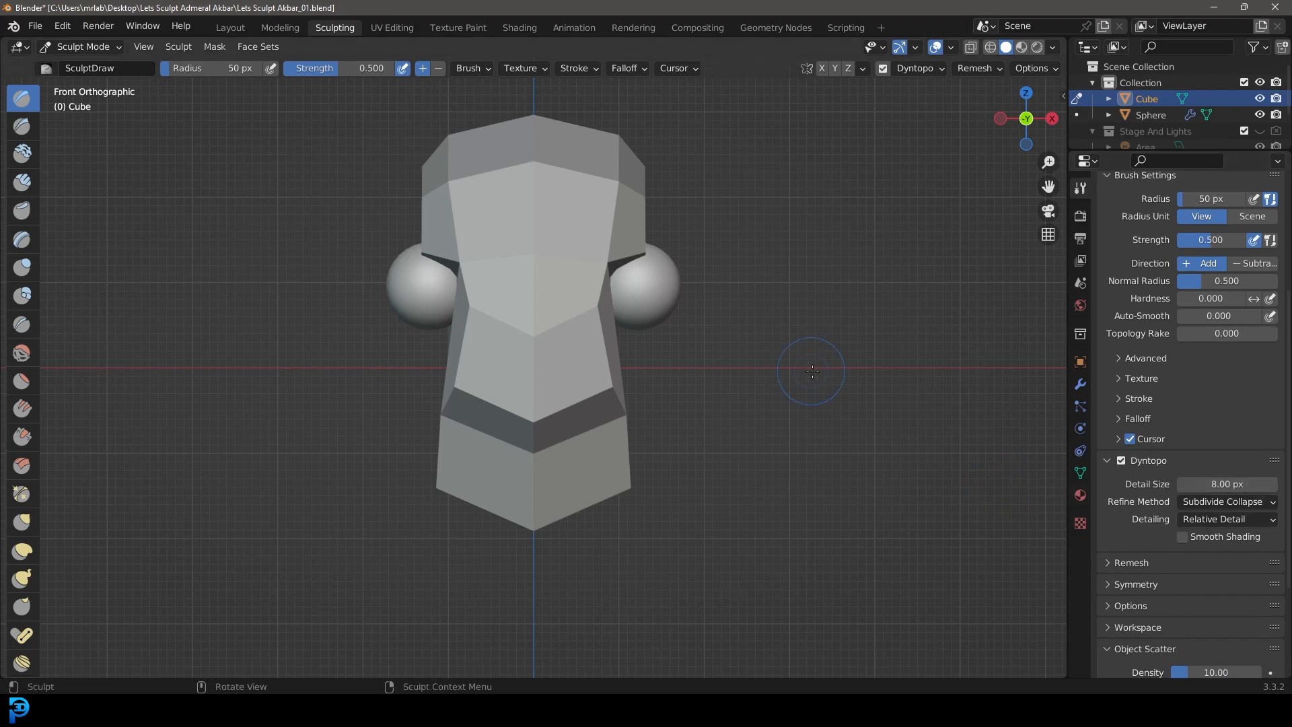
Step: Turn on X-axis mirror symmetry for sculpting the head
scroll(1192, 533, down, 2)
click(1135, 531)
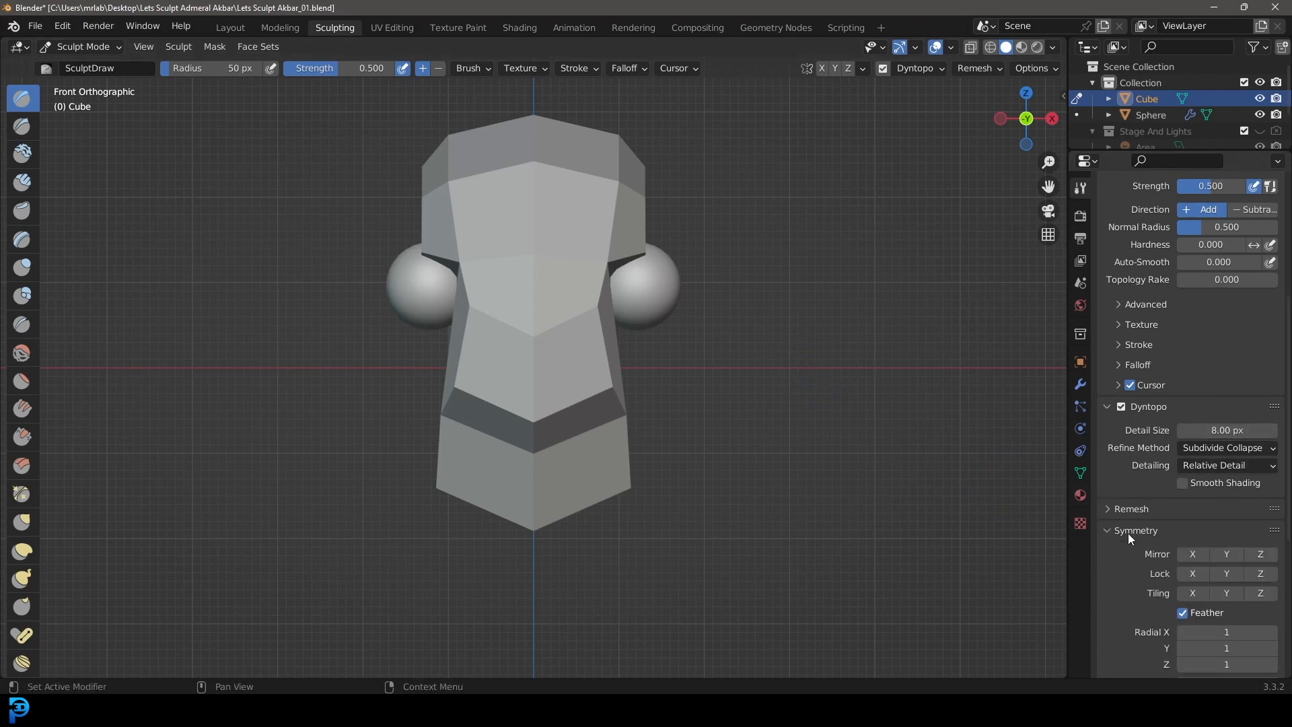
scroll(1130, 535, down, 5)
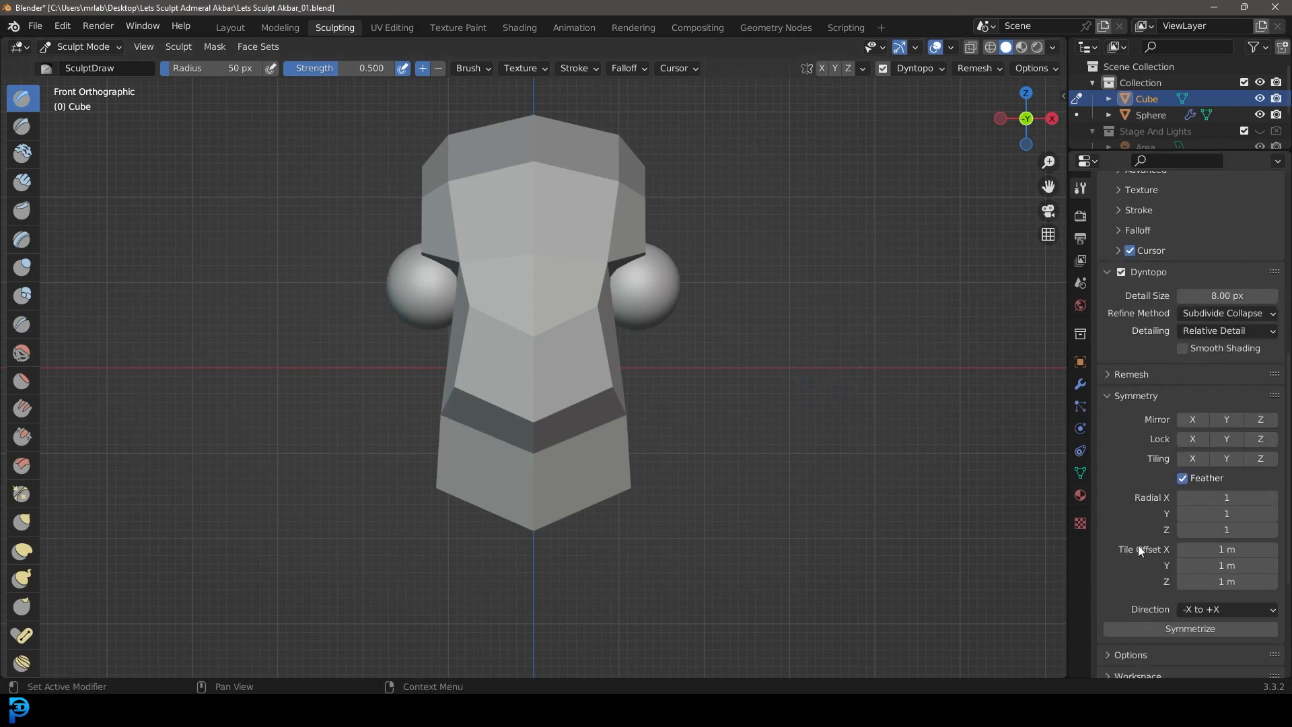
click(1198, 418)
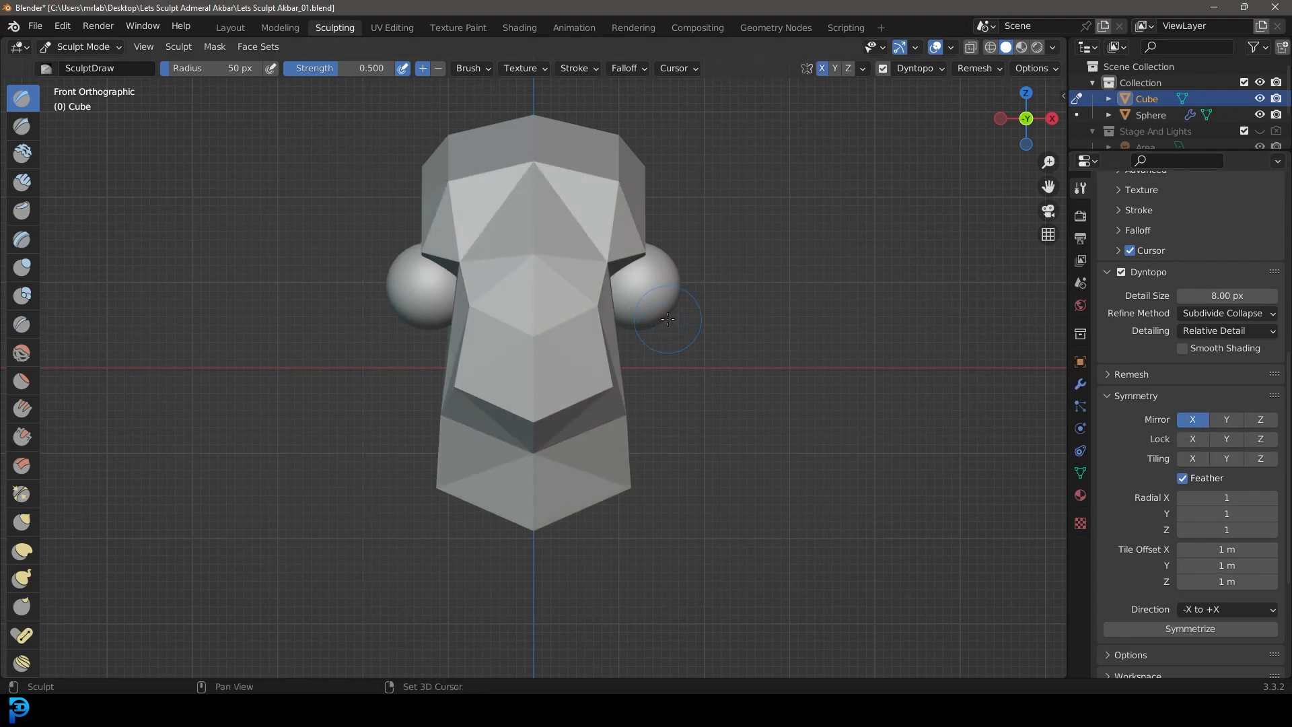
Step: Try a mirrored Draw brush stroke down the sides of the upper face and undo it
scroll(707, 297, up, 3)
drag(782, 291, 746, 431)
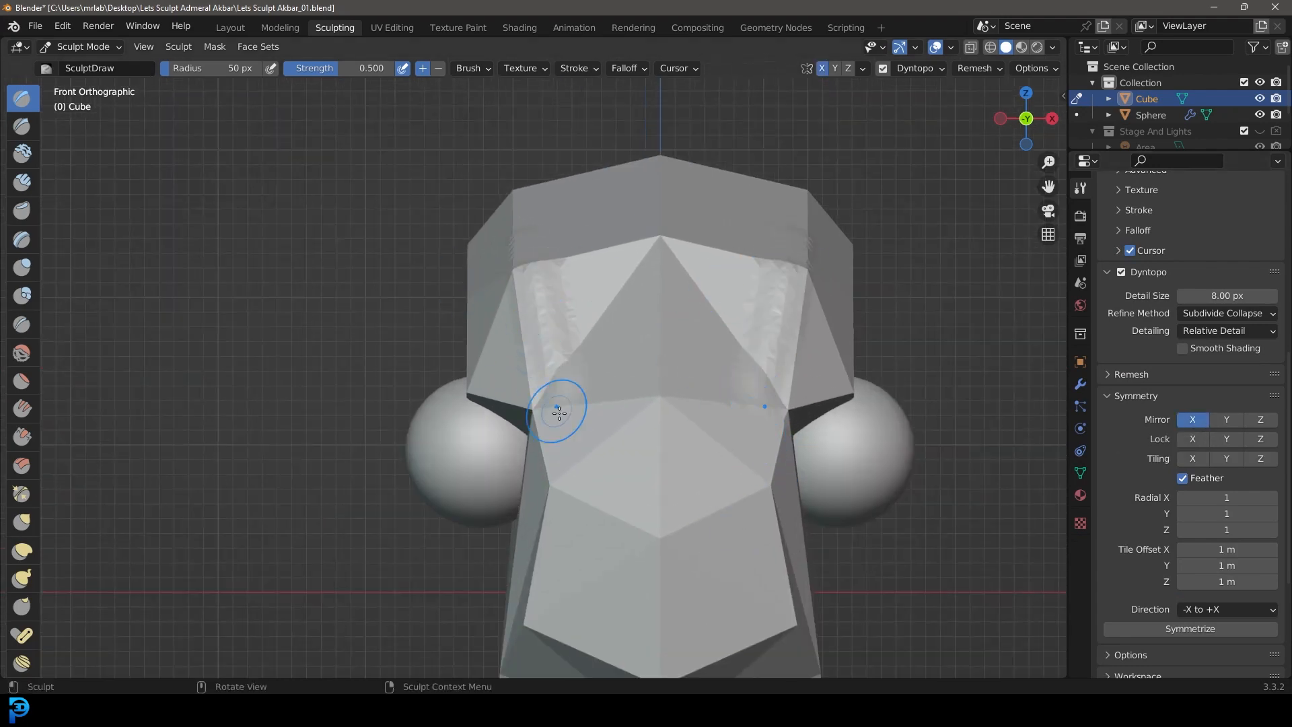
key(ctrl+z)
scroll(789, 437, down, 3)
mouse_move(787, 442)
shift+middle_down()
mouse_move(783, 381)
mouse_move(789, 417)
shift+middle_up()
scroll(782, 381, up, 1)
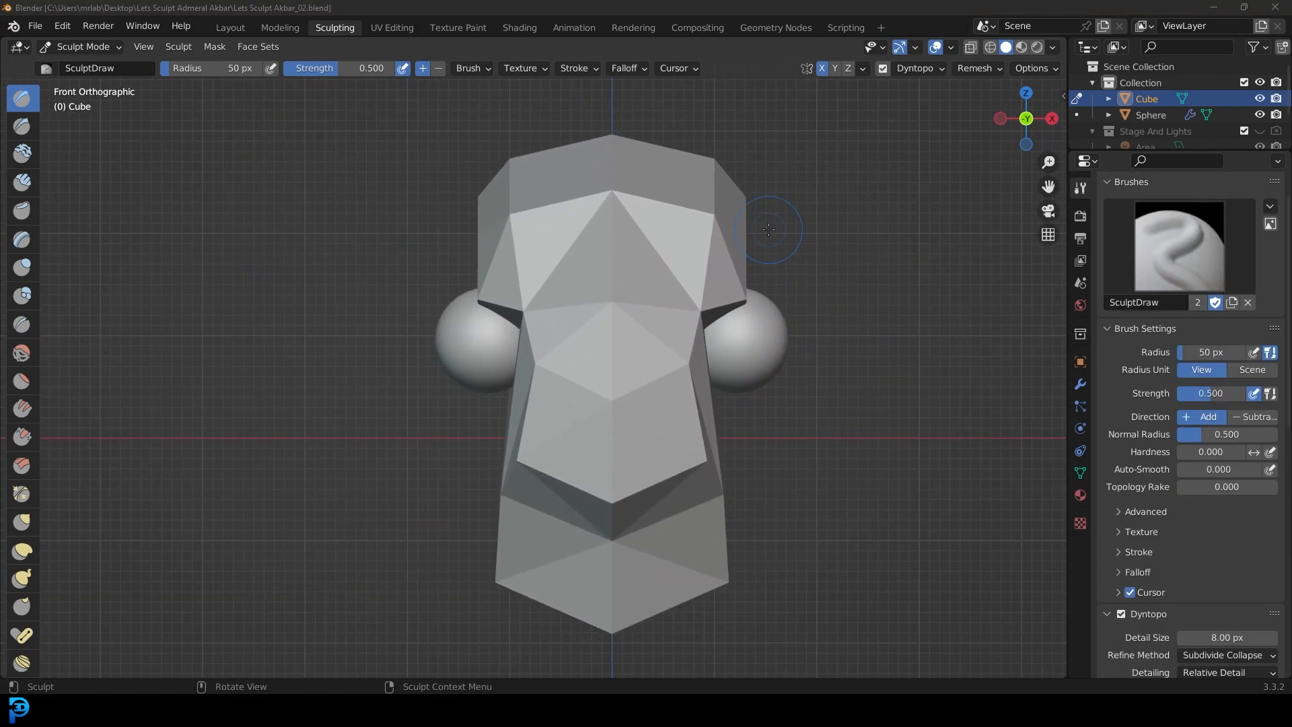
Step: Build up a thick central ridge down the front of the face with the Clay Strips brush at 74 px radius
click(25, 187)
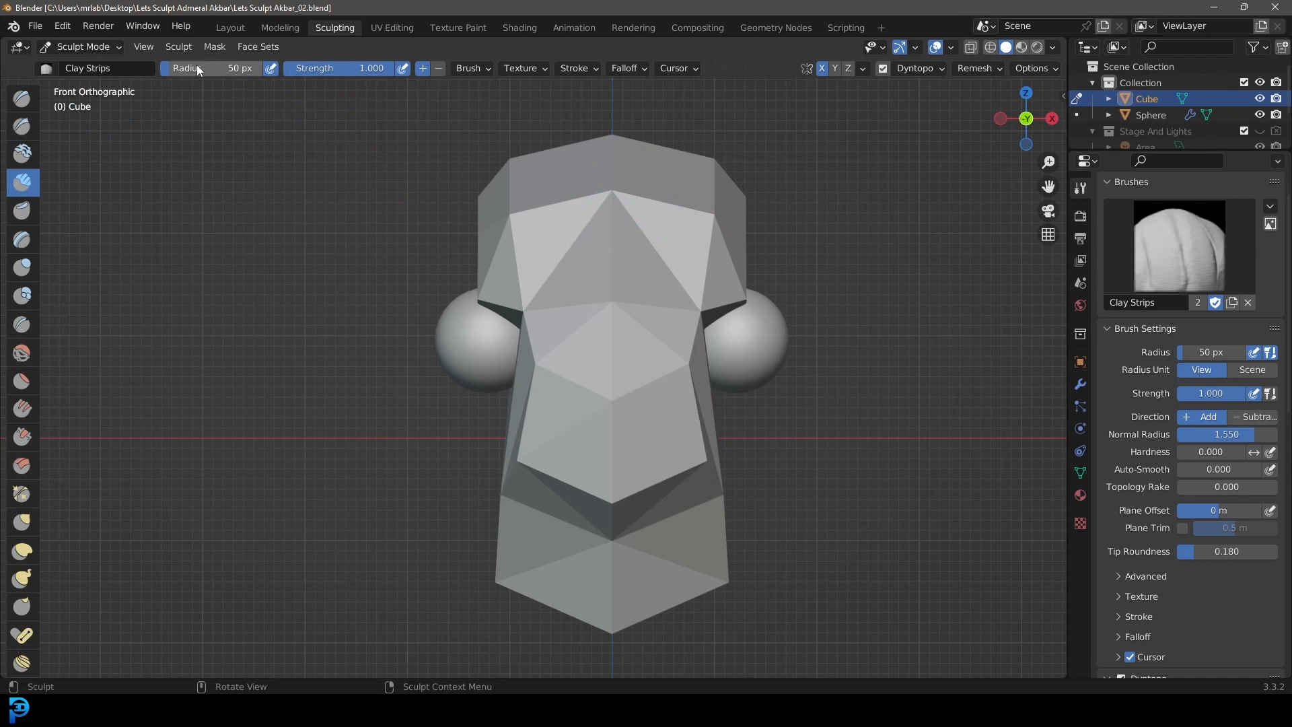
key(f)
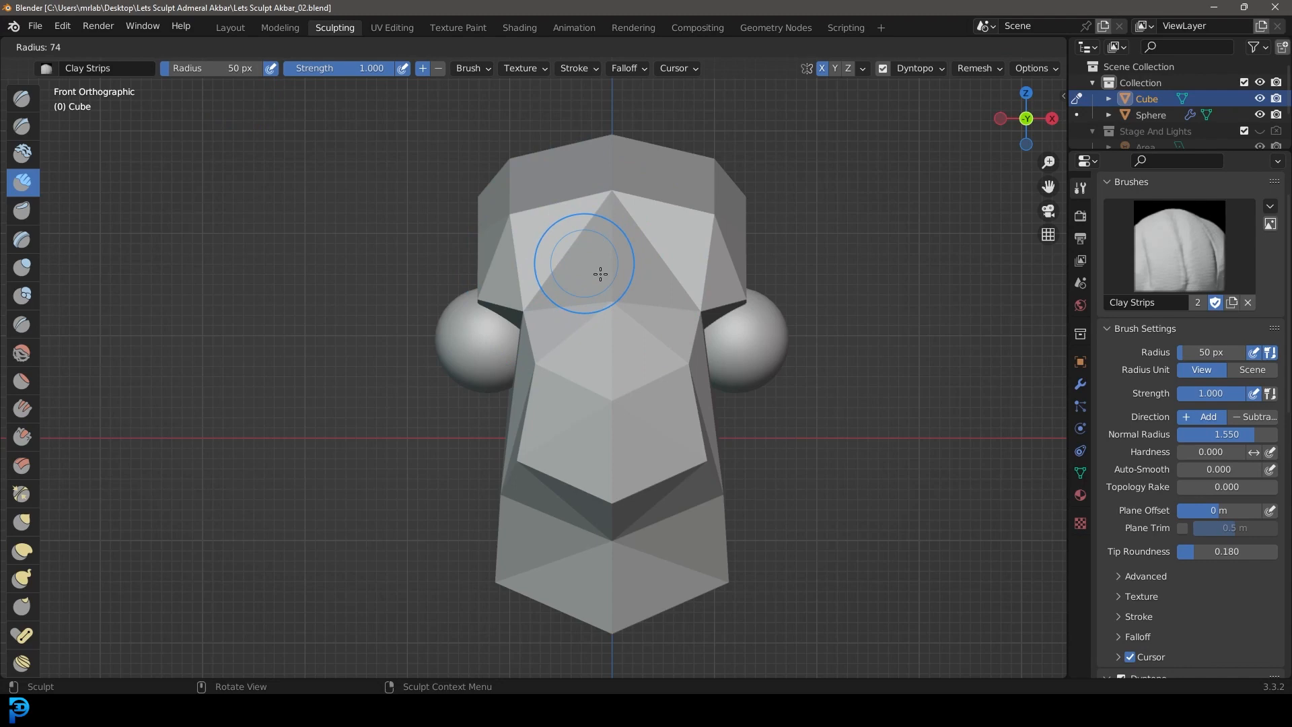
click(600, 275)
shift+middle_drag(686, 296, 647, 334)
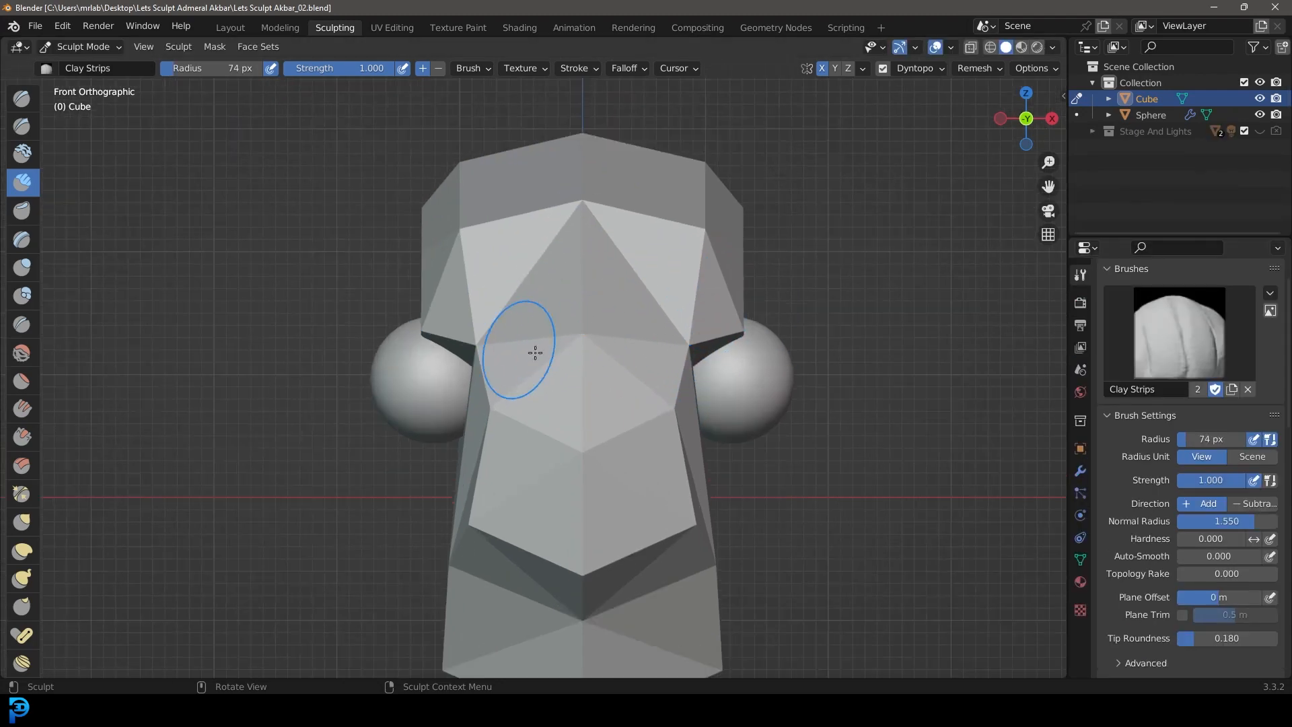
shift+middle_drag(582, 355, 596, 327)
mouse_move(591, 235)
mouse_down()
mouse_move(592, 222)
mouse_move(595, 452)
mouse_up()
mouse_move(817, 367)
middle_down()
mouse_move(687, 341)
mouse_move(561, 512)
middle_up()
mouse_move(561, 512)
shift+mouse_down()
mouse_move(518, 559)
mouse_move(511, 437)
mouse_move(536, 280)
mouse_move(631, 153)
shift+mouse_up()
mouse_move(632, 153)
middle_down()
mouse_move(577, 455)
mouse_move(350, 208)
middle_up()
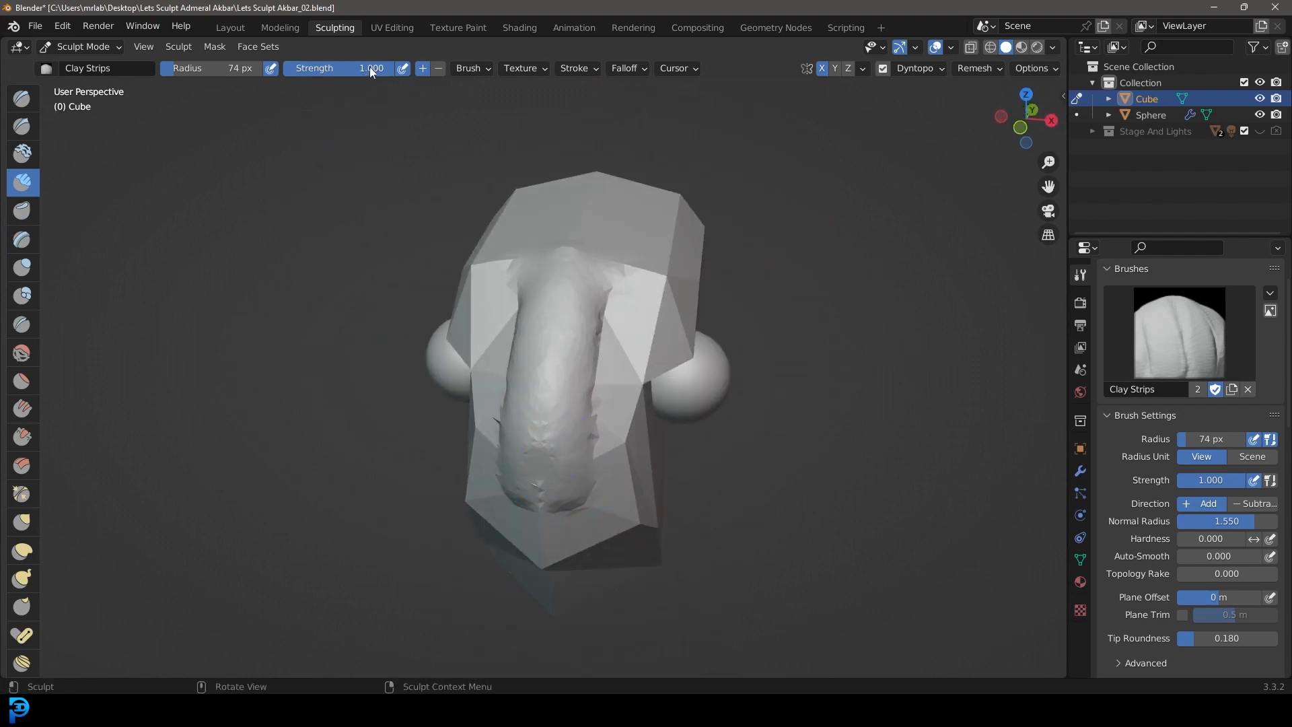
Step: Sculpt an arched brow ridge around the top of the eye with Clay Strips at 53 px radius, raising the strength to 0.790
mouse_move(639, 213)
middle_down()
mouse_move(666, 242)
mouse_move(655, 274)
mouse_move(534, 337)
mouse_move(505, 272)
middle_up()
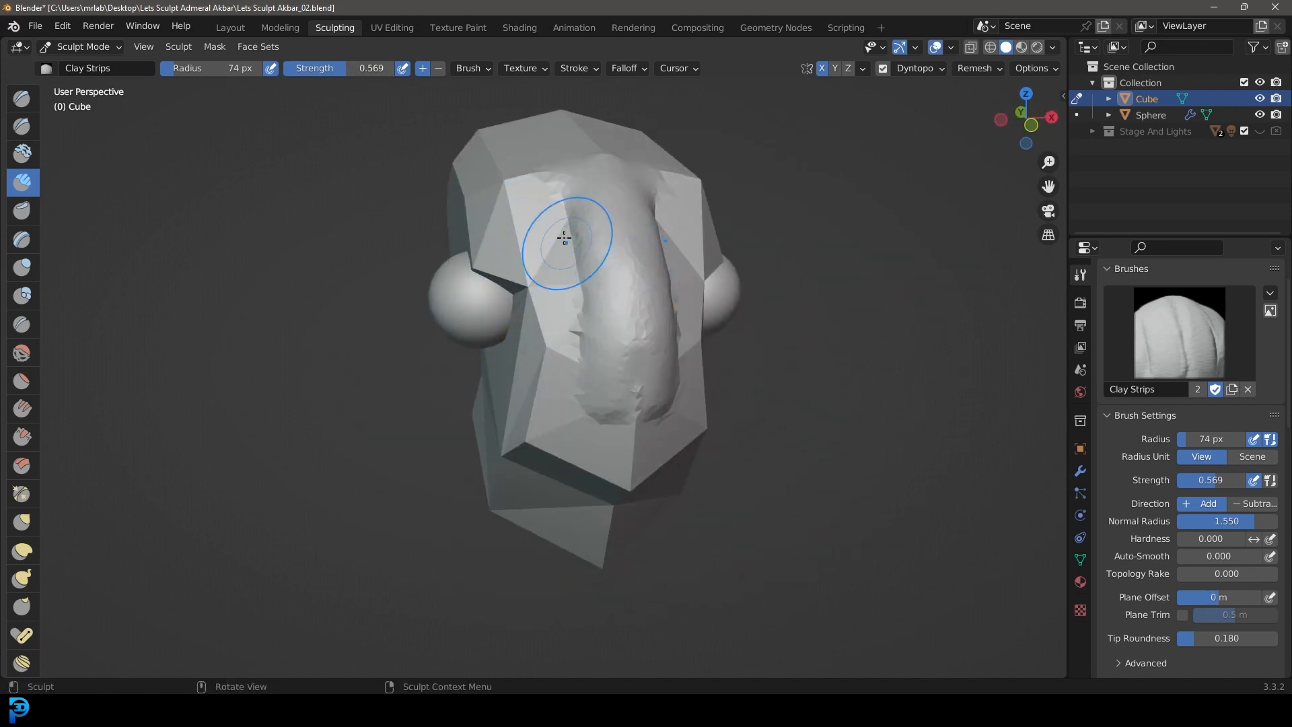
mouse_move(886, 288)
middle_down()
mouse_move(684, 216)
mouse_move(643, 384)
mouse_move(576, 427)
mouse_move(843, 299)
middle_up()
mouse_move(862, 314)
mouse_down()
mouse_move(740, 290)
mouse_move(698, 338)
mouse_move(677, 328)
mouse_up()
key(f)
click(670, 329)
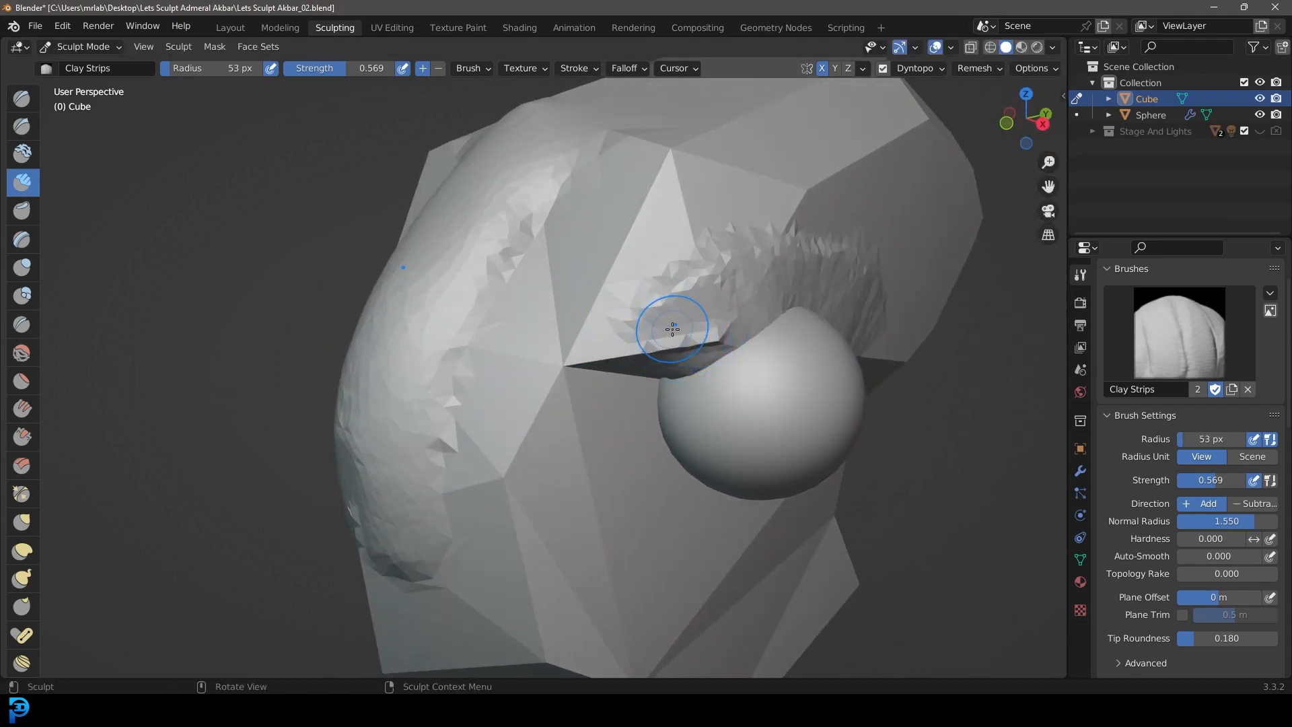
mouse_move(698, 351)
mouse_down()
mouse_move(841, 316)
mouse_move(888, 323)
mouse_move(622, 337)
mouse_move(895, 315)
mouse_move(707, 252)
mouse_move(902, 344)
mouse_up()
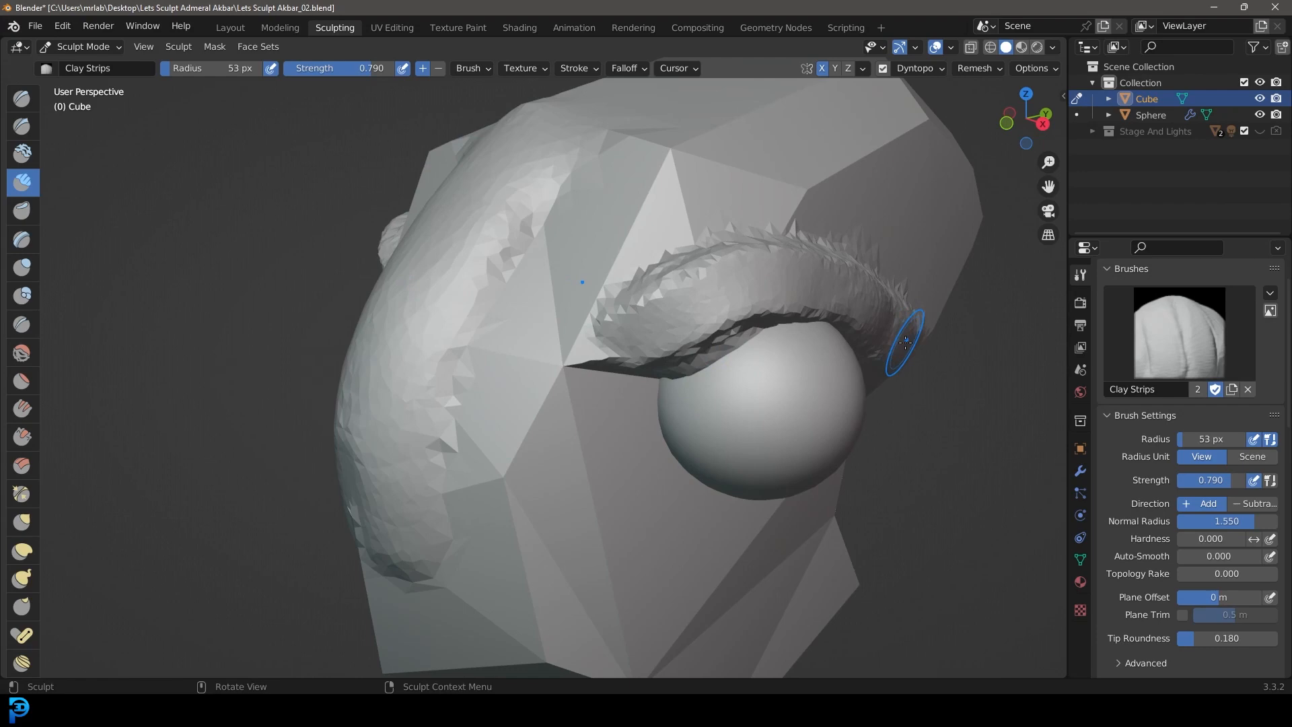
drag(767, 262, 721, 332)
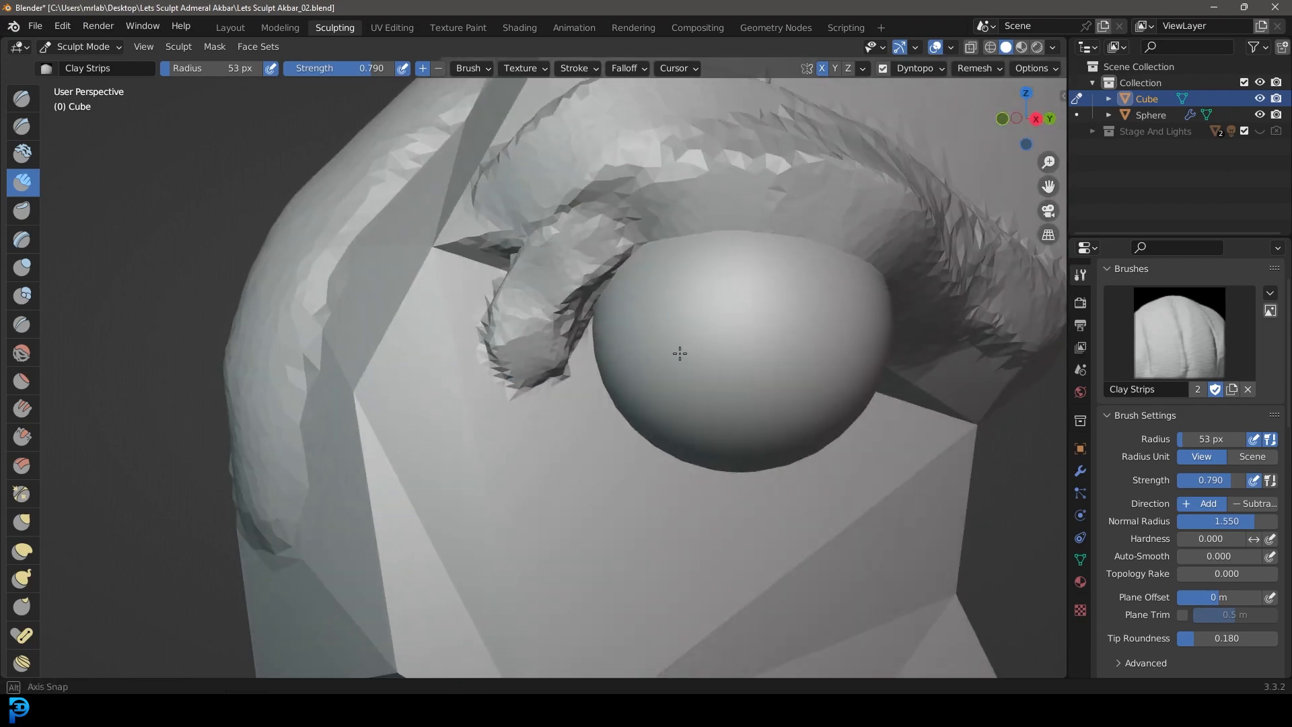
mouse_move(677, 352)
mouse_down()
mouse_move(534, 404)
mouse_move(619, 241)
mouse_move(538, 316)
mouse_move(577, 260)
mouse_up()
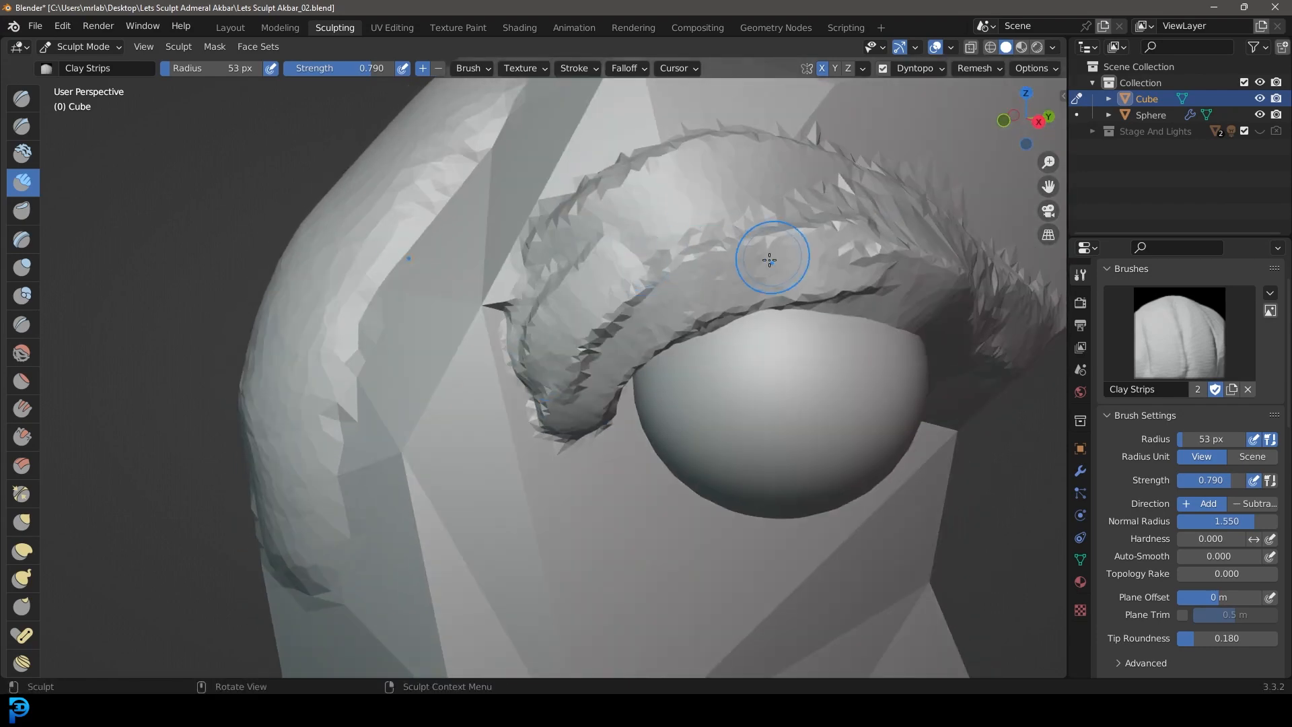
Step: Thicken the brow ridge and extend it behind the eye into a curved loop on the side of the head
scroll(769, 260, down, 6)
mouse_move(769, 260)
middle_down()
mouse_move(657, 343)
mouse_move(554, 354)
mouse_move(597, 332)
mouse_move(574, 331)
middle_up()
scroll(553, 355, up, 3)
scroll(575, 331, up, 2)
mouse_move(488, 404)
mouse_down()
mouse_move(476, 370)
mouse_move(640, 266)
mouse_up()
mouse_move(822, 274)
middle_down()
mouse_move(727, 286)
mouse_move(807, 332)
middle_up()
scroll(807, 333, down, 4)
mouse_move(663, 304)
middle_down()
mouse_move(824, 303)
mouse_move(684, 305)
middle_up()
scroll(684, 305, up, 3)
middle_drag(774, 331, 743, 345)
mouse_move(717, 345)
mouse_down()
mouse_move(781, 249)
mouse_move(742, 336)
mouse_up()
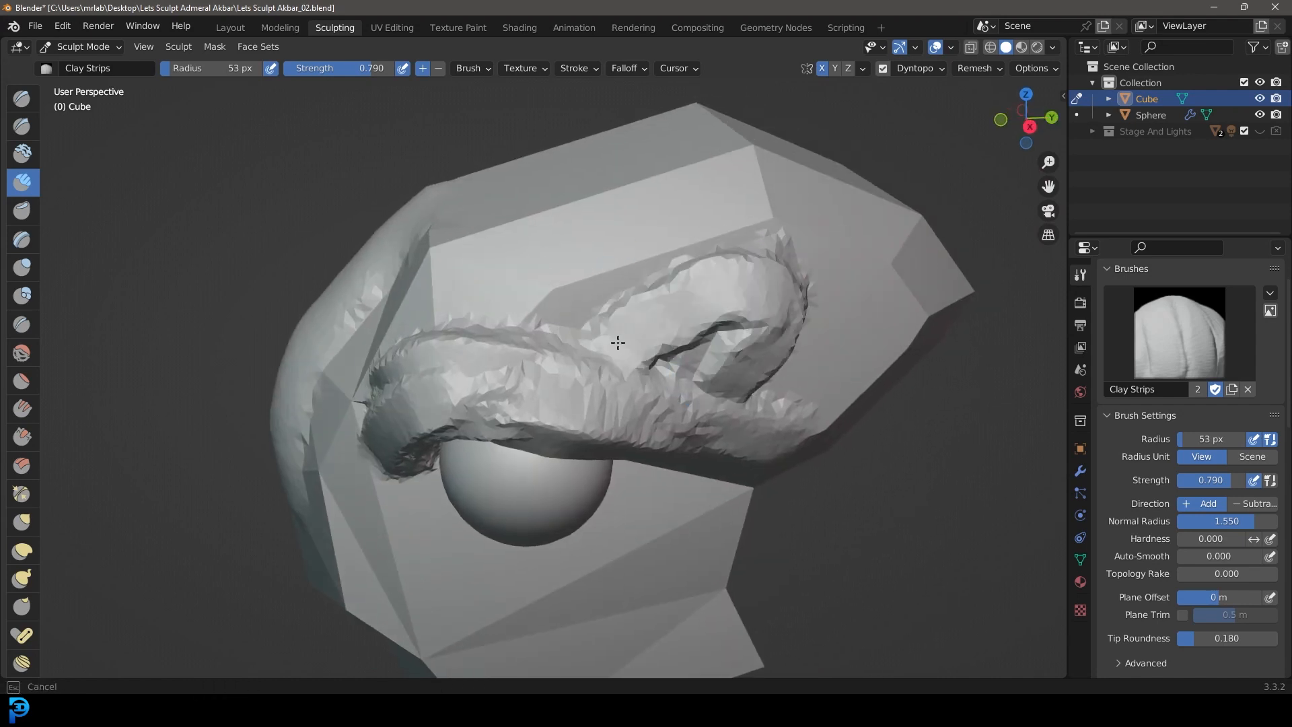
middle_drag(780, 377, 686, 341)
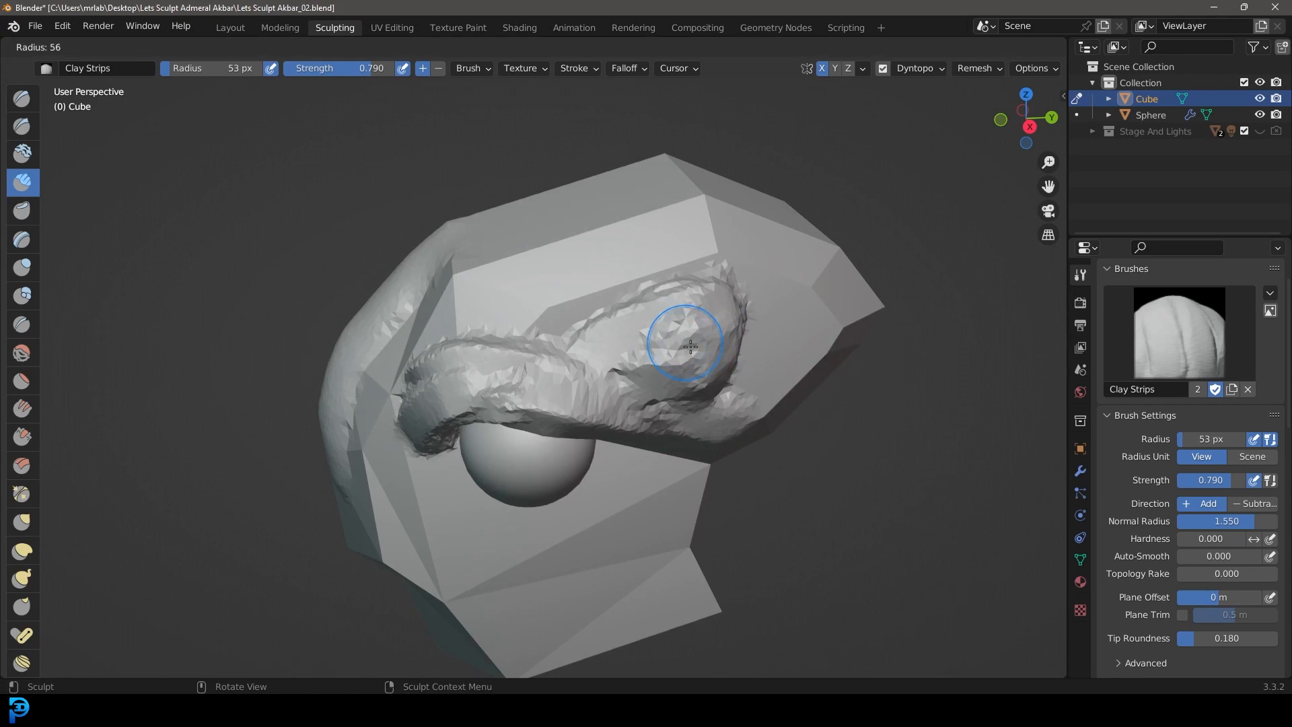
Step: Fill out the side of the head behind and above the eye with Clay Strips enlarged to 105 px radius
click(720, 368)
middle_drag(719, 364, 686, 356)
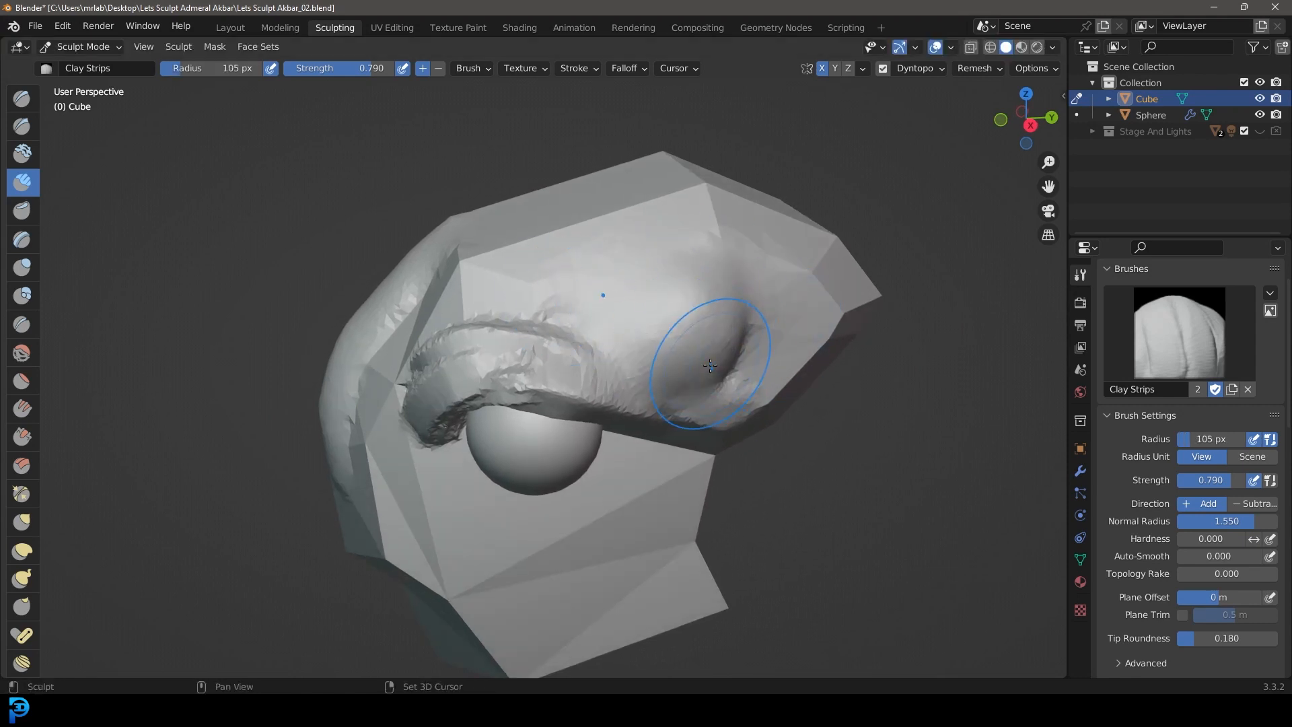
middle_drag(652, 347, 733, 316)
middle_drag(569, 350, 571, 323)
shift+drag(571, 323, 519, 424)
mouse_move(638, 404)
middle_down()
mouse_move(587, 364)
mouse_move(620, 447)
middle_up()
drag(620, 361, 619, 345)
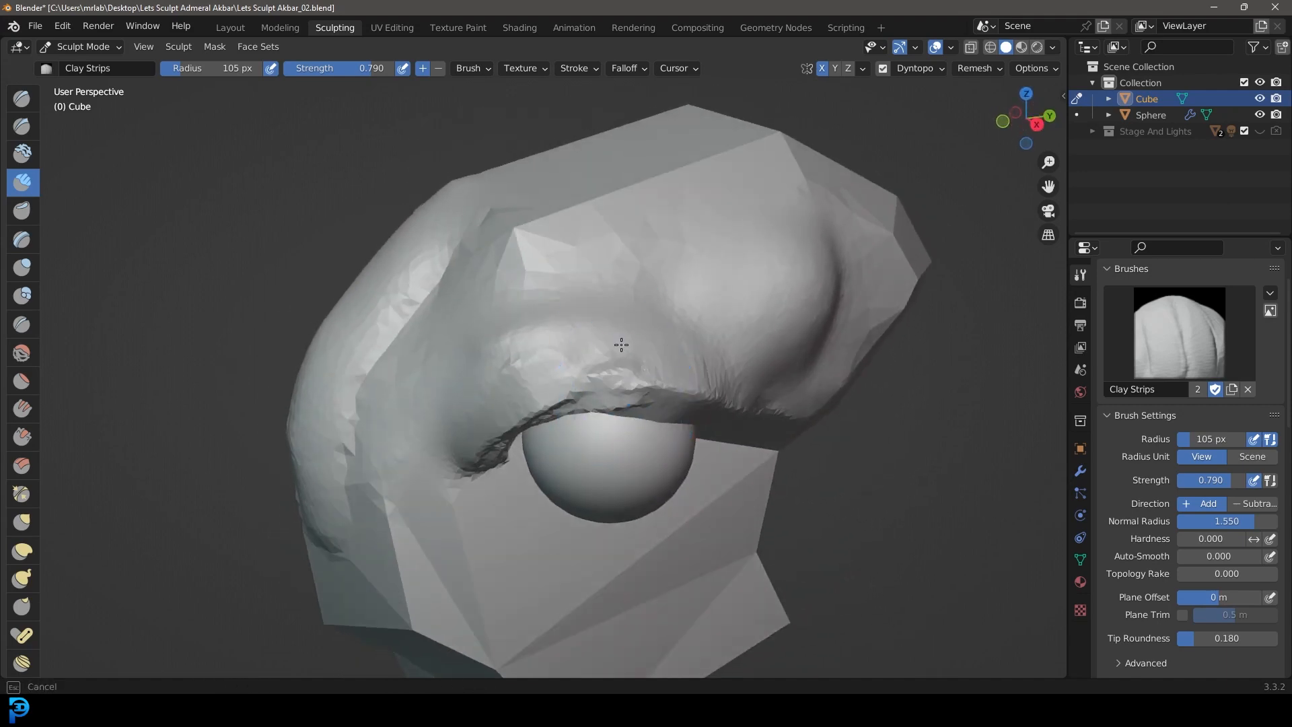
Step: Build up the area between the brow and the central ridge so the brow blends into the front of the face
scroll(680, 377, down, 5)
middle_drag(485, 399, 560, 407)
scroll(561, 415, up, 2)
drag(562, 418, 576, 334)
mouse_move(776, 379)
middle_down()
mouse_move(664, 353)
mouse_move(730, 344)
mouse_move(716, 360)
middle_up()
scroll(716, 361, up, 5)
drag(639, 280, 638, 275)
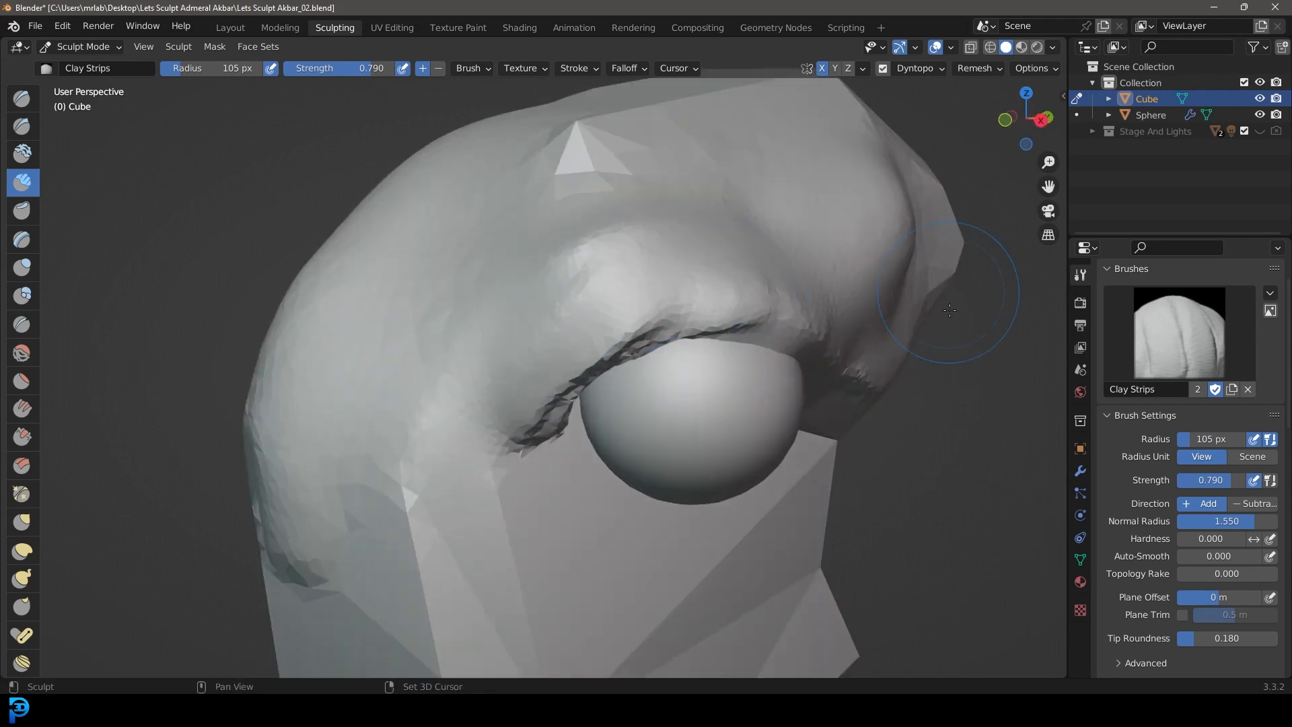
Step: Lay a thick vertical strip from below the eye down the cheek with Clay Strips at 89 px radius
scroll(949, 304, down, 5)
middle_drag(949, 304, 720, 403)
scroll(626, 225, up, 6)
scroll(623, 222, down, 1)
middle_drag(623, 223, 595, 255)
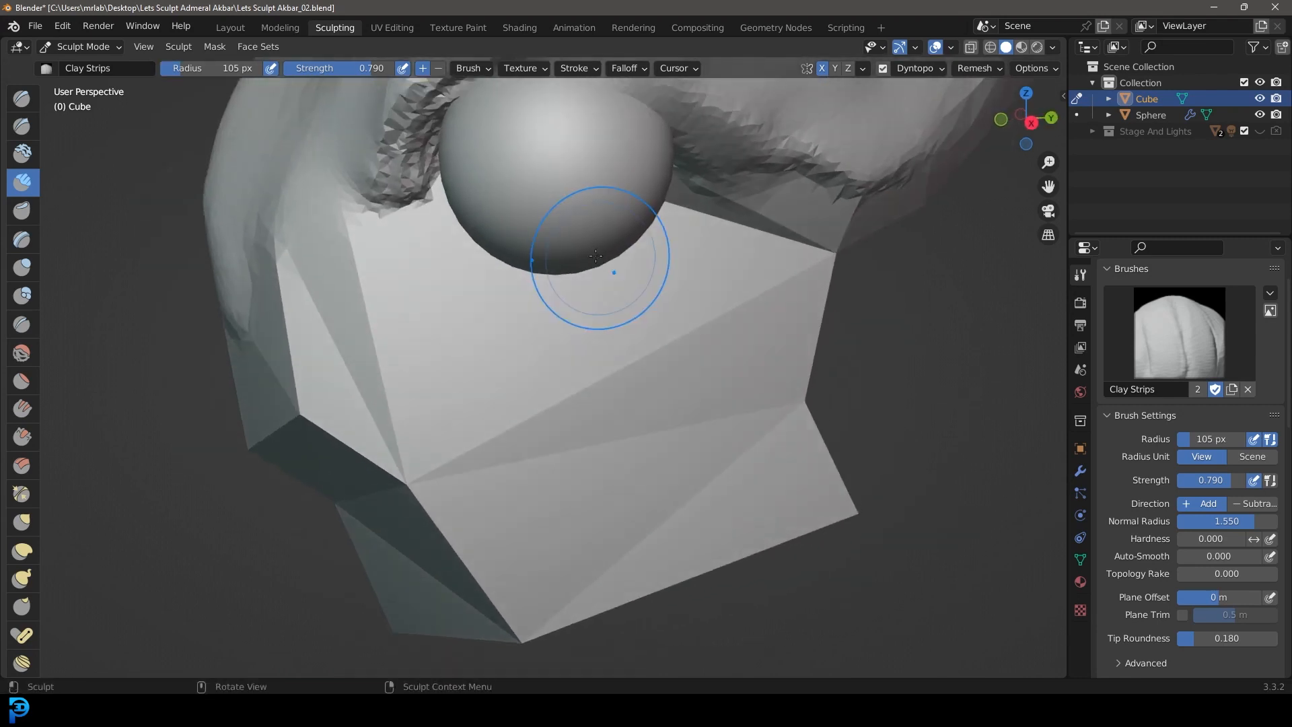
key(f)
click(563, 323)
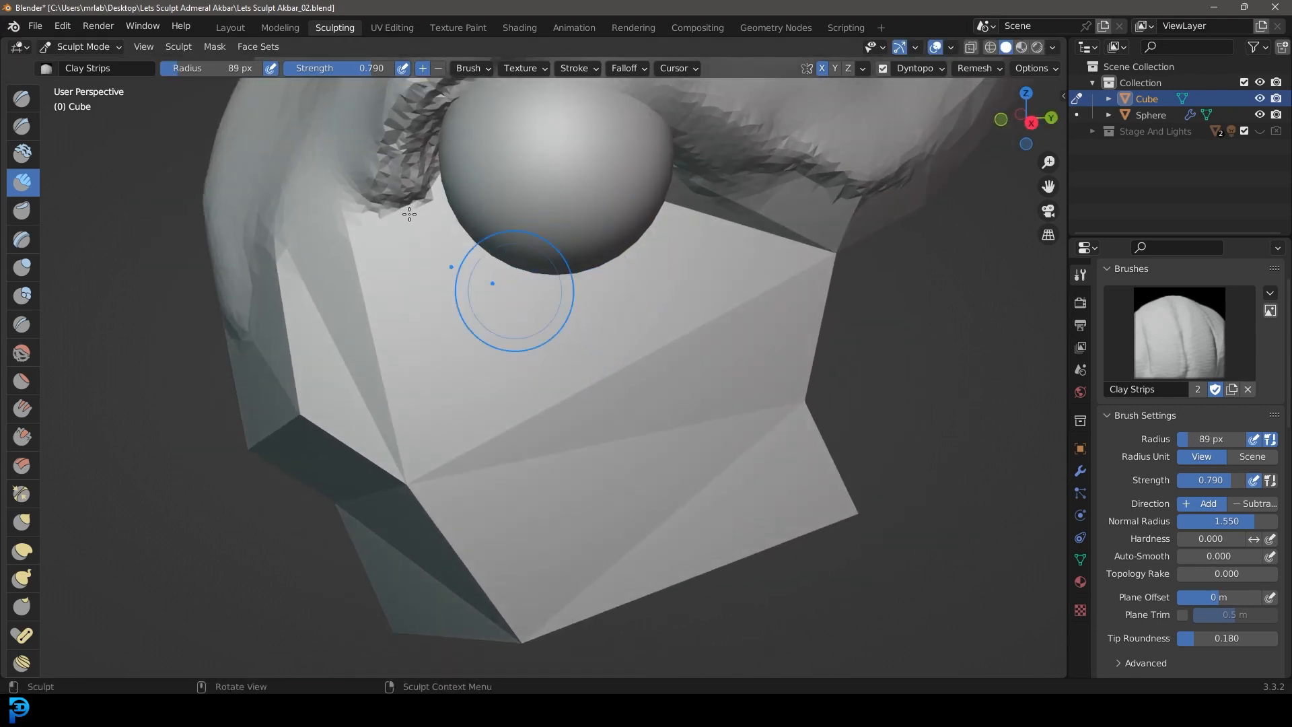
drag(616, 325, 568, 369)
click(578, 315)
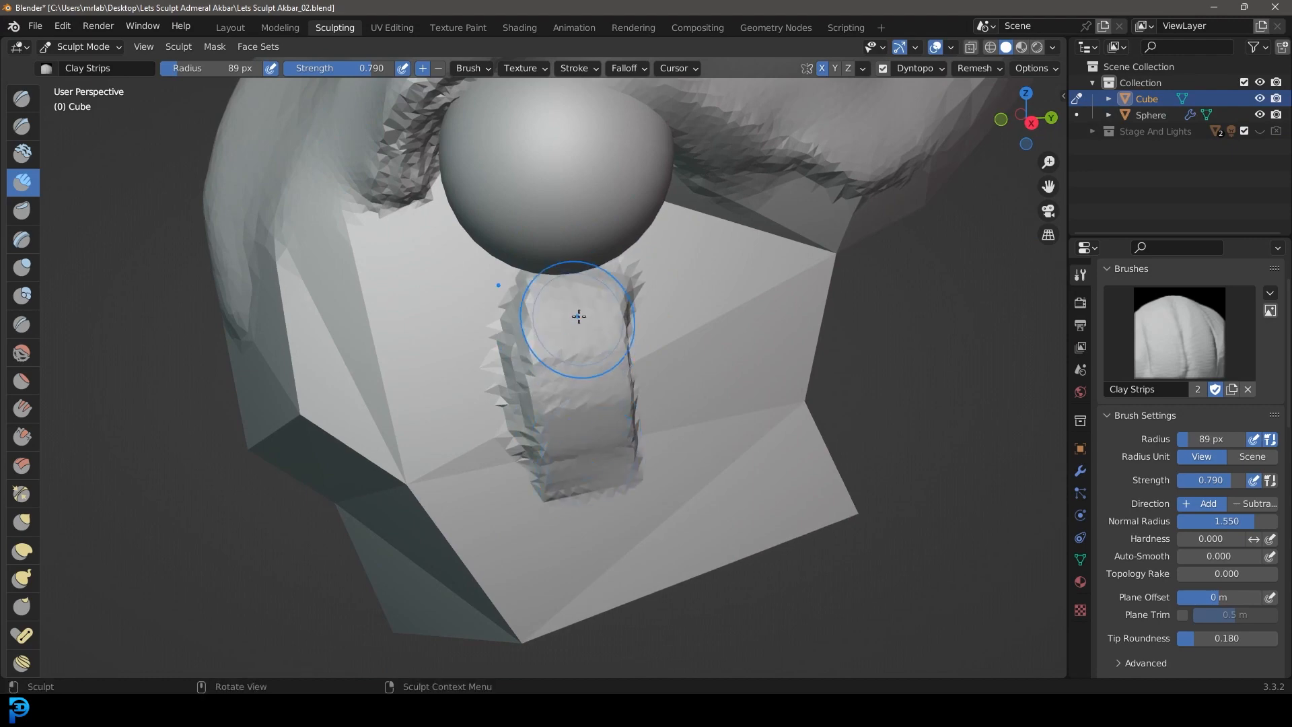
drag(576, 314, 586, 534)
mouse_move(568, 305)
middle_down()
mouse_move(577, 519)
mouse_move(734, 521)
mouse_move(700, 510)
middle_up()
Step: Extend Clay Strips strokes from the vertical cheek strip down and forward along the side of the jaw
scroll(606, 390, up, 6)
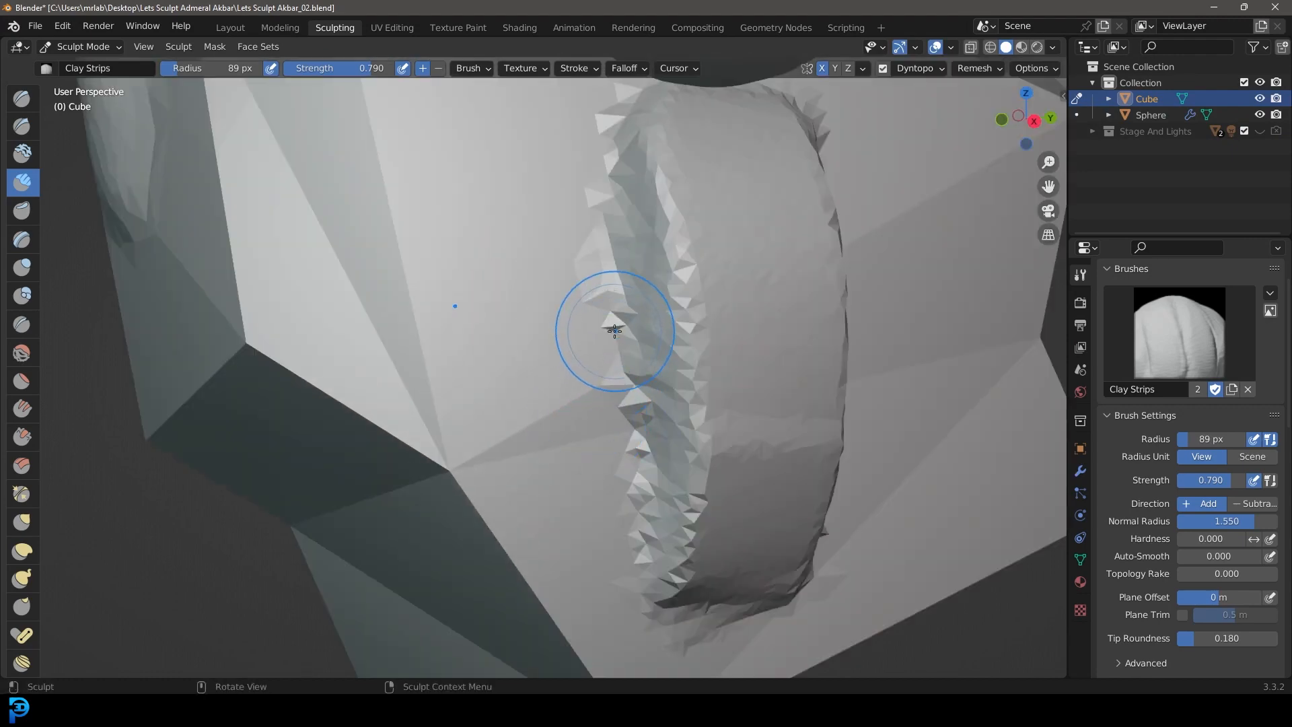
drag(611, 335, 464, 515)
drag(656, 391, 556, 571)
shift+middle_drag(565, 562, 572, 414)
drag(666, 377, 474, 558)
scroll(588, 501, down, 4)
mouse_move(594, 502)
middle_down()
mouse_move(831, 506)
mouse_move(647, 504)
middle_up()
scroll(686, 404, up, 4)
middle_drag(686, 442, 611, 450)
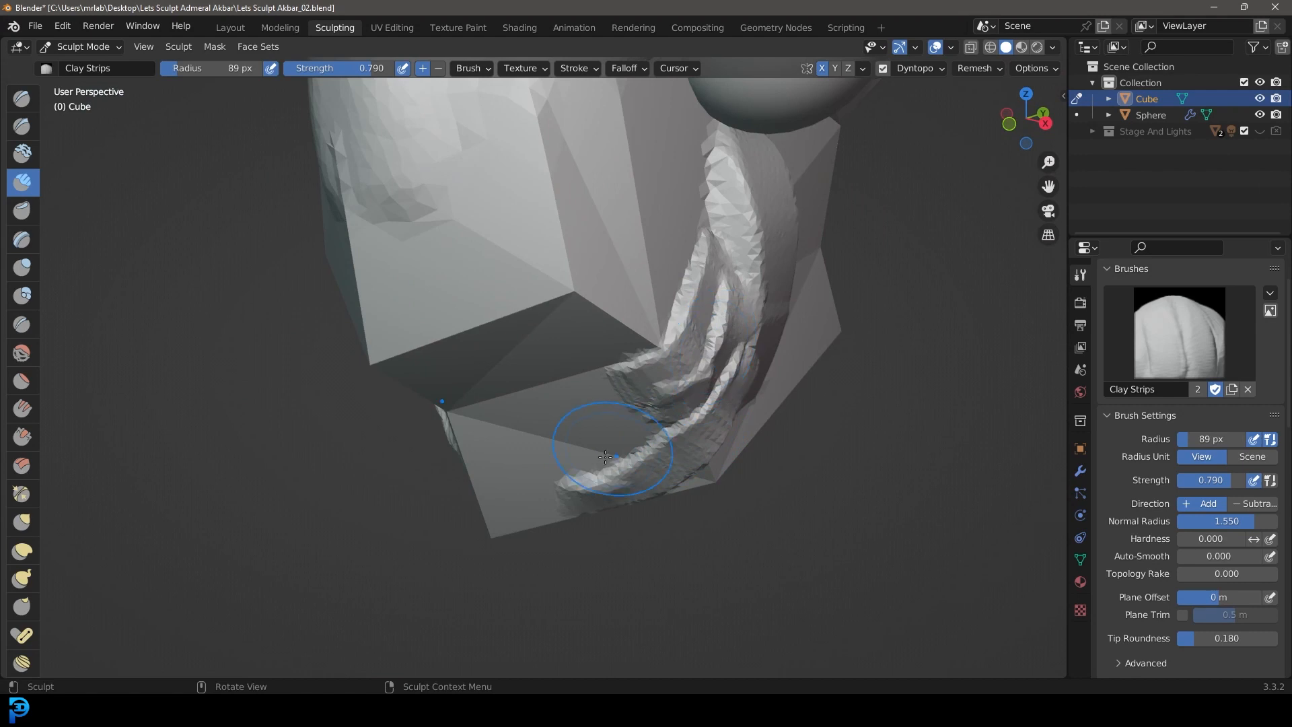
Step: Wrap wide clay strips around the front of the lower jaw so both mirrored sides meet at the chin
middle_drag(721, 323, 701, 379)
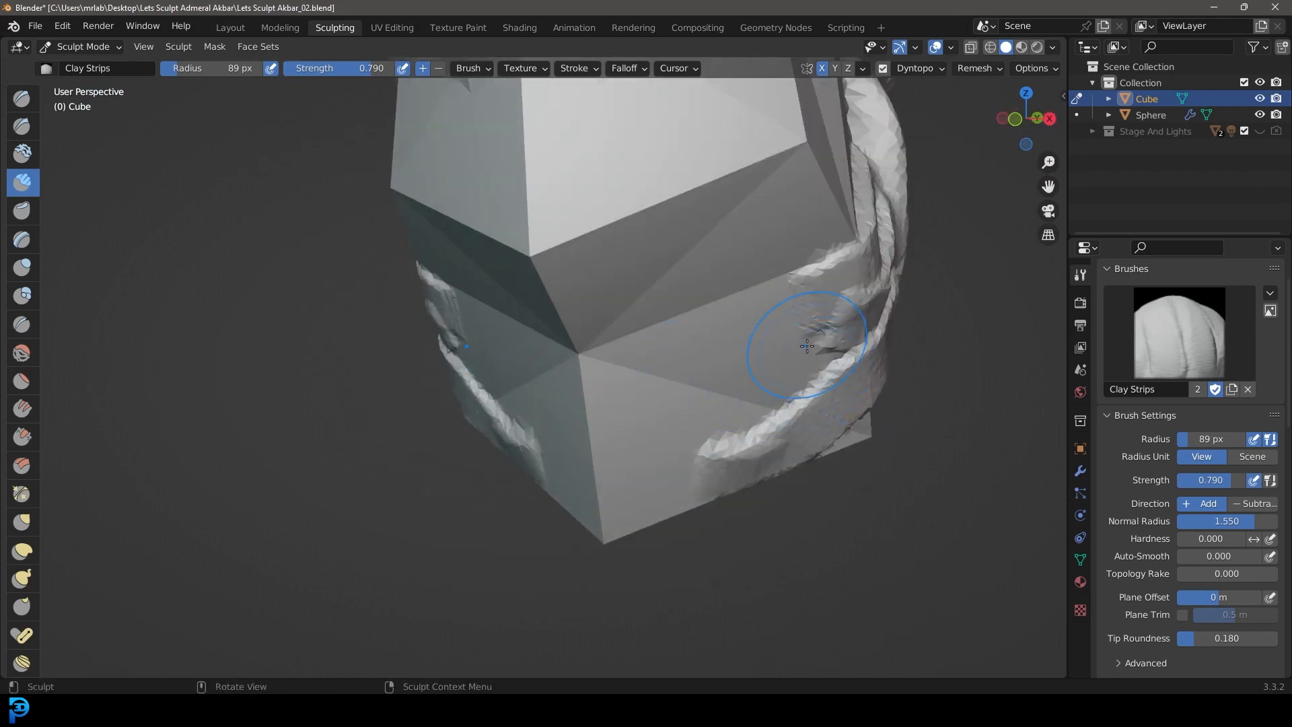
scroll(807, 346, up, 1)
drag(932, 310, 678, 233)
mouse_move(922, 400)
mouse_down()
mouse_move(825, 407)
mouse_move(629, 331)
mouse_up()
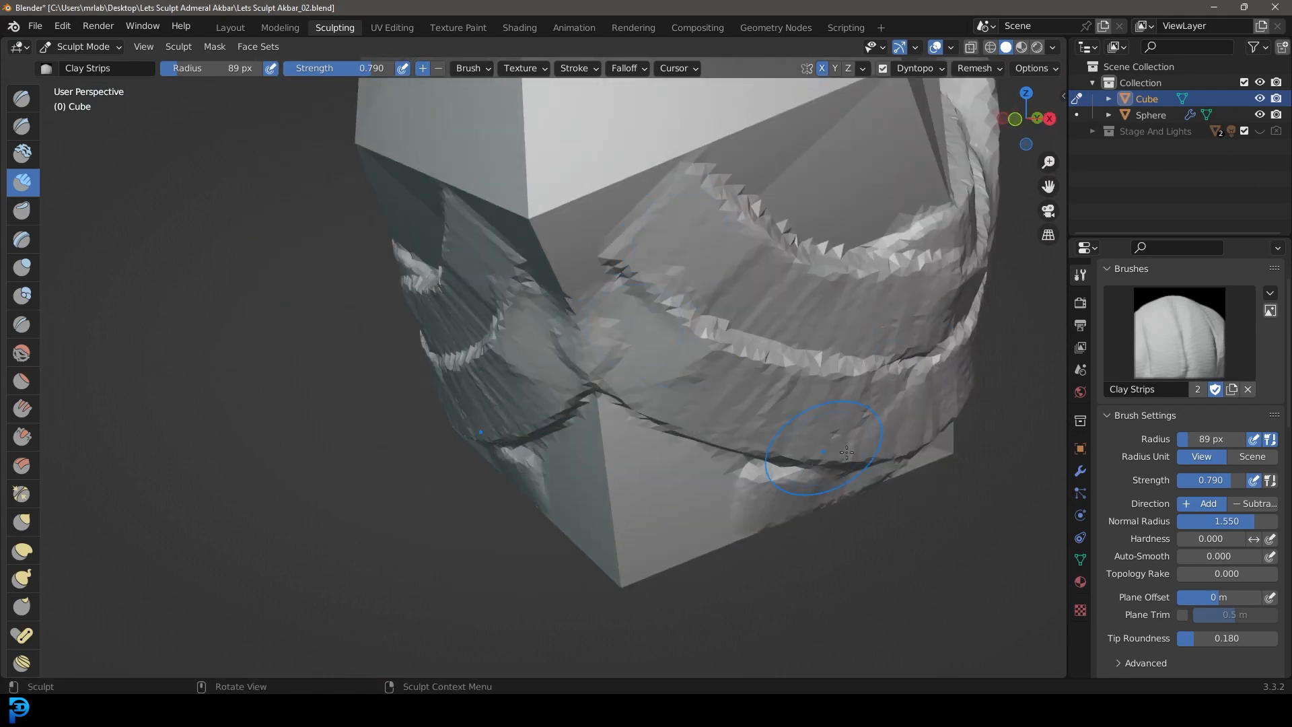
drag(816, 449, 633, 419)
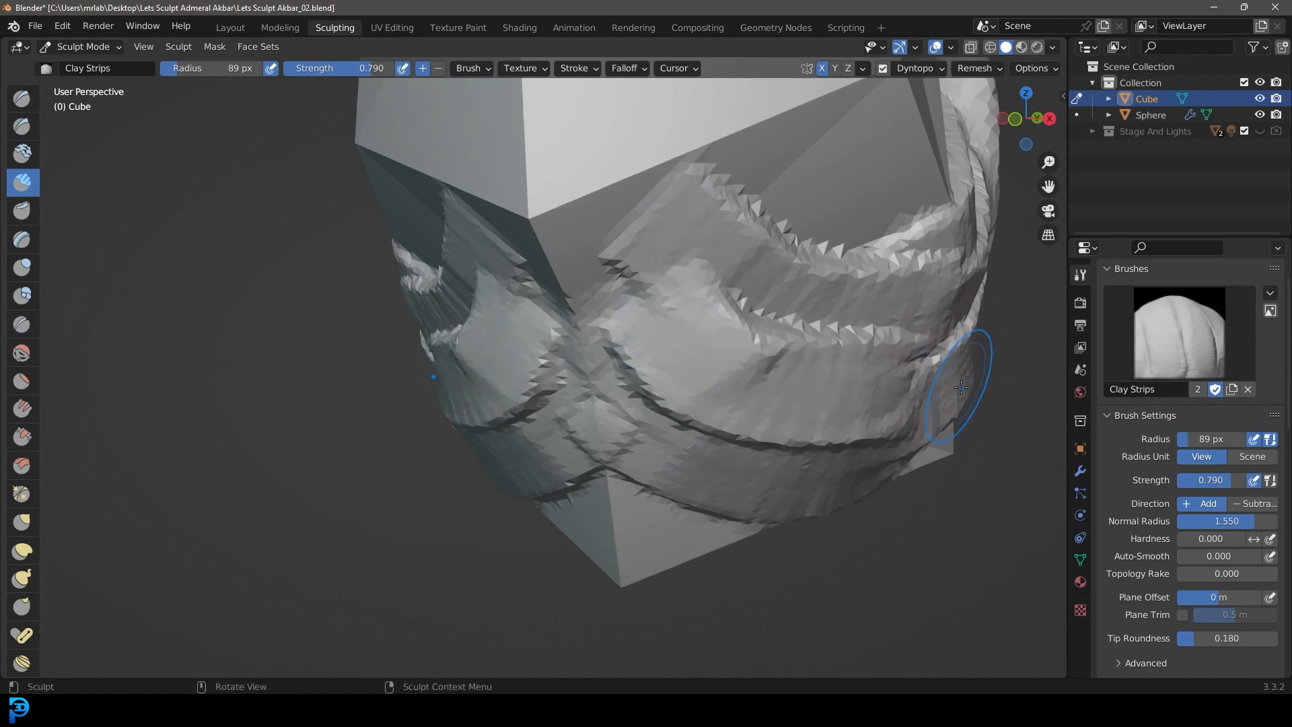
mouse_move(883, 383)
middle_down()
mouse_move(837, 340)
mouse_move(689, 405)
mouse_move(771, 378)
middle_up()
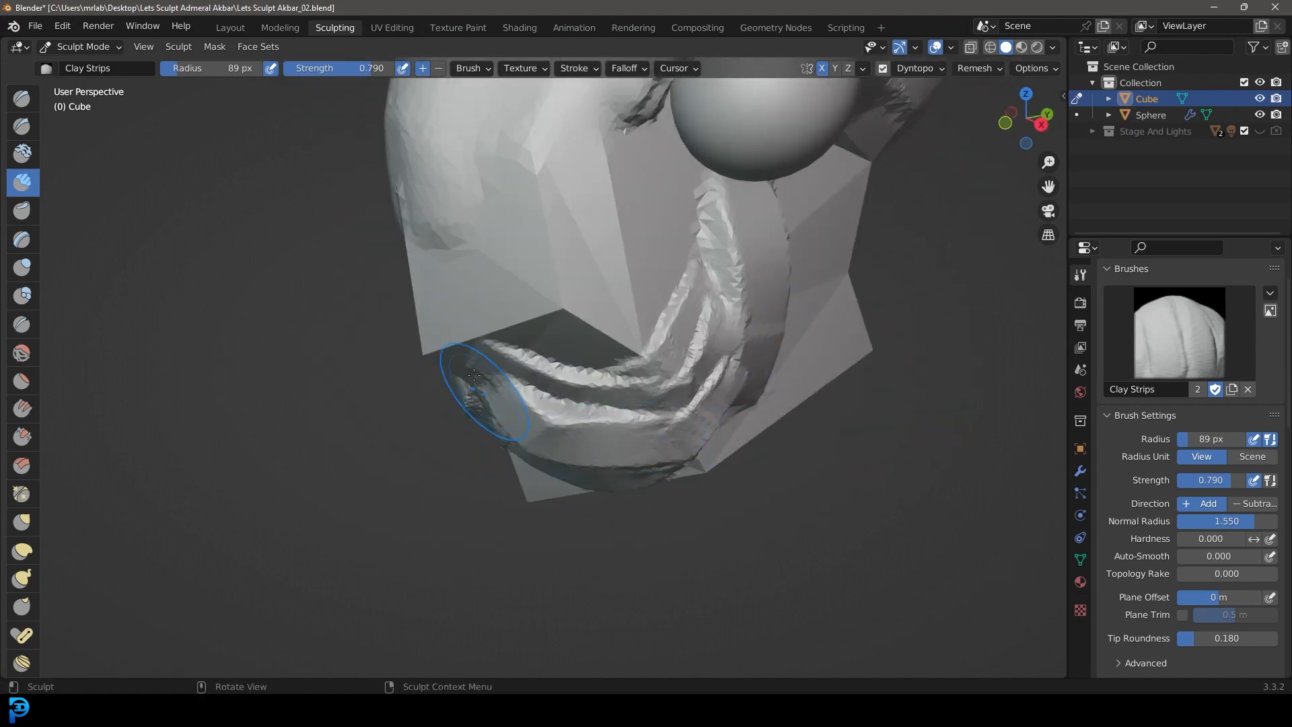
Step: Lay a wide horizontal clay strip across the lower end of the snout with a raised mound in the middle
middle_drag(687, 433, 677, 373)
scroll(601, 496, down, 5)
mouse_move(602, 497)
middle_down()
mouse_move(706, 397)
mouse_move(854, 420)
mouse_move(878, 463)
mouse_move(619, 403)
mouse_move(646, 353)
mouse_move(619, 402)
mouse_move(666, 352)
middle_up()
scroll(626, 344, up, 3)
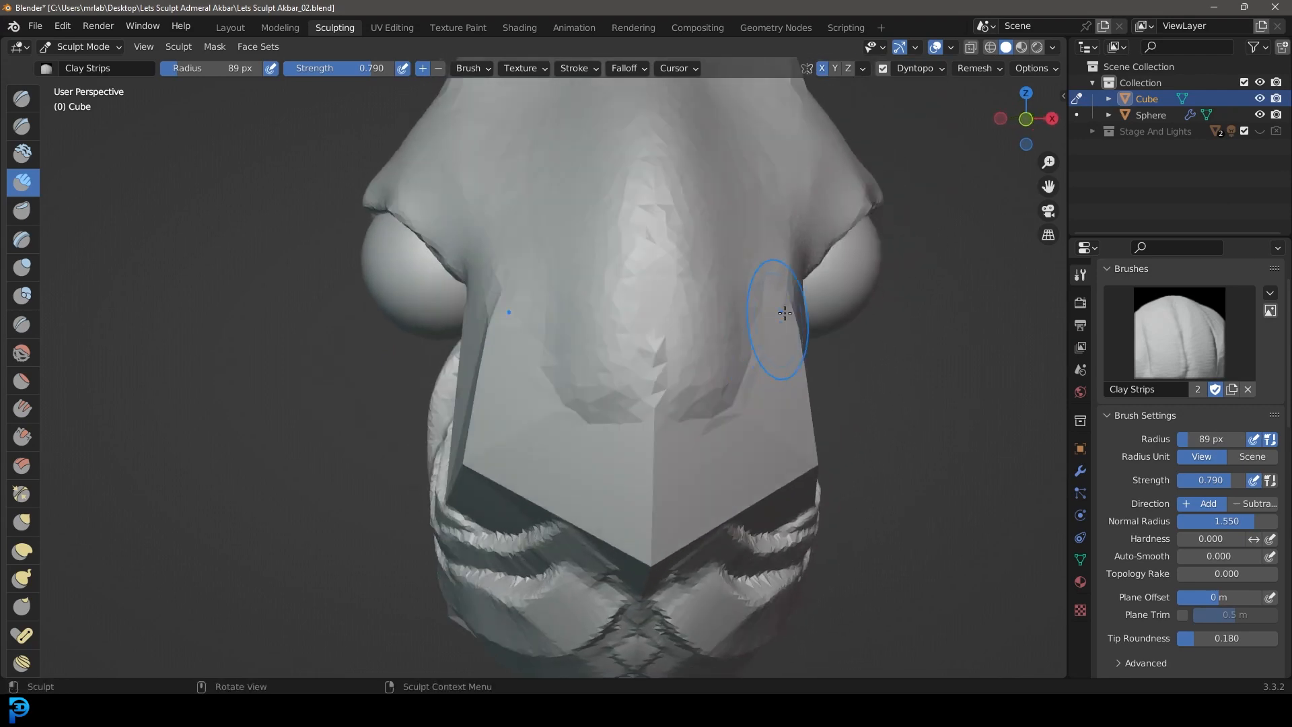
scroll(545, 372, up, 2)
mouse_move(713, 380)
mouse_down()
mouse_move(596, 402)
mouse_move(609, 380)
mouse_move(621, 420)
mouse_up()
scroll(621, 420, down, 5)
mouse_move(605, 419)
middle_down()
mouse_move(554, 417)
mouse_move(622, 411)
middle_up()
scroll(635, 404, up, 4)
drag(657, 395, 855, 390)
middle_drag(855, 390, 757, 417)
scroll(707, 430, down, 4)
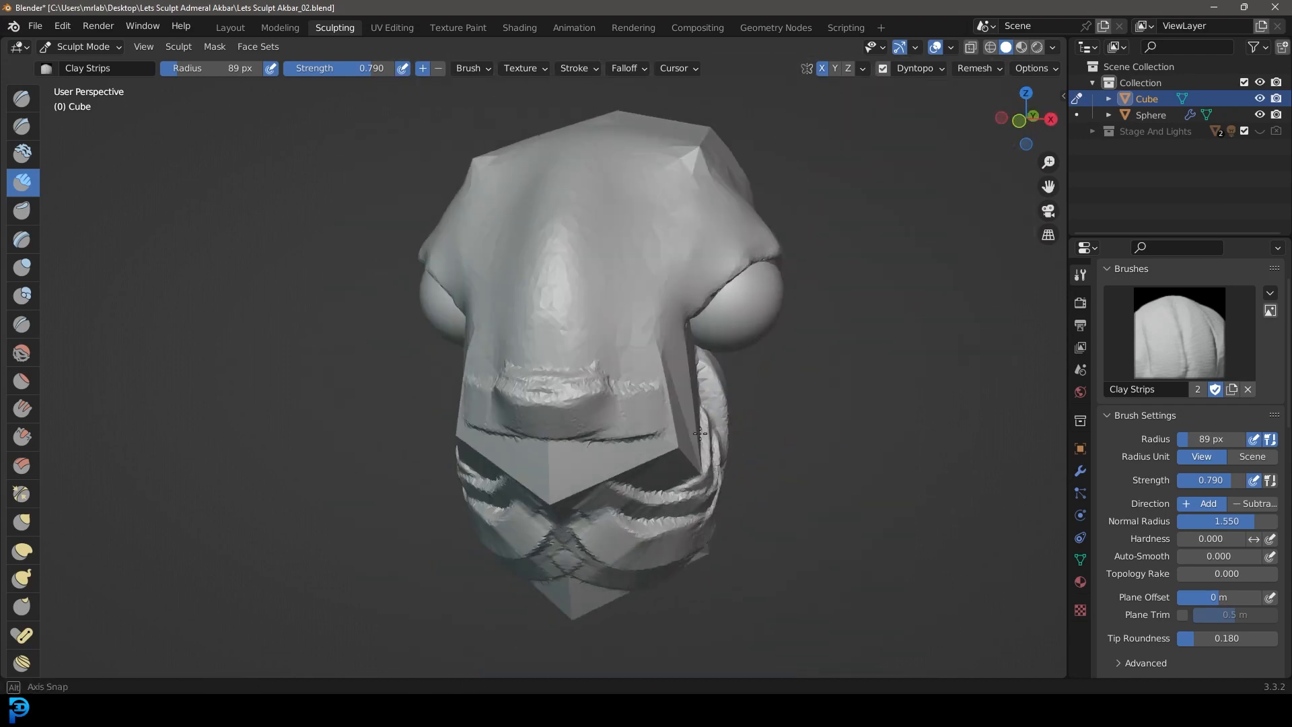
Step: Round the central snout mound into the surrounding face and build a protruding upper lip below it
scroll(579, 393, up, 2)
drag(673, 411, 675, 403)
mouse_move(675, 404)
middle_down()
mouse_move(572, 398)
mouse_move(650, 380)
middle_up()
scroll(619, 350, up, 2)
middle_drag(608, 335, 623, 346)
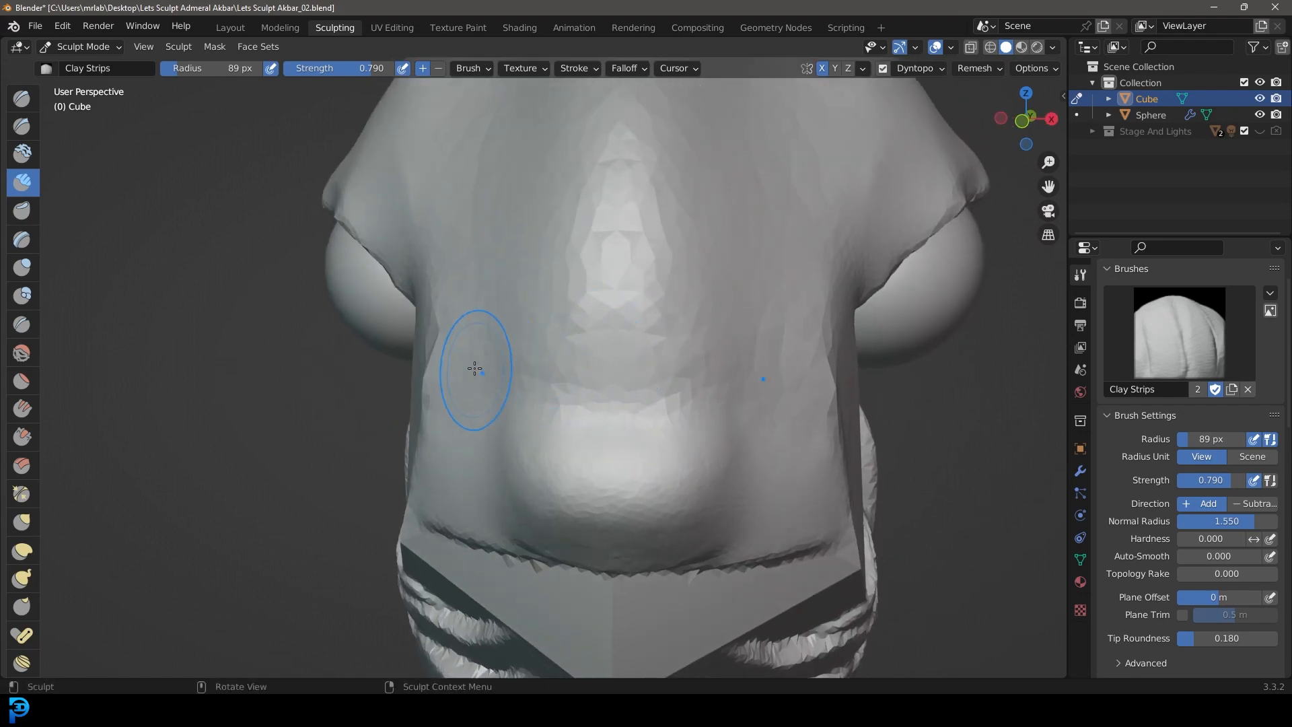
drag(474, 368, 782, 336)
middle_drag(733, 389, 716, 436)
mouse_move(560, 479)
middle_down()
mouse_move(652, 462)
mouse_move(653, 492)
middle_up()
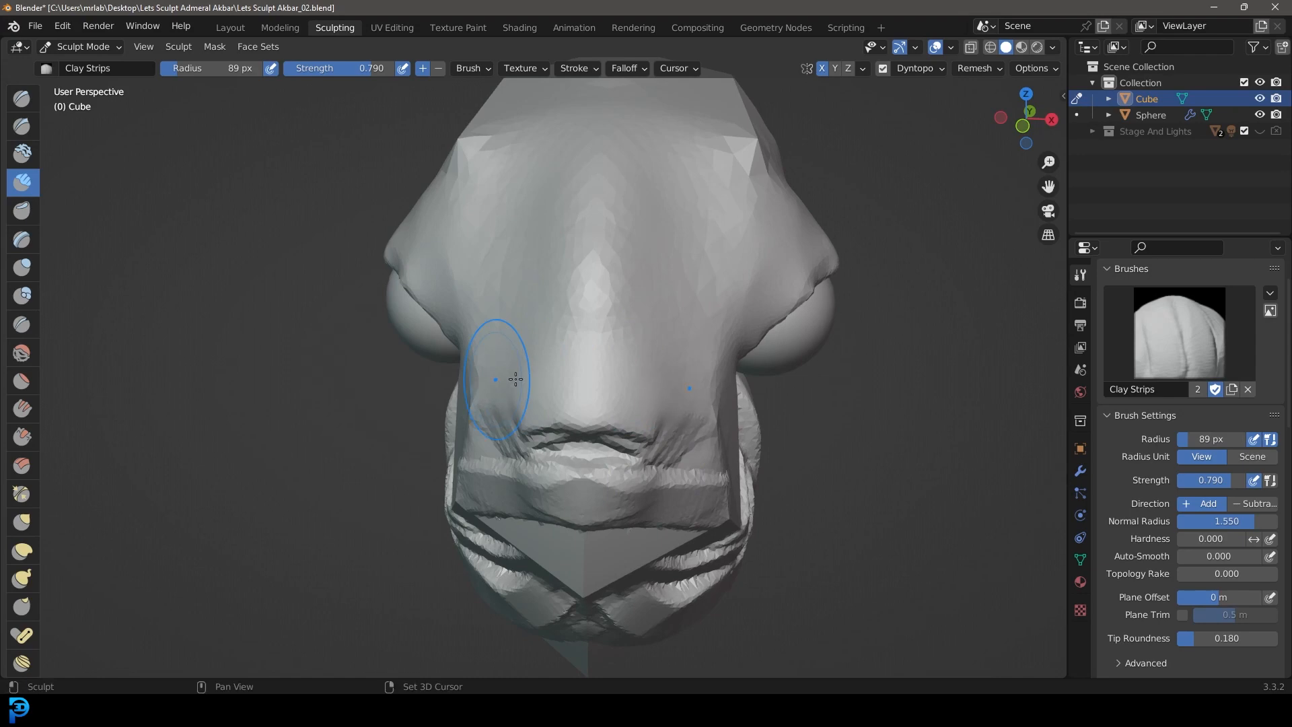
mouse_move(699, 413)
middle_down()
mouse_move(735, 402)
mouse_move(589, 405)
mouse_move(608, 453)
mouse_move(697, 471)
mouse_move(647, 457)
middle_up()
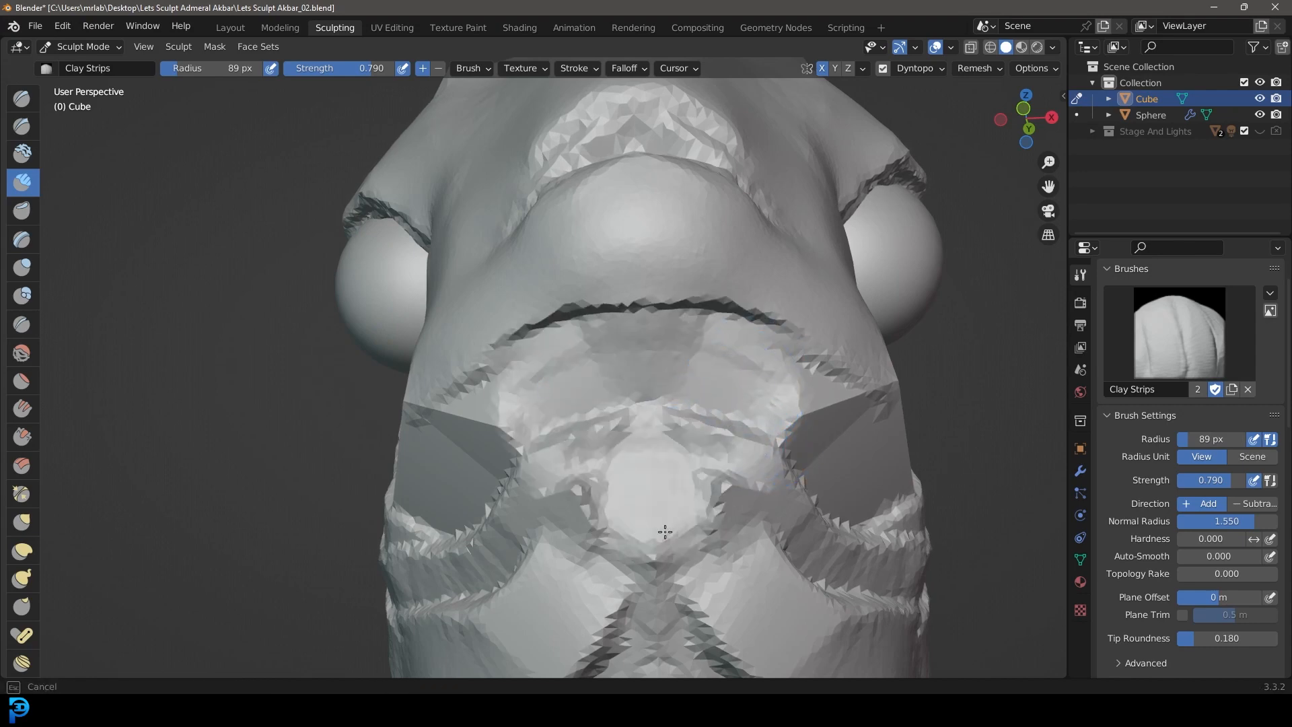
Step: Fill the underside of the snout and the area between the upper lip and the chin with clay strips
middle_drag(656, 404, 553, 383)
mouse_move(553, 383)
ctrl+mouse_down()
mouse_move(620, 418)
mouse_move(478, 417)
mouse_move(605, 420)
ctrl+mouse_up()
scroll(619, 418, up, 5)
scroll(669, 426, down, 5)
mouse_move(626, 479)
middle_down()
mouse_move(561, 500)
mouse_move(687, 350)
middle_up()
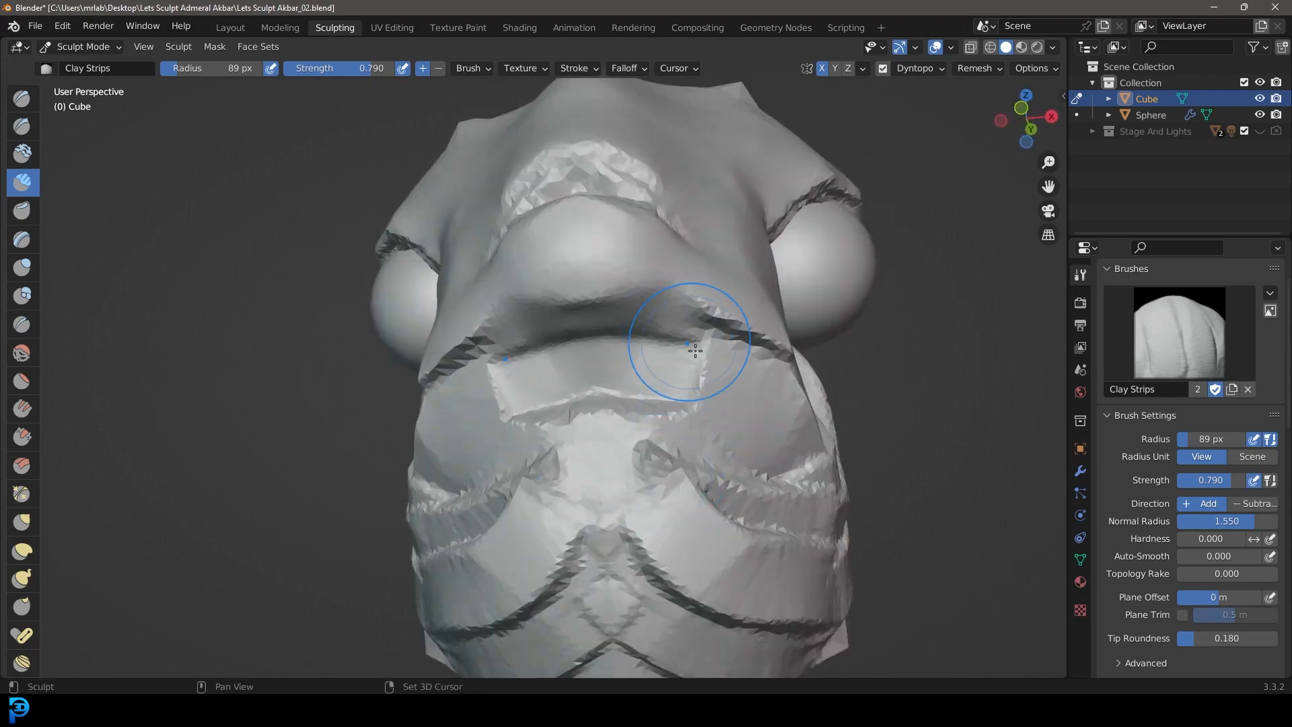
middle_drag(757, 419, 496, 503)
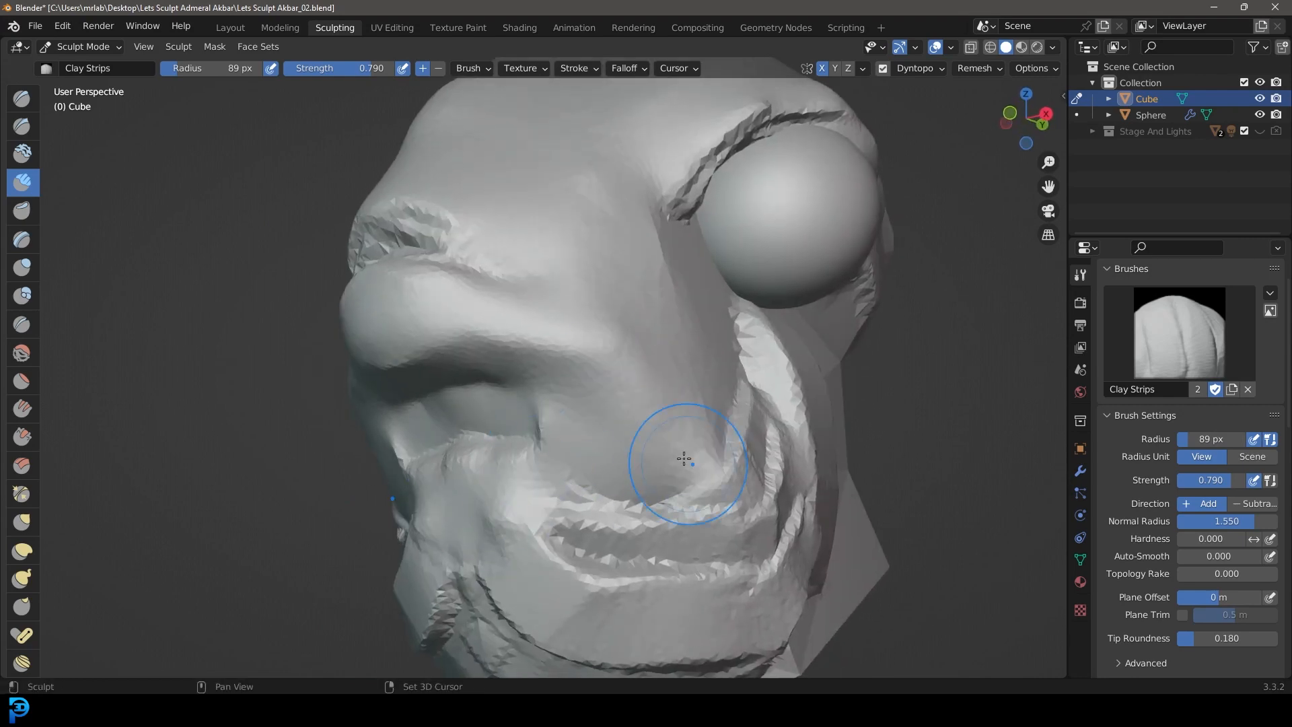
Step: Blend the overlapping strips at the mouth corner, lower cheek and jaw into one smooth, full form
scroll(564, 455, down, 5)
middle_drag(578, 462, 495, 424)
scroll(734, 364, up, 3)
middle_drag(654, 474, 597, 499)
scroll(598, 499, down, 4)
scroll(512, 421, up, 3)
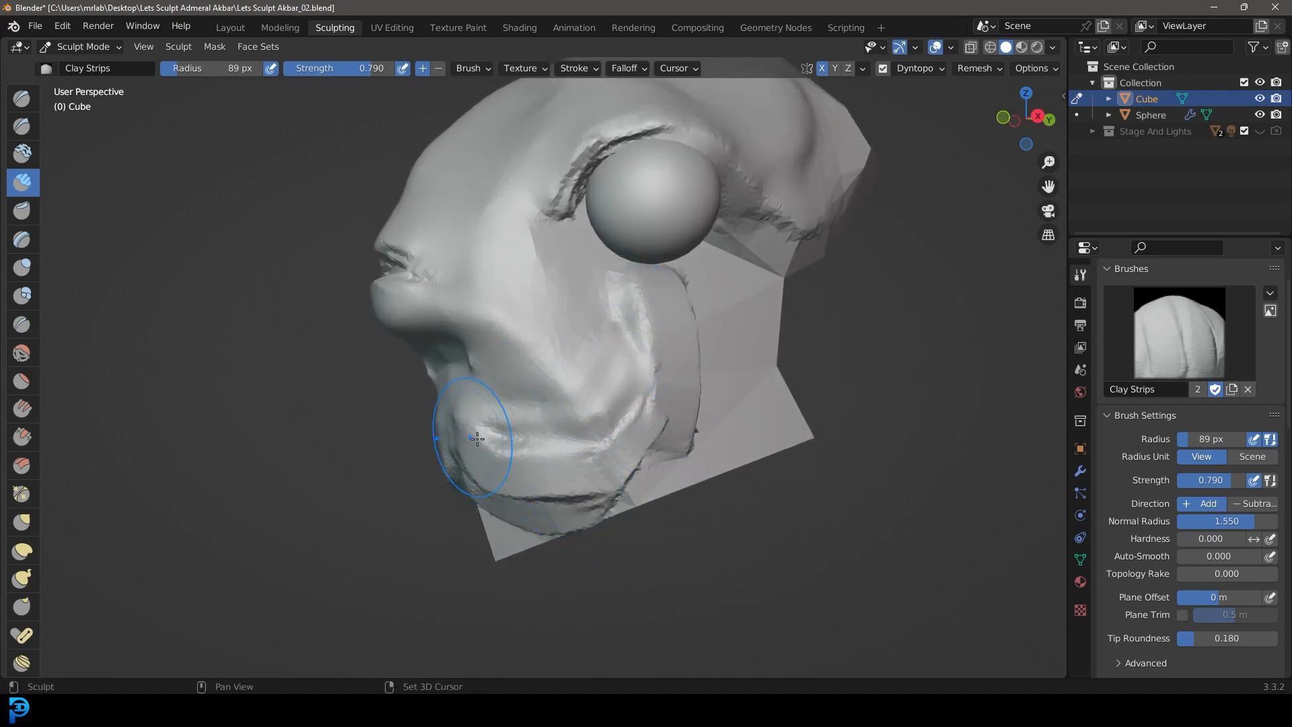
middle_drag(477, 437, 552, 412)
middle_drag(548, 475, 486, 436)
middle_drag(611, 453, 614, 410)
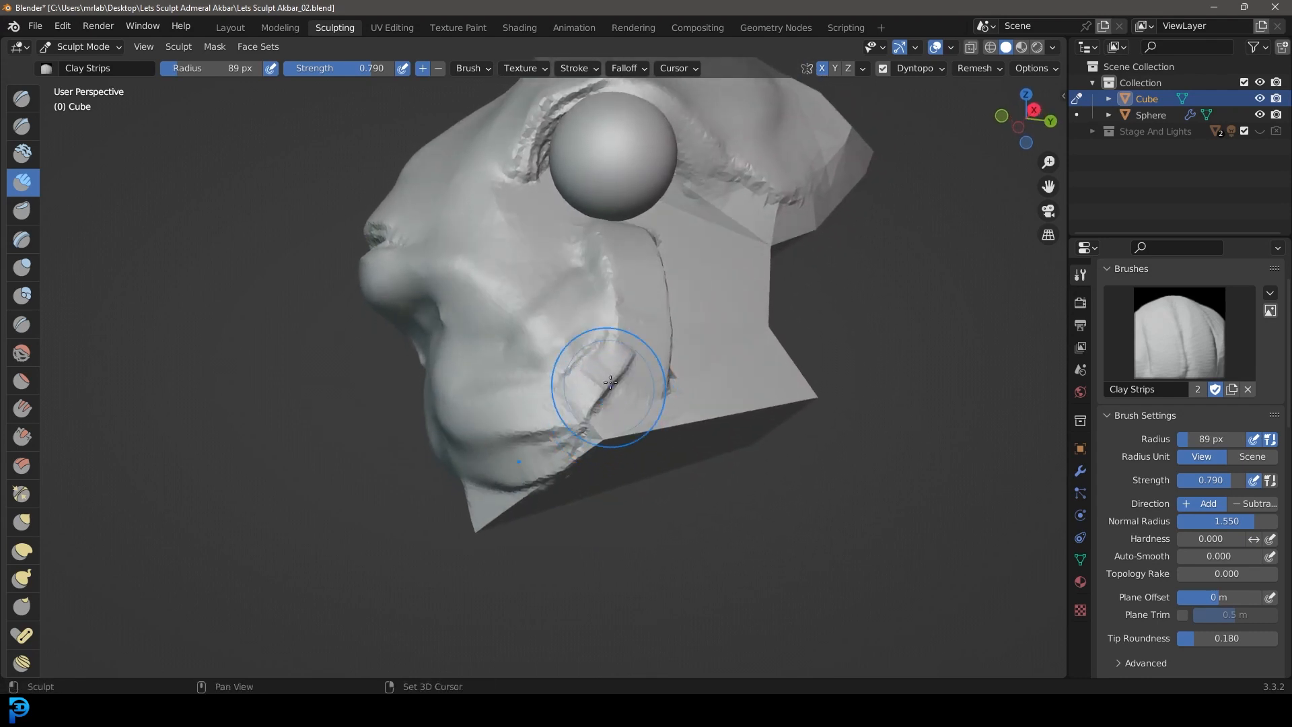
Step: Thicken and soften the vertical cheek fold below the eye down to the jaw
middle_drag(605, 461, 667, 477)
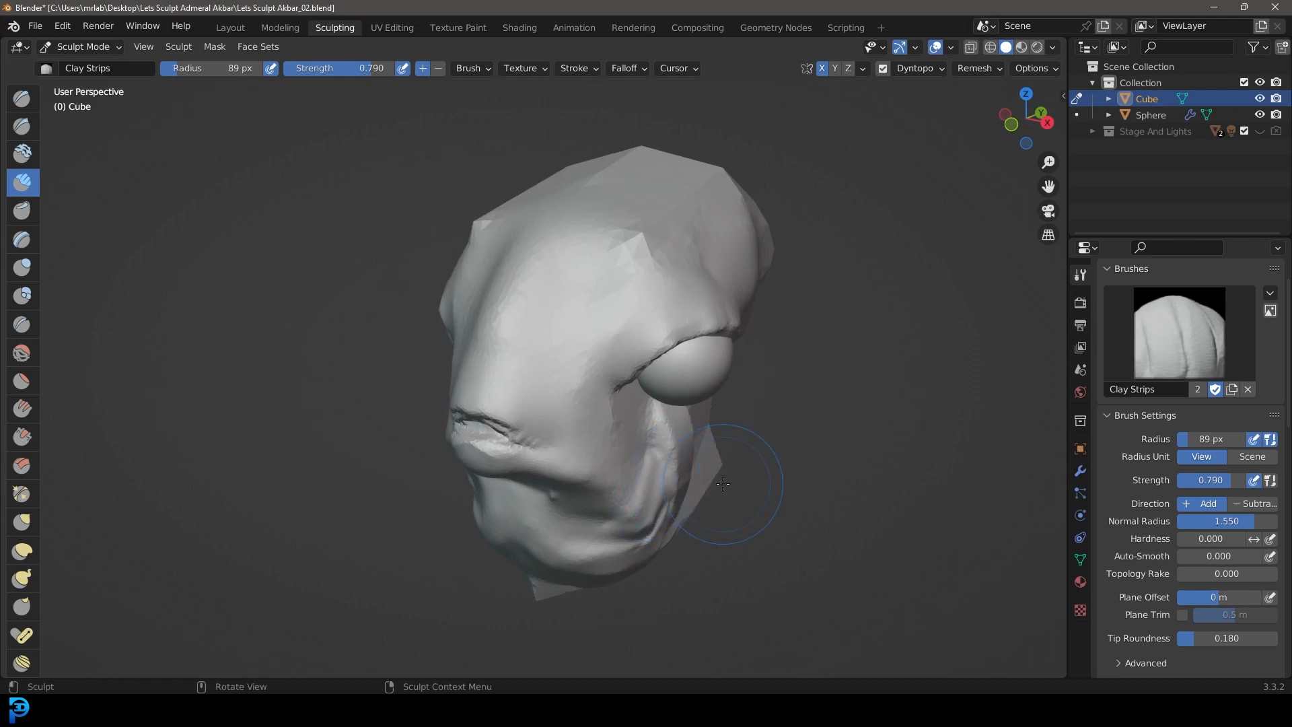
middle_drag(690, 523, 683, 478)
middle_drag(596, 482, 652, 404)
scroll(580, 471, up, 6)
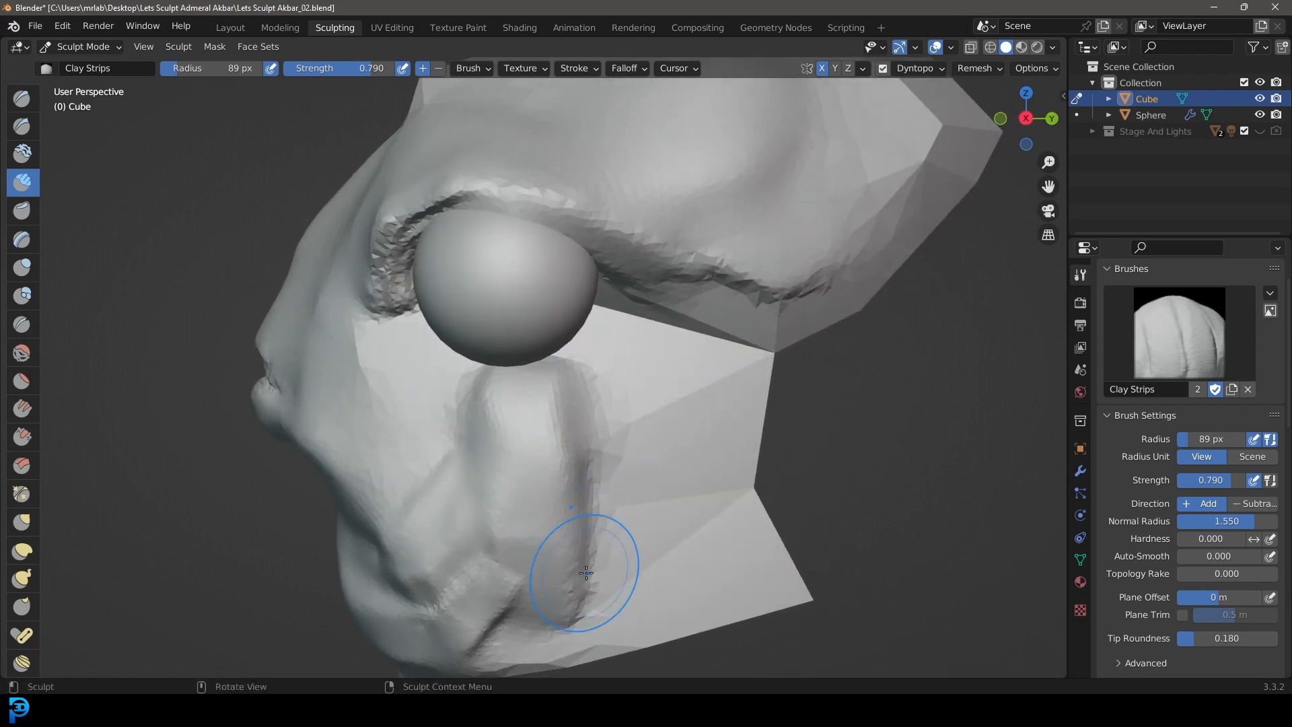
scroll(550, 423, down, 4)
middle_drag(555, 423, 597, 308)
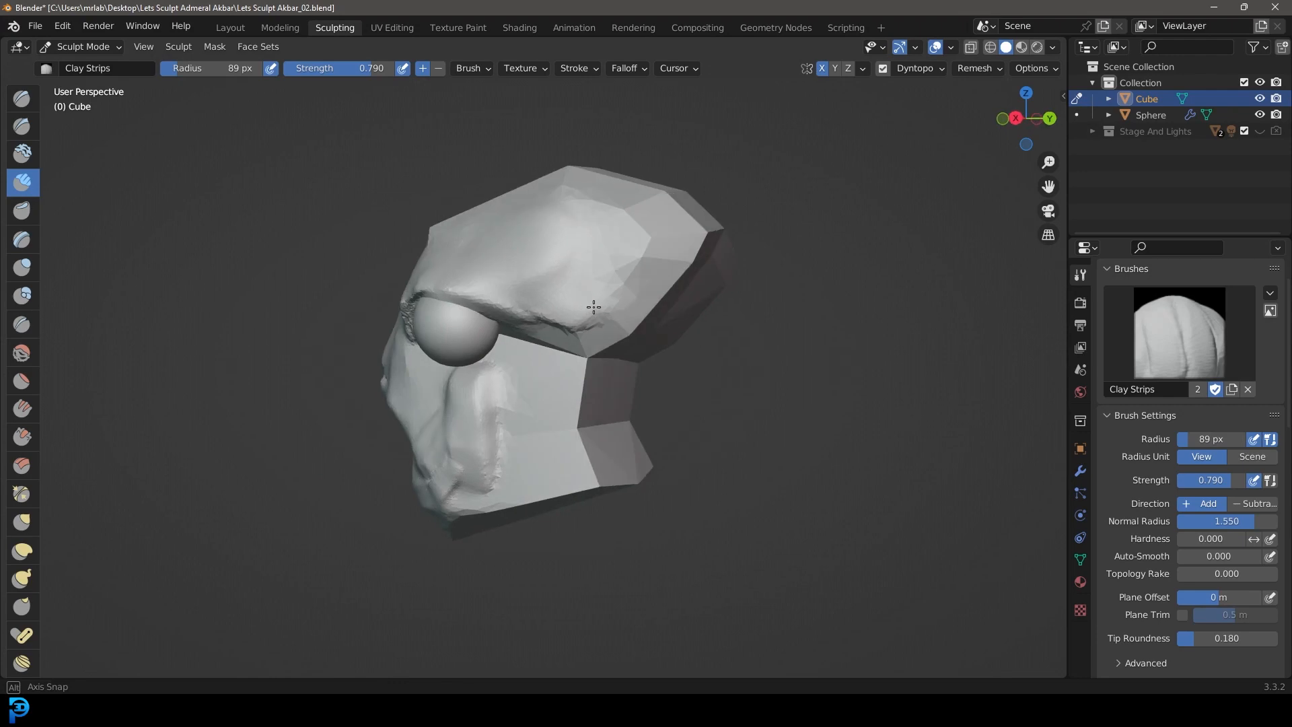
Step: Lay parallel vertical clay strips behind the cheek fold, from the brow loop down to the jaw edge
scroll(548, 361, up, 6)
scroll(529, 384, down, 2)
mouse_move(531, 404)
middle_down()
mouse_move(533, 353)
mouse_move(536, 403)
middle_up()
scroll(536, 427, up, 4)
drag(578, 161, 566, 228)
mouse_move(549, 394)
mouse_down()
mouse_move(562, 579)
mouse_move(586, 673)
mouse_up()
scroll(586, 605, down, 5)
mouse_move(592, 511)
middle_down()
mouse_move(625, 457)
mouse_move(522, 438)
middle_up()
scroll(522, 438, up, 4)
middle_drag(522, 482, 542, 444)
drag(526, 179, 467, 501)
drag(581, 142, 526, 481)
scroll(551, 390, down, 4)
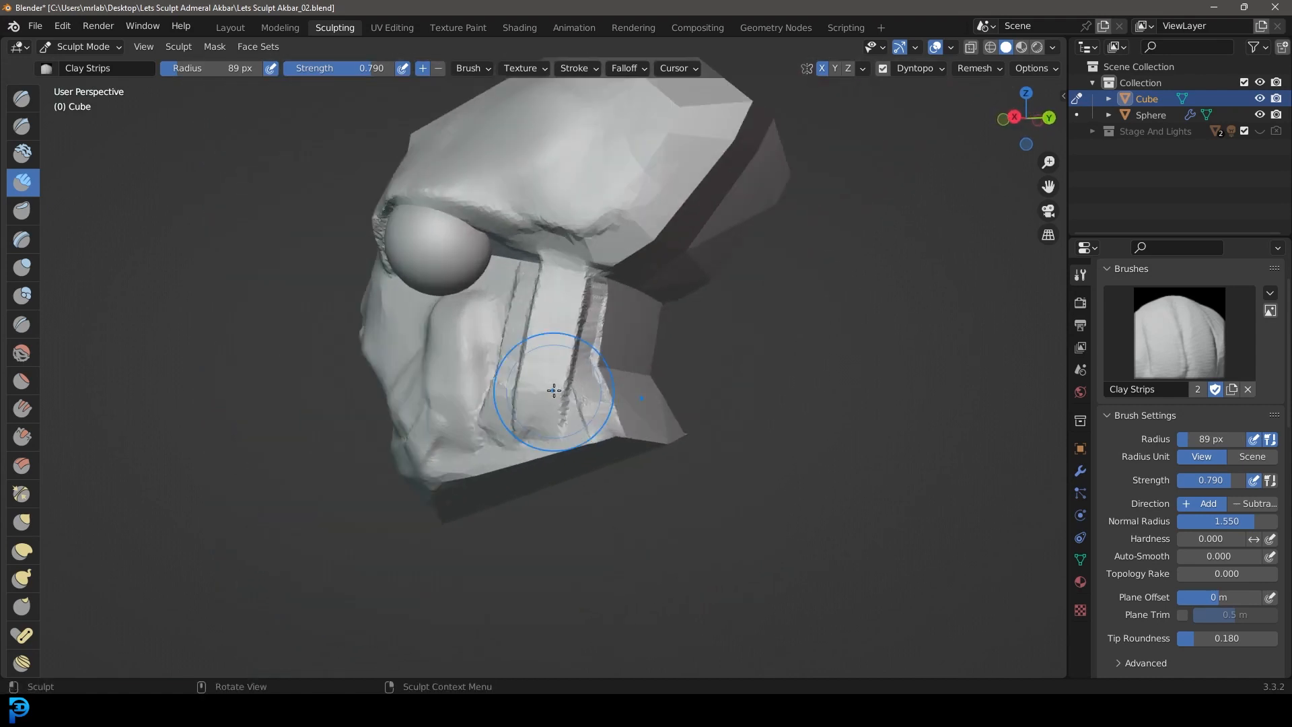
Step: Smooth the vertical strips behind the cheek into a rounded column that blends into the neck
scroll(553, 391, up, 2)
middle_drag(597, 326, 530, 364)
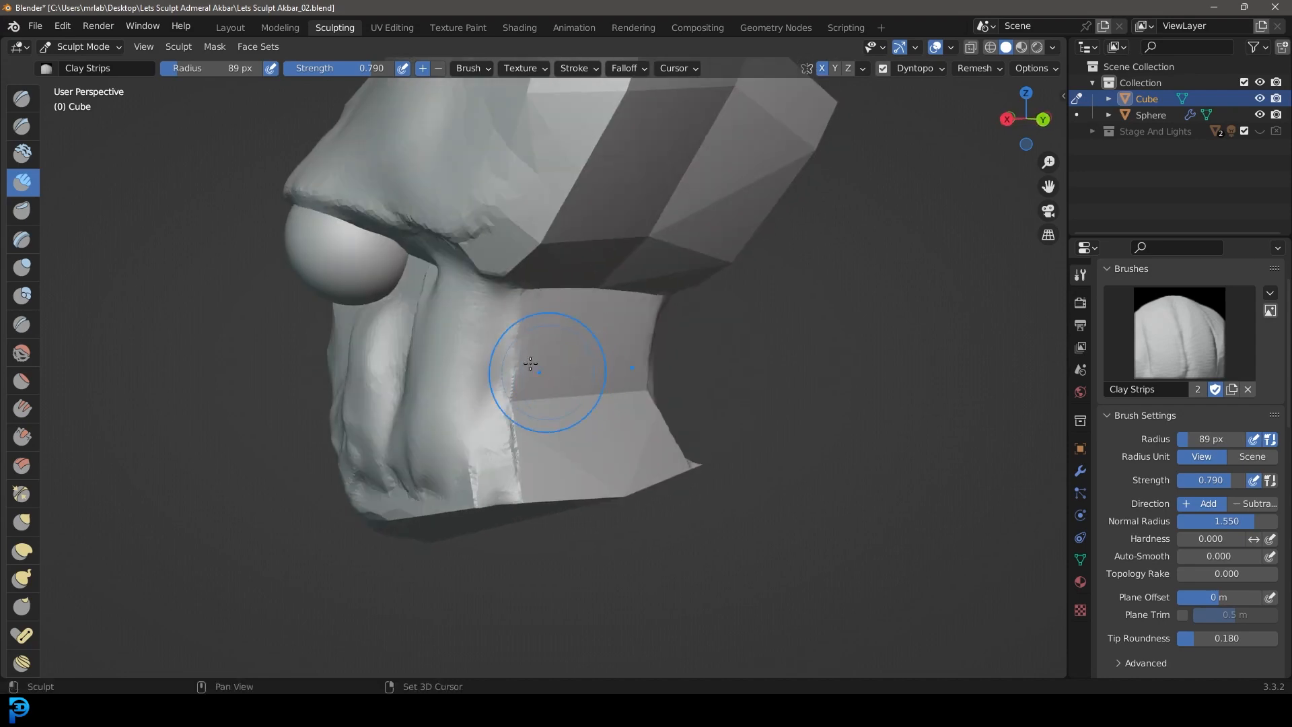
middle_drag(431, 447, 606, 444)
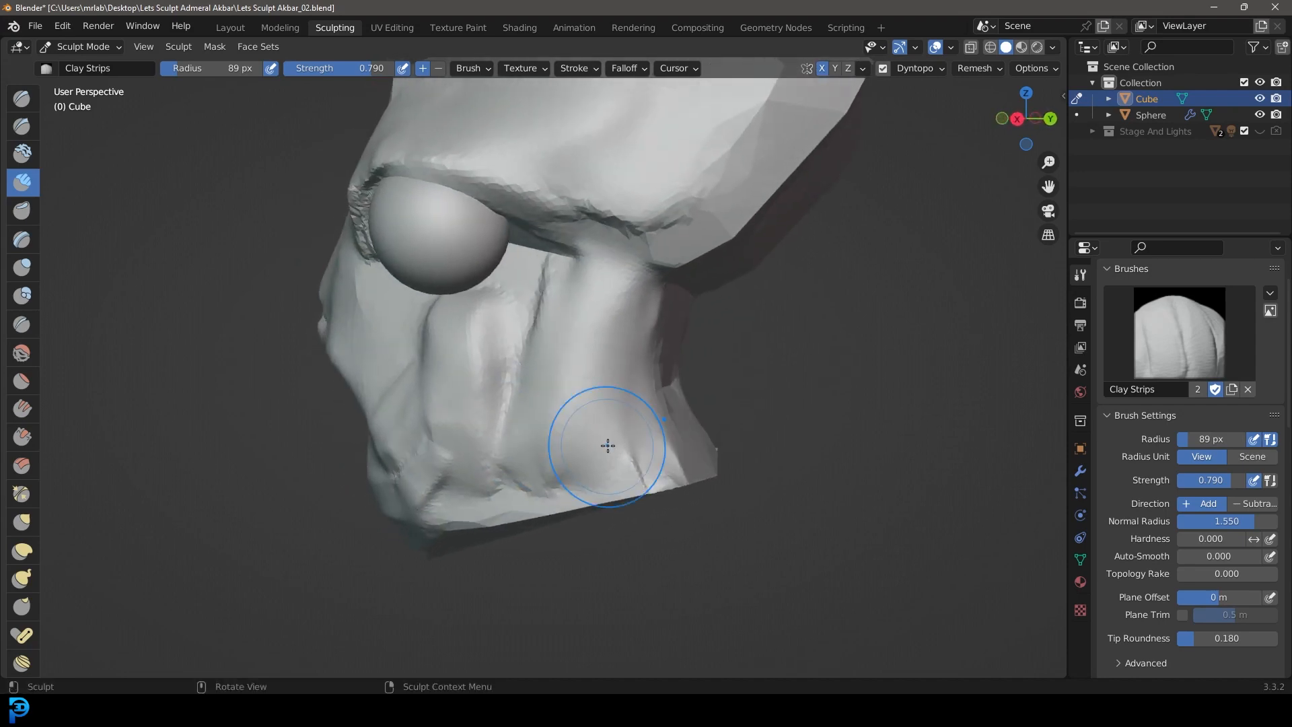
scroll(605, 434, up, 4)
mouse_move(465, 459)
mouse_down()
mouse_move(773, 377)
mouse_move(652, 403)
mouse_up()
scroll(650, 408, down, 4)
mouse_move(648, 415)
middle_down()
mouse_move(666, 446)
mouse_move(647, 434)
mouse_move(670, 391)
mouse_move(642, 438)
middle_up()
scroll(673, 444, up, 1)
scroll(626, 474, down, 4)
scroll(644, 430, up, 3)
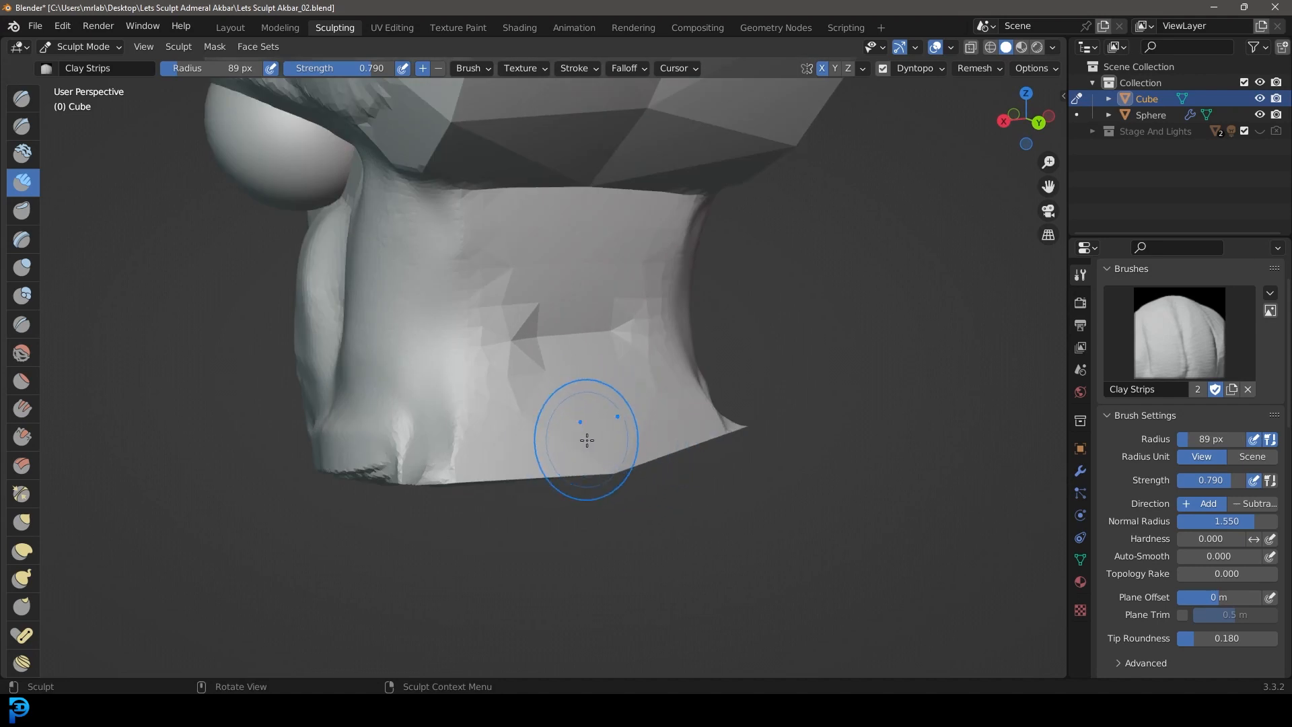
Step: Stack horizontal clay strips around the lower back of the neck
scroll(656, 450, up, 2)
drag(720, 461, 386, 523)
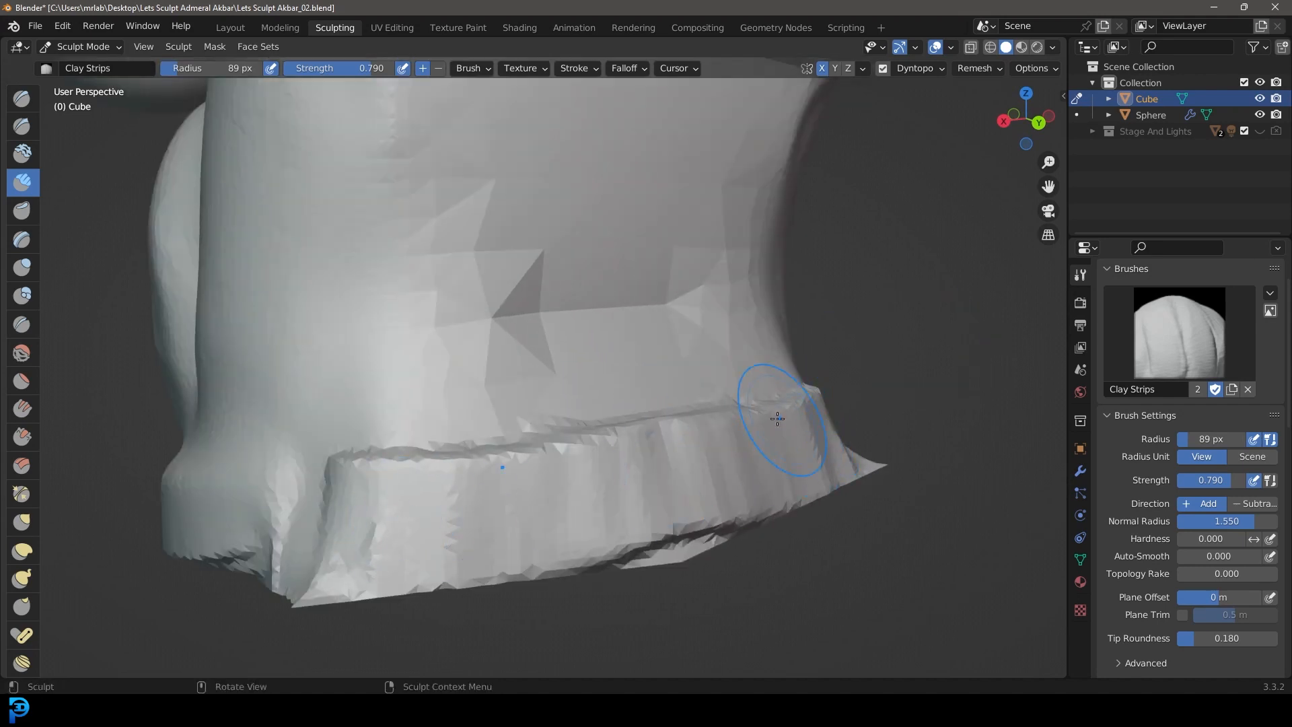
drag(795, 413, 469, 425)
drag(706, 313, 468, 322)
scroll(599, 374, down, 4)
middle_drag(598, 376, 582, 367)
scroll(640, 423, up, 6)
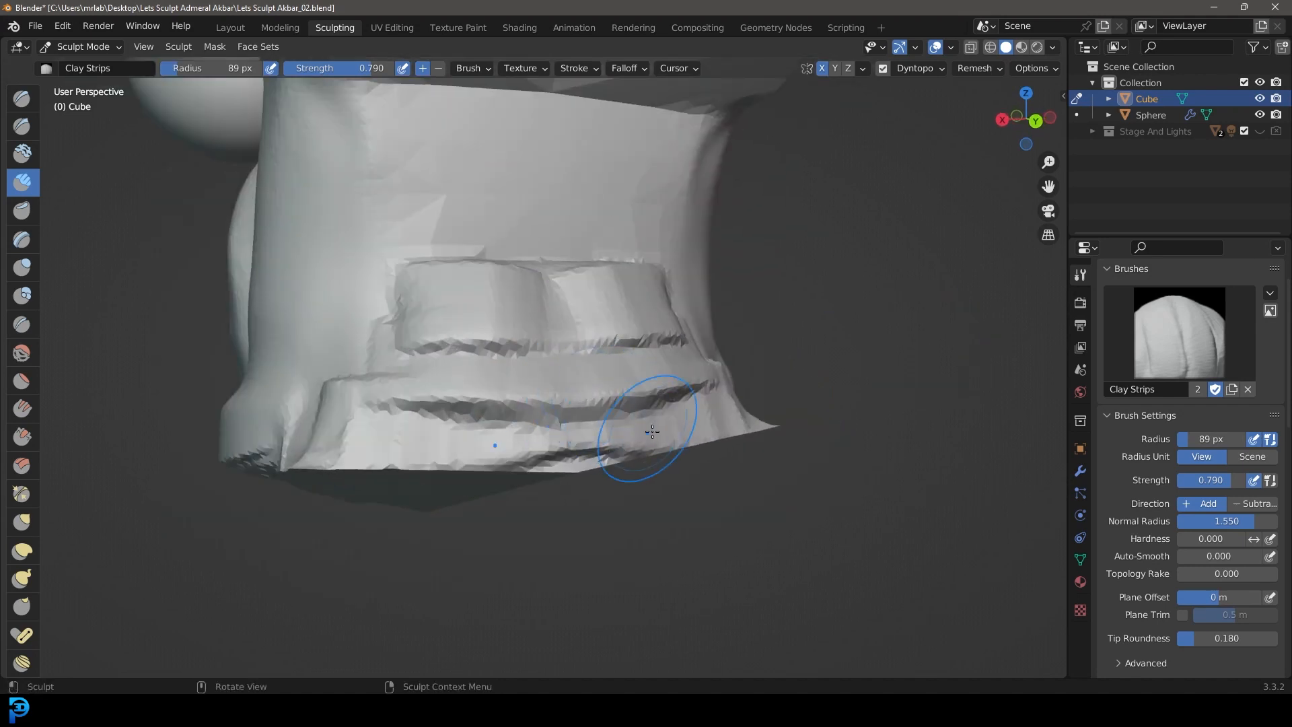
drag(759, 450, 251, 465)
Step: Add further strips along the neck's lower rim and blend the horizontal bands into the back of the neck
scroll(531, 387, down, 8)
mouse_move(531, 391)
middle_down()
mouse_move(687, 404)
mouse_move(501, 431)
middle_up()
scroll(495, 468, up, 3)
scroll(503, 466, up, 2)
shift+drag(585, 345, 312, 378)
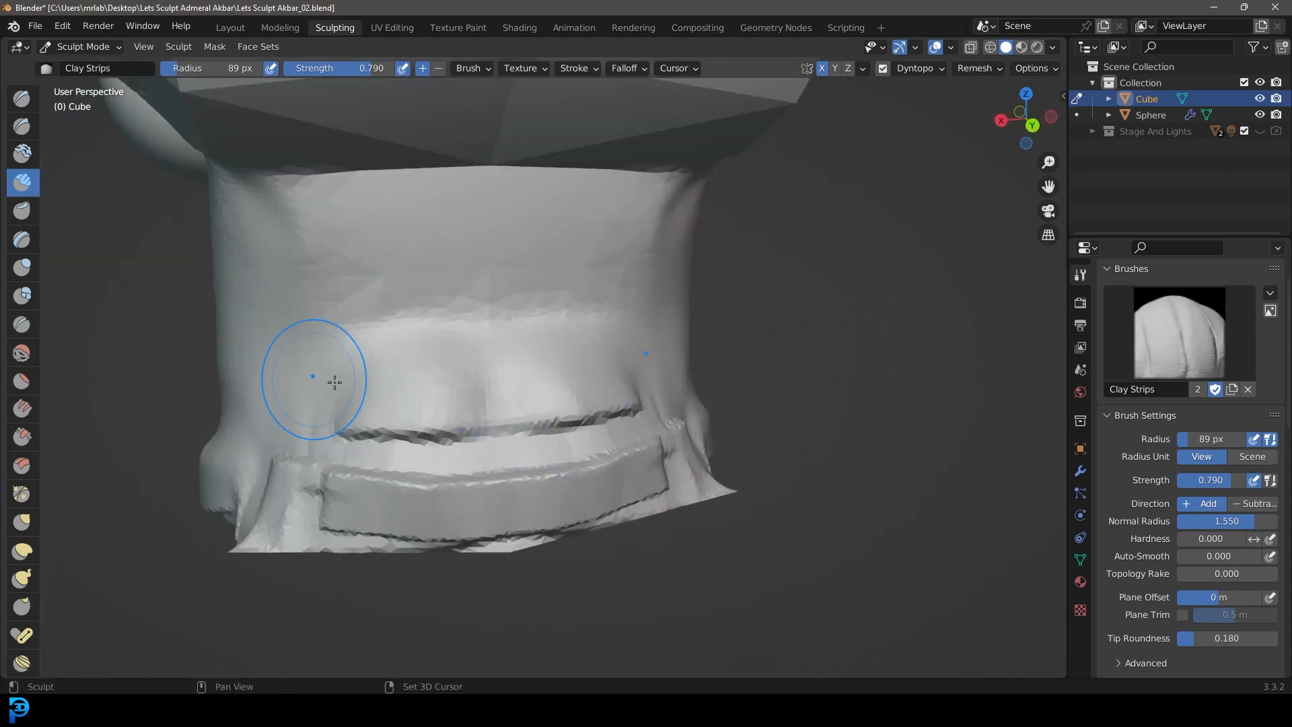
mouse_move(440, 437)
shift+mouse_down()
mouse_move(455, 481)
mouse_move(185, 494)
shift+mouse_up()
scroll(390, 457, down, 5)
mouse_move(417, 458)
middle_down()
mouse_move(561, 461)
mouse_move(518, 367)
mouse_move(542, 438)
middle_up()
Step: Lay broad diagonal clay strips over the faceted rear side of the head above the neck
scroll(543, 438, up, 5)
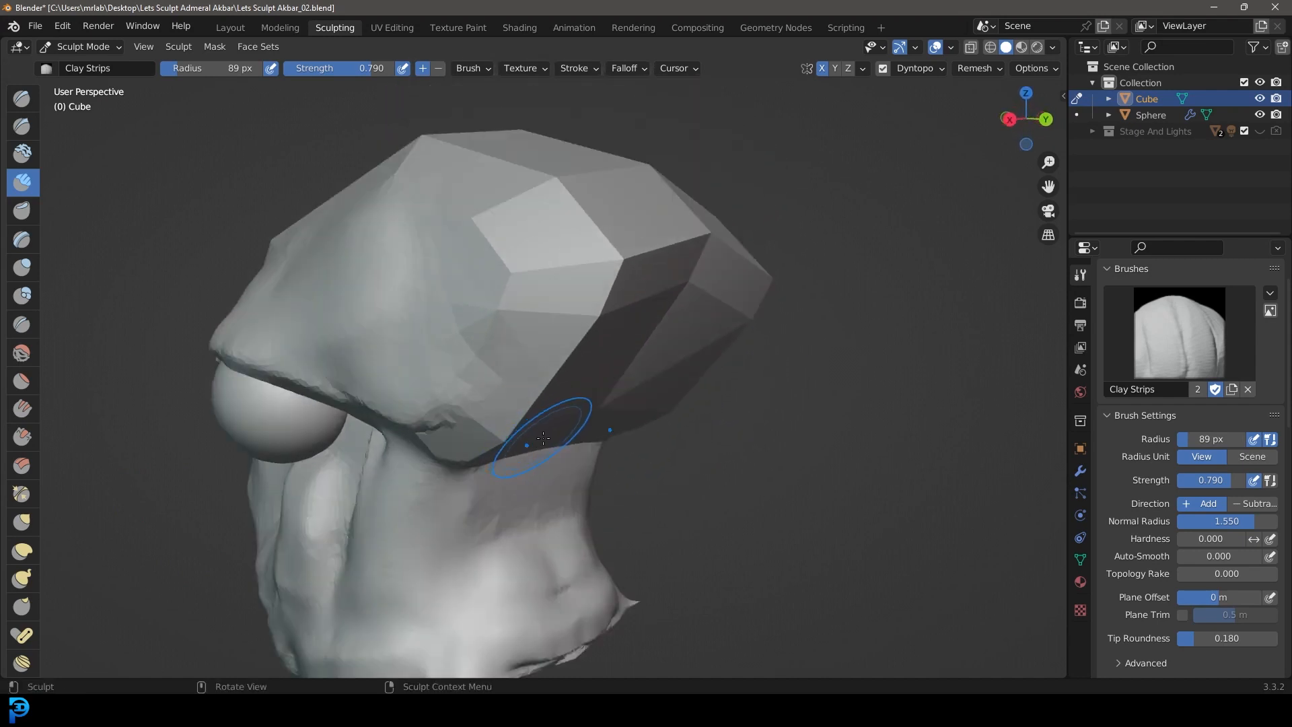
mouse_move(599, 354)
middle_down()
mouse_move(542, 421)
mouse_move(595, 378)
middle_up()
middle_drag(558, 438, 540, 456)
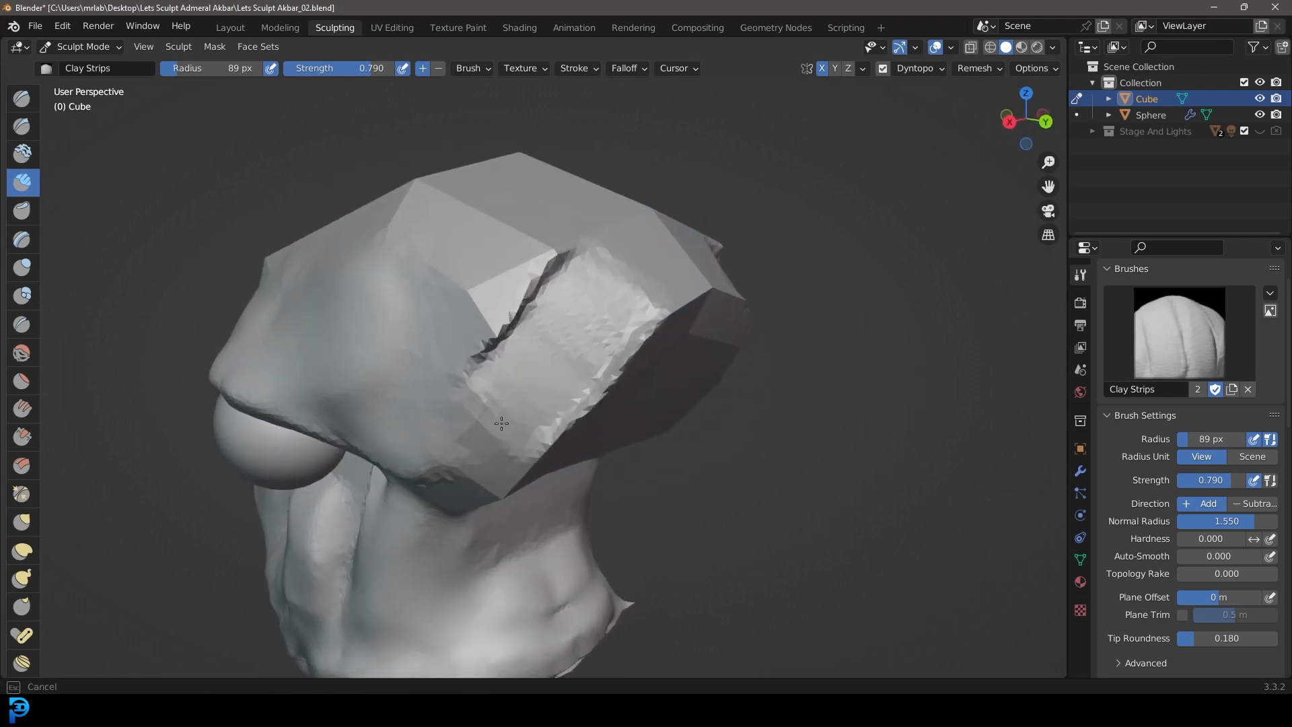
middle_drag(548, 428, 588, 323)
mouse_move(585, 389)
middle_down()
mouse_move(628, 430)
mouse_move(659, 428)
middle_up()
Step: Cover more of the flat planes on the rear side of the skull with overlapping clay strips
scroll(712, 451, up, 2)
drag(724, 486, 450, 470)
drag(753, 448, 508, 391)
scroll(689, 545, down, 3)
mouse_move(690, 548)
middle_down()
mouse_move(566, 480)
mouse_move(672, 415)
middle_up()
scroll(672, 415, up, 3)
scroll(457, 387, down, 3)
Step: Lay lighter clay strips across the top and rear of the skull at 0.299 strength
mouse_move(457, 387)
middle_down()
mouse_move(632, 427)
mouse_move(542, 427)
mouse_move(527, 404)
mouse_move(524, 431)
mouse_move(515, 276)
middle_up()
scroll(632, 428, up, 3)
scroll(633, 428, up, 3)
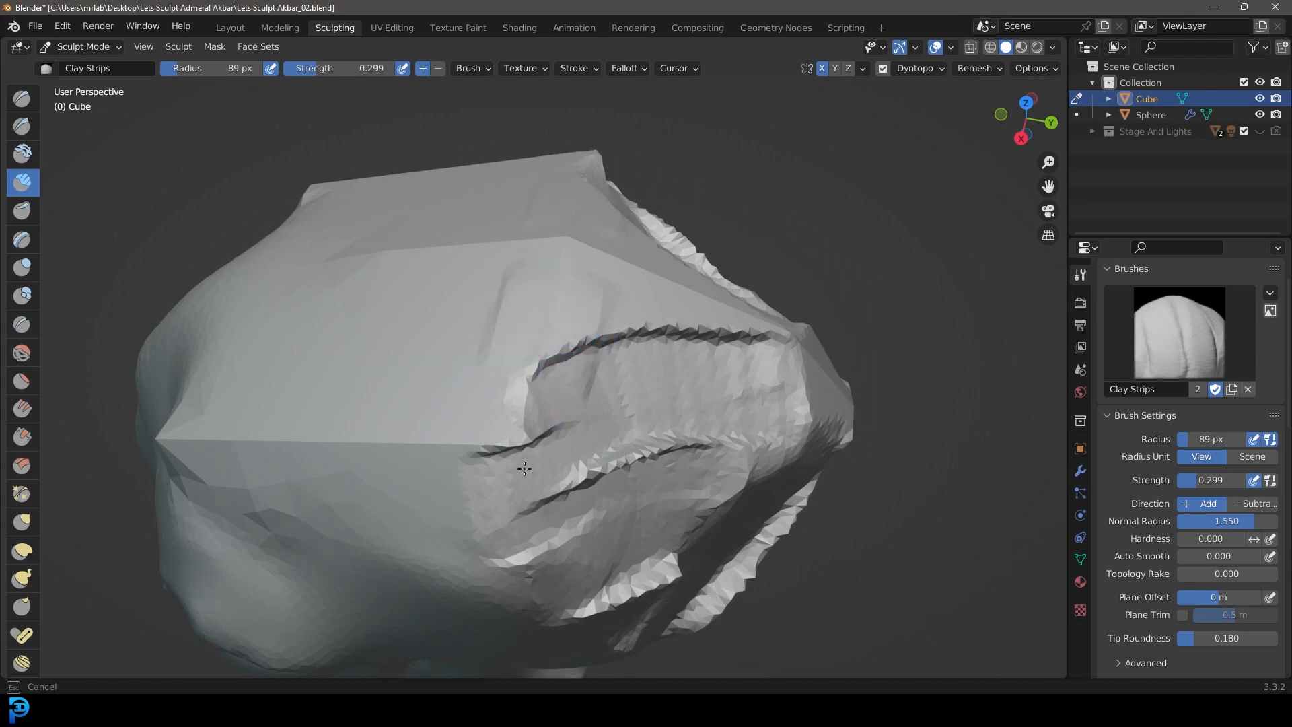
drag(625, 277, 613, 487)
drag(686, 303, 677, 485)
drag(732, 328, 720, 474)
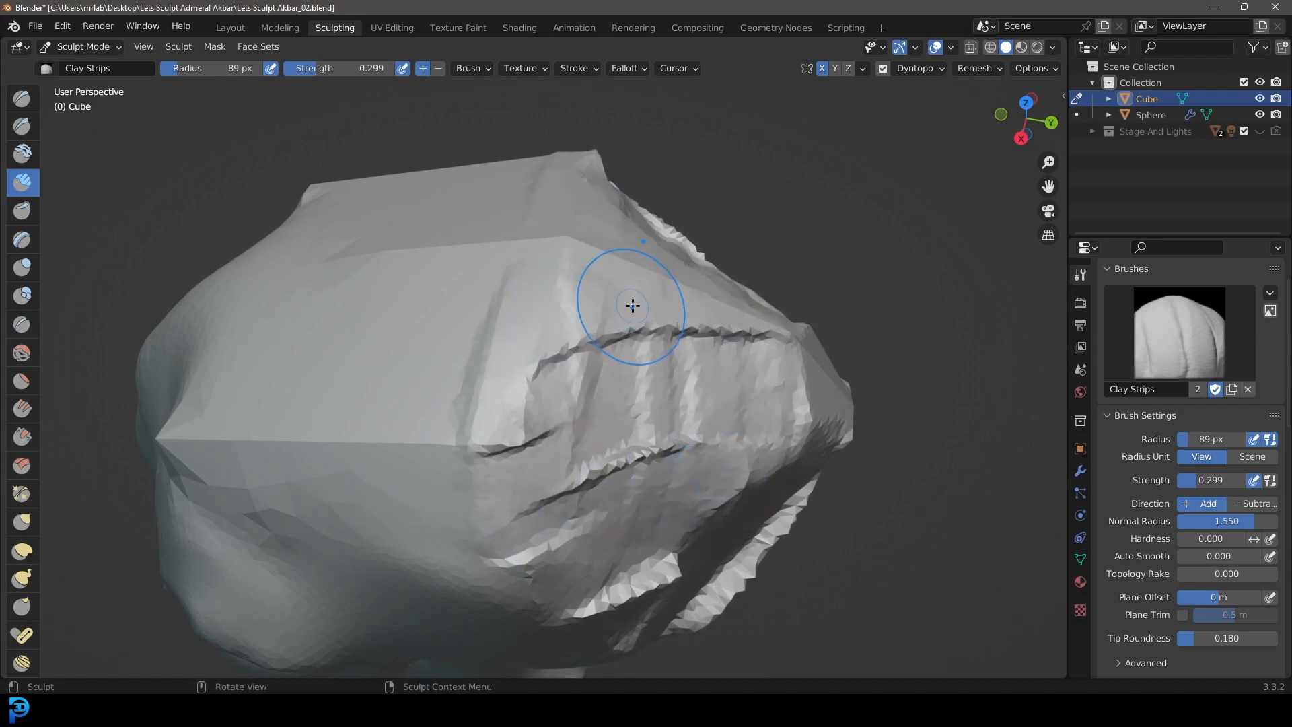
drag(632, 306, 603, 487)
drag(377, 310, 367, 528)
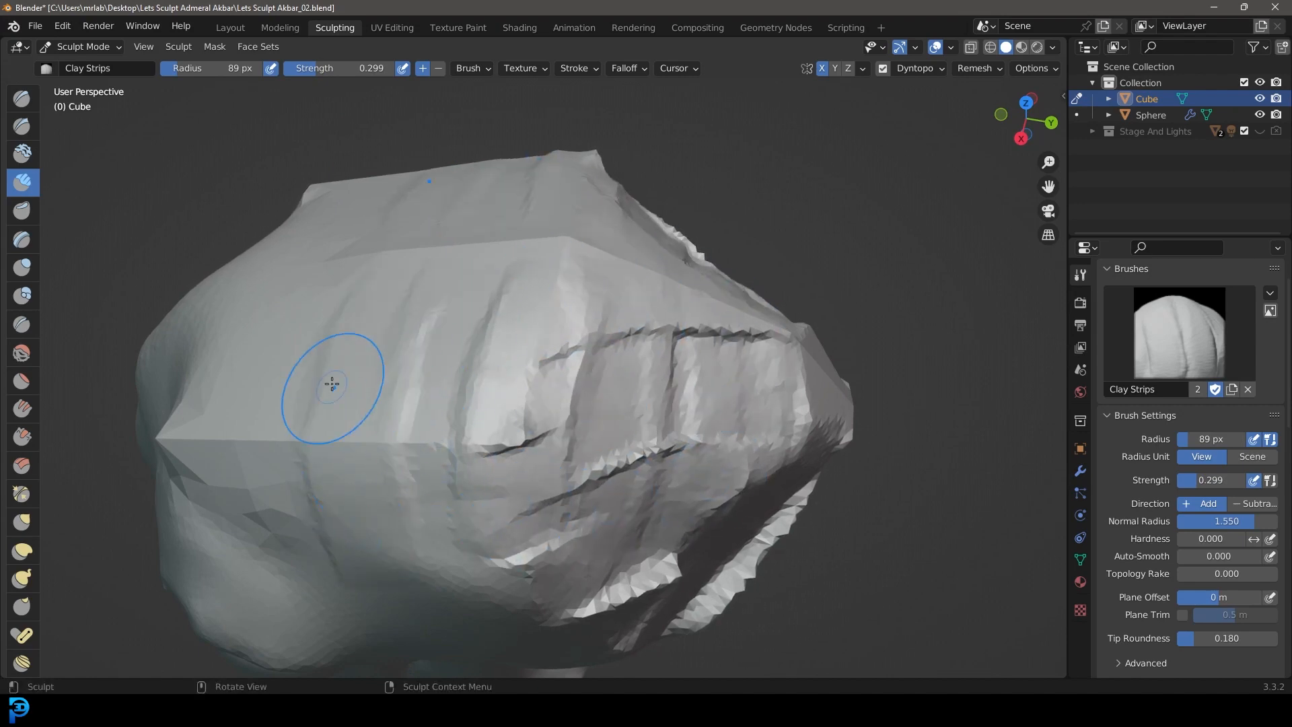
Step: Enlarge the Clay Strips radius to 123 px and fill the gaps between strips on the rear side of the skull
scroll(375, 497, down, 4)
middle_drag(397, 481, 351, 515)
mouse_move(569, 303)
middle_down()
mouse_move(508, 232)
mouse_move(508, 261)
middle_up()
scroll(490, 418, up, 2)
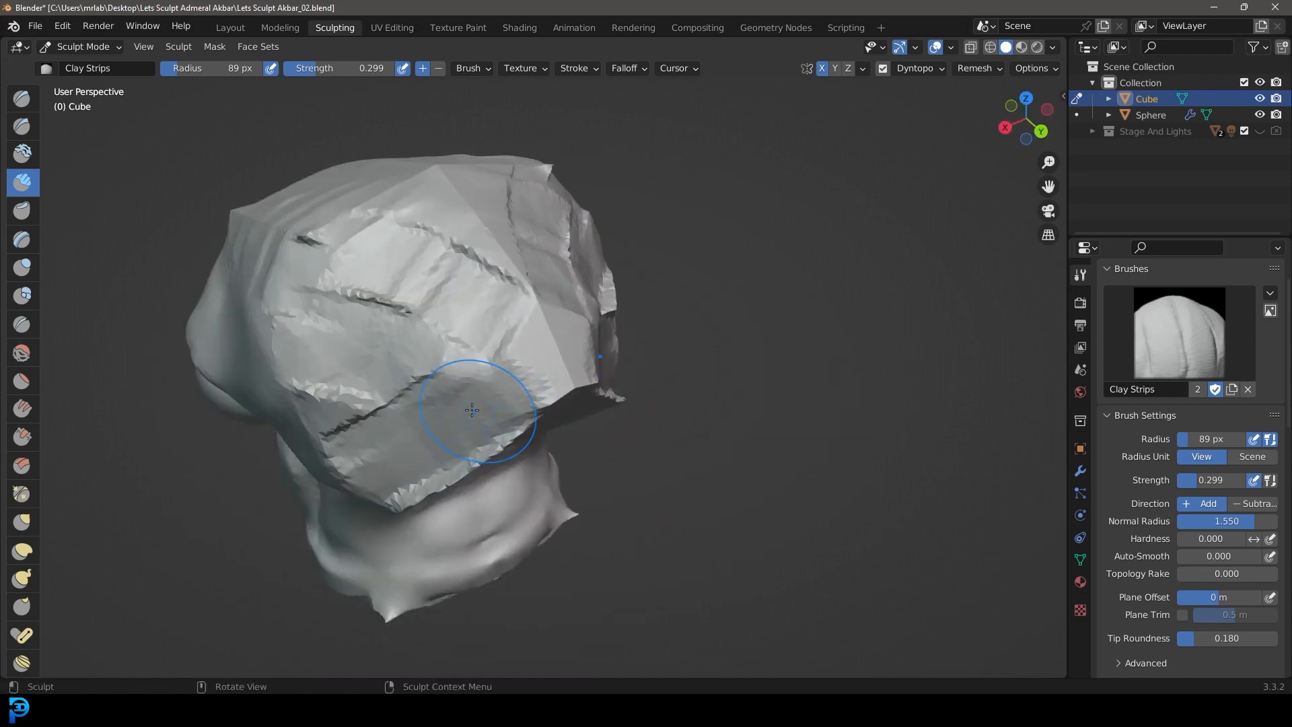
scroll(479, 423, down, 1)
key(f)
click(508, 465)
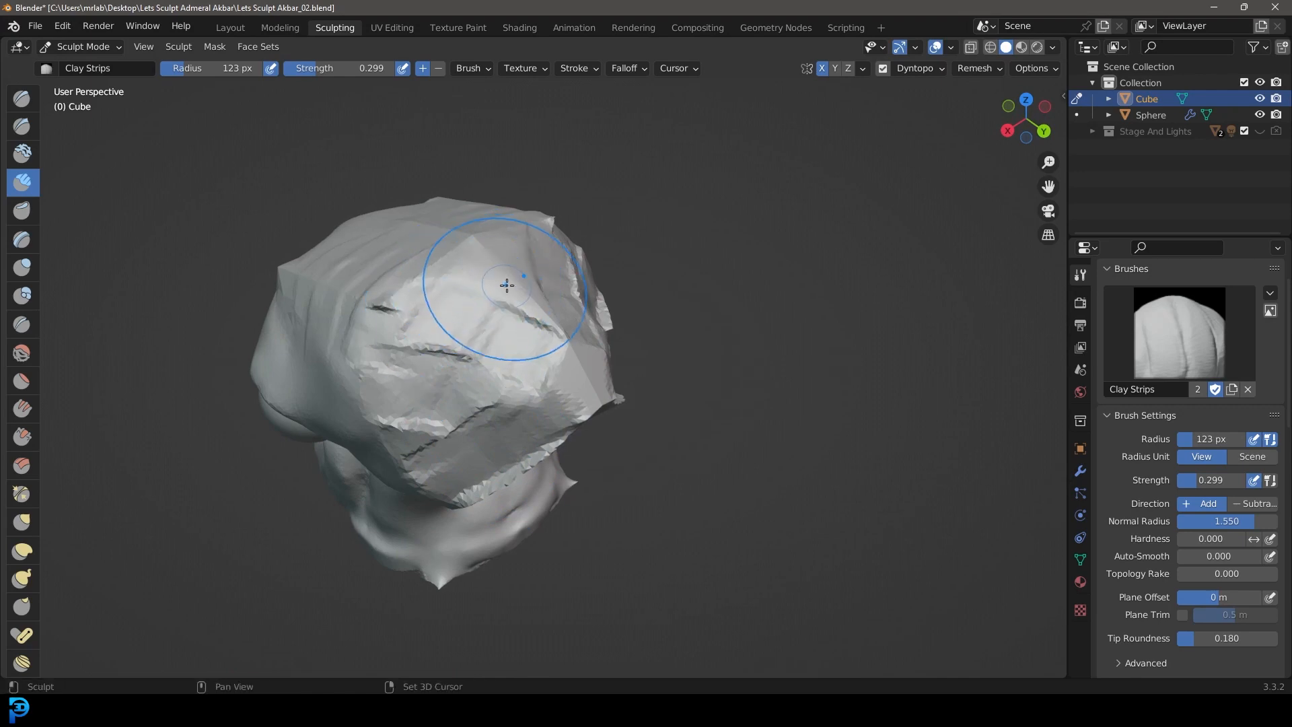
middle_drag(398, 261, 446, 389)
mouse_move(324, 354)
middle_down()
mouse_move(424, 424)
mouse_move(579, 369)
mouse_move(548, 300)
mouse_move(558, 299)
mouse_move(536, 279)
middle_up()
Step: Smooth the rough clay strips across the rear and side of the skull into a continuous surface
scroll(536, 280, up, 2)
scroll(525, 269, down, 1)
mouse_move(441, 236)
middle_down()
mouse_move(453, 300)
mouse_move(552, 303)
mouse_move(356, 337)
middle_up()
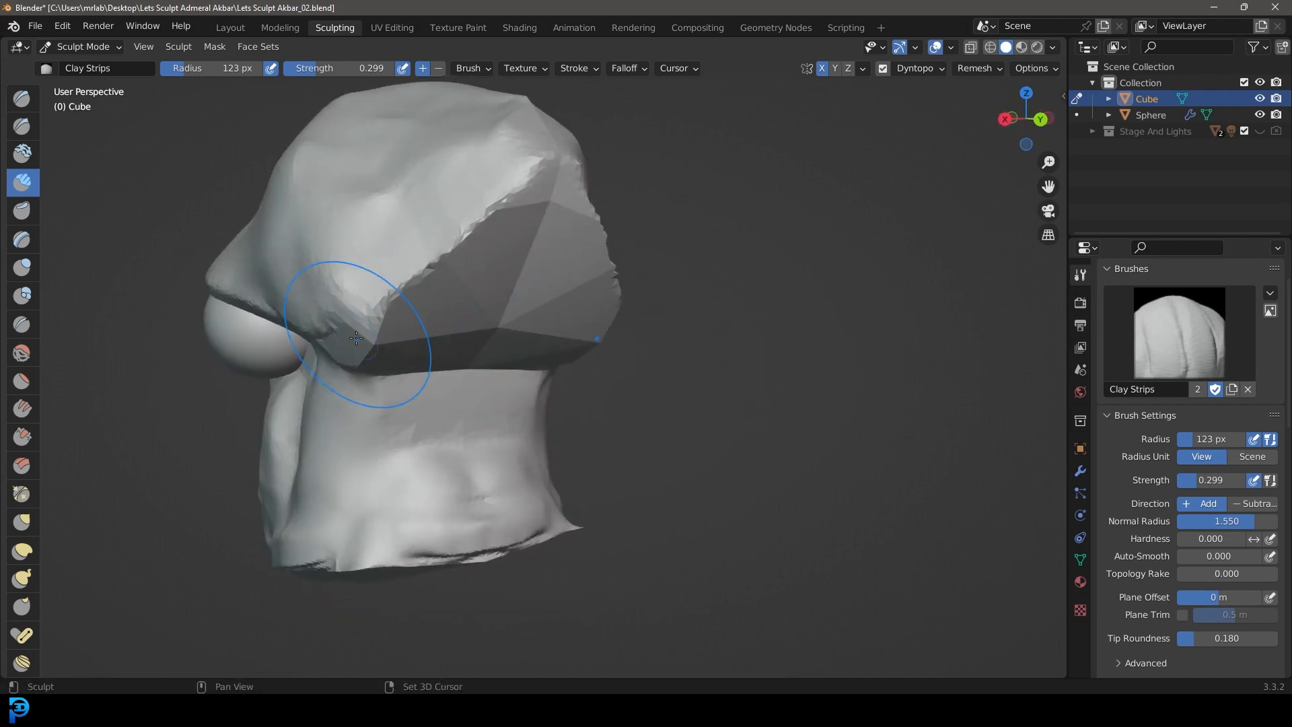
middle_drag(560, 160, 531, 271)
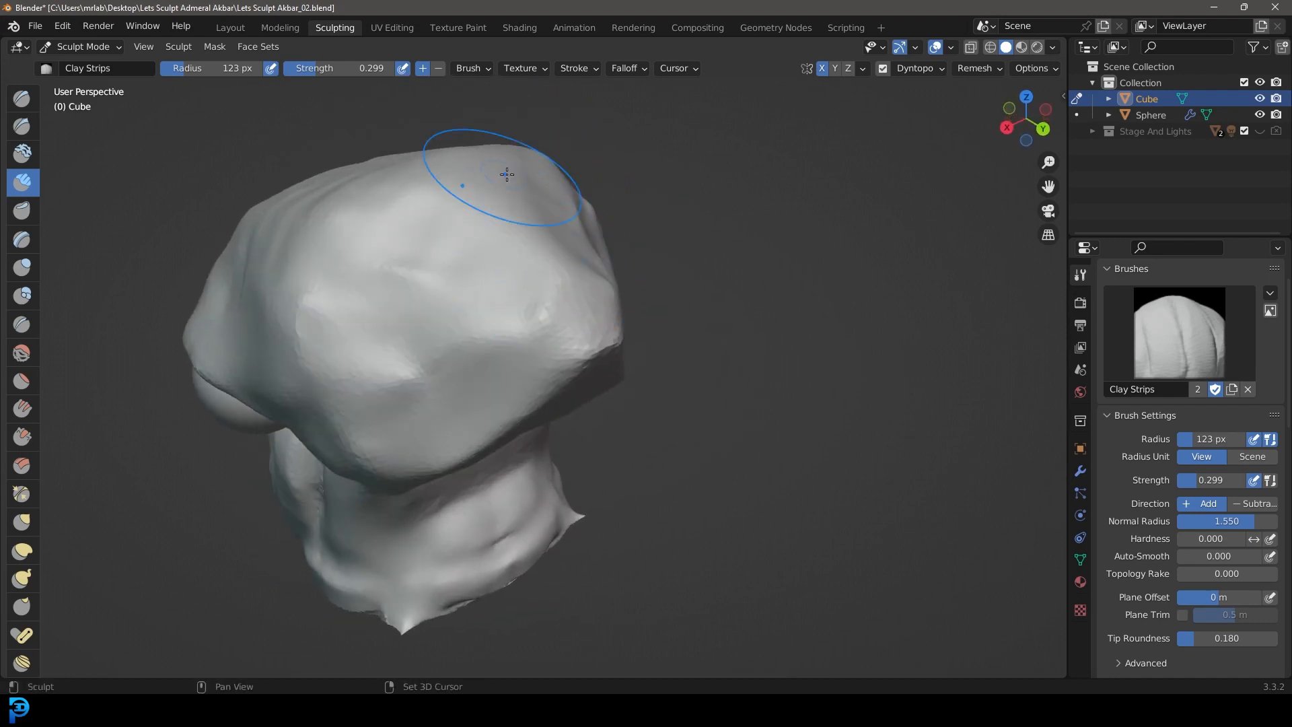
scroll(507, 174, down, 3)
middle_drag(507, 174, 562, 279)
middle_drag(628, 249, 644, 277)
scroll(572, 323, up, 4)
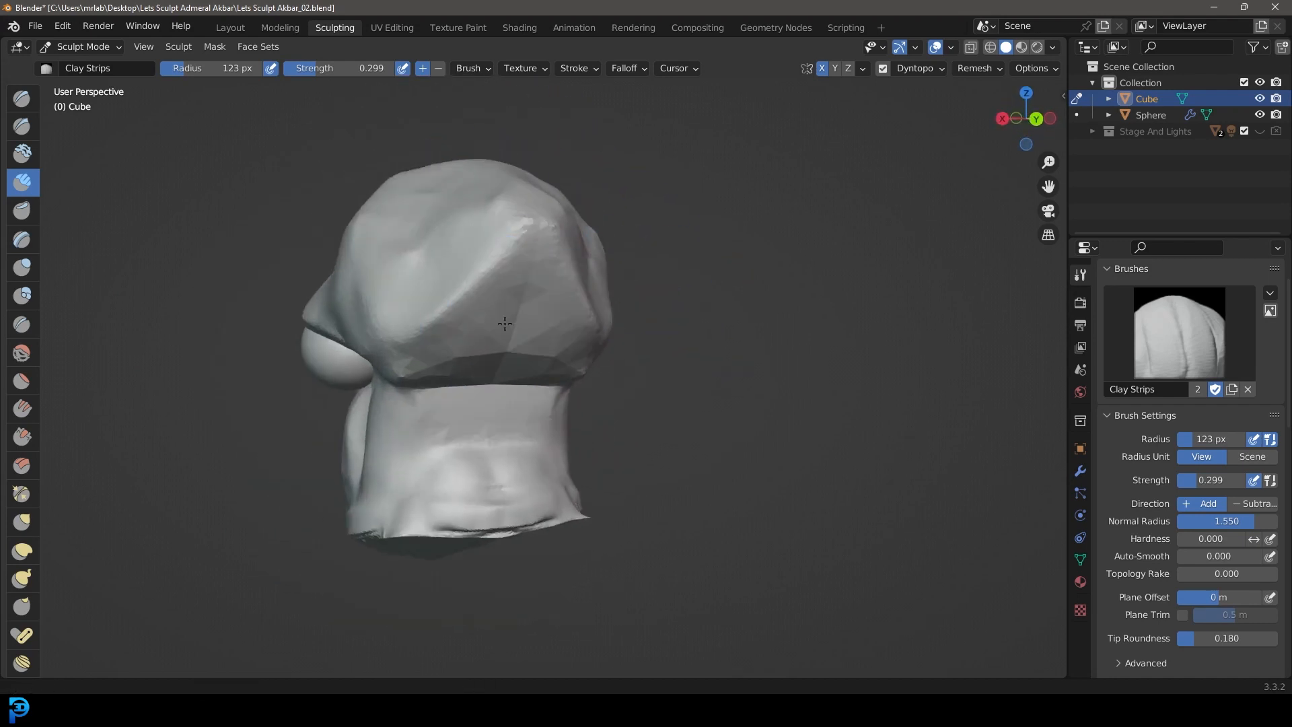
Step: Blend the remaining faceted planes on the rear of the head down to the edge above the neck
middle_drag(559, 353, 548, 337)
drag(567, 219, 561, 226)
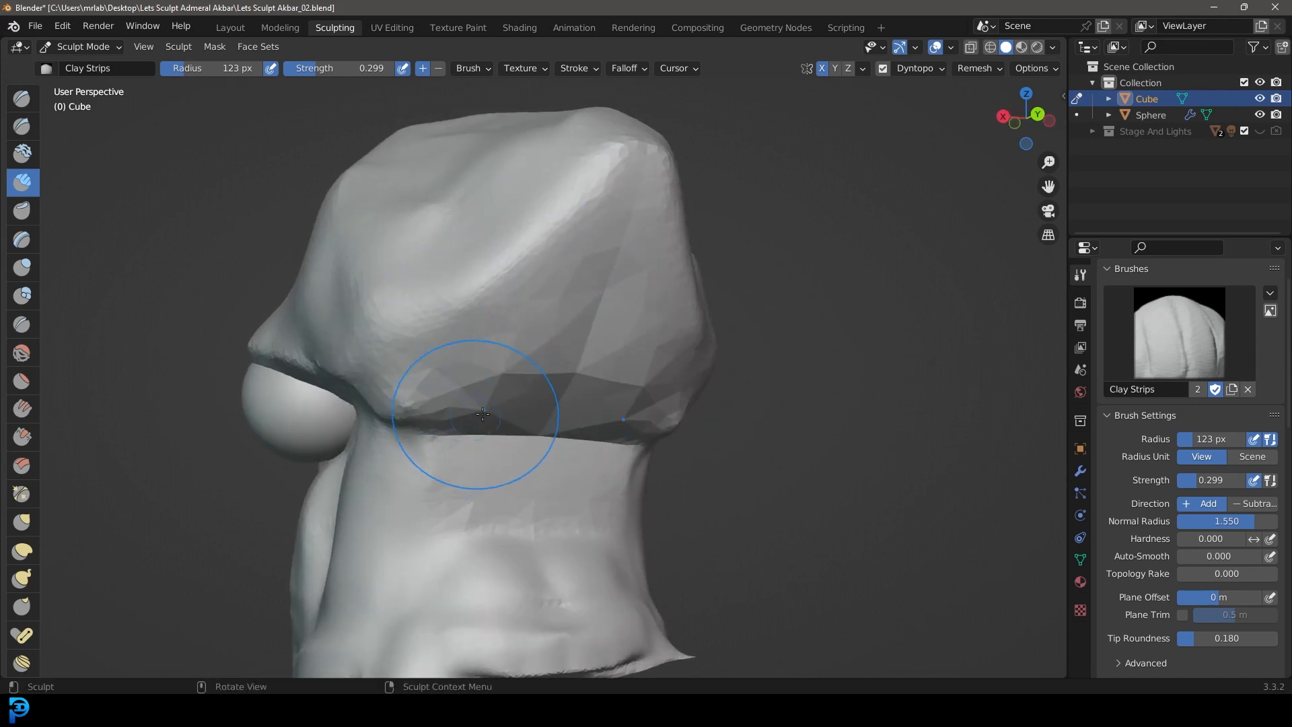
middle_drag(482, 413, 510, 385)
middle_drag(425, 345, 496, 389)
scroll(496, 389, down, 4)
middle_drag(642, 404, 717, 458)
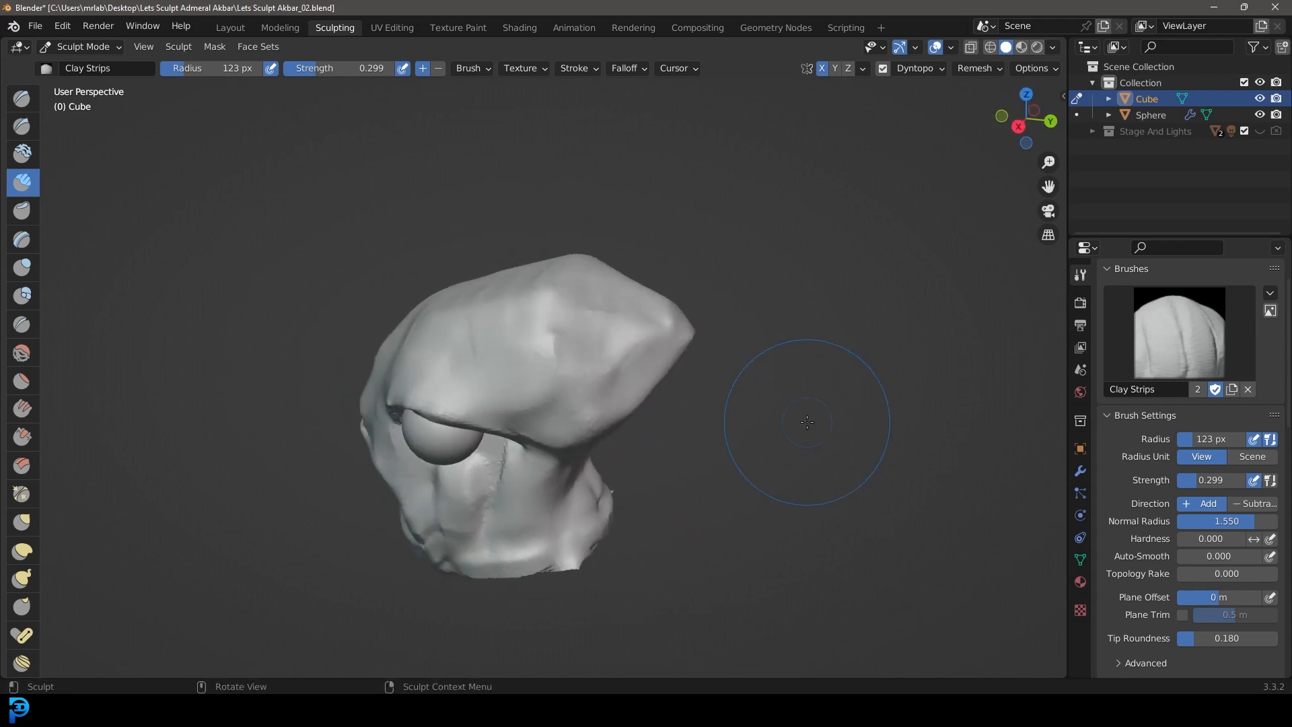
Step: View the head in profile from the right orthographic side and switch to the Grab brush
key(KP_3)
shift+middle_drag(659, 391, 795, 349)
scroll(800, 363, up, 2)
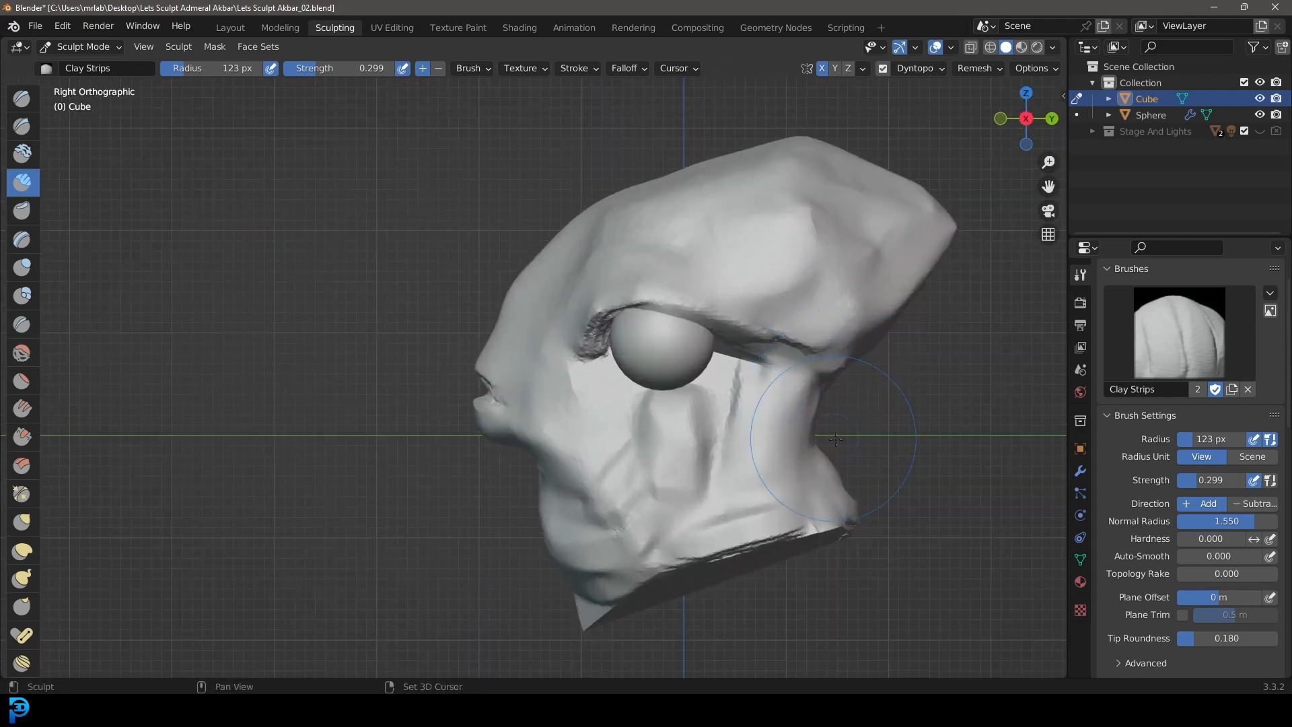
shift+middle_drag(842, 440, 699, 446)
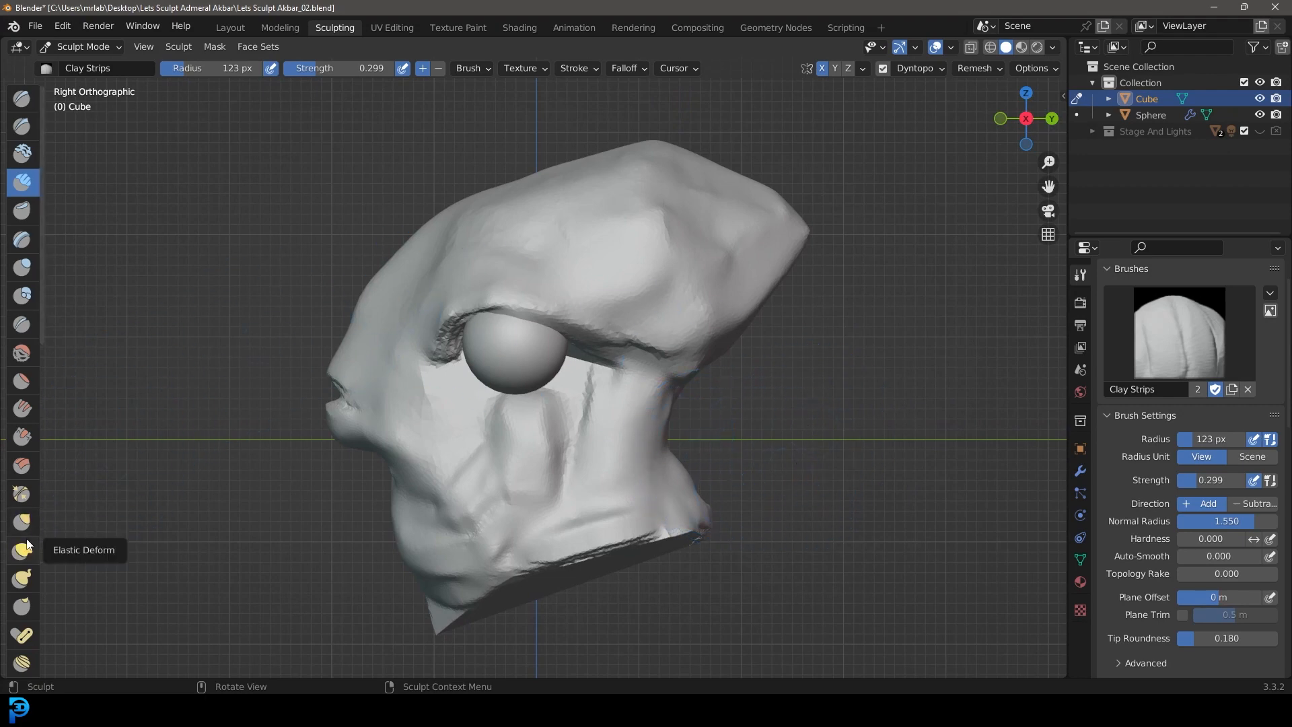
click(33, 520)
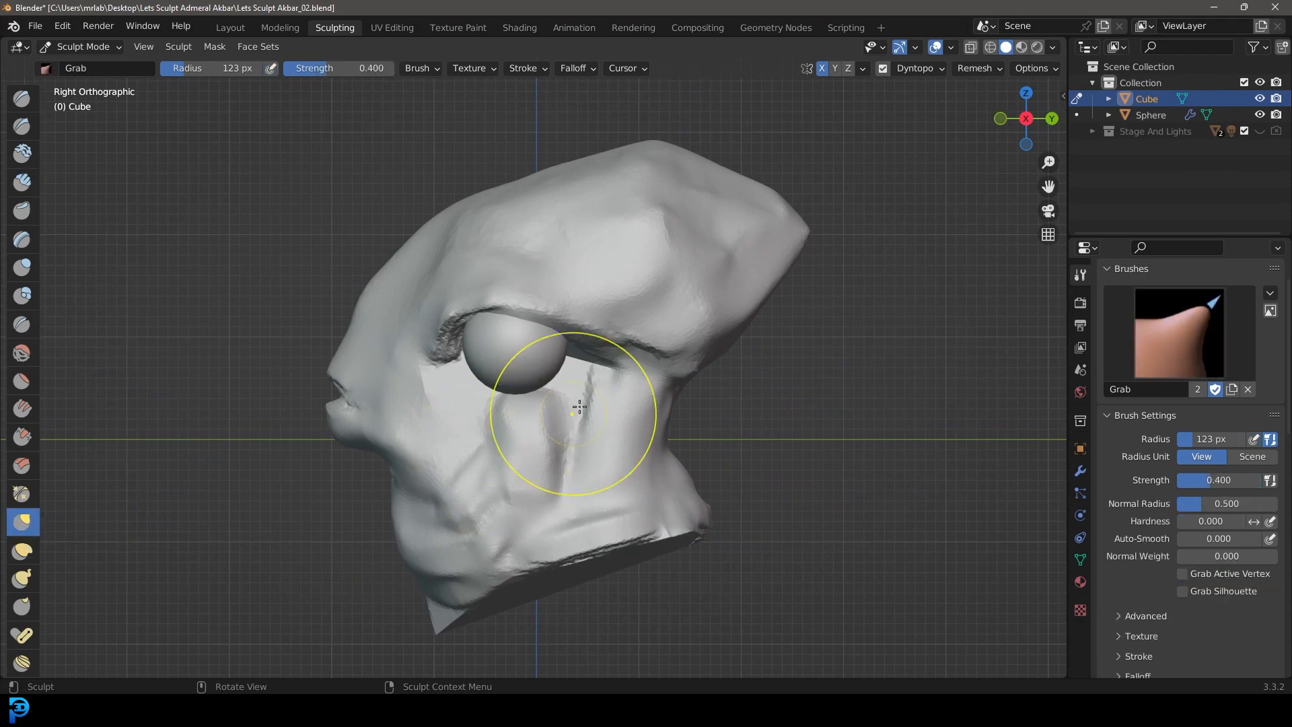
shift+middle_drag(547, 408, 571, 377)
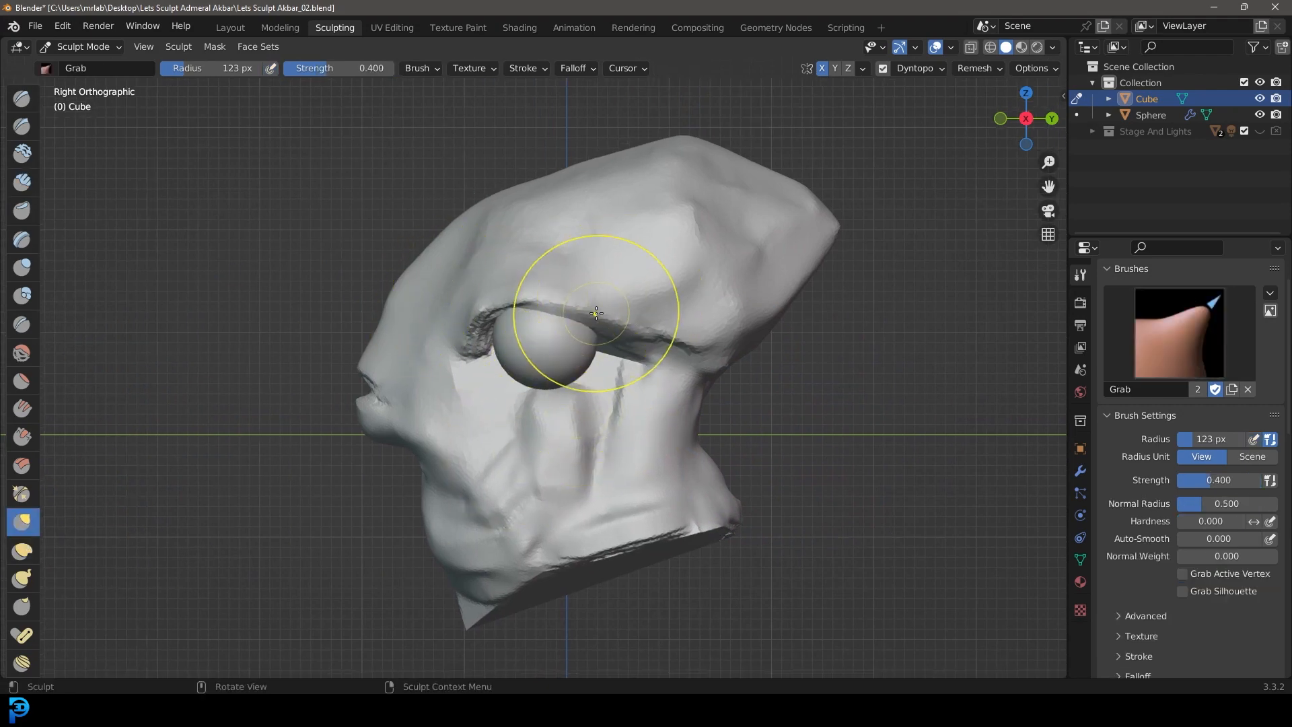
Step: Enlarge the Grab radius to 167 px and pull the front part of the brow back toward the eyeball
key(f)
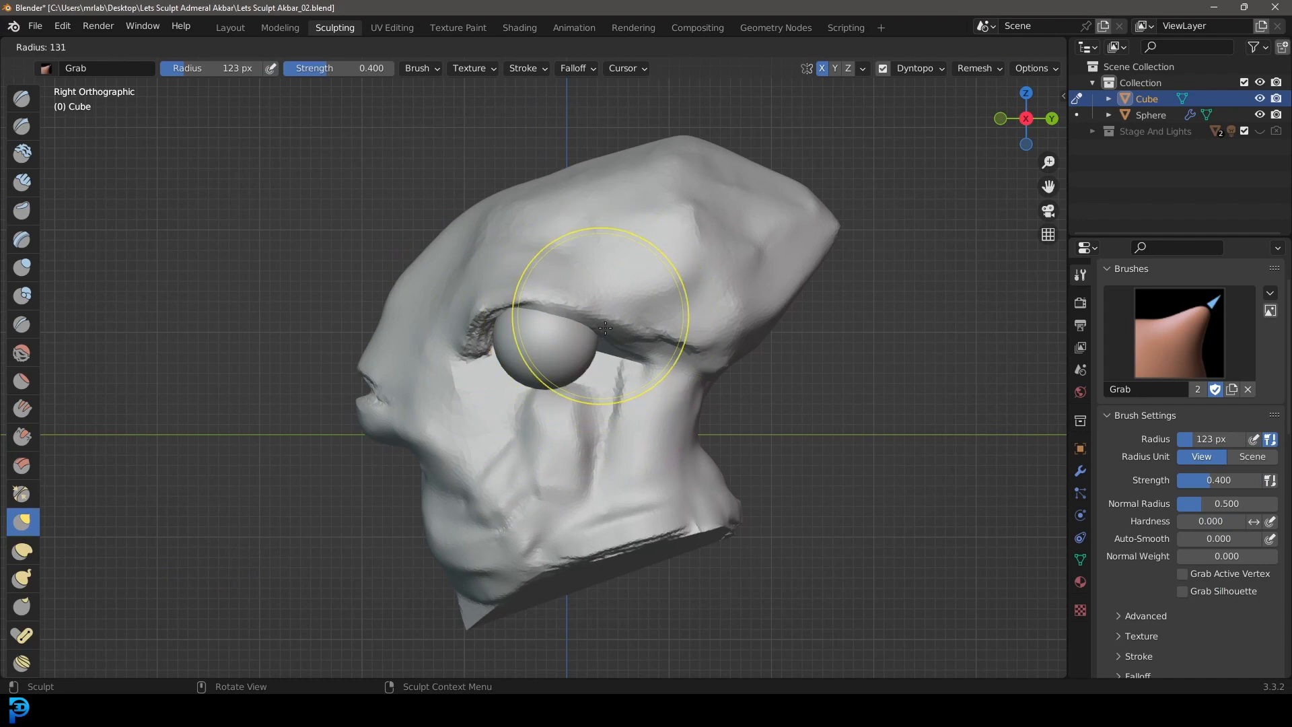
click(593, 314)
scroll(567, 369, up, 3)
mouse_move(456, 358)
shift+middle_down()
mouse_move(568, 369)
mouse_move(598, 399)
mouse_move(465, 421)
shift+middle_up()
key(f)
click(455, 371)
drag(456, 371, 488, 375)
drag(456, 296, 508, 300)
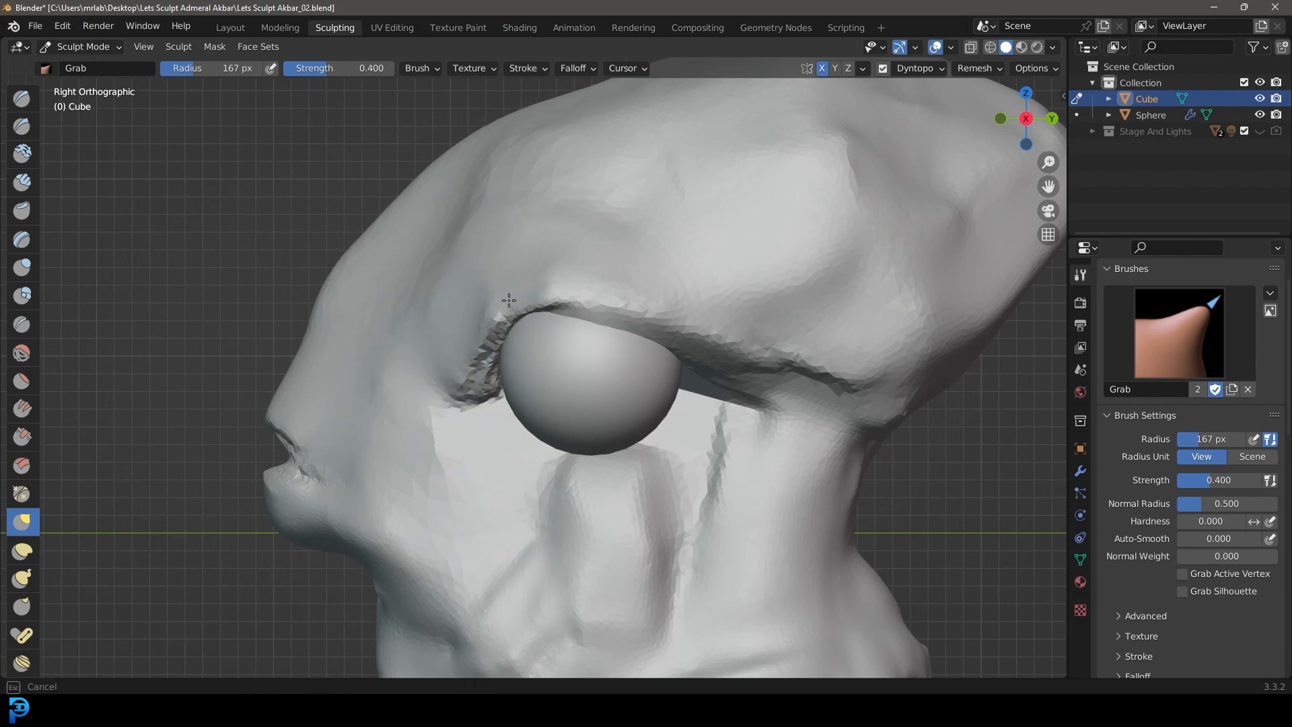
Step: Pull the front and upper rim of the brow closer around the eyeball with the Grab brush
middle_drag(640, 332, 651, 246)
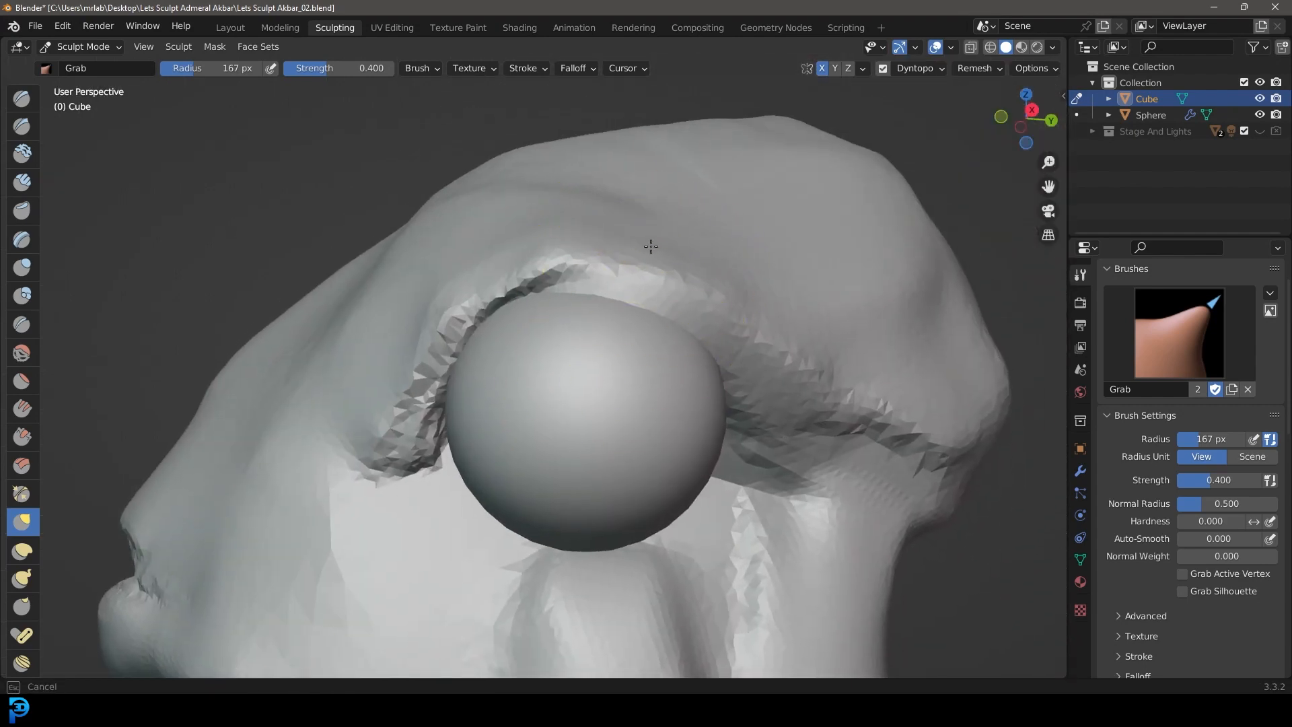
drag(527, 219, 539, 245)
drag(448, 225, 465, 245)
drag(411, 286, 458, 316)
drag(402, 439, 423, 463)
drag(581, 252, 584, 264)
drag(640, 262, 634, 278)
Step: Nudge the rear section of the upper eyelid and the brow above it to follow the eyeball's curve
drag(817, 375, 803, 393)
drag(731, 299, 721, 315)
middle_drag(617, 229, 634, 249)
drag(634, 250, 628, 265)
middle_drag(640, 325, 686, 274)
drag(792, 209, 799, 203)
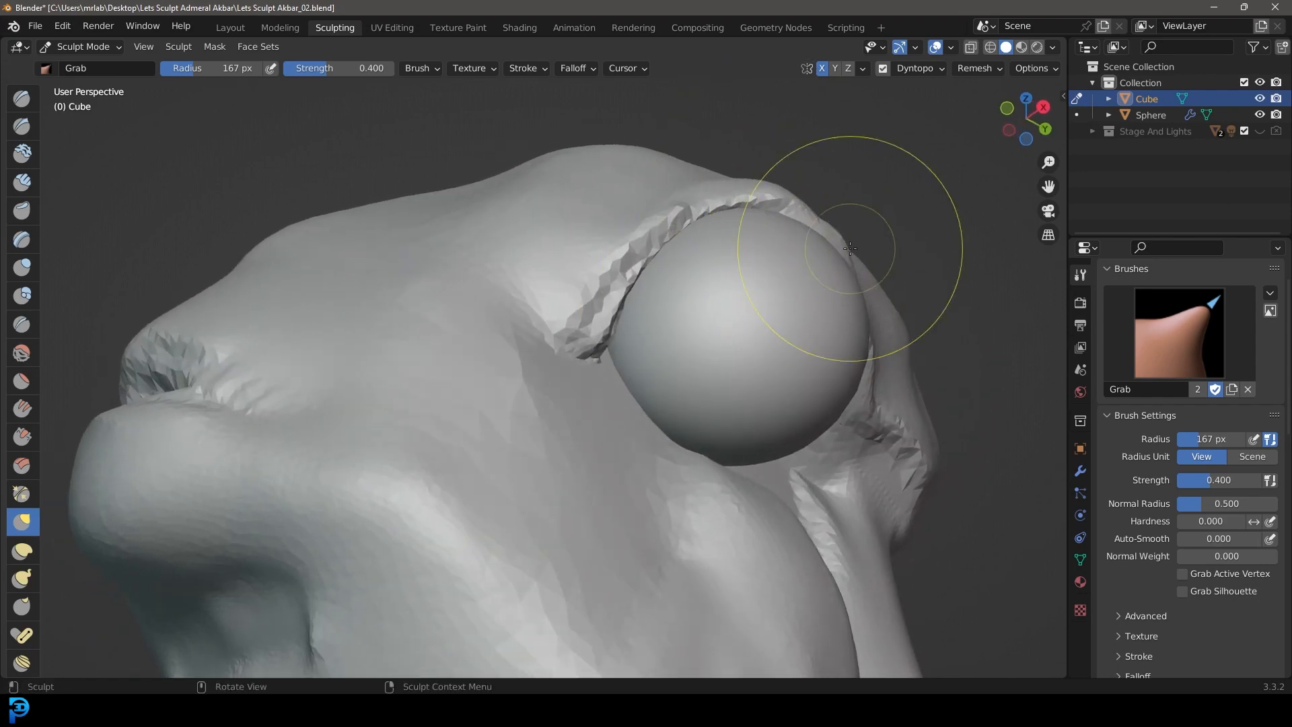
Step: Reshape the forehead profile above the snout and the crown of the skull with Grab strokes
mouse_move(879, 299)
middle_down()
mouse_move(672, 303)
mouse_move(725, 316)
middle_up()
scroll(328, 299, up, 2)
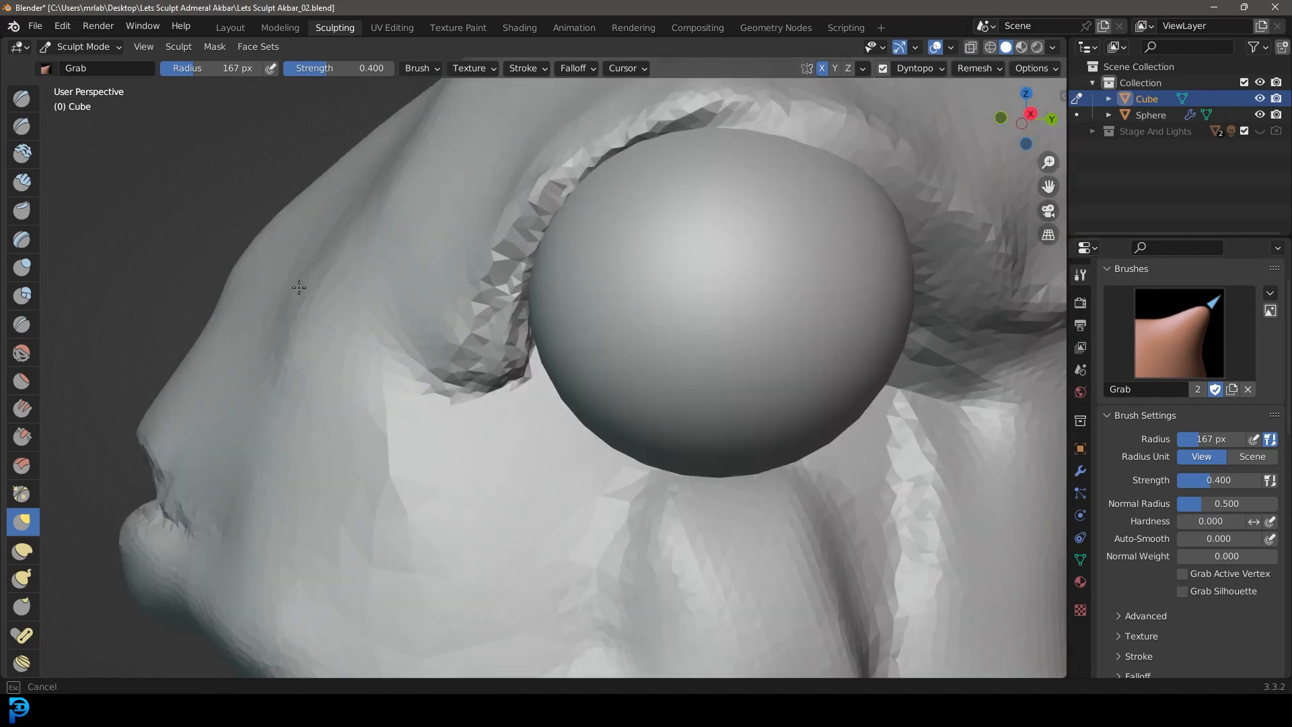
drag(294, 276, 288, 267)
scroll(407, 392, down, 6)
mouse_move(495, 419)
middle_down()
mouse_move(551, 439)
mouse_move(647, 437)
mouse_move(491, 434)
mouse_move(507, 398)
mouse_move(541, 494)
middle_up()
scroll(580, 176, up, 2)
middle_drag(585, 139, 707, 231)
mouse_move(642, 192)
middle_down()
mouse_move(669, 256)
mouse_move(757, 296)
middle_up()
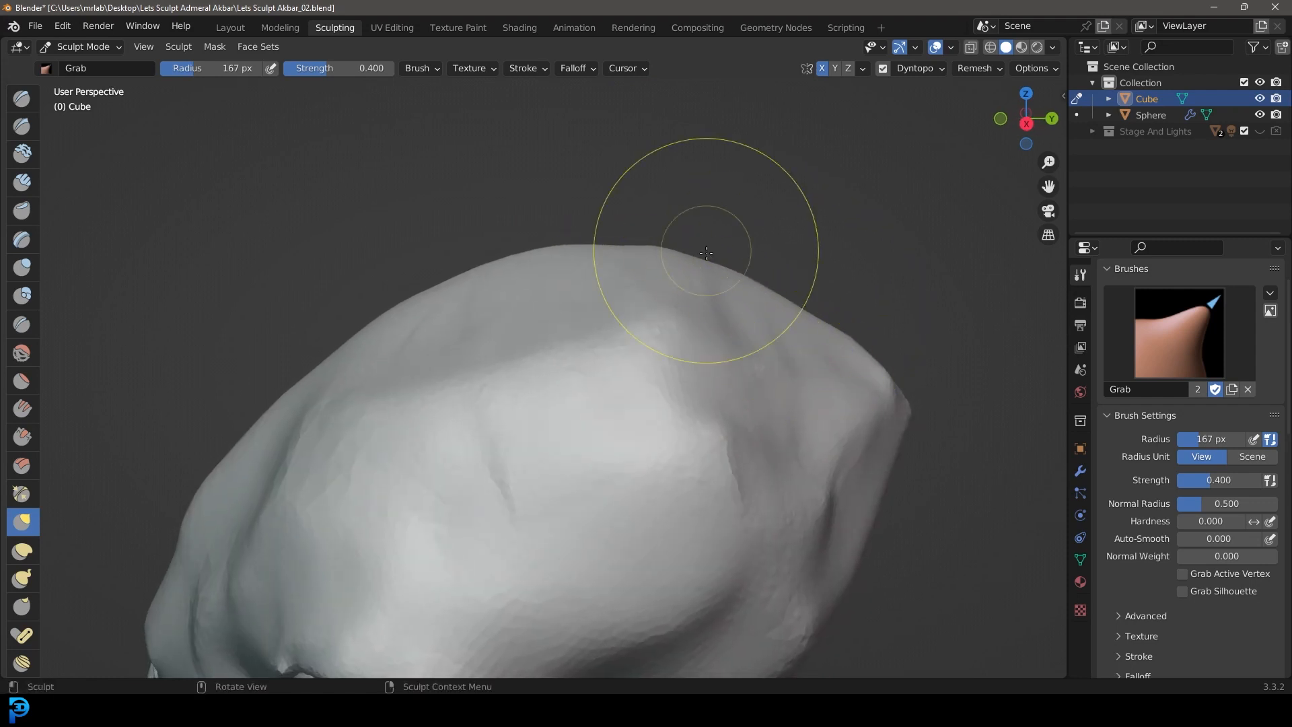
Step: Enlarge the Grab radius to 194 px and adjust the width of the lower jaw and neck sides
scroll(753, 296, down, 6)
mouse_move(757, 299)
middle_down()
mouse_move(928, 275)
mouse_move(754, 296)
mouse_move(814, 289)
middle_up()
scroll(626, 511, up, 6)
mouse_move(864, 442)
mouse_down()
mouse_move(872, 372)
mouse_move(885, 478)
mouse_move(814, 502)
mouse_up()
middle_drag(813, 502, 781, 457)
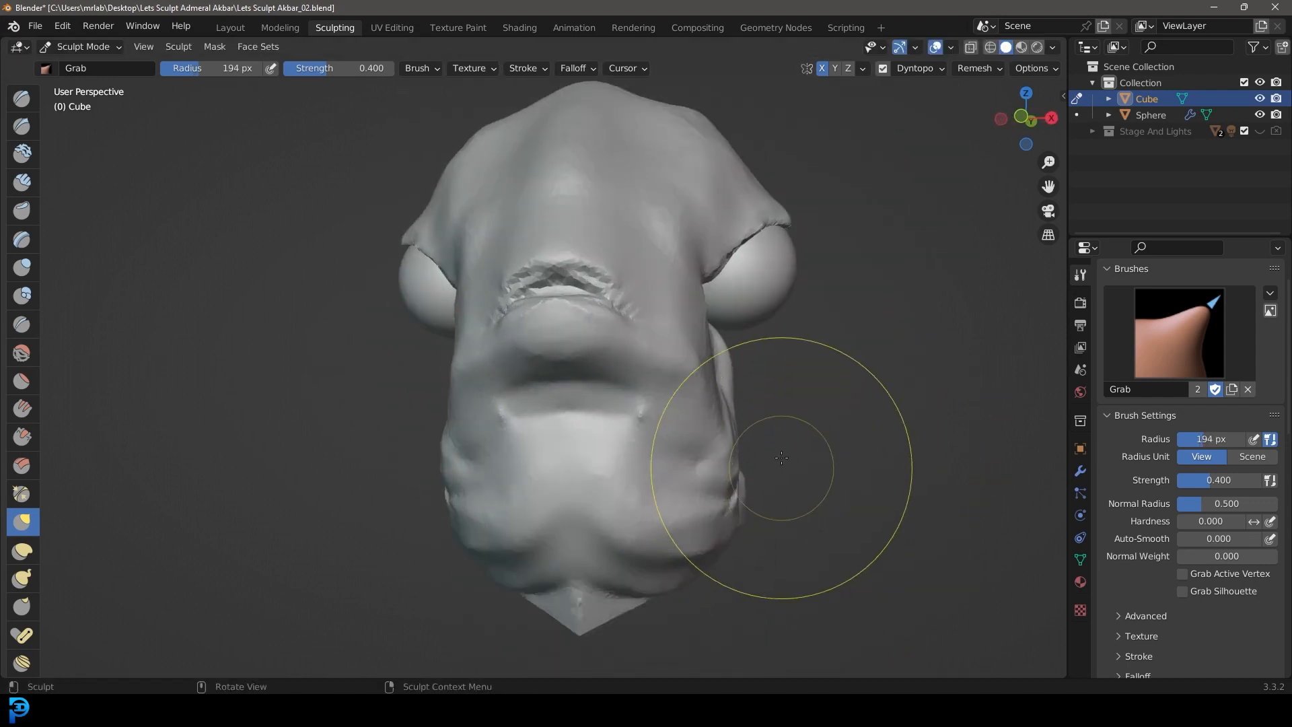
drag(732, 462, 719, 450)
middle_drag(731, 455, 747, 511)
Step: Reduce the Grab radius to 149 px and adjust the front of the face, checking the overall form
scroll(747, 471, down, 2)
key(f)
click(608, 361)
mouse_move(608, 360)
middle_down()
mouse_move(571, 357)
mouse_move(524, 430)
mouse_move(632, 421)
middle_up()
scroll(568, 360, down, 2)
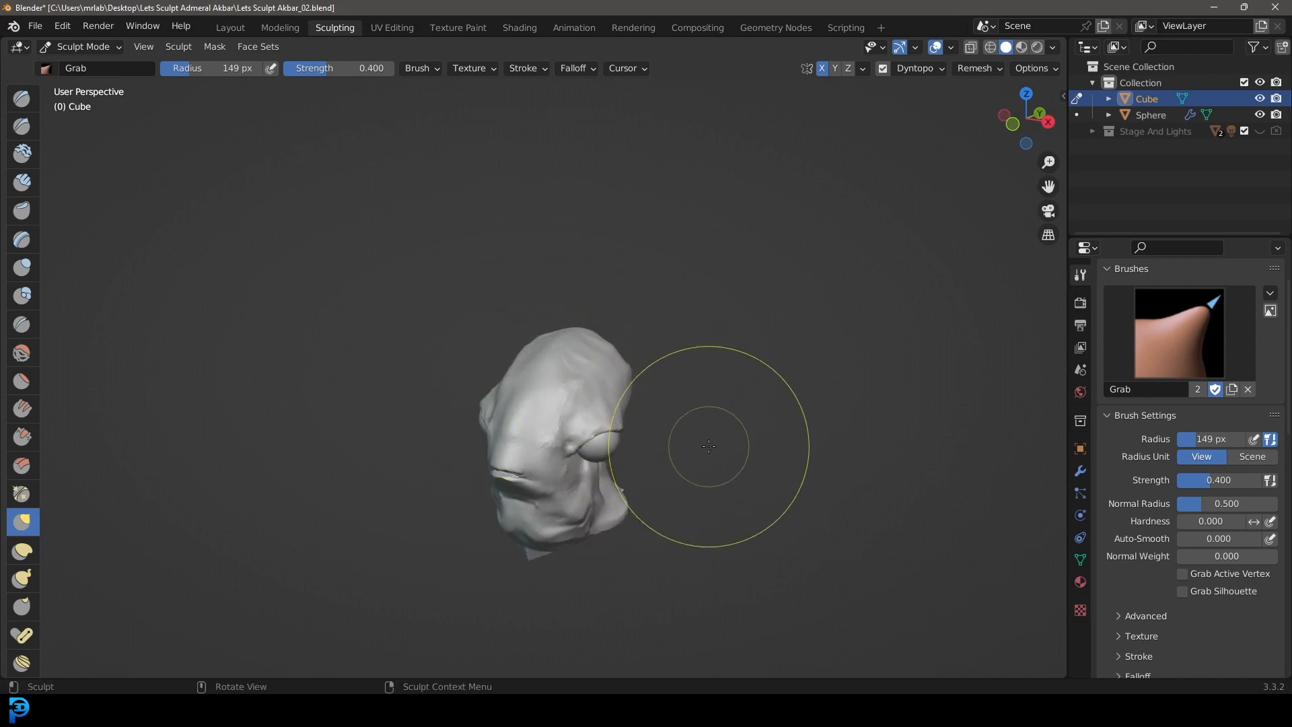
scroll(708, 446, up, 2)
shift+middle_drag(708, 446, 707, 324)
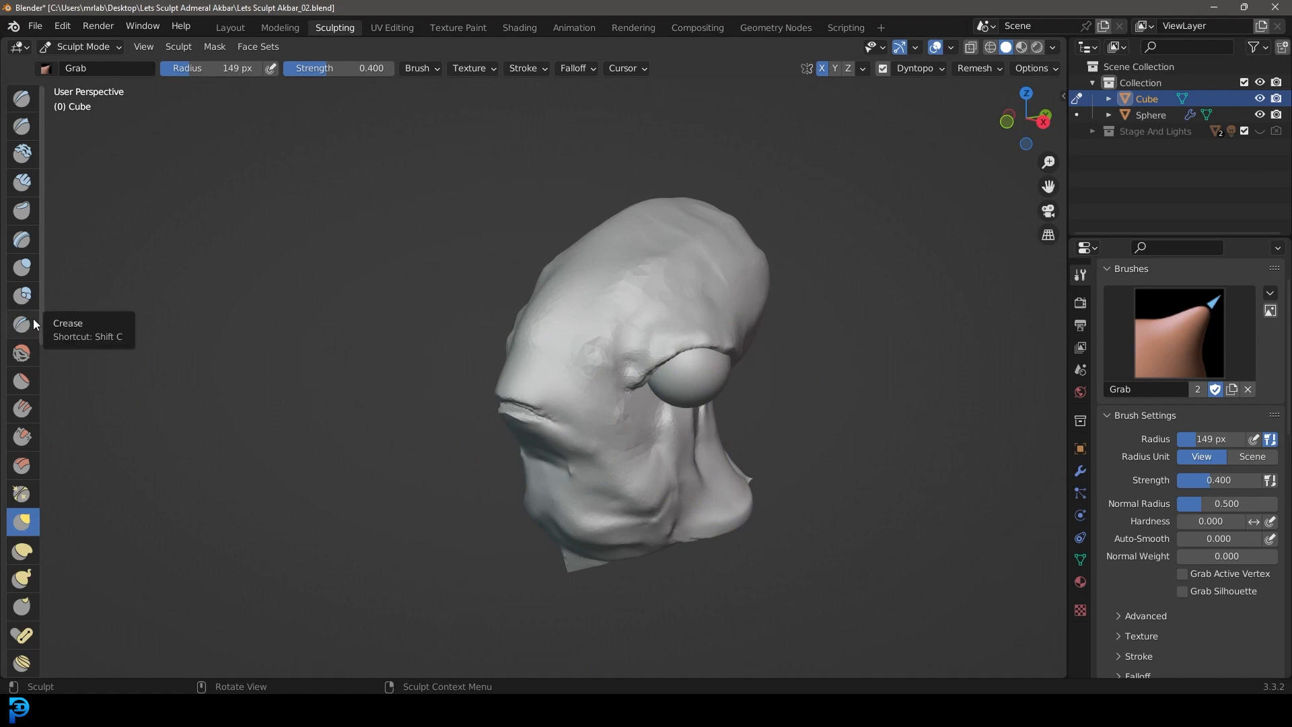
Step: Switch to the Crease brush at 52 px radius and 0.340 strength and work the area ahead of the upper eyelid
click(33, 323)
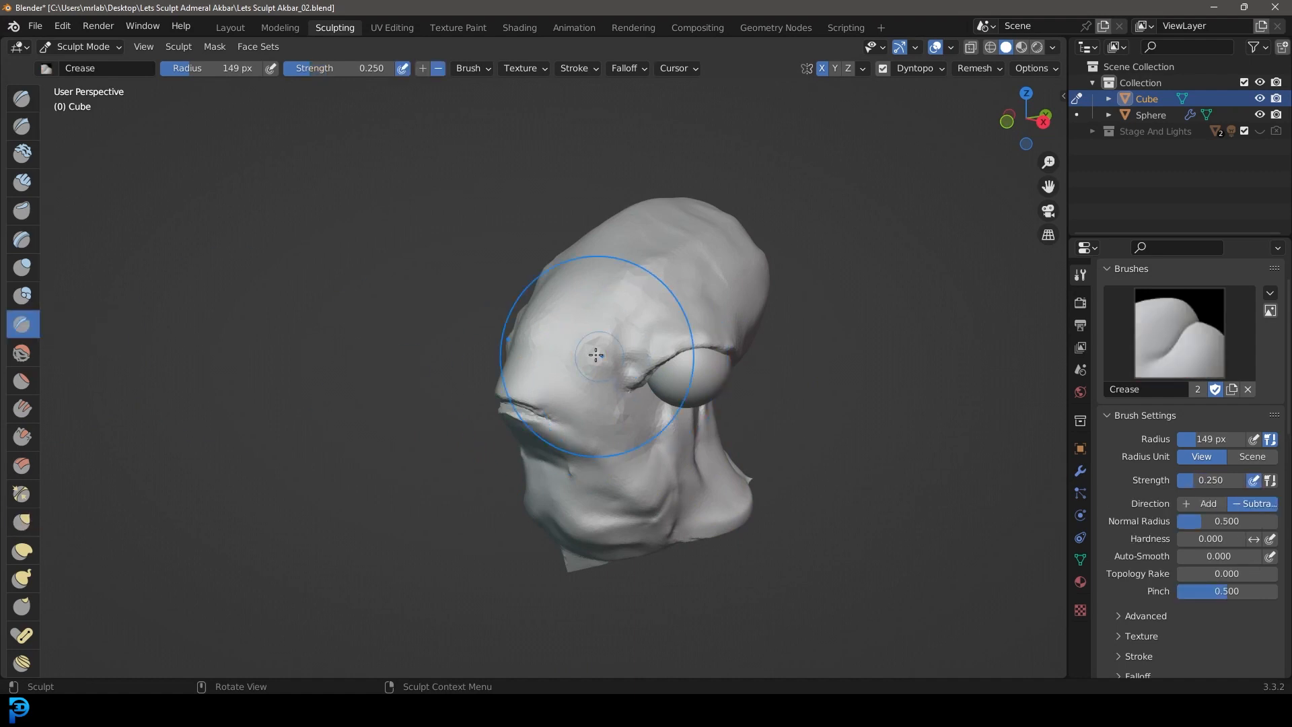
key(f)
click(504, 332)
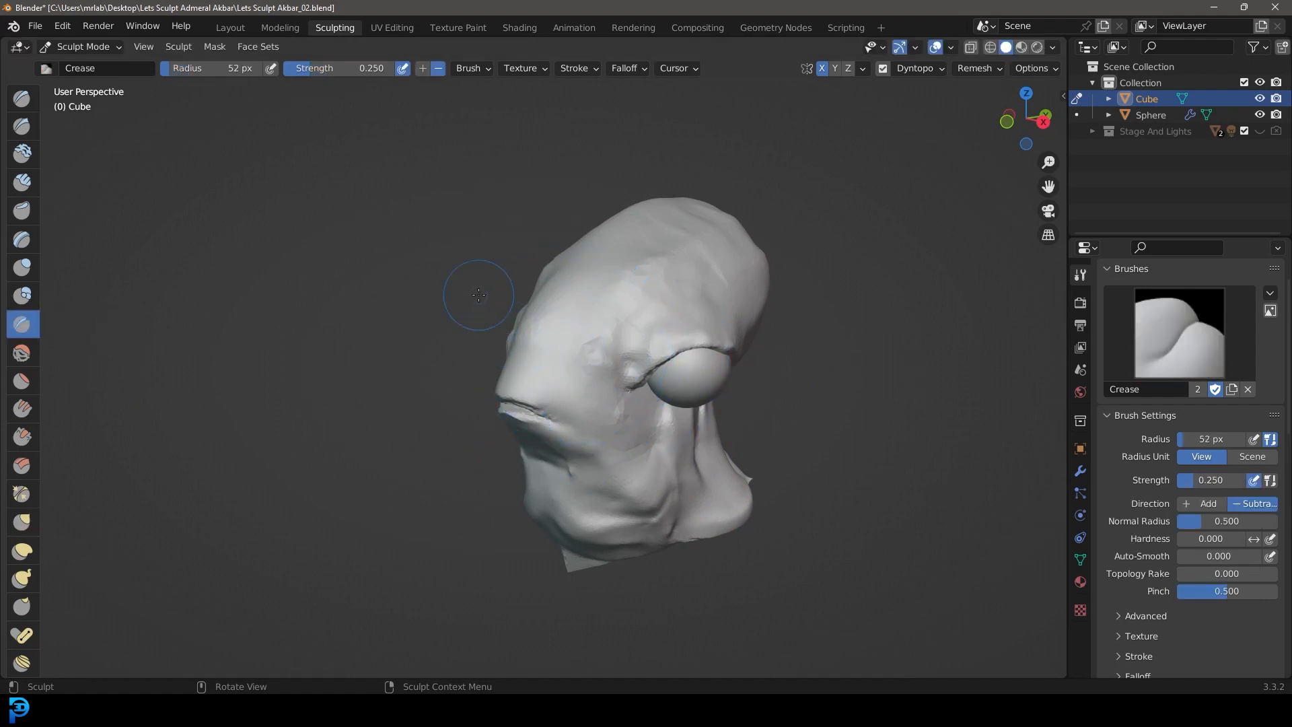
scroll(691, 374, up, 8)
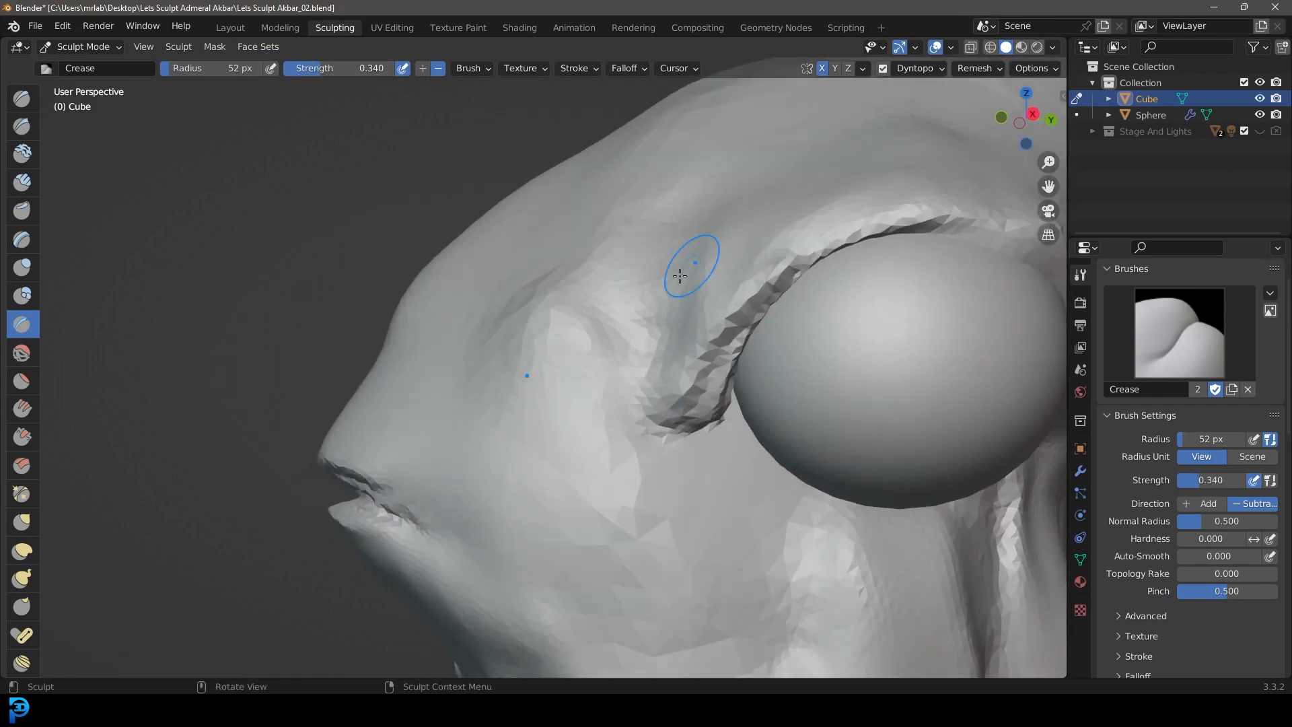
mouse_move(679, 276)
middle_down()
mouse_move(706, 332)
mouse_move(653, 413)
middle_up()
drag(610, 477, 633, 382)
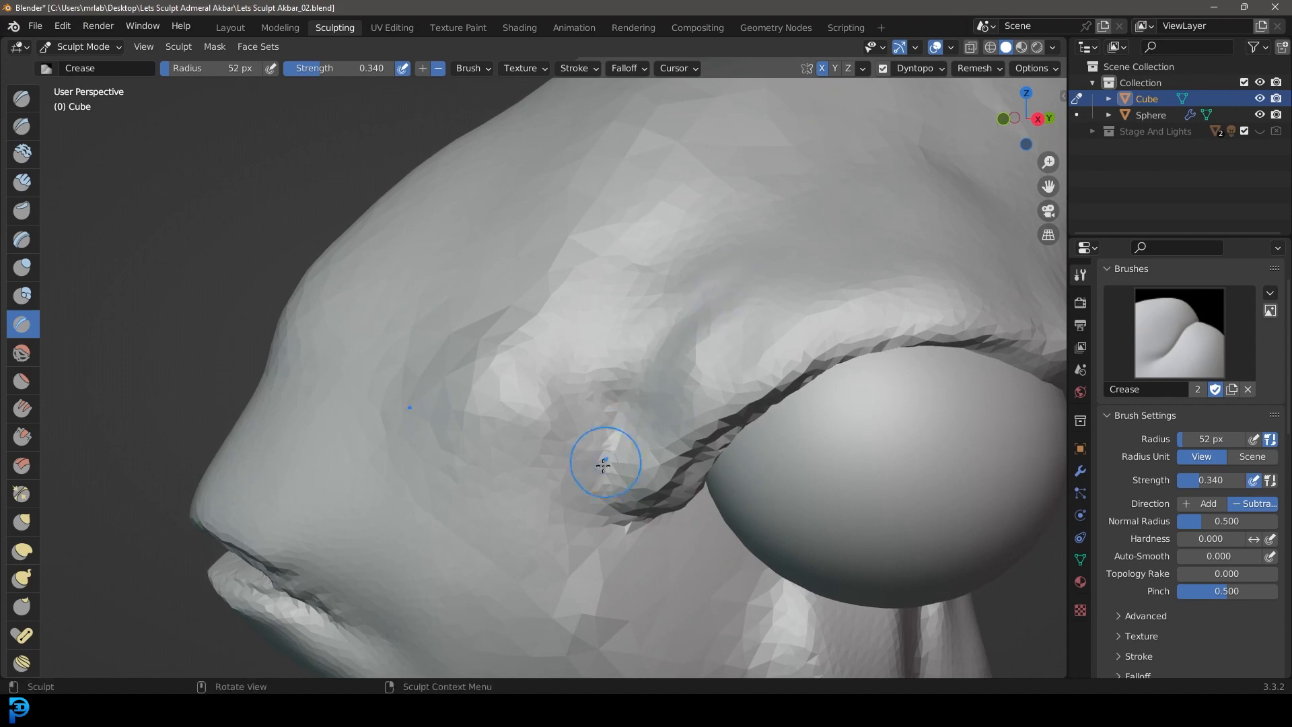
Step: Carve a crease along the front edge of the upper eyelid down to the eye's front corner
drag(648, 348, 684, 279)
scroll(692, 335, down, 6)
mouse_move(692, 334)
middle_down()
mouse_move(629, 345)
mouse_move(706, 350)
middle_up()
scroll(673, 390, up, 6)
middle_drag(656, 417, 625, 451)
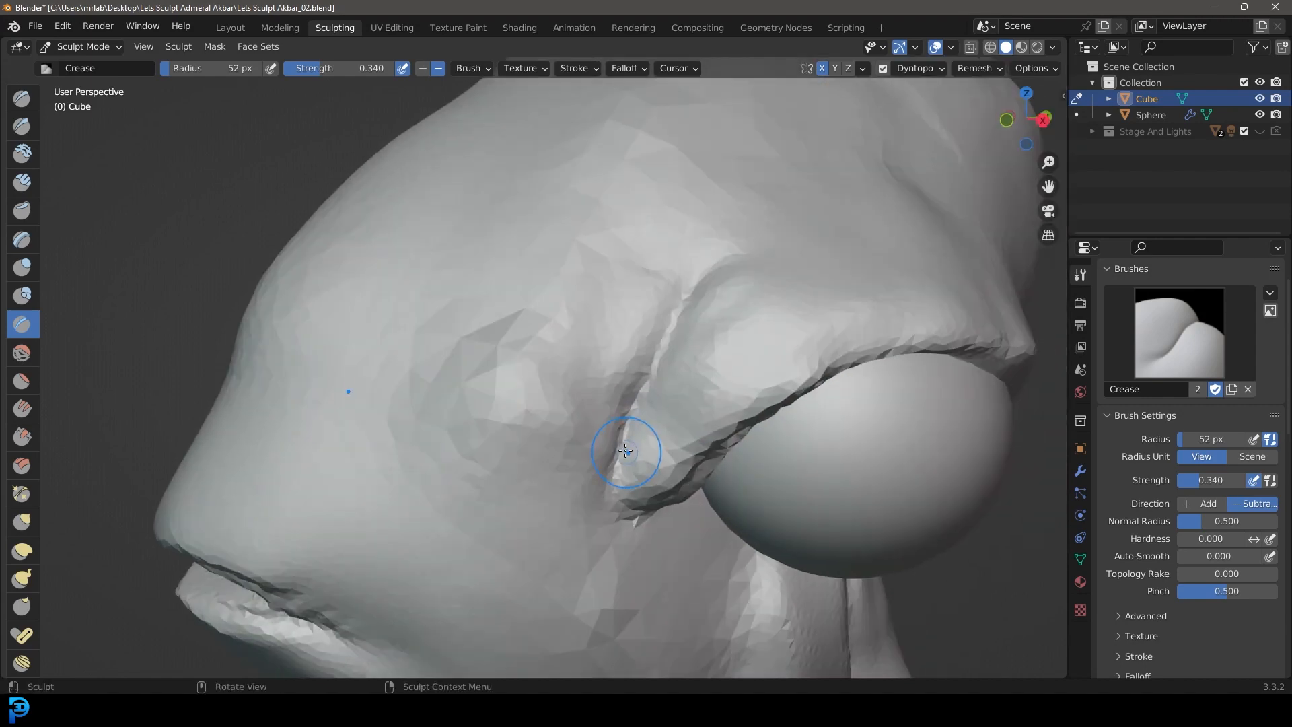
Step: Carve a crease down the rear edge of the upper eyelid toward the eye's rear corner
scroll(867, 272, down, 3)
shift+middle_drag(874, 288, 711, 296)
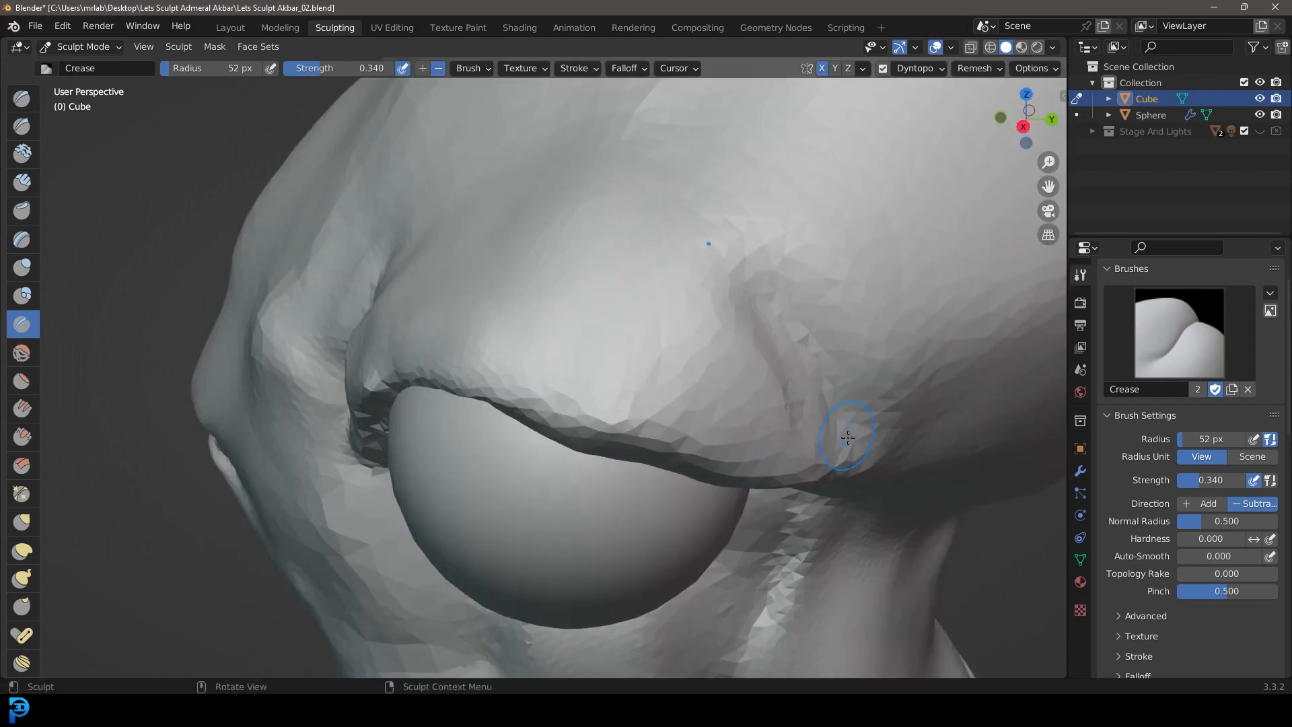
scroll(774, 316, down, 2)
scroll(747, 352, up, 1)
mouse_move(770, 308)
middle_down()
mouse_move(767, 342)
mouse_move(689, 300)
middle_up()
Step: Deepen the rear eyelid crease and extend it up over the lid to separate it from the skull
scroll(707, 340, down, 2)
scroll(740, 357, up, 2)
drag(761, 372, 760, 370)
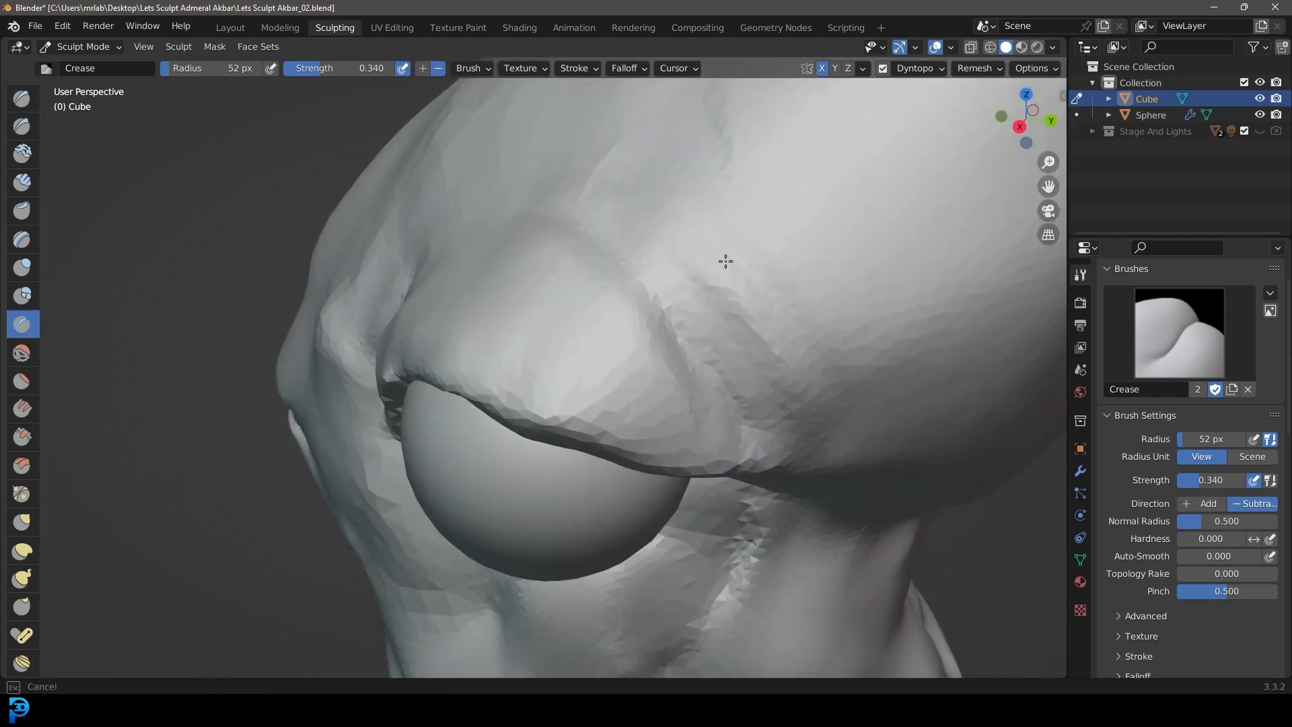
drag(735, 490, 629, 240)
scroll(660, 269, down, 6)
mouse_move(720, 329)
middle_down()
mouse_move(780, 309)
mouse_move(779, 296)
mouse_move(703, 288)
mouse_move(693, 310)
middle_up()
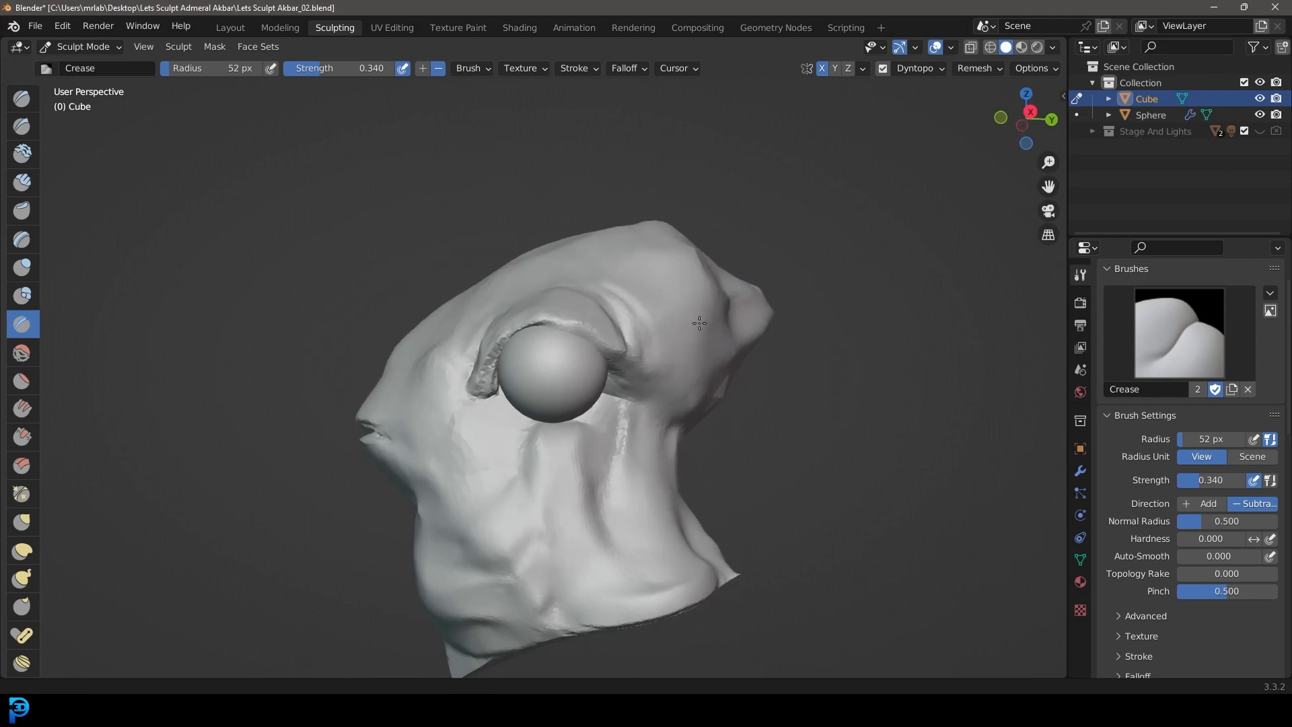
Step: Switch to Clay Strips at 0.743 strength and lay a curved lower eyelid strip beneath the eyeball
scroll(691, 314, up, 4)
middle_drag(479, 328, 475, 377)
scroll(551, 364, up, 2)
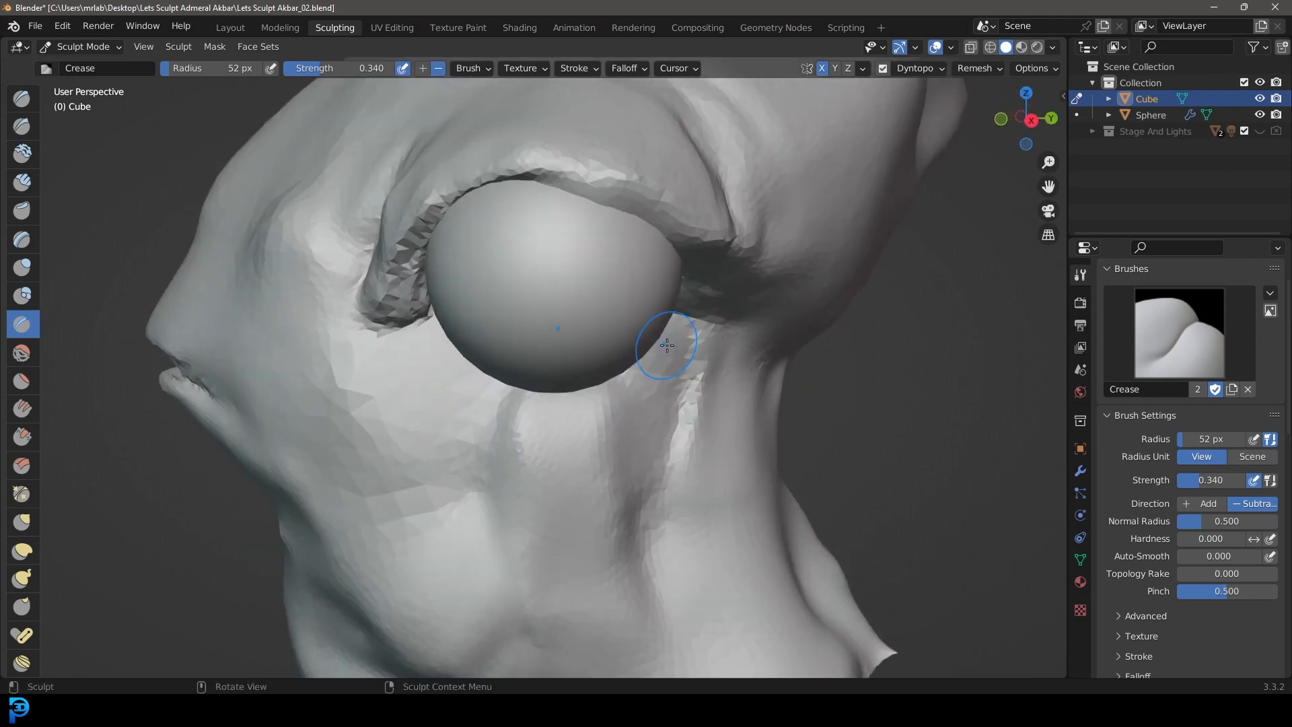
click(22, 181)
middle_drag(534, 341, 539, 361)
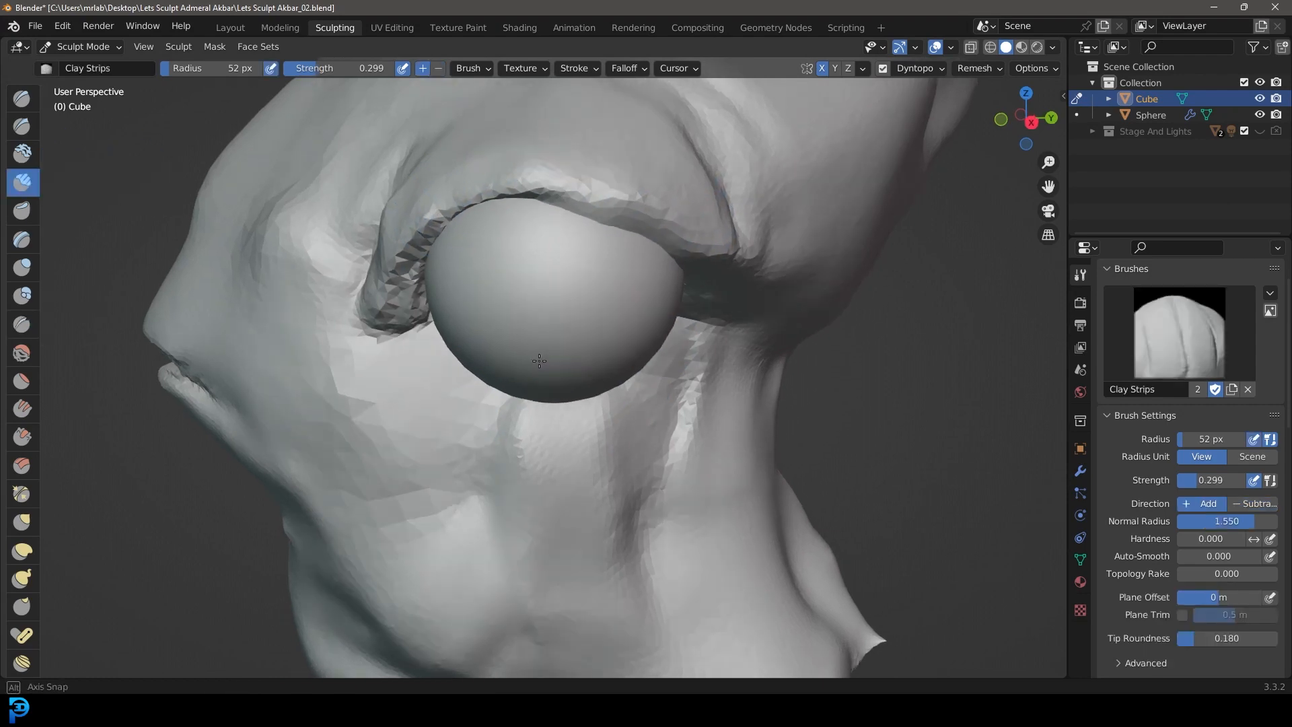
drag(321, 67, 367, 68)
mouse_move(767, 282)
middle_down()
mouse_move(779, 286)
mouse_move(709, 261)
middle_up()
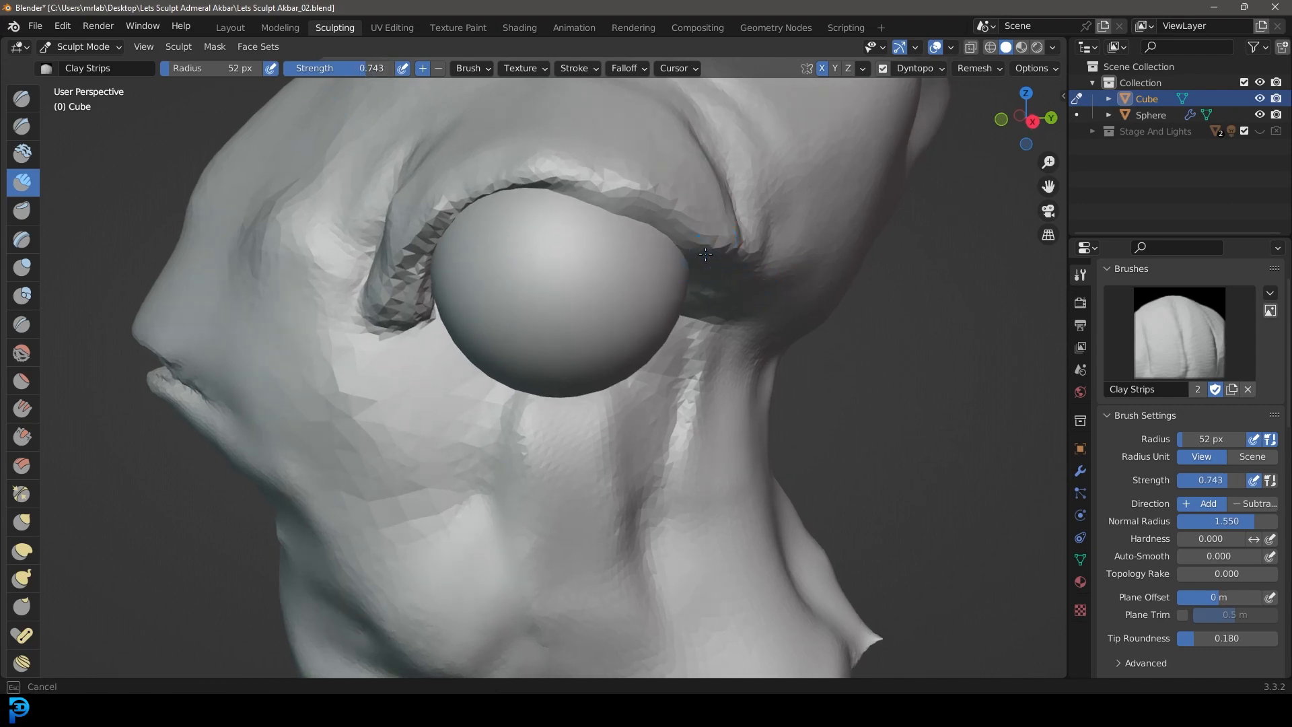
mouse_move(554, 411)
mouse_down()
mouse_move(463, 374)
mouse_move(591, 418)
mouse_move(703, 316)
mouse_move(614, 418)
mouse_move(438, 361)
mouse_move(516, 418)
mouse_move(470, 381)
mouse_move(680, 356)
mouse_move(637, 413)
mouse_move(471, 393)
mouse_move(636, 393)
mouse_move(706, 307)
mouse_move(457, 397)
mouse_move(707, 296)
mouse_move(568, 403)
mouse_move(432, 330)
mouse_move(484, 362)
mouse_up()
scroll(484, 362, down, 6)
Step: Build up the lower eyelid rim with further clay strips from the front corner to the rear corner
mouse_move(485, 362)
middle_down()
mouse_move(518, 360)
mouse_move(437, 363)
mouse_move(539, 375)
middle_up()
scroll(577, 381, up, 5)
mouse_move(618, 377)
middle_down()
mouse_move(645, 393)
mouse_move(614, 421)
middle_up()
scroll(619, 411, up, 1)
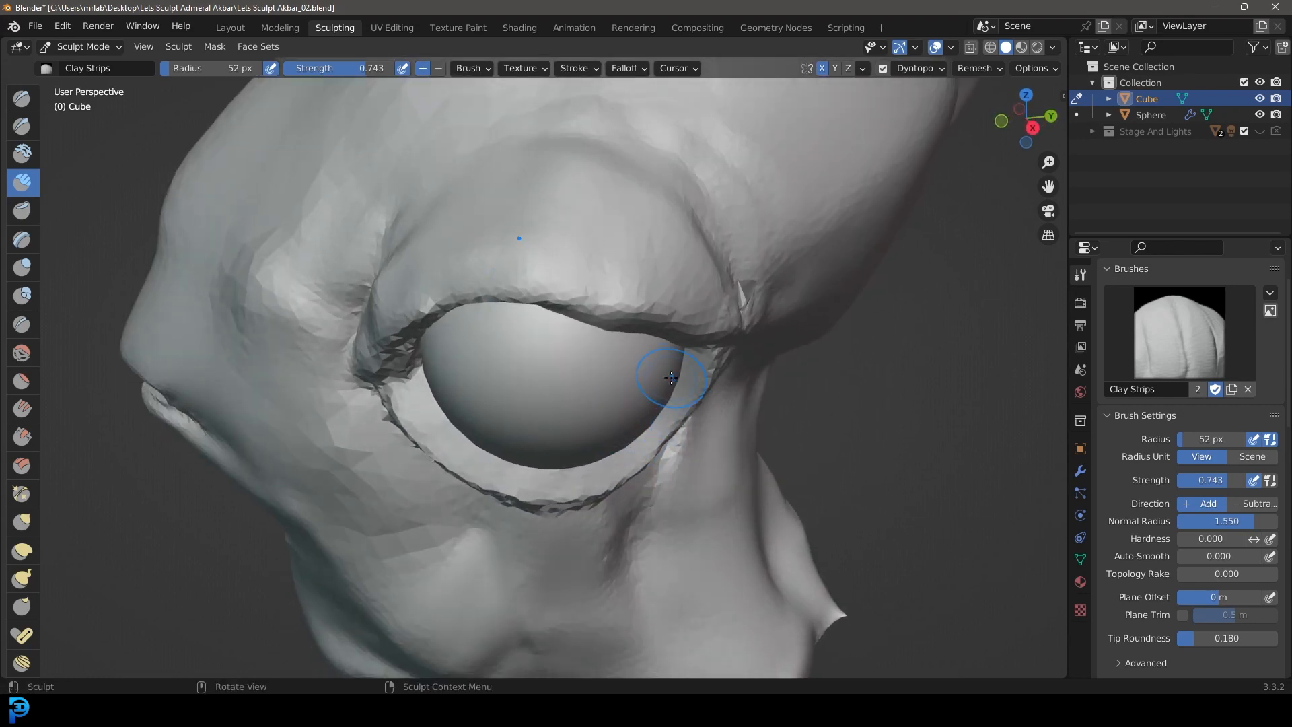
mouse_move(607, 431)
mouse_down()
mouse_move(446, 433)
mouse_move(512, 454)
mouse_up()
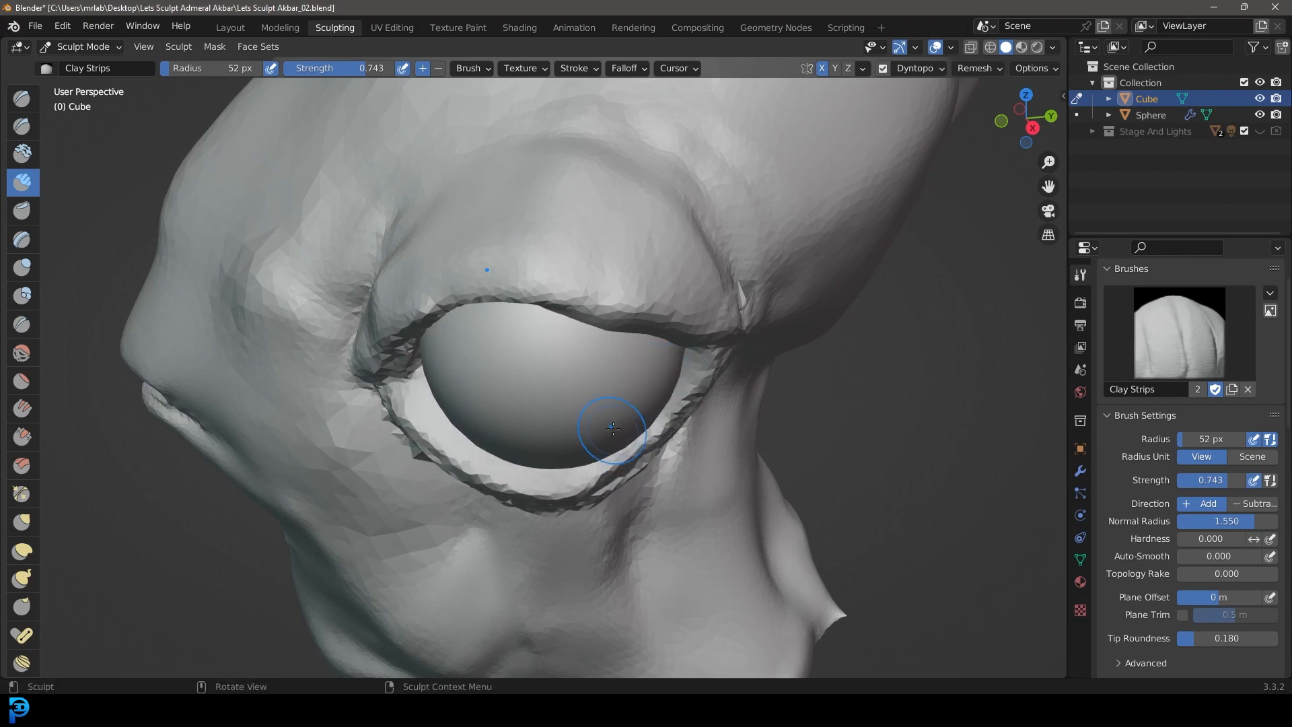
Step: Set Clay Strips to 34 px radius and 0.904 strength and layer narrow strips along the inside of the lower eyelid
key(f)
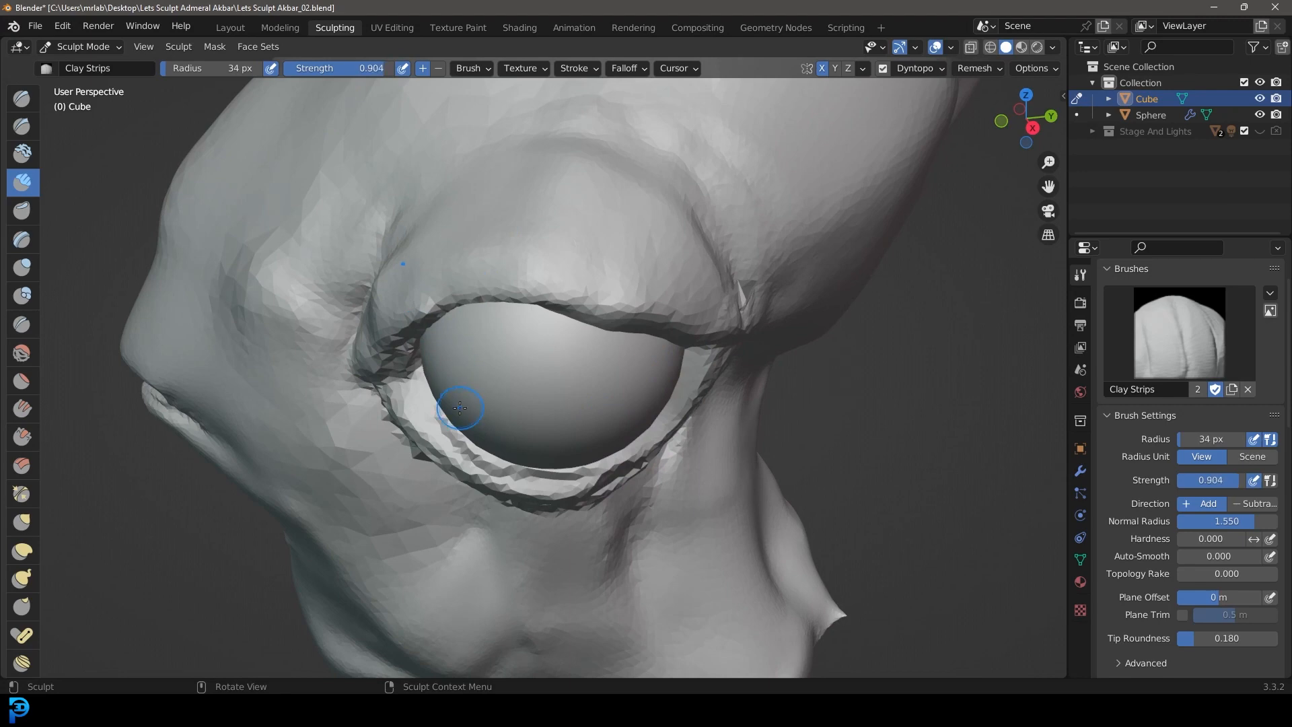
drag(460, 407, 456, 432)
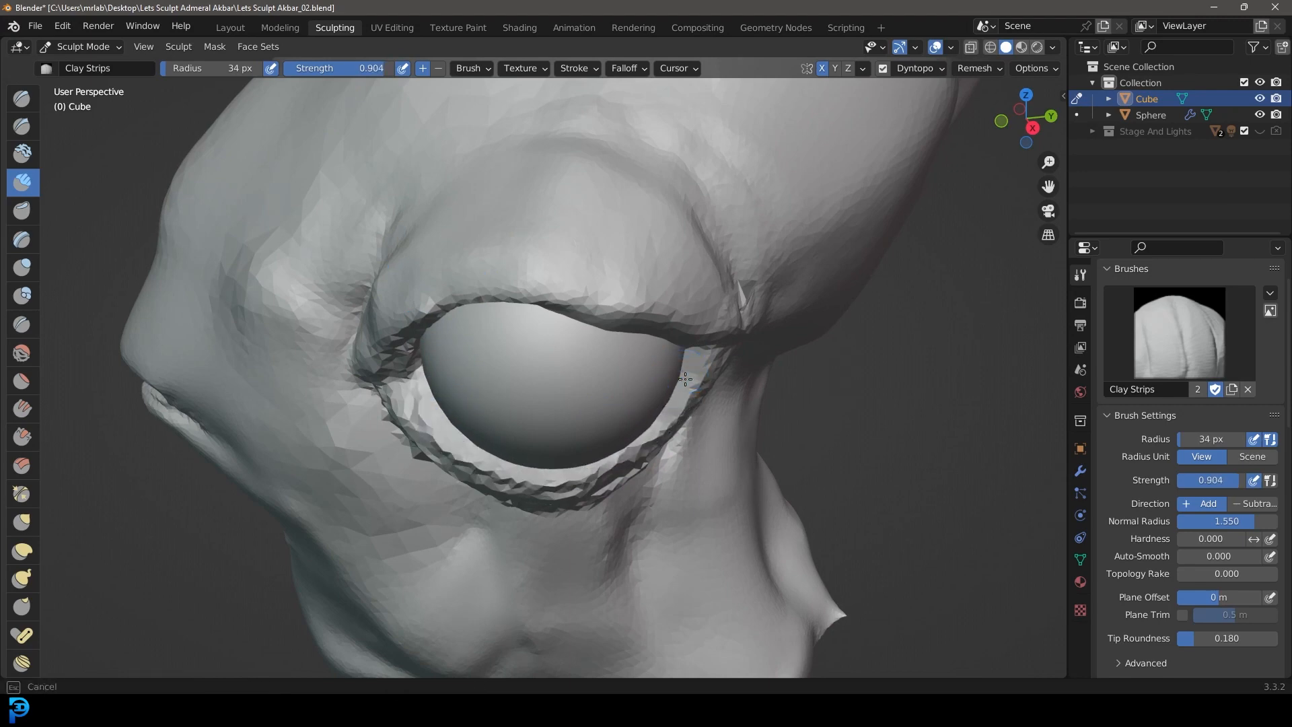
drag(432, 414, 418, 427)
scroll(562, 462, down, 3)
mouse_move(570, 462)
middle_down()
mouse_move(649, 463)
mouse_move(584, 434)
middle_up()
scroll(582, 427, up, 5)
mouse_move(482, 437)
middle_down()
mouse_move(474, 402)
mouse_move(465, 429)
middle_up()
mouse_move(705, 321)
mouse_down()
mouse_move(618, 425)
mouse_move(704, 307)
mouse_move(712, 326)
mouse_move(712, 308)
mouse_move(584, 425)
mouse_up()
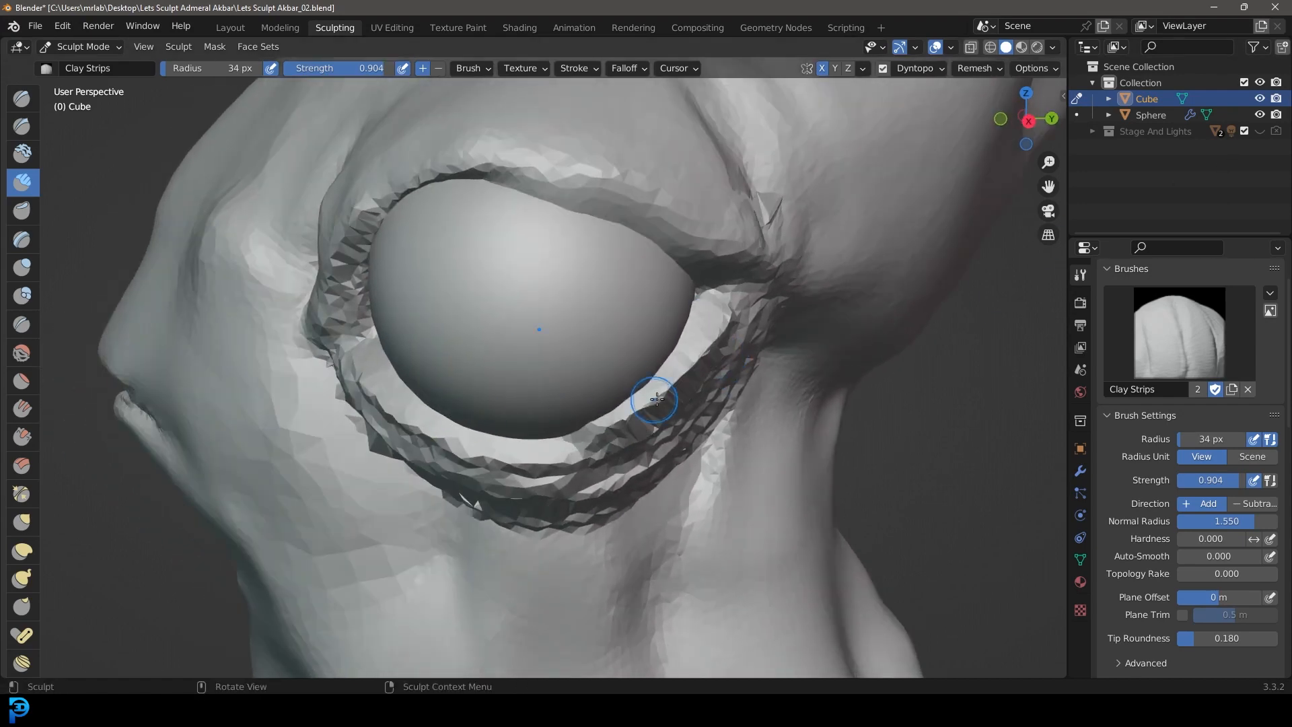
Step: Fill the gap between the lower eyelid and the eyeball with more narrow clay strips up to the rear corner
scroll(700, 357, down, 1)
middle_drag(716, 332, 723, 339)
scroll(722, 339, up, 2)
mouse_move(773, 303)
mouse_down()
mouse_move(532, 483)
mouse_move(767, 302)
mouse_move(578, 485)
mouse_move(773, 292)
mouse_move(573, 497)
mouse_move(599, 486)
mouse_up()
scroll(672, 417, down, 5)
mouse_move(673, 417)
middle_down()
mouse_move(692, 401)
mouse_move(692, 425)
mouse_move(678, 366)
mouse_move(697, 300)
middle_up()
scroll(692, 417, up, 3)
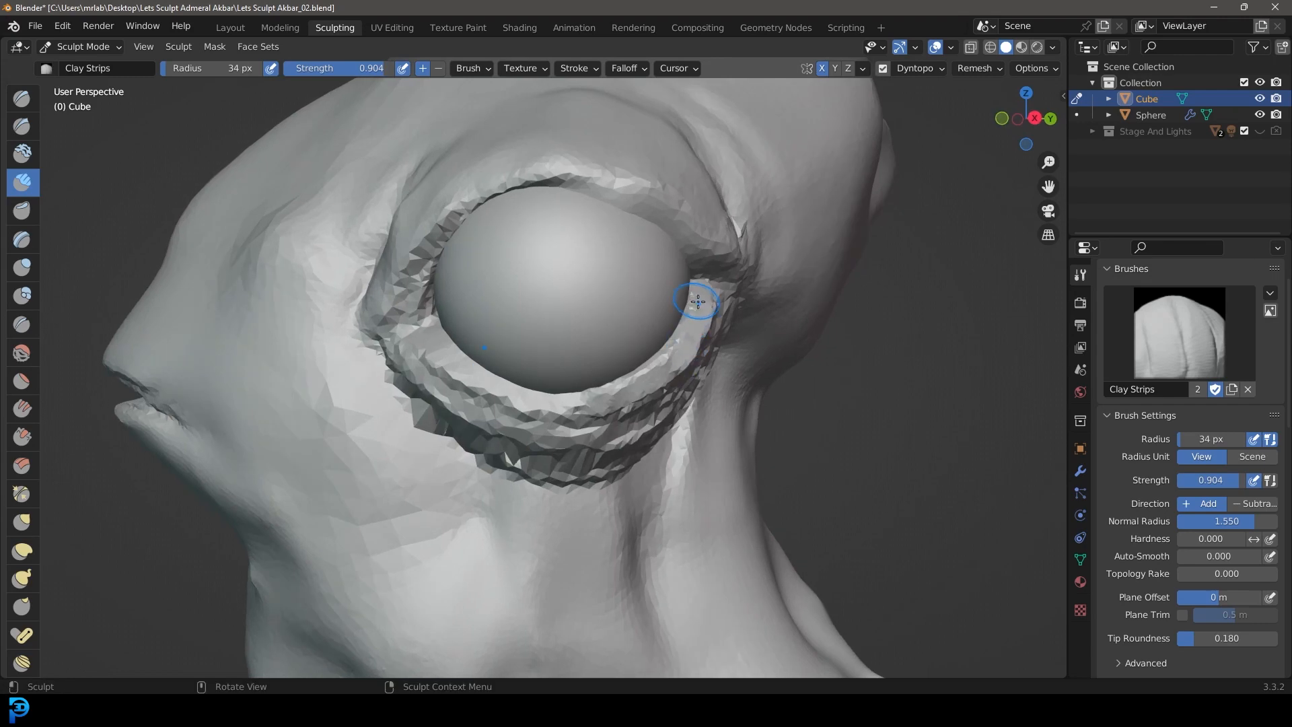
Step: Set the Clay Strips radius to 89 px and smooth the layered strips on the rear half of the lower eyelid
scroll(588, 390, down, 6)
middle_drag(588, 391, 555, 351)
scroll(555, 350, up, 5)
key(f)
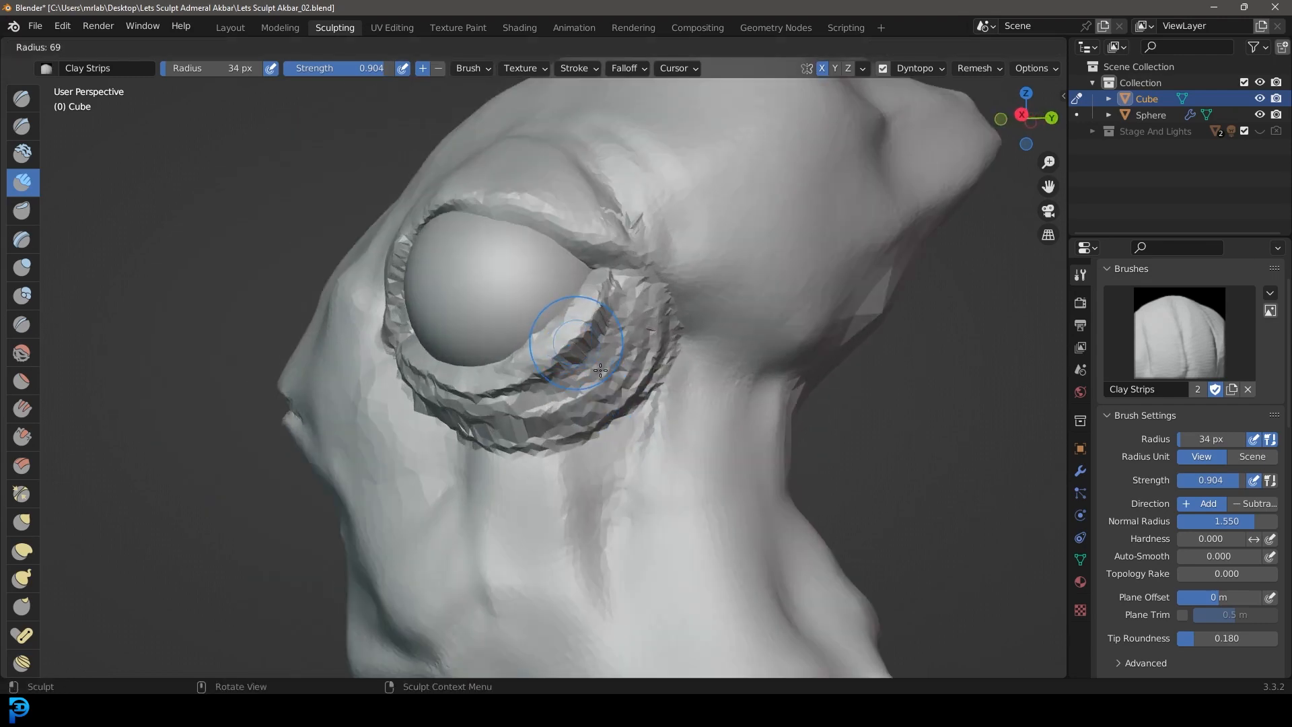
click(612, 387)
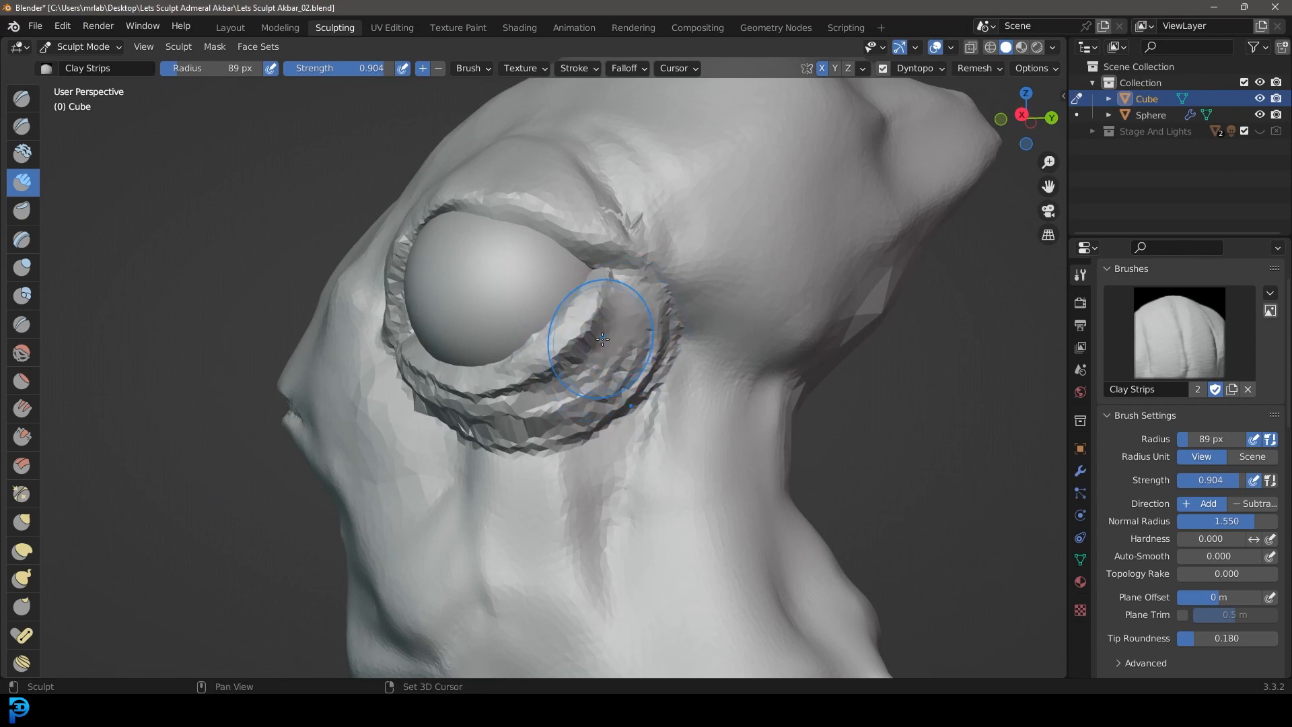
middle_drag(532, 399, 605, 343)
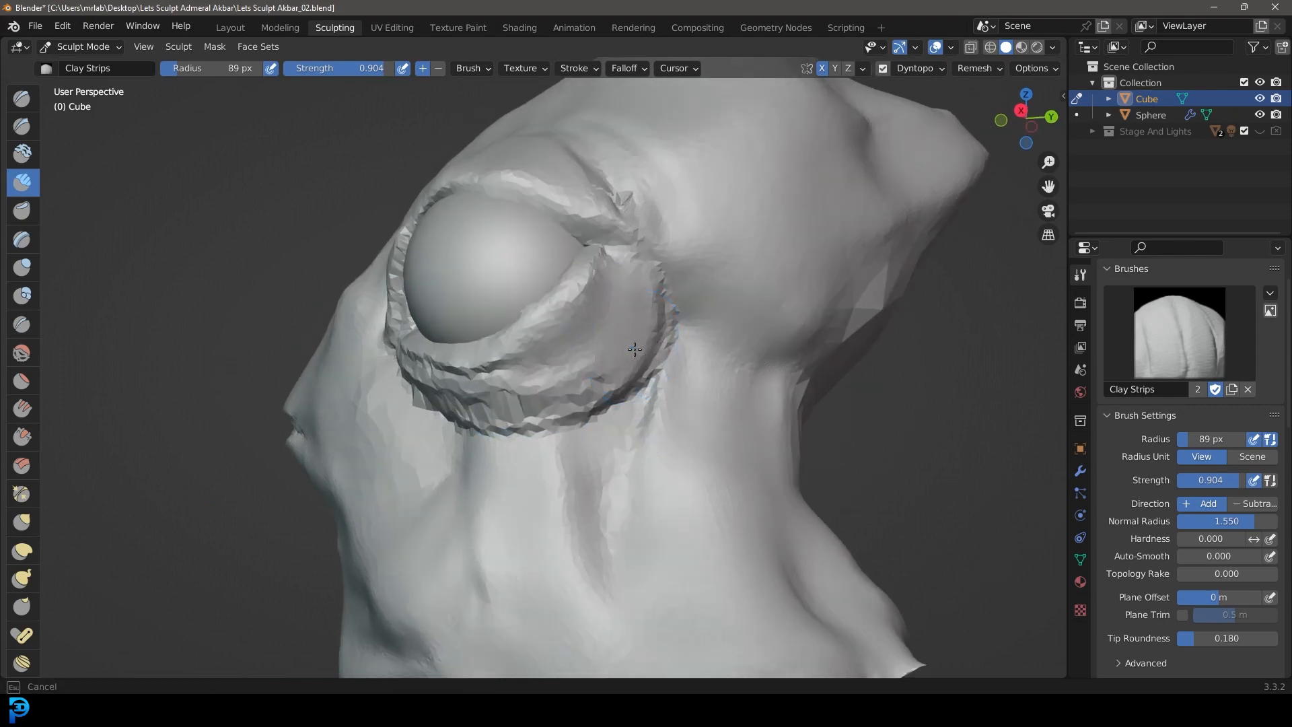
middle_drag(493, 397, 590, 410)
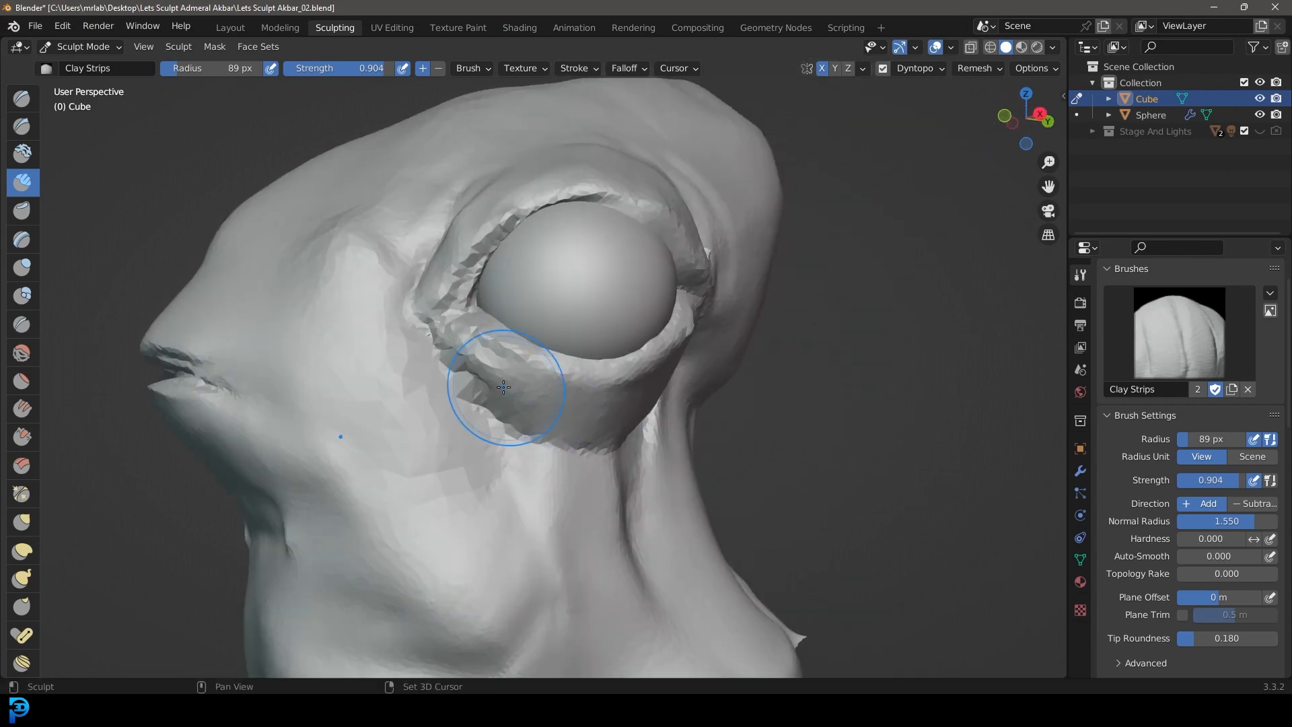
Step: Smooth the front half of the lower eyelid and the inner edge of the upper eyelid near the front corner
shift+drag(503, 387, 434, 333)
scroll(431, 336, down, 2)
middle_drag(515, 383, 461, 392)
middle_drag(619, 280, 671, 286)
scroll(518, 277, up, 3)
middle_drag(457, 285, 474, 229)
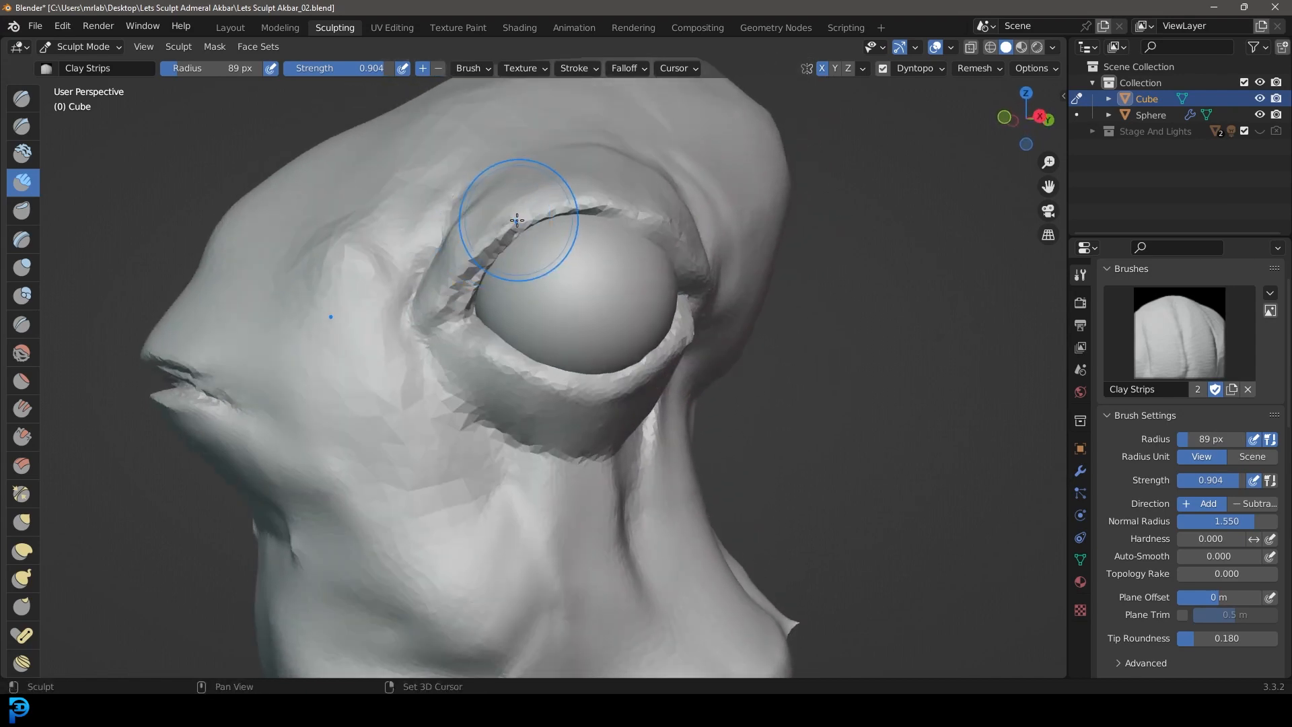
middle_drag(412, 260, 476, 376)
Step: Switch to Grab at 170 px radius and reshape the lower eyelid bulge, checking it from the front and below
mouse_move(519, 435)
middle_down()
mouse_move(648, 417)
mouse_move(895, 422)
middle_up()
key(KP_1)
scroll(715, 383, up, 2)
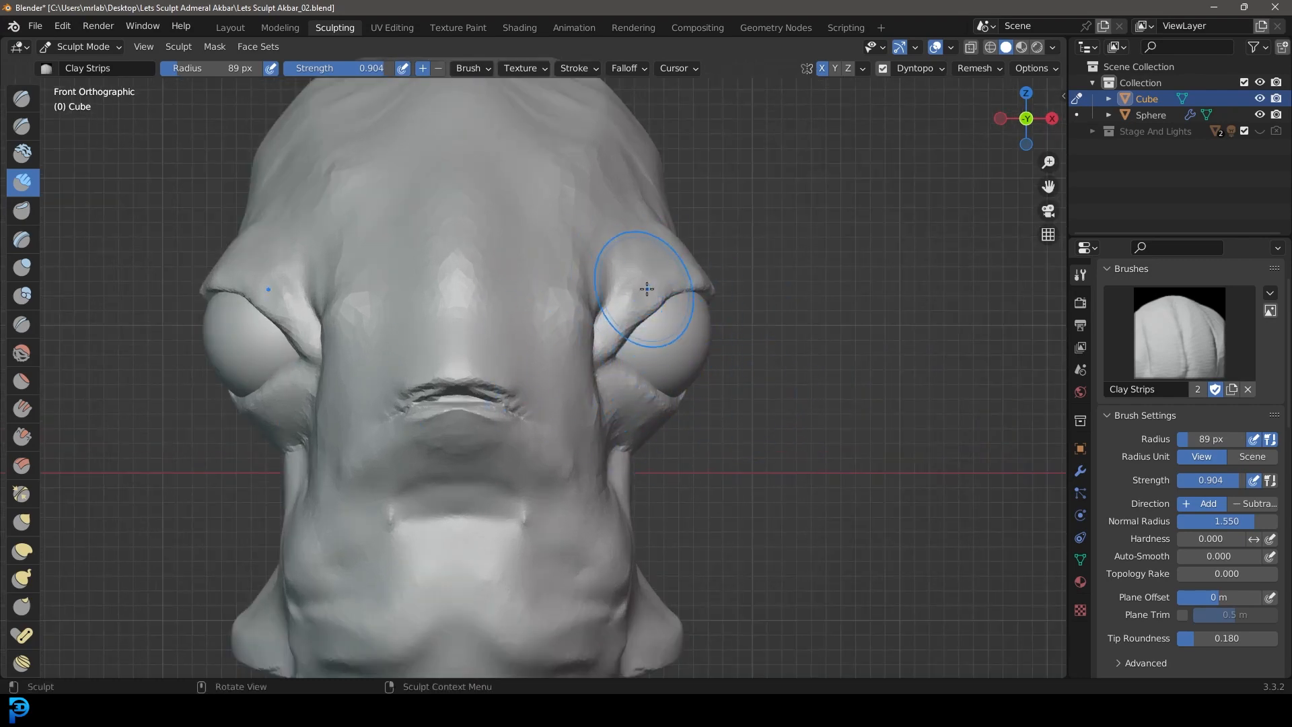
click(22, 527)
shift+middle_drag(718, 445, 685, 443)
key(f)
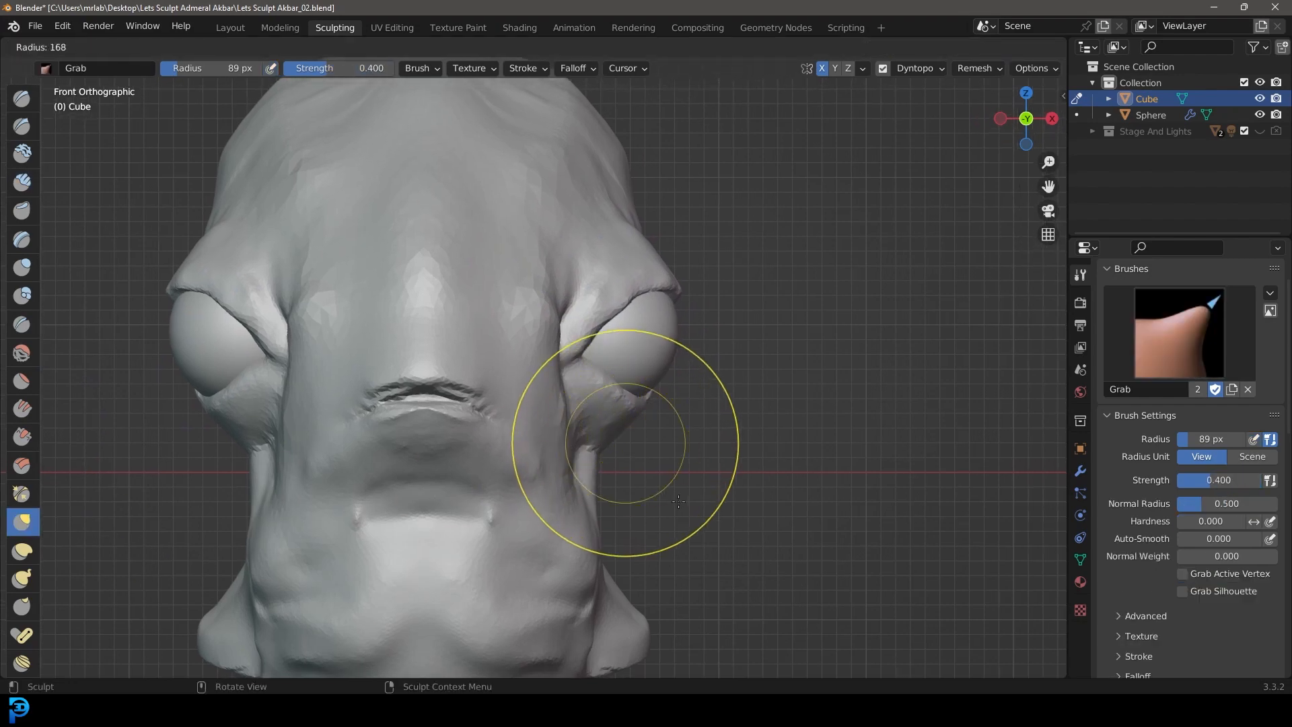
click(679, 500)
mouse_move(644, 429)
middle_down()
mouse_move(676, 432)
mouse_move(616, 385)
mouse_move(626, 343)
middle_up()
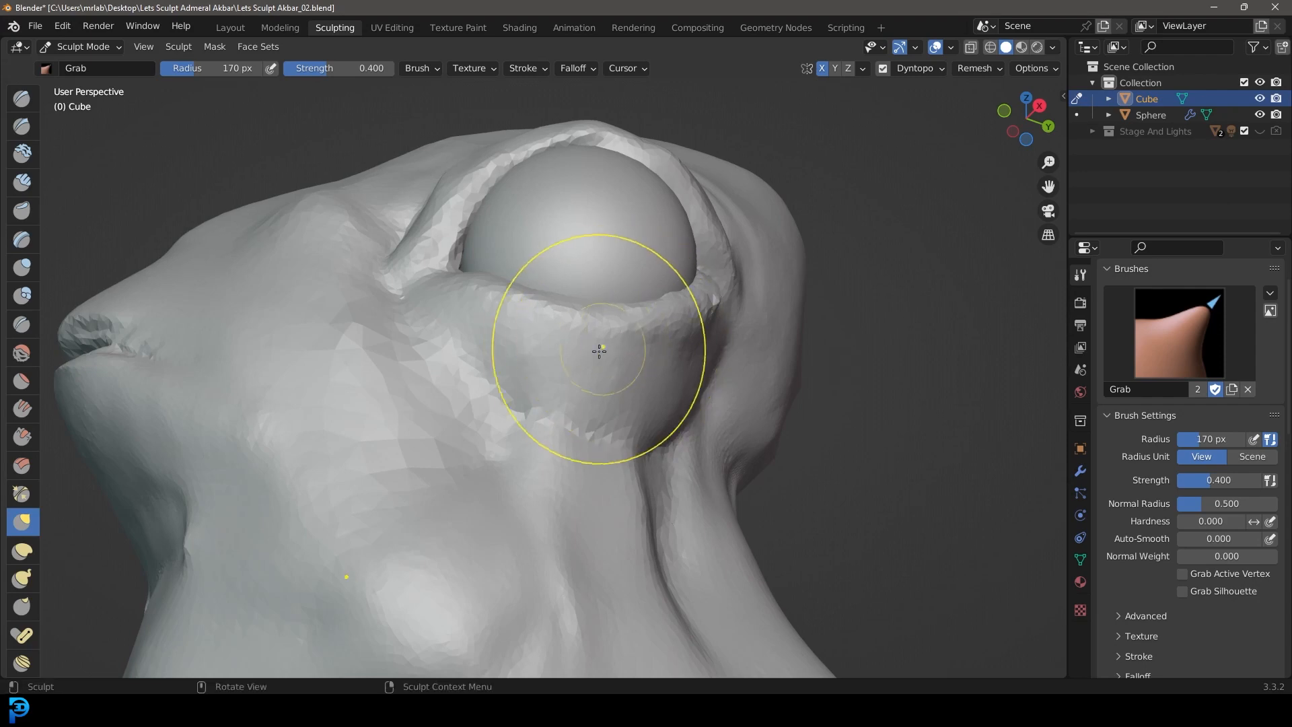
drag(665, 325, 668, 323)
mouse_move(668, 324)
middle_down()
mouse_move(720, 389)
mouse_move(696, 417)
middle_up()
Step: Grab the front eye corner and the adjoining lids to fit them more closely around the eyeball
scroll(564, 309, up, 1)
mouse_move(522, 256)
middle_down()
mouse_move(564, 308)
mouse_move(497, 311)
middle_up()
scroll(544, 309, up, 2)
drag(422, 414, 454, 415)
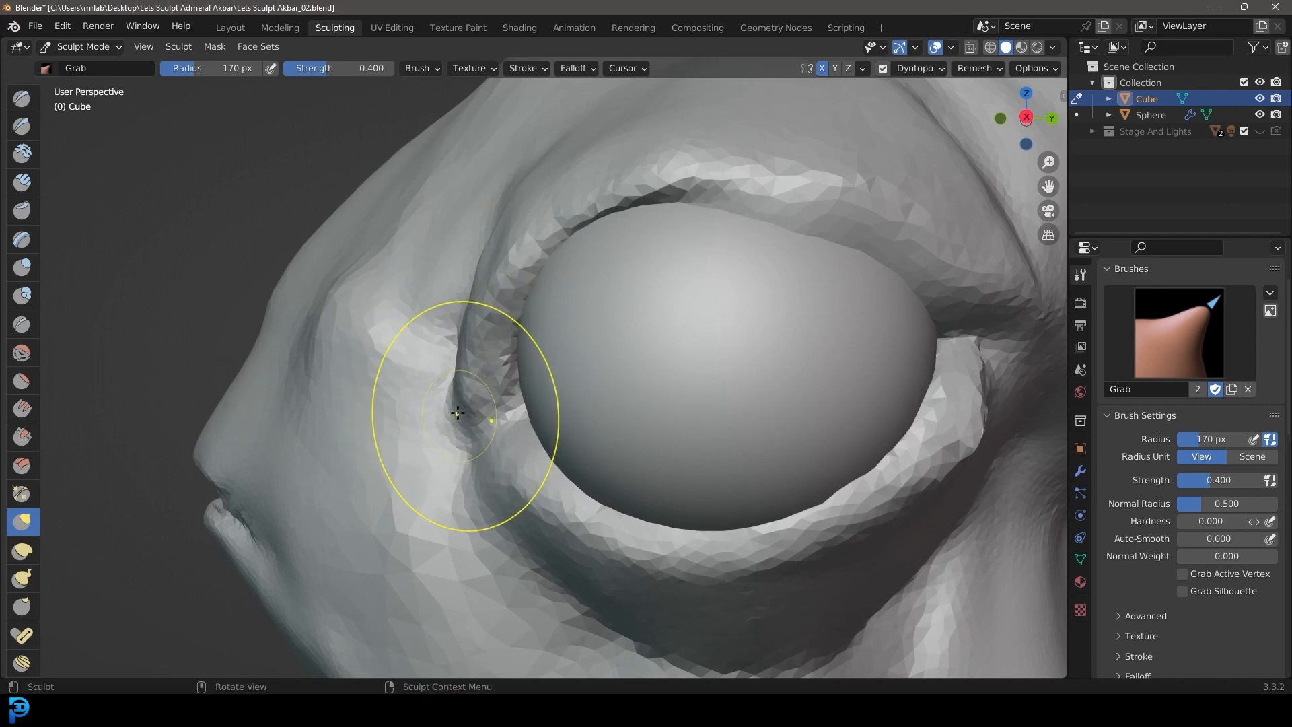
middle_drag(519, 481, 577, 429)
drag(585, 431, 582, 398)
drag(656, 461, 656, 402)
drag(634, 412, 631, 393)
middle_drag(563, 272, 599, 338)
drag(599, 347, 603, 361)
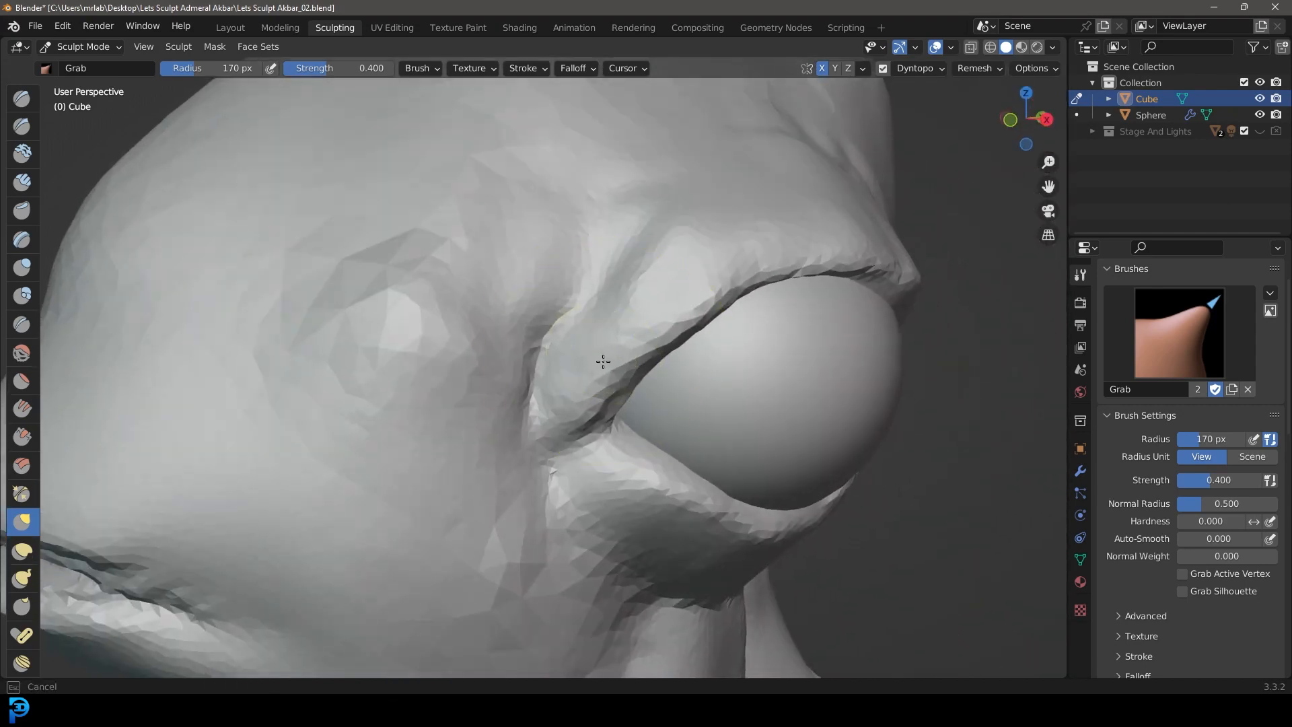
Step: Reshape the rear eye corner with Grab so that the upper and lower eyelids meet behind the eyeball
mouse_move(672, 317)
middle_down()
mouse_move(756, 429)
mouse_move(704, 423)
mouse_move(578, 324)
middle_up()
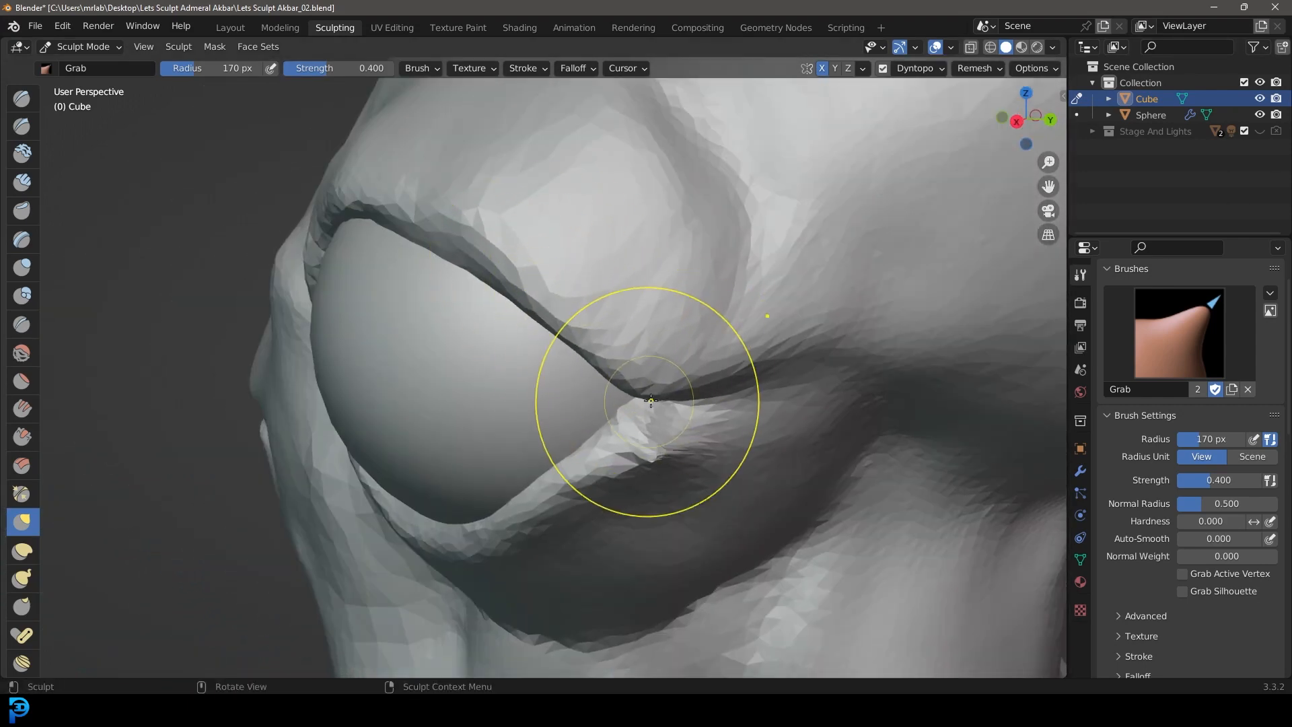
middle_drag(651, 401, 708, 404)
drag(636, 351, 633, 343)
middle_drag(633, 286, 623, 222)
drag(684, 260, 683, 243)
middle_drag(607, 369, 576, 321)
middle_drag(717, 219, 773, 303)
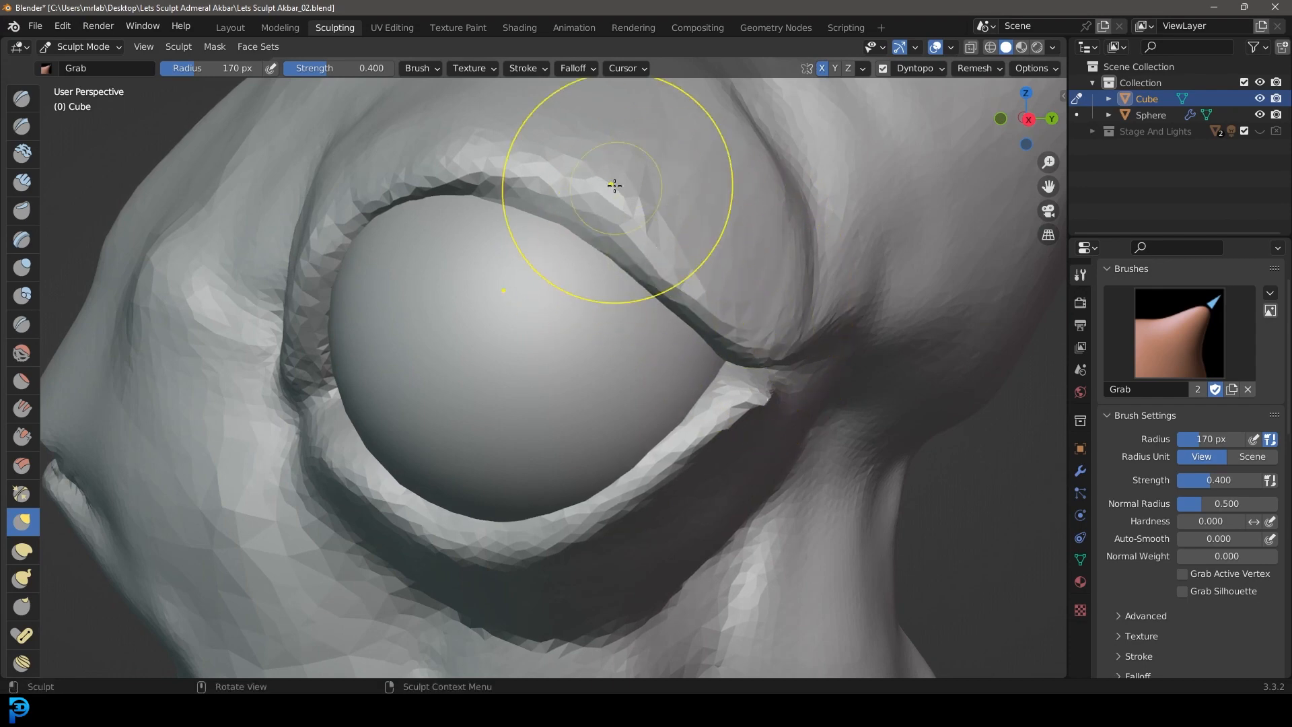
mouse_move(759, 354)
middle_down()
mouse_move(948, 426)
mouse_move(565, 382)
mouse_move(625, 450)
middle_up()
scroll(624, 430, up, 1)
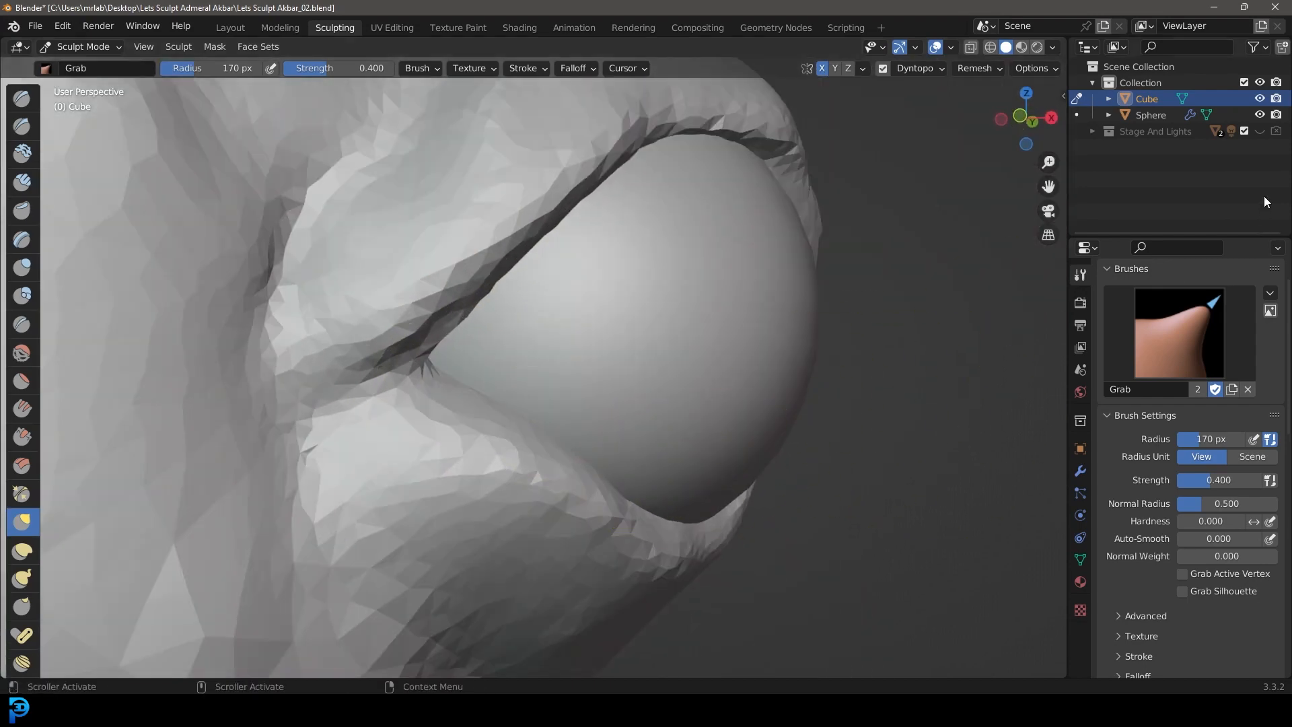
middle_drag(377, 215, 337, 266)
scroll(336, 266, down, 5)
scroll(317, 263, up, 2)
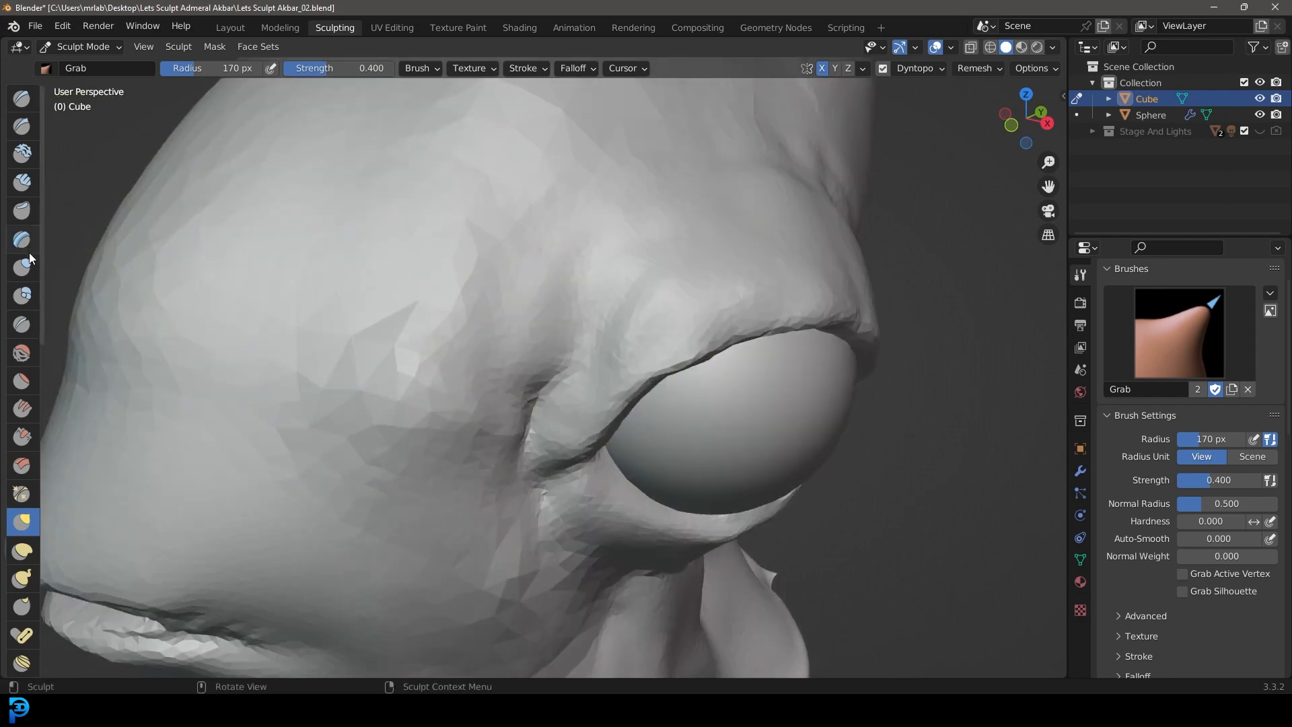
Step: Switch to Crease at 62 px radius and 0.490 strength and carve curved wrinkles along the front of the lower eyelid
click(21, 328)
middle_drag(471, 403, 397, 289)
scroll(525, 323, up, 1)
scroll(558, 303, up, 1)
shift+middle_drag(525, 167, 589, 383)
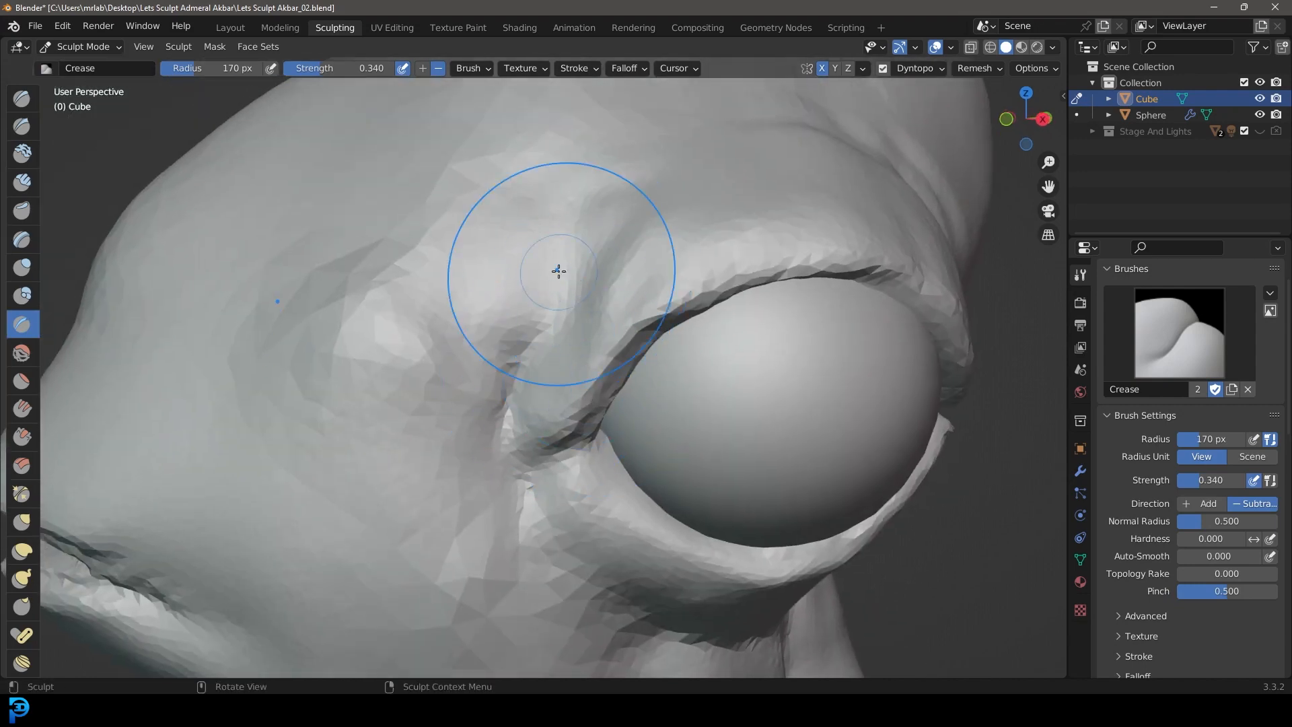
shift+middle_drag(560, 306, 493, 128)
key(f)
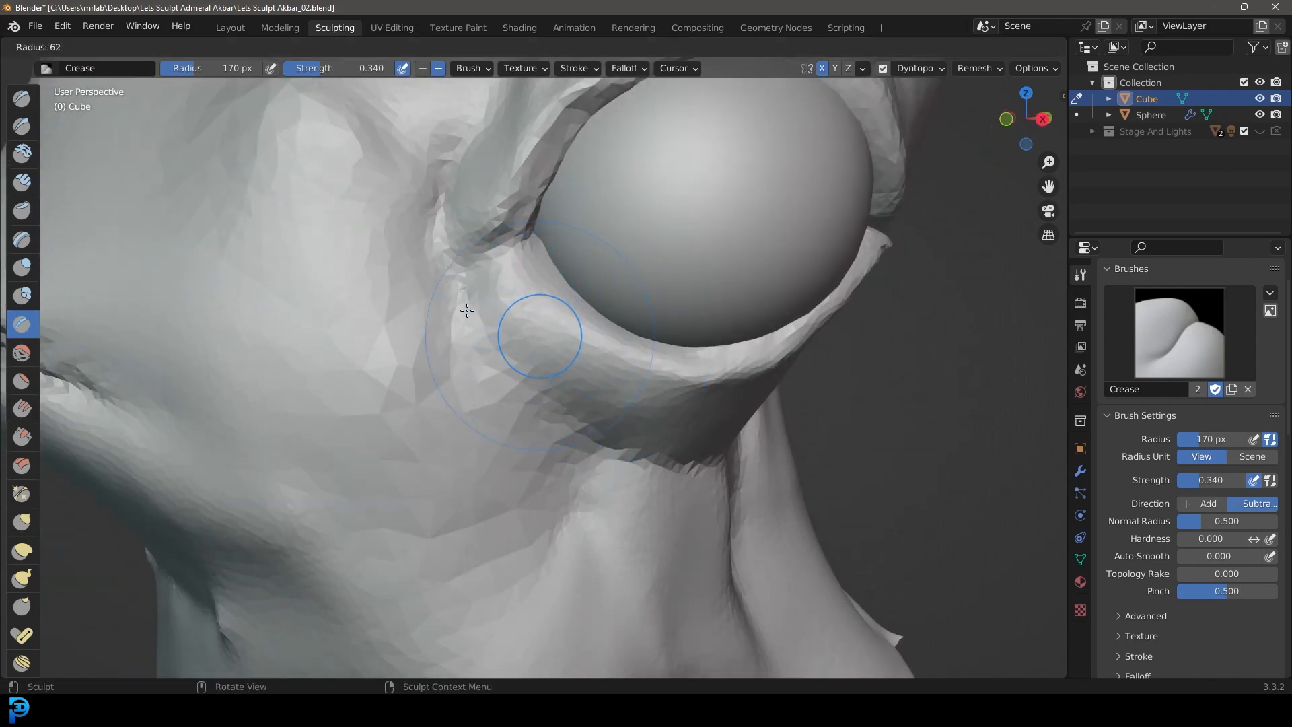
click(467, 311)
drag(331, 72, 349, 73)
middle_drag(441, 269, 417, 241)
scroll(419, 239, up, 3)
mouse_move(424, 236)
mouse_down()
mouse_move(522, 336)
mouse_move(469, 280)
mouse_move(731, 408)
mouse_up()
mouse_move(455, 245)
mouse_down()
mouse_move(539, 288)
mouse_move(800, 357)
mouse_up()
drag(416, 265, 730, 508)
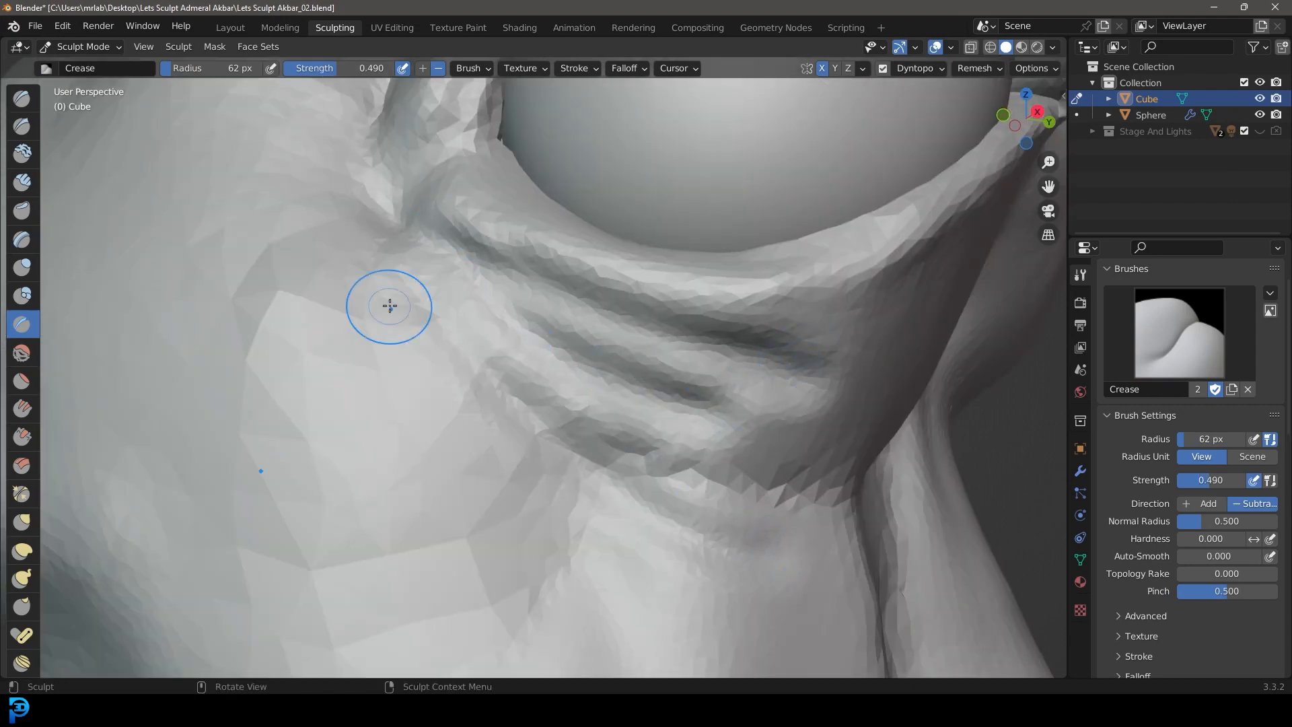
Step: Carve a deep crease along the lower boundary of the eyelid bag, with a parallel fold on the cheek
drag(389, 305, 643, 478)
mouse_move(383, 274)
mouse_down()
mouse_move(672, 513)
mouse_move(713, 515)
mouse_up()
scroll(676, 517, down, 6)
mouse_move(675, 517)
middle_down()
mouse_move(730, 518)
mouse_move(638, 511)
mouse_move(574, 484)
middle_up()
scroll(637, 512, up, 5)
mouse_move(517, 301)
mouse_down()
mouse_move(625, 418)
mouse_move(496, 294)
mouse_move(744, 515)
mouse_move(427, 256)
mouse_up()
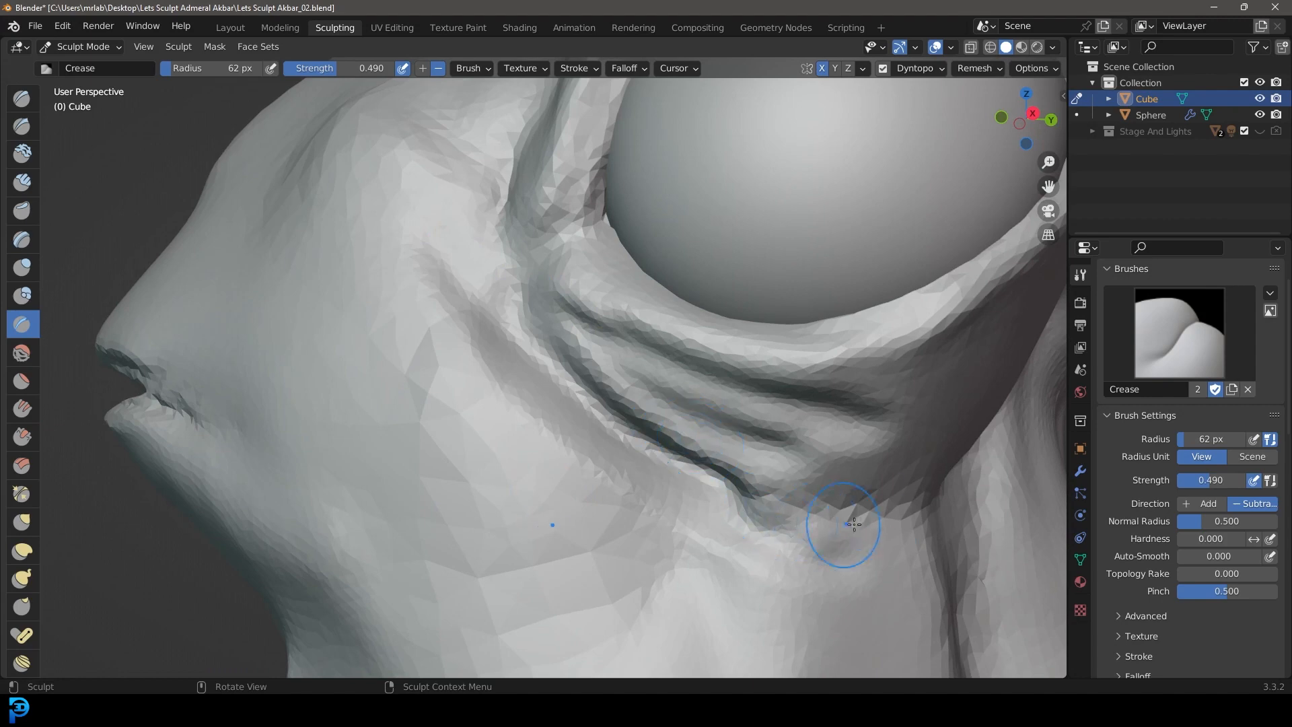
middle_drag(853, 525, 750, 425)
mouse_move(752, 482)
middle_down()
mouse_move(822, 496)
mouse_move(462, 263)
middle_up()
Step: Deepen and sharpen the lower eyelid wrinkles where they converge on the front eye corner
scroll(821, 496, up, 5)
drag(638, 504, 483, 383)
shift+drag(552, 531, 340, 320)
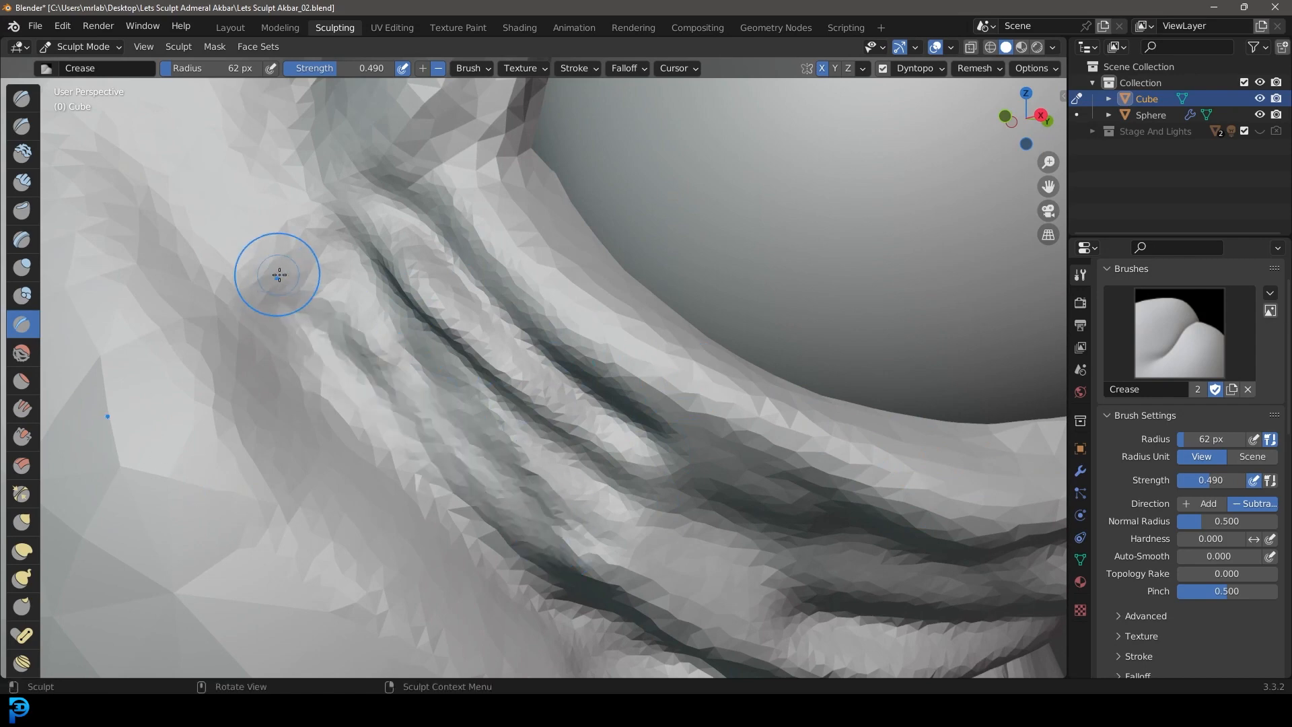
middle_drag(437, 404, 463, 428)
shift+drag(463, 428, 406, 351)
shift+middle_drag(466, 419, 462, 358)
drag(569, 544, 337, 239)
mouse_move(508, 491)
mouse_down()
mouse_move(453, 433)
mouse_move(300, 192)
mouse_up()
Step: Add long creases running from the front eye corner down along the outer edge of the lower eyelid
scroll(646, 542, up, 3)
shift+middle_drag(646, 542, 646, 479)
drag(330, 144, 673, 525)
scroll(677, 485, down, 3)
shift+middle_drag(555, 343, 585, 519)
scroll(586, 519, up, 3)
mouse_move(323, 171)
mouse_down()
mouse_move(498, 547)
mouse_move(548, 602)
mouse_up()
scroll(552, 420, down, 6)
middle_drag(551, 419, 542, 386)
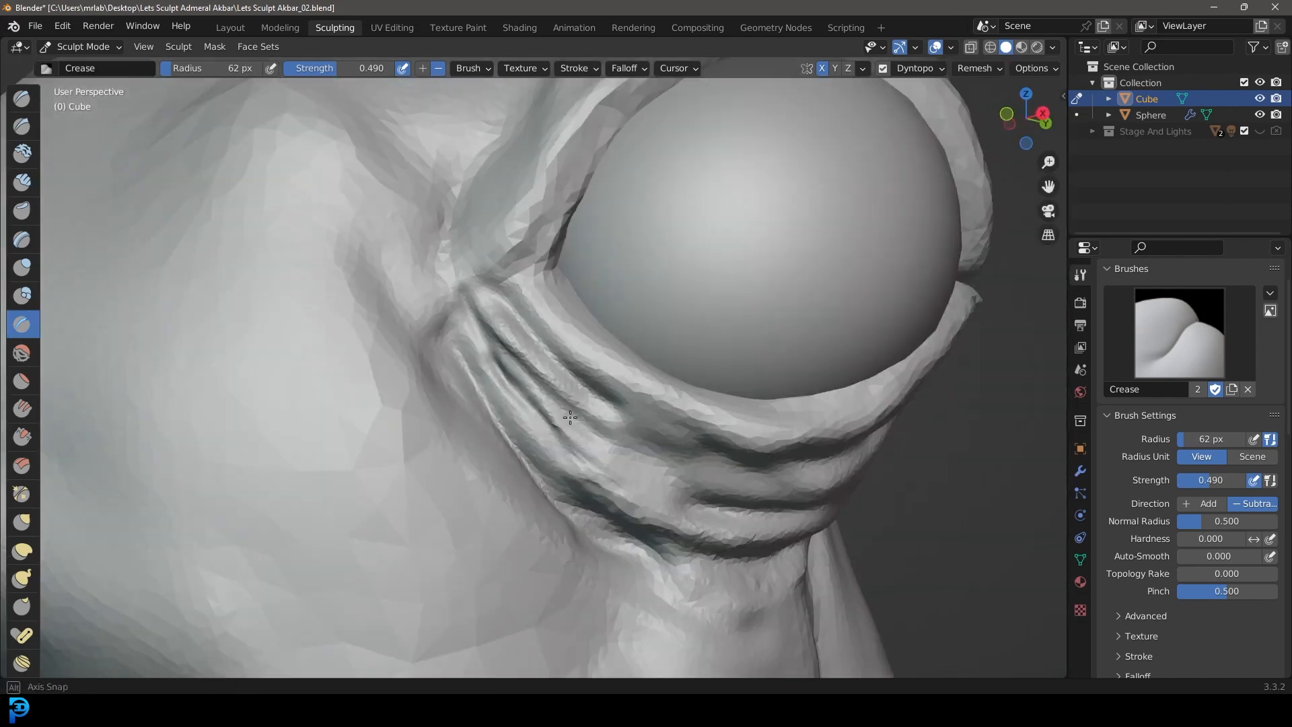
Step: Extend the front wrinkles with further crease strokes towards the middle of the lower eyelid
scroll(605, 444, up, 4)
shift+middle_drag(635, 470, 519, 323)
scroll(562, 352, up, 2)
mouse_move(502, 276)
mouse_down()
mouse_move(787, 441)
mouse_move(754, 411)
mouse_up()
mouse_move(387, 316)
mouse_down()
mouse_move(808, 534)
mouse_move(707, 467)
mouse_up()
drag(343, 282, 437, 402)
drag(283, 305, 618, 598)
scroll(593, 538, down, 8)
mouse_move(612, 501)
middle_down()
mouse_move(551, 490)
mouse_move(672, 540)
middle_up()
scroll(560, 389, down, 4)
middle_drag(555, 389, 507, 395)
scroll(507, 396, up, 8)
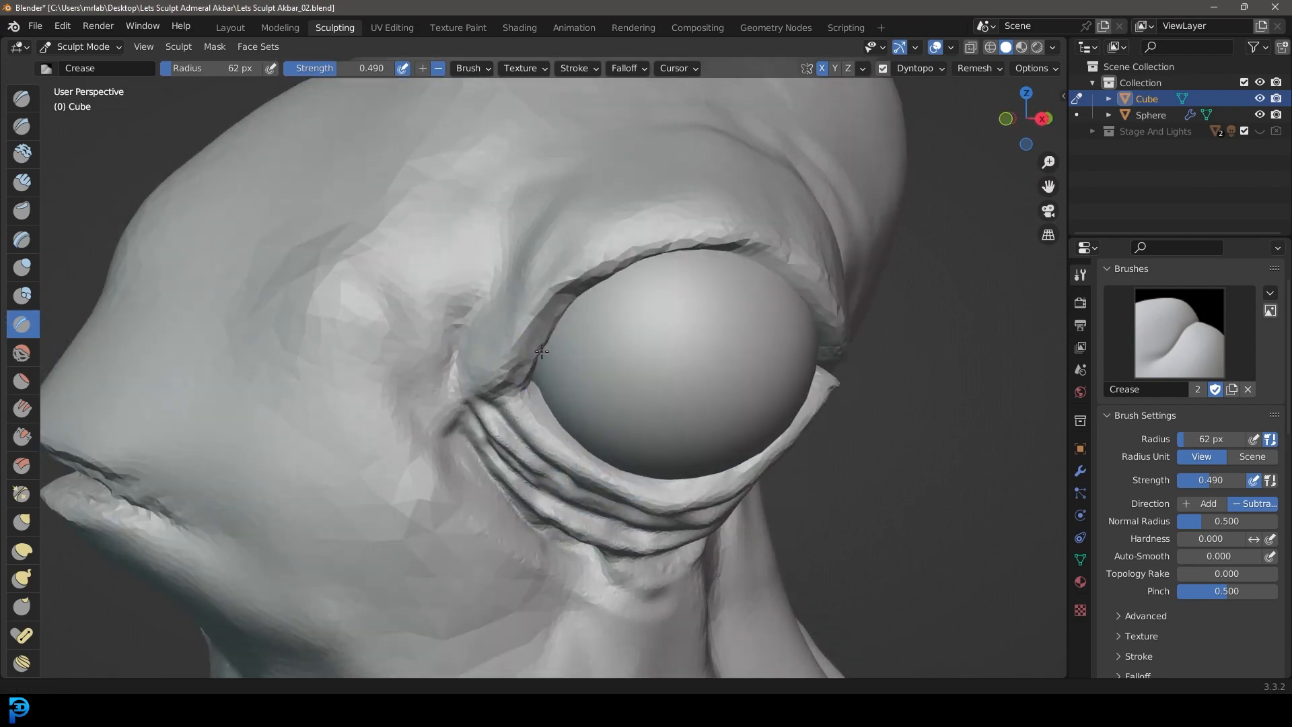
Step: Carve parallel diagonal creases across the rear half of the lower eyelid, below the rear eye corner
mouse_move(518, 306)
middle_down()
mouse_move(536, 426)
mouse_move(505, 216)
mouse_move(438, 190)
middle_up()
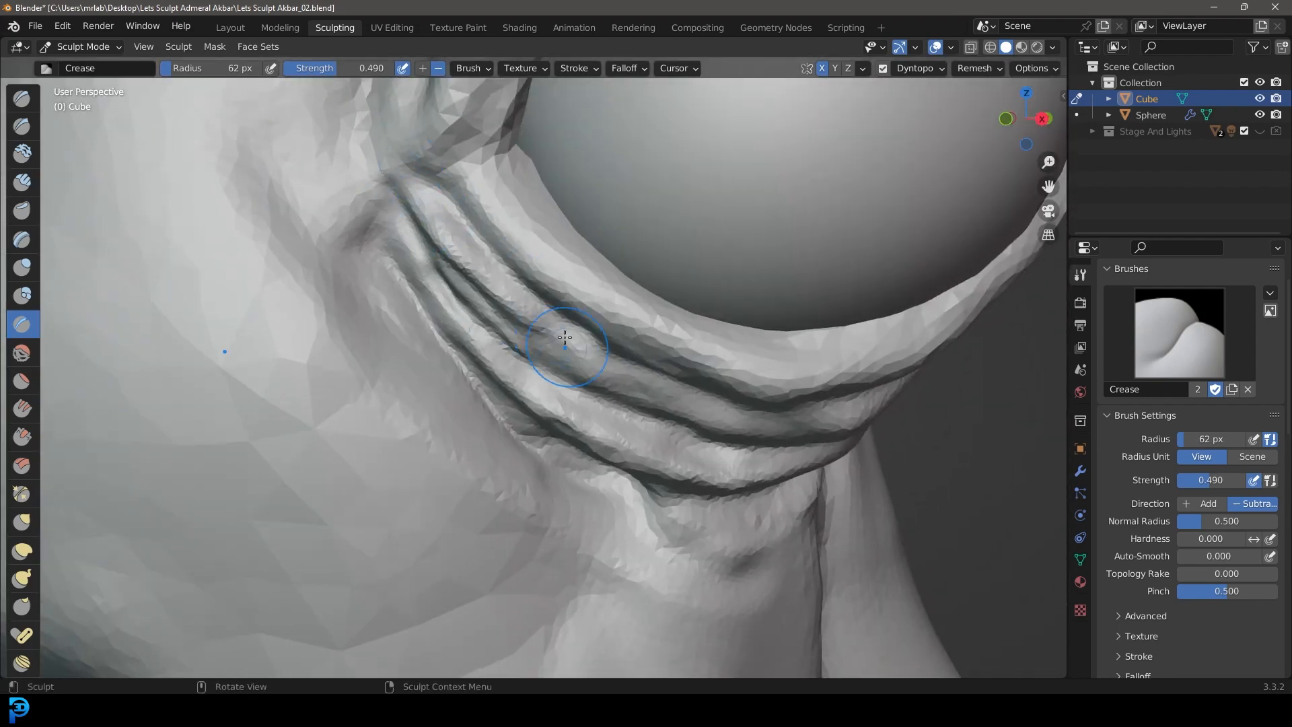
middle_drag(567, 347, 276, 174)
shift+middle_drag(948, 261, 640, 210)
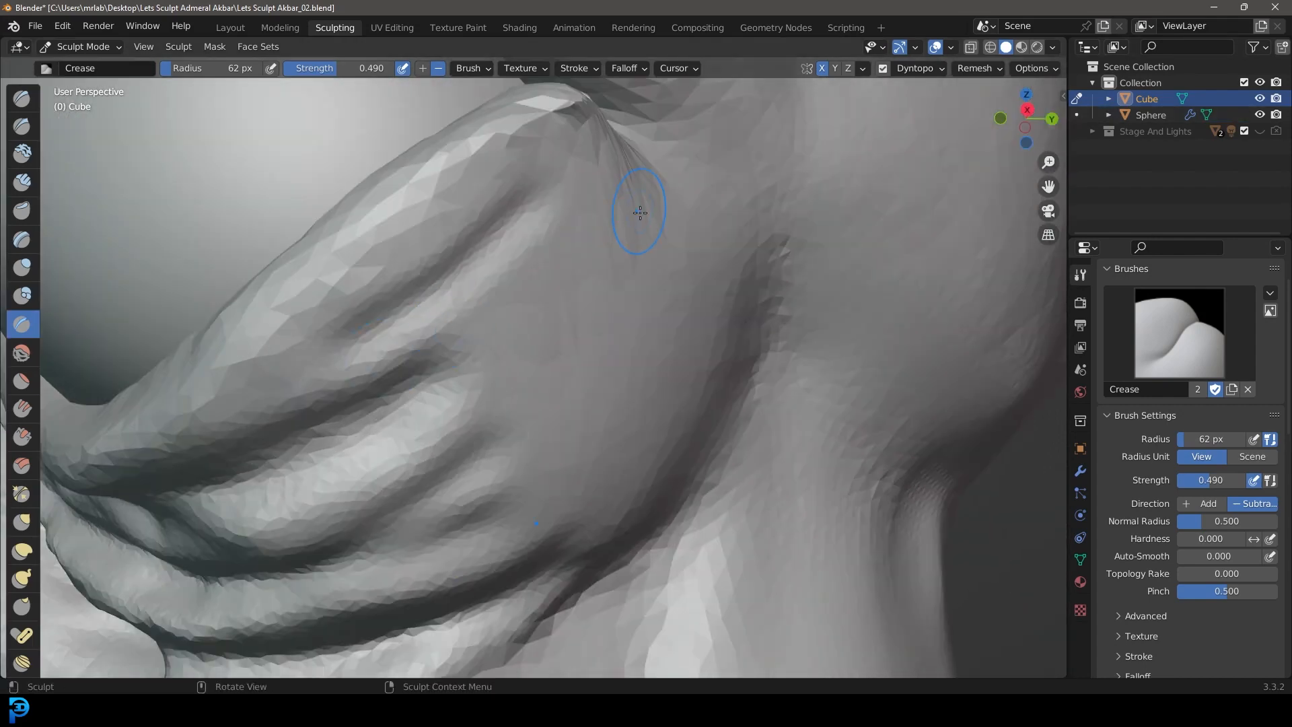
drag(715, 249, 377, 510)
drag(737, 275, 403, 583)
middle_drag(519, 441, 538, 435)
drag(673, 254, 404, 455)
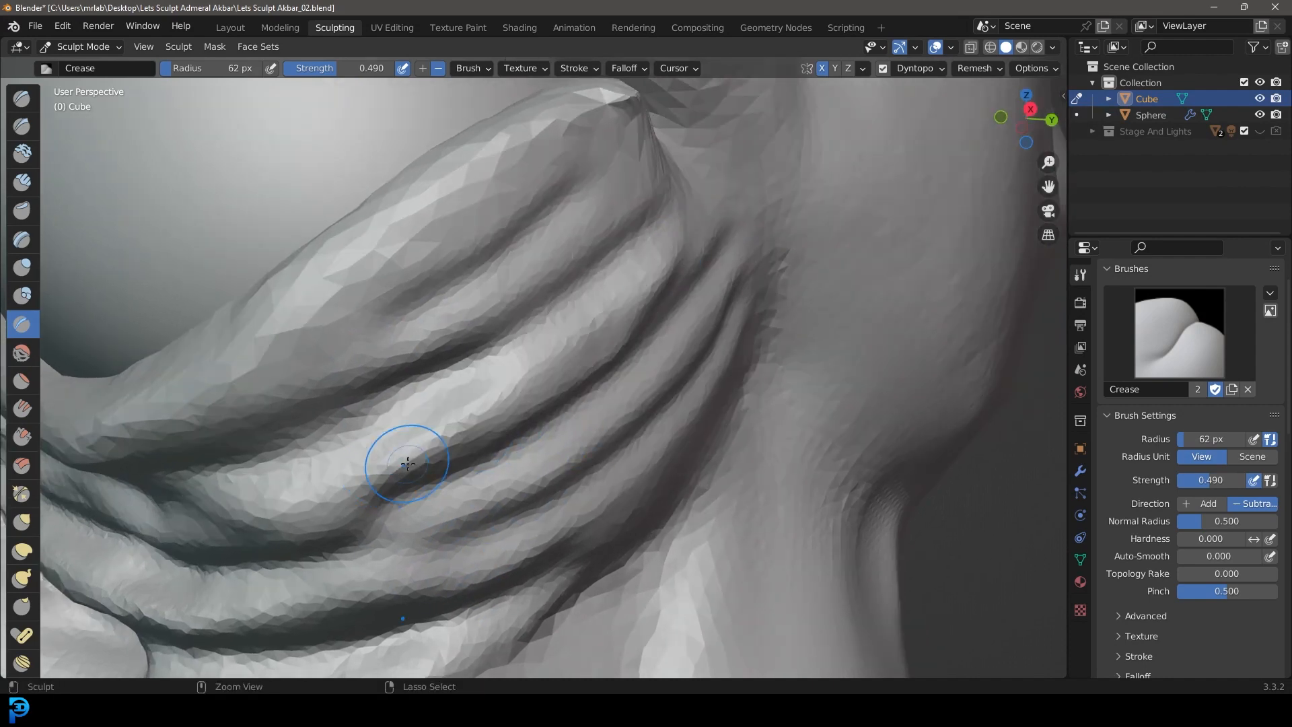
Step: Deepen the rear eyelid wrinkles with repeated crease strokes and extend them up around the rear eye corner
drag(720, 245, 396, 511)
drag(744, 274, 427, 568)
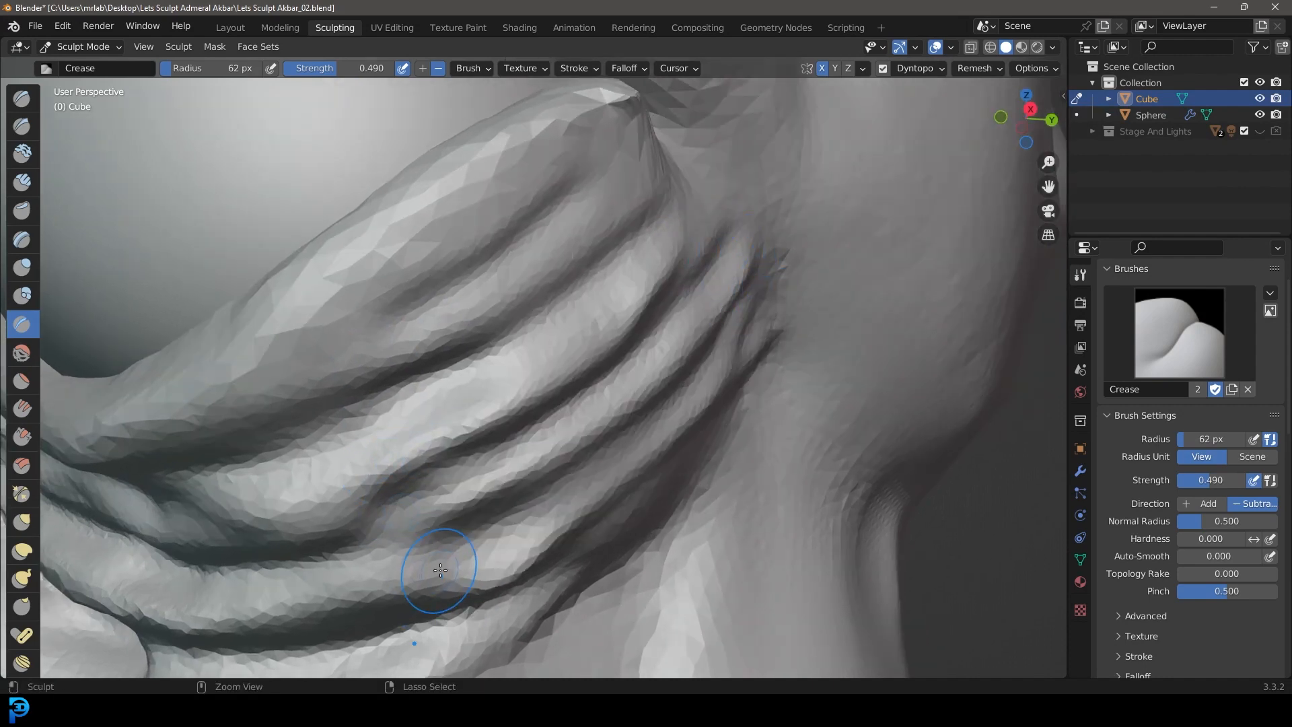
drag(735, 332, 371, 589)
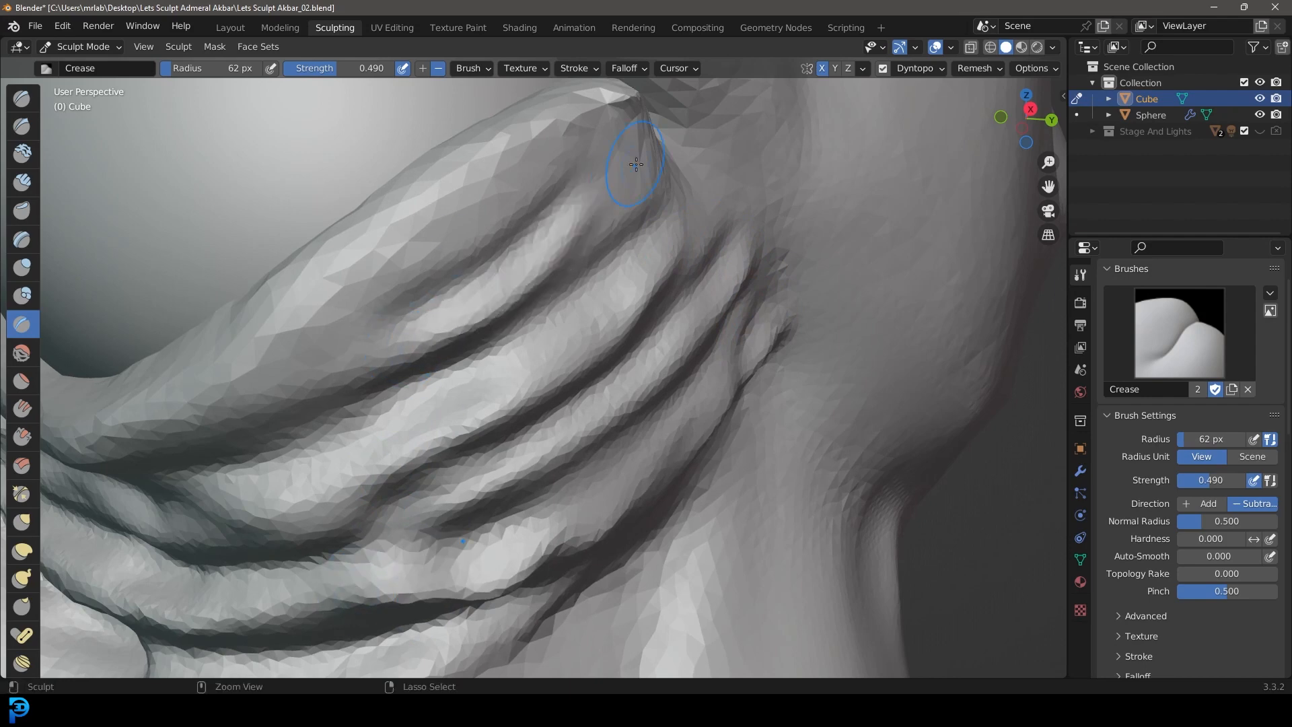
drag(632, 131, 382, 369)
drag(411, 443, 369, 449)
drag(747, 160, 492, 401)
scroll(557, 349, down, 8)
mouse_move(557, 349)
middle_down()
mouse_move(588, 302)
mouse_move(655, 327)
mouse_move(540, 360)
middle_up()
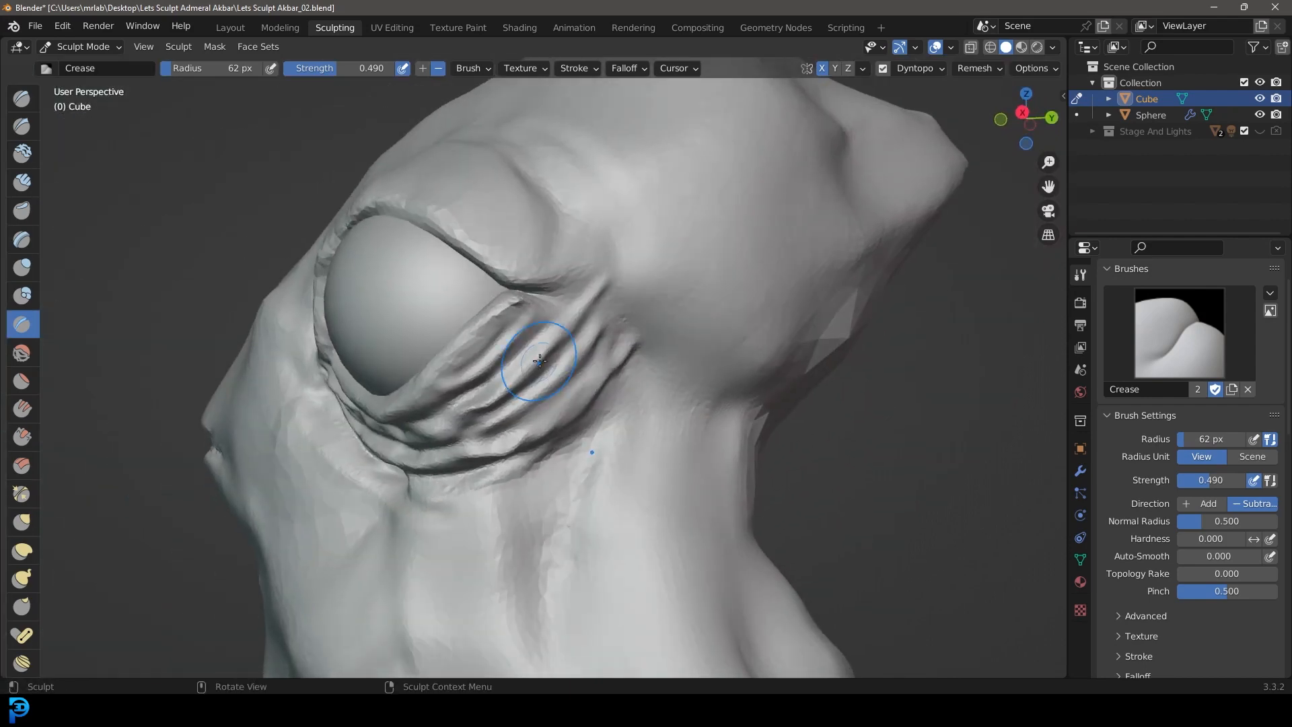
Step: Connect the front and rear wrinkles with crease strokes beneath the middle of the eyeball
scroll(606, 316, up, 3)
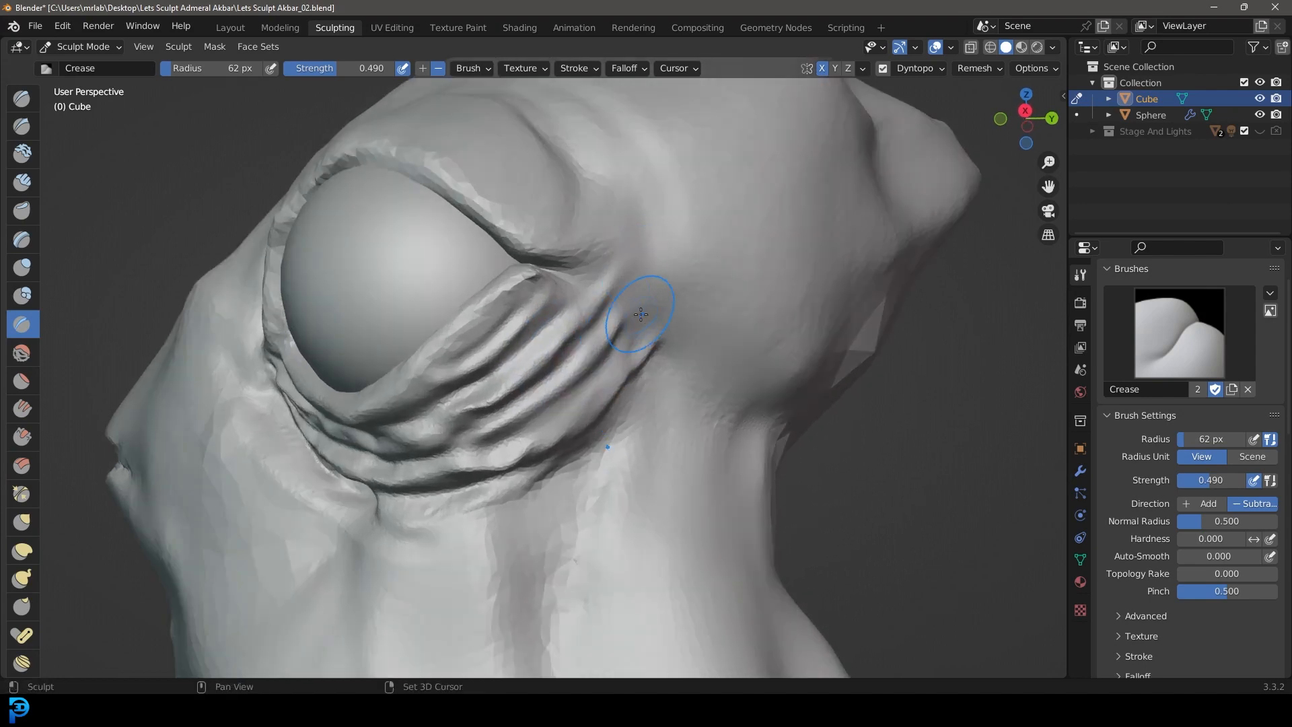
middle_drag(481, 434, 518, 424)
middle_drag(296, 391, 332, 369)
scroll(332, 370, up, 1)
scroll(500, 435, up, 2)
middle_drag(499, 435, 540, 405)
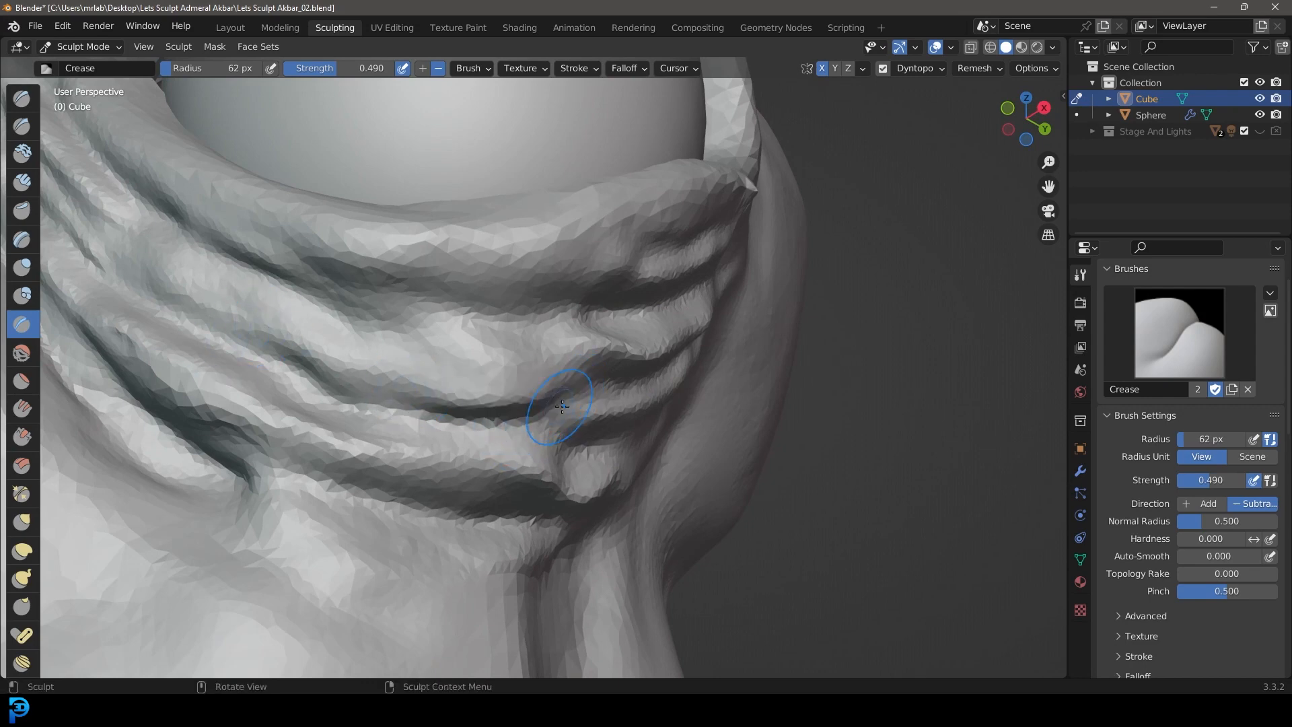
drag(565, 402, 294, 375)
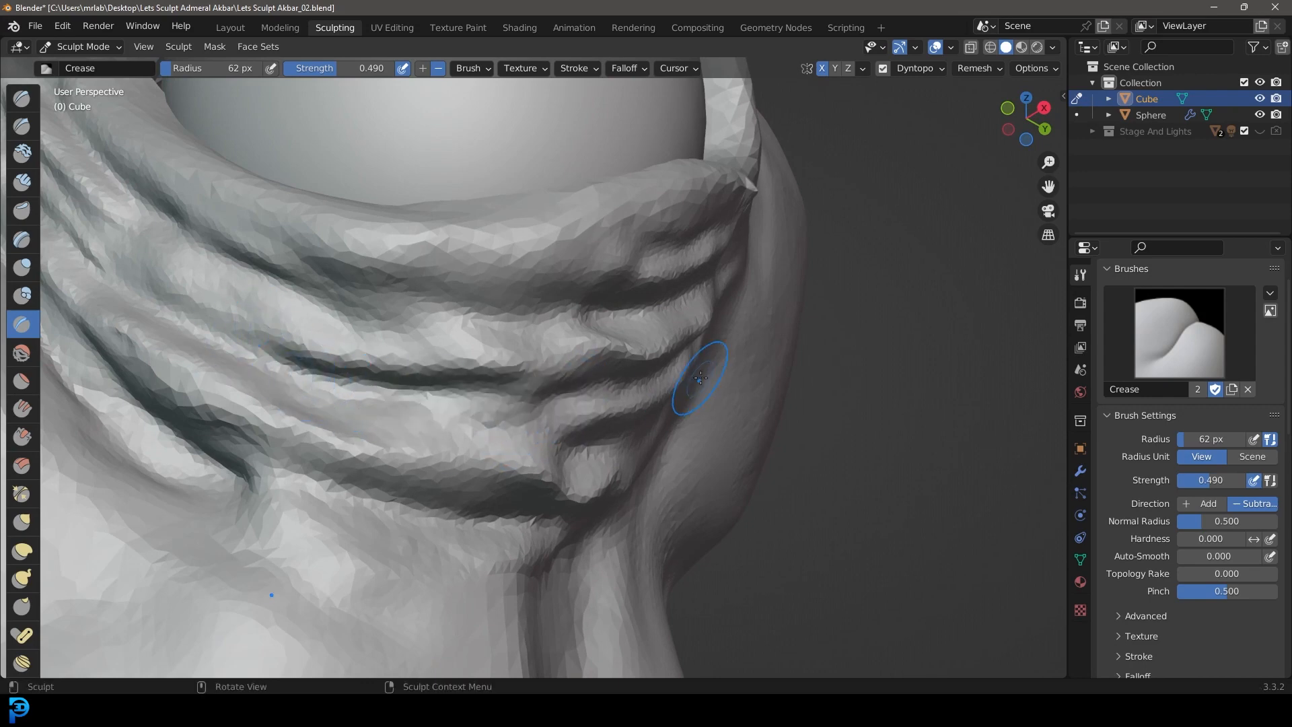
drag(643, 305, 250, 316)
scroll(476, 315, down, 7)
mouse_move(475, 314)
middle_down()
mouse_move(404, 357)
mouse_move(504, 401)
middle_up()
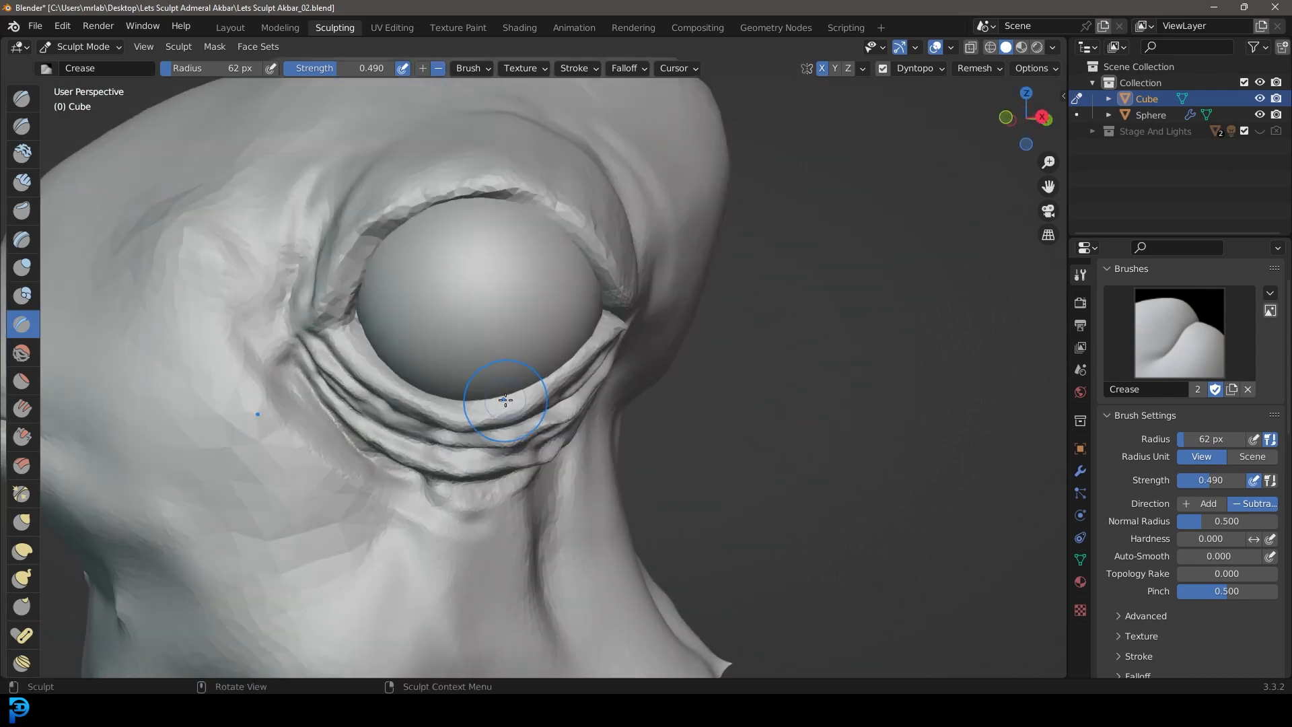
Step: Pull the upper eyelid's edge further down over the eyeball with the Grab brush, using radii of 151 px and 82 px
scroll(528, 398, down, 5)
middle_drag(561, 450, 488, 449)
scroll(489, 449, up, 4)
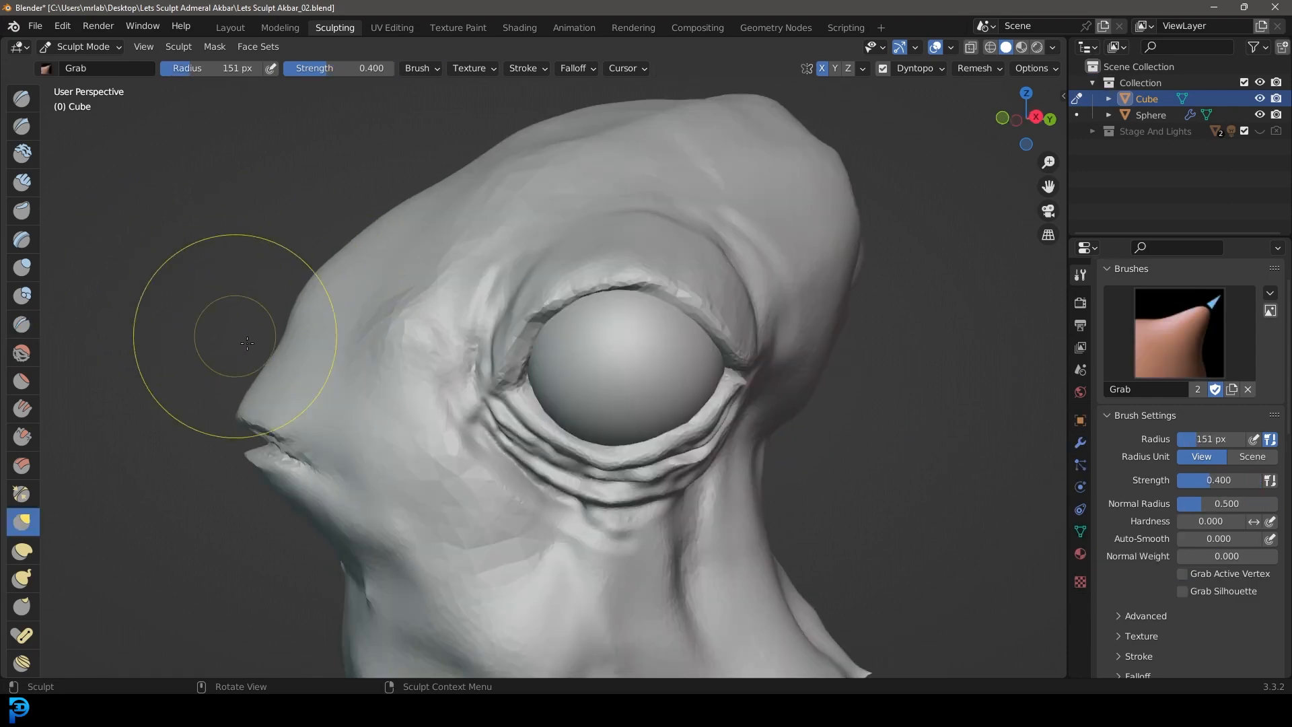
shift+middle_drag(306, 389, 263, 346)
scroll(654, 362, up, 3)
middle_drag(442, 226, 534, 173)
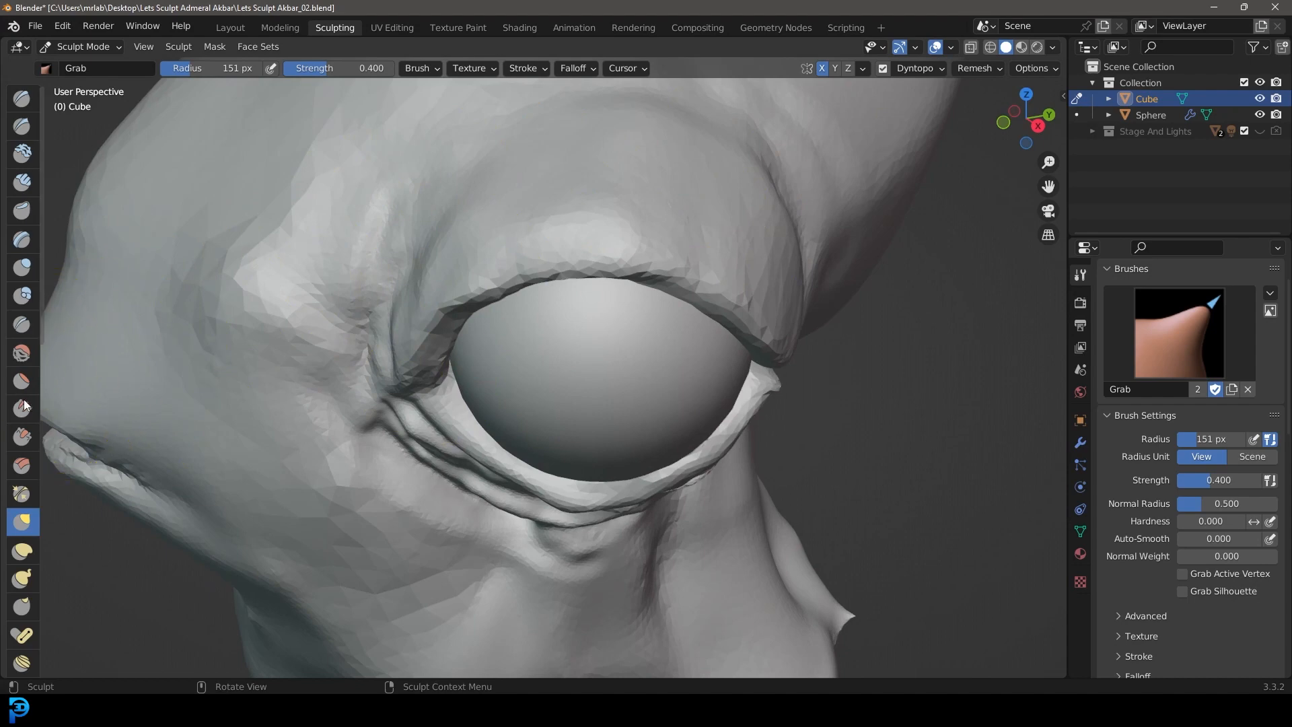
click(22, 324)
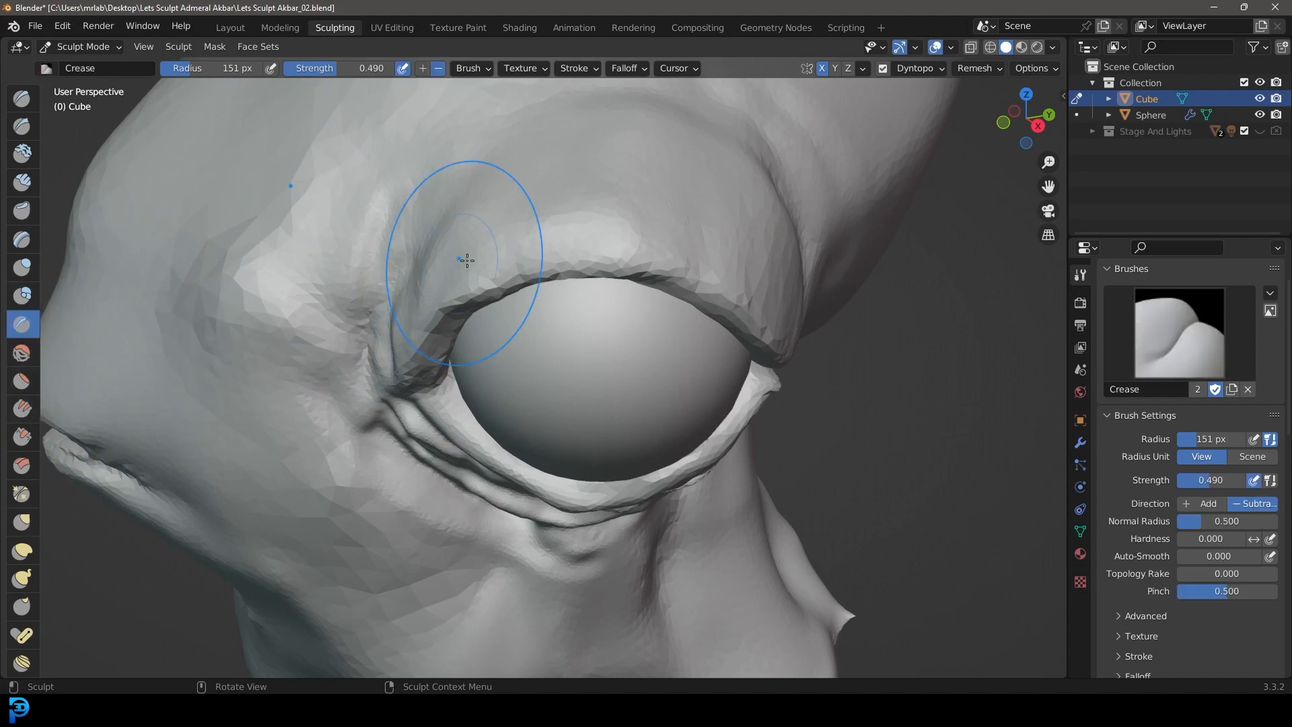
middle_drag(461, 260, 477, 272)
key(g)
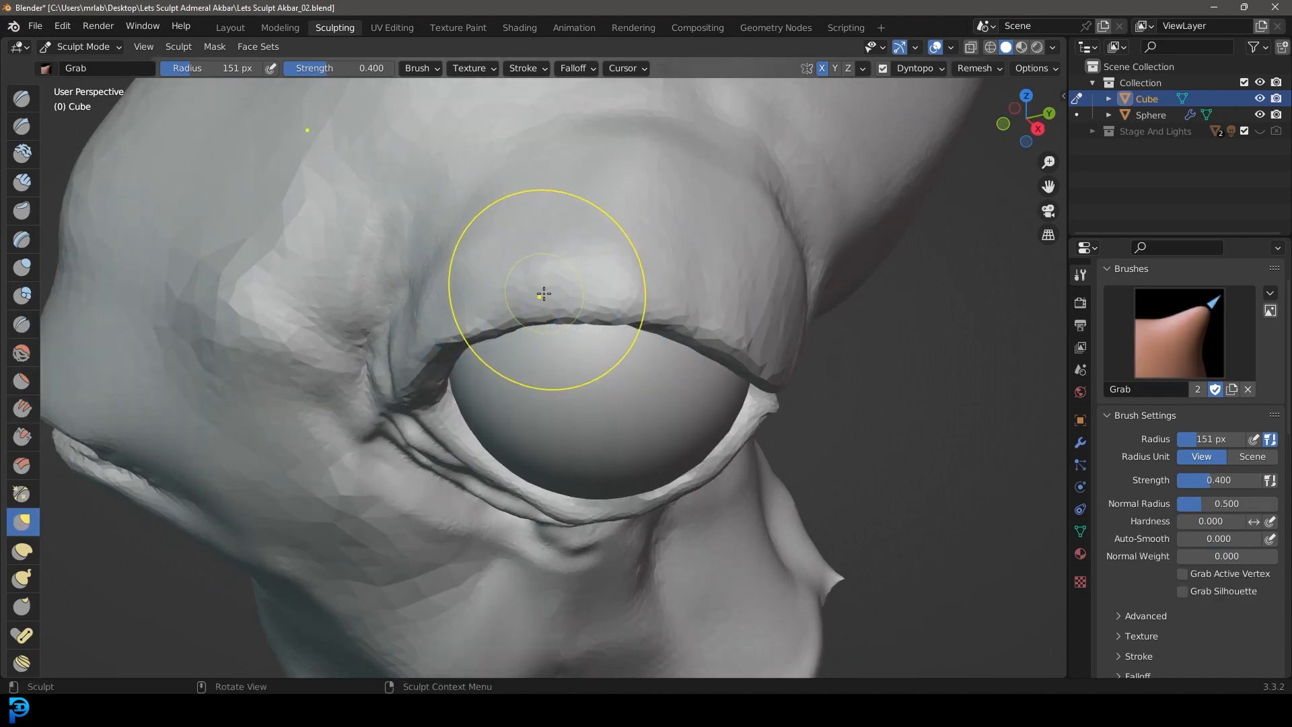
key(f)
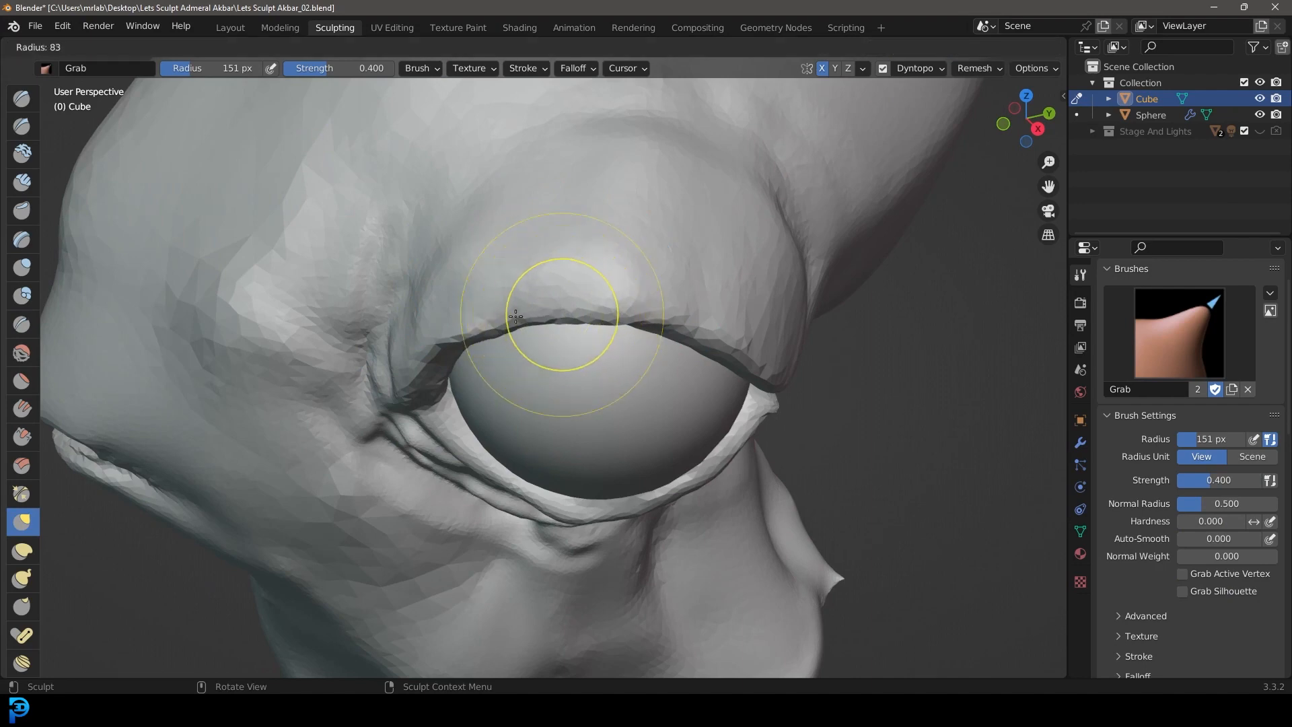
click(515, 317)
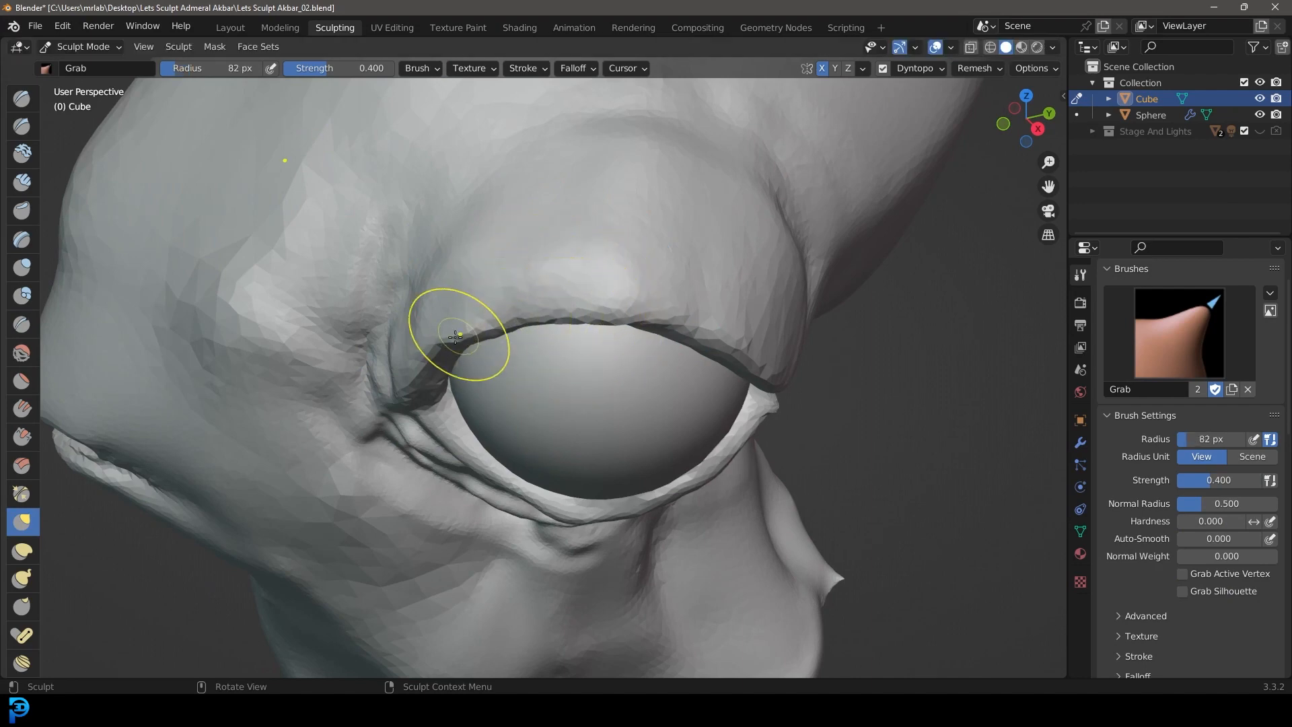
Step: Carve first creases at the front of the upper eyelid with the Crease brush at 66 px radius and up to 0.597 strength
click(22, 325)
key(ctrl+z)
key(f)
click(445, 268)
middle_drag(445, 268, 450, 266)
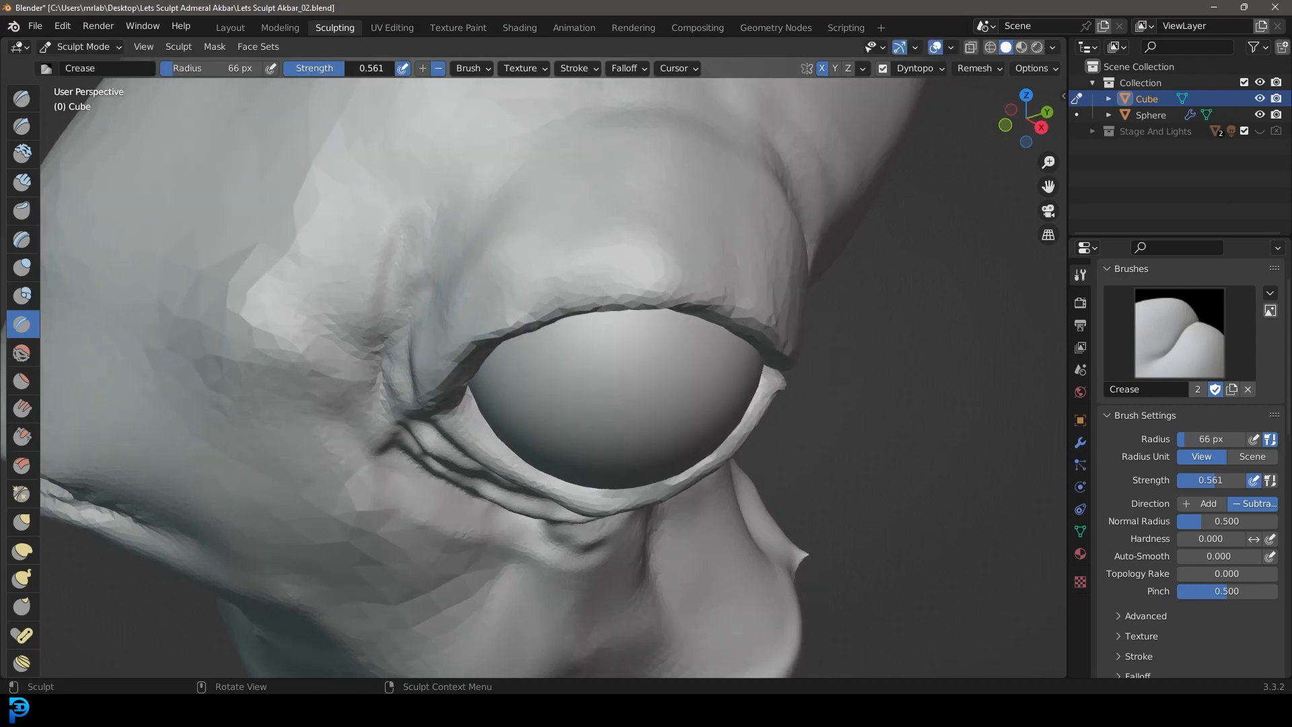
drag(345, 68, 348, 68)
middle_drag(467, 214, 521, 312)
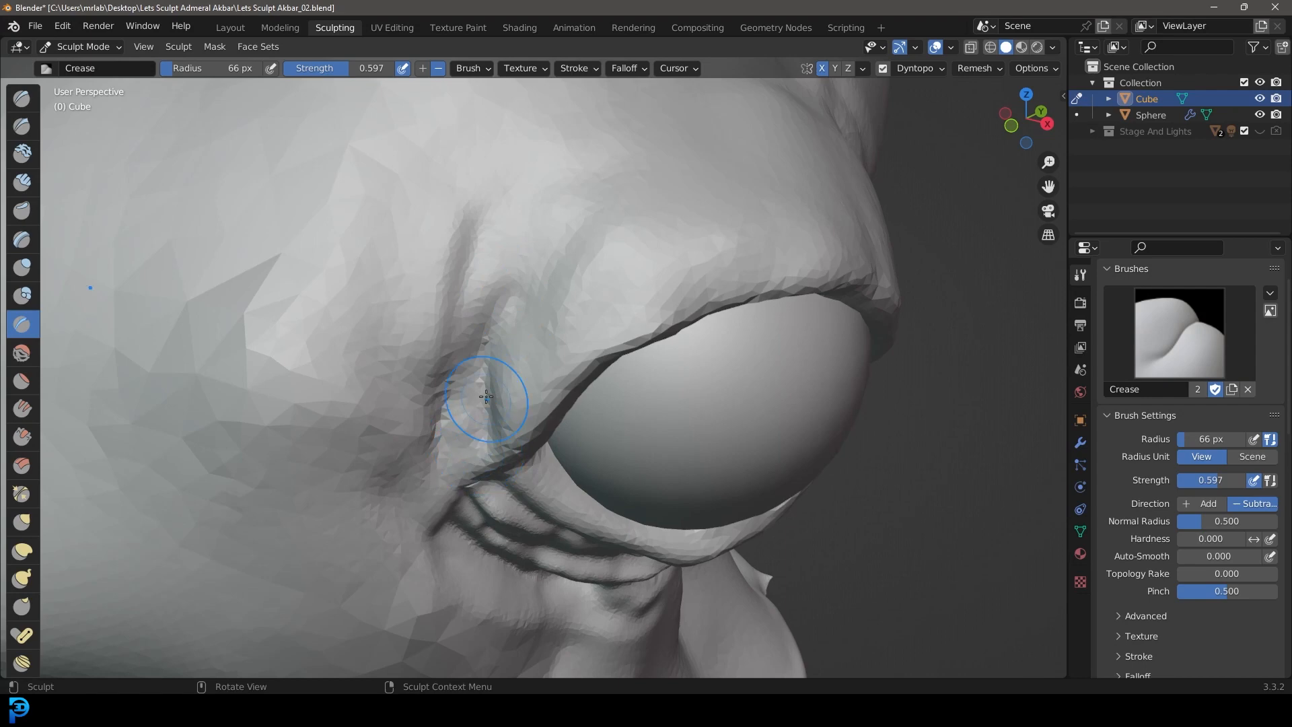
Step: Reduce the Crease brush radius to 40 px and carve several wrinkles rising from the front eye corner over the upper eyelid
key(f)
click(470, 412)
drag(476, 461, 553, 242)
mouse_move(503, 416)
mouse_down()
mouse_move(574, 228)
mouse_move(670, 178)
mouse_up()
drag(495, 447, 691, 221)
mouse_move(513, 409)
mouse_down()
mouse_move(679, 234)
mouse_move(674, 265)
mouse_up()
mouse_move(675, 266)
middle_down()
mouse_move(673, 292)
mouse_move(471, 431)
middle_up()
mouse_move(452, 420)
mouse_down()
mouse_move(451, 283)
mouse_move(577, 128)
mouse_up()
middle_drag(671, 135, 586, 272)
Step: Extend the front creases backwards as long parallel wrinkles across the top of the upper eyelid
mouse_move(683, 284)
shift+middle_down()
mouse_move(518, 328)
mouse_move(377, 332)
shift+middle_up()
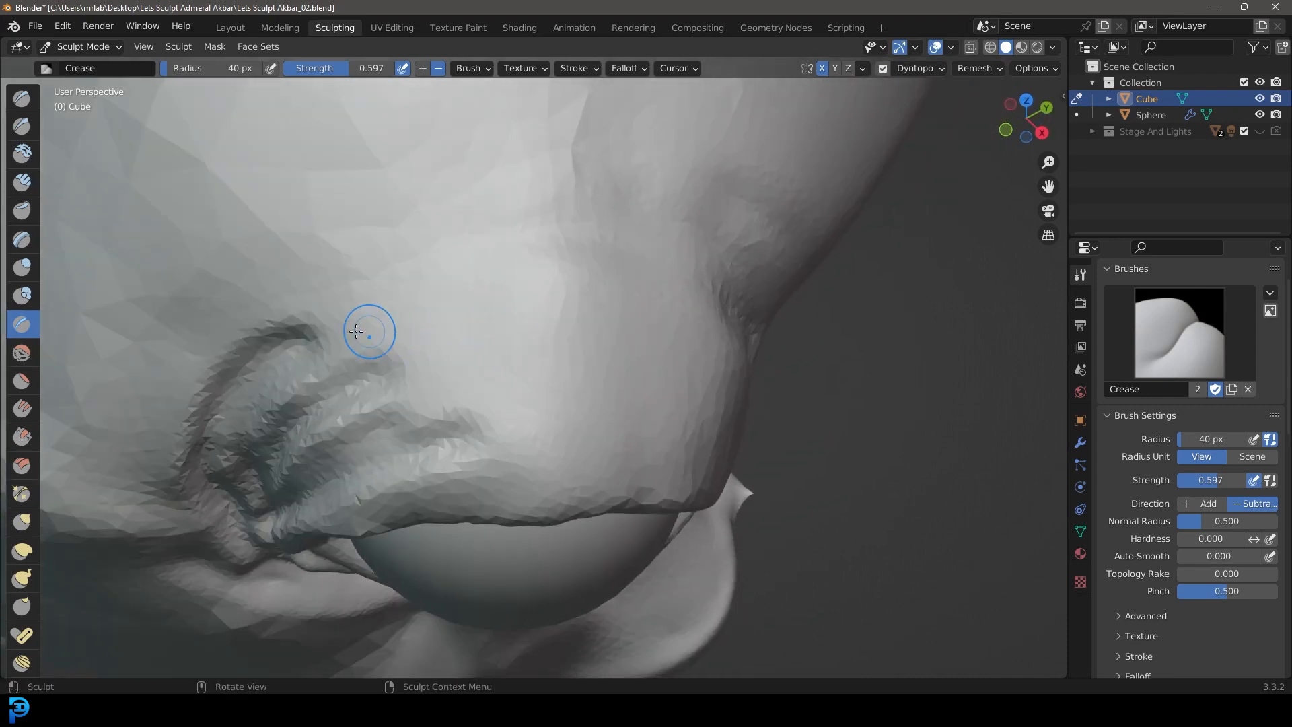
drag(330, 320, 529, 271)
drag(343, 355, 681, 342)
mouse_move(673, 342)
mouse_down()
mouse_move(496, 343)
mouse_move(306, 389)
mouse_up()
mouse_move(306, 388)
mouse_down()
mouse_move(586, 336)
mouse_move(700, 347)
mouse_up()
mouse_move(667, 420)
middle_down()
mouse_move(658, 370)
mouse_move(738, 309)
middle_up()
mouse_move(658, 266)
mouse_down()
mouse_move(279, 254)
mouse_move(747, 296)
mouse_move(614, 252)
mouse_move(377, 230)
mouse_up()
Step: Deepen the parallel upper-eyelid wrinkles with repeated crease strokes and add finer folds between them
mouse_move(395, 173)
mouse_down()
mouse_move(366, 190)
mouse_move(761, 204)
mouse_up()
middle_drag(589, 323, 663, 313)
mouse_move(253, 350)
mouse_down()
mouse_move(792, 297)
mouse_move(283, 360)
mouse_up()
middle_drag(471, 377, 541, 330)
shift+middle_drag(540, 330, 614, 323)
mouse_move(816, 252)
mouse_down()
mouse_move(430, 340)
mouse_move(652, 259)
mouse_move(733, 265)
mouse_move(471, 363)
mouse_up()
middle_drag(471, 363, 546, 329)
mouse_move(438, 447)
mouse_down()
mouse_move(626, 326)
mouse_move(513, 403)
mouse_move(550, 259)
mouse_move(573, 237)
mouse_move(932, 122)
mouse_up()
Step: Run the upper-eyelid creases down the rear half of the lid so they converge at the rear eye corner
scroll(558, 377, down, 8)
mouse_move(596, 380)
middle_down()
mouse_move(494, 395)
mouse_move(523, 371)
mouse_move(564, 389)
middle_up()
scroll(512, 399, up, 5)
scroll(566, 390, up, 1)
mouse_move(626, 425)
middle_down()
mouse_move(581, 388)
mouse_move(632, 461)
middle_up()
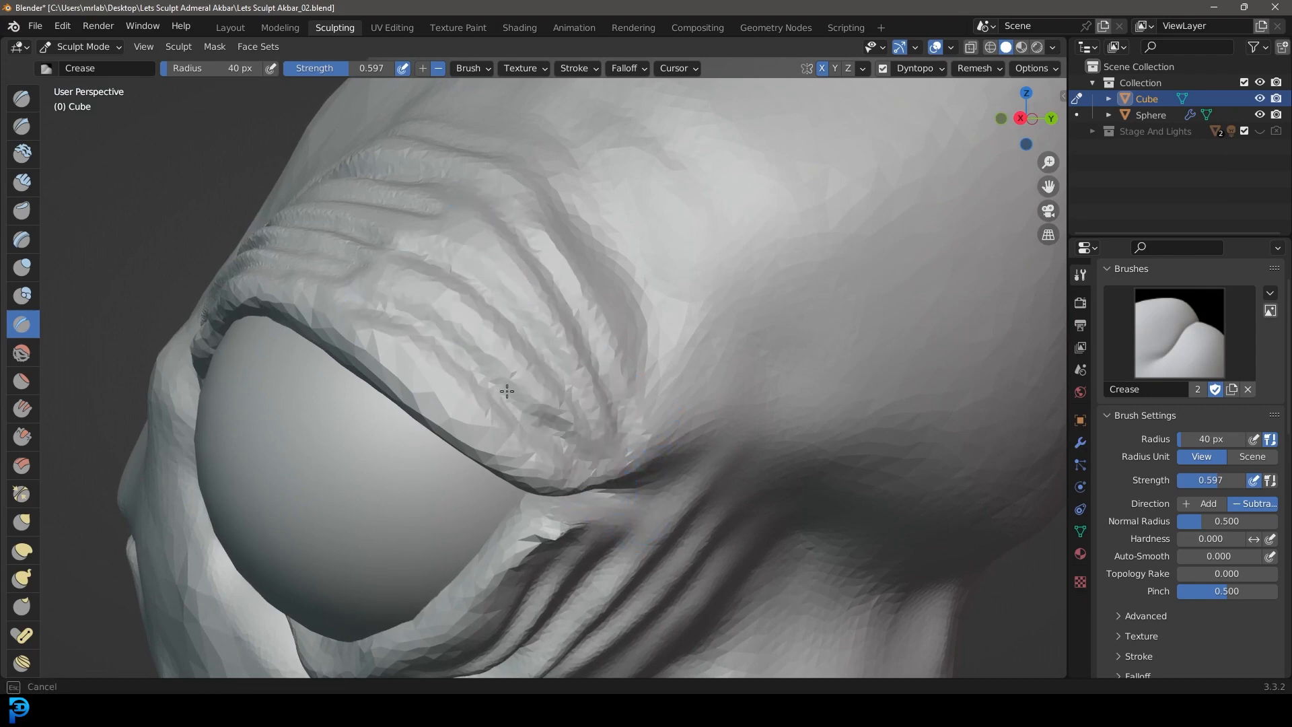
drag(652, 460, 662, 366)
drag(623, 427, 527, 138)
Step: Carve the outermost fold around the front of the upper eyelid and touch up the creases beside it
scroll(511, 201, down, 5)
mouse_move(471, 265)
middle_down()
mouse_move(579, 314)
mouse_move(519, 372)
mouse_move(537, 311)
middle_up()
scroll(551, 357, up, 2)
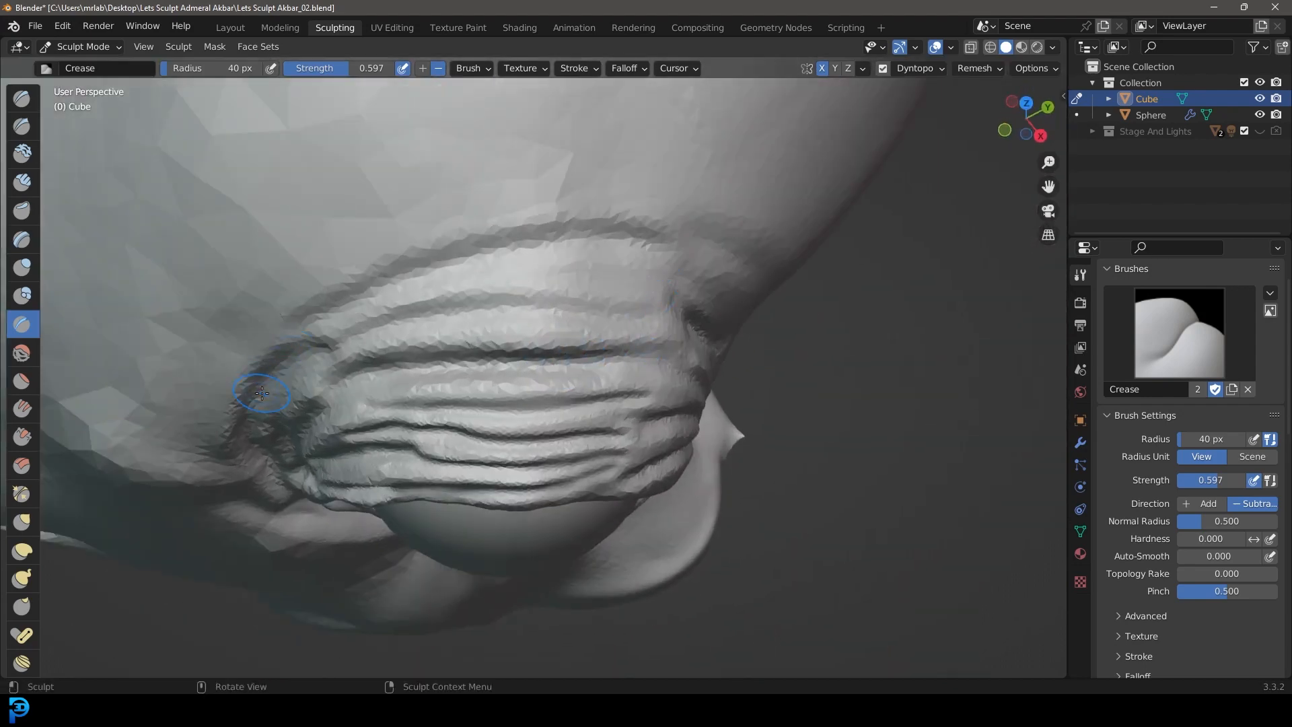
drag(273, 407, 451, 269)
scroll(726, 319, down, 6)
mouse_move(585, 316)
middle_down()
mouse_move(603, 274)
mouse_move(675, 252)
mouse_move(661, 232)
mouse_move(538, 243)
mouse_move(588, 316)
middle_up()
scroll(698, 316, up, 5)
mouse_move(592, 370)
shift+middle_down()
mouse_move(698, 317)
mouse_move(660, 349)
mouse_move(674, 348)
shift+middle_up()
scroll(698, 317, down, 2)
scroll(674, 347, up, 5)
shift+middle_drag(820, 201, 705, 219)
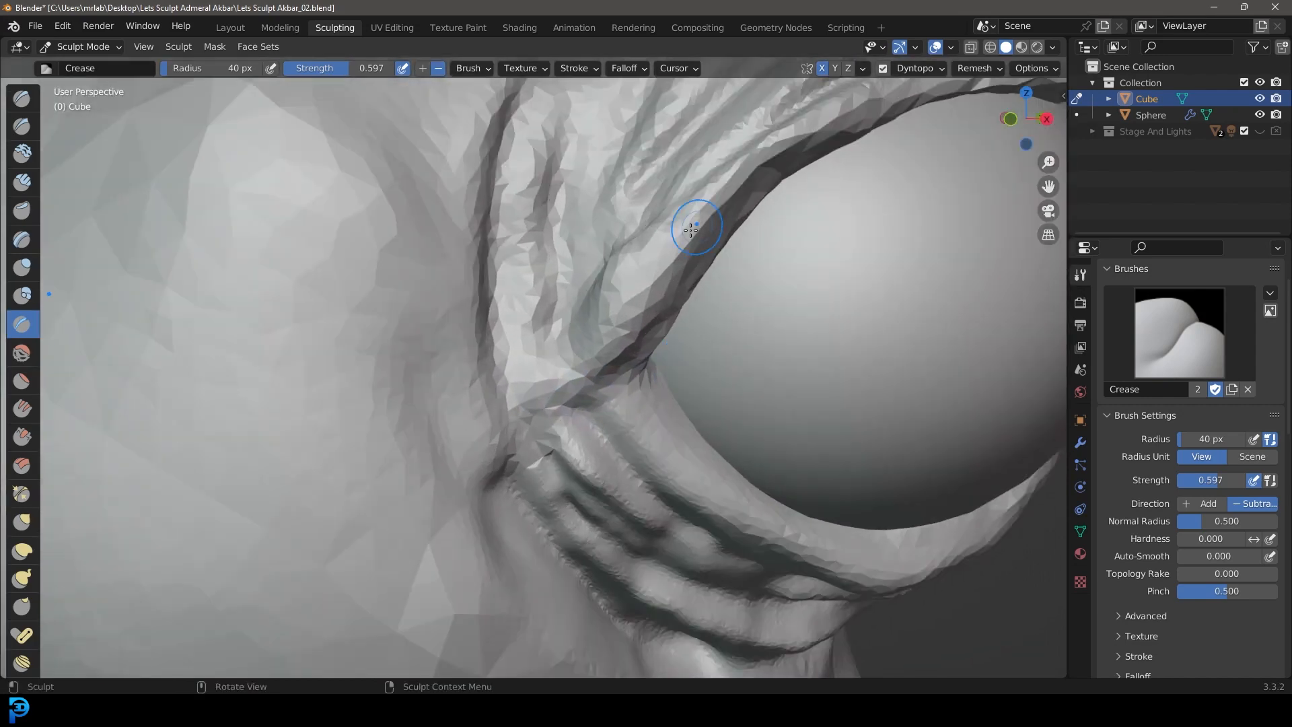
Step: Deepen the creases at the front eye corner, drawing the upper-eyelid wrinkles down to meet the lower-eyelid ones
scroll(640, 260, down, 5)
mouse_move(640, 259)
middle_down()
mouse_move(614, 261)
mouse_move(486, 367)
middle_up()
scroll(487, 368, up, 5)
drag(564, 183, 542, 310)
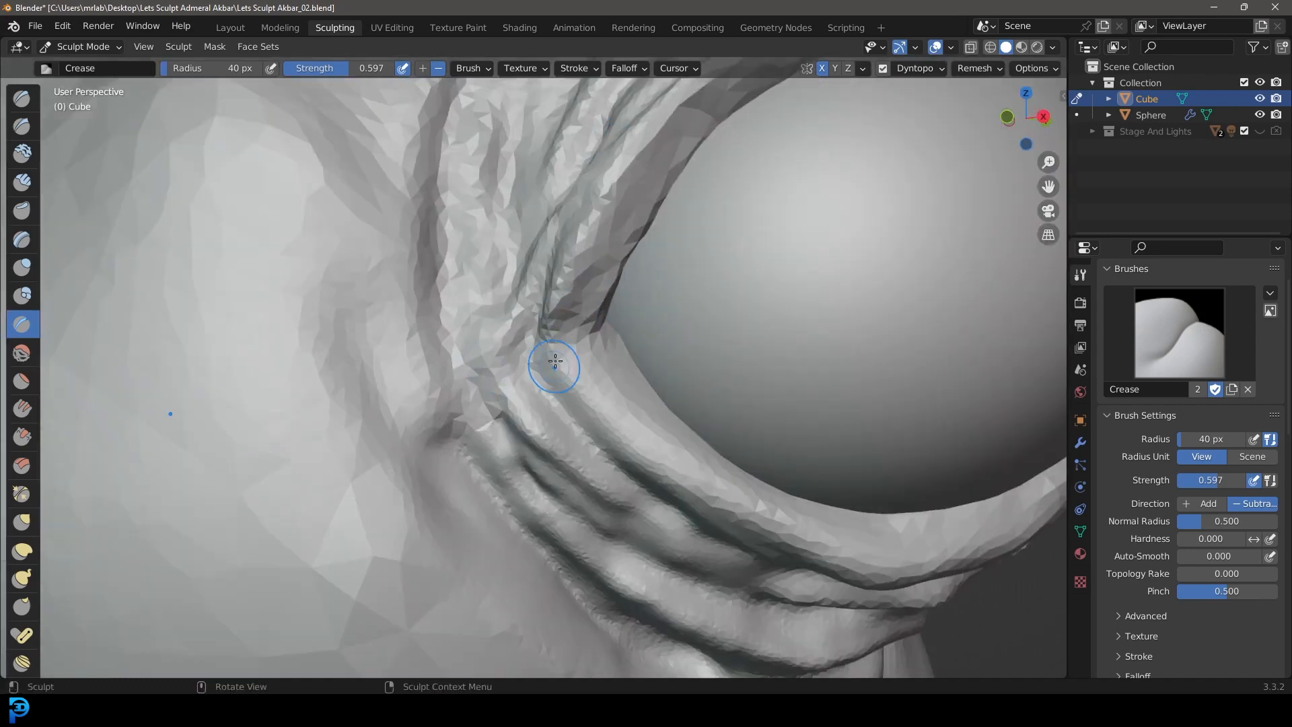
drag(622, 101, 520, 346)
drag(495, 111, 486, 330)
drag(435, 124, 455, 273)
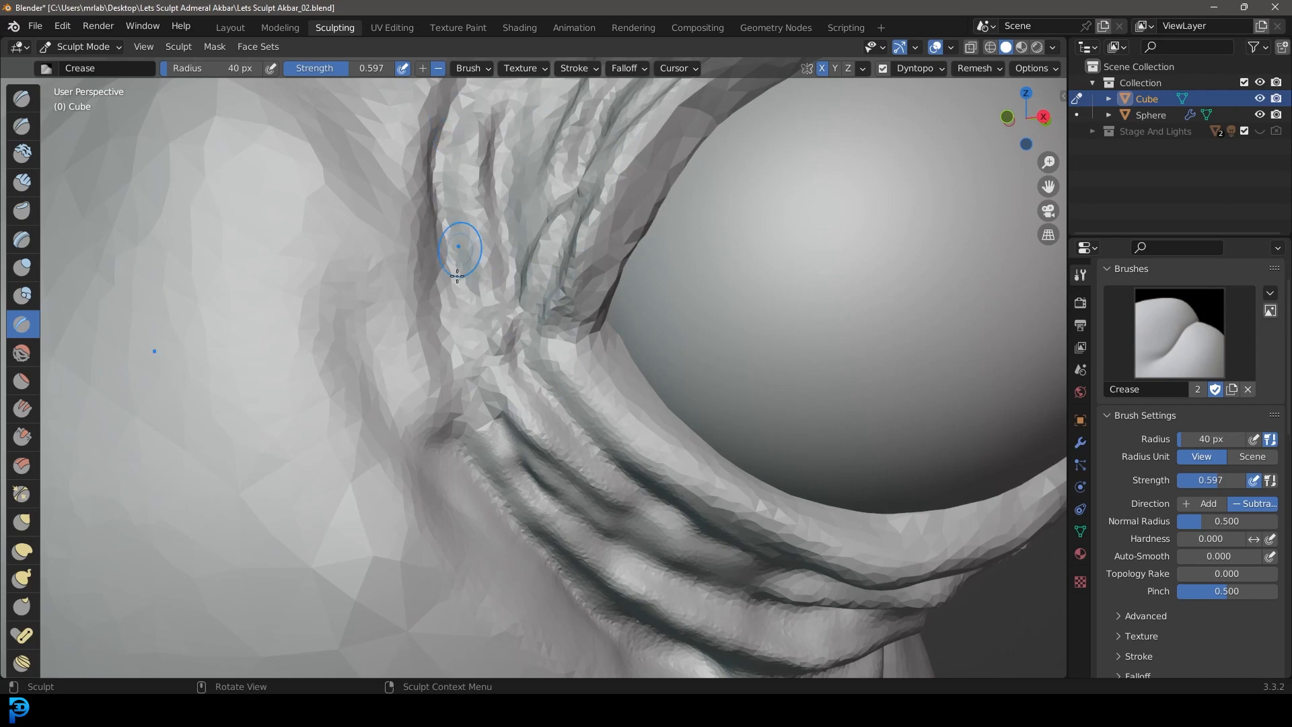
drag(438, 82, 441, 331)
scroll(483, 195, down, 6)
middle_drag(498, 233, 496, 359)
scroll(496, 313, up, 5)
Step: Close the gap at the front eye corner by pulling the eyelids with the Grab brush at 110 px radius
scroll(454, 287, down, 6)
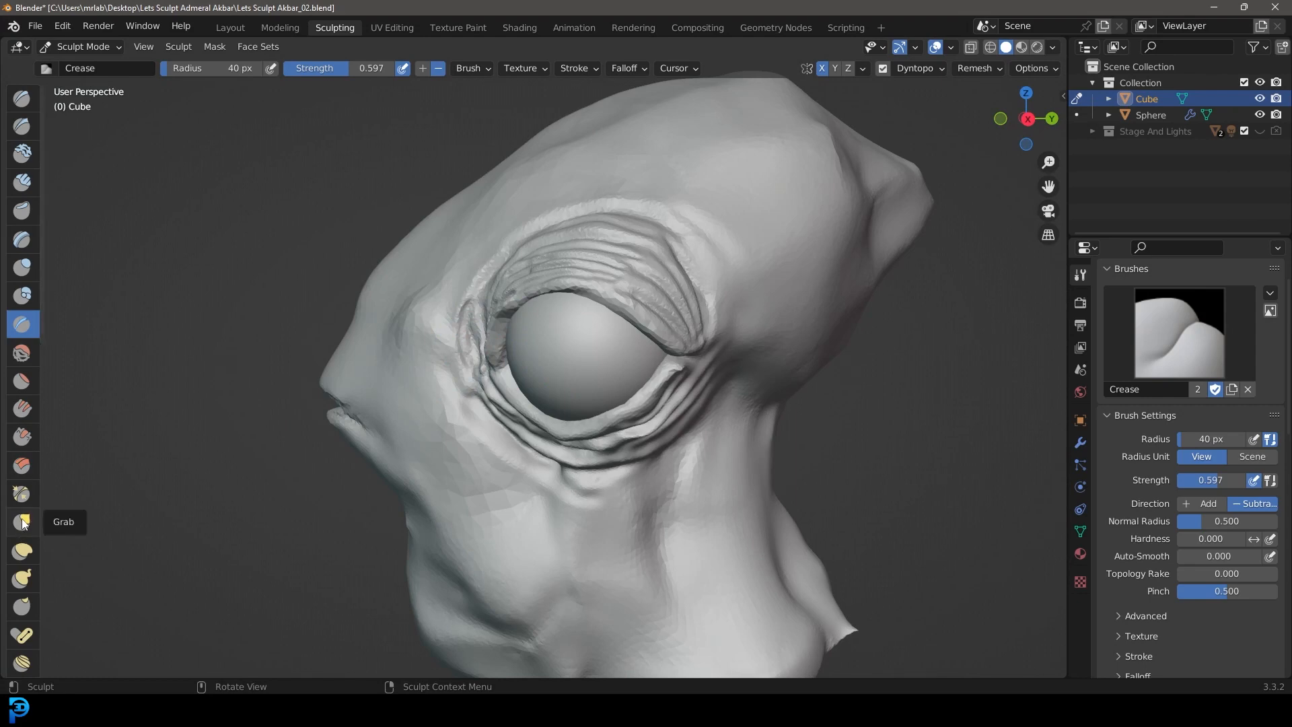
click(22, 522)
key(f)
click(498, 340)
scroll(441, 381, up, 3)
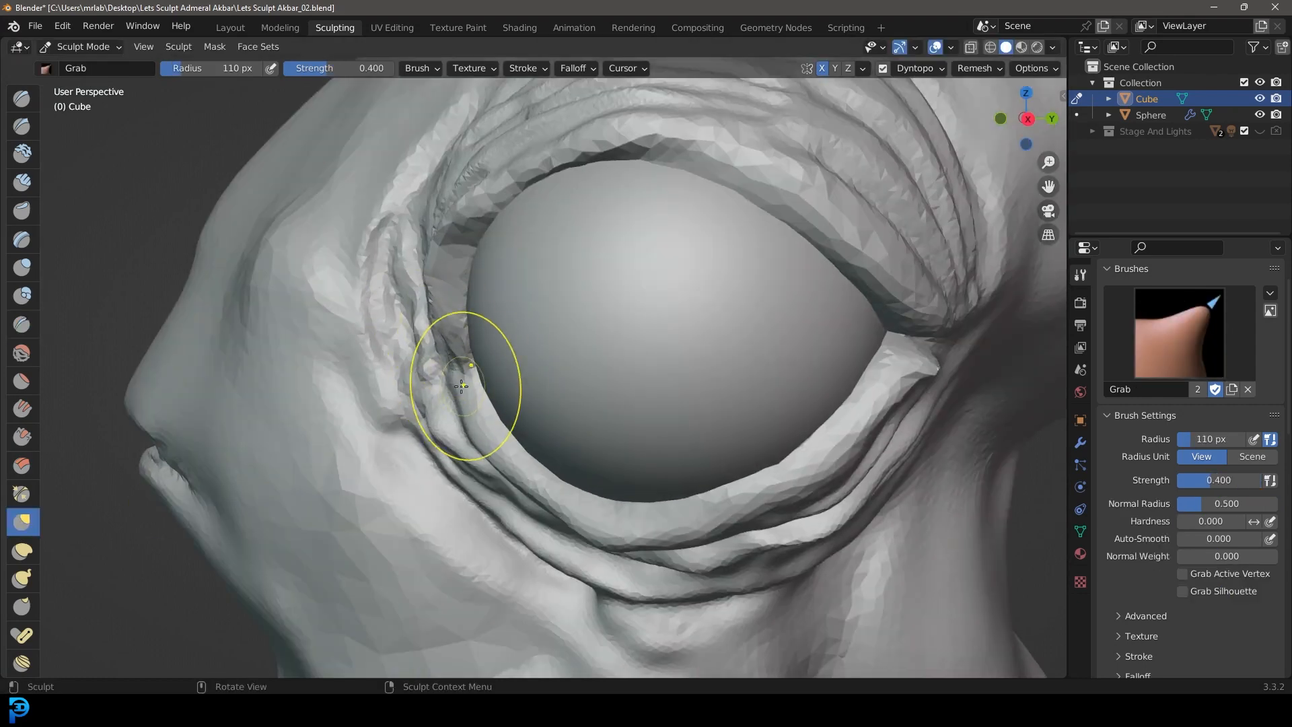
scroll(483, 431, down, 4)
scroll(520, 439, up, 2)
mouse_move(486, 432)
middle_down()
mouse_move(518, 440)
mouse_move(467, 284)
mouse_move(507, 224)
middle_up()
drag(525, 204, 530, 199)
Step: Reshape the folds in front of the eye corner with the Grab brush so they flow into the upper eyelid
scroll(546, 198, down, 4)
mouse_move(632, 186)
middle_down()
mouse_move(684, 244)
mouse_move(781, 204)
mouse_move(690, 228)
middle_up()
scroll(690, 229, up, 1)
scroll(690, 229, up, 3)
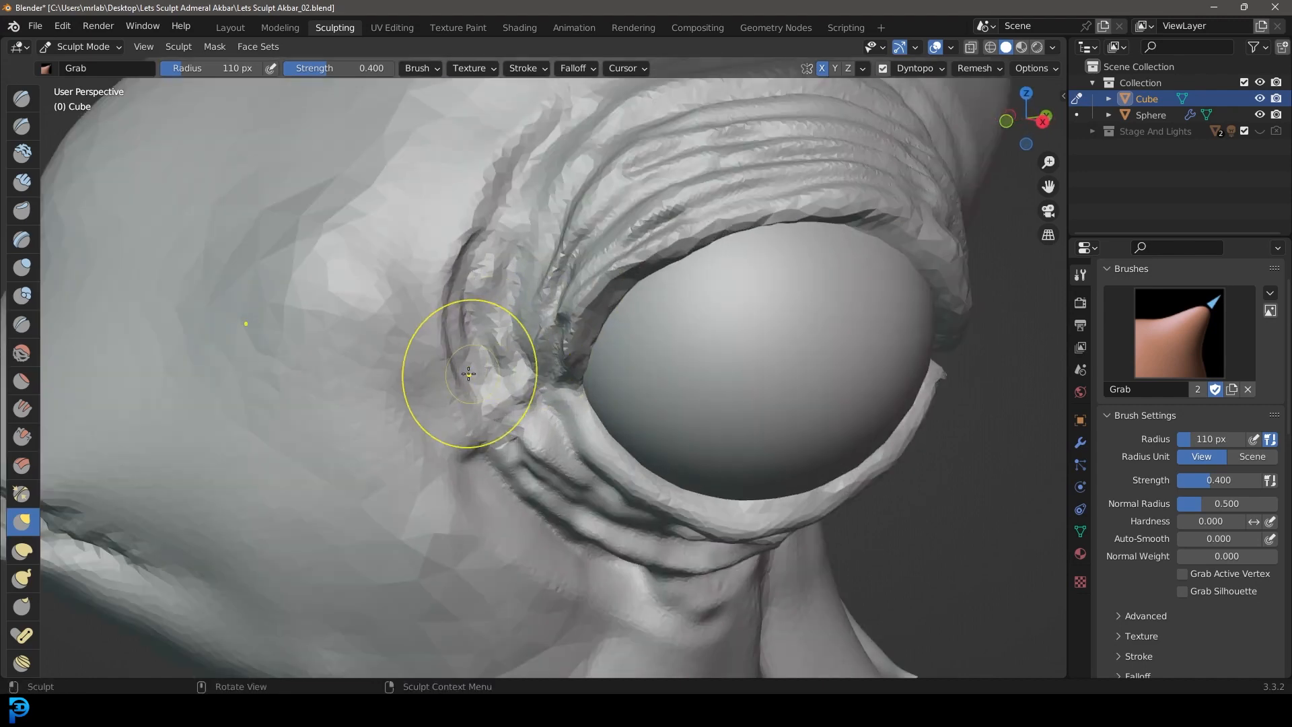
middle_drag(471, 286, 519, 153)
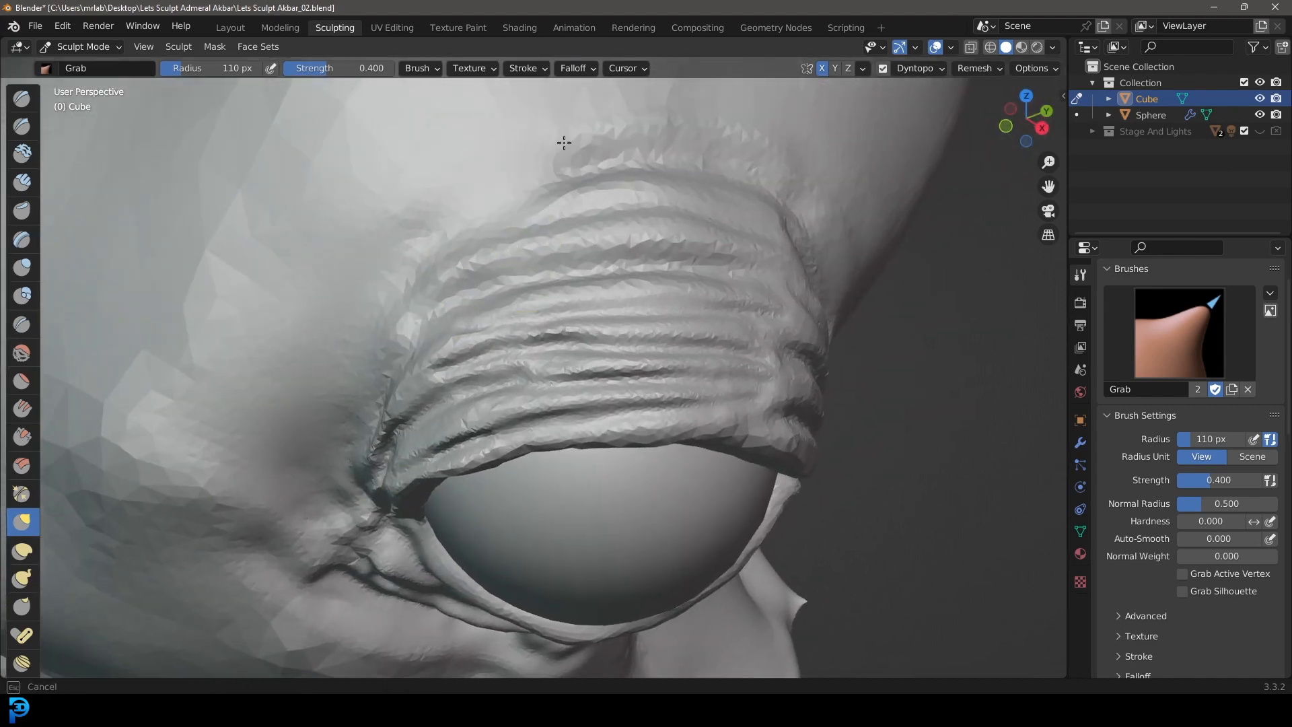
Step: Reshape the lower-eyelid wrinkles beneath the eyeball and towards the rear corner with the Grab brush
scroll(876, 237, down, 2)
middle_drag(875, 237, 686, 223)
scroll(693, 337, down, 4)
scroll(686, 223, up, 4)
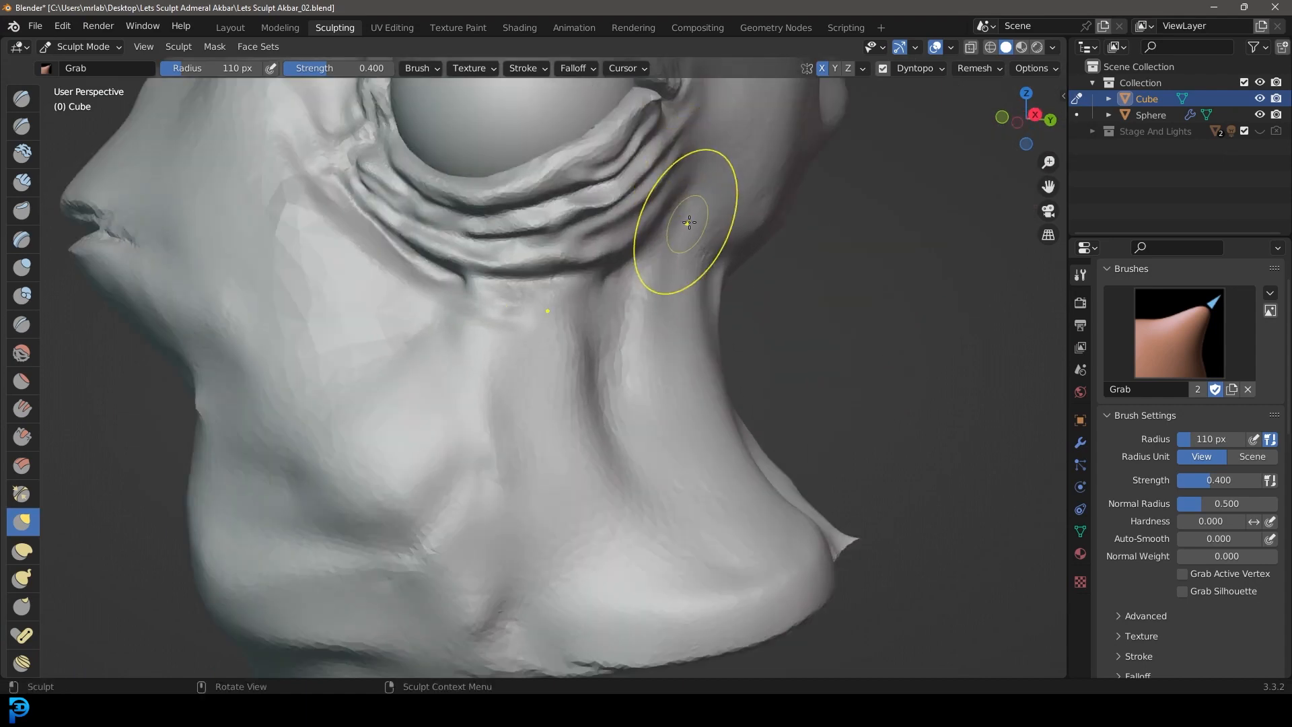
shift+middle_drag(711, 170, 686, 224)
scroll(687, 224, up, 2)
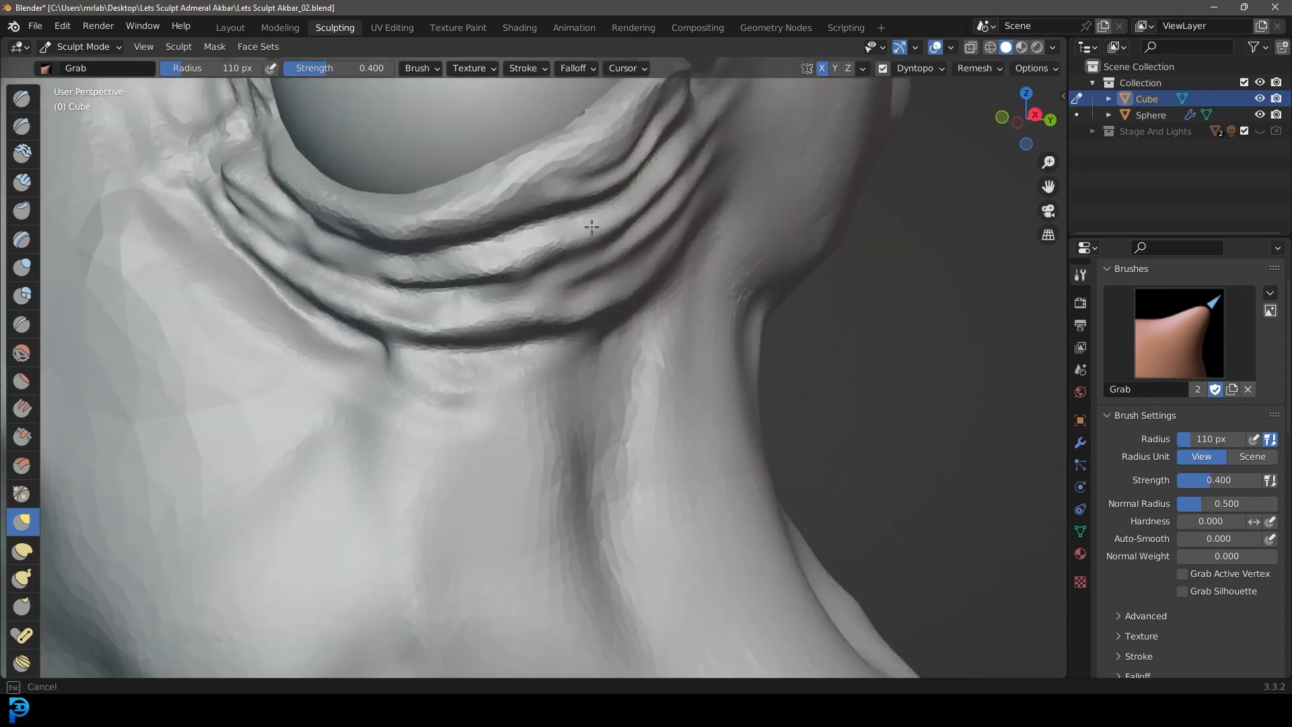
scroll(502, 253, down, 3)
middle_drag(496, 258, 550, 271)
scroll(417, 292, up, 1)
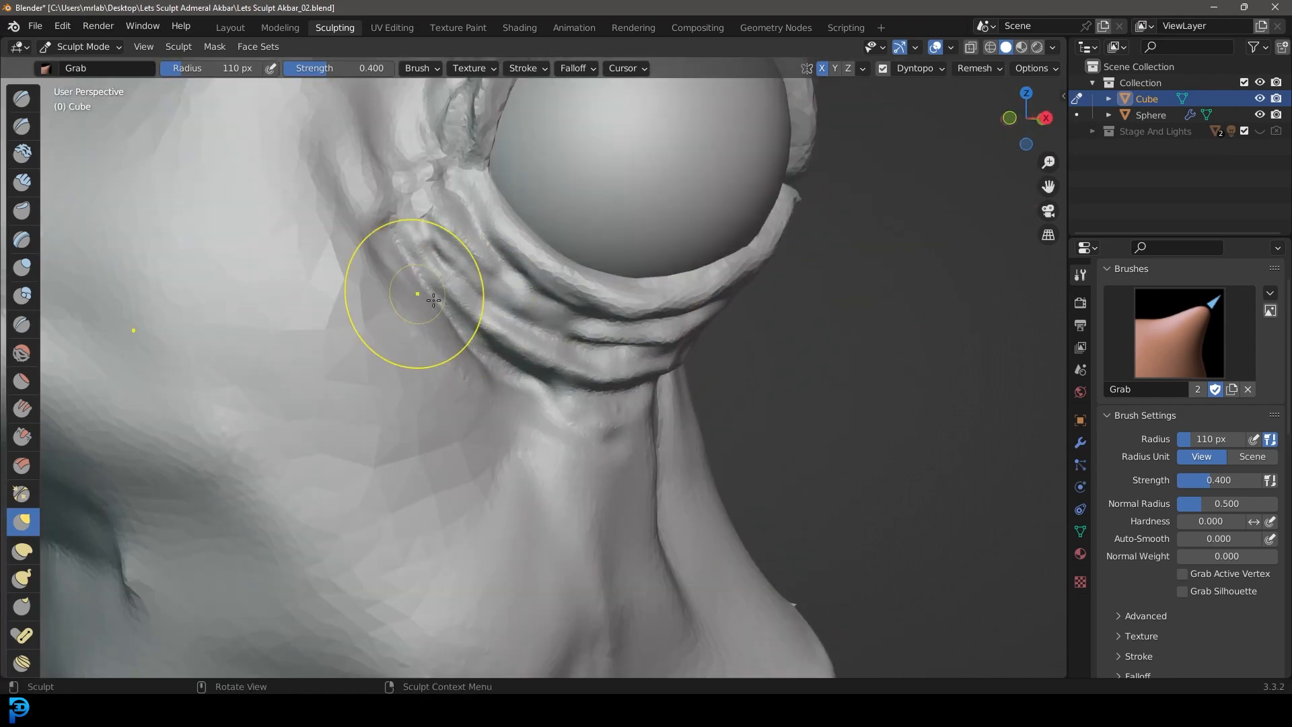
Step: Adjust the outermost fold at the front of the lower eyelid where it meets the cheek
shift+drag(433, 269, 424, 254)
scroll(424, 254, down, 2)
middle_drag(424, 253, 401, 265)
scroll(401, 265, up, 1)
shift+drag(350, 175, 422, 269)
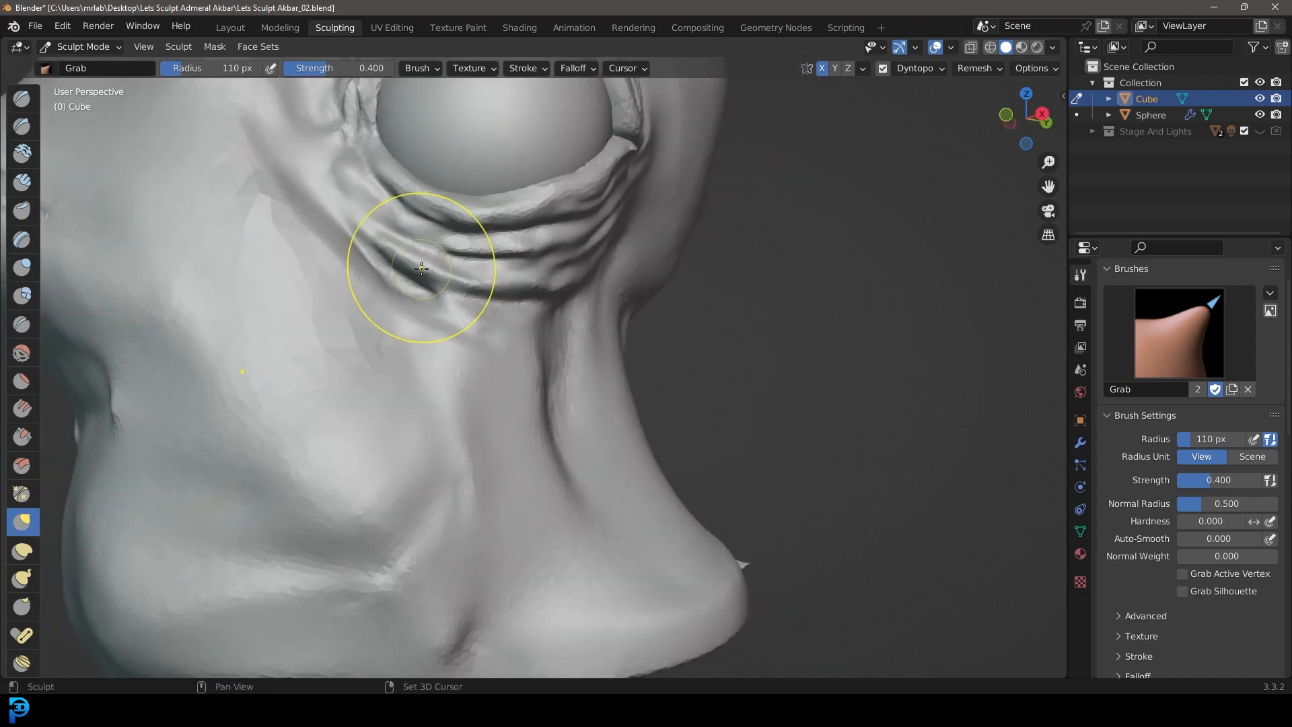
scroll(547, 303, down, 3)
scroll(547, 303, down, 2)
middle_drag(547, 303, 606, 269)
scroll(586, 233, up, 2)
scroll(521, 273, up, 3)
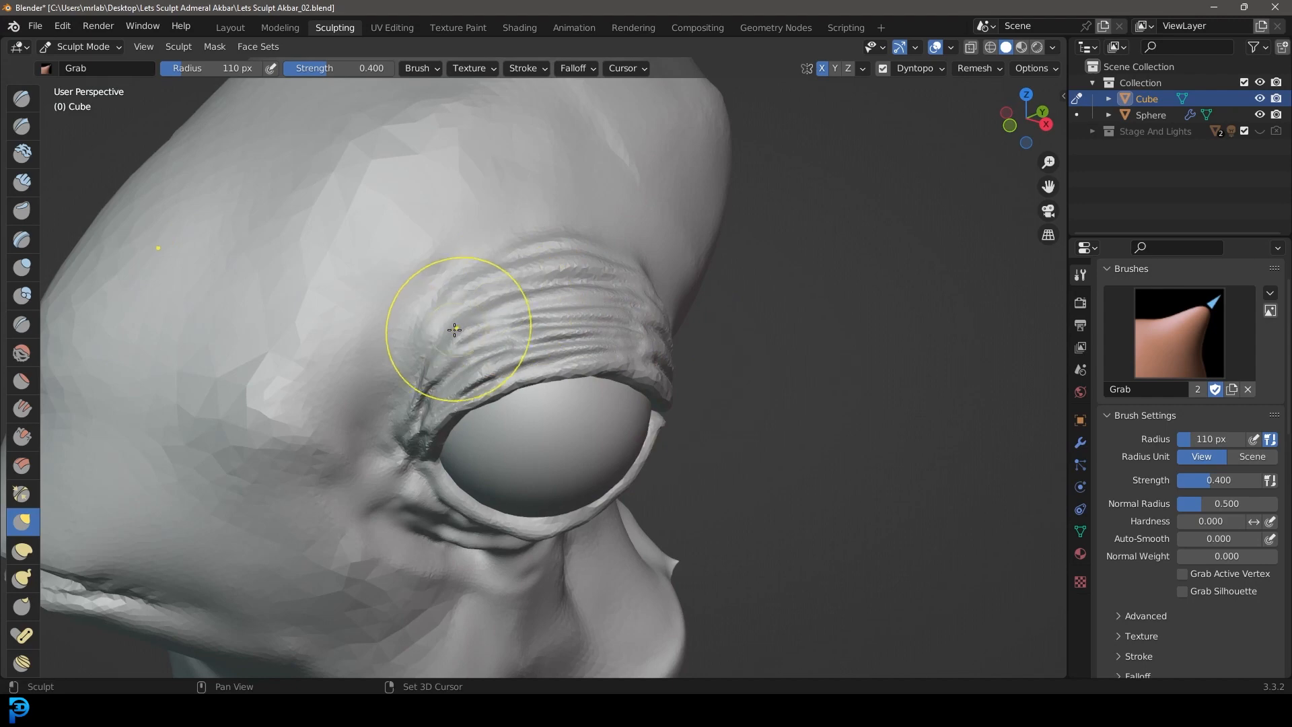
Step: Enlarge the Grab brush radius to 134 px and soften the uppermost wrinkles and rear end of the upper eyelid
scroll(432, 333, down, 5)
key(f)
middle_drag(736, 434, 680, 426)
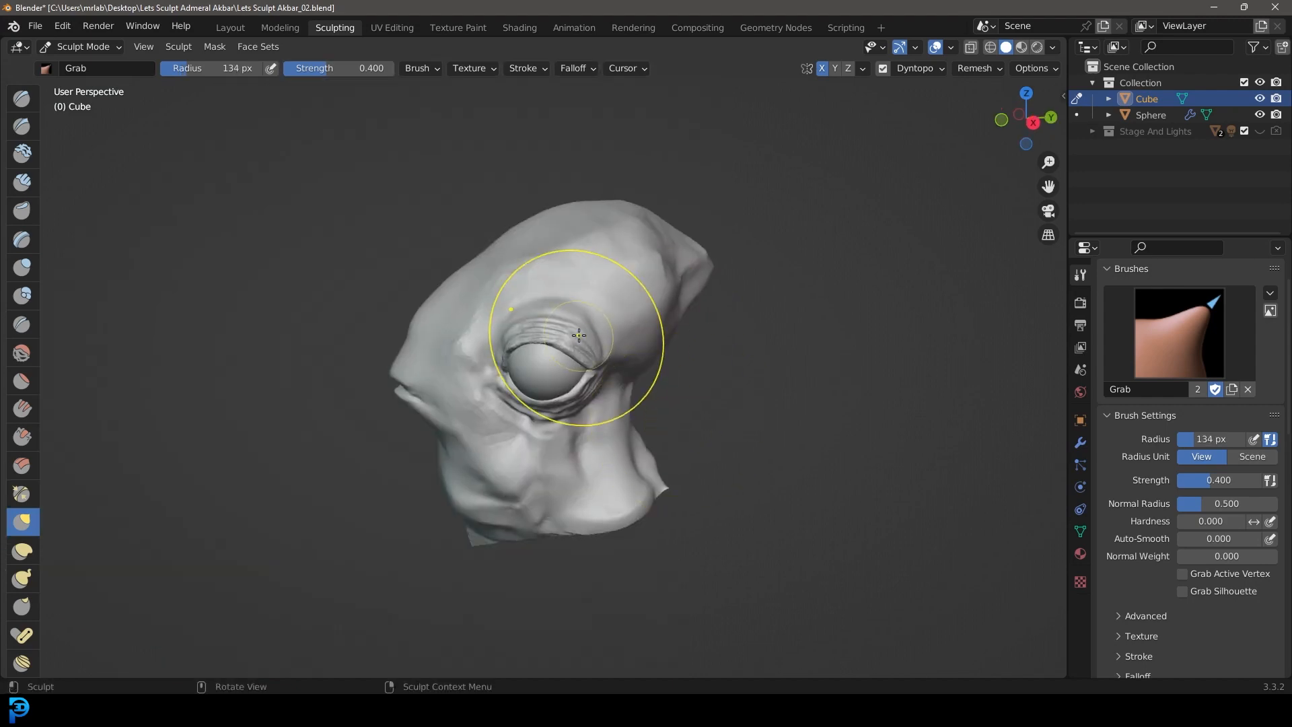
scroll(525, 281, up, 2)
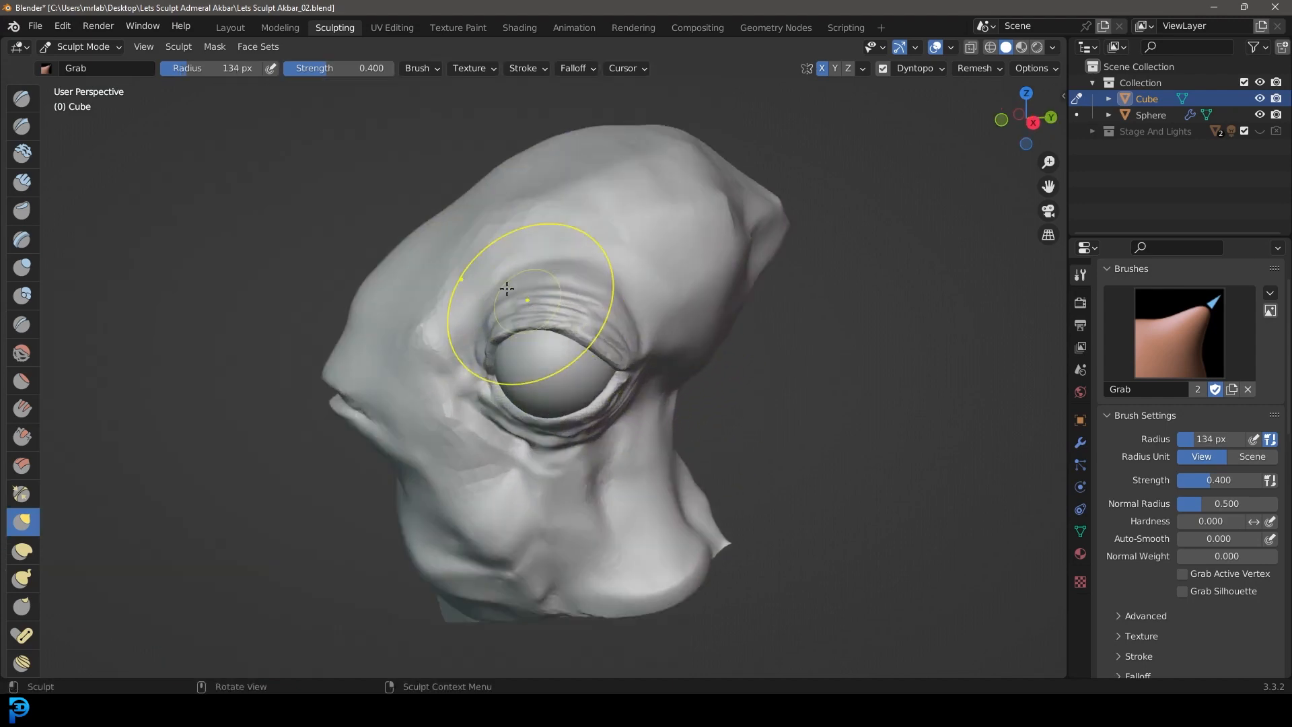
middle_drag(570, 313, 660, 386)
scroll(673, 330, up, 3)
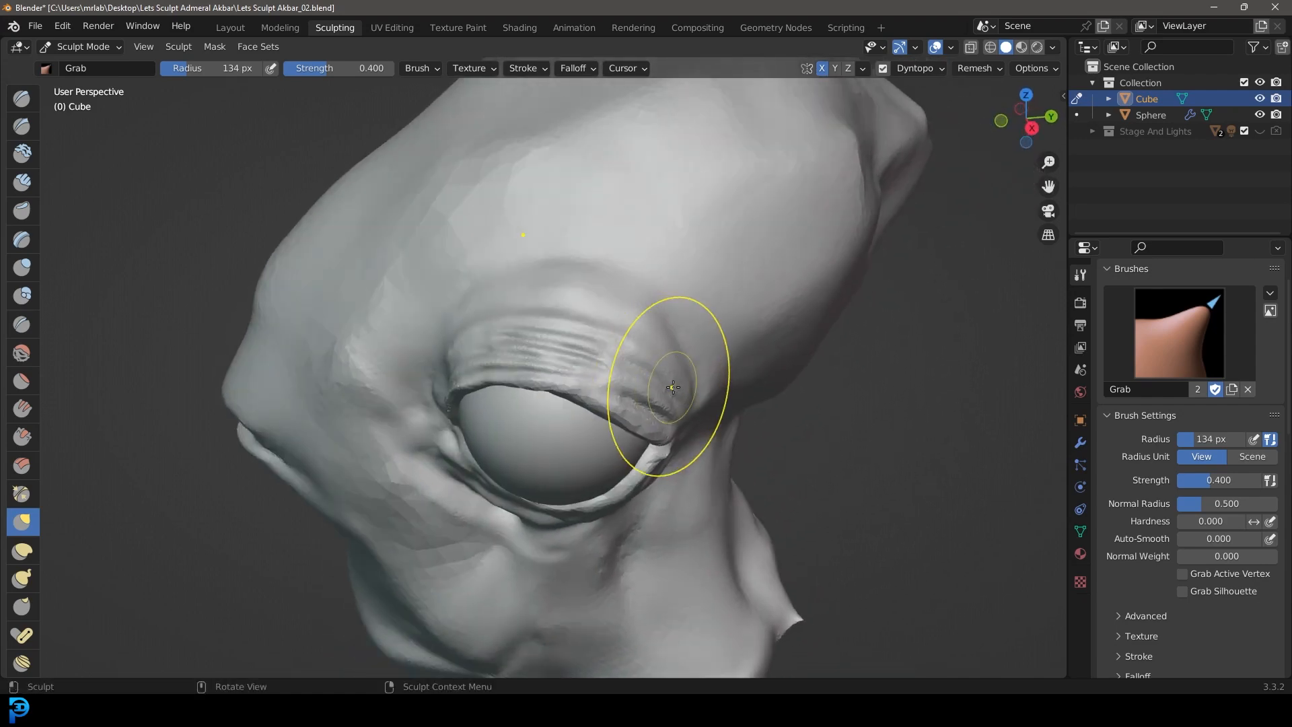
Step: Shape the folds around the front eye corner and the bump on the snout in front of the eye
scroll(661, 383, down, 4)
middle_drag(565, 414, 609, 403)
scroll(607, 402, up, 3)
middle_drag(676, 286, 646, 246)
scroll(646, 245, up, 4)
middle_drag(337, 252, 393, 255)
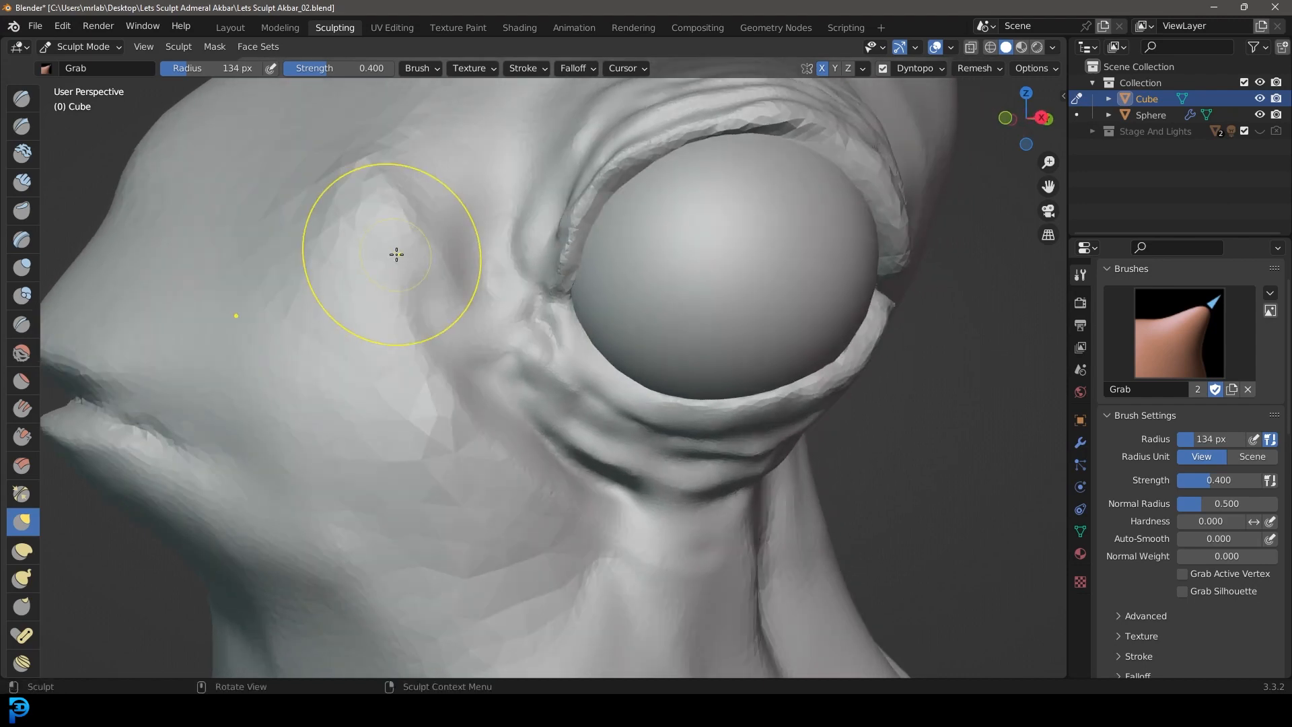
Step: Turn on Smooth Shading in the Dyntopo settings
scroll(801, 412, down, 5)
middle_drag(744, 400, 680, 360)
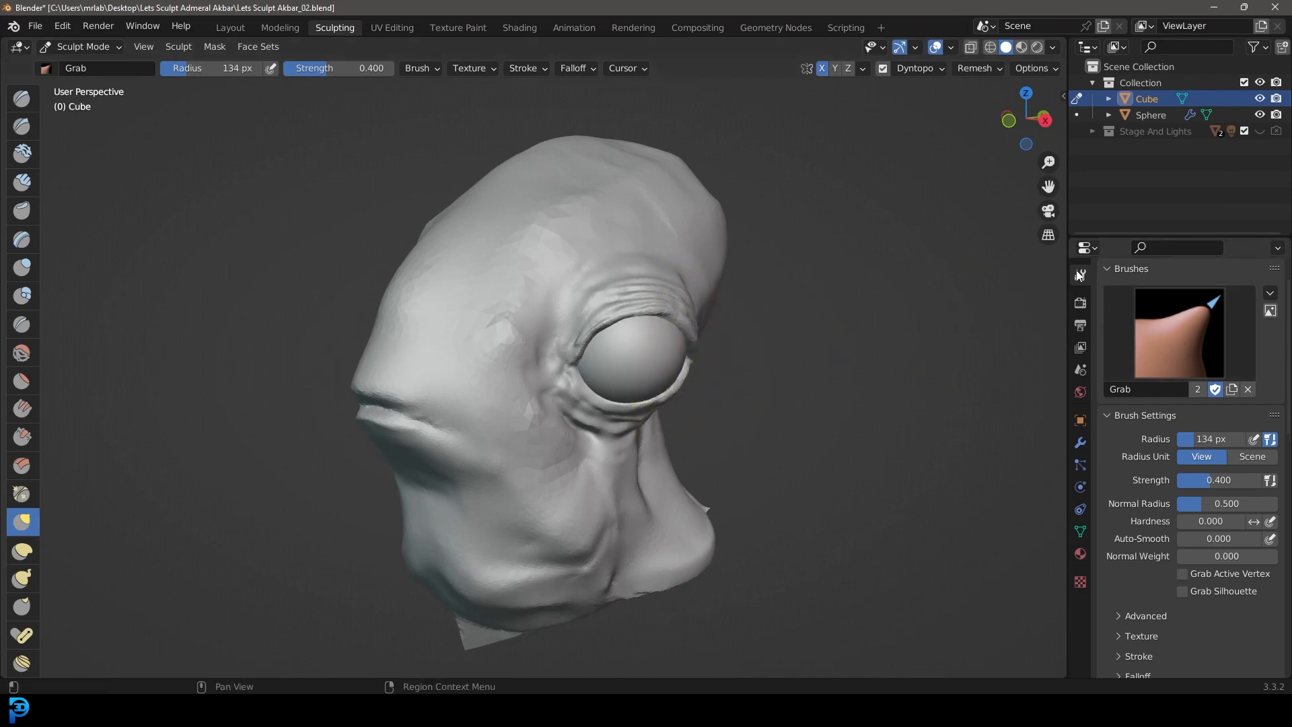
scroll(1187, 346, down, 5)
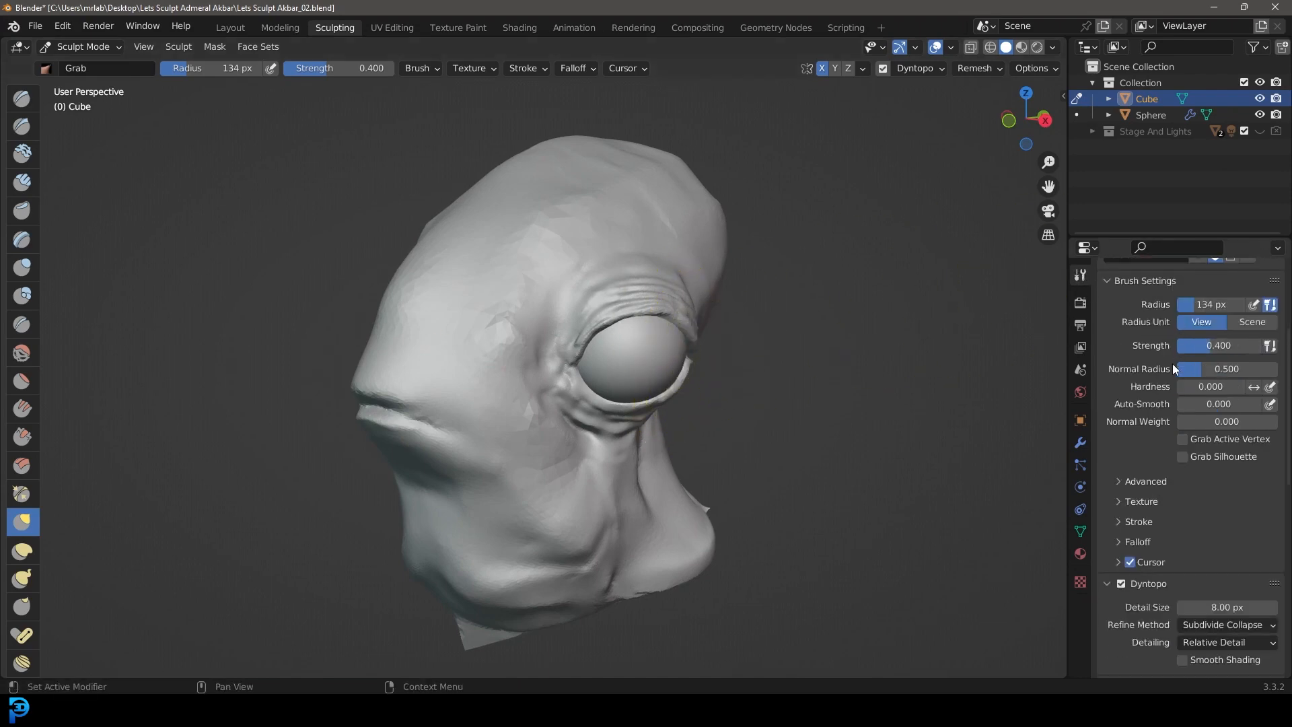
scroll(1174, 359, down, 3)
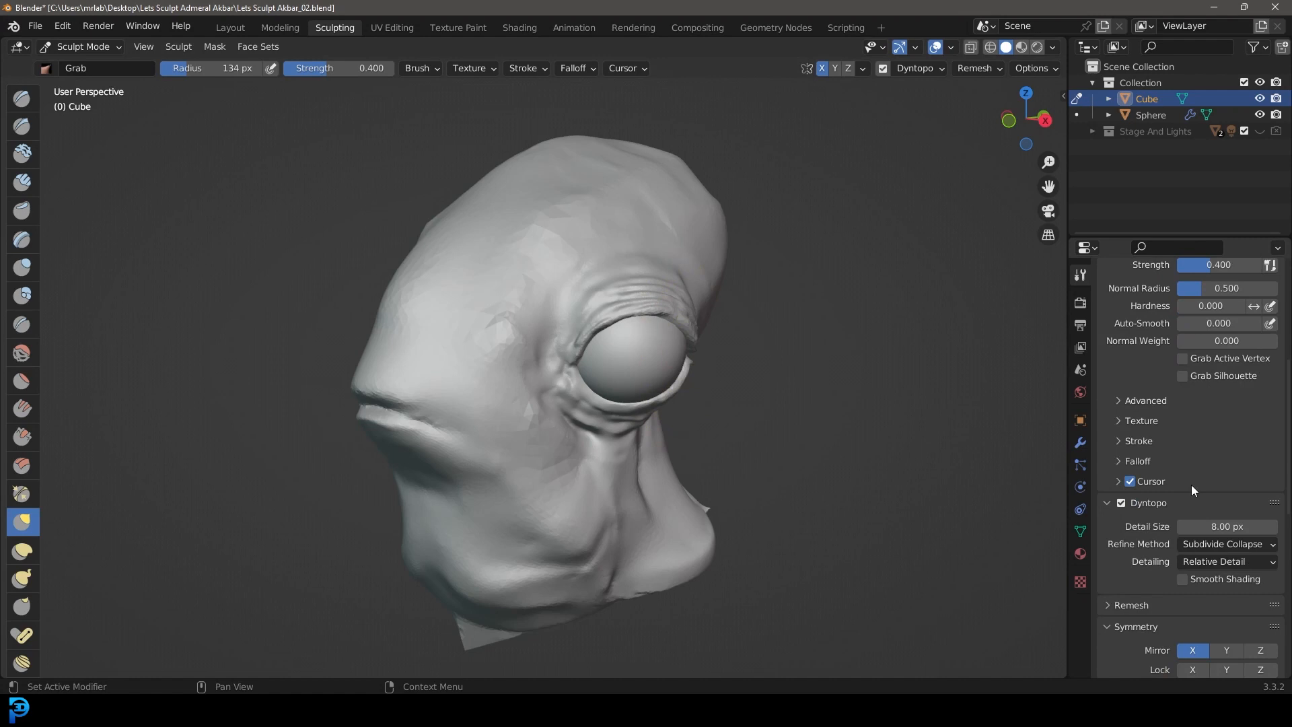
click(1182, 579)
Step: Examine the smooth-shaded head from the front and both eyelids' wrinkles from the side
mouse_move(860, 343)
middle_down()
mouse_move(455, 216)
mouse_move(536, 265)
mouse_move(403, 360)
middle_up()
middle_drag(737, 305, 614, 337)
key(KP_1)
scroll(663, 390, down, 2)
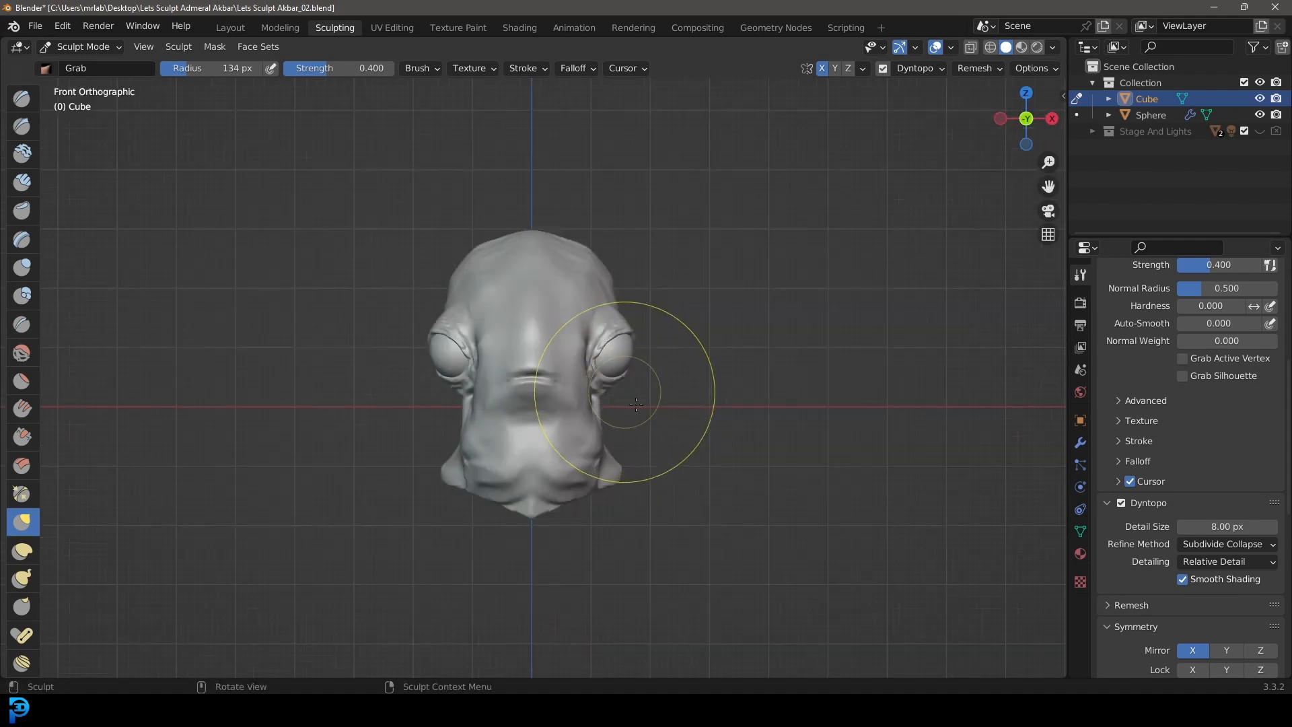
scroll(717, 377, up, 1)
shift+middle_drag(718, 378, 706, 418)
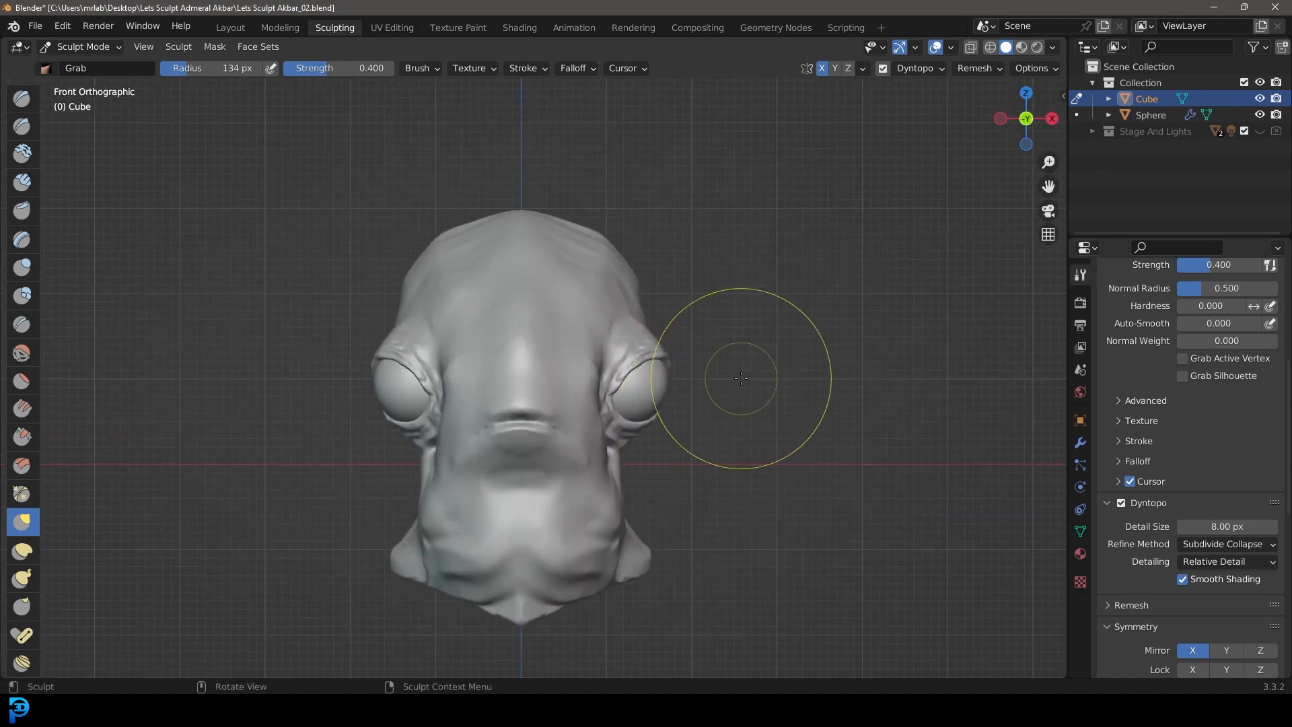
scroll(740, 357, up, 4)
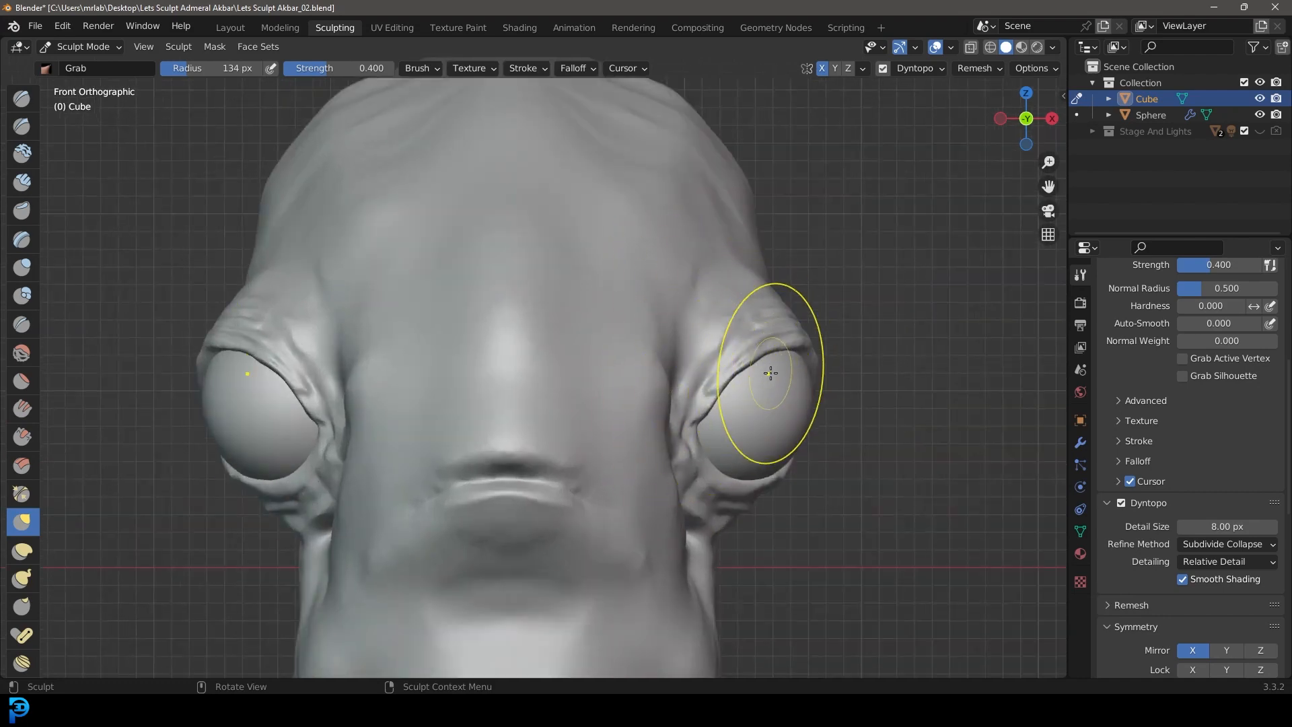
scroll(812, 348, down, 3)
middle_drag(721, 375, 585, 365)
middle_drag(580, 460, 536, 340)
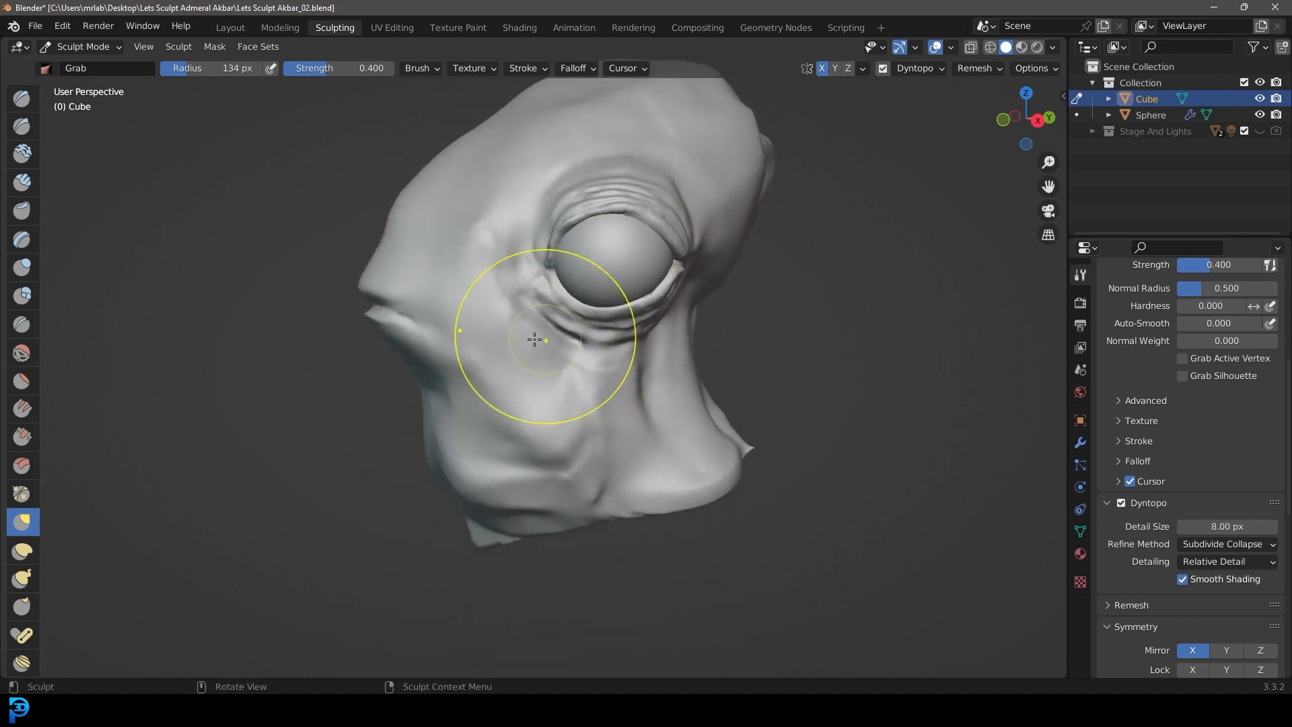
mouse_move(500, 453)
middle_down()
mouse_move(576, 404)
mouse_move(725, 426)
middle_up()
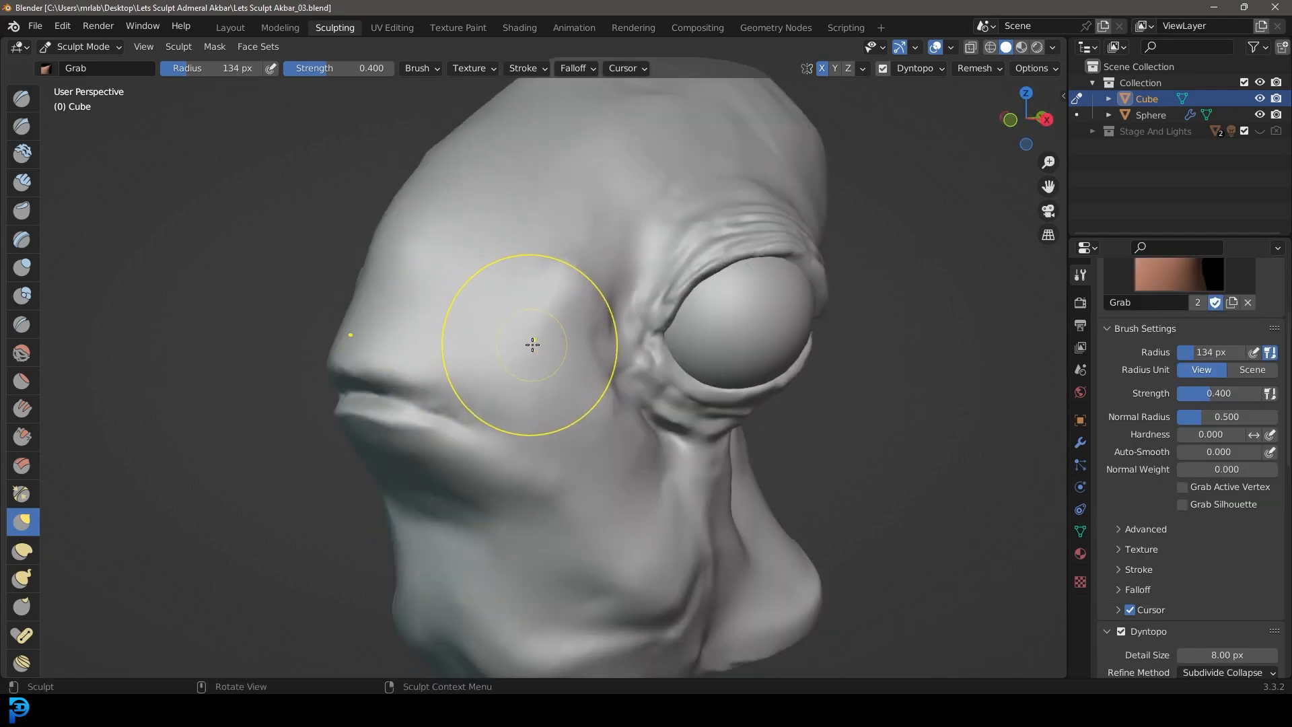
Step: Carve the mouth line from the snout back to beneath the eye with the Crease brush, using a 28 px radius and 0.753 strength
shift+middle_drag(654, 550, 663, 407)
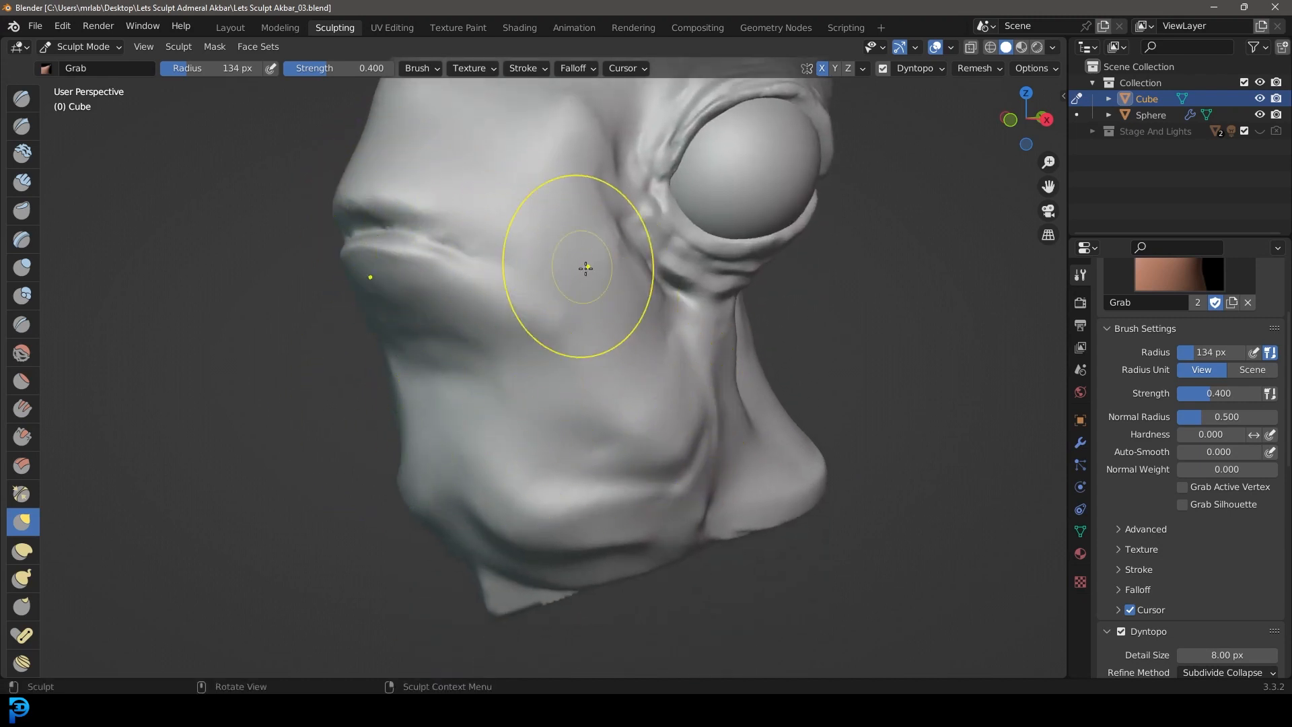
middle_drag(556, 209, 547, 217)
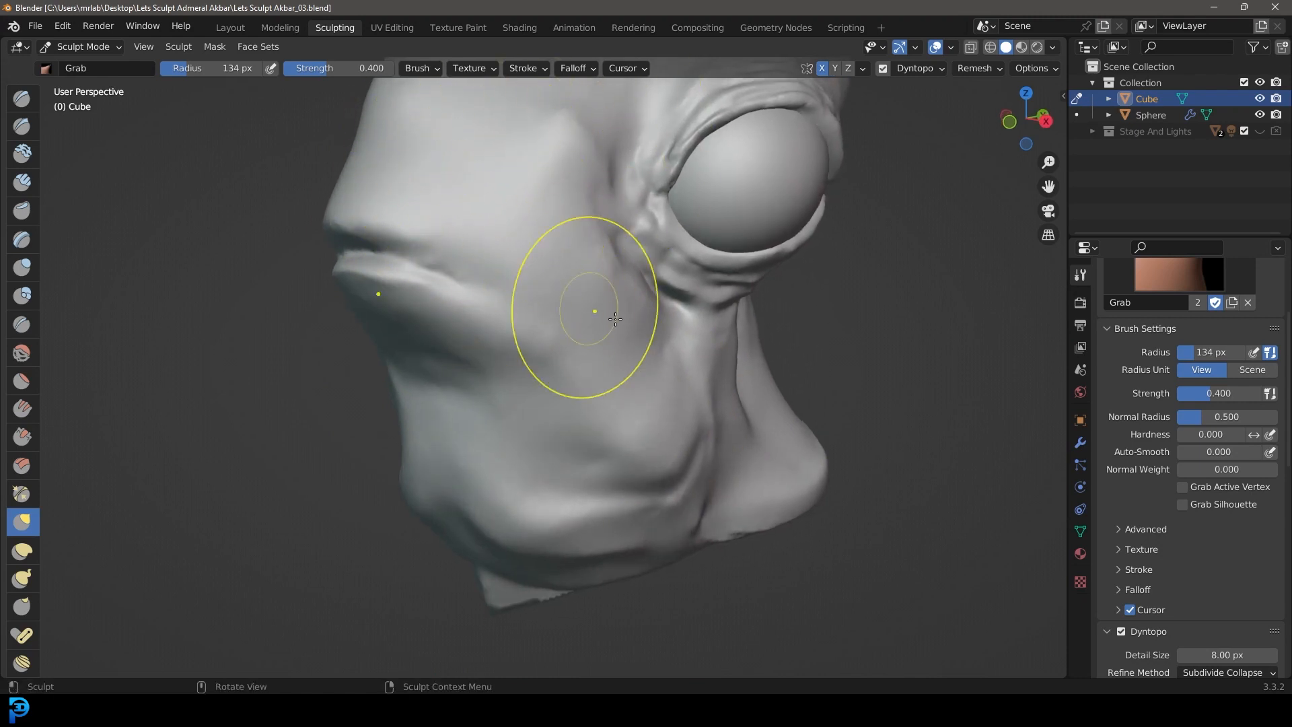
shift+middle_drag(560, 339, 555, 372)
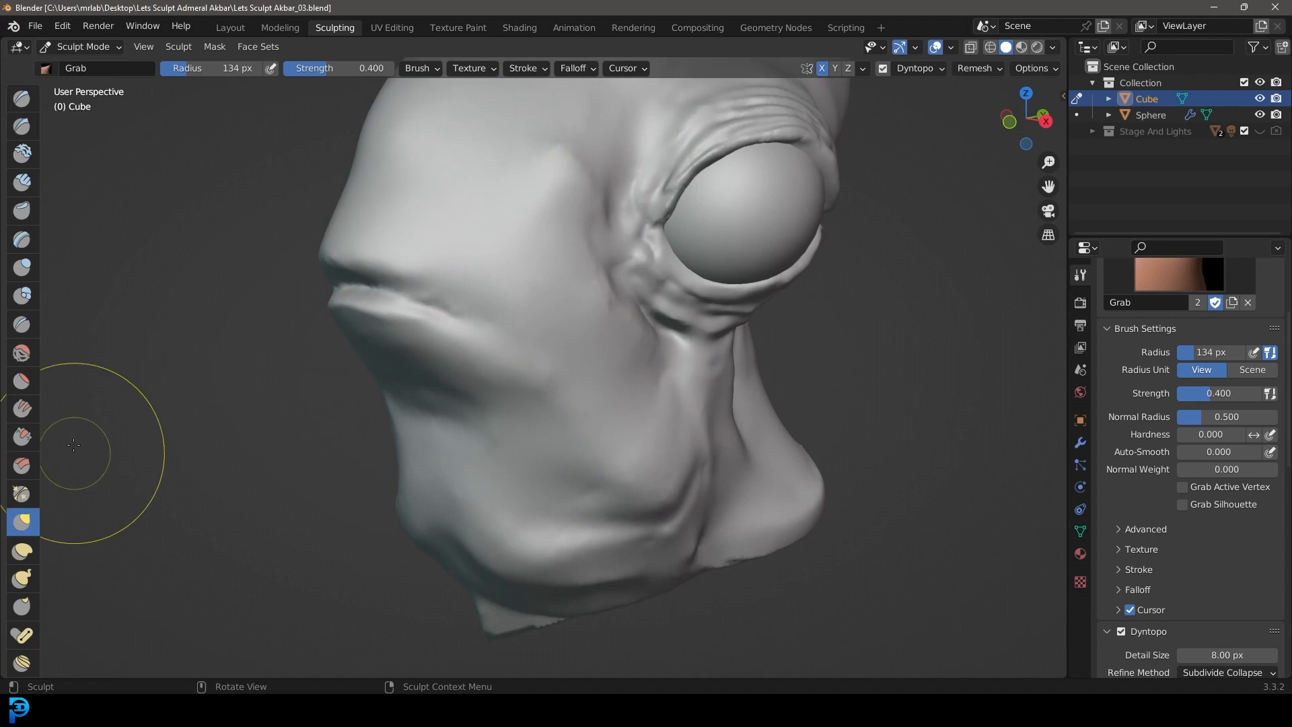
click(22, 324)
scroll(514, 321, up, 3)
key(f)
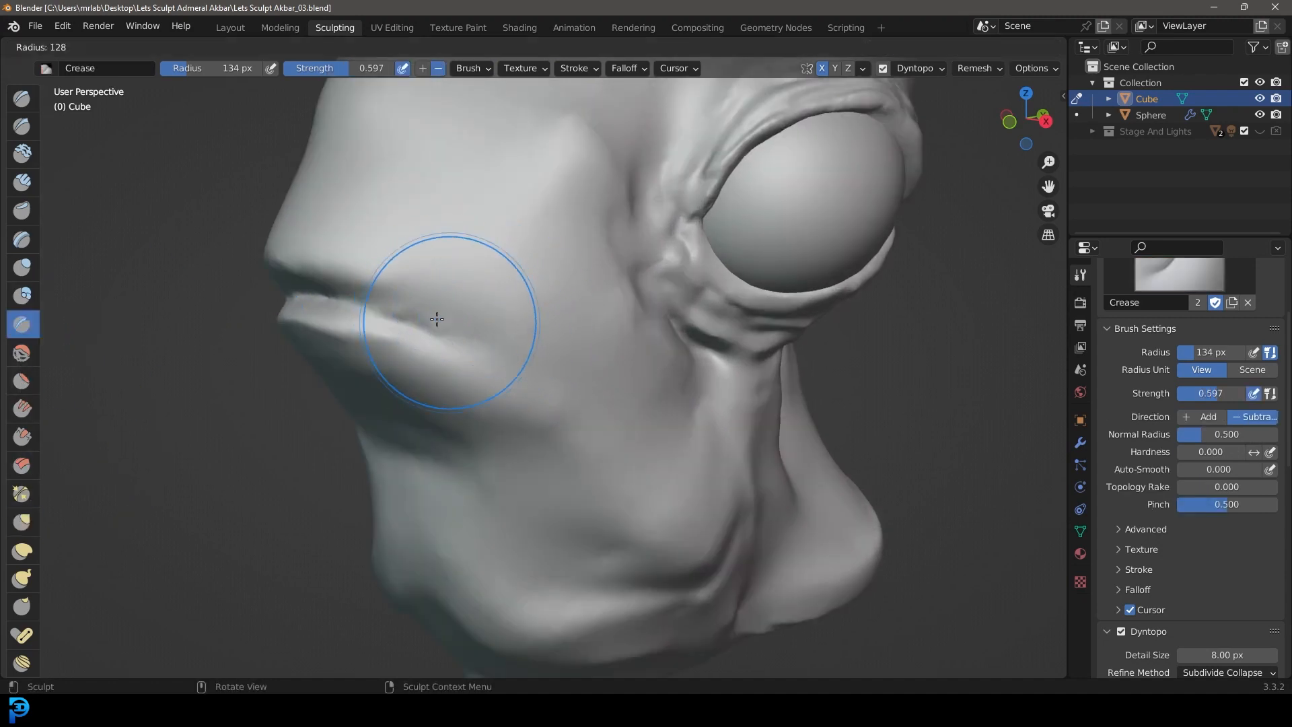
click(389, 313)
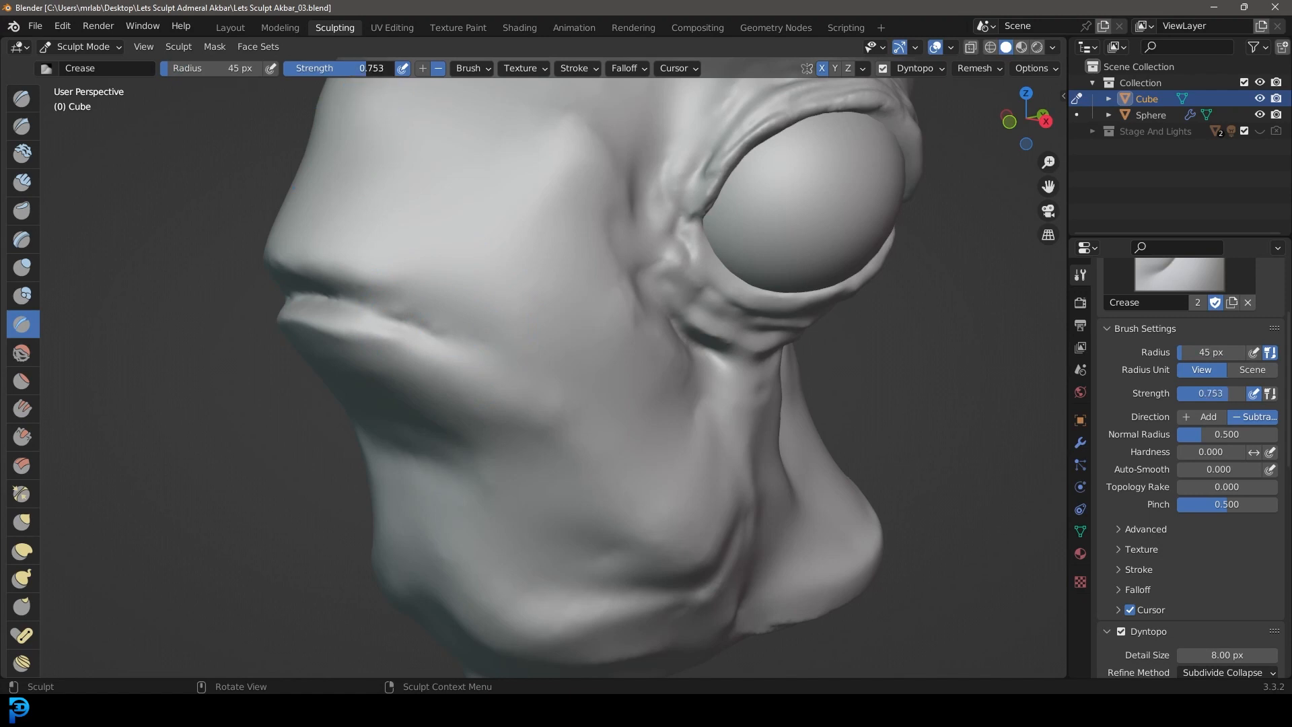
drag(320, 306, 357, 318)
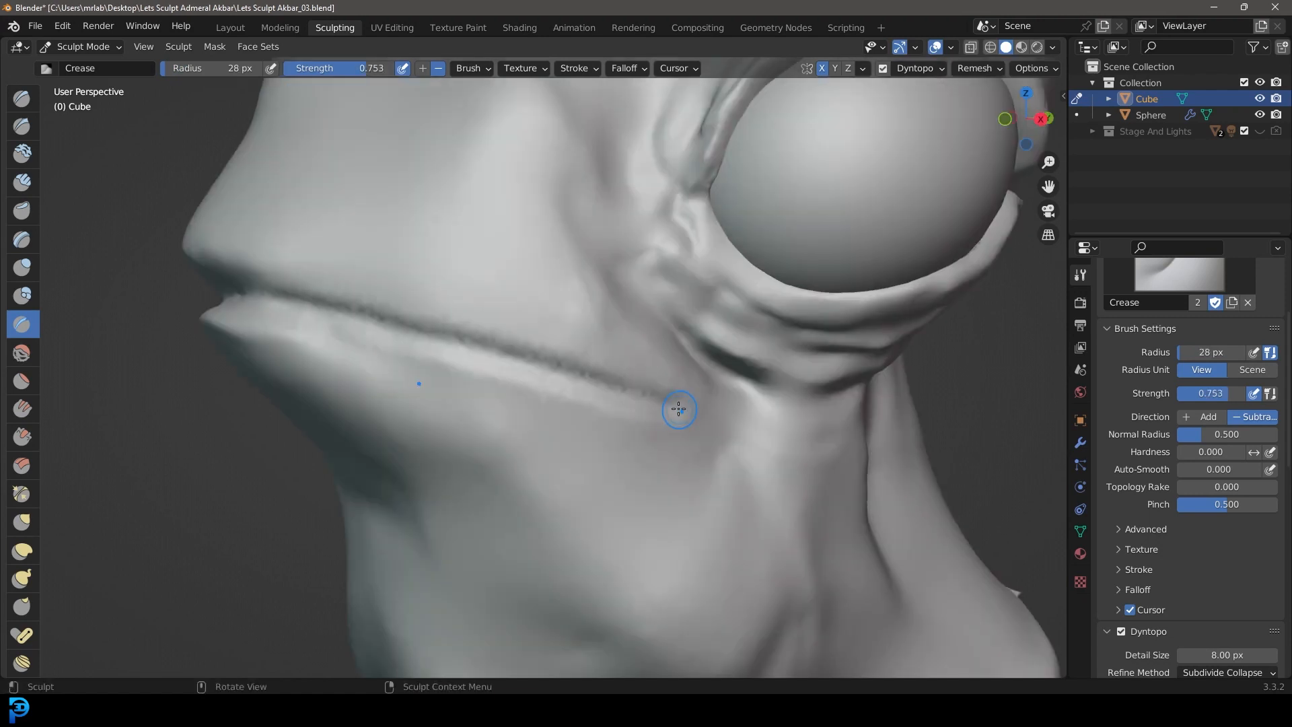
scroll(571, 403, down, 4)
middle_drag(571, 404, 576, 397)
scroll(568, 318, up, 3)
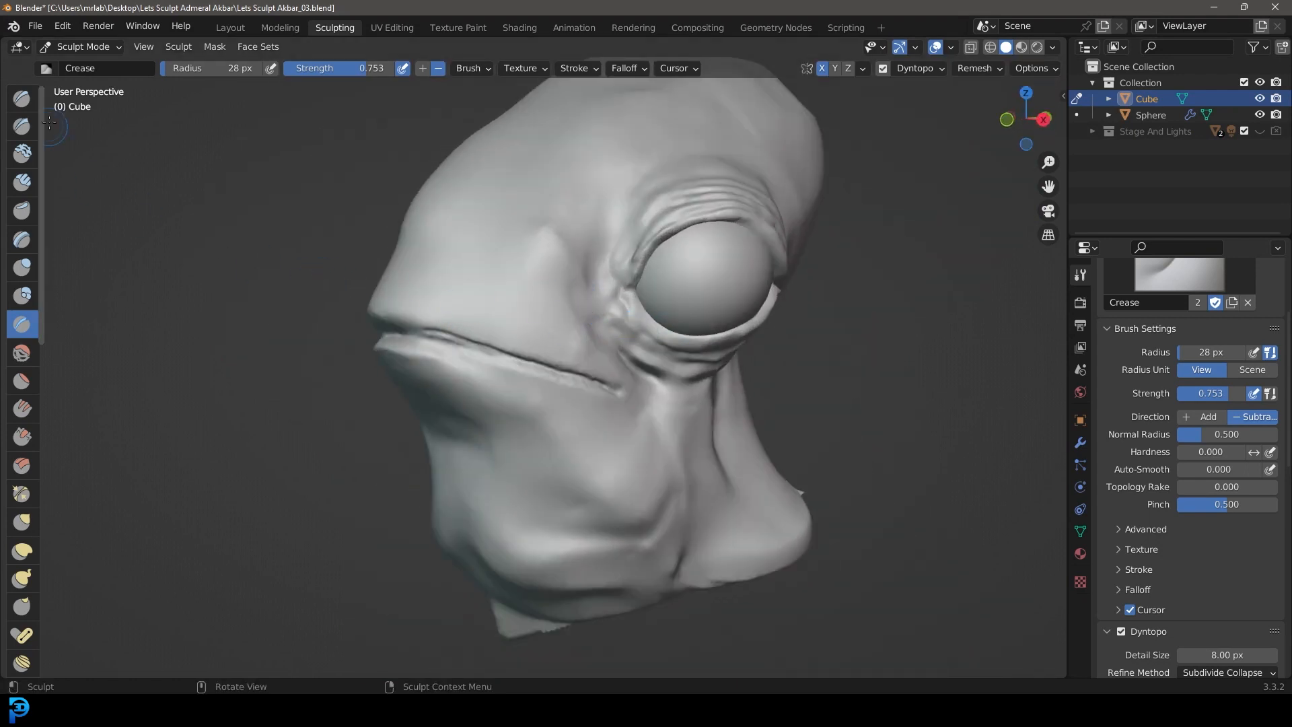
Step: Build up a raised rim around the rear mouth corner with Clay Strips at 49 px radius and 0.713 strength
click(21, 182)
middle_drag(552, 337, 548, 331)
scroll(548, 331, up, 4)
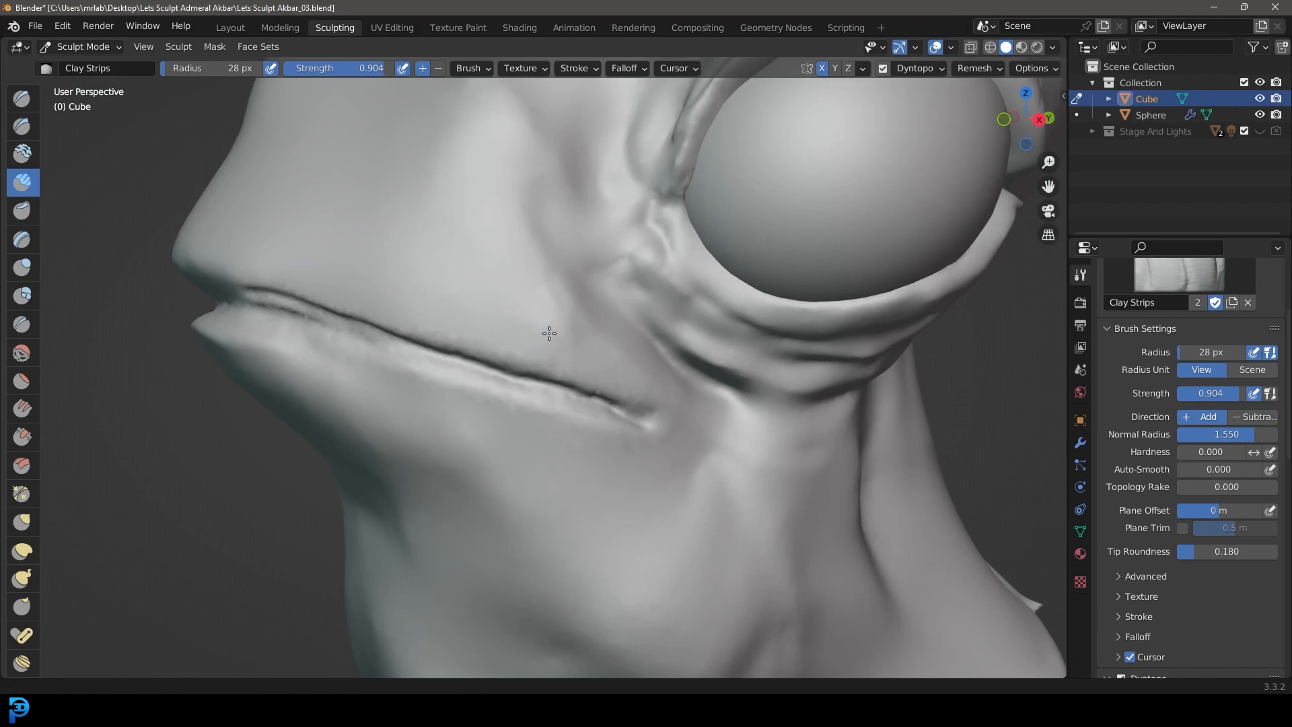
key(f)
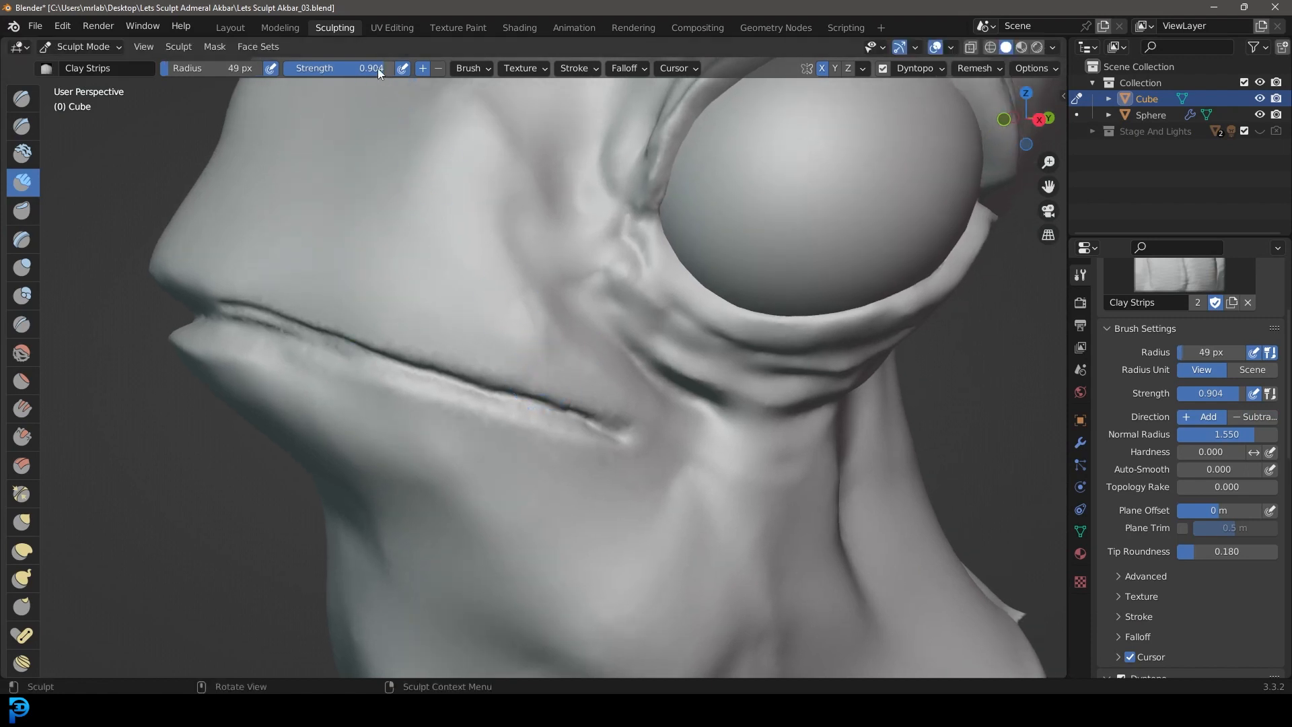
middle_drag(565, 277, 562, 288)
scroll(551, 291, up, 4)
mouse_move(337, 311)
mouse_down()
mouse_move(522, 381)
mouse_move(562, 433)
mouse_move(522, 490)
mouse_move(289, 441)
mouse_up()
scroll(539, 445, down, 7)
mouse_move(602, 445)
middle_down()
mouse_move(716, 417)
mouse_move(599, 432)
middle_up()
scroll(597, 431, up, 3)
scroll(601, 371, up, 3)
mouse_move(392, 395)
mouse_down()
mouse_move(522, 432)
mouse_move(455, 421)
mouse_move(572, 426)
mouse_up()
scroll(643, 394, down, 5)
scroll(562, 383, up, 3)
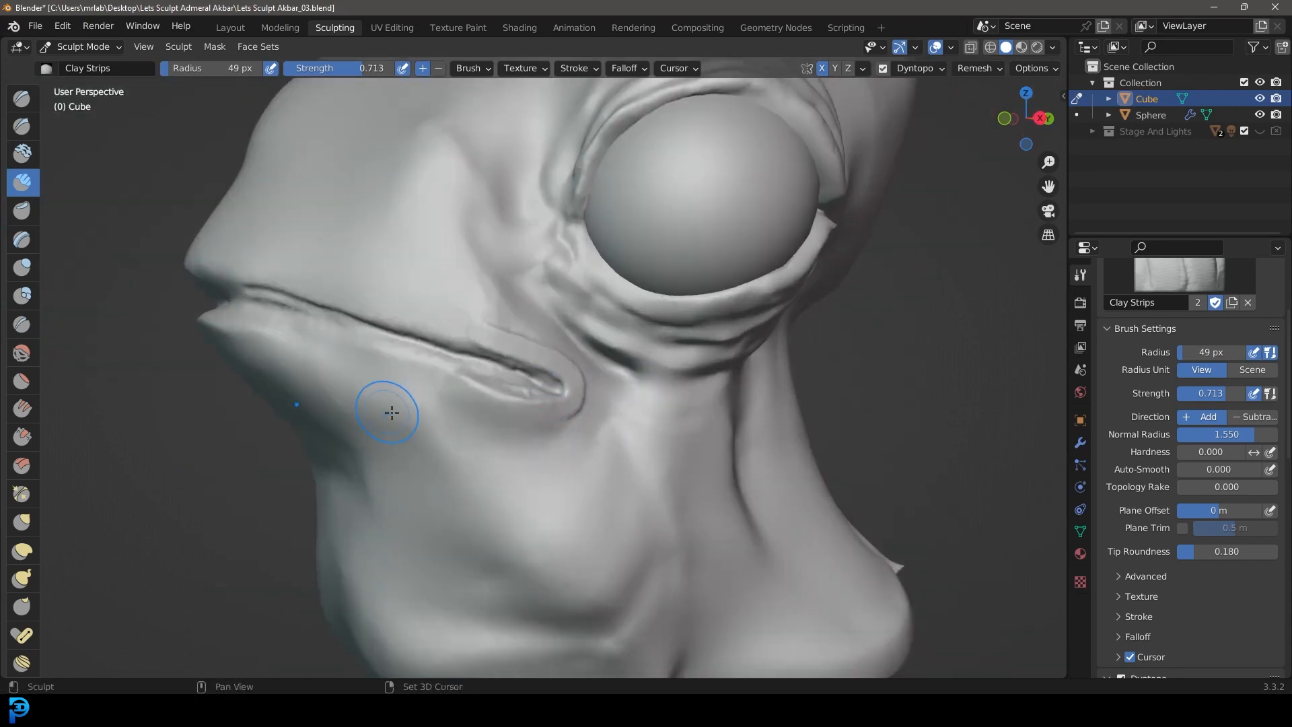
Step: Build a raised lower lip band along the mouth line from the rear corner across the front of the face
shift+middle_drag(571, 335, 592, 378)
scroll(595, 380, up, 2)
middle_drag(438, 394, 493, 402)
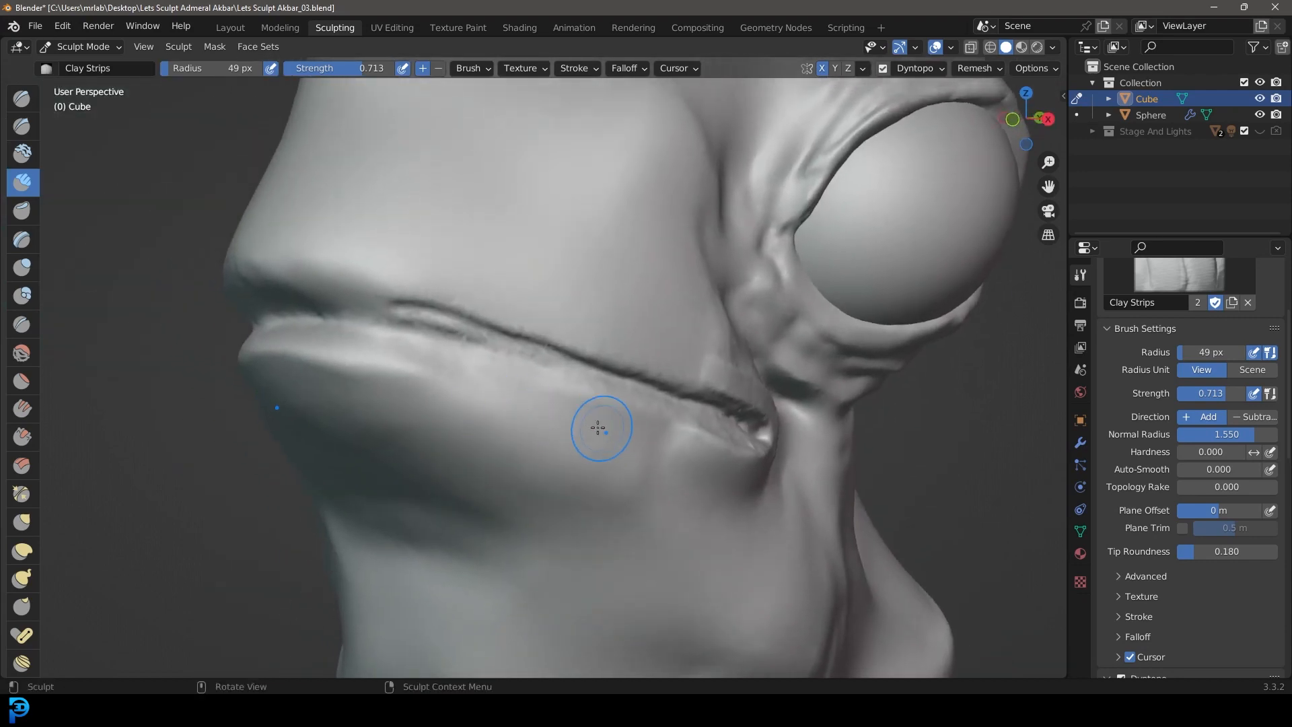
drag(398, 374, 259, 381)
scroll(513, 430, down, 3)
mouse_move(514, 430)
middle_down()
mouse_move(438, 424)
mouse_move(519, 446)
mouse_move(455, 322)
middle_up()
middle_drag(455, 321, 505, 313)
drag(658, 358, 757, 391)
scroll(591, 363, down, 5)
scroll(591, 364, up, 2)
middle_drag(590, 364, 707, 422)
Step: Thicken the underside of the lower lip at the front with additional clay strokes
scroll(555, 326, up, 3)
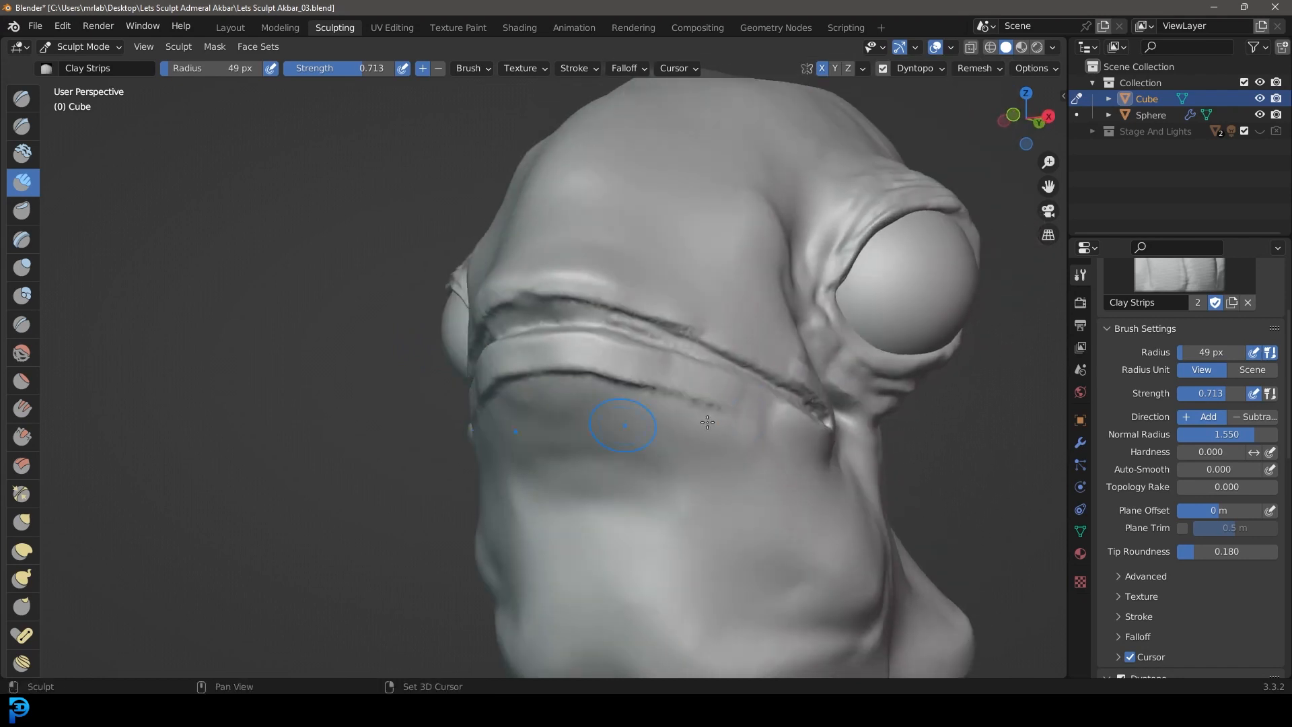
drag(555, 380, 592, 386)
scroll(629, 432, down, 4)
middle_drag(628, 433, 589, 446)
scroll(578, 411, up, 5)
Step: Set the Clay Strips radius to 43 px and lay a horizontal raised band across the front of the snout above the mouth
key(f)
click(484, 318)
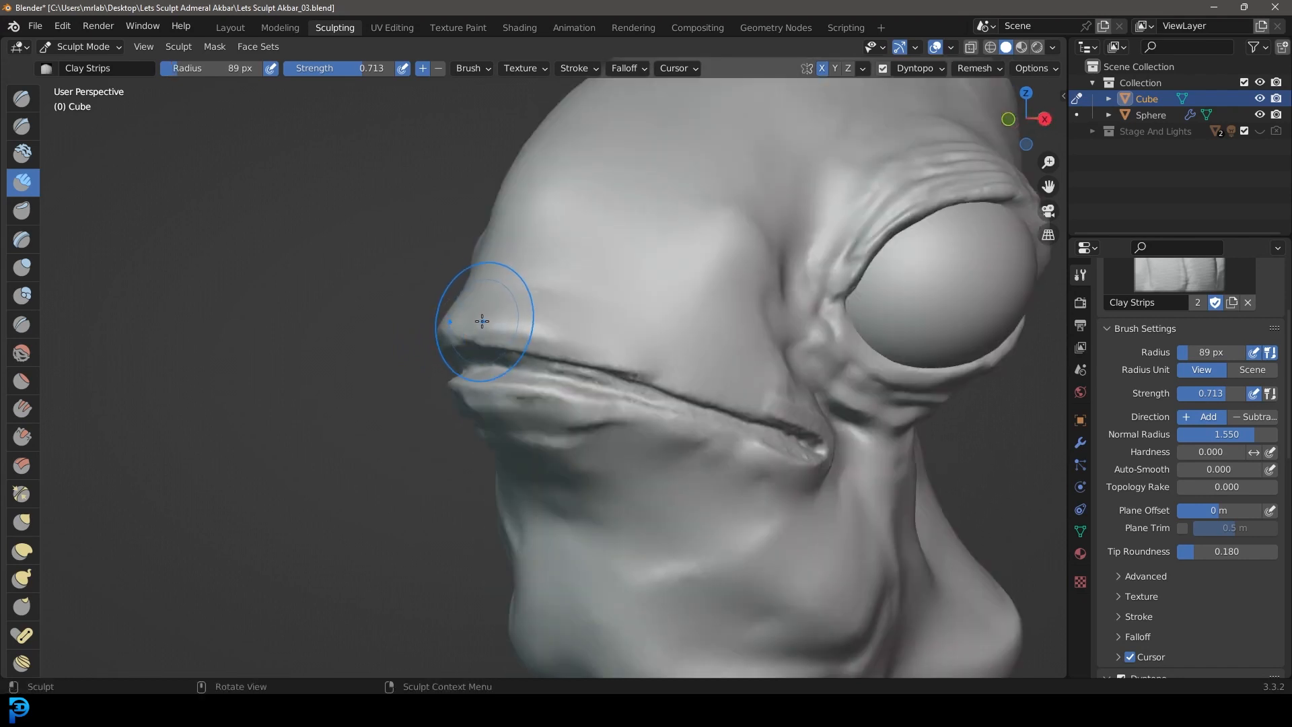
key(f)
click(451, 321)
scroll(491, 303, up, 3)
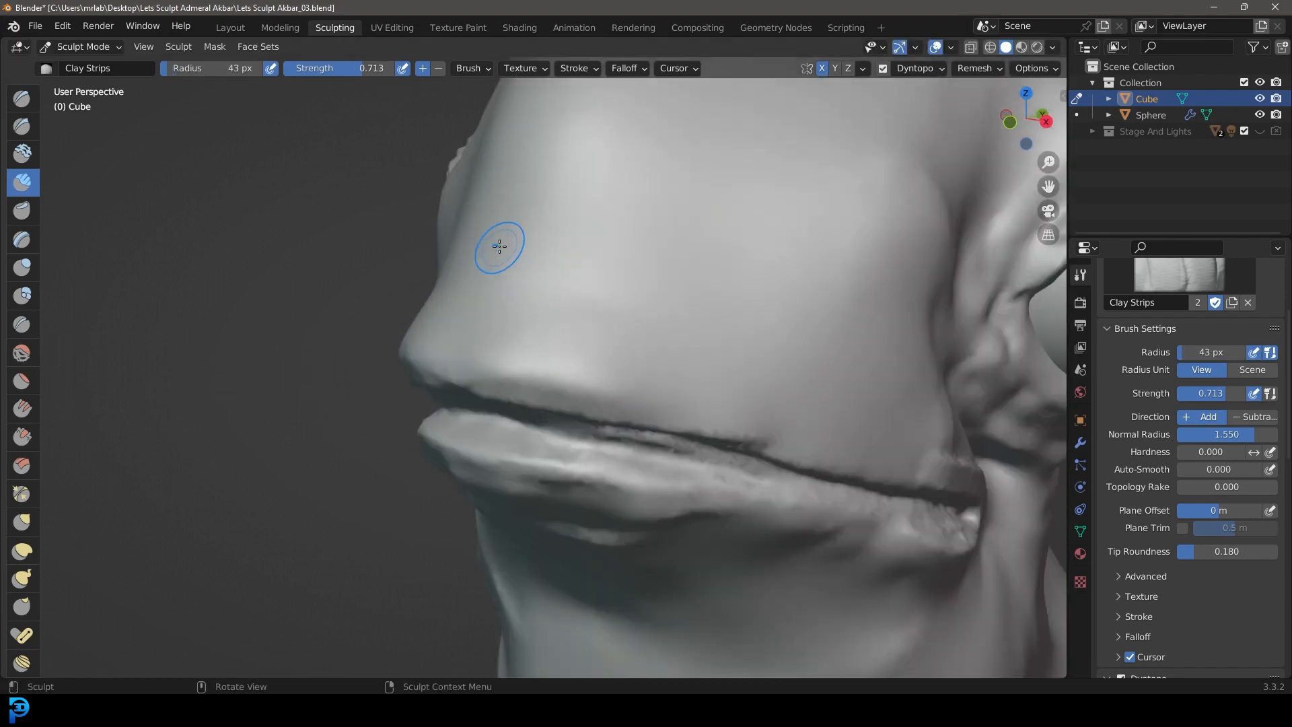
drag(508, 243, 692, 254)
scroll(572, 290, down, 4)
mouse_move(555, 295)
middle_down()
mouse_move(508, 297)
mouse_move(545, 305)
middle_up()
scroll(549, 316, up, 5)
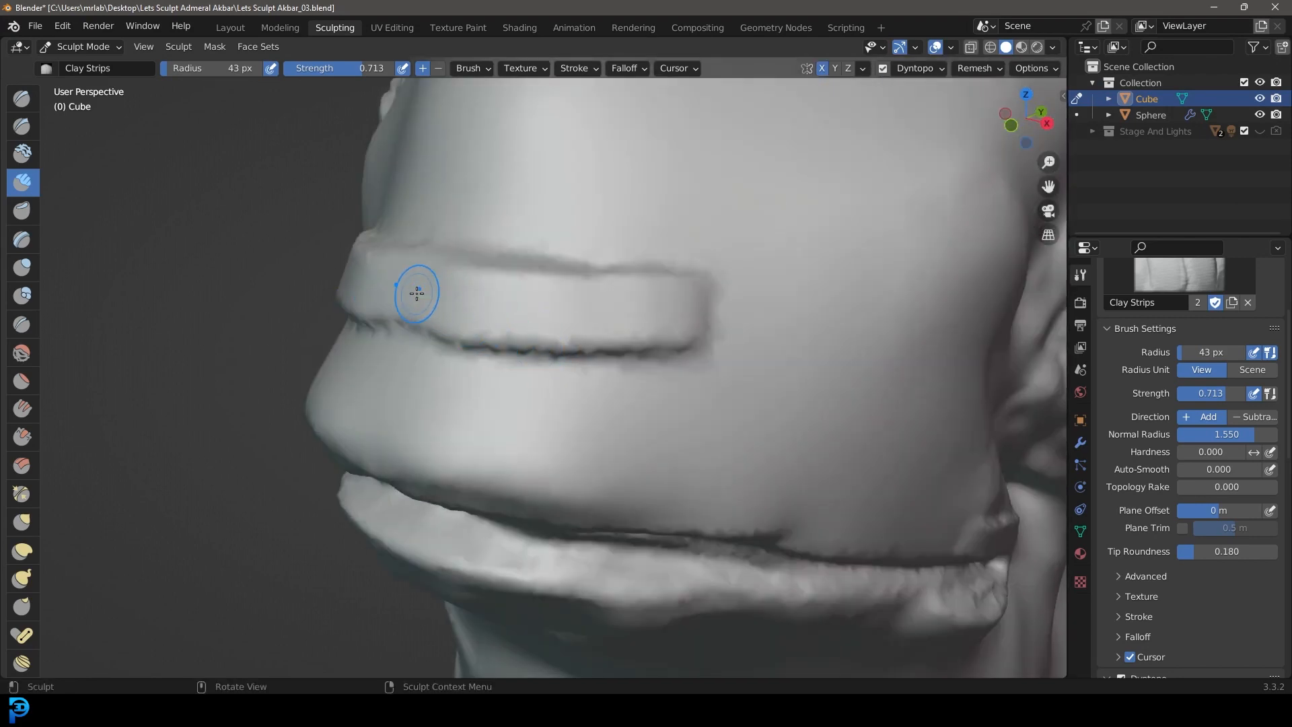
drag(412, 289, 541, 305)
middle_drag(820, 267, 585, 325)
scroll(585, 325, down, 5)
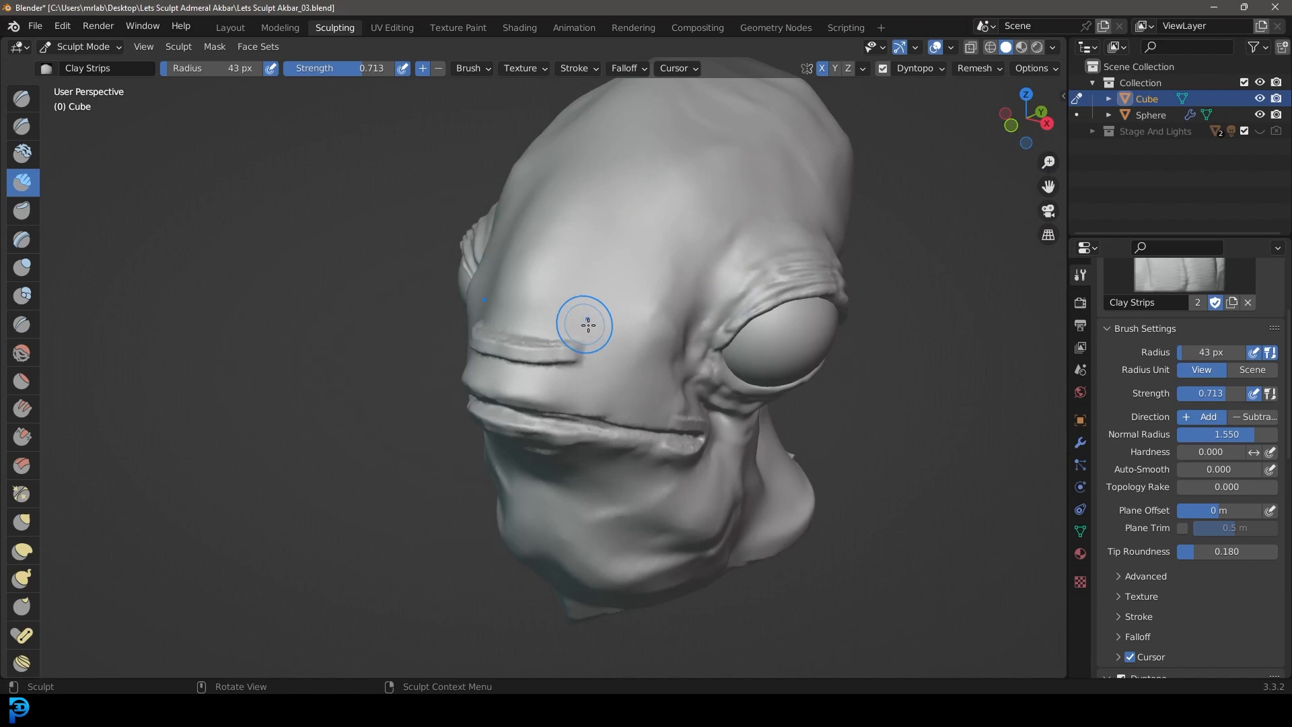
Step: Fill in a raised triangular pad above the horizontal band on the snout with Clay Strips
scroll(581, 331, up, 4)
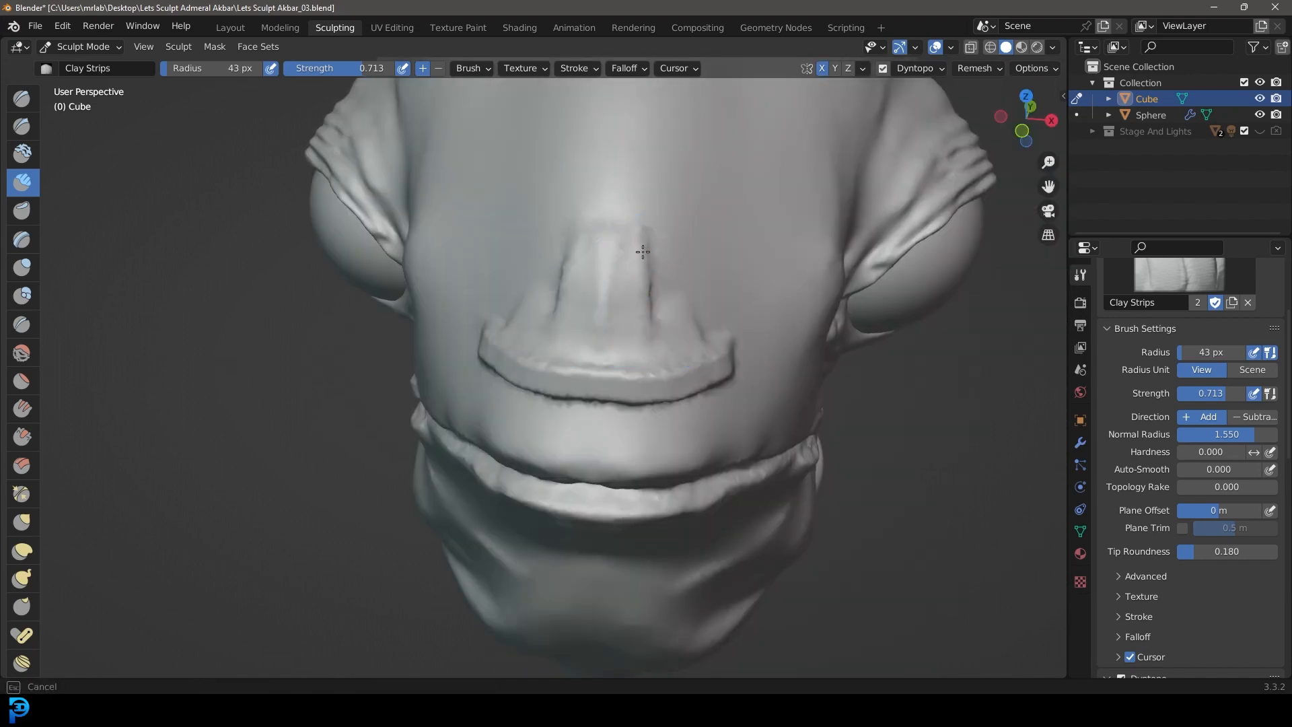
scroll(709, 324, down, 4)
middle_drag(710, 324, 612, 286)
scroll(504, 262, up, 2)
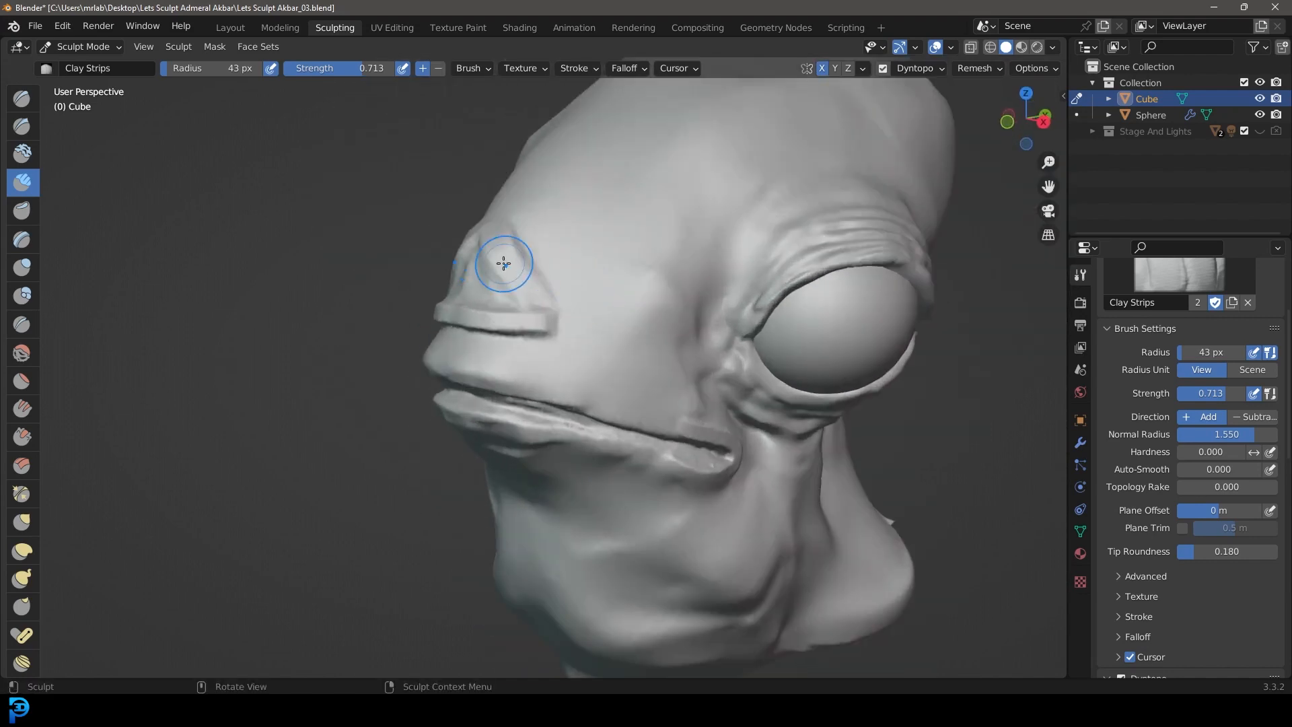
middle_drag(505, 263, 601, 305)
scroll(605, 307, up, 2)
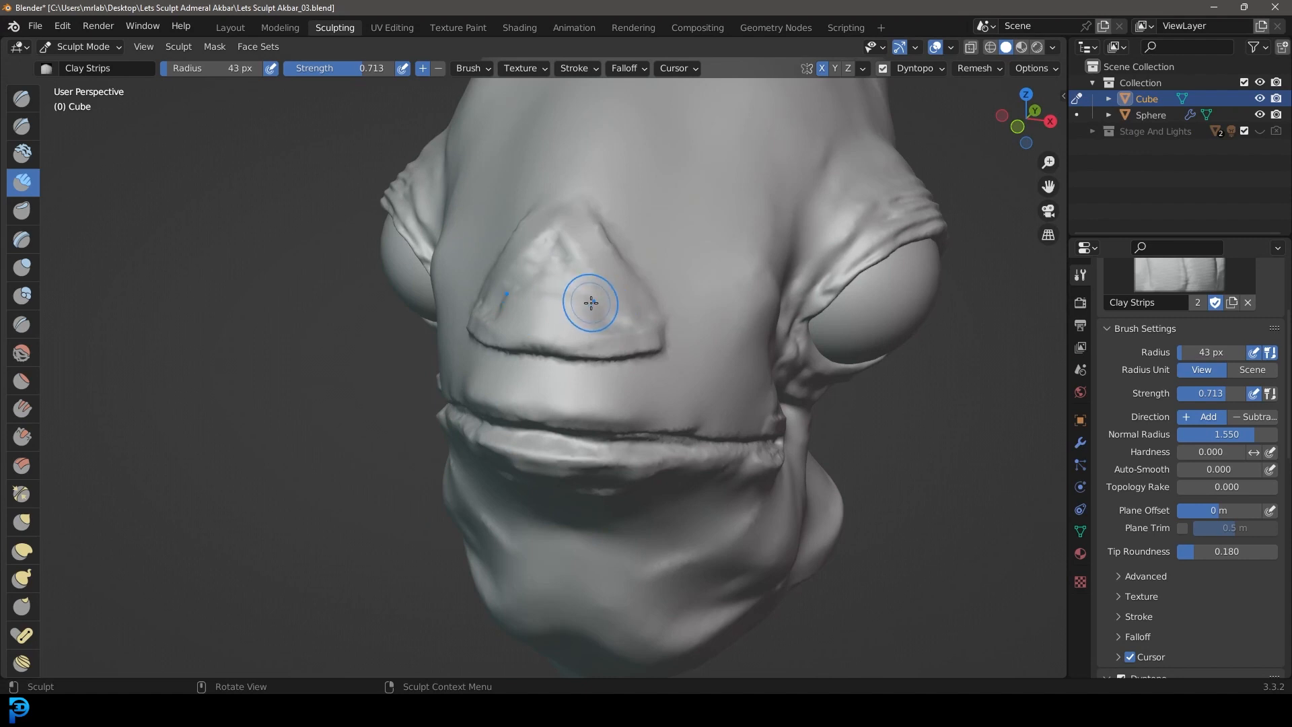
Step: Enlarge the brush radius to 126 px and blend the triangular pad into the snout, leaving only its lower crease
key(f)
click(657, 352)
mouse_move(571, 238)
mouse_down()
mouse_move(562, 229)
mouse_move(672, 265)
mouse_up()
key(ctrl+z)
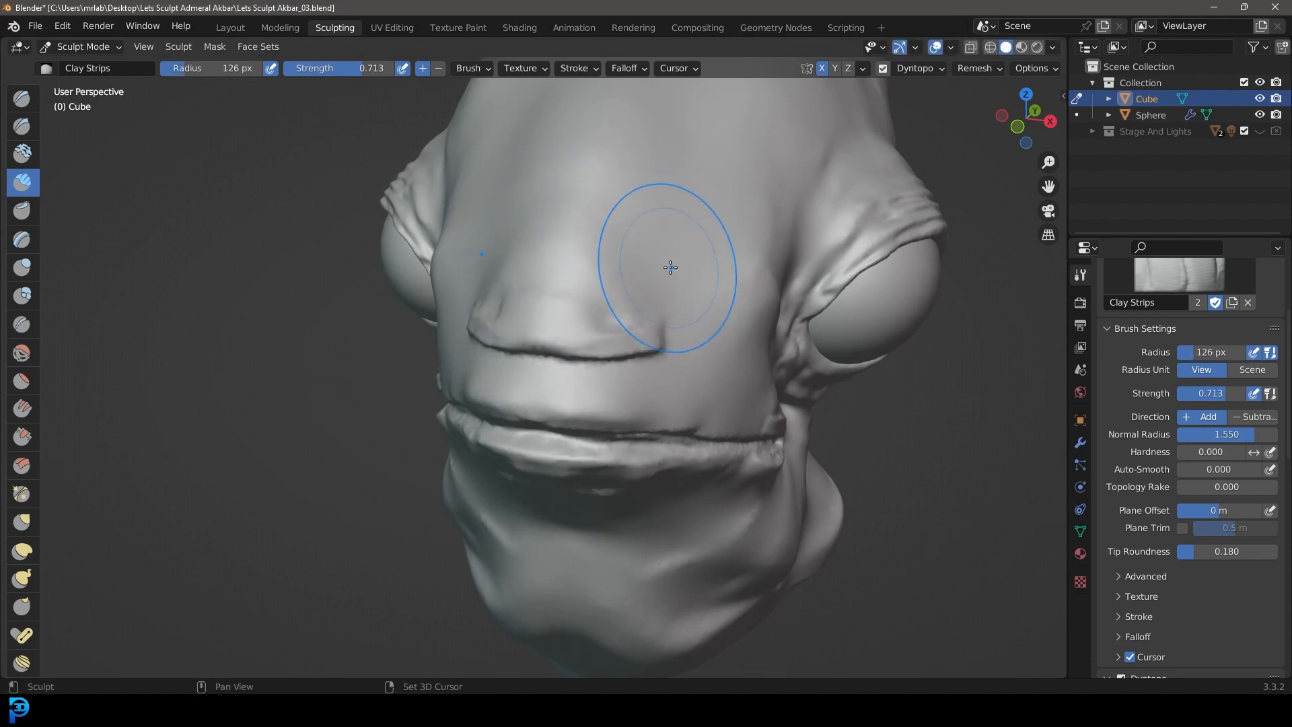
mouse_move(588, 268)
middle_down()
mouse_move(623, 280)
mouse_move(538, 202)
middle_up()
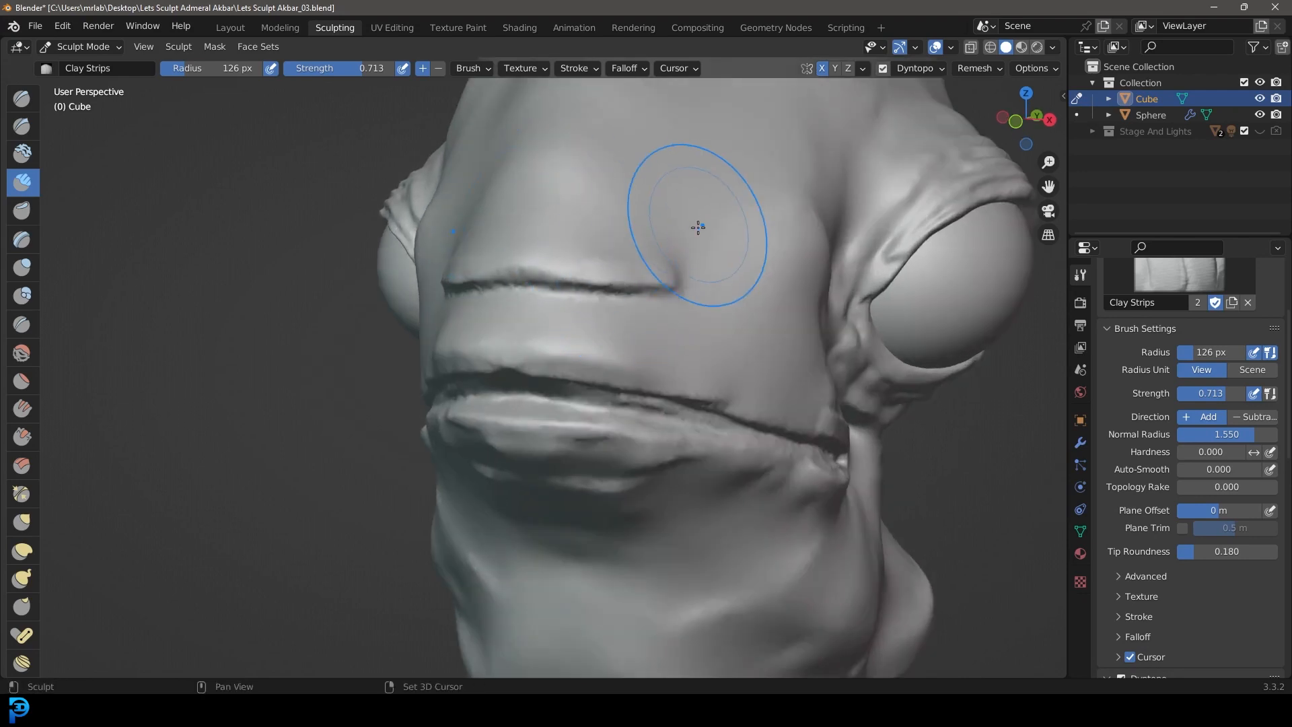
mouse_move(776, 259)
middle_down()
mouse_move(681, 279)
mouse_move(696, 277)
middle_up()
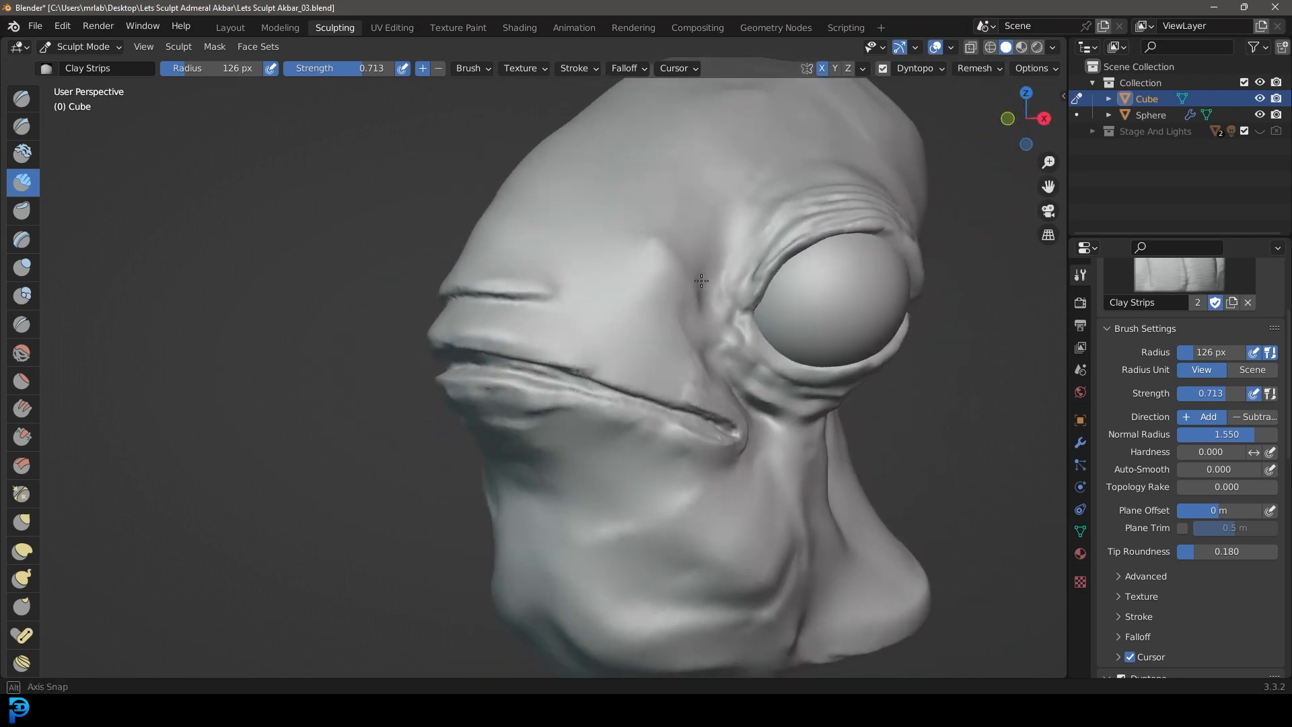
Step: Switch to the Inflate/Deflate brush with a 54 px radius and 0.662 strength for the snout
scroll(491, 282, up, 2)
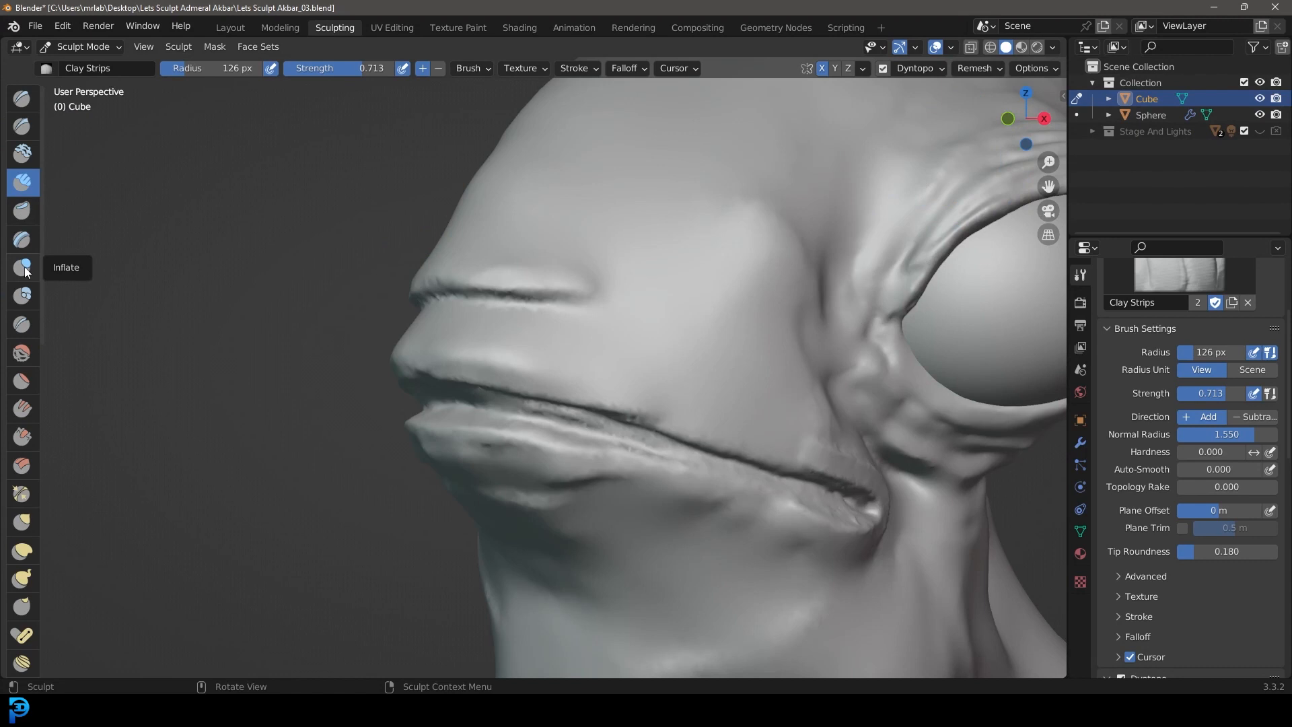
click(25, 270)
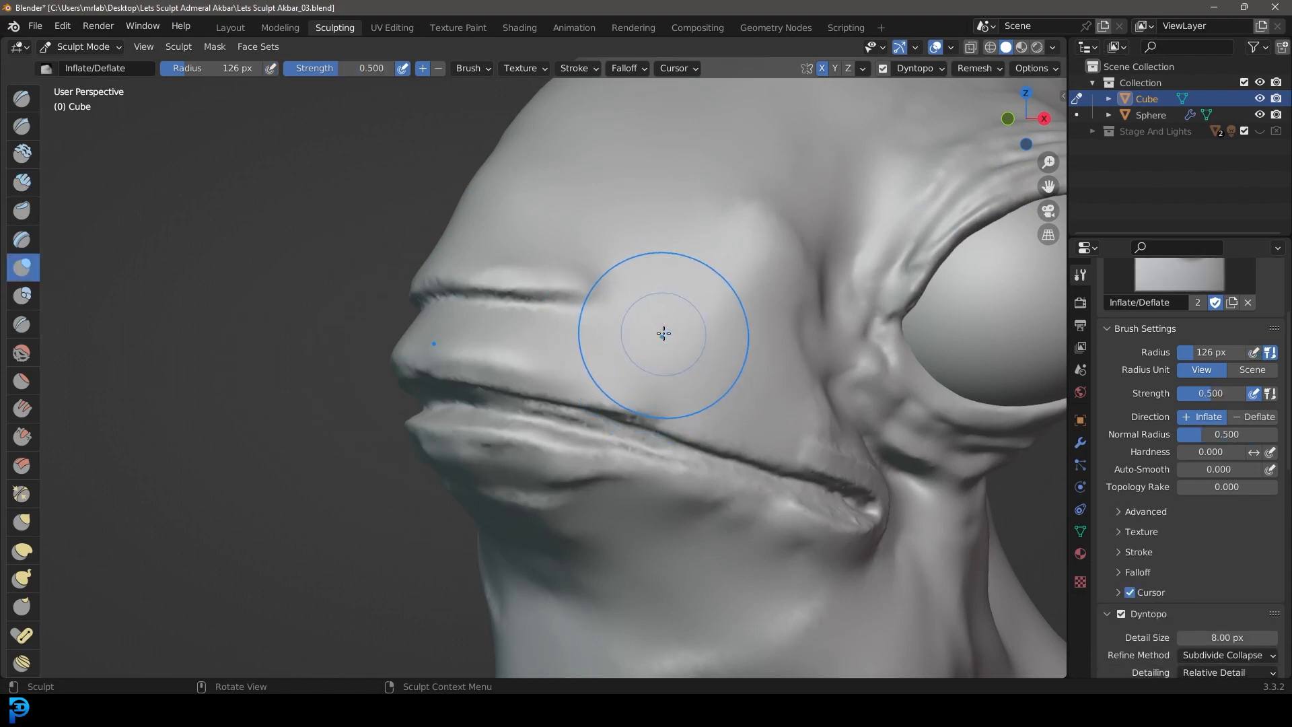
key(f)
click(619, 327)
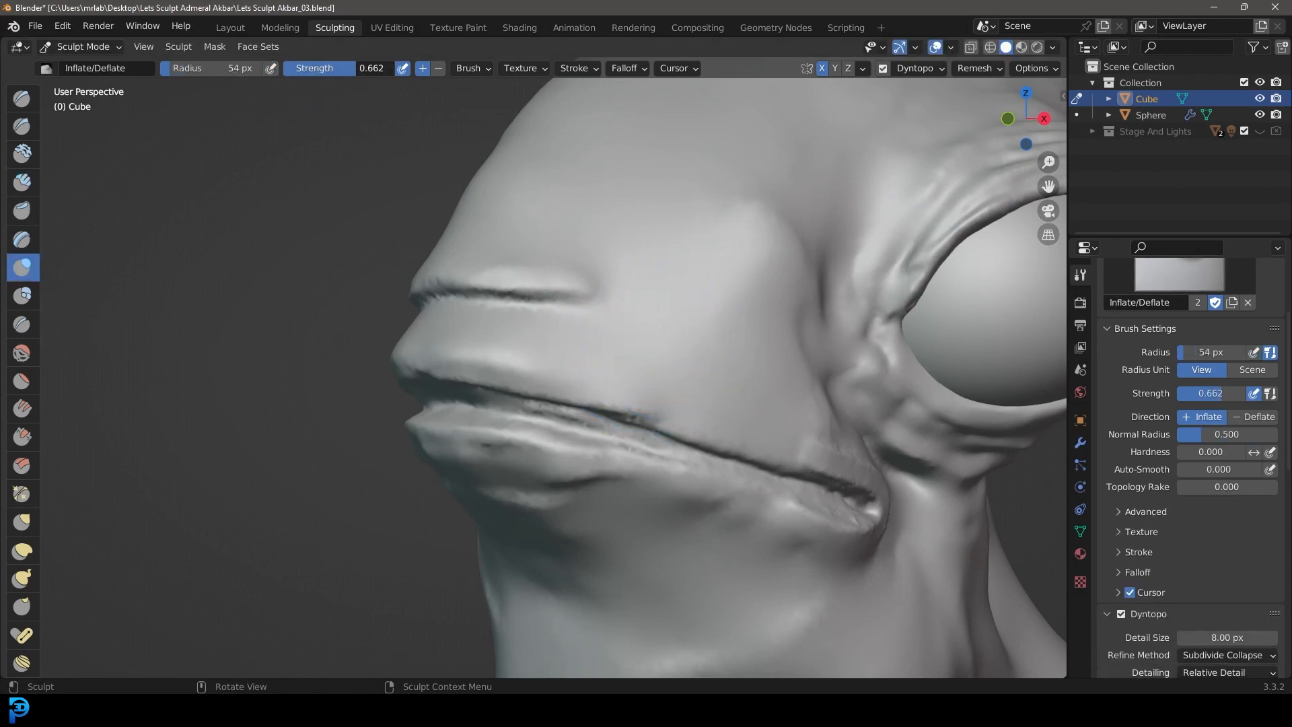
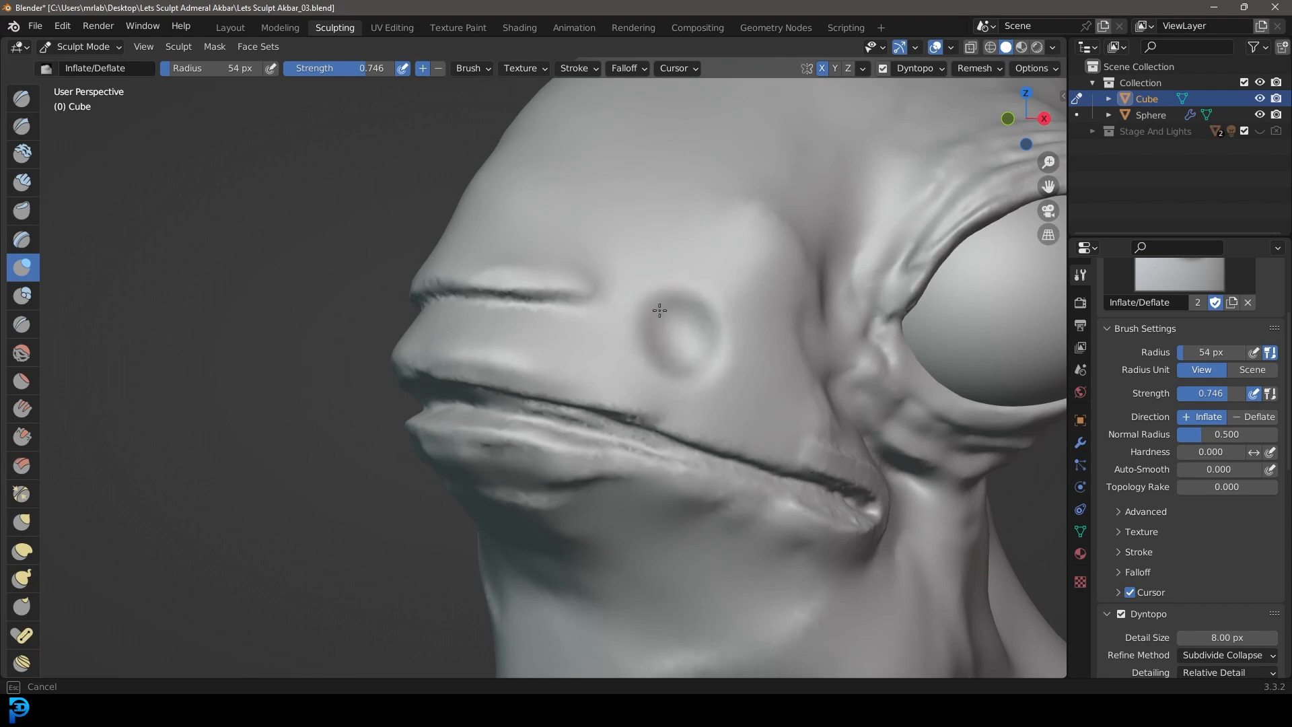
Step: Carve a recessed oval nostril into the side of the snout above the mouth with the Inflate/Deflate brush
middle_drag(659, 310, 743, 277)
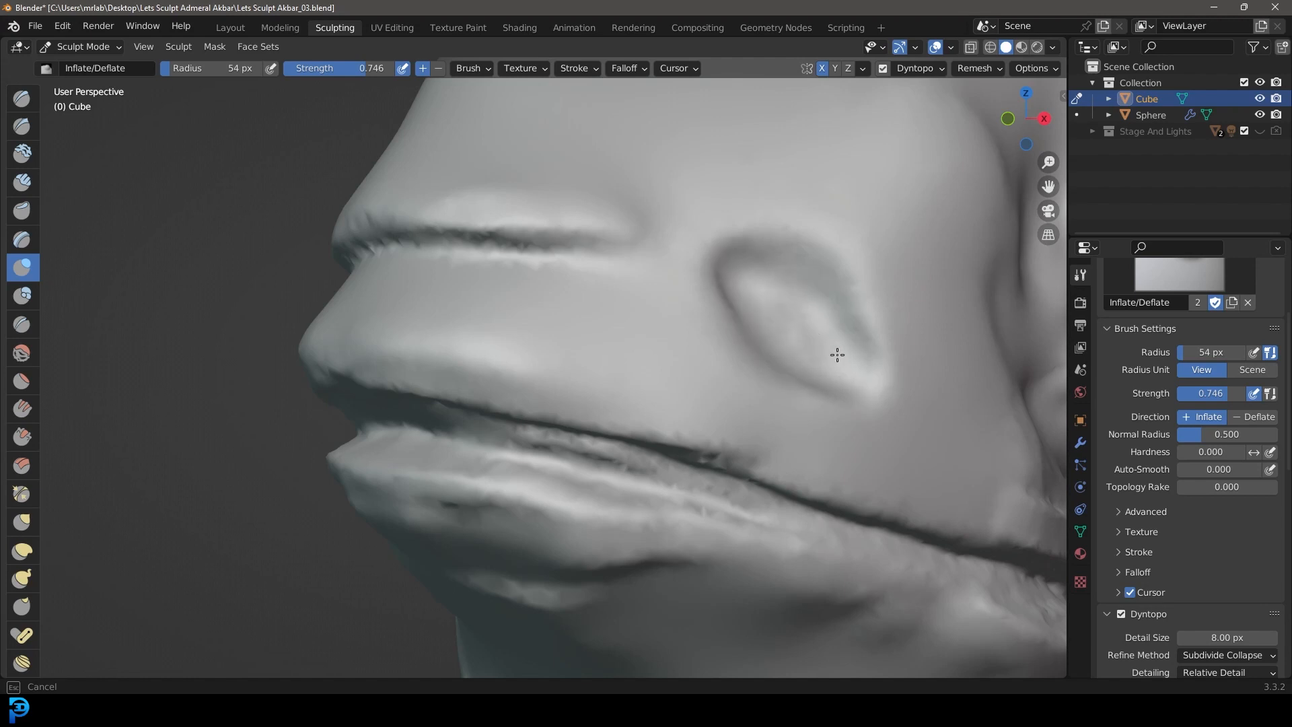
drag(837, 355, 795, 312)
scroll(810, 331, down, 5)
middle_drag(810, 332, 730, 355)
scroll(730, 354, up, 3)
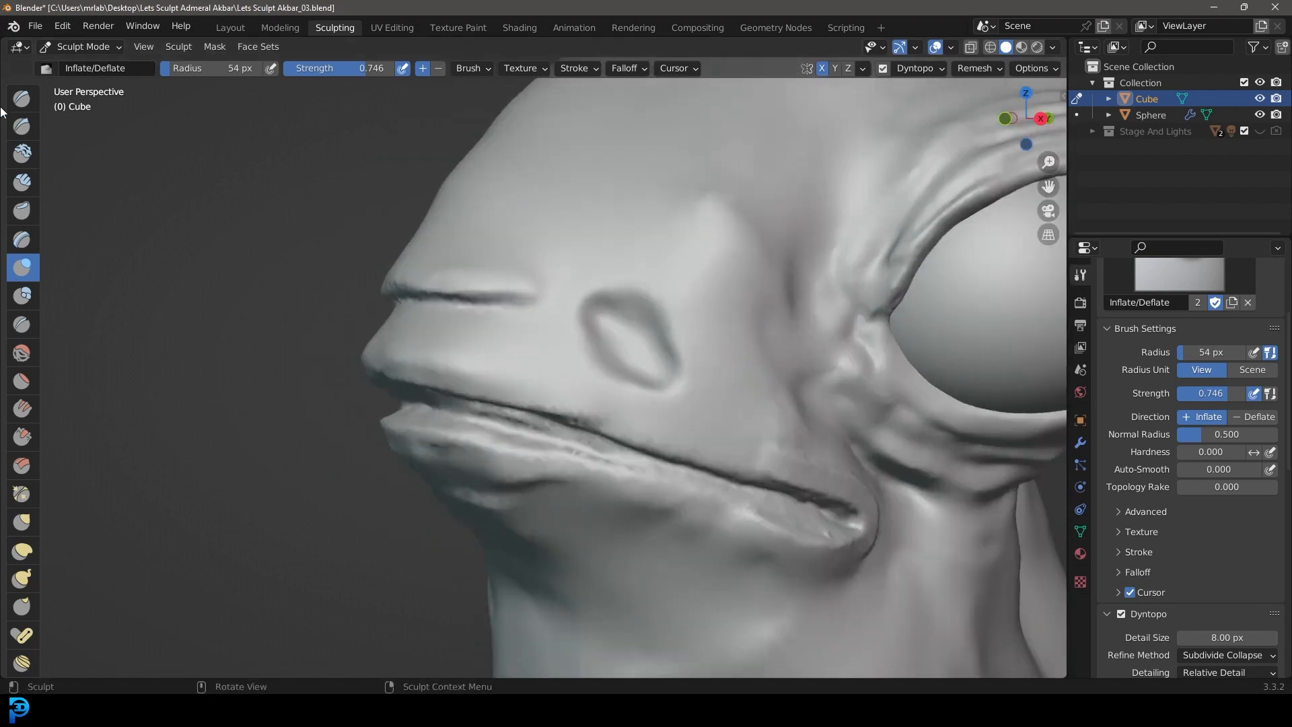
Step: Build a raised curved rim around the front and lower edge of the nostril with 54 px Clay Strips
click(29, 190)
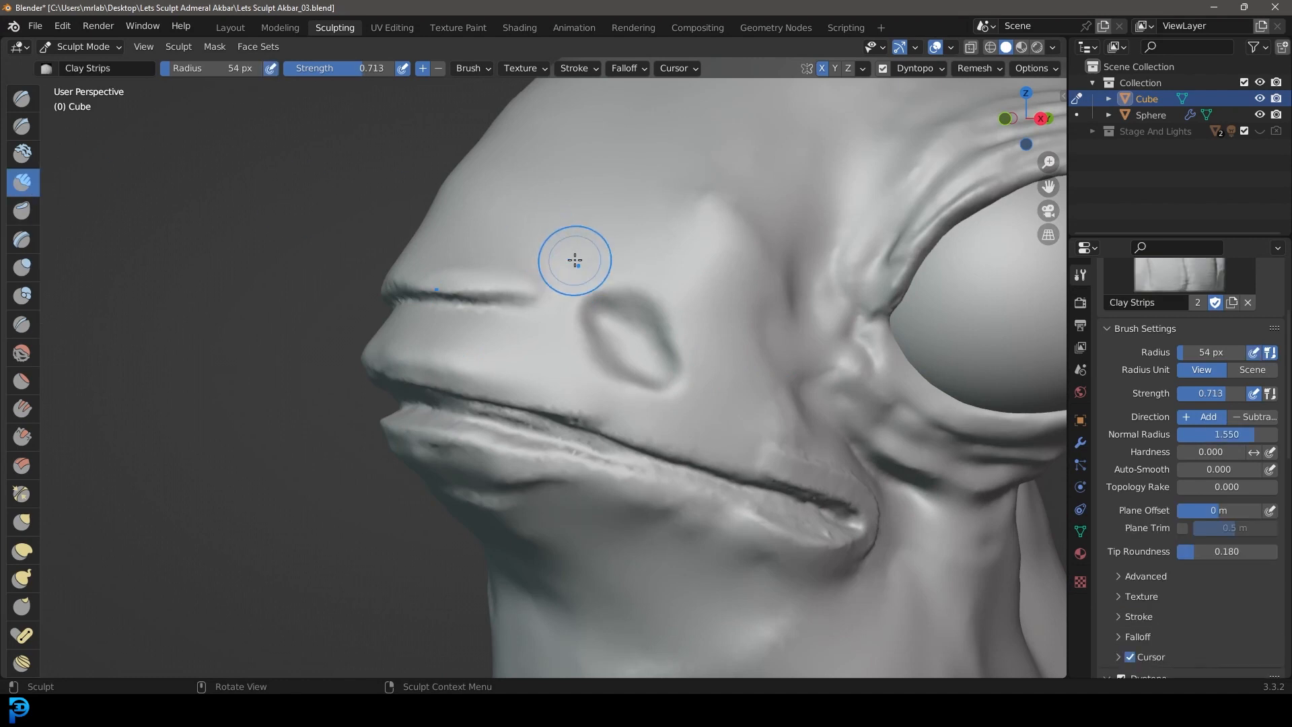
scroll(642, 314, up, 1)
shift+middle_drag(642, 314, 594, 280)
scroll(566, 319, up, 1)
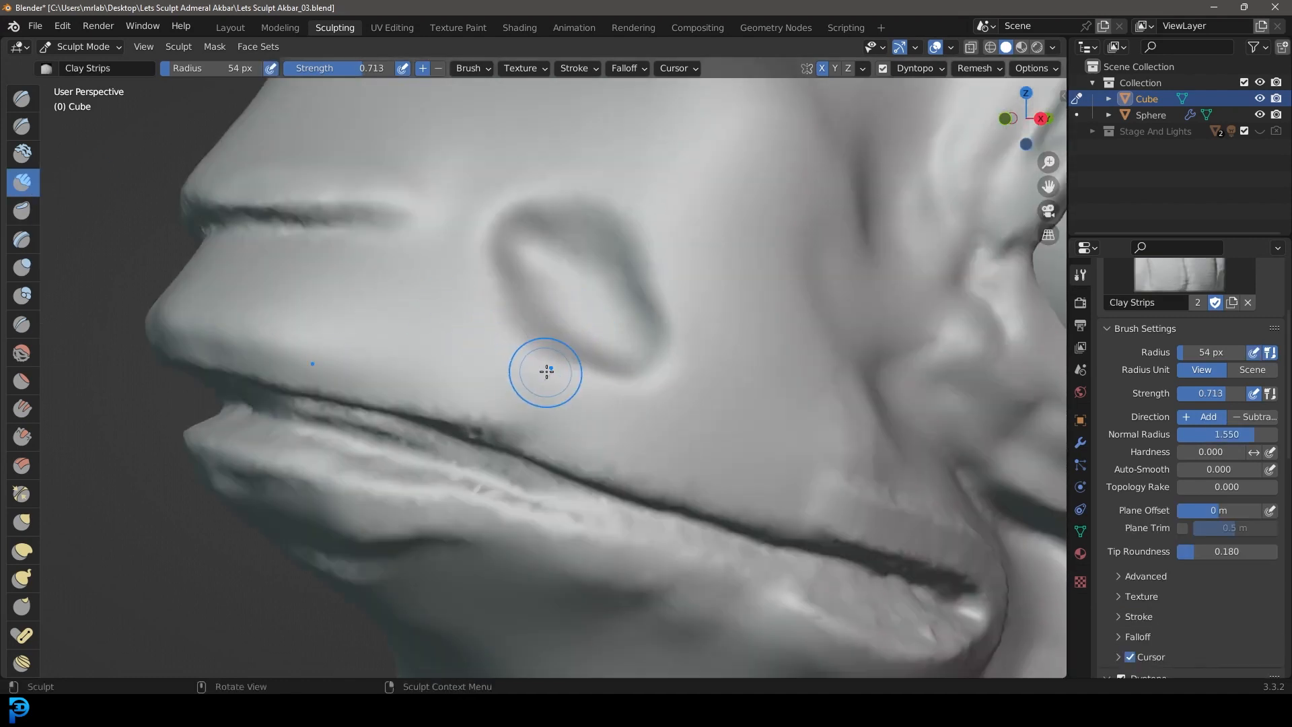
mouse_move(637, 398)
mouse_down()
mouse_move(525, 363)
mouse_move(470, 268)
mouse_up()
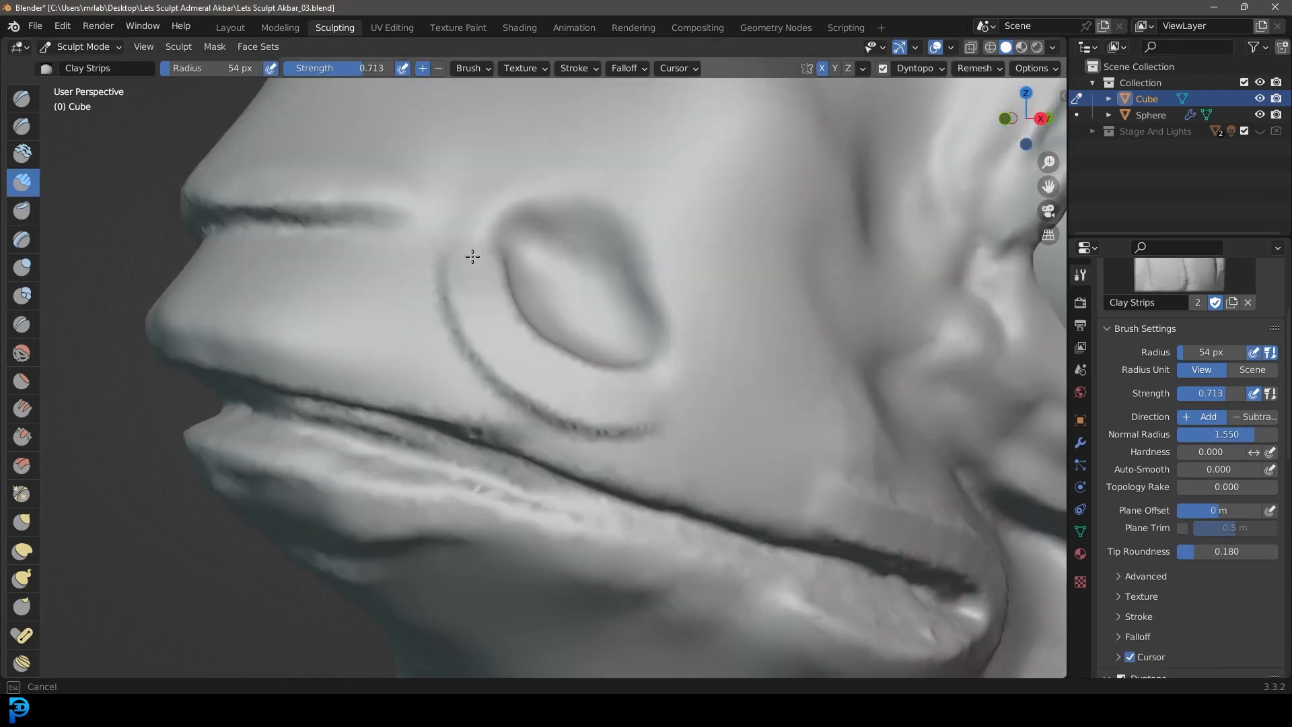
scroll(470, 269, up, 4)
mouse_move(689, 424)
mouse_down()
mouse_move(413, 288)
mouse_move(632, 404)
mouse_move(405, 229)
mouse_move(407, 198)
mouse_up()
scroll(619, 397, down, 2)
scroll(628, 401, up, 2)
scroll(660, 421, down, 3)
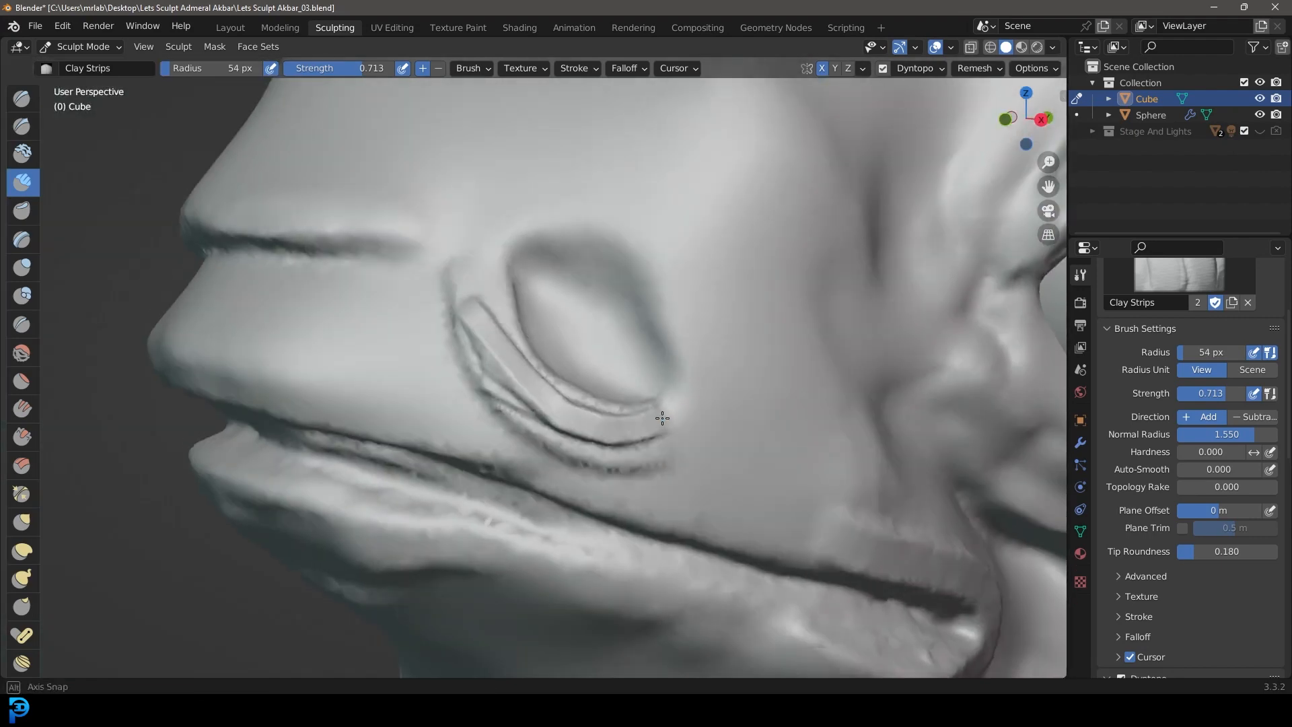
scroll(660, 424, up, 2)
mouse_move(492, 335)
shift+mouse_down()
mouse_move(409, 205)
mouse_move(594, 455)
mouse_move(415, 366)
mouse_move(719, 471)
shift+mouse_up()
scroll(790, 393, down, 2)
Step: Lay an arched raised band with Clay Strips from above the nostril, up and back down in front of the eye
scroll(790, 392, down, 4)
mouse_move(673, 336)
middle_down()
mouse_move(747, 306)
mouse_move(644, 286)
mouse_move(681, 277)
middle_up()
scroll(659, 276, up, 2)
mouse_move(583, 289)
mouse_down()
mouse_move(707, 220)
mouse_move(594, 279)
mouse_move(699, 232)
mouse_up()
shift+middle_drag(719, 238, 559, 313)
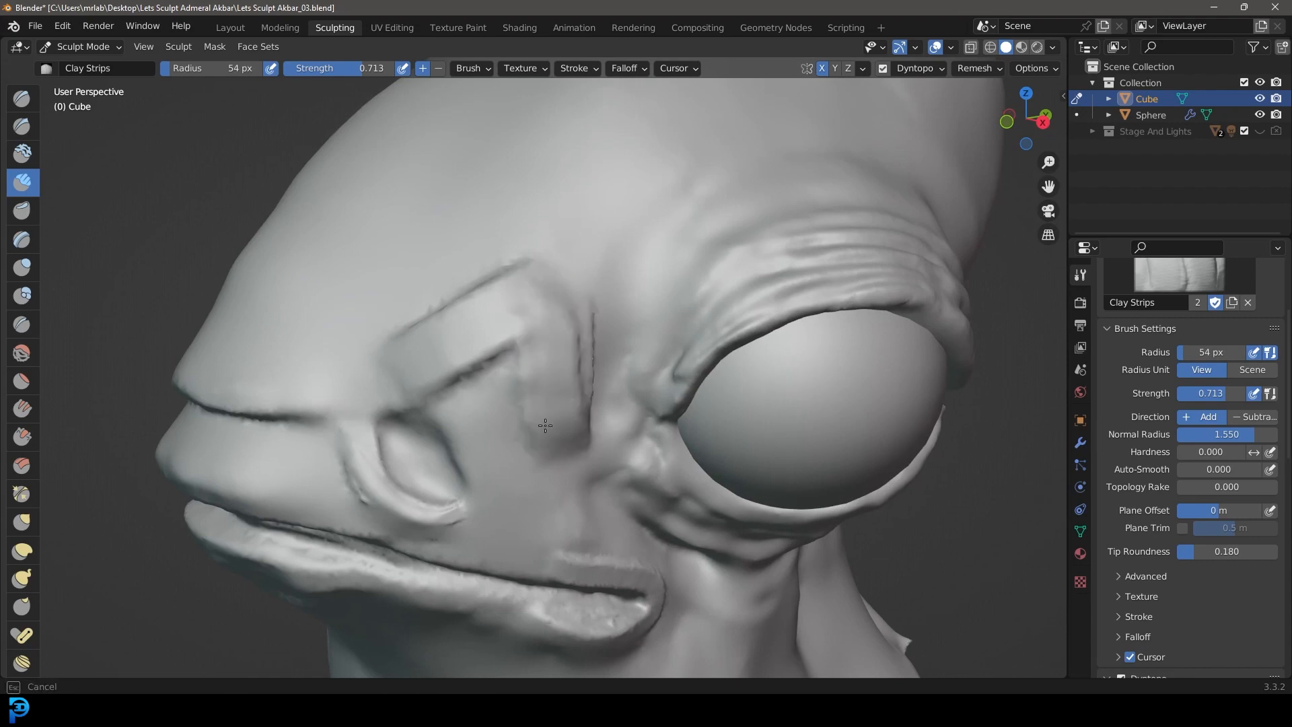
drag(532, 435, 507, 465)
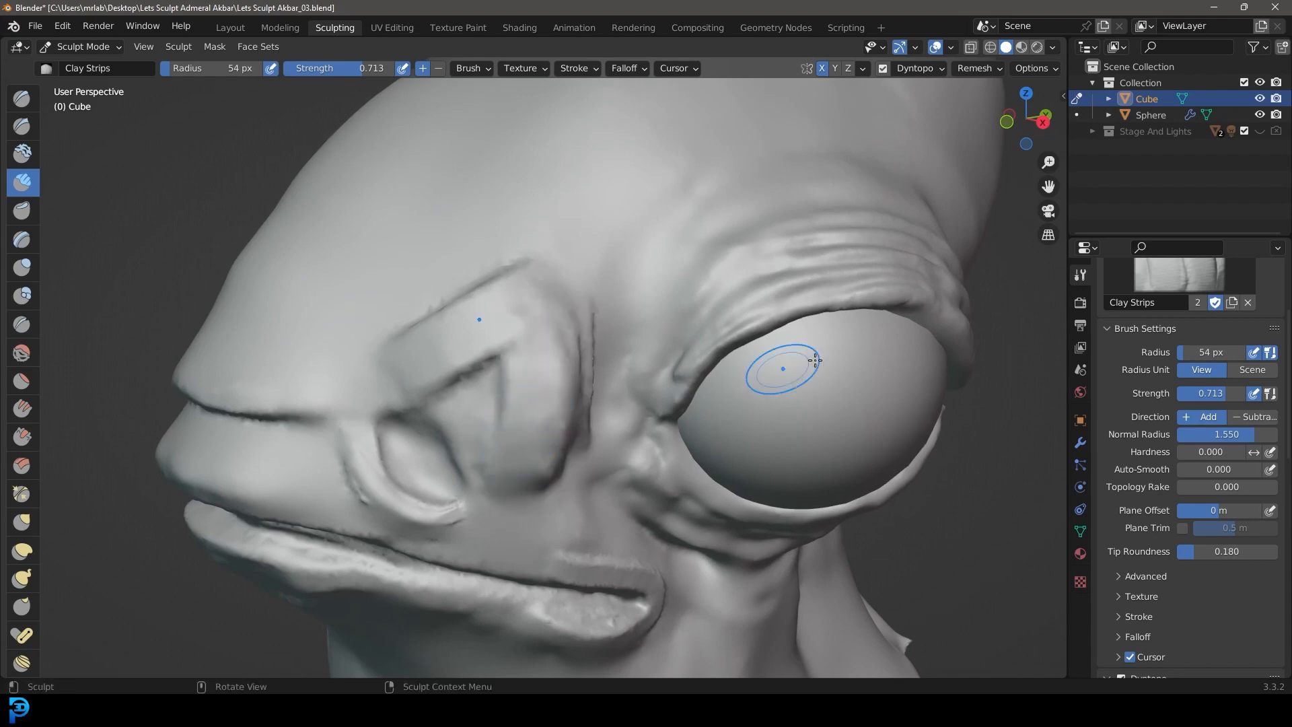
Step: Carve a vertical crease down the rear edge of the arched band with the 54 px Crease brush
click(22, 325)
scroll(432, 323, up, 6)
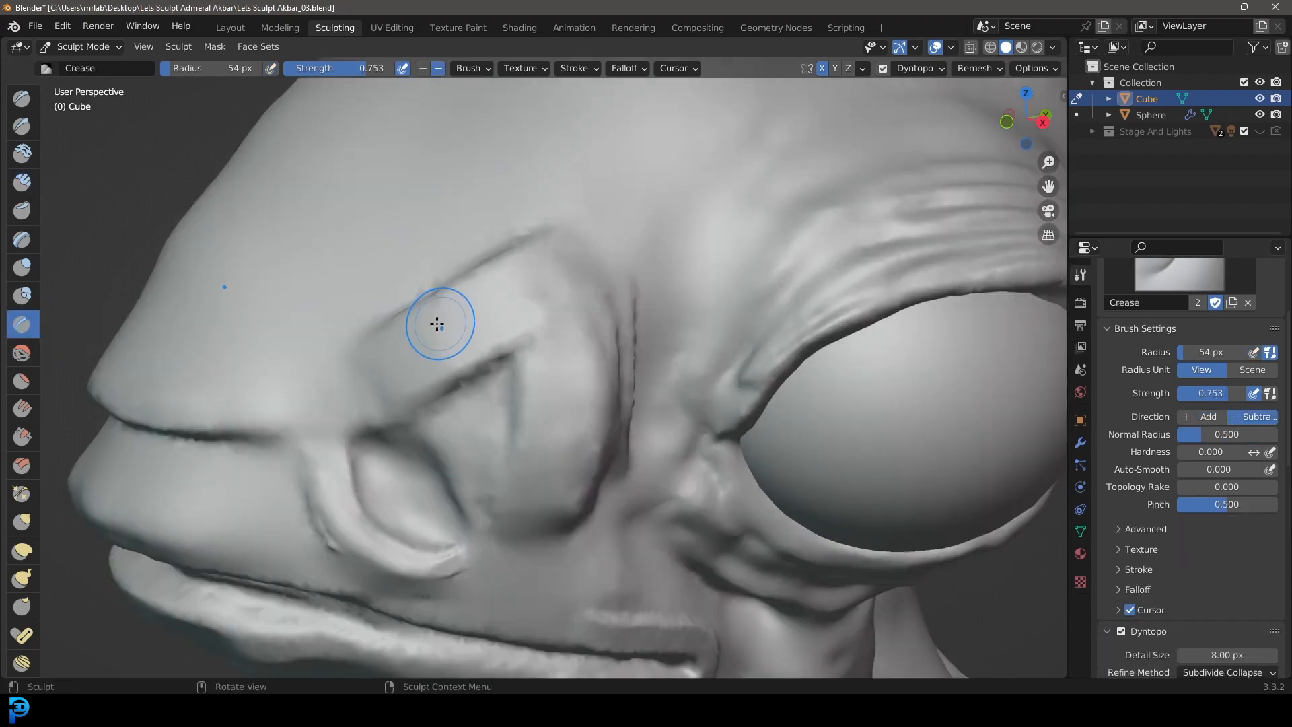
drag(469, 358, 513, 364)
mouse_move(409, 403)
mouse_down()
mouse_move(620, 286)
mouse_move(411, 390)
mouse_up()
scroll(431, 381, down, 5)
scroll(579, 346, up, 2)
middle_drag(580, 346, 494, 325)
mouse_move(369, 254)
mouse_down()
mouse_move(397, 369)
mouse_move(397, 471)
mouse_up()
middle_drag(397, 471, 394, 273)
drag(393, 272, 380, 431)
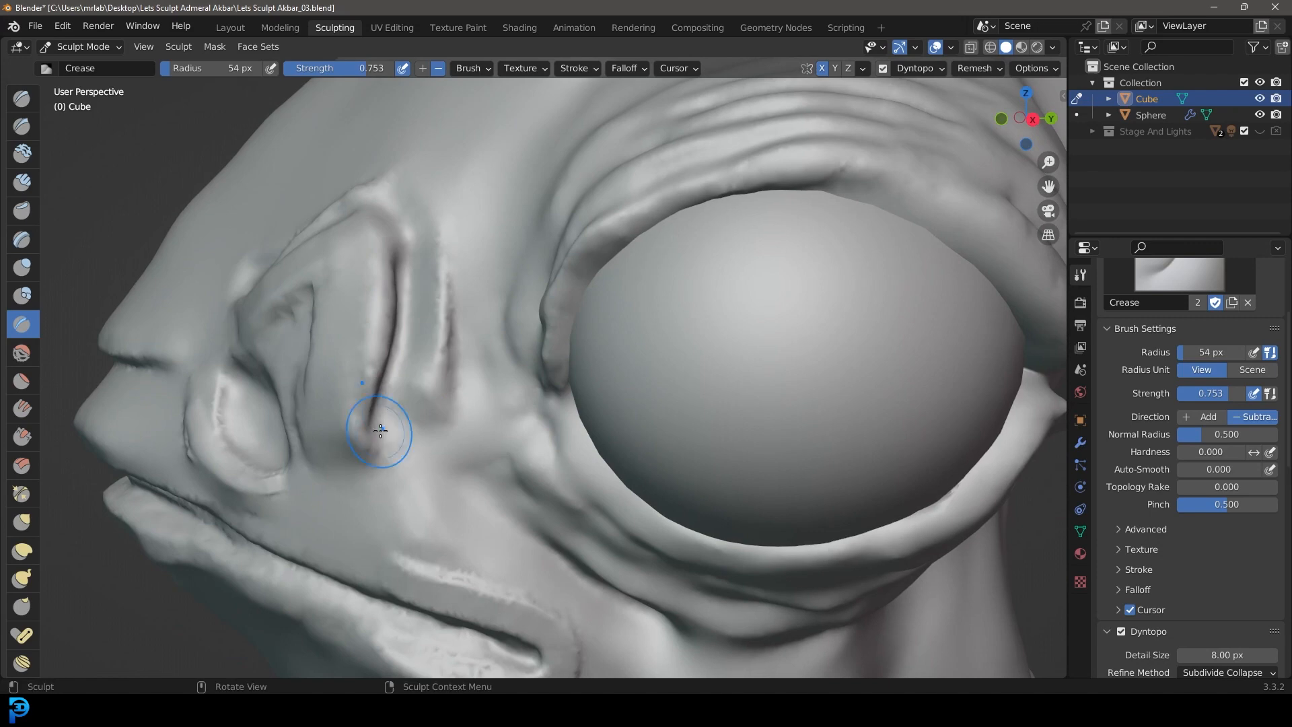
drag(395, 353, 370, 453)
middle_drag(393, 397, 456, 395)
Step: Deepen the creases along the rear and upper edges of the raised form behind the nostril
scroll(455, 395, up, 3)
drag(312, 467, 340, 152)
scroll(340, 152, down, 7)
middle_drag(340, 152, 738, 376)
scroll(677, 341, up, 5)
mouse_move(752, 351)
mouse_down()
mouse_move(580, 453)
mouse_move(571, 432)
mouse_up()
scroll(606, 414, down, 5)
mouse_move(632, 401)
middle_down()
mouse_move(633, 331)
mouse_move(615, 352)
mouse_move(667, 327)
mouse_move(628, 345)
middle_up()
Step: Enlarge the brush radius to 107 px and blend the raised clay into a smooth triangular flap above and behind the nostril
key(f)
click(565, 277)
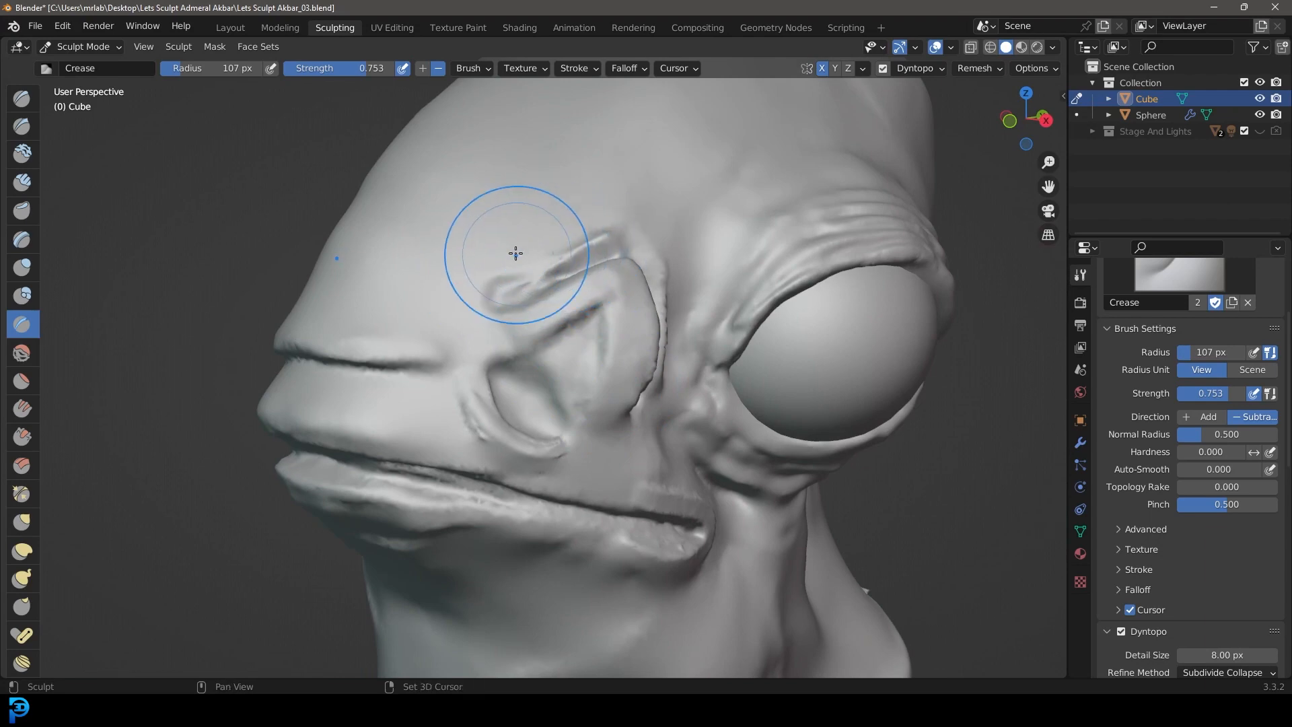
mouse_move(618, 235)
middle_down()
mouse_move(609, 267)
mouse_move(489, 303)
mouse_move(495, 366)
mouse_move(505, 315)
mouse_move(542, 390)
middle_up()
scroll(465, 299, down, 5)
middle_drag(764, 525, 730, 436)
scroll(625, 466, up, 4)
shift+middle_drag(626, 467, 306, 287)
middle_drag(451, 266, 646, 346)
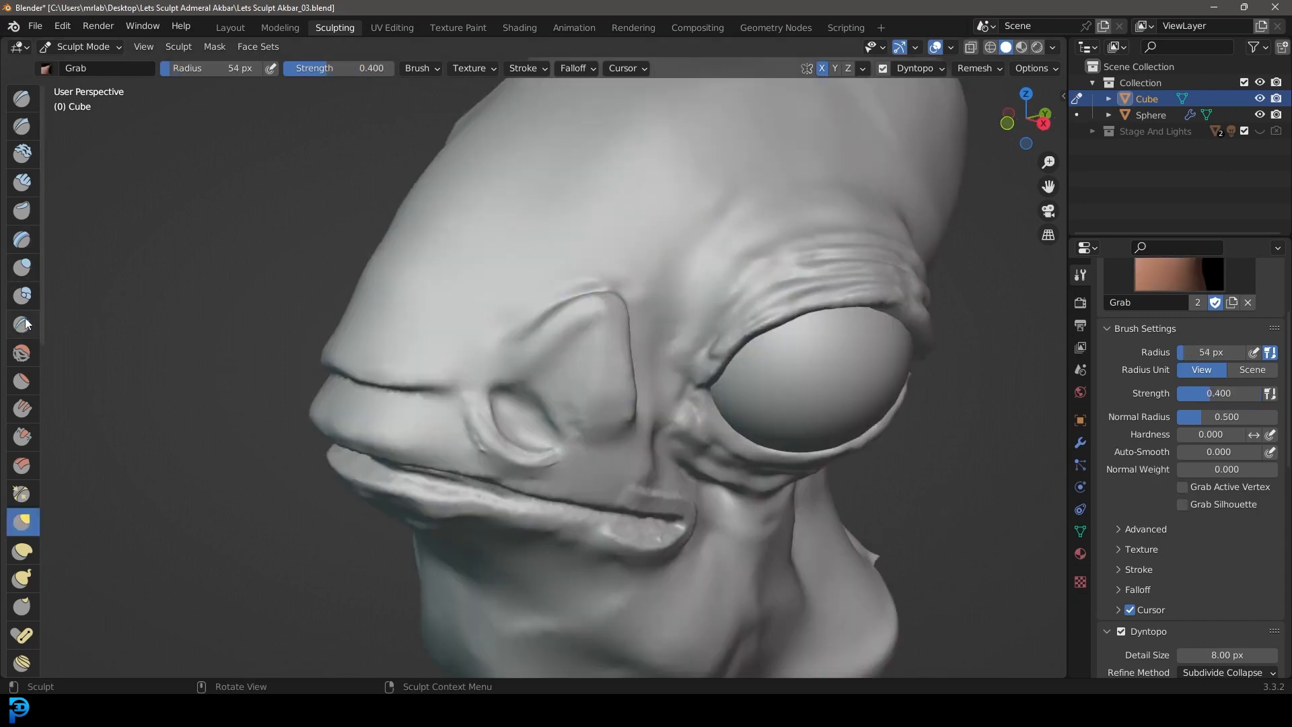
Step: Sharpen the horizontal fold across the front of the snout with the 54 px Crease brush
click(25, 325)
scroll(747, 337, up, 2)
mouse_move(708, 323)
middle_down()
mouse_move(689, 311)
mouse_move(623, 390)
middle_up()
scroll(622, 390, up, 2)
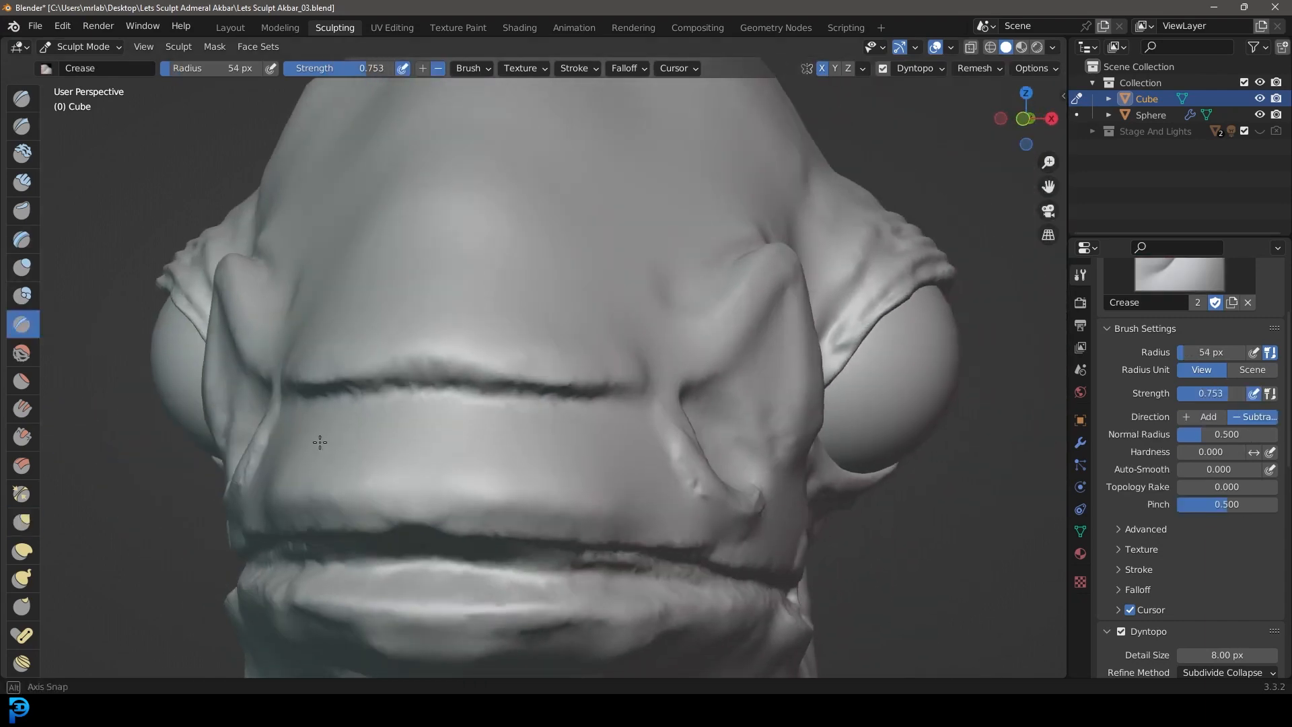
scroll(317, 442, up, 2)
drag(389, 375, 478, 382)
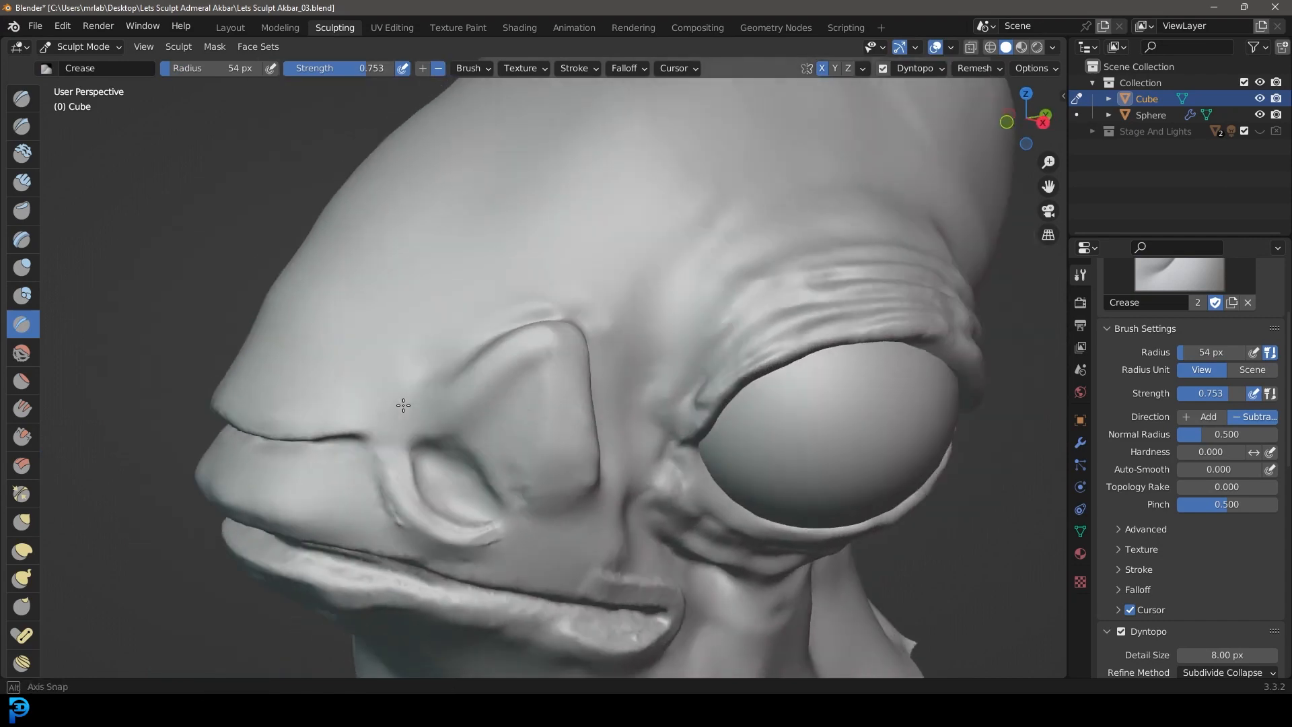
middle_drag(404, 404, 462, 403)
Step: Carve creases from the top of the nostril flap back into the wrinkles above the eye
scroll(269, 444, up, 2)
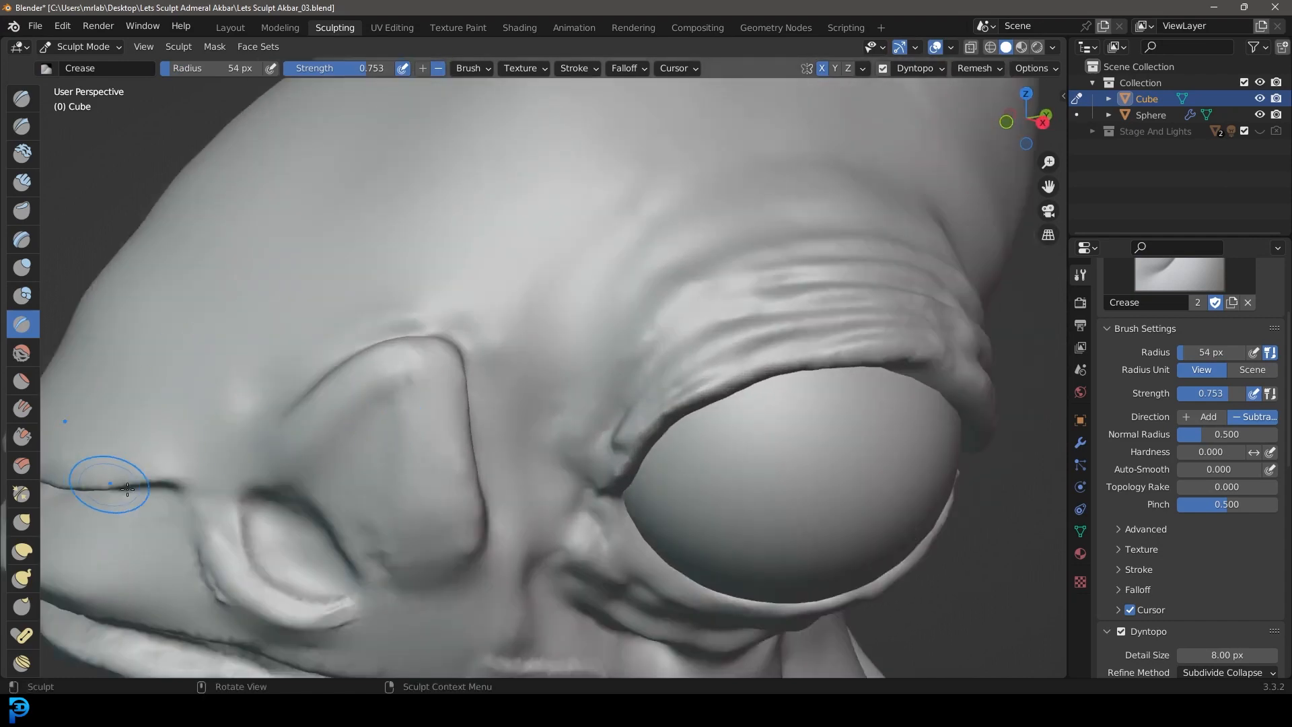
scroll(503, 379, up, 2)
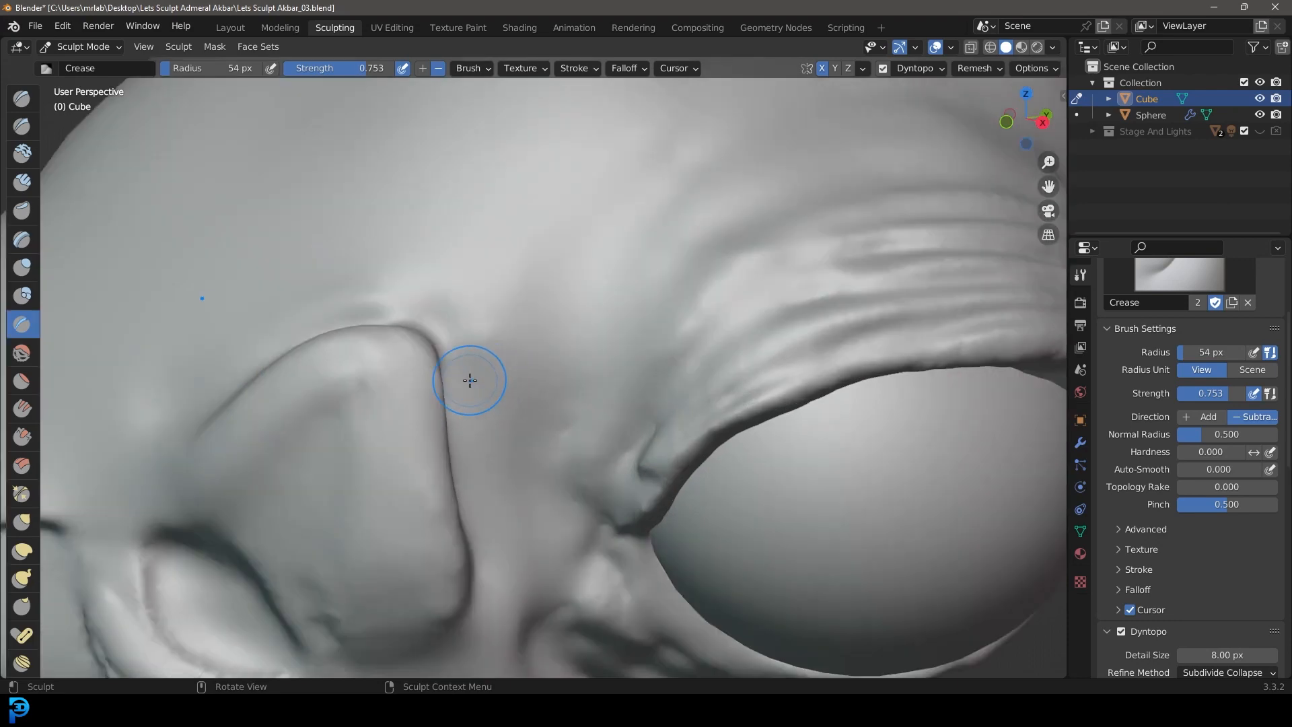
middle_drag(665, 293, 608, 341)
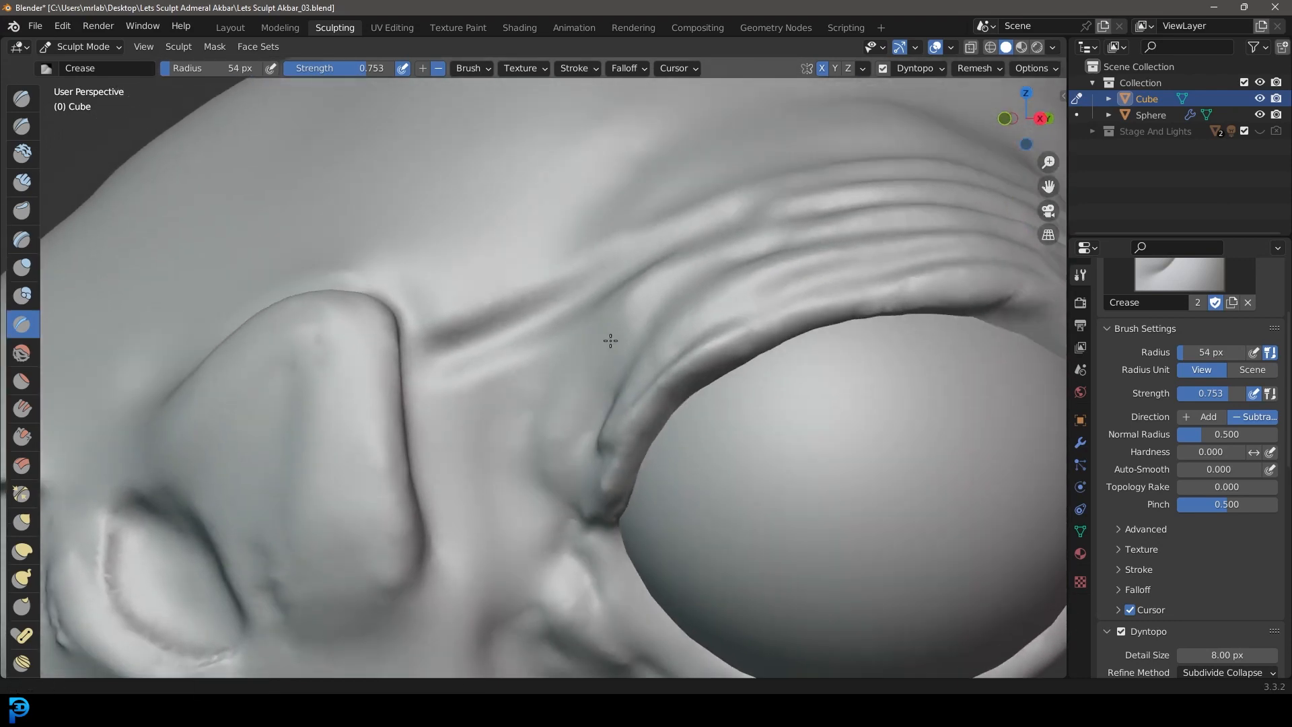
scroll(377, 390, up, 3)
mouse_move(516, 328)
mouse_down()
mouse_move(700, 222)
mouse_move(940, 156)
mouse_up()
mouse_move(371, 389)
mouse_down()
mouse_move(676, 235)
mouse_move(968, 153)
mouse_up()
scroll(801, 236, down, 7)
mouse_move(703, 255)
middle_down()
mouse_move(790, 261)
mouse_move(750, 268)
mouse_move(781, 277)
mouse_move(704, 270)
mouse_move(729, 368)
mouse_move(718, 273)
middle_up()
Step: Reduce the Crease radius to 31 px and cut a sharp crease along the upper edge of the nostril flap
scroll(771, 279, down, 4)
scroll(538, 320, up, 5)
scroll(510, 323, up, 4)
mouse_move(510, 324)
middle_down()
mouse_move(555, 350)
mouse_move(519, 346)
mouse_move(510, 431)
middle_up()
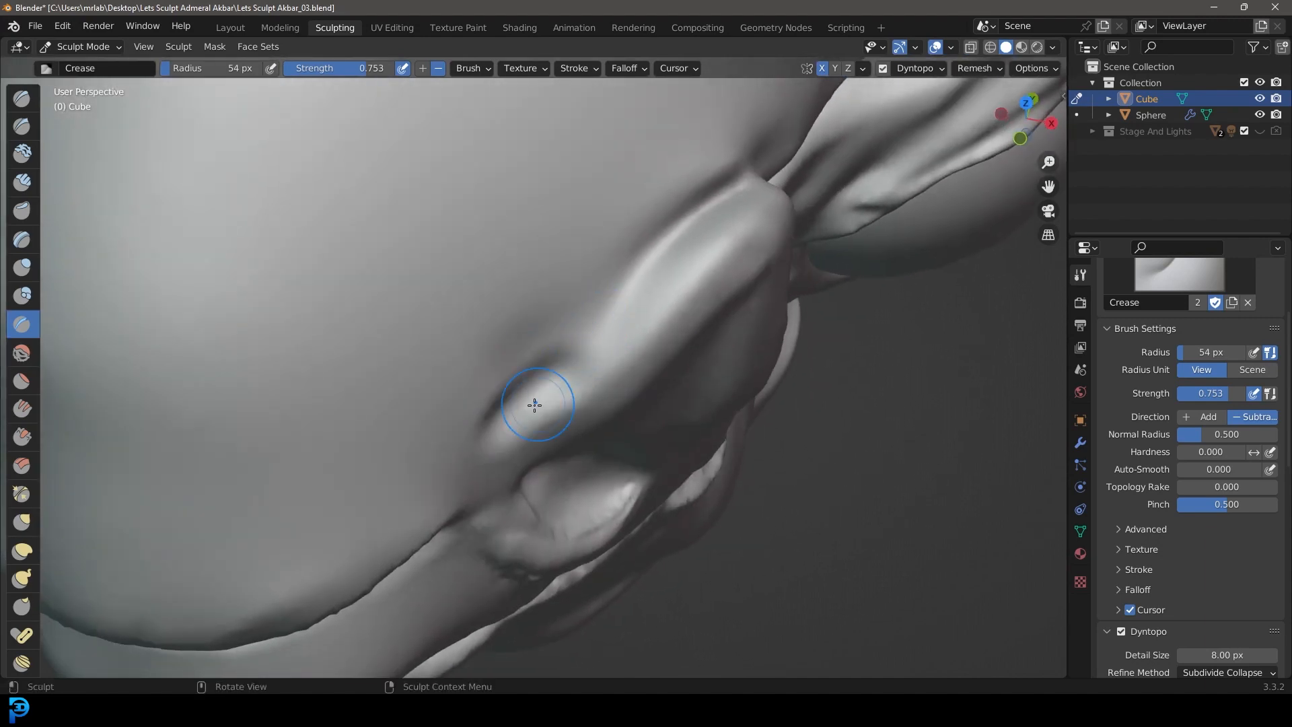
key(f)
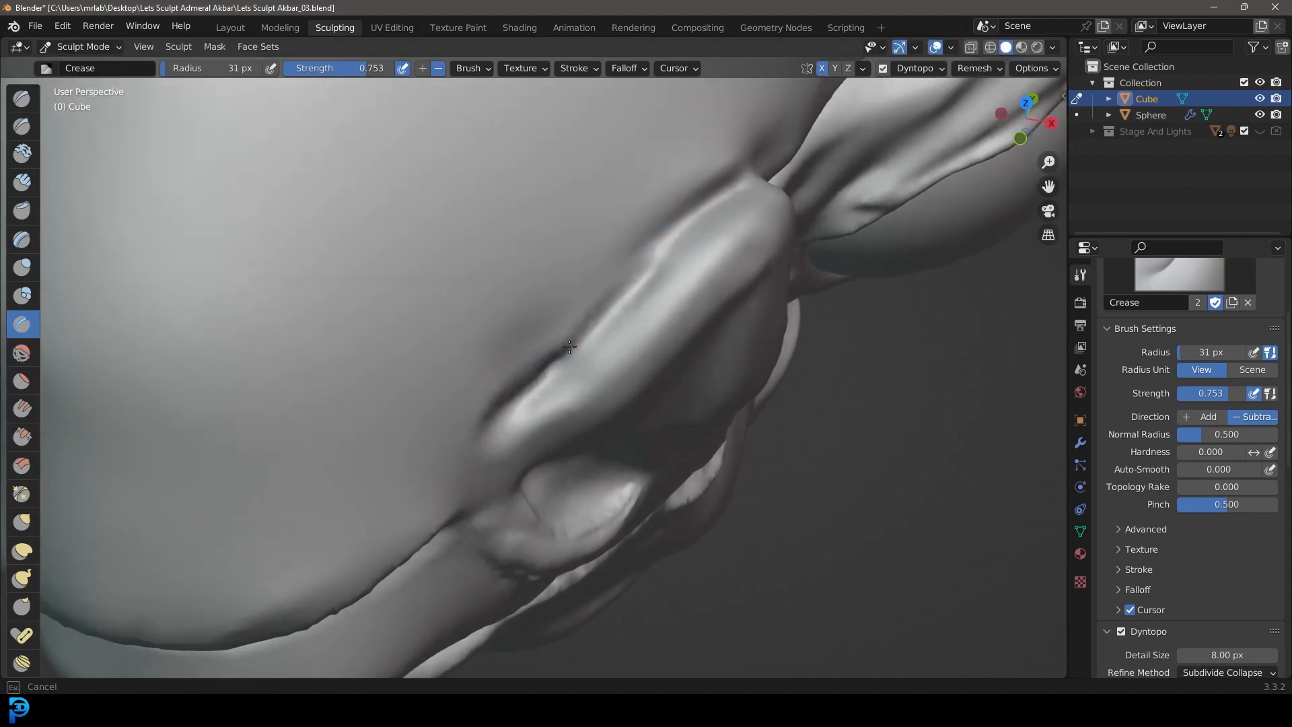
middle_drag(614, 254, 664, 289)
drag(603, 418, 714, 366)
scroll(756, 349, down, 7)
mouse_move(706, 360)
middle_down()
mouse_move(679, 337)
mouse_move(663, 289)
mouse_move(650, 368)
mouse_move(643, 319)
middle_up()
scroll(650, 369, up, 6)
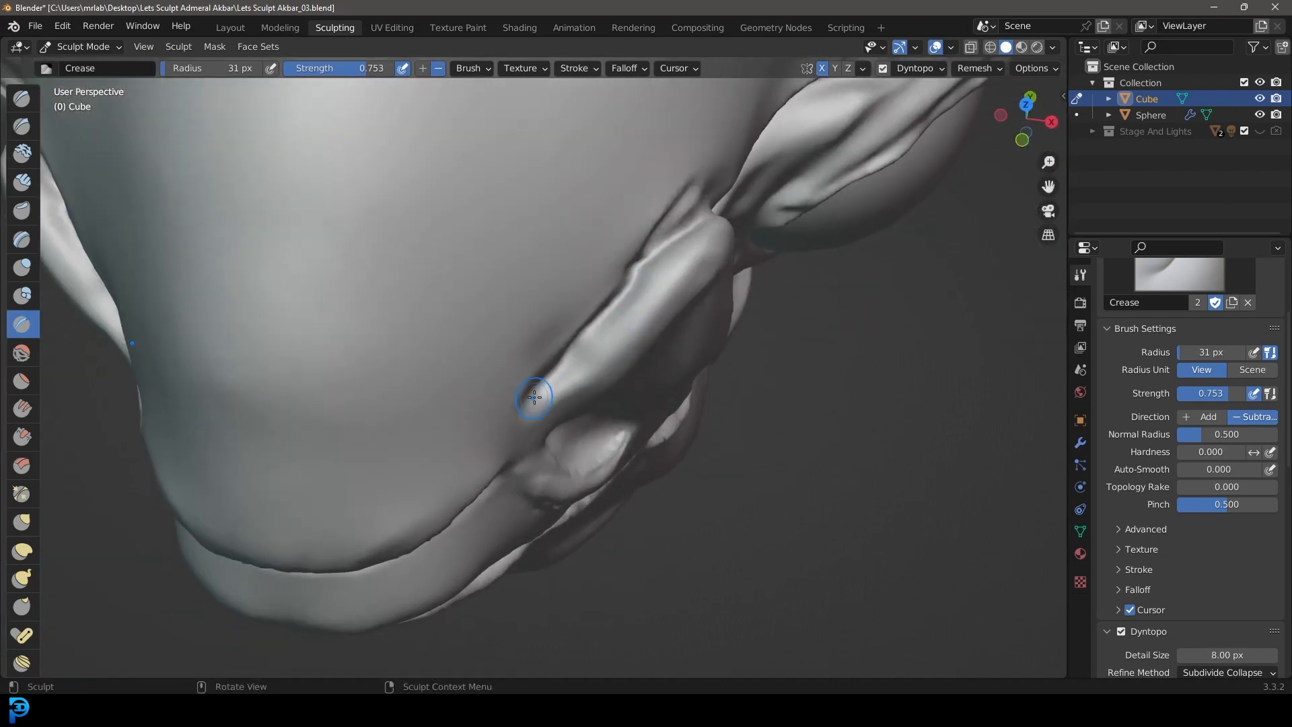
drag(693, 224, 695, 203)
Step: Set the Crease radius to 50 px and clean up the upper edge of the nostril flap
scroll(694, 203, down, 6)
mouse_move(693, 202)
middle_down()
mouse_move(589, 139)
mouse_move(609, 205)
middle_up()
scroll(610, 236, up, 4)
key(f)
click(618, 366)
scroll(578, 209, up, 2)
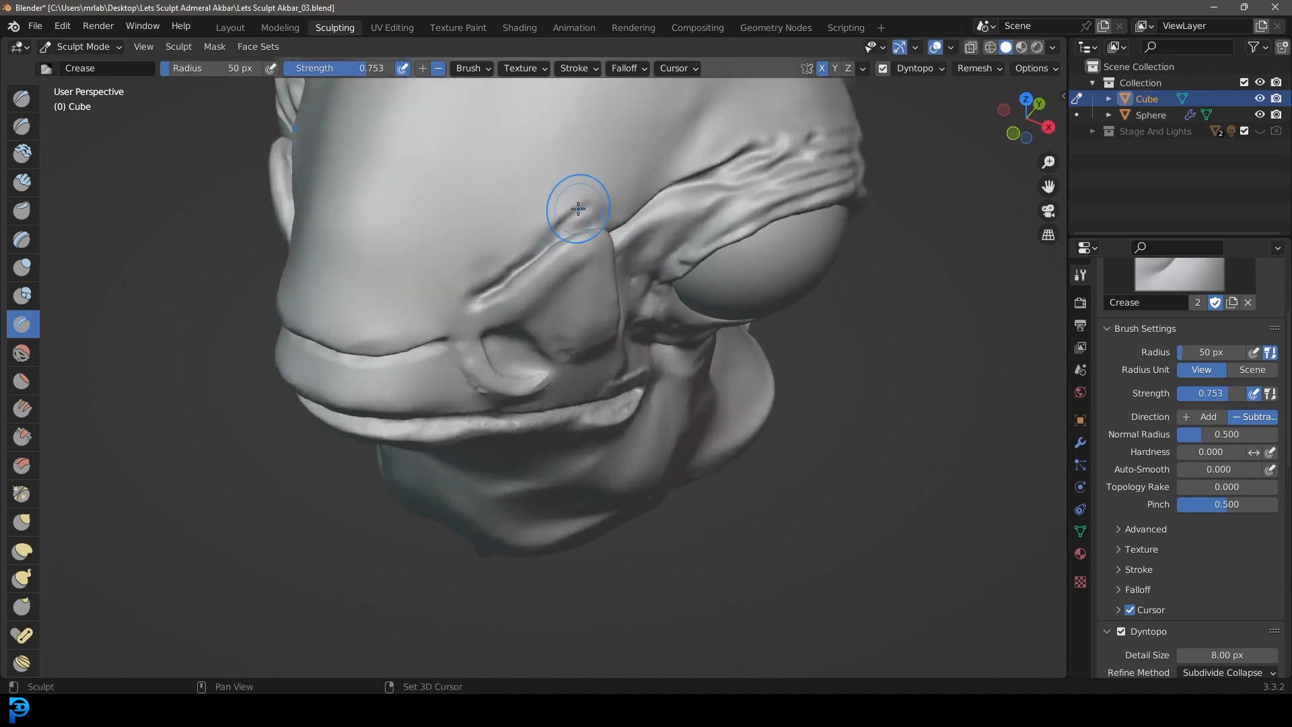
scroll(687, 156, down, 5)
middle_drag(688, 156, 717, 277)
scroll(718, 216, up, 3)
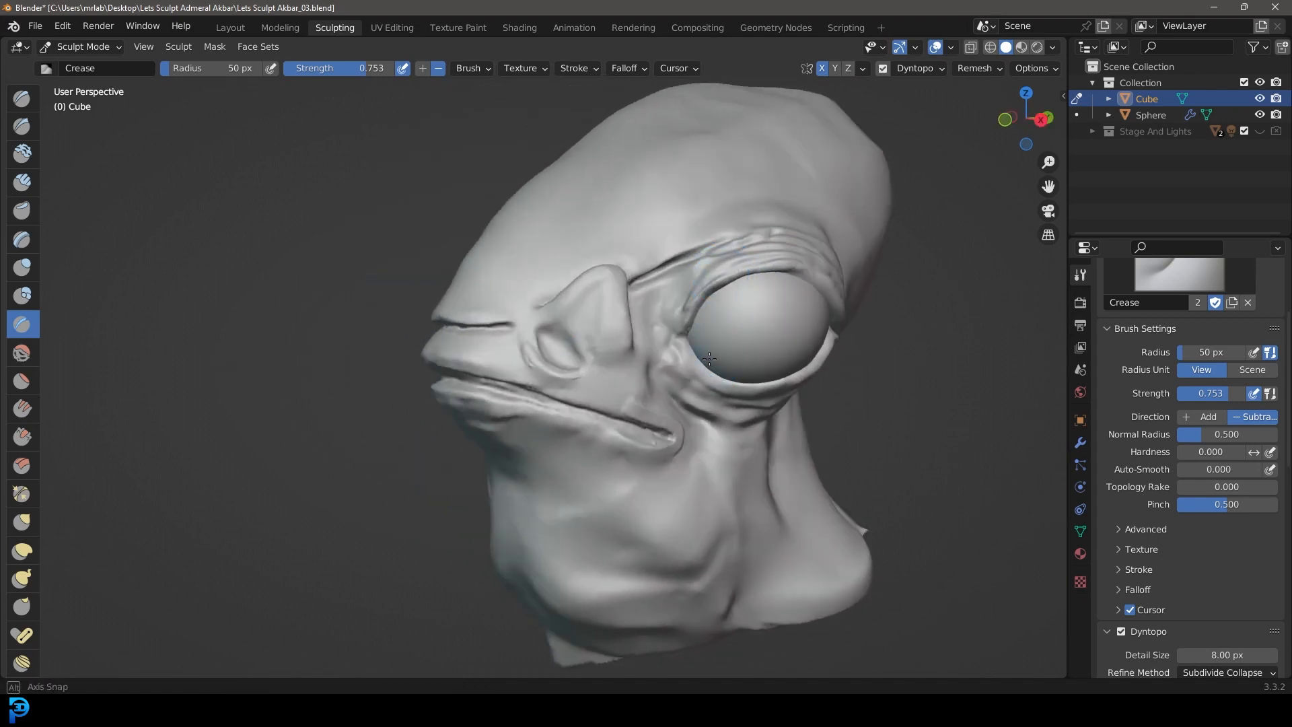
Step: Crease several vertical wrinkles into the skin between the nostril flap and the front corner of the eye
middle_drag(710, 358, 753, 282)
scroll(764, 260, up, 3)
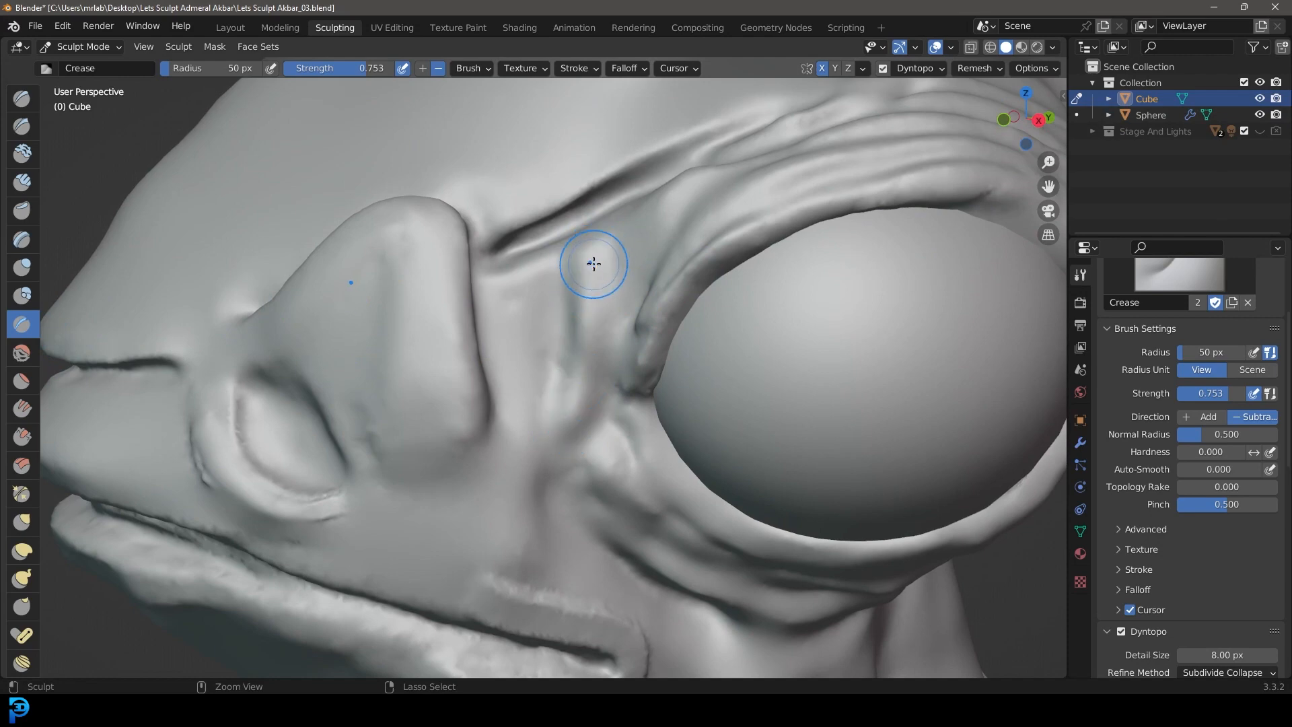
drag(593, 263, 570, 403)
drag(523, 270, 554, 480)
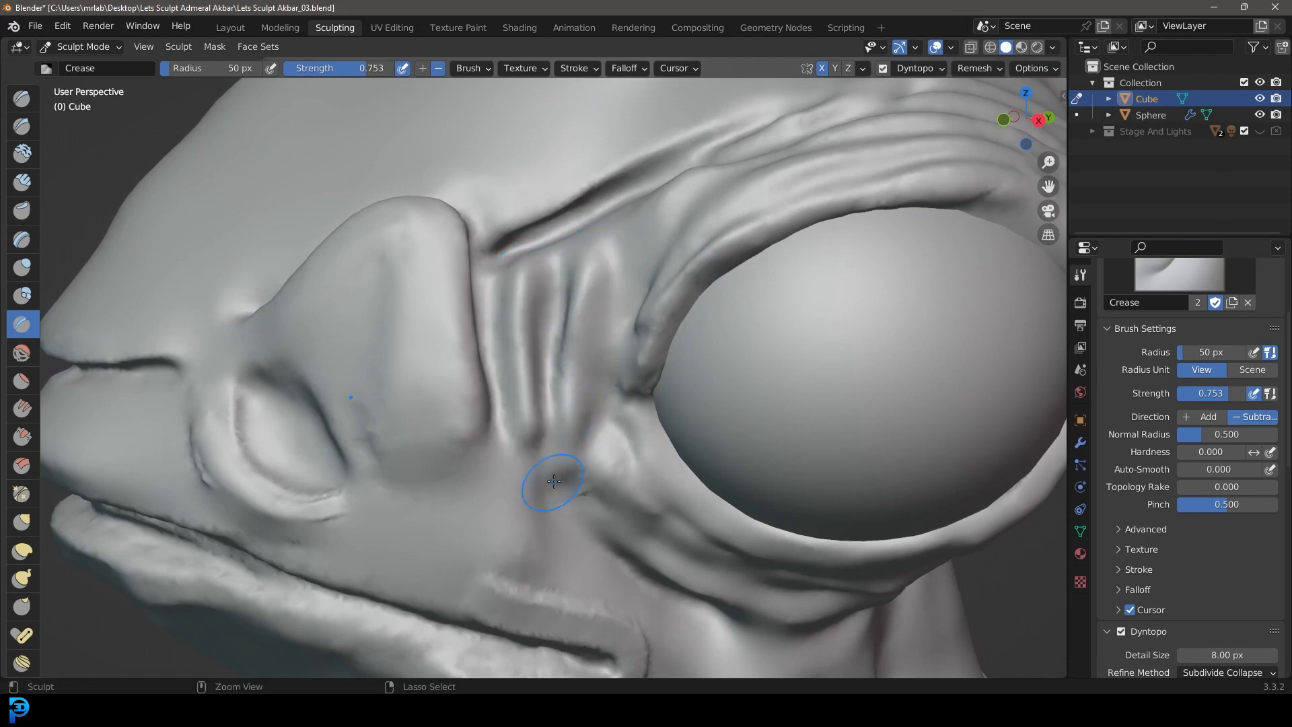
mouse_move(665, 406)
middle_down()
mouse_move(712, 386)
mouse_move(651, 383)
middle_up()
scroll(540, 332, up, 5)
scroll(536, 364, down, 5)
middle_drag(539, 369, 623, 375)
scroll(619, 374, up, 1)
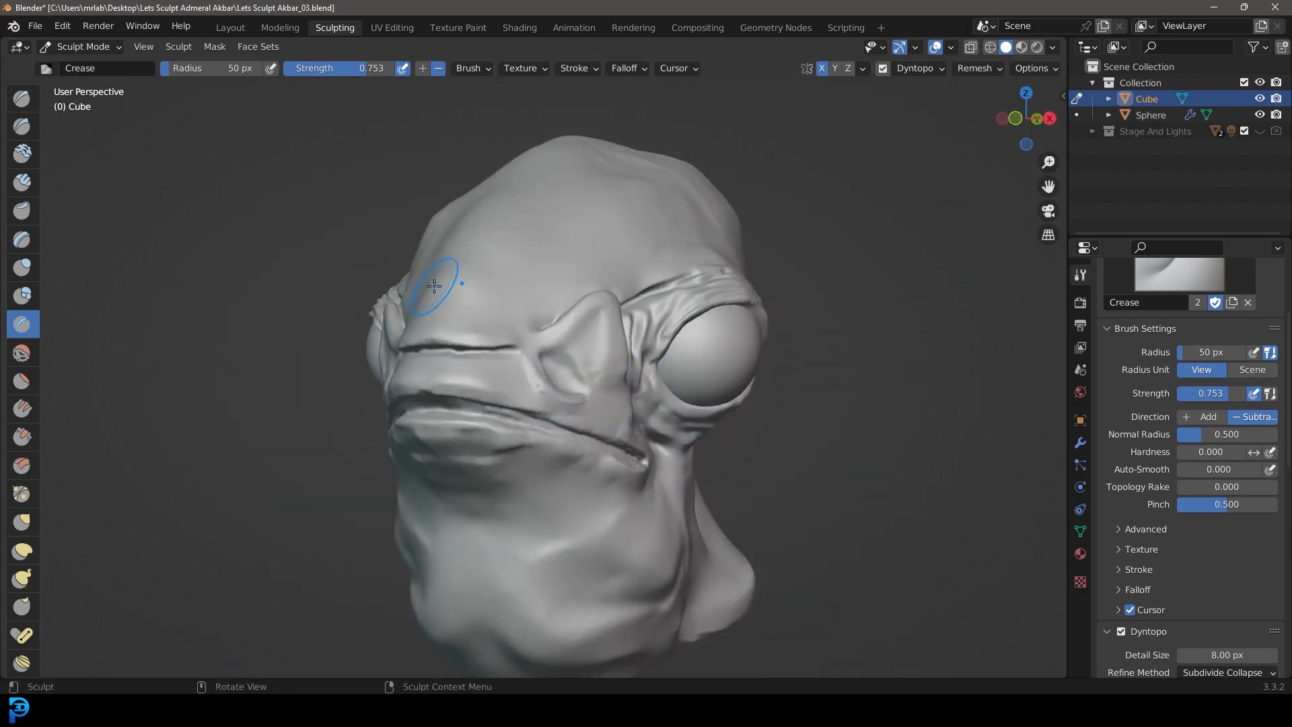
Step: Smooth the mouth corner below the nostril flap and save the file as Lets Sculpt Akbar_04.blend
mouse_move(620, 568)
shift+middle_down()
mouse_move(632, 470)
mouse_move(593, 494)
shift+middle_up()
mouse_move(599, 378)
middle_down()
mouse_move(591, 354)
mouse_move(703, 405)
mouse_move(728, 399)
mouse_move(645, 377)
mouse_move(565, 232)
middle_up()
scroll(542, 369, down, 3)
scroll(611, 290, up, 2)
middle_drag(610, 290, 579, 296)
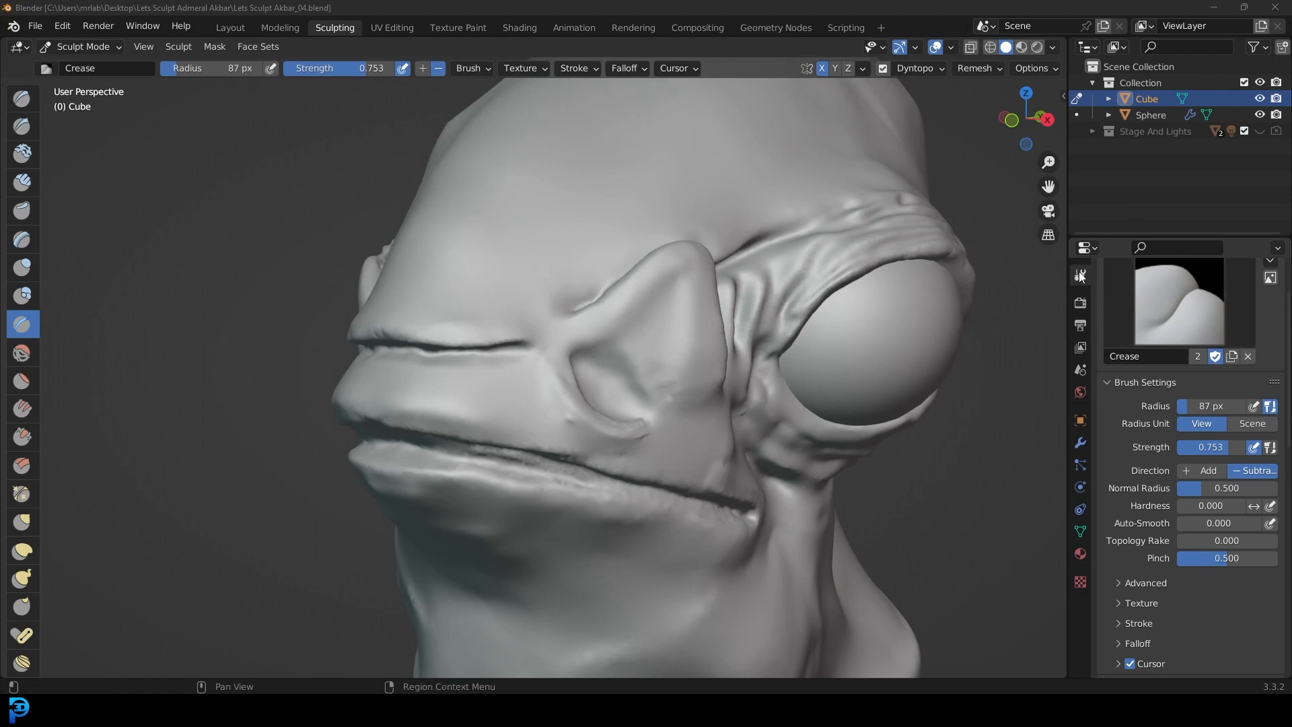
Step: Change the Crease brush's falloff curve preset to Sharp
scroll(1157, 347, down, 2)
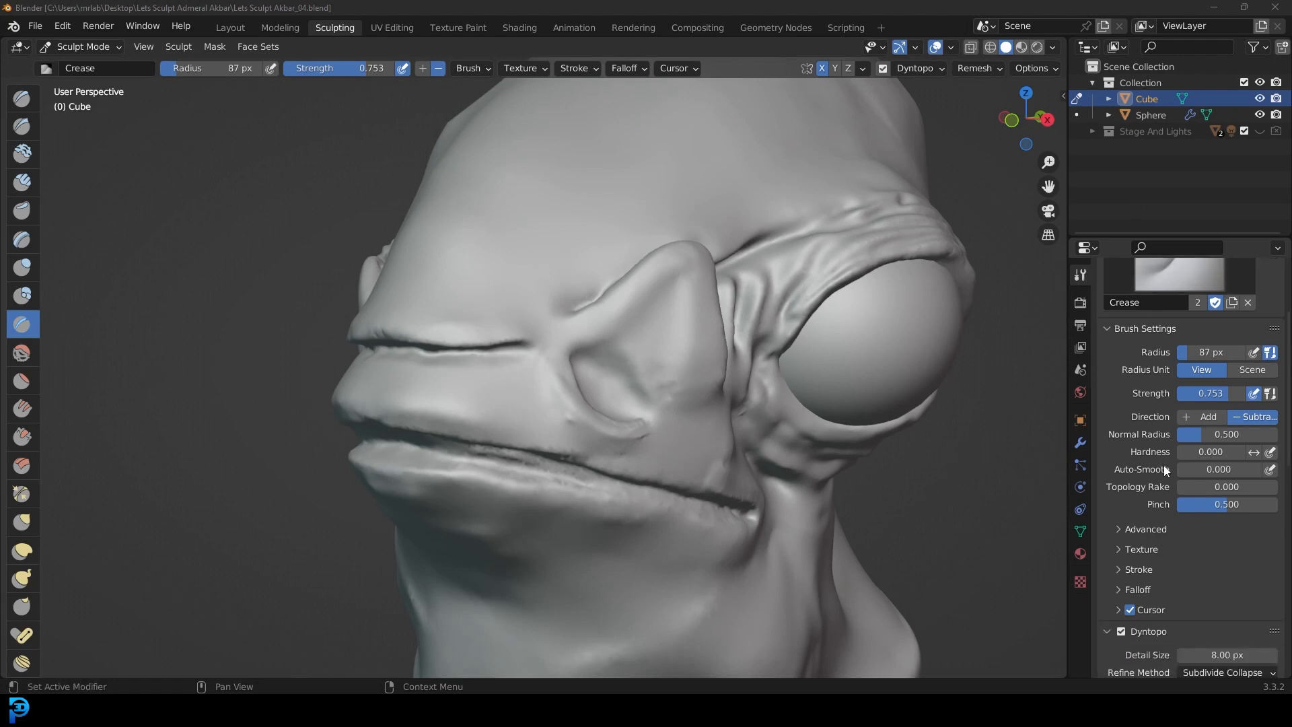
click(1133, 589)
scroll(1133, 588, down, 1)
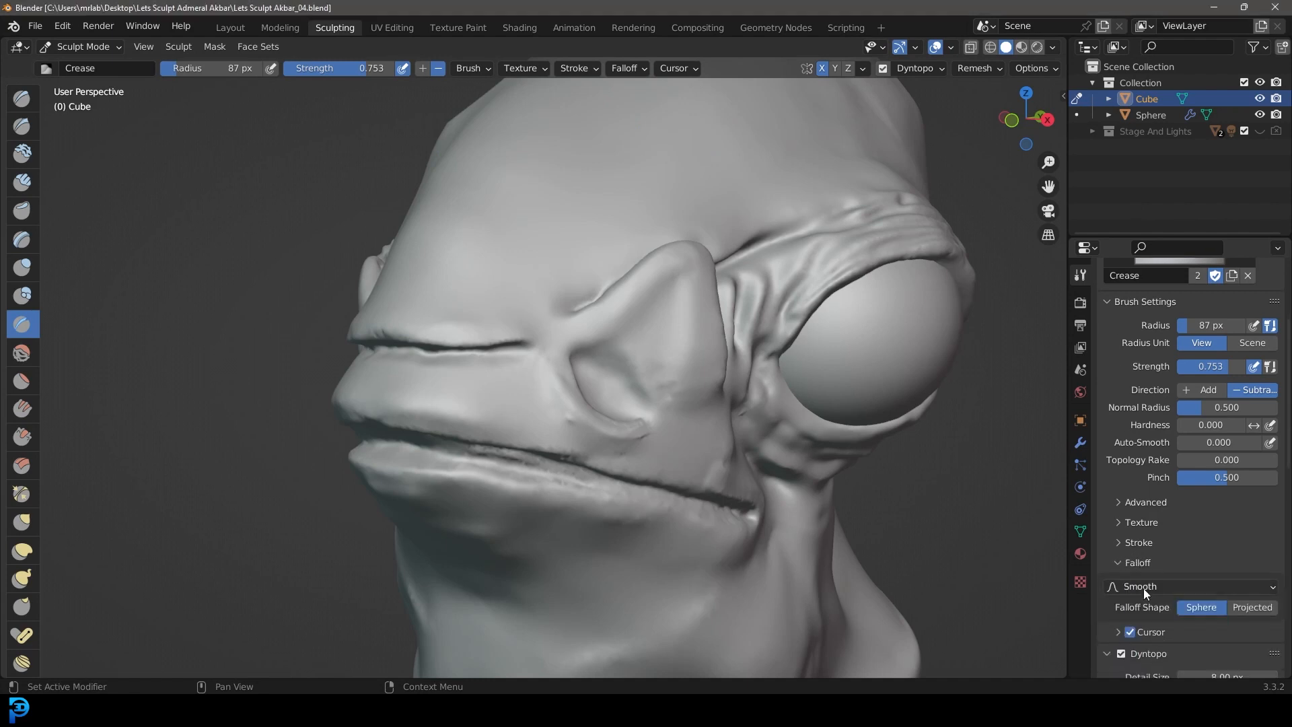
click(1132, 588)
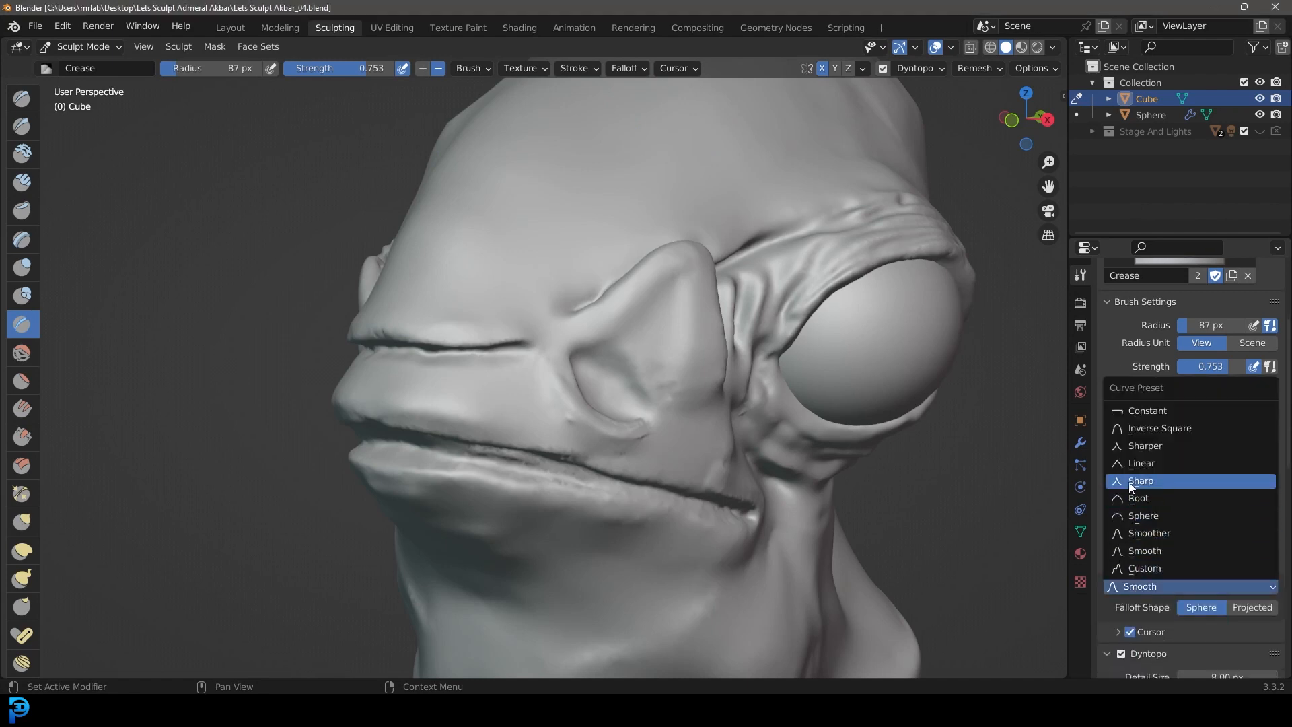
click(1156, 478)
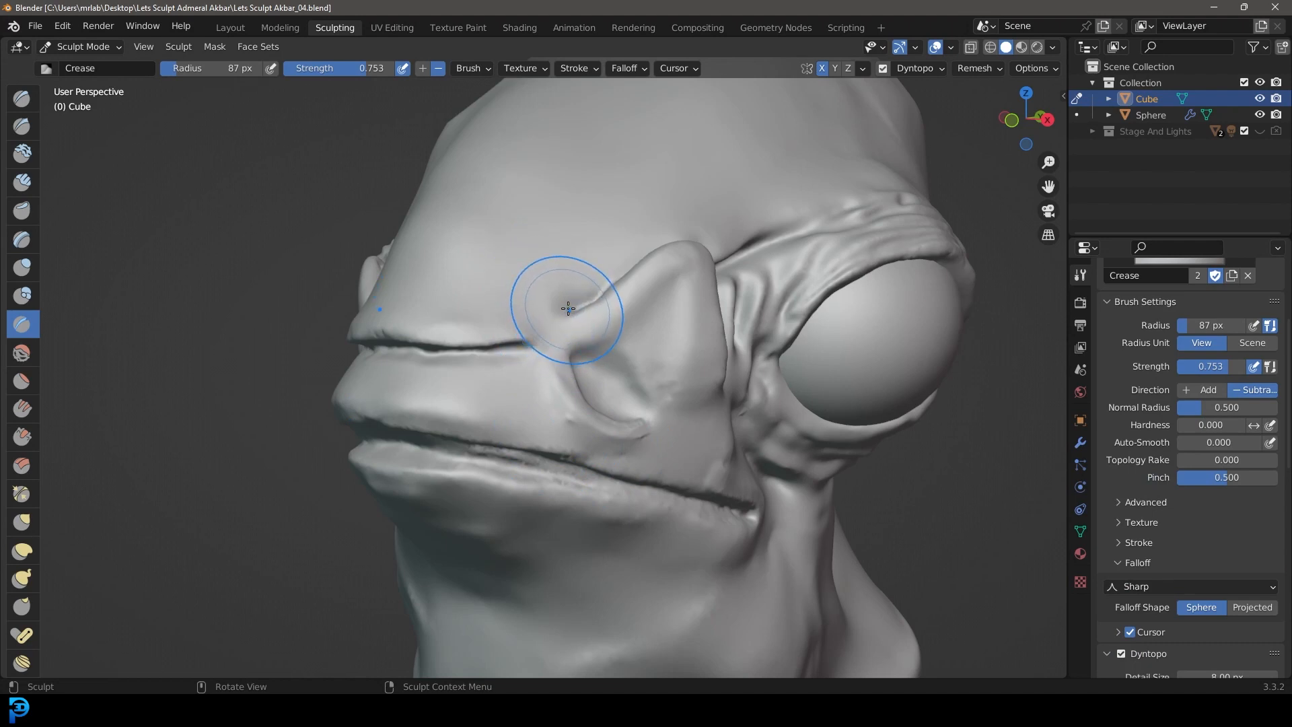
Step: Set the Crease radius to 53 px and strength to 0.819, and carve a diagonal fold behind the nostril
middle_drag(641, 338, 562, 273)
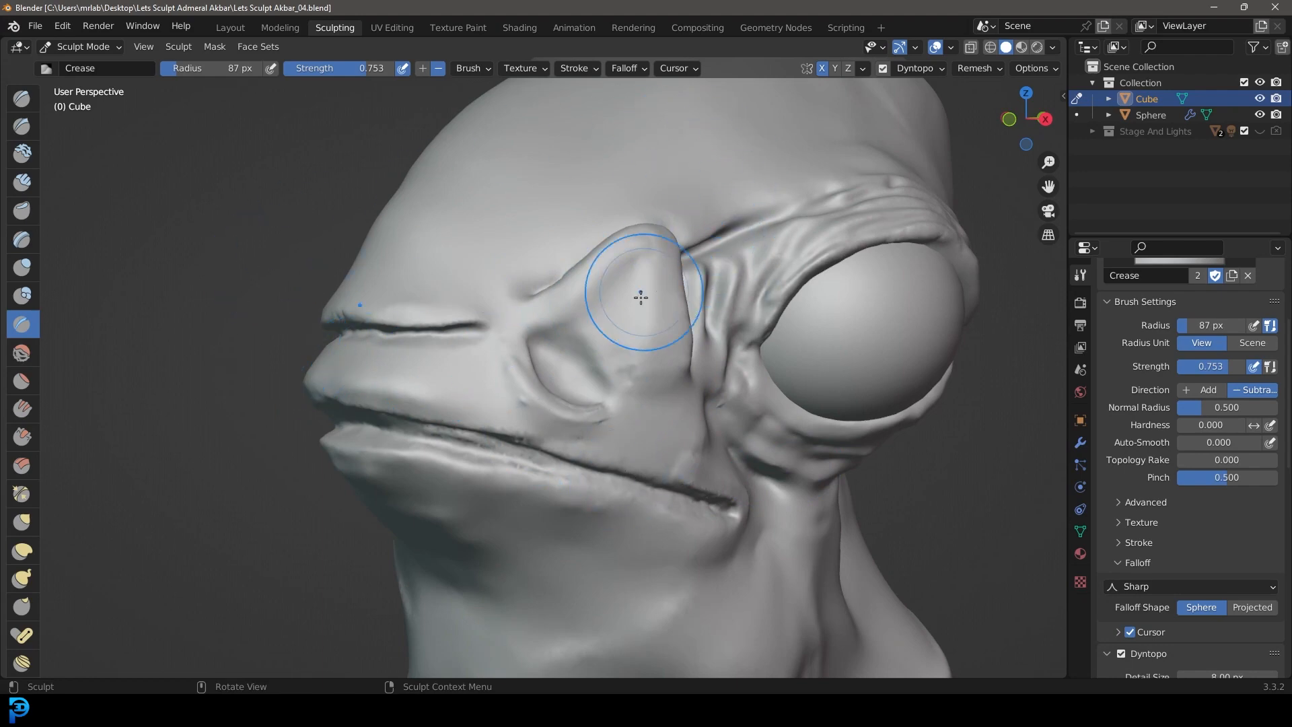
shift+middle_drag(735, 418, 629, 467)
scroll(656, 456, up, 3)
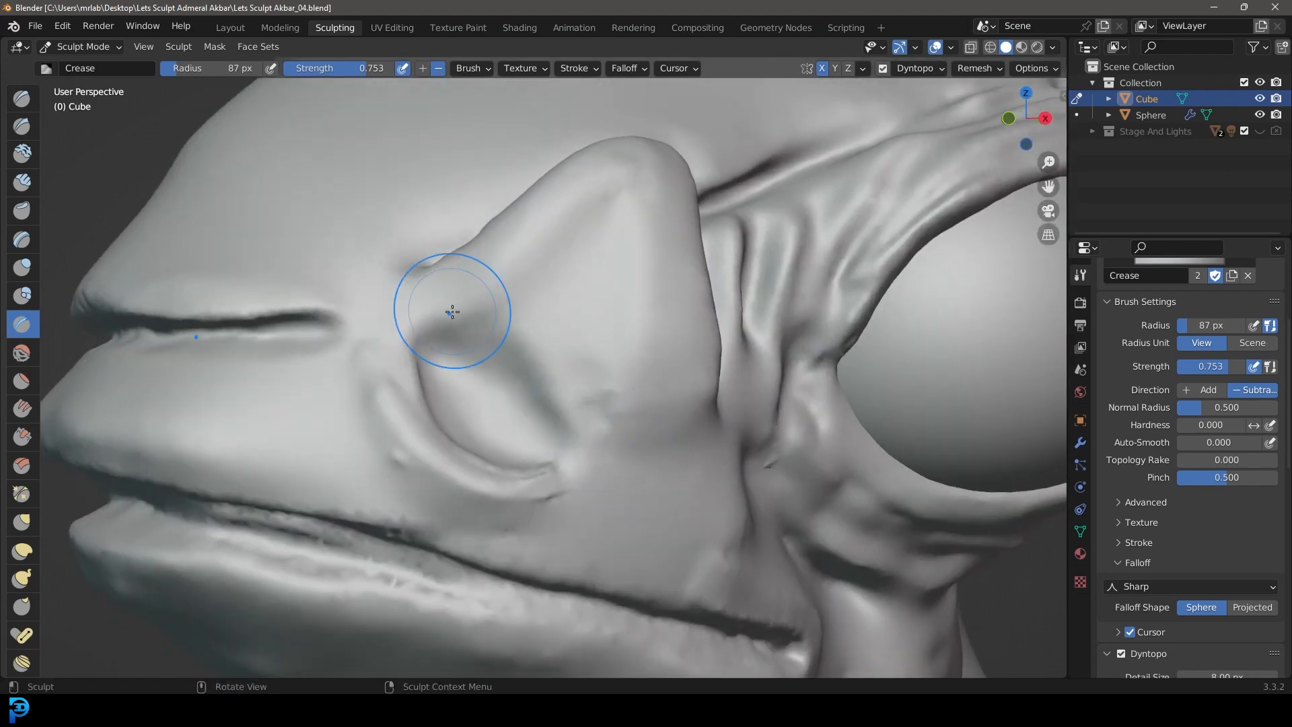
key(f)
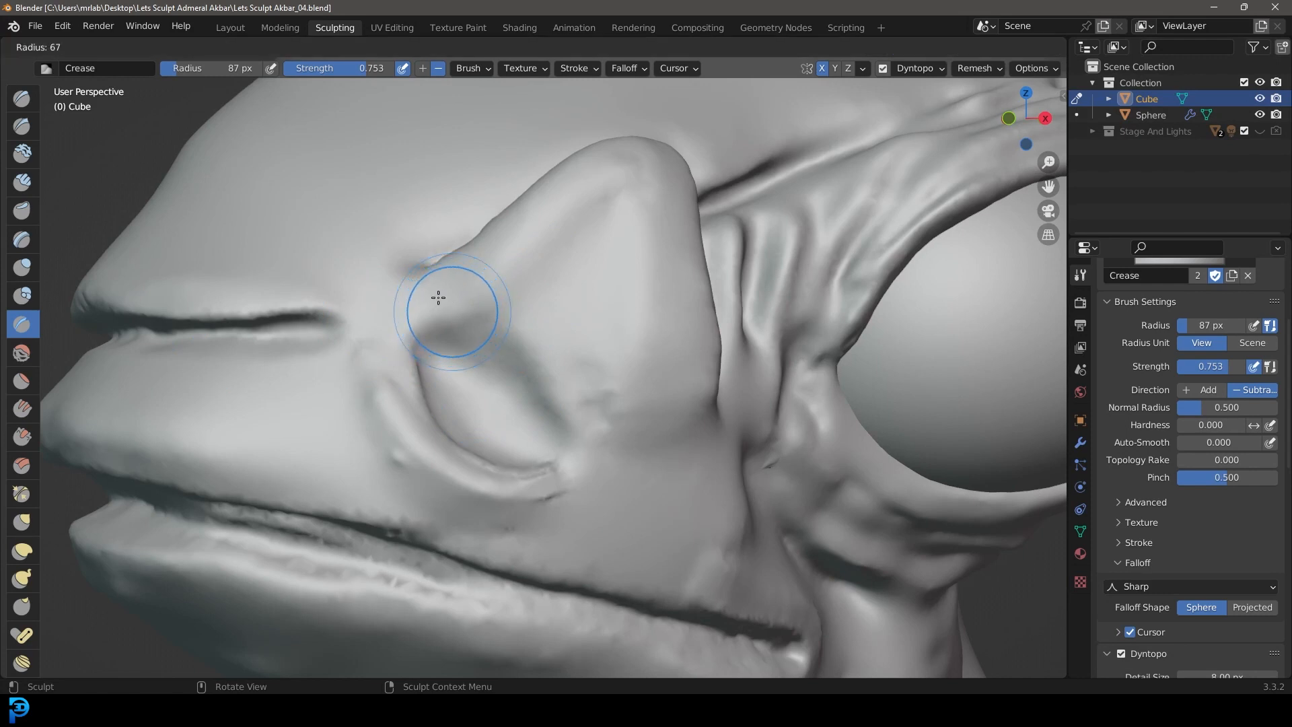
click(434, 297)
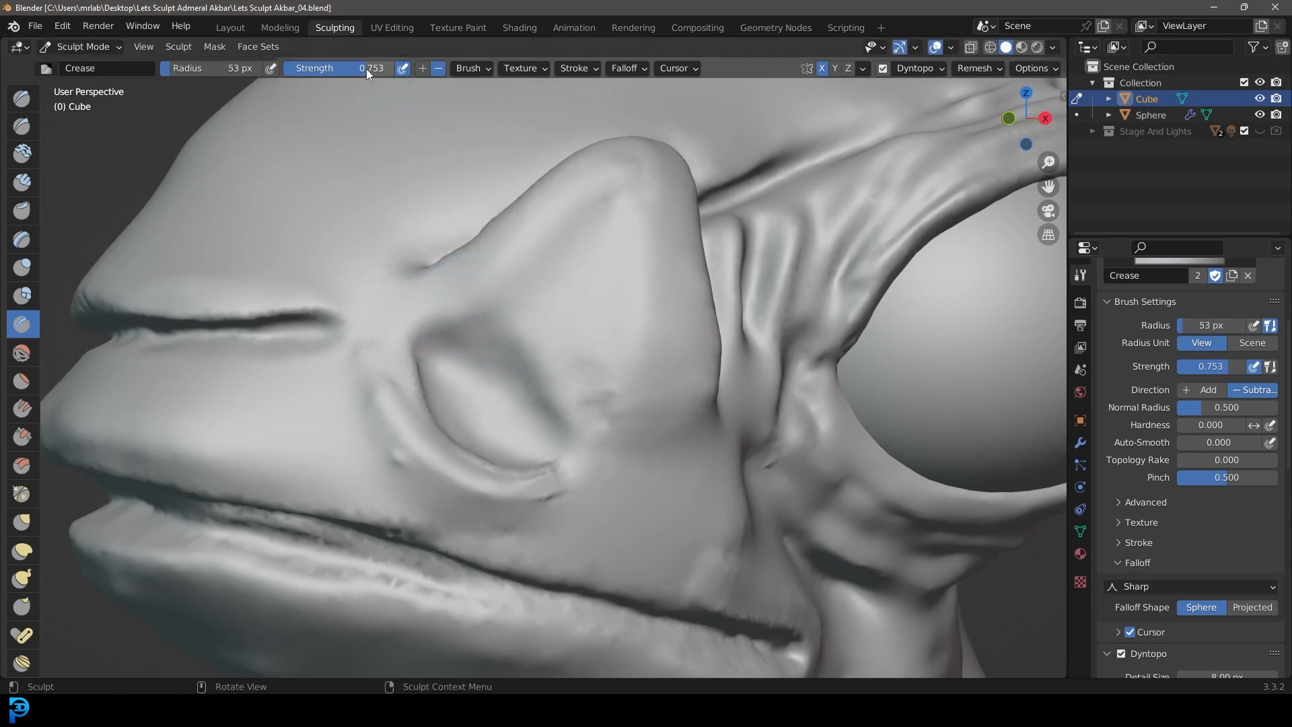
mouse_move(490, 291)
mouse_down()
mouse_move(556, 354)
mouse_move(644, 538)
mouse_up()
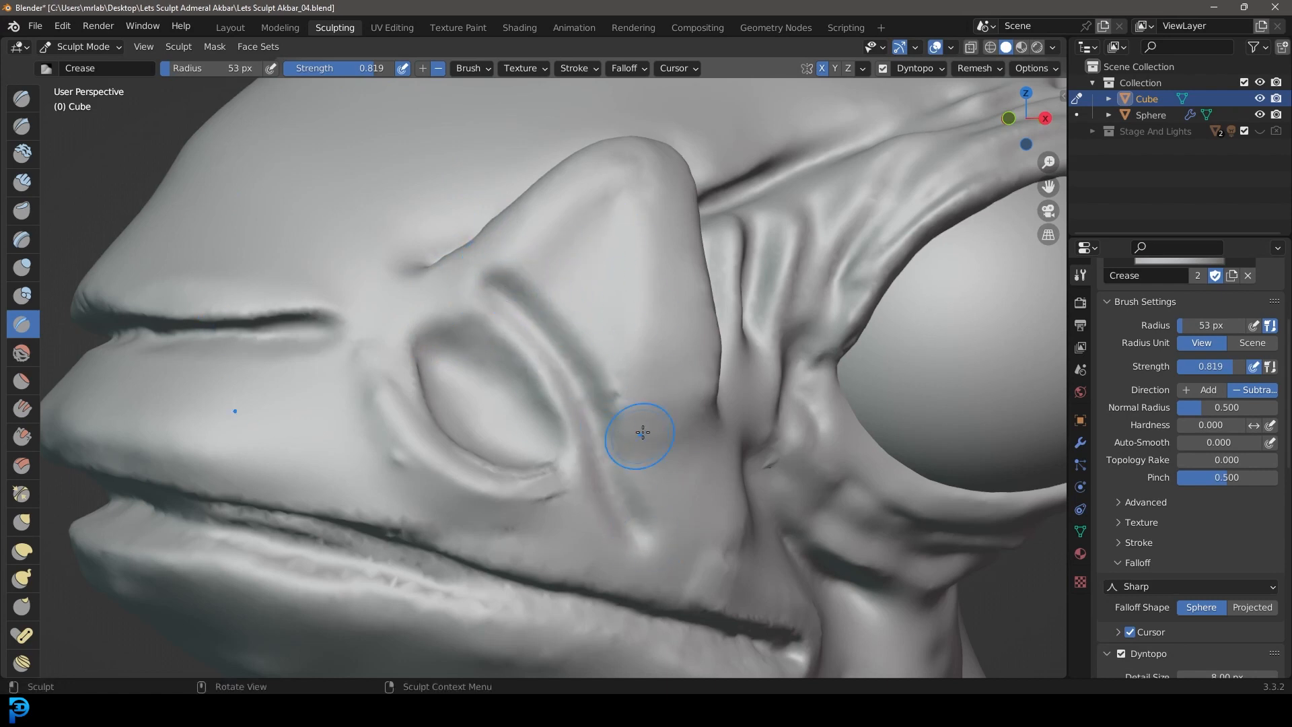
Step: Deepen the fold behind the nostril and extend it back across the cheek above the mouth corner
mouse_move(582, 421)
mouse_down()
mouse_move(629, 519)
mouse_move(725, 564)
mouse_move(616, 464)
mouse_move(500, 299)
mouse_up()
scroll(677, 459, down, 5)
middle_drag(683, 463, 636, 476)
scroll(497, 475, up, 6)
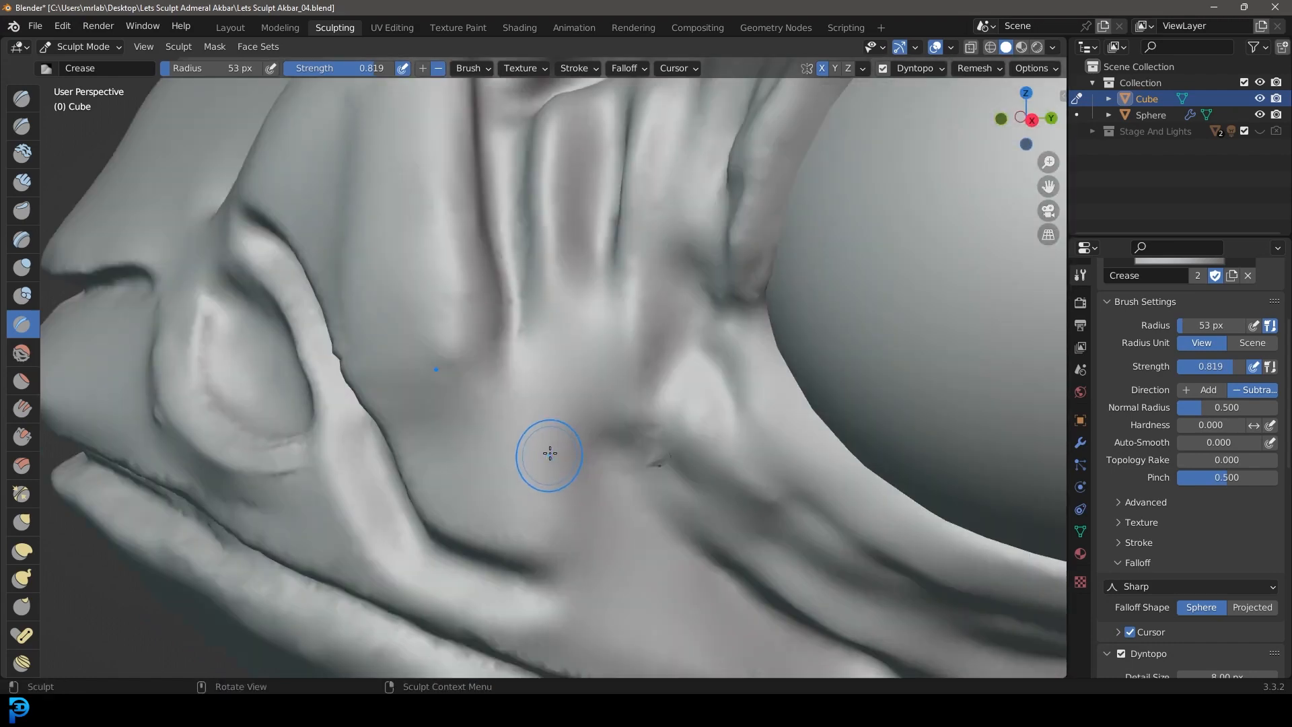
Step: Set the Crease radius to 23 px and carve a curved fold from the snout crease down and back beneath the nostril
drag(504, 233, 568, 576)
scroll(605, 329, down, 6)
key(f)
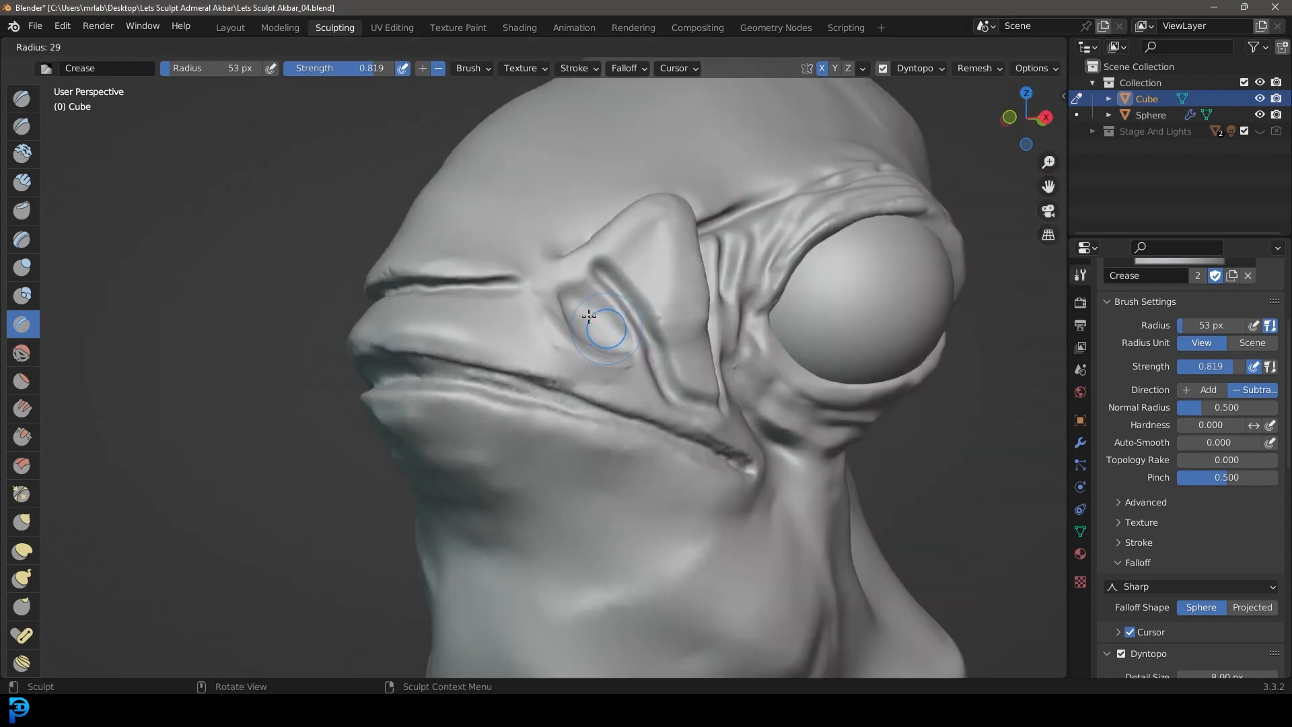
click(586, 315)
scroll(598, 355, up, 5)
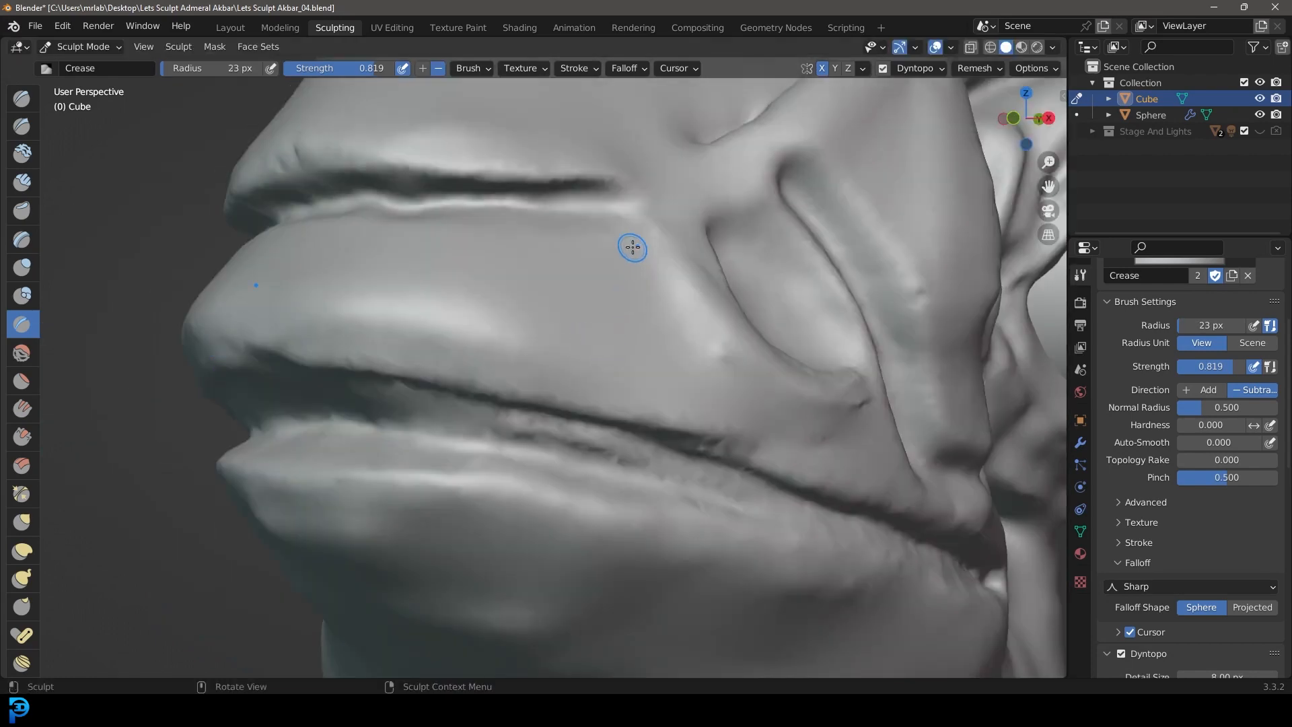
drag(632, 248, 662, 307)
drag(724, 387, 861, 424)
middle_drag(855, 422, 820, 425)
mouse_move(702, 418)
mouse_down()
mouse_move(598, 419)
mouse_move(486, 381)
mouse_move(428, 275)
mouse_move(515, 380)
mouse_up()
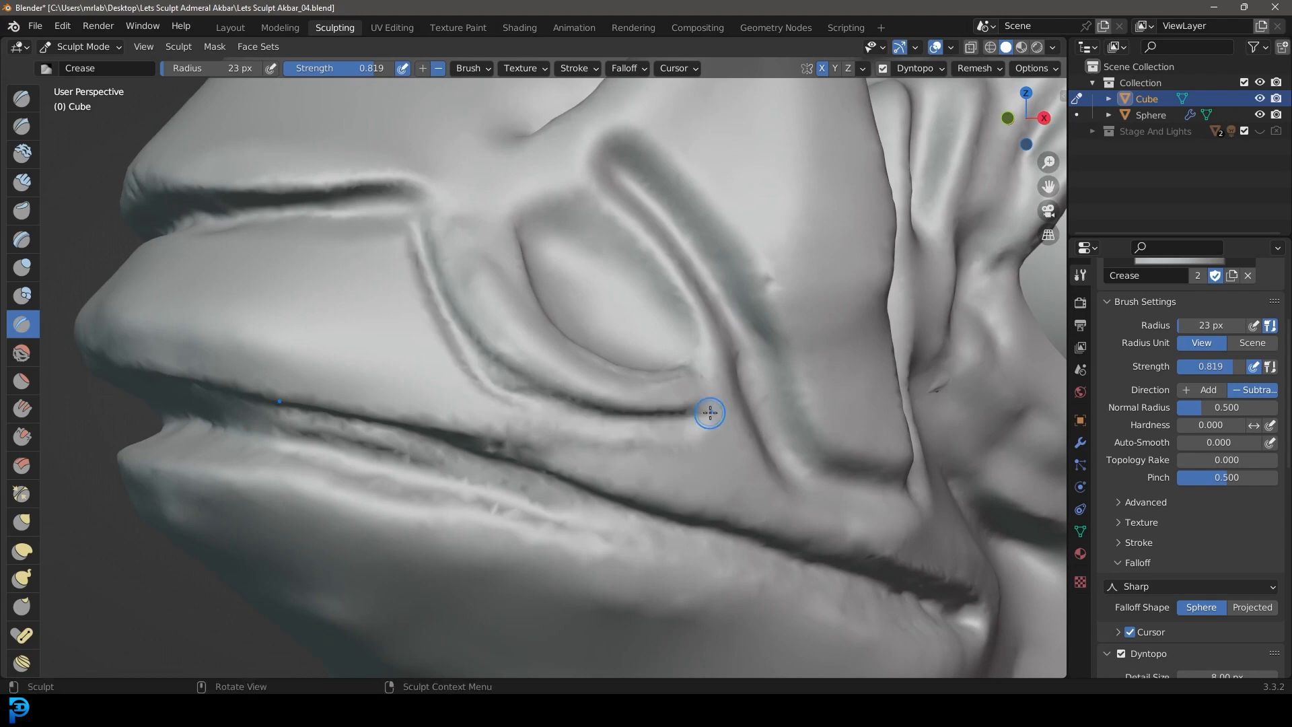
Step: Carve a crease from the end of the snout line up along the front edge of the nostril flap, joining it with the lower fold
scroll(710, 412, down, 3)
middle_drag(584, 355, 614, 377)
shift+middle_drag(759, 331, 649, 357)
scroll(573, 377, up, 2)
mouse_move(550, 406)
mouse_down()
mouse_move(636, 313)
mouse_move(549, 417)
mouse_up()
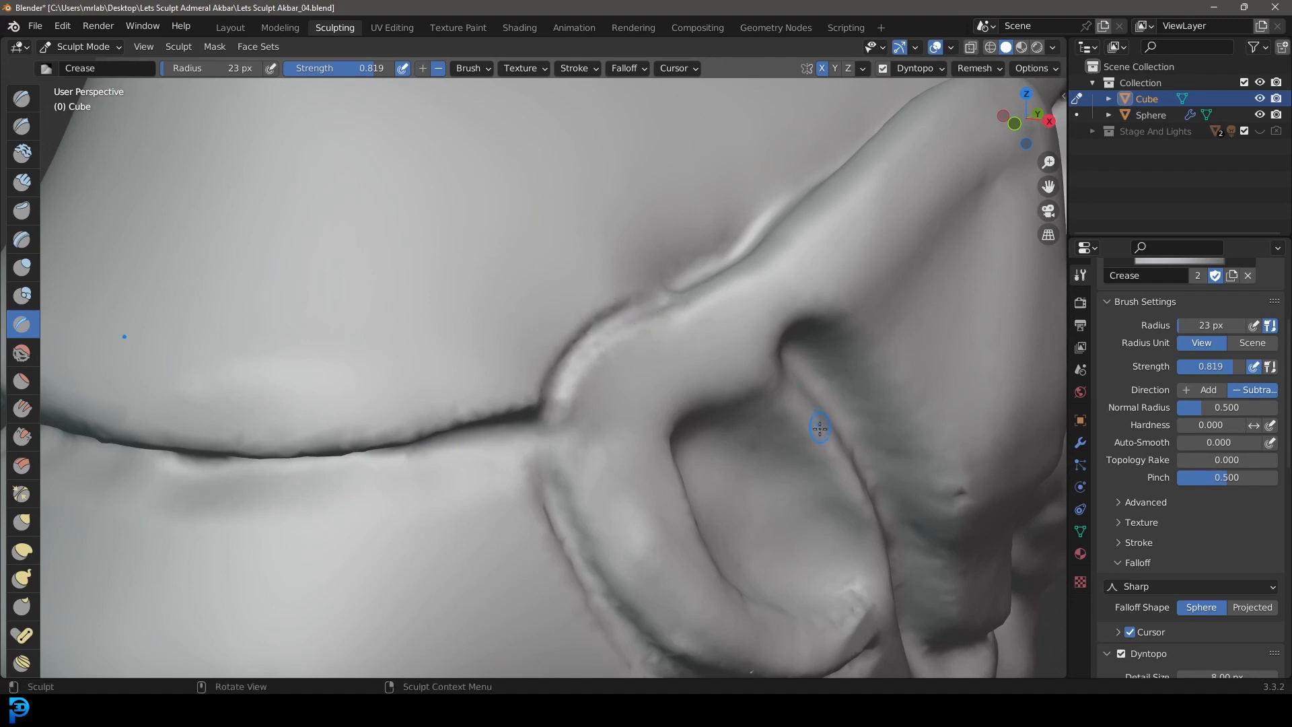
drag(538, 433, 616, 302)
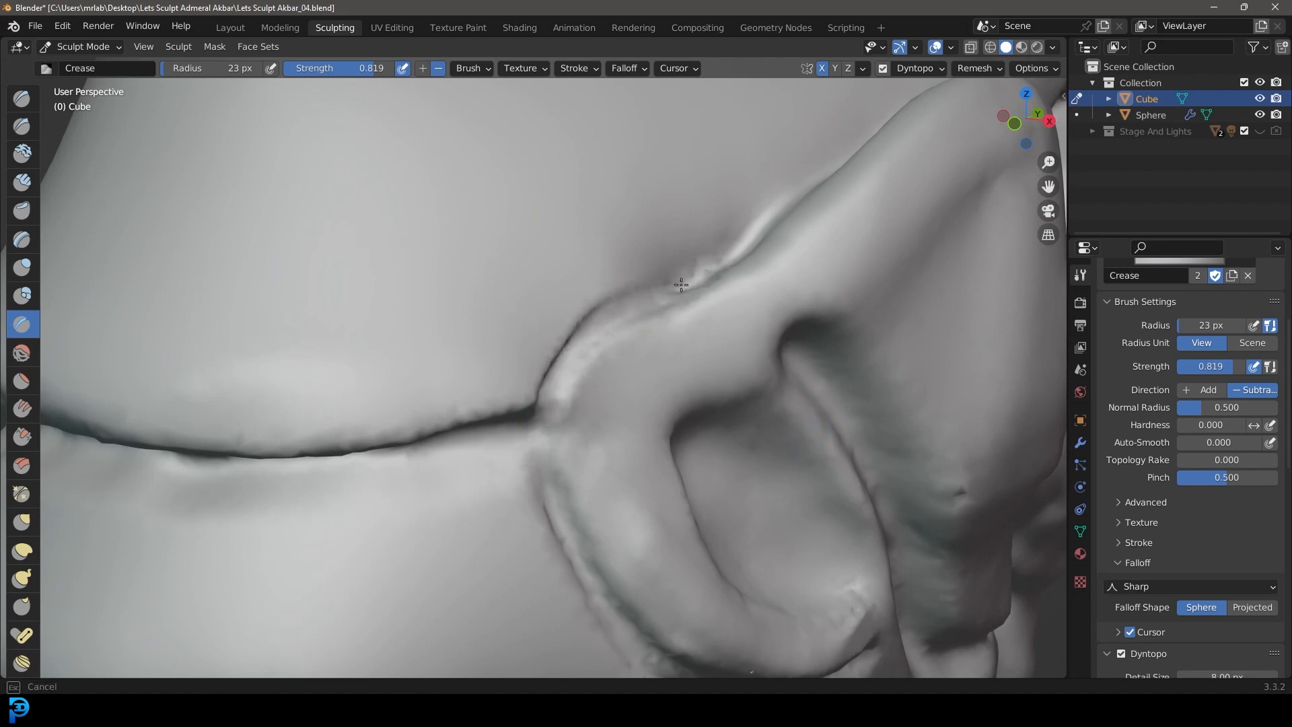
drag(696, 280, 544, 443)
drag(549, 389, 546, 491)
scroll(559, 519, down, 10)
Step: Set the Crease radius to 42 px and strength to 0.891, and carve a fold around the mouth corner and along beneath the lower lip
mouse_move(635, 483)
middle_down()
mouse_move(573, 455)
mouse_move(650, 451)
middle_up()
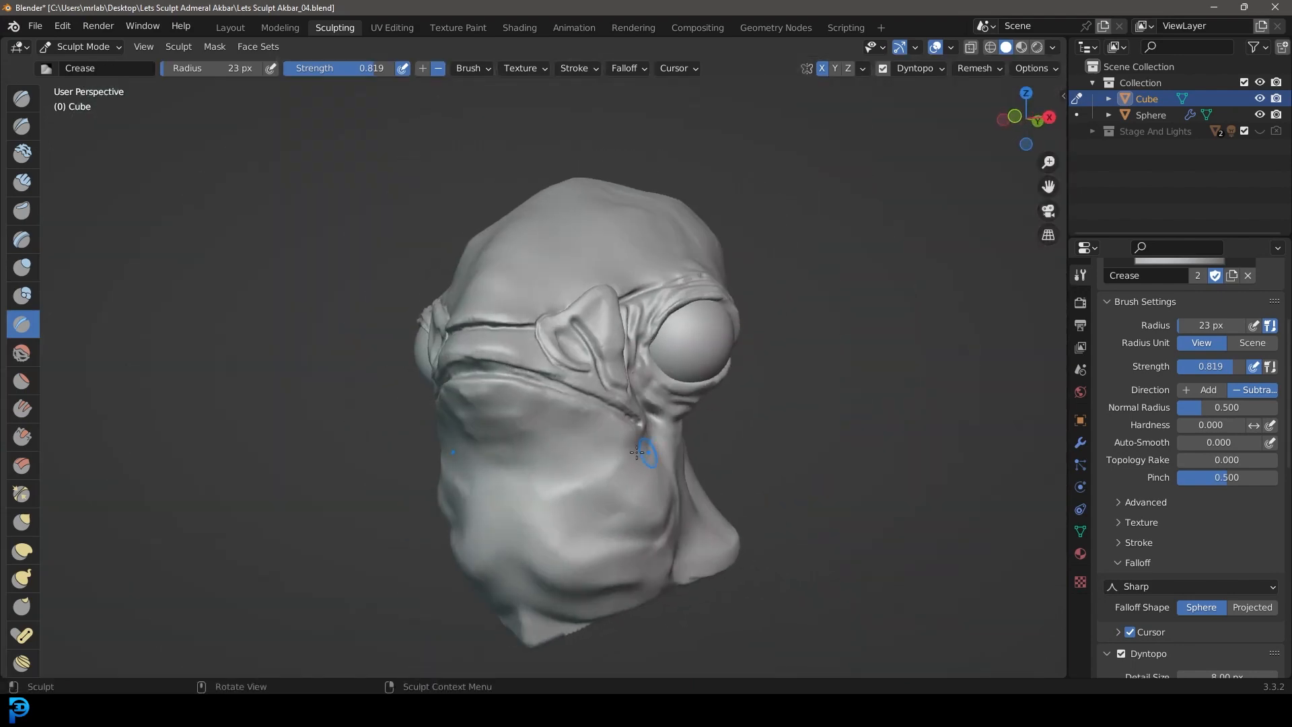
middle_drag(526, 409, 548, 427)
scroll(718, 430, up, 6)
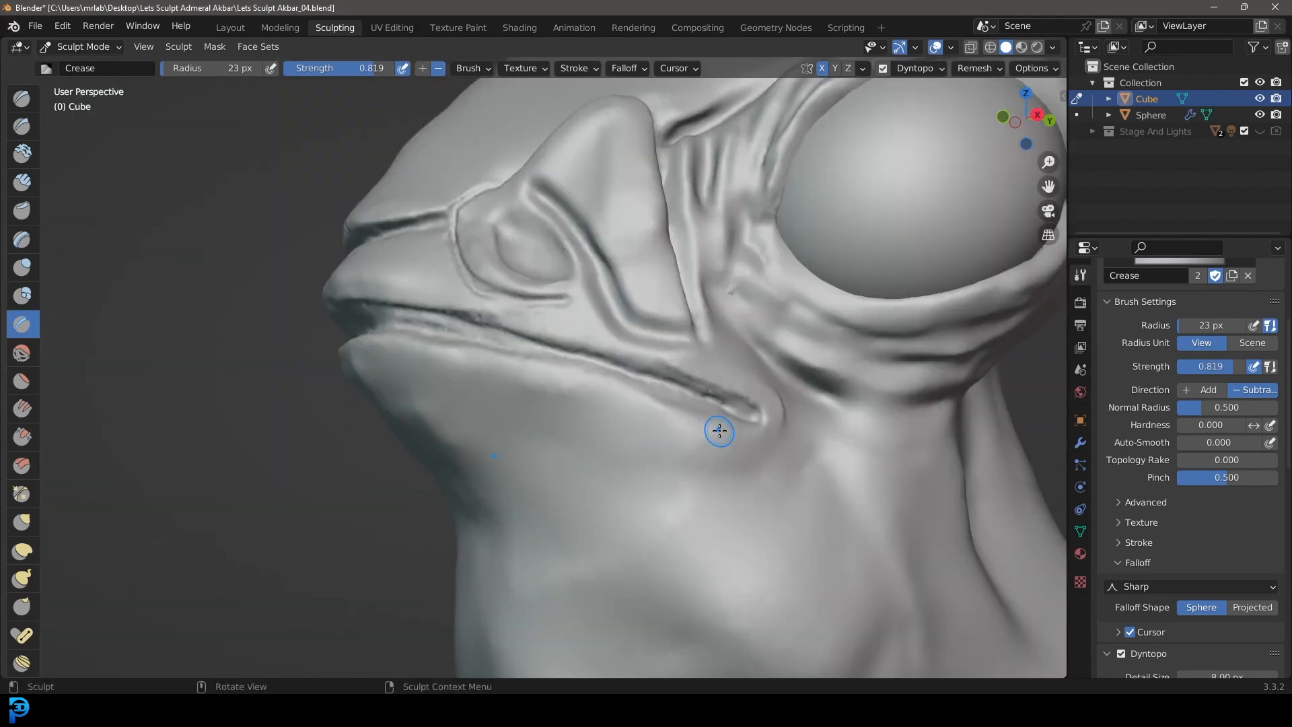
middle_drag(740, 417, 771, 411)
key(f)
click(781, 437)
middle_drag(818, 386, 796, 375)
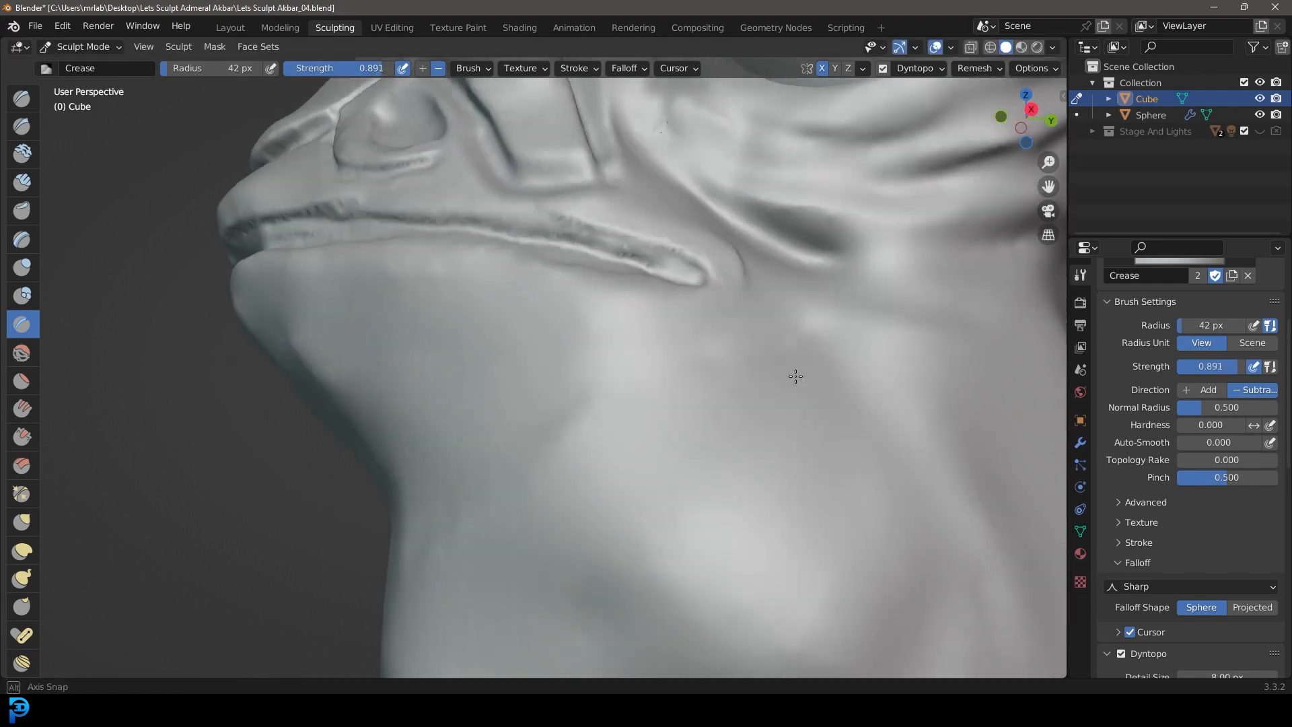
scroll(795, 375, up, 2)
middle_drag(840, 265, 802, 294)
mouse_move(709, 245)
mouse_down()
mouse_move(740, 333)
mouse_move(688, 371)
mouse_move(313, 321)
mouse_up()
middle_drag(313, 322, 444, 353)
drag(778, 375, 402, 277)
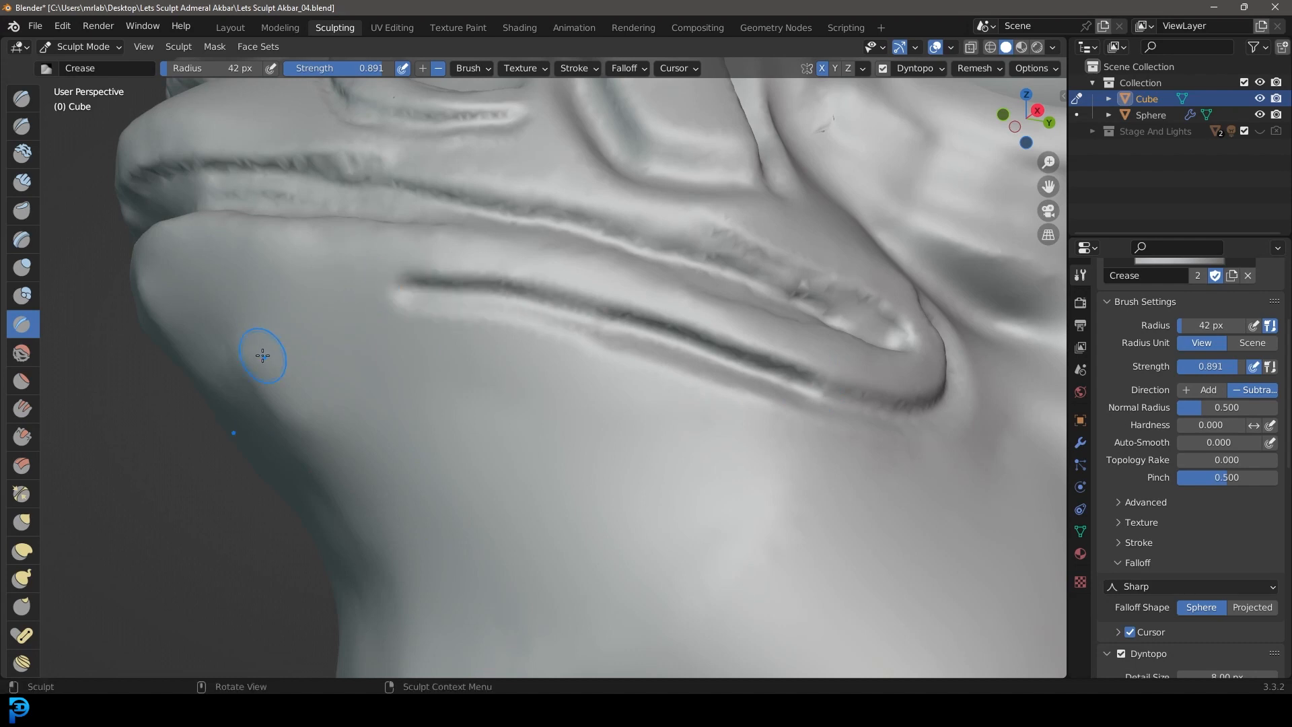
Step: Carve a second, longer fold behind the mouth corner and forward along the jaw, parallel to the lower-lip fold
middle_drag(598, 477, 639, 383)
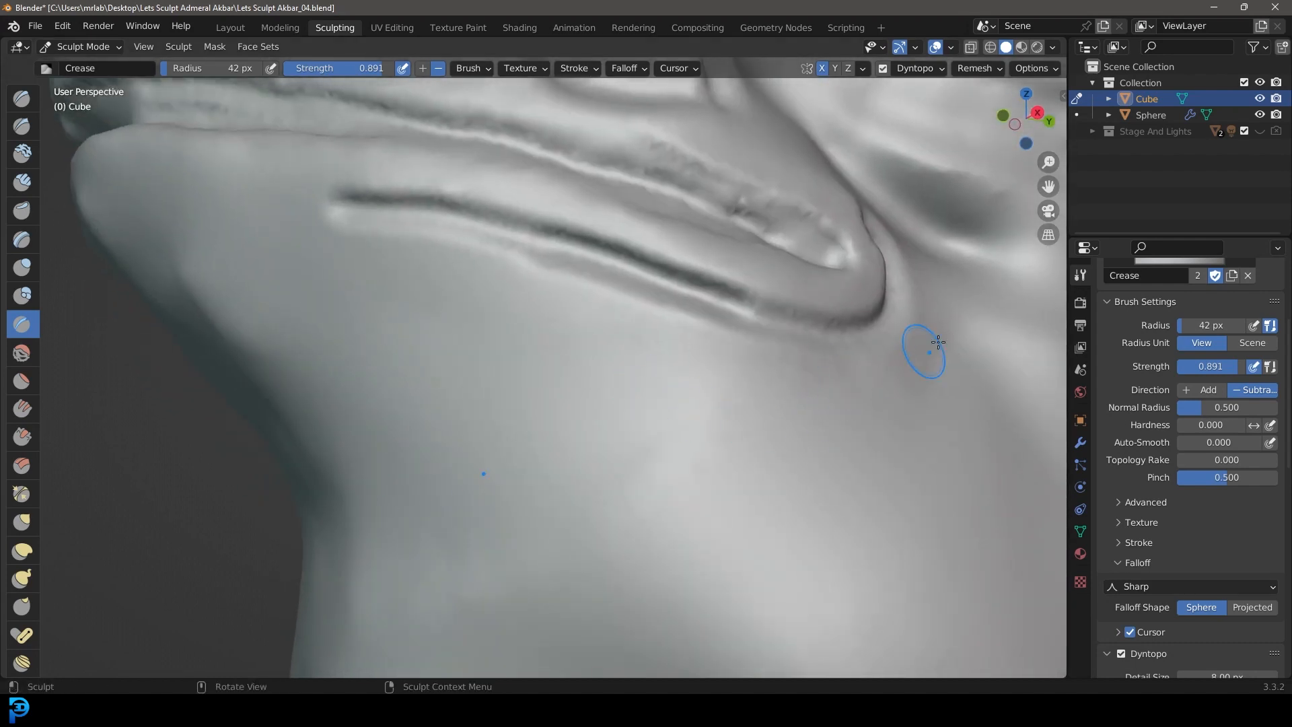
scroll(942, 341, down, 2)
scroll(834, 341, down, 3)
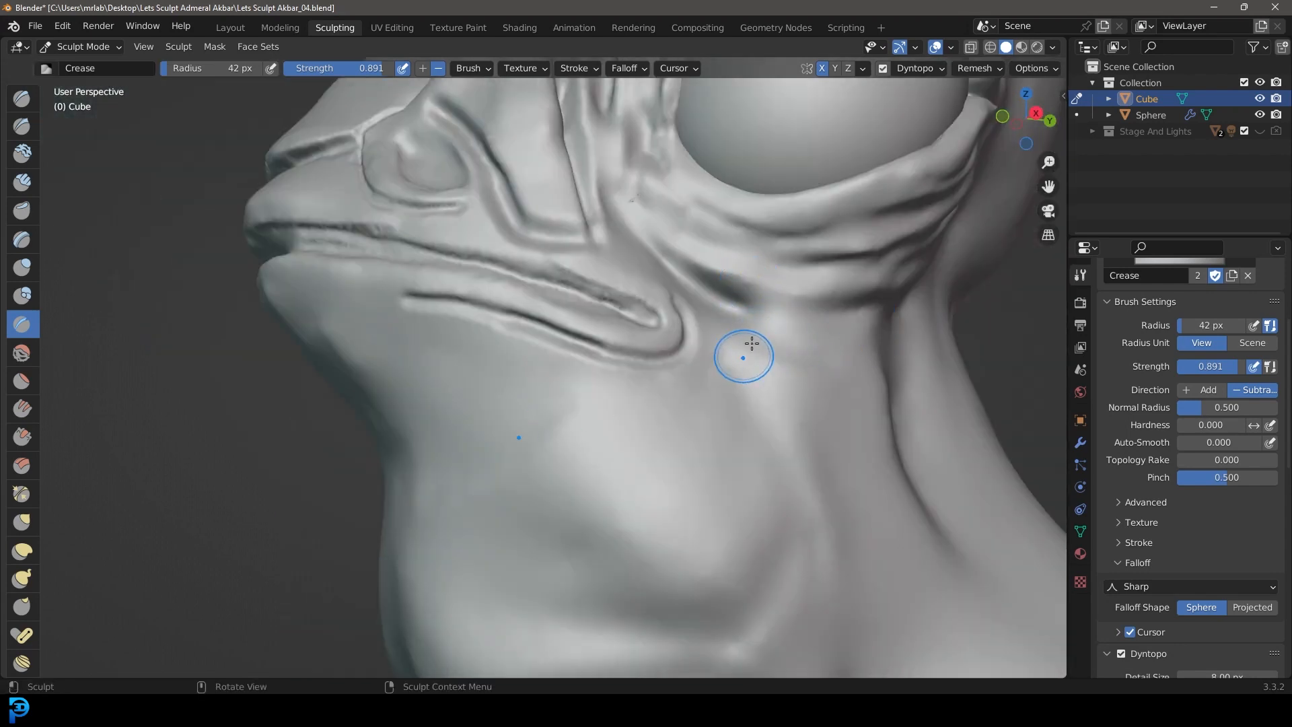
scroll(750, 326, up, 2)
mouse_move(807, 289)
mouse_down()
mouse_move(827, 301)
mouse_move(817, 395)
mouse_move(707, 436)
mouse_move(565, 411)
mouse_move(458, 370)
mouse_move(309, 355)
mouse_up()
Step: Extend the two folds under the lower lip forward across the front of the chin with the Crease brush
scroll(707, 448, down, 6)
middle_drag(707, 452, 748, 437)
scroll(748, 436, up, 3)
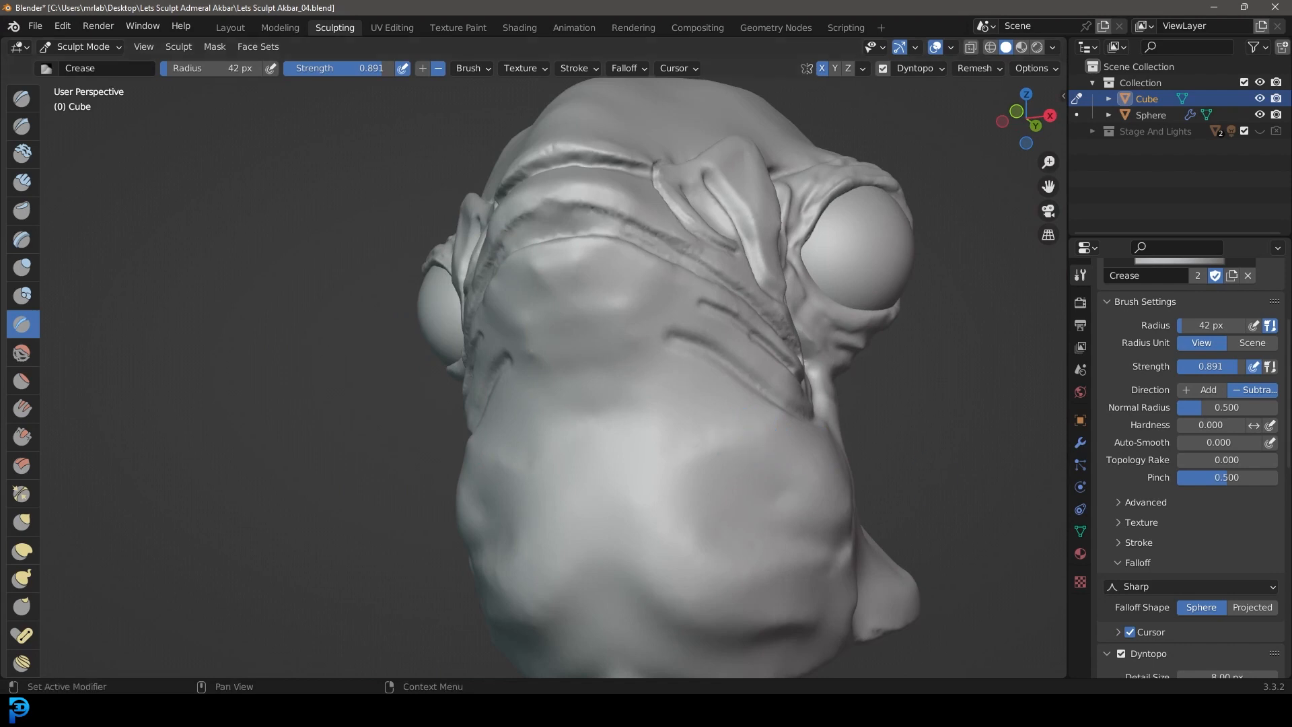
scroll(734, 402, up, 3)
mouse_move(770, 327)
mouse_down()
mouse_move(620, 274)
mouse_move(805, 346)
mouse_up()
drag(842, 269, 682, 218)
scroll(689, 260, up, 2)
mouse_move(978, 303)
mouse_down()
mouse_move(969, 296)
mouse_move(990, 329)
mouse_move(687, 221)
mouse_move(584, 222)
mouse_up()
Step: Set the Crease radius to 87 px and carve broader, deeper folds across the chin beneath the lower lip
scroll(609, 307, down, 5)
mouse_move(680, 384)
middle_down()
mouse_move(622, 397)
mouse_move(680, 405)
middle_up()
scroll(685, 410, up, 1)
scroll(686, 409, up, 1)
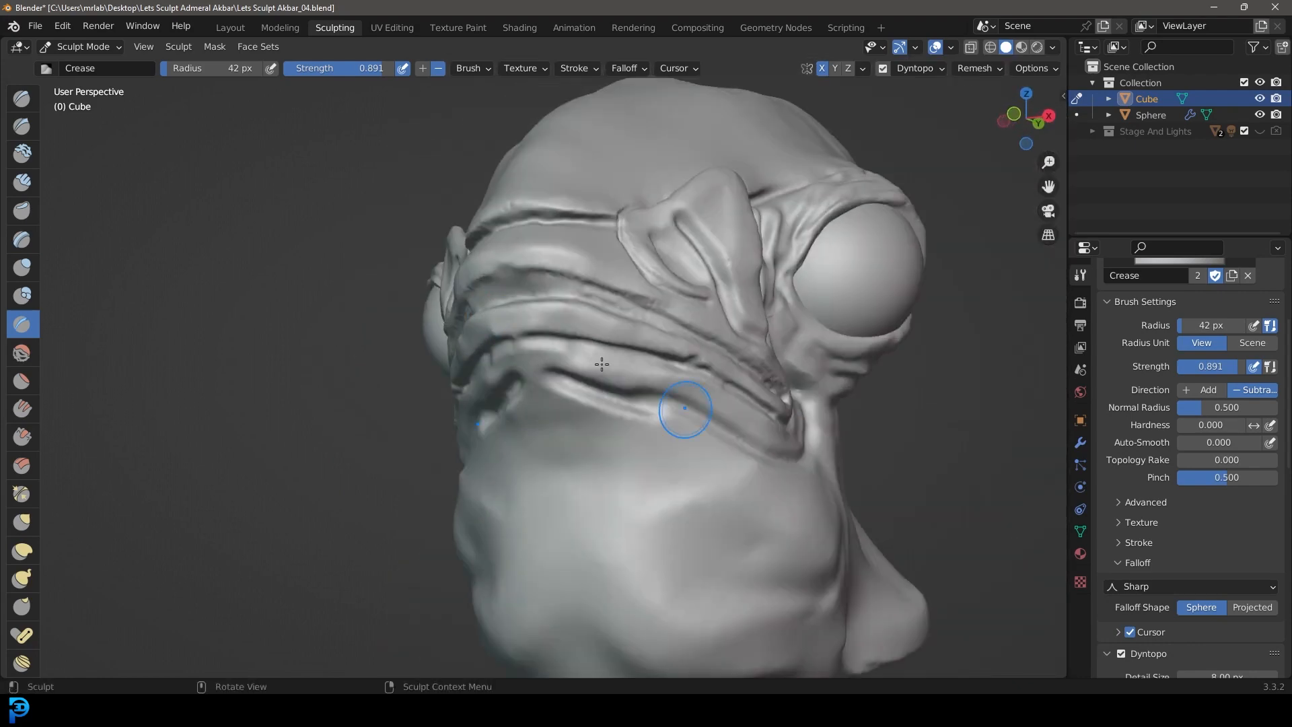
key(f)
click(598, 339)
middle_drag(564, 351, 580, 338)
scroll(580, 336, up, 3)
mouse_move(515, 272)
mouse_down()
mouse_move(678, 289)
mouse_move(818, 326)
mouse_up()
mouse_move(577, 384)
shift+mouse_down()
mouse_move(602, 374)
mouse_move(608, 336)
mouse_move(703, 396)
mouse_move(680, 368)
mouse_move(600, 352)
shift+mouse_up()
Step: Build up the ridges between the lower-lip and jaw folds using Clay Strips at a 49 px radius
scroll(646, 384, down, 5)
mouse_move(808, 501)
middle_down()
mouse_move(766, 506)
mouse_move(962, 505)
mouse_move(754, 502)
middle_up()
scroll(711, 499, up, 6)
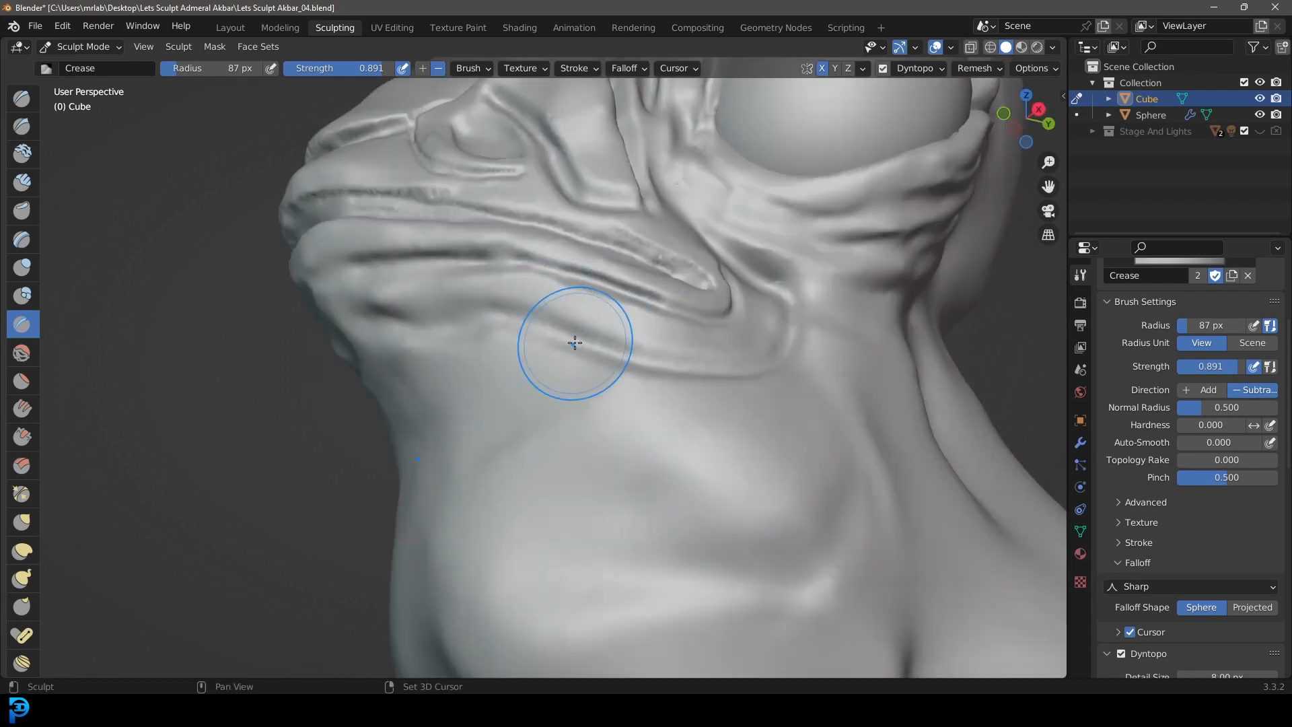
middle_drag(543, 317, 548, 297)
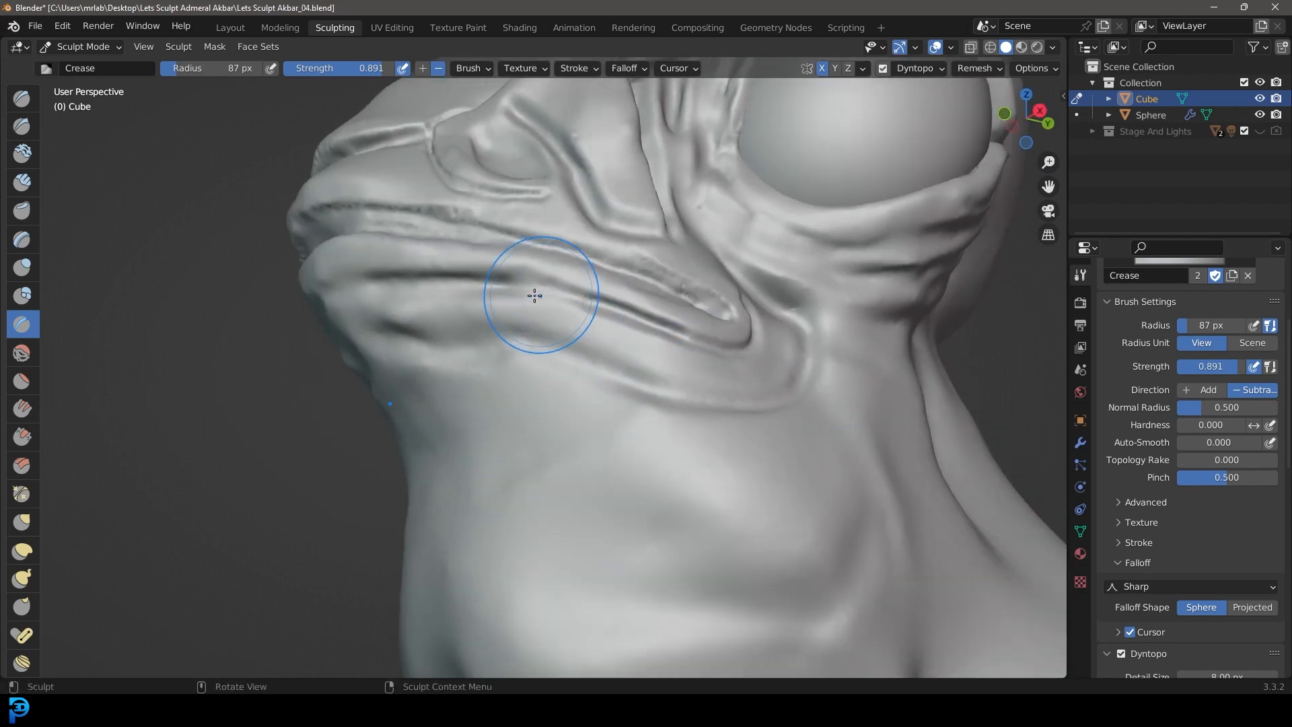
click(25, 181)
scroll(603, 343, up, 2)
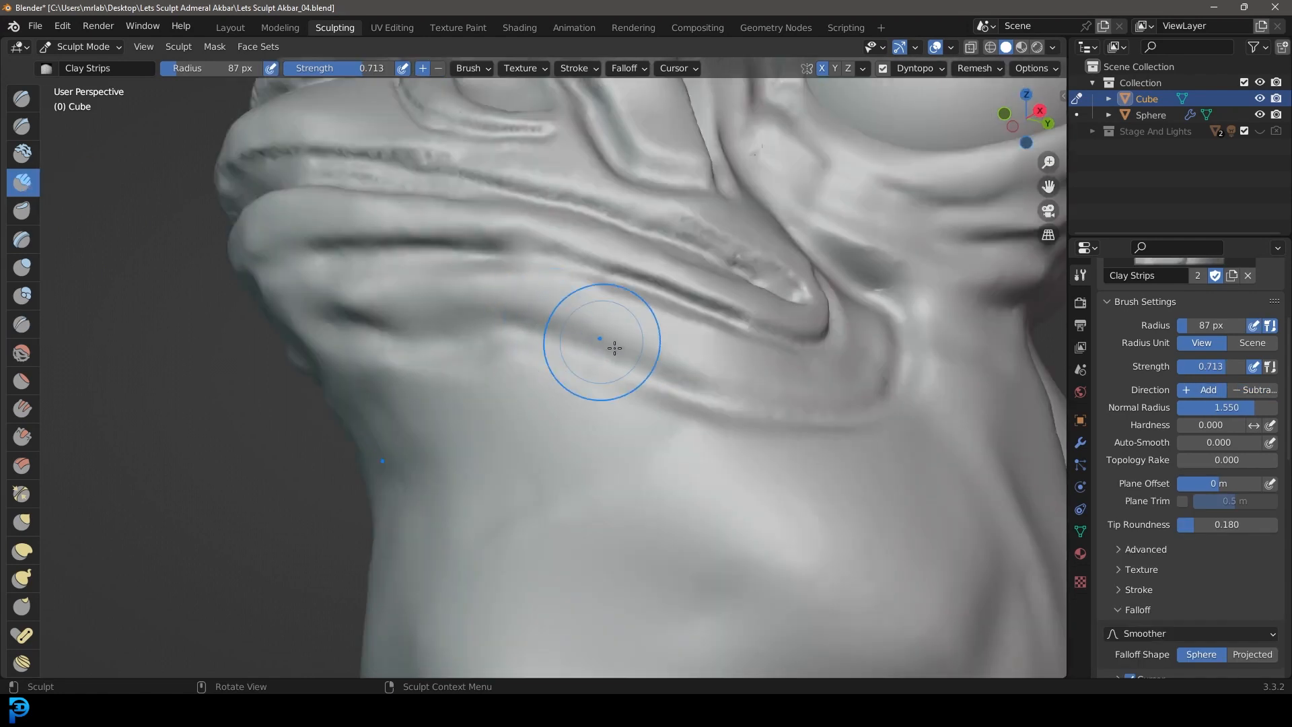
key(f)
click(591, 352)
mouse_move(811, 378)
mouse_down()
mouse_move(568, 309)
mouse_move(379, 299)
mouse_up()
middle_drag(727, 340, 854, 369)
mouse_move(853, 369)
mouse_down()
mouse_move(750, 309)
mouse_move(491, 220)
mouse_move(289, 223)
mouse_up()
Step: Carve a curved fold under the cheek bulge and forward across the throat using the Crease brush at a 31 px radius
scroll(706, 412, down, 5)
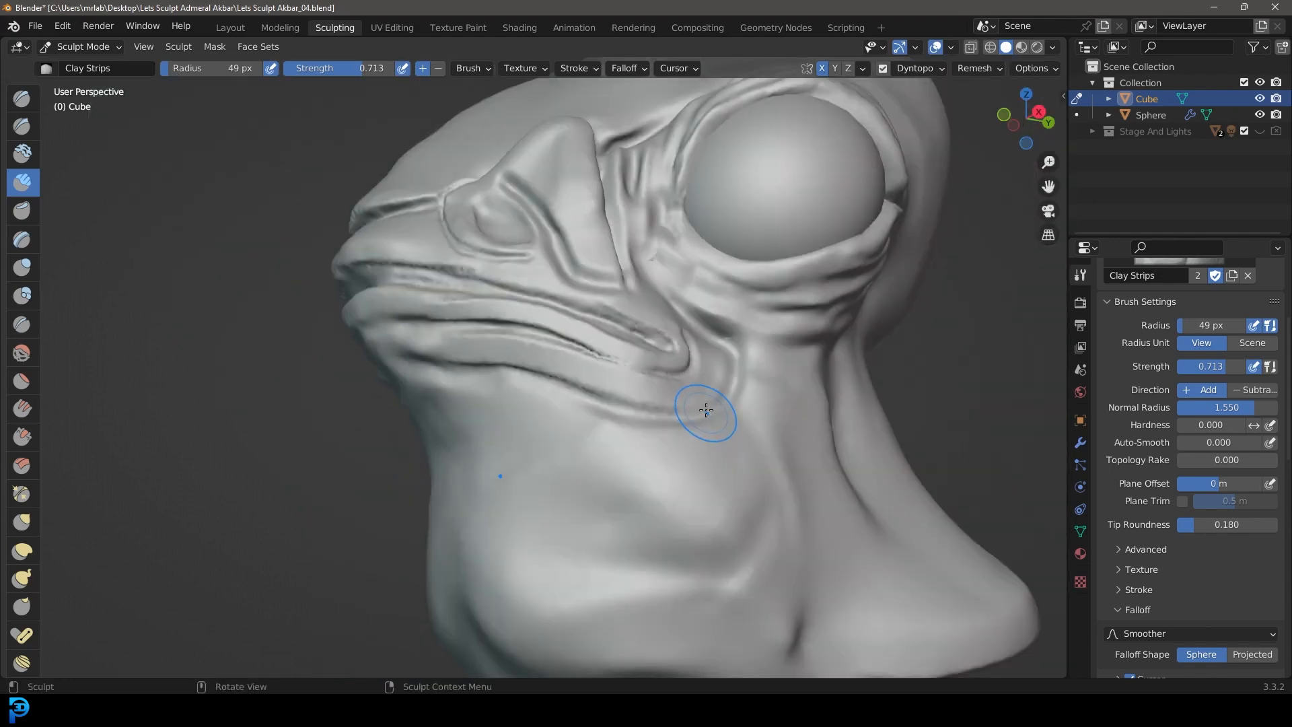
scroll(564, 312, up, 1)
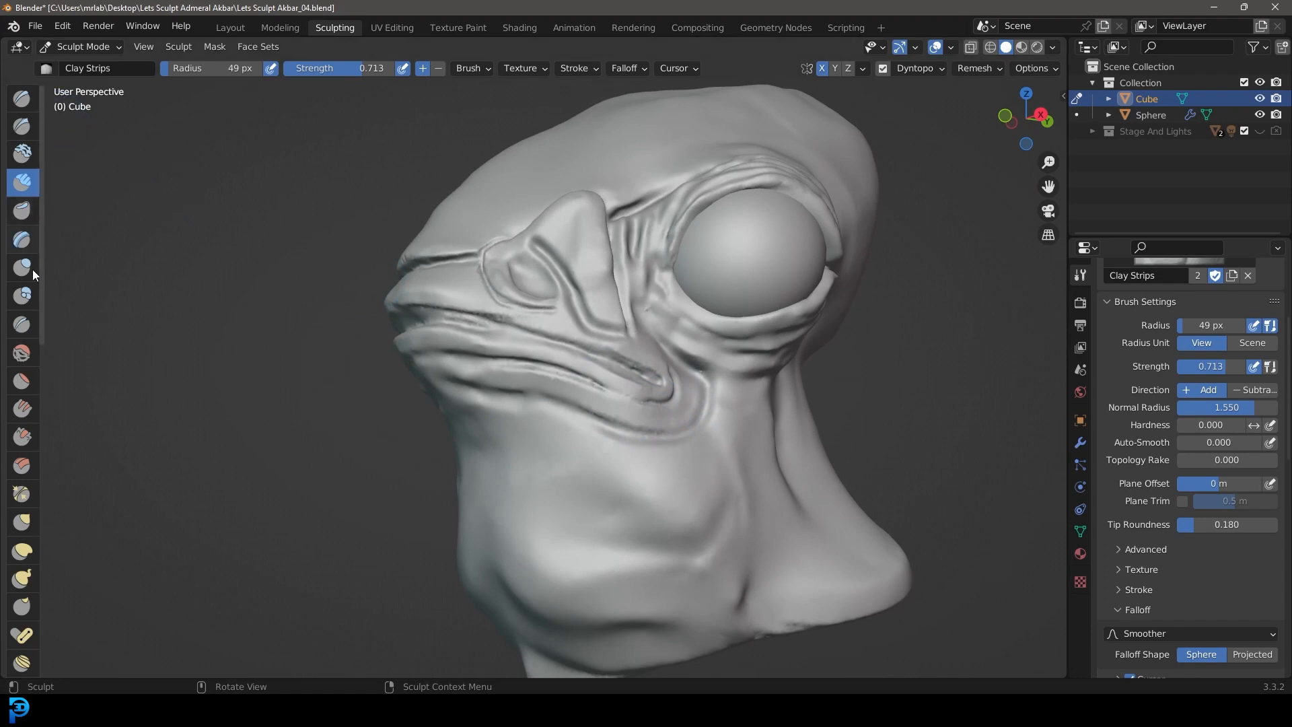
click(26, 327)
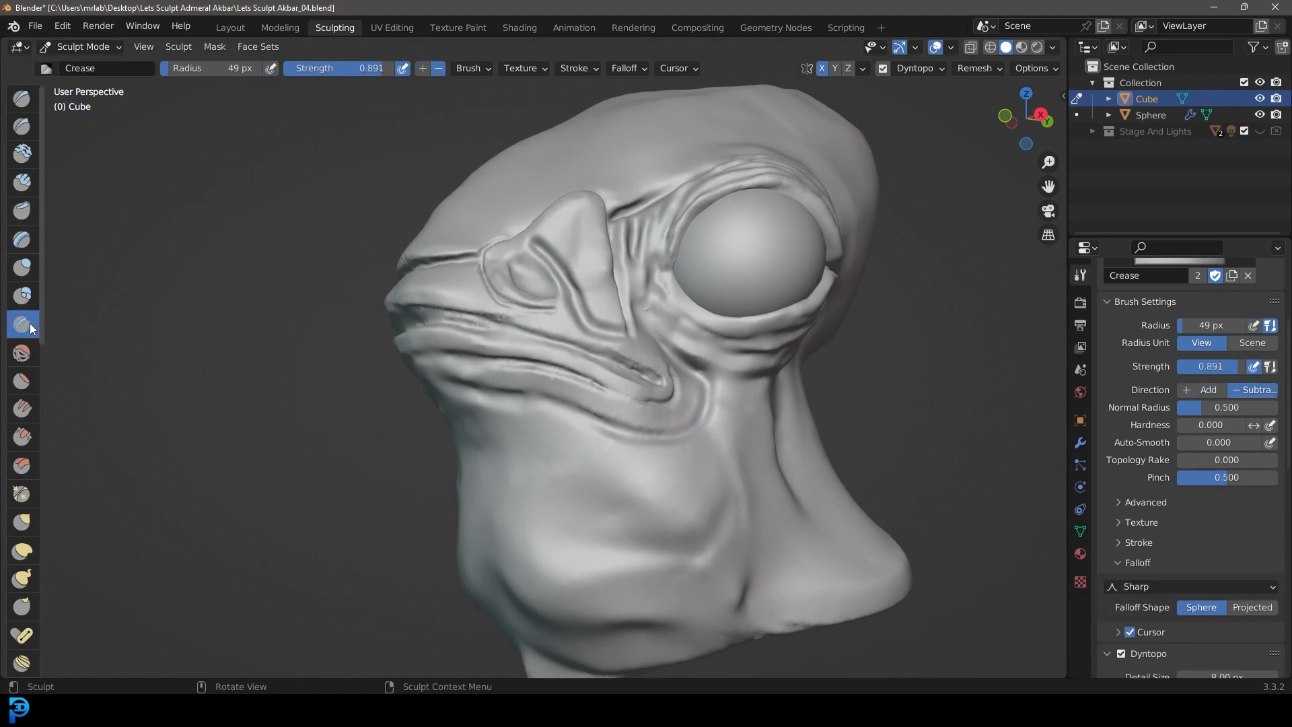
middle_drag(562, 511, 628, 508)
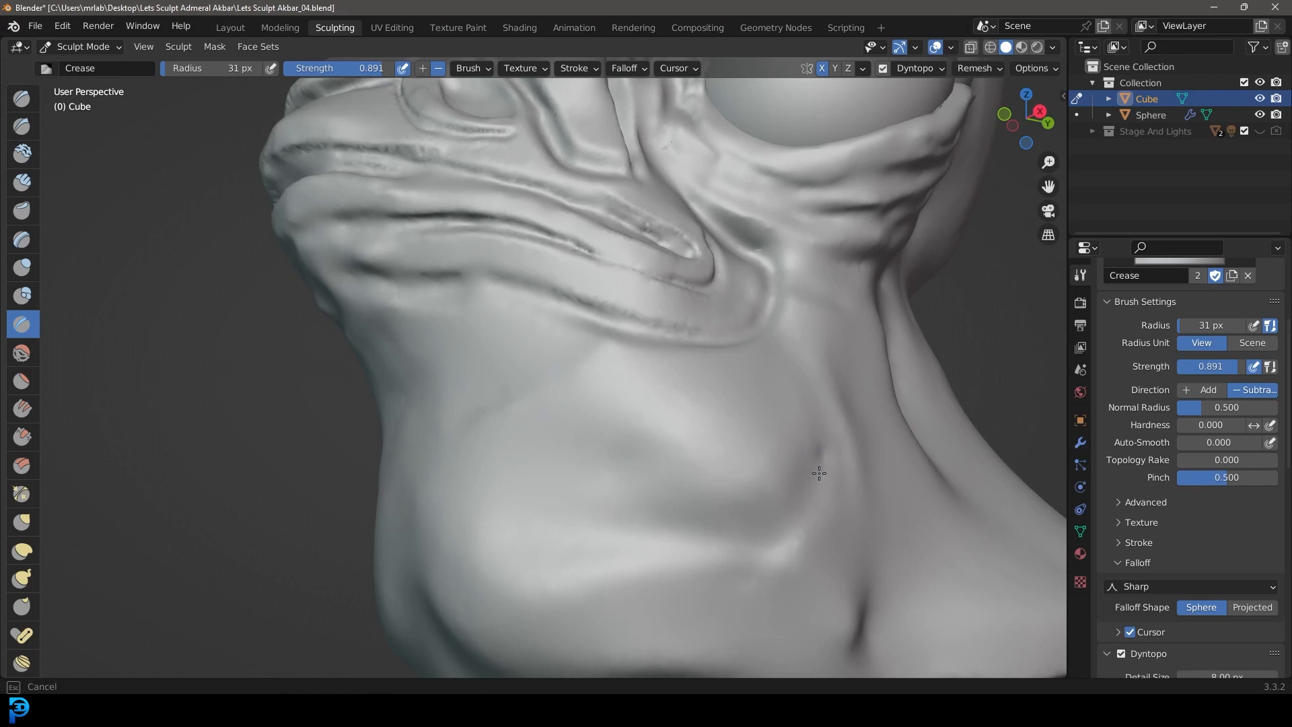
mouse_move(819, 473)
mouse_down()
mouse_move(743, 517)
mouse_move(674, 528)
mouse_up()
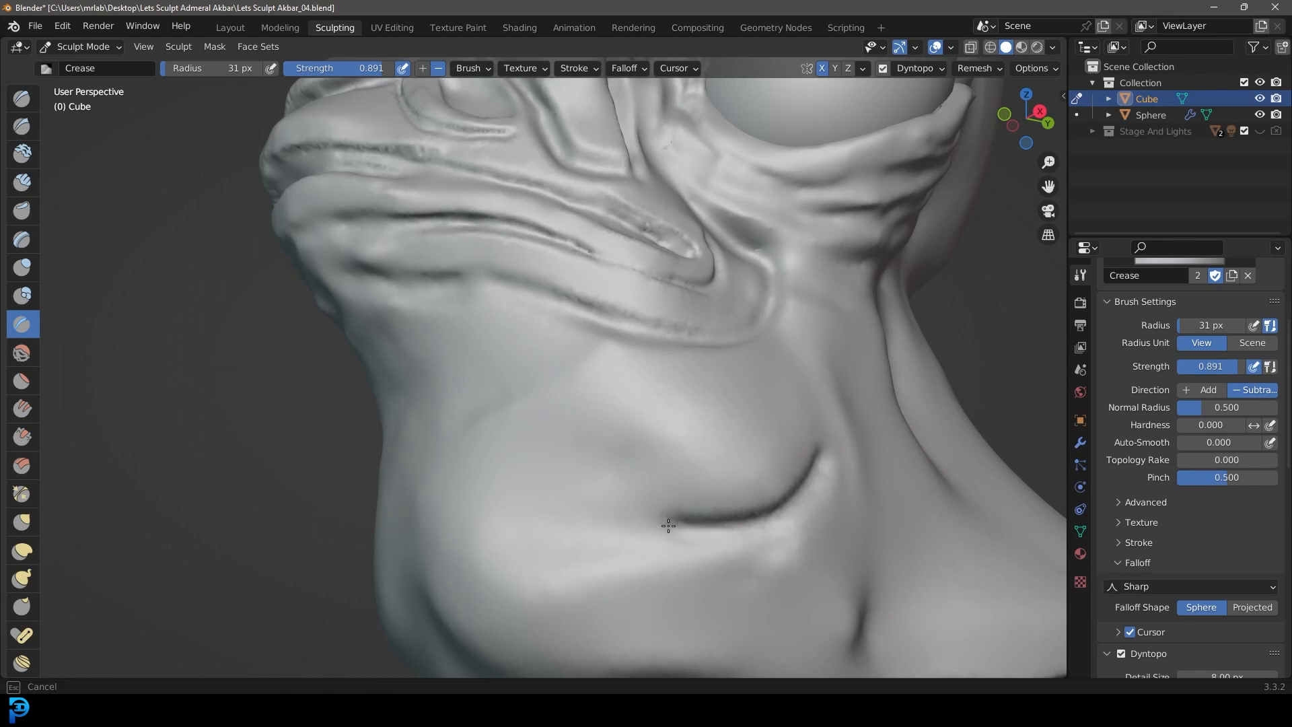
mouse_move(595, 485)
mouse_down()
mouse_move(522, 468)
mouse_move(420, 401)
mouse_up()
Step: Carve two more curved creases across the throat below the first, running from the side of the neck to the front
scroll(692, 558, down, 5)
middle_drag(701, 562, 693, 561)
scroll(692, 561, up, 5)
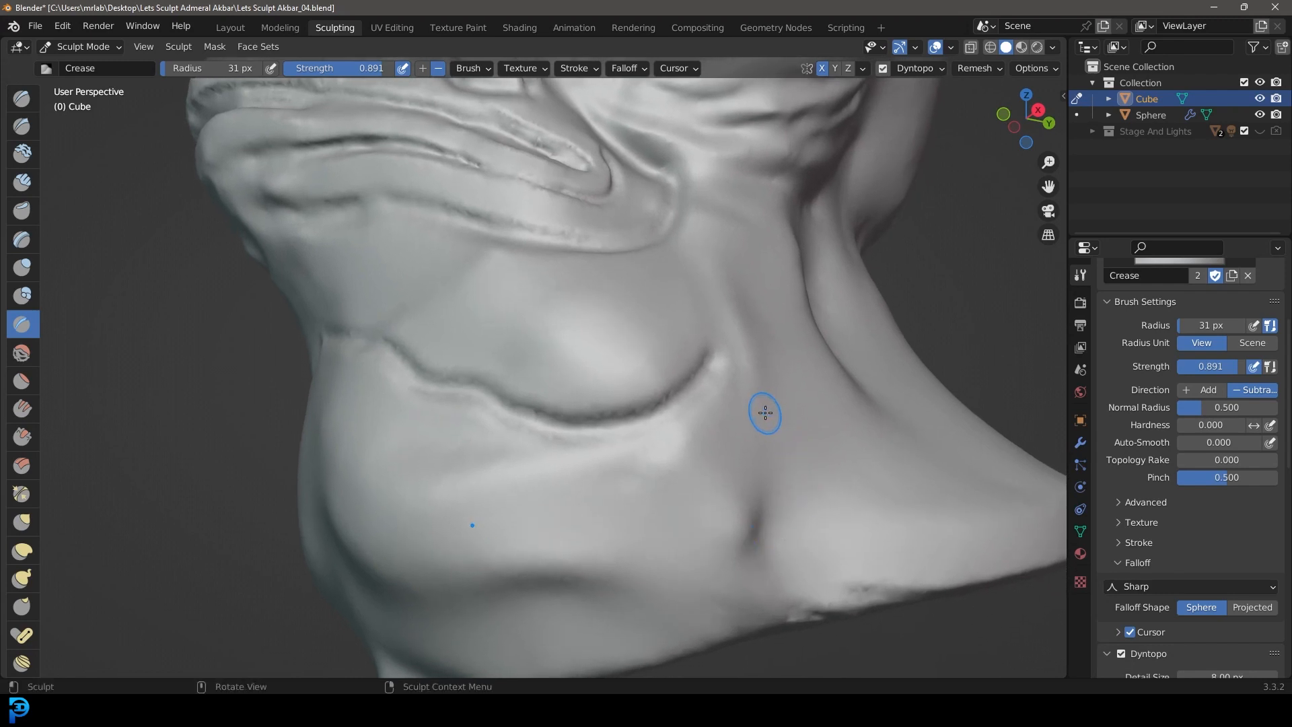
mouse_move(760, 402)
mouse_down()
mouse_move(712, 454)
mouse_move(612, 499)
mouse_move(503, 483)
mouse_move(353, 412)
mouse_up()
scroll(740, 511, down, 1)
middle_drag(768, 513, 765, 507)
mouse_move(724, 418)
mouse_down()
mouse_move(721, 452)
mouse_move(606, 503)
mouse_move(487, 499)
mouse_up()
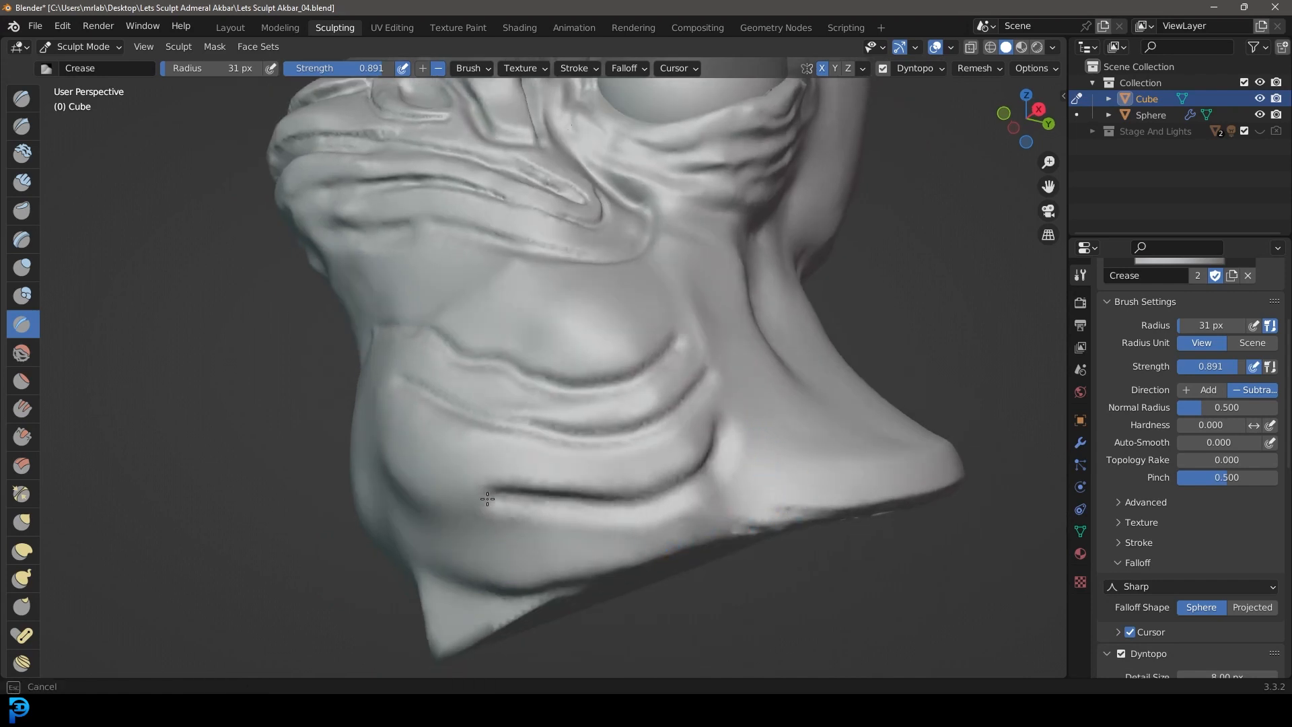
drag(415, 468, 387, 426)
Step: Continue the lower throat creases up to the center line so they meet across the front of the throat
scroll(390, 427, down, 3)
middle_drag(403, 444, 519, 484)
scroll(539, 491, up, 4)
drag(620, 508, 502, 389)
drag(663, 438, 537, 346)
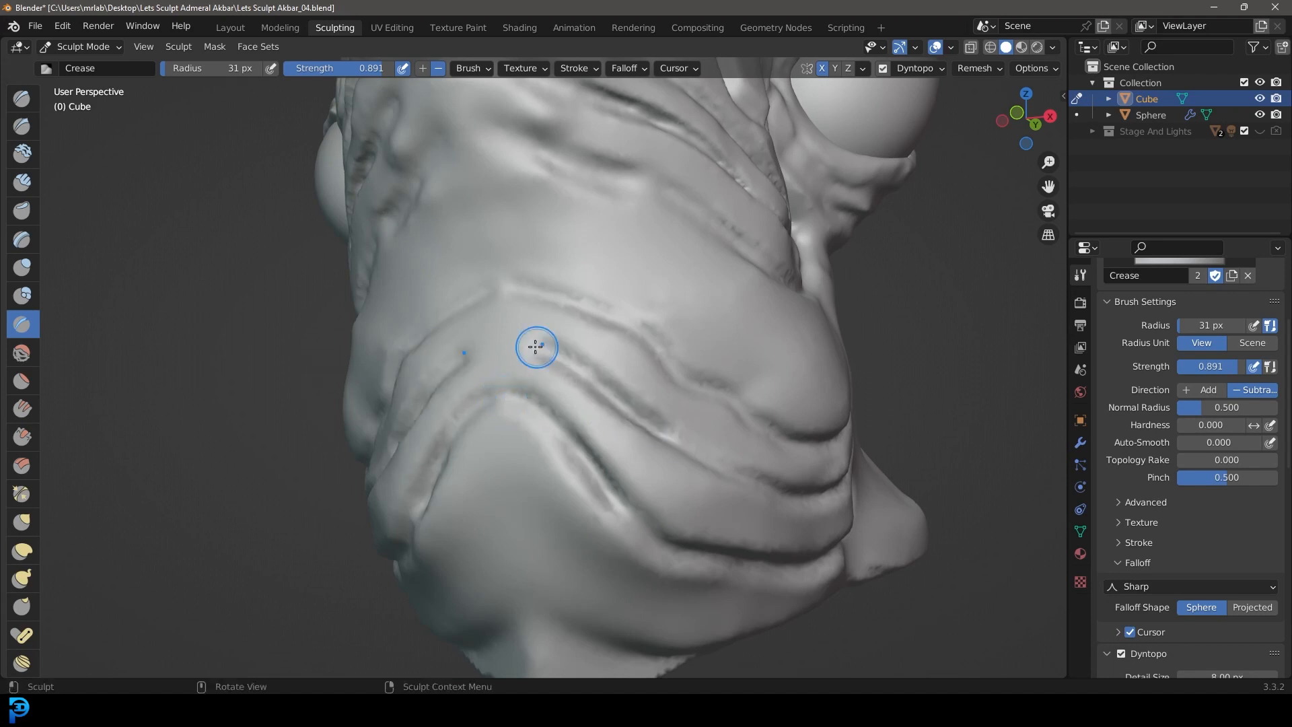
Step: Build up the skin rolls between the throat creases with Clay Strips, and set the brush radius to 66 px
scroll(662, 441, down, 4)
middle_drag(670, 444, 605, 431)
scroll(602, 431, up, 3)
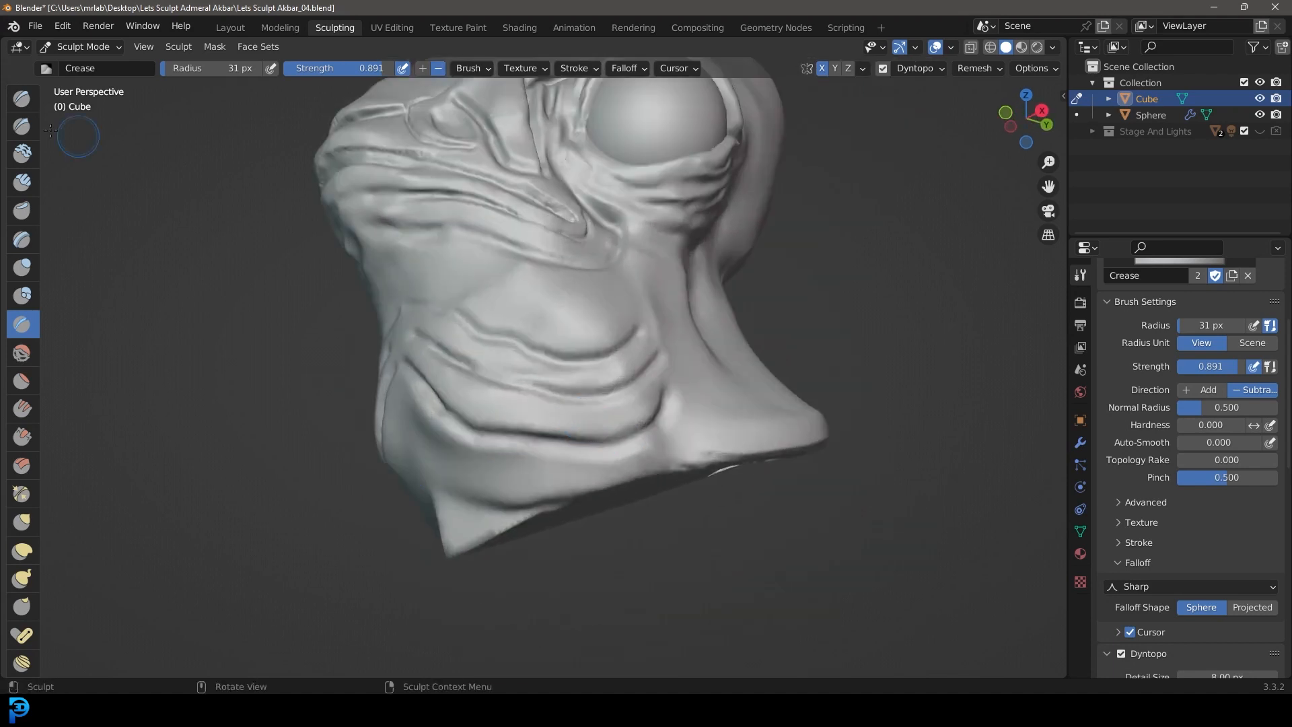
click(22, 182)
scroll(562, 427, up, 2)
scroll(673, 427, up, 2)
mouse_move(735, 427)
mouse_down()
mouse_move(576, 438)
mouse_move(407, 398)
mouse_move(530, 458)
mouse_move(714, 465)
mouse_up()
mouse_move(711, 348)
mouse_down()
mouse_move(597, 377)
mouse_move(377, 306)
mouse_up()
drag(638, 323, 442, 270)
scroll(586, 407, down, 6)
mouse_move(585, 407)
middle_down()
mouse_move(867, 505)
mouse_move(604, 409)
middle_up()
scroll(603, 409, up, 3)
key(f)
click(534, 389)
Step: In the right orthographic view, set the Clay Strips radius to 40 px and build a ridge from below the eye toward the throat folds
key(KP_3)
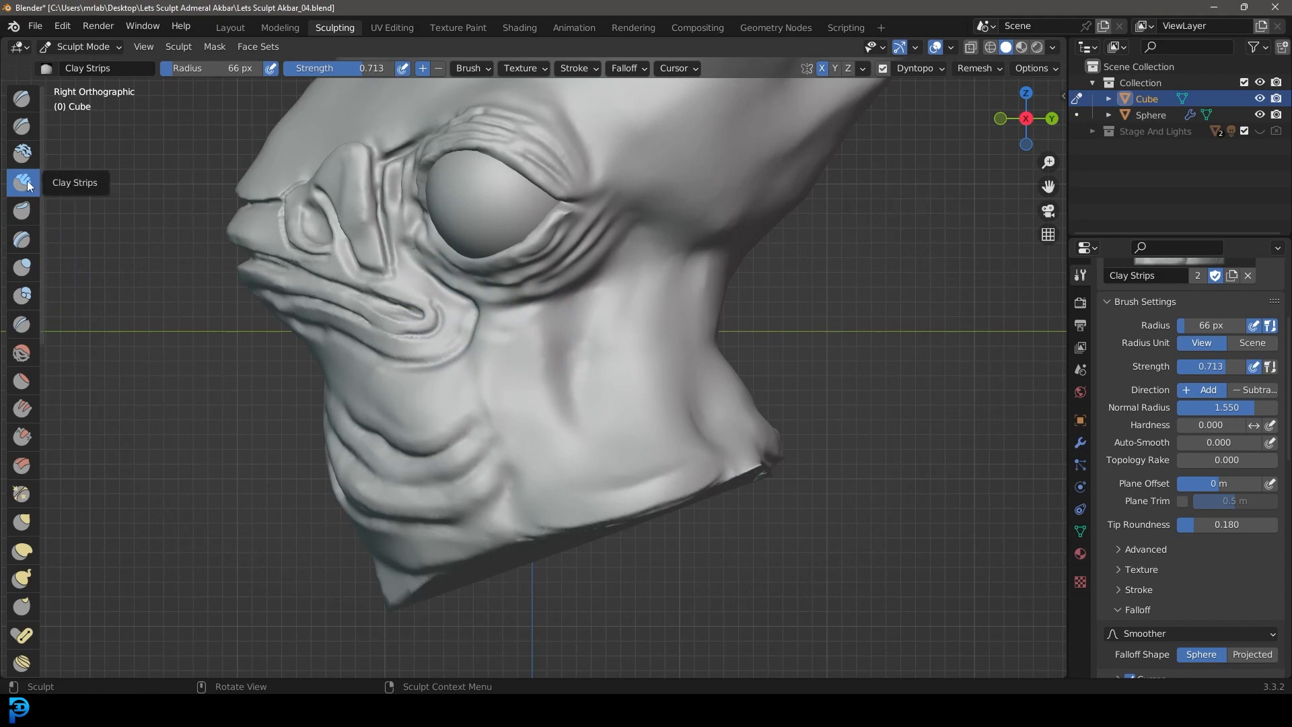
key(f)
click(553, 388)
shift+middle_drag(549, 443, 539, 406)
scroll(557, 429, up, 1)
scroll(554, 272, up, 1)
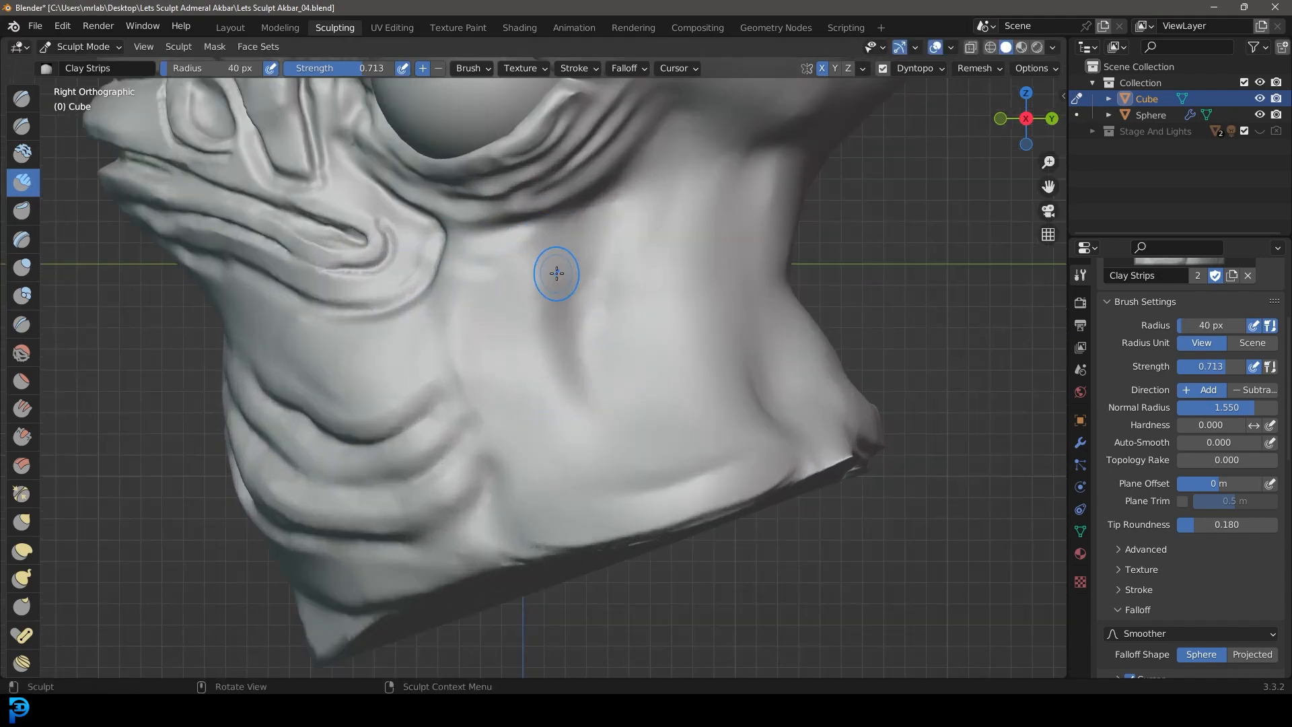
scroll(557, 288, up, 1)
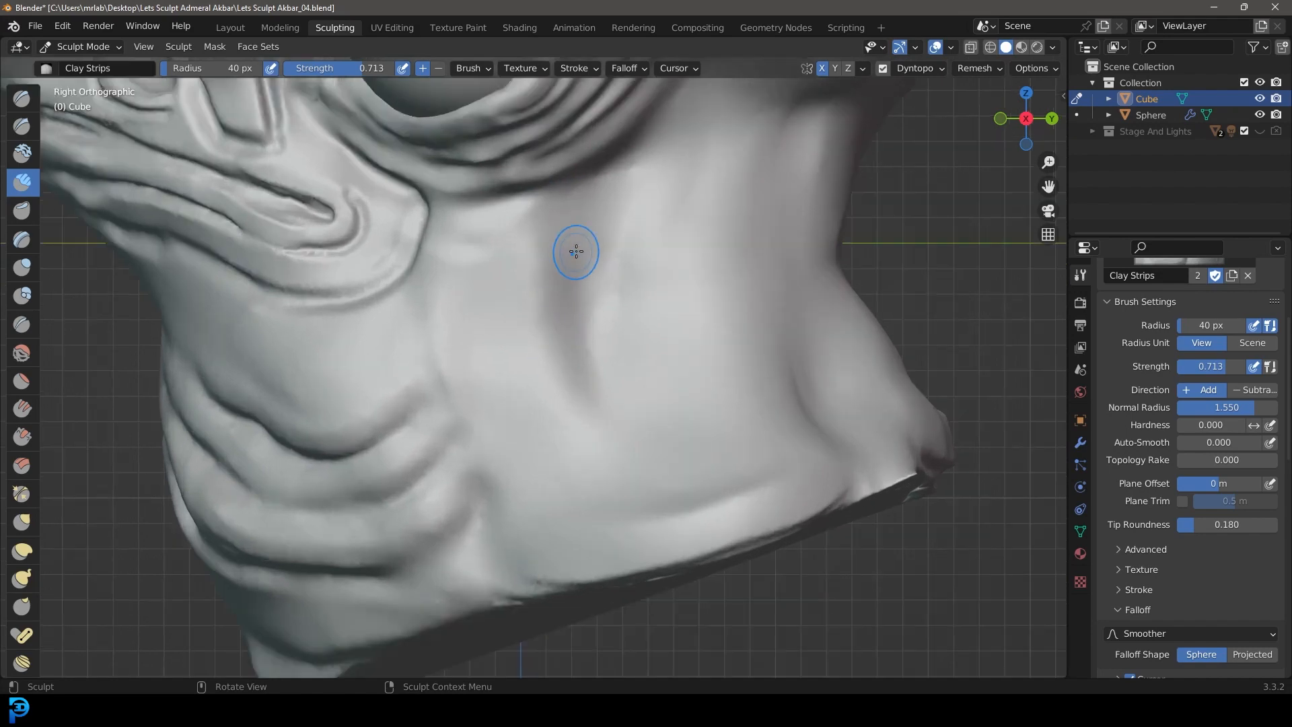
drag(571, 254, 506, 418)
drag(580, 237, 483, 466)
shift+middle_drag(434, 489, 504, 521)
Step: Build two more curved Clay Strips ridges above the first, sweeping forward from below the eye toward the jaw
scroll(592, 323, up, 2)
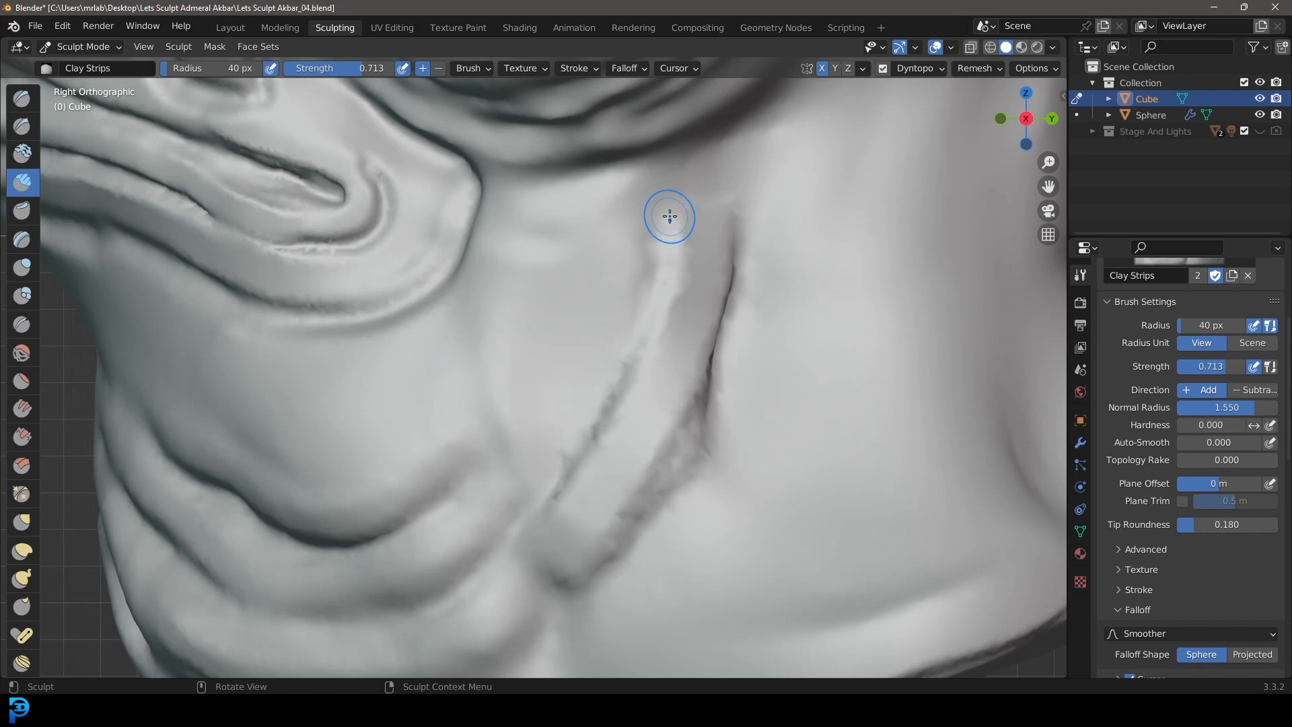
drag(670, 213, 410, 414)
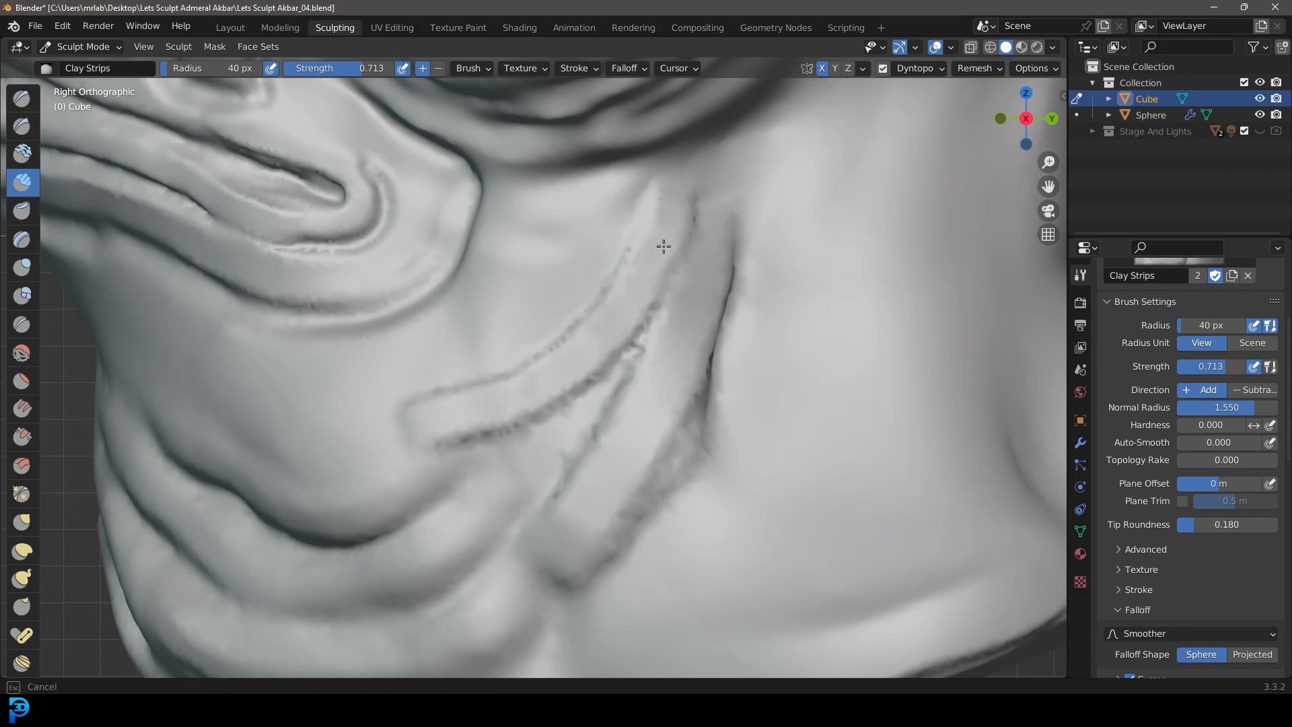
drag(664, 246, 413, 425)
scroll(605, 340, down, 3)
shift+middle_drag(583, 328, 603, 343)
scroll(624, 337, up, 2)
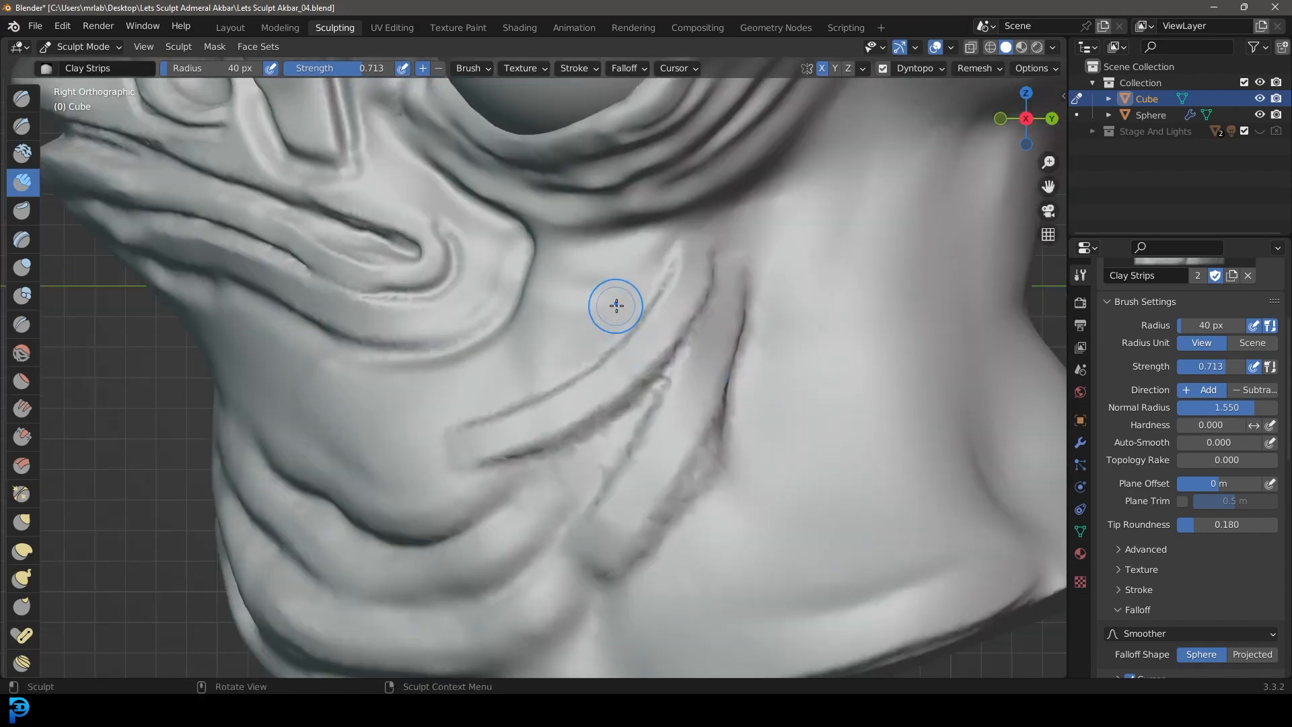
scroll(660, 260, up, 1)
drag(678, 246, 432, 366)
drag(692, 226, 392, 366)
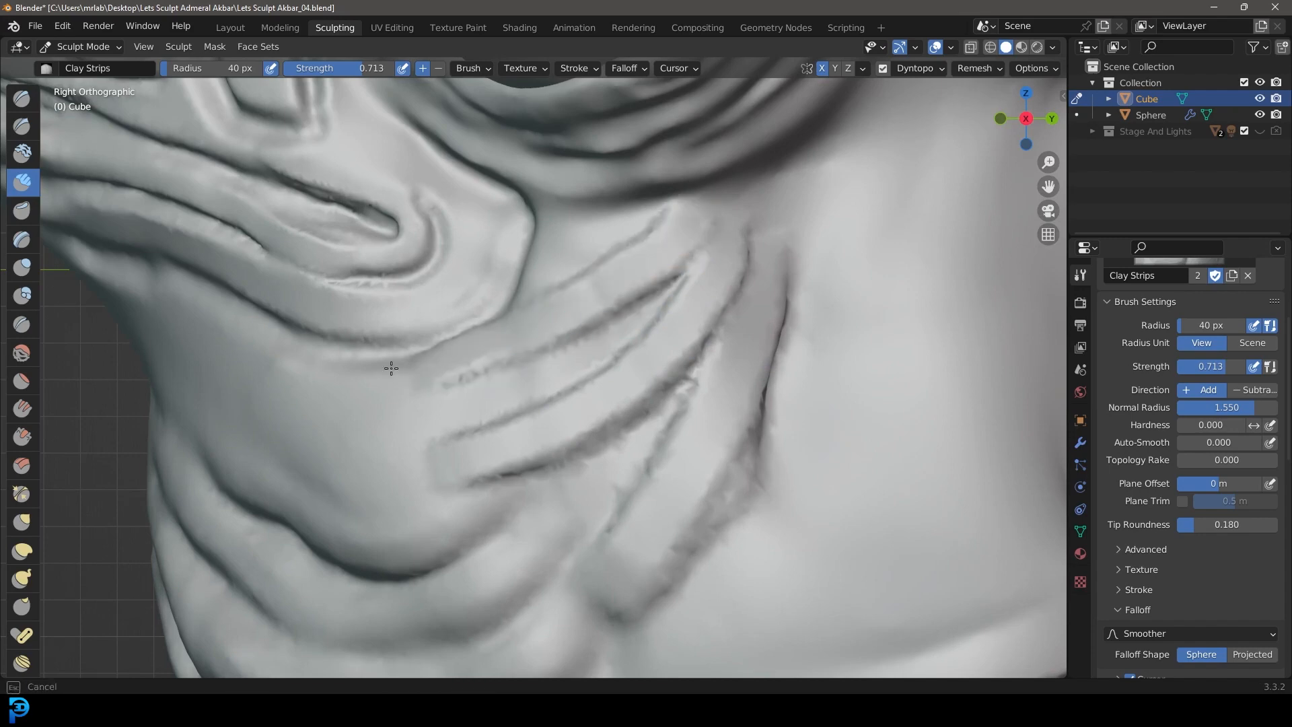
Step: Set the Clay Strips radius to 82 px and build up and blend the new neck ridges into the surrounding folds
scroll(582, 339, down, 3)
key(f)
click(611, 325)
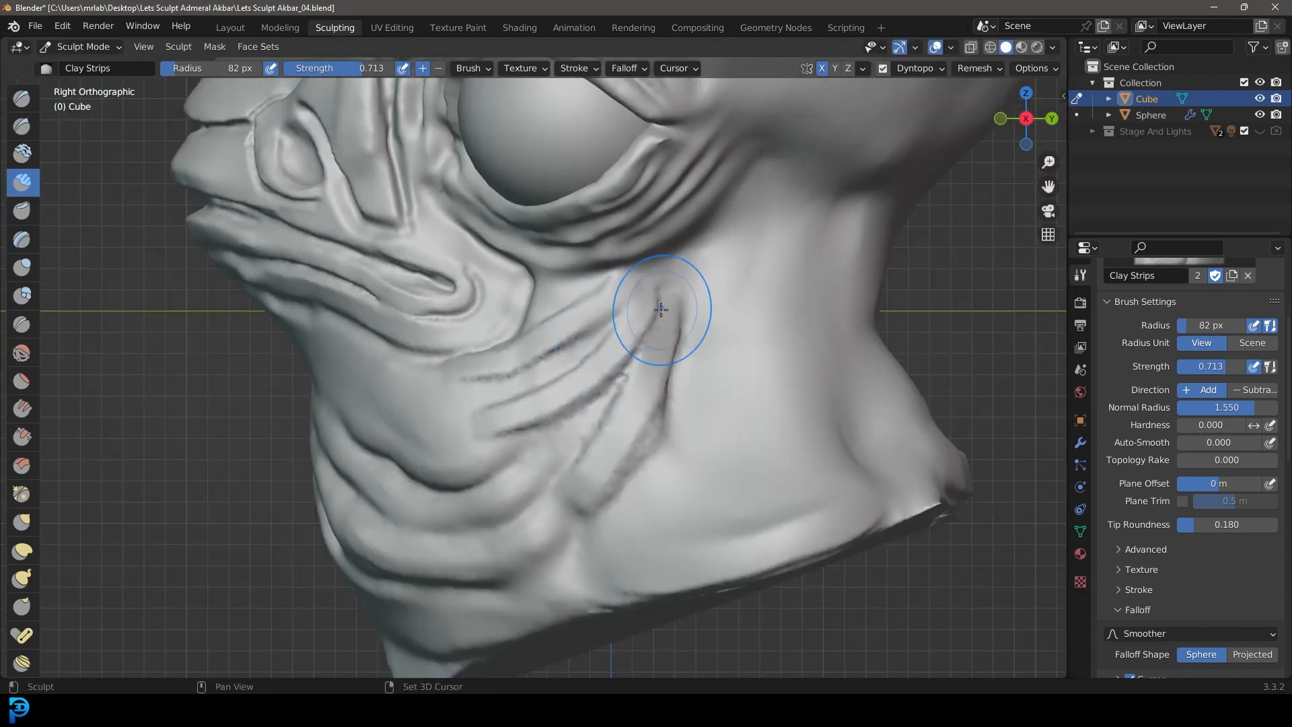
mouse_move(639, 462)
shift+mouse_down()
mouse_move(615, 397)
mouse_move(522, 425)
shift+mouse_up()
shift+drag(557, 359, 449, 371)
middle_drag(565, 426, 625, 450)
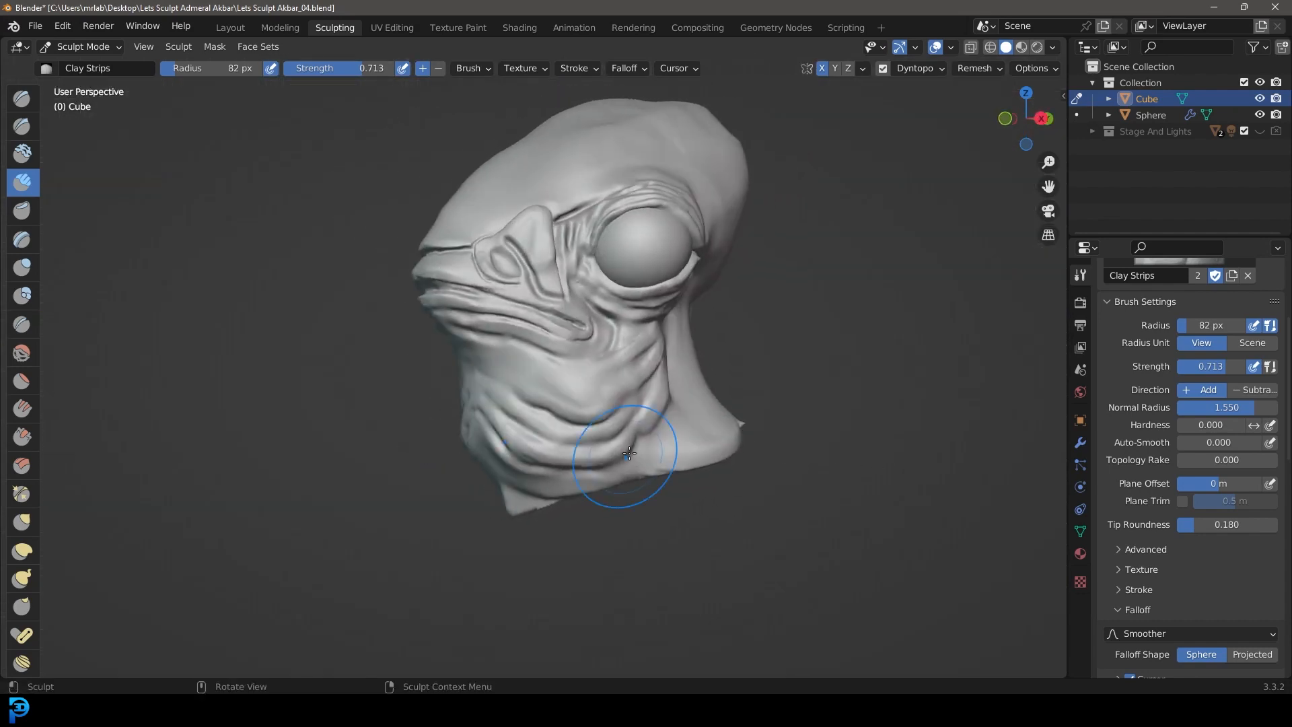
scroll(531, 426, up, 3)
middle_drag(514, 428, 563, 336)
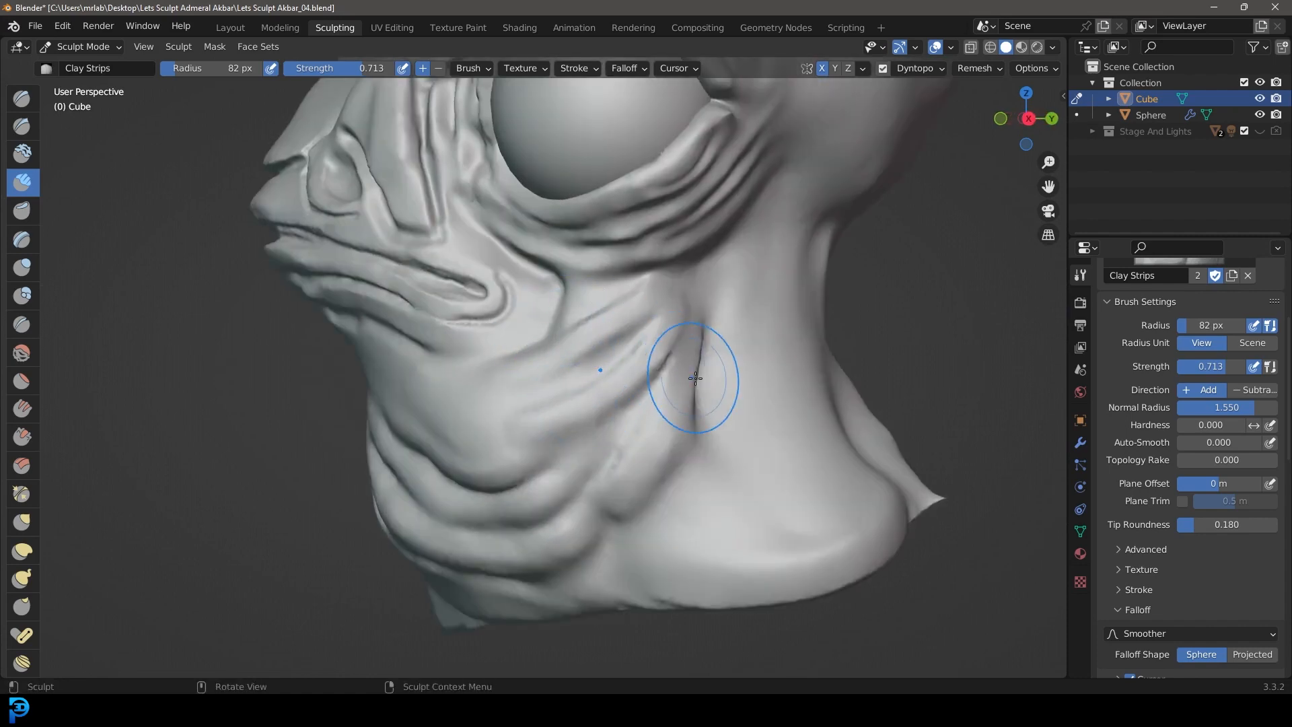
Step: In the right orthographic view, deepen the crease behind the throat folds and carve a diagonal neck crease with the Crease brush at 35 px
scroll(690, 372, down, 5)
middle_drag(689, 374, 668, 451)
key(KP_3)
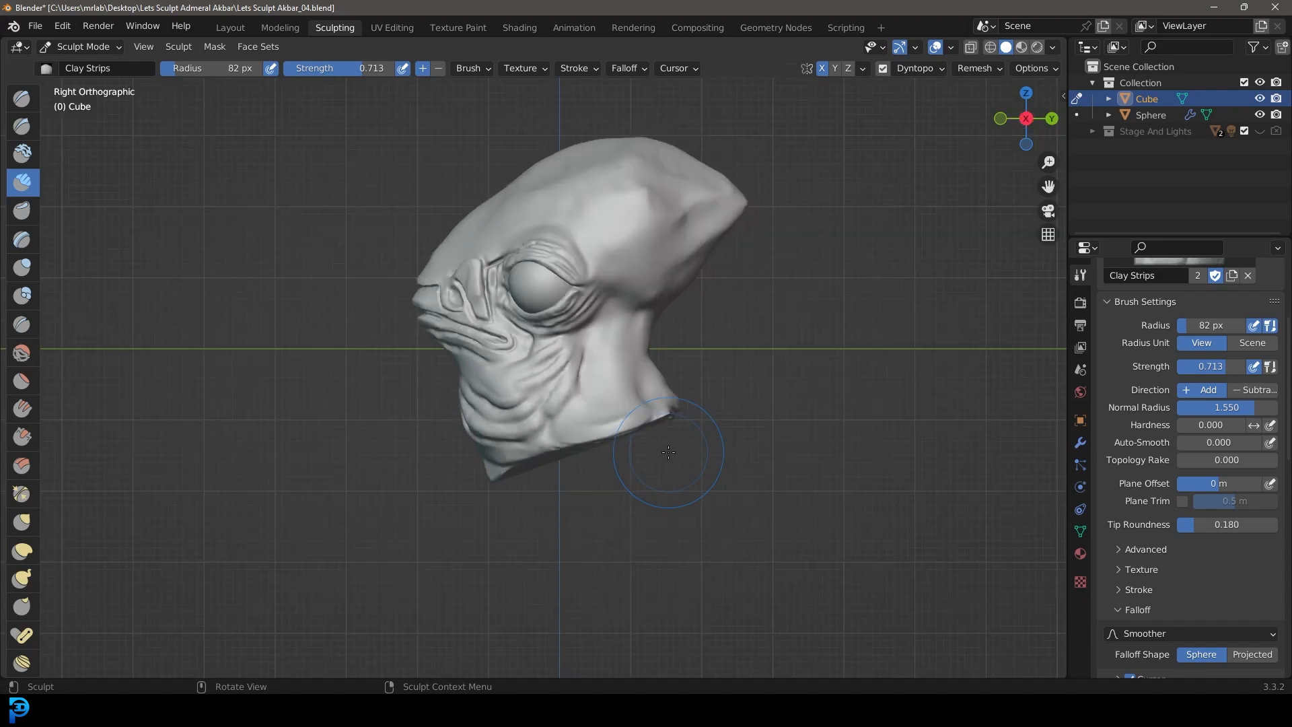
scroll(652, 456, up, 3)
click(27, 316)
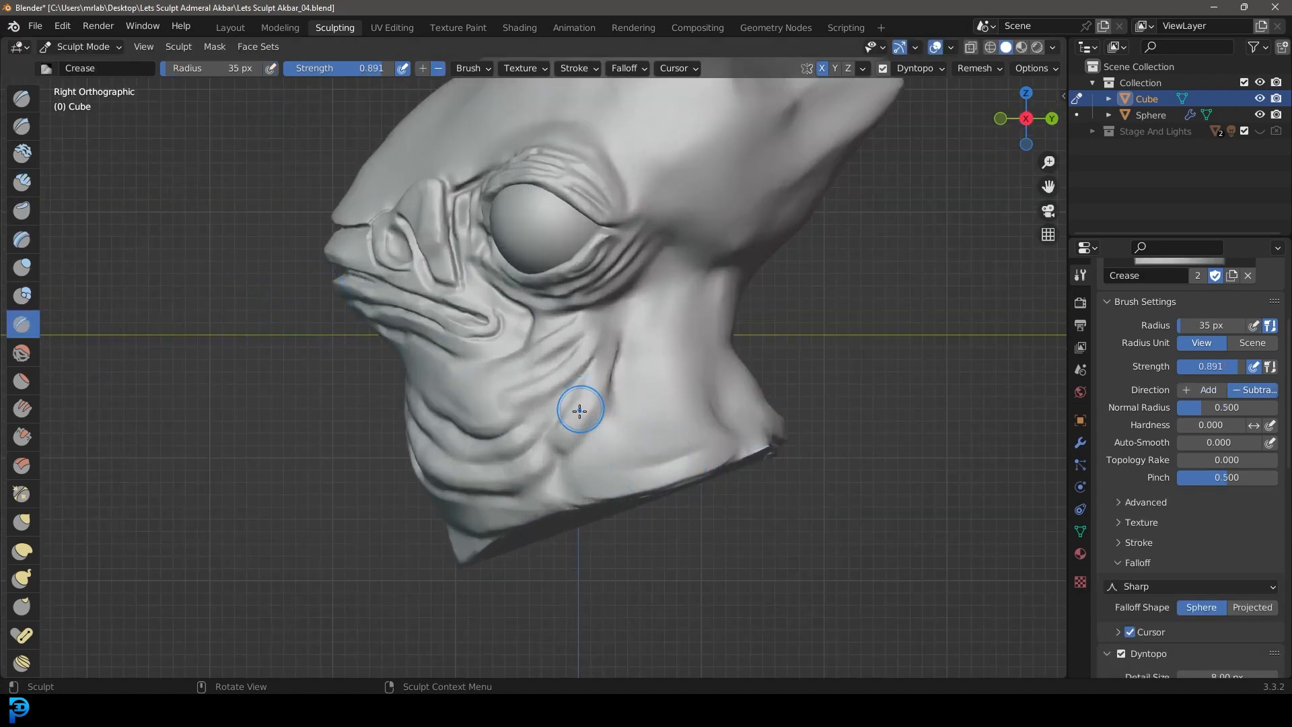
scroll(584, 404, up, 6)
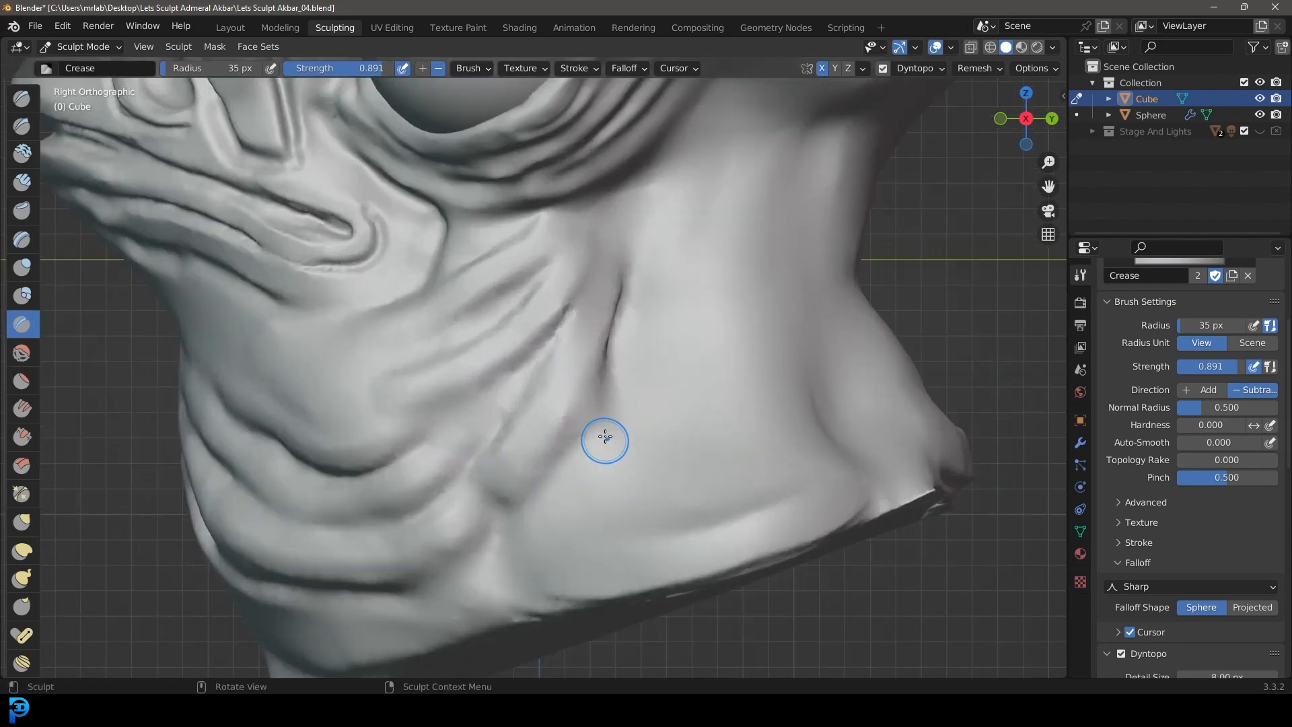
scroll(605, 436, up, 2)
mouse_move(645, 311)
mouse_down()
mouse_move(617, 405)
mouse_move(628, 357)
mouse_up()
scroll(597, 384, up, 3)
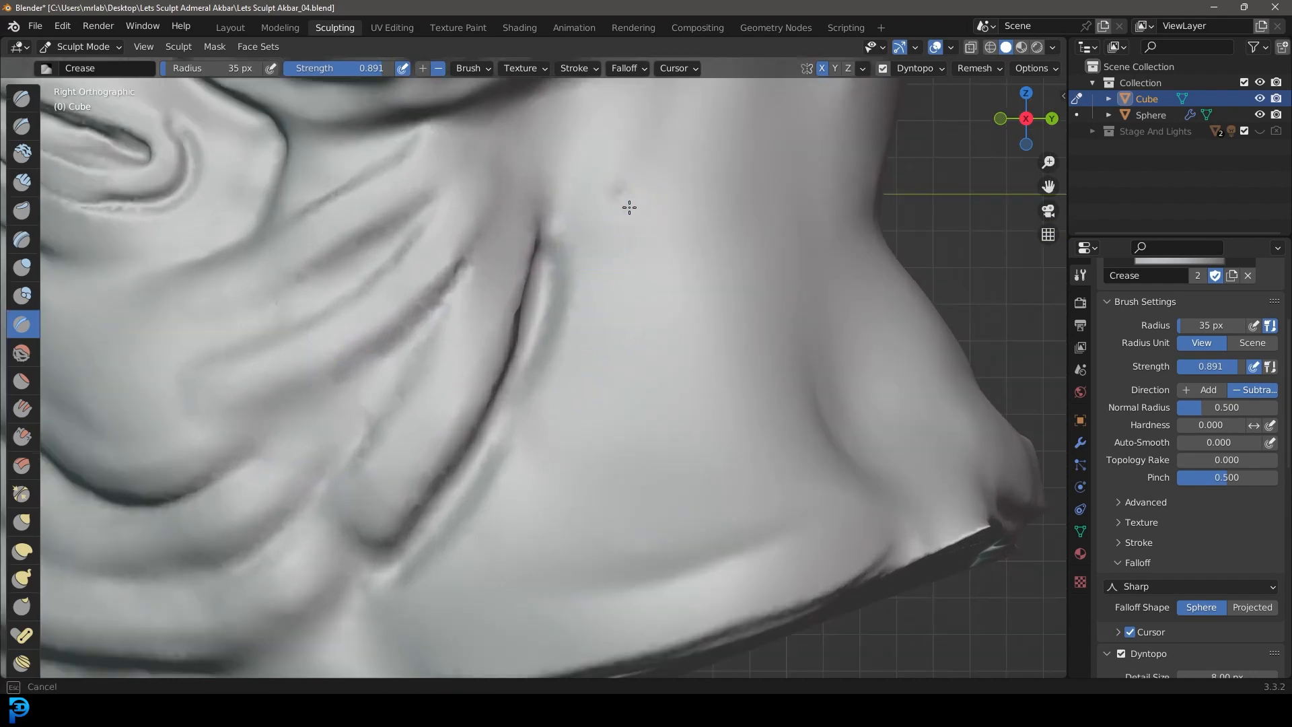
drag(629, 207, 810, 435)
mouse_move(757, 360)
mouse_down()
mouse_move(615, 215)
mouse_move(684, 285)
mouse_up()
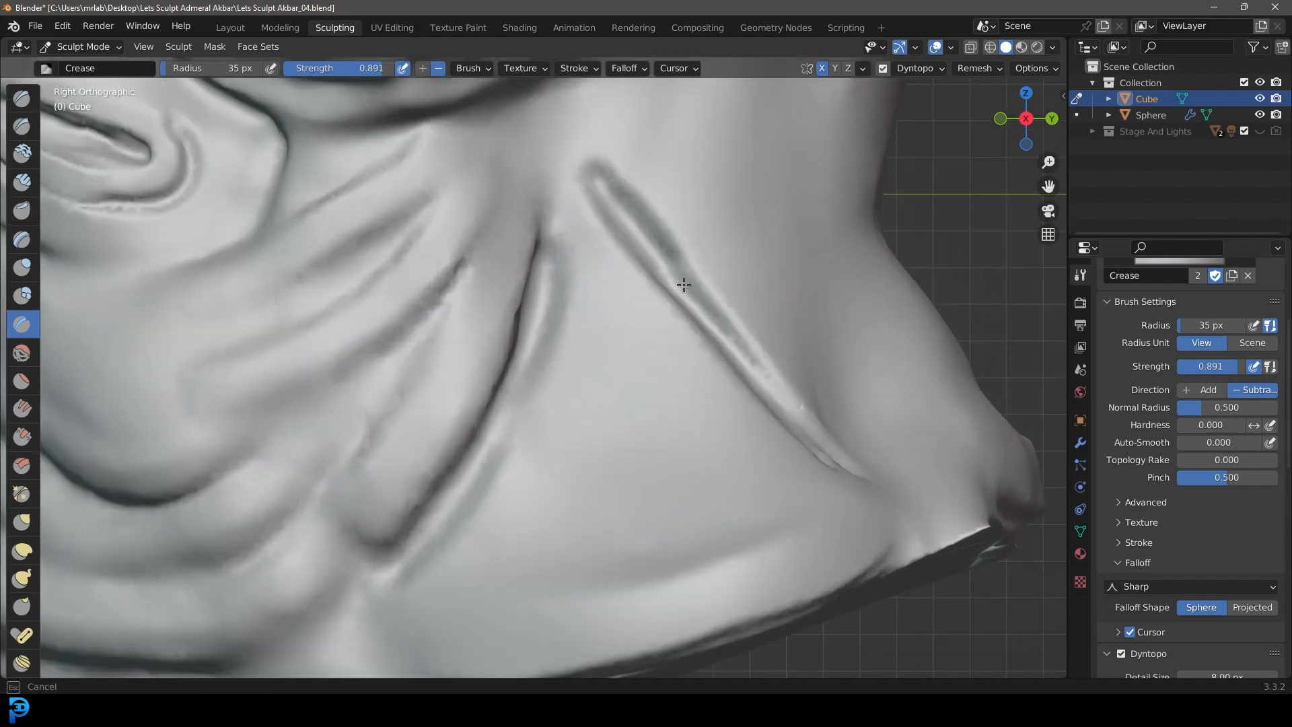
Step: Build up the skin between the two neck creases with Clay Strips at 58 px, and enlarge the brush radius to 111 px
scroll(740, 385, down, 1)
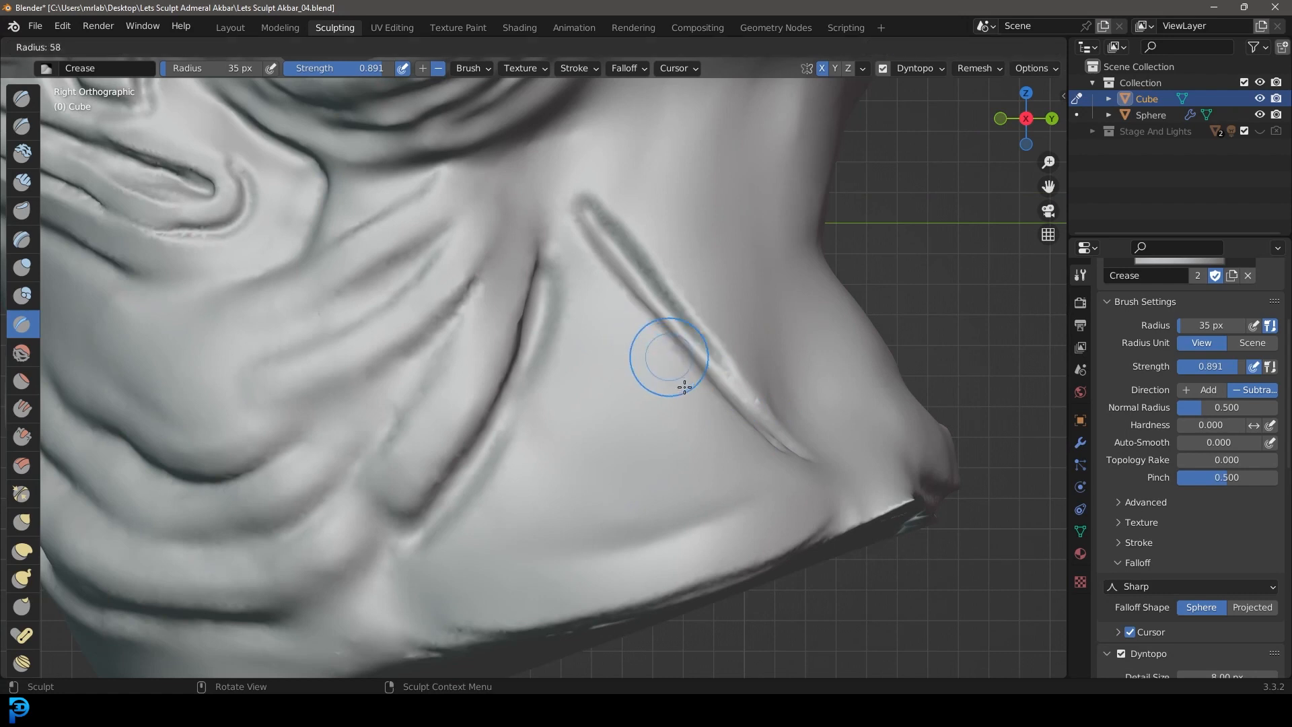
click(23, 182)
mouse_move(579, 290)
mouse_down()
mouse_move(599, 254)
mouse_move(606, 289)
mouse_move(718, 447)
mouse_move(681, 530)
mouse_up()
drag(586, 360, 548, 536)
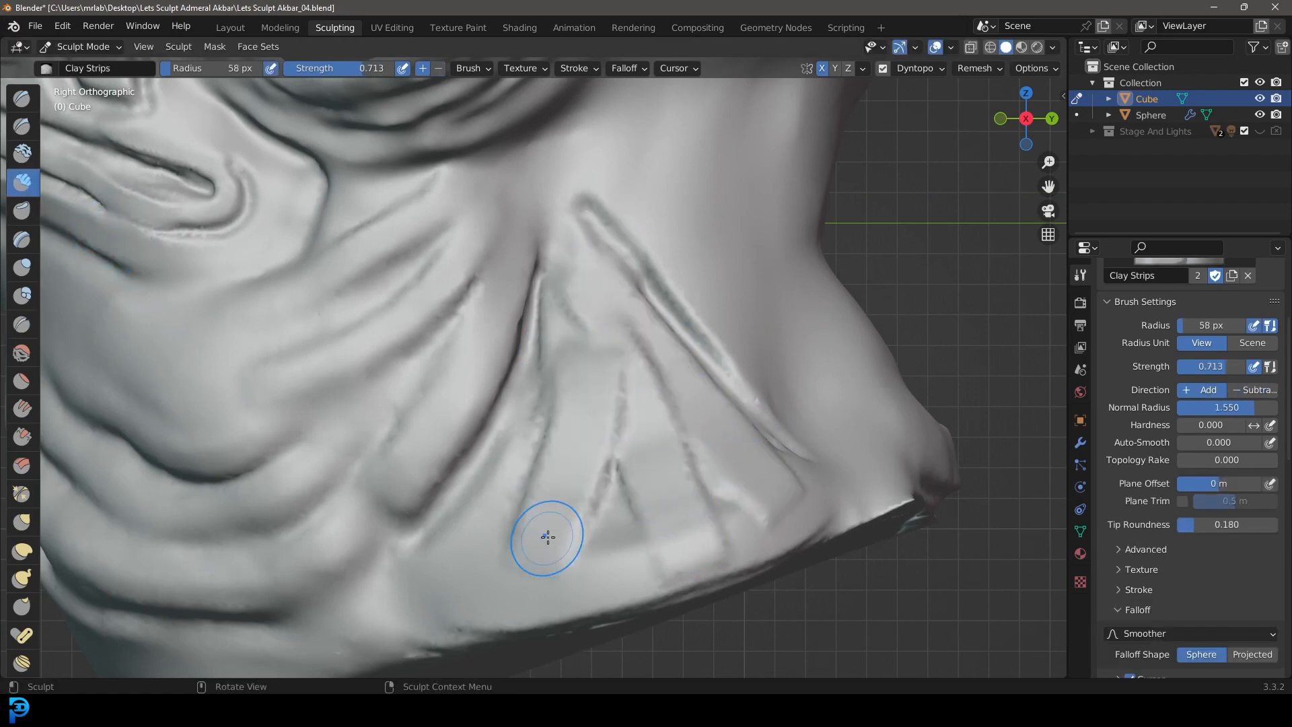
mouse_move(611, 483)
shift+mouse_down()
mouse_move(629, 462)
mouse_move(577, 317)
mouse_move(583, 442)
mouse_move(561, 498)
shift+mouse_up()
mouse_move(692, 493)
shift+mouse_down()
mouse_move(579, 251)
mouse_move(606, 219)
mouse_move(779, 407)
shift+mouse_up()
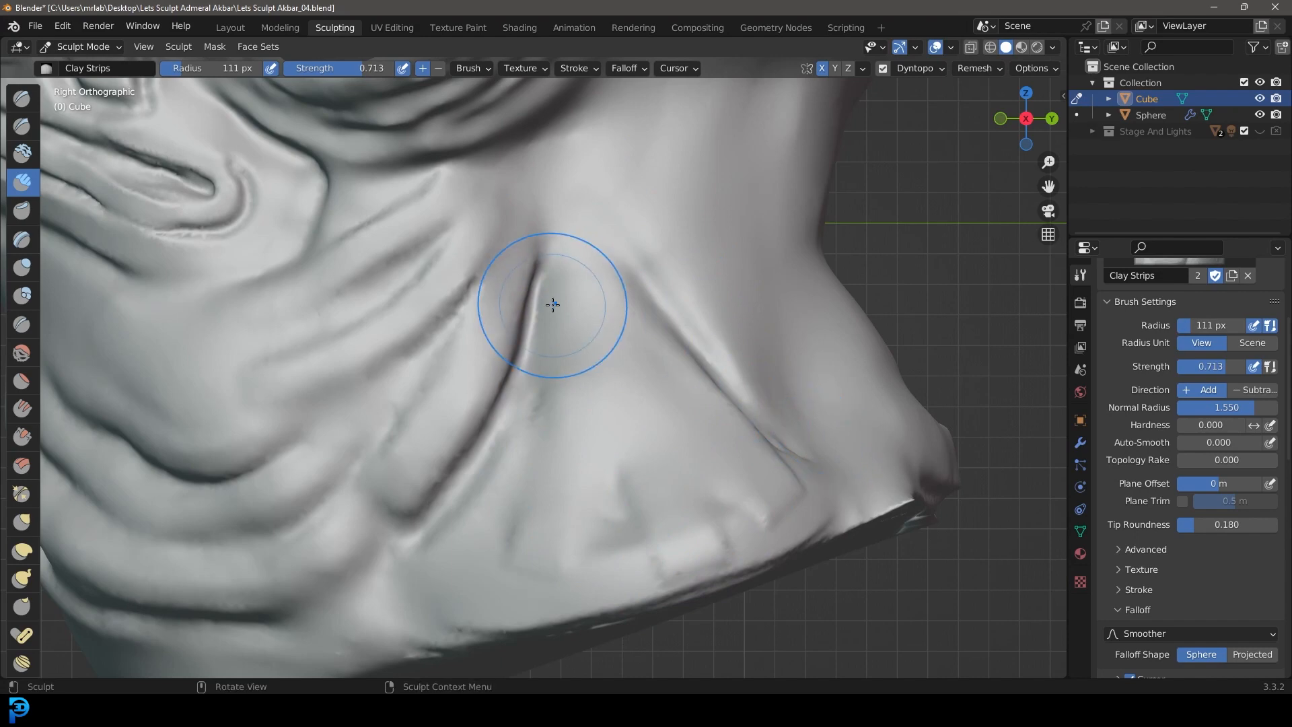
Step: Blend the built-up strips into the base of the neck below the diagonal crease
scroll(764, 245, down, 5)
middle_drag(746, 276, 713, 289)
scroll(672, 356, up, 4)
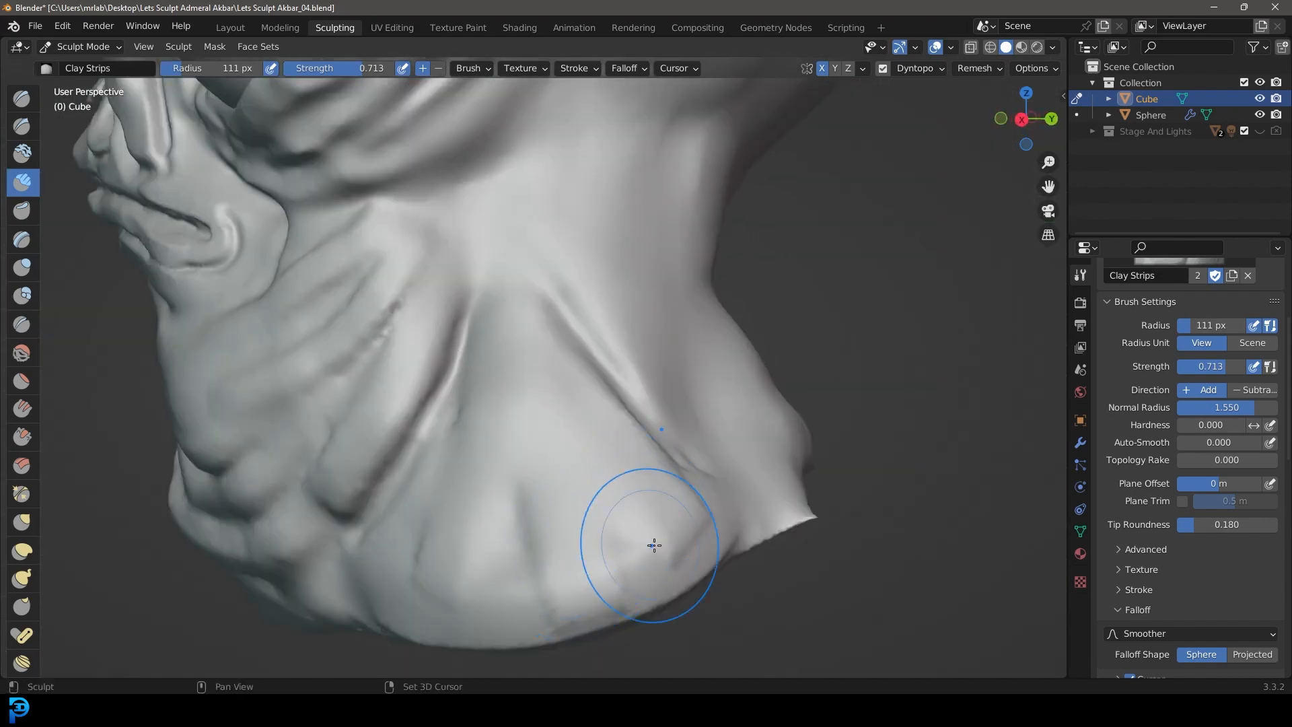
scroll(471, 551, down, 5)
mouse_move(548, 548)
middle_down()
mouse_move(670, 522)
mouse_move(680, 437)
middle_up()
scroll(685, 416, up, 3)
middle_drag(716, 371, 624, 389)
middle_drag(624, 447, 660, 366)
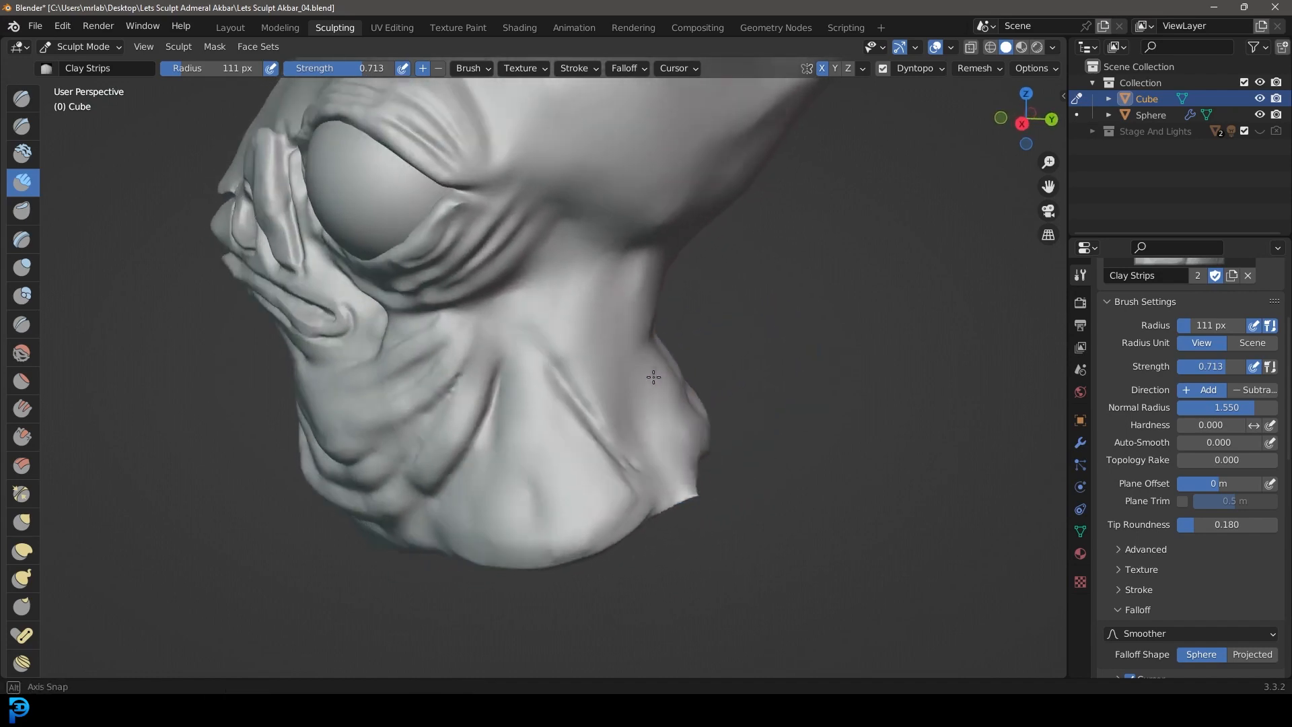
Step: Set the Crease brush radius to 50 px and carve a long crease from beneath the skull down to the diagonal neck crease
click(21, 323)
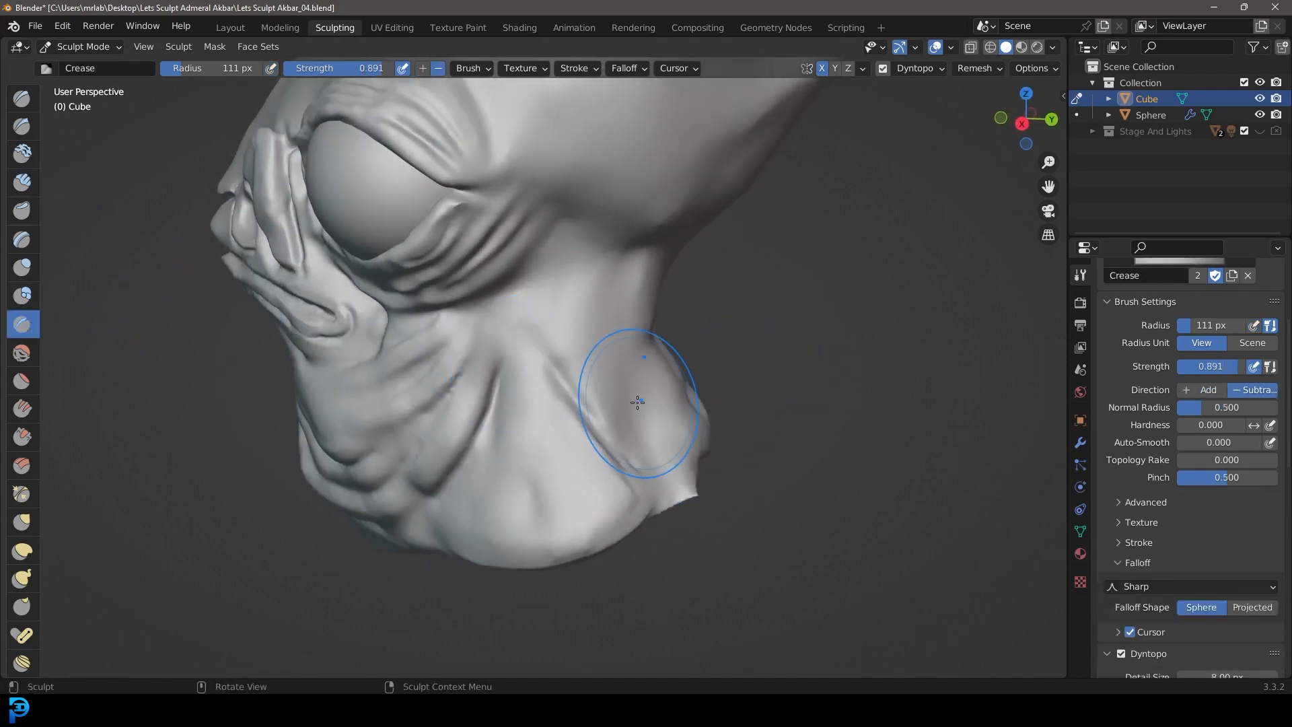
middle_drag(787, 375, 753, 382)
scroll(672, 316, up, 3)
key(f)
click(645, 239)
mouse_move(717, 153)
mouse_down()
mouse_move(676, 180)
mouse_move(592, 489)
mouse_up()
drag(663, 224, 579, 491)
mouse_move(656, 289)
mouse_down()
mouse_move(611, 422)
mouse_move(509, 522)
mouse_up()
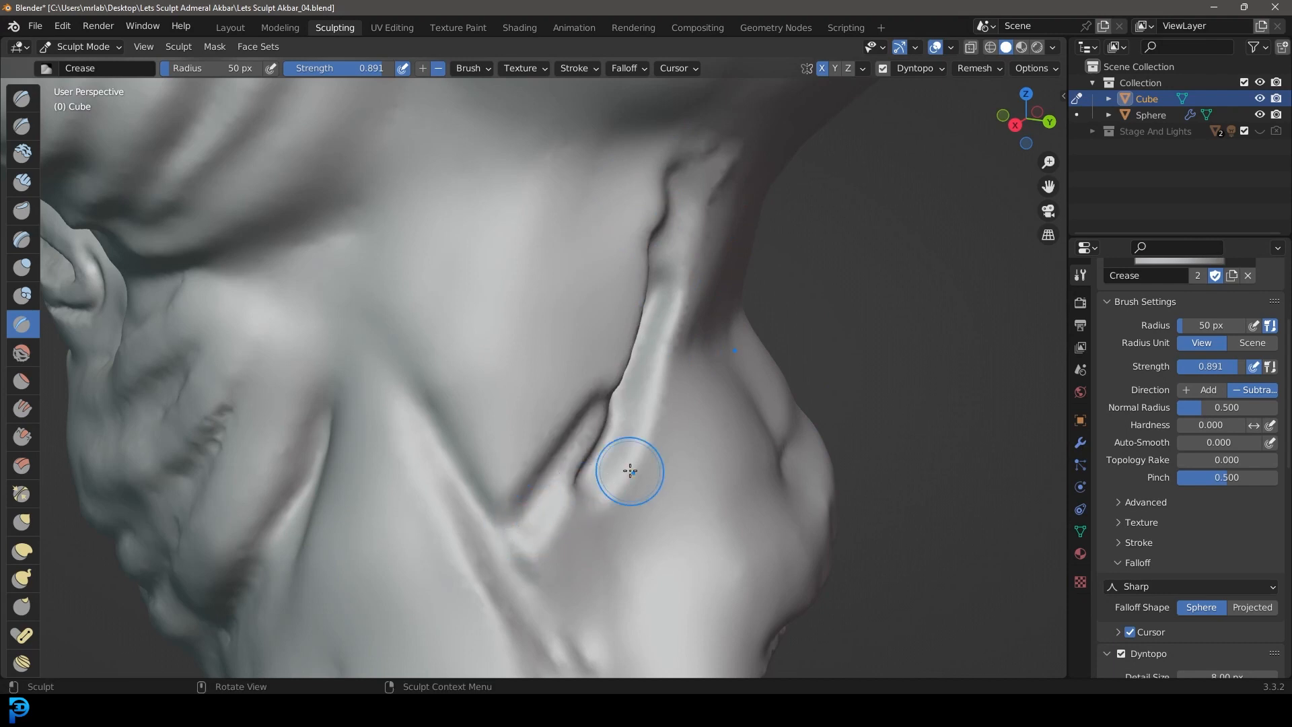
scroll(613, 487, up, 3)
scroll(623, 507, down, 3)
scroll(591, 469, up, 2)
mouse_move(638, 456)
mouse_down()
mouse_move(579, 548)
mouse_move(477, 507)
mouse_up()
scroll(493, 486, down, 2)
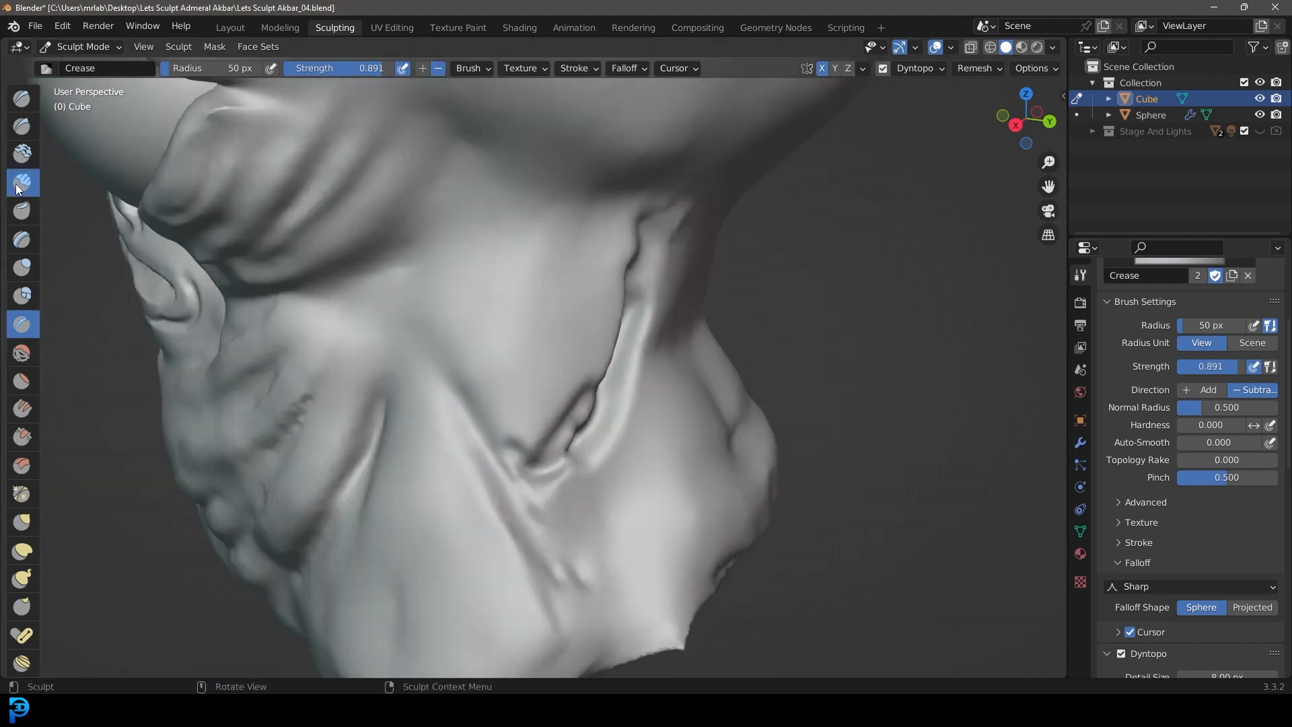
Step: Build up and soften the skin around the new rear neck crease with Clay Strips, adjusting the brush radius
click(18, 188)
mouse_move(572, 383)
mouse_down()
mouse_move(547, 243)
mouse_move(559, 205)
mouse_up()
mouse_move(457, 249)
mouse_down()
mouse_move(535, 360)
mouse_move(522, 381)
mouse_up()
key(f)
click(608, 463)
mouse_move(481, 228)
shift+mouse_down()
mouse_move(532, 278)
mouse_move(513, 401)
mouse_move(577, 412)
mouse_move(619, 233)
mouse_move(635, 300)
shift+mouse_up()
scroll(656, 369, down, 6)
mouse_move(625, 330)
middle_down()
mouse_move(658, 367)
mouse_move(590, 408)
mouse_move(726, 405)
mouse_move(612, 356)
middle_up()
middle_drag(540, 287, 566, 370)
scroll(570, 394, up, 5)
key(f)
click(534, 391)
Step: Set the Crease brush radius to 26 px and deepen the crease running from the nostril flap to the brow
click(22, 324)
key(f)
click(103, 320)
scroll(564, 404, up, 3)
middle_drag(562, 404, 544, 409)
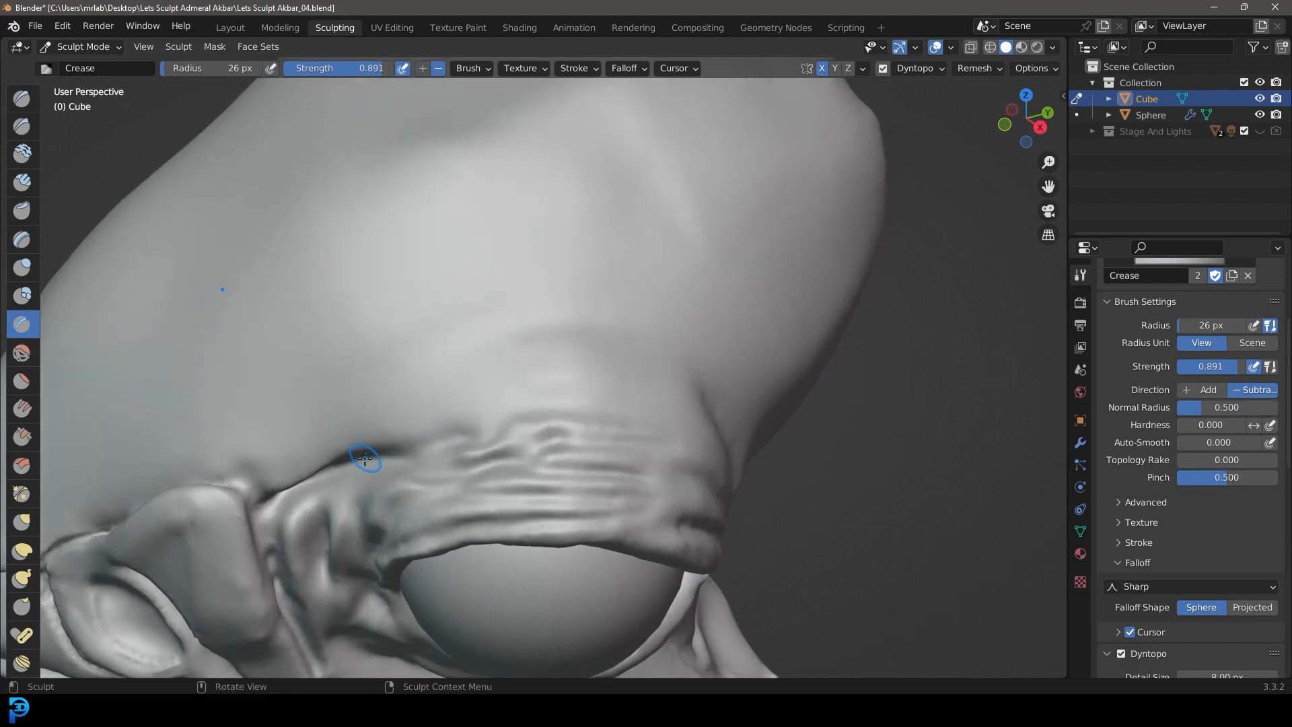
middle_drag(726, 443, 668, 444)
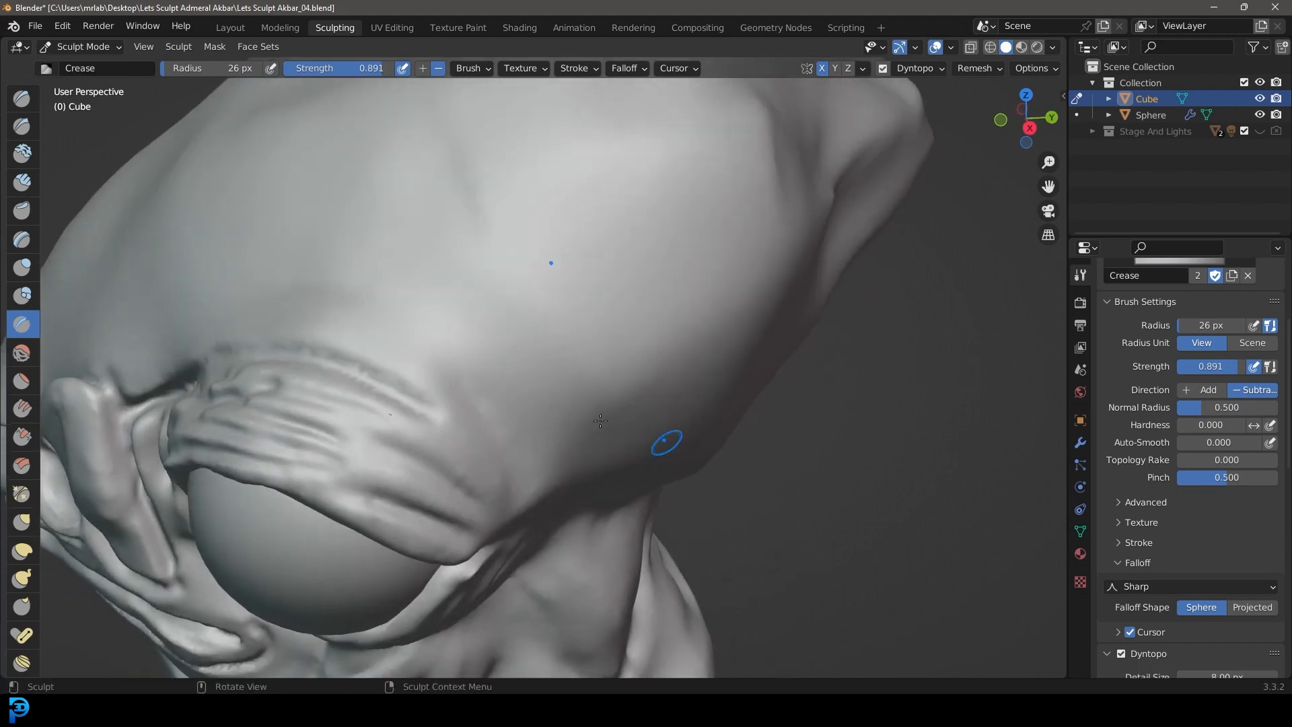
Step: Carve curved wrinkles over the brow above the upper eyelid with the Crease brush
mouse_move(488, 478)
middle_down()
mouse_move(343, 412)
mouse_move(290, 447)
middle_up()
middle_drag(593, 410, 305, 271)
middle_drag(367, 373, 656, 375)
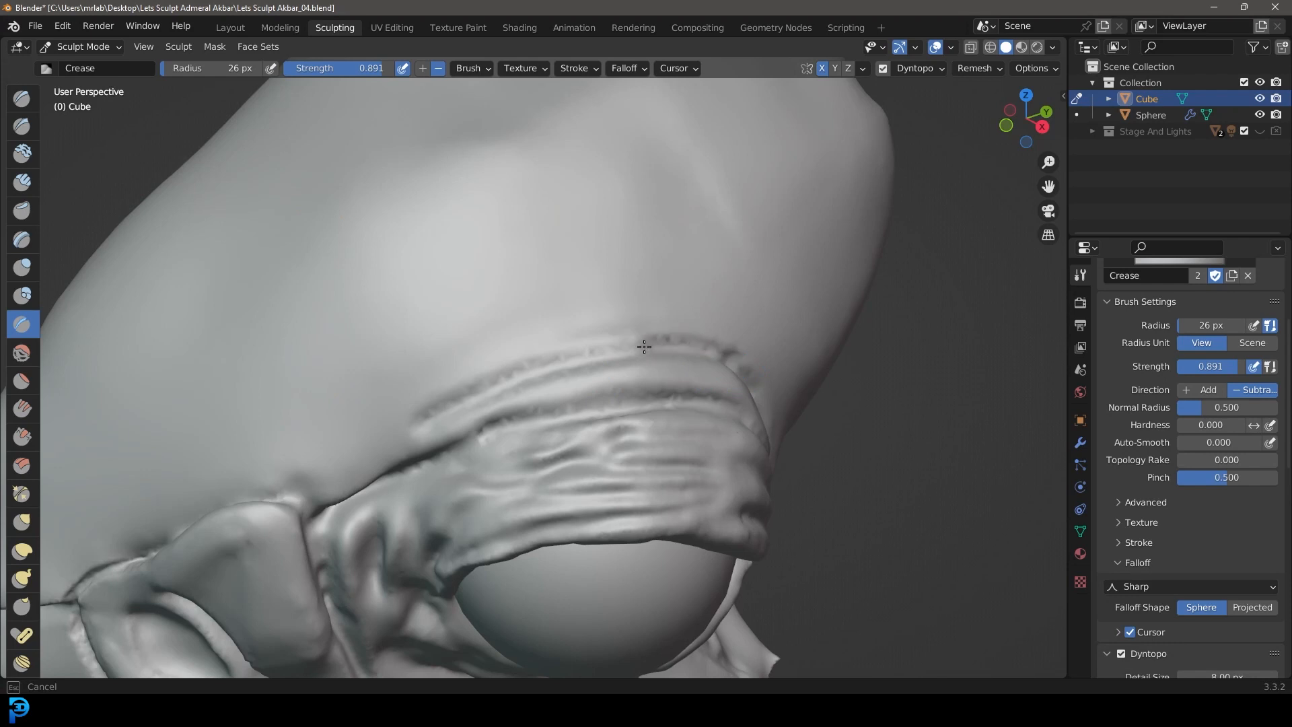
drag(360, 473, 360, 481)
scroll(404, 464, down, 8)
mouse_move(547, 431)
middle_down()
mouse_move(705, 415)
mouse_move(559, 423)
mouse_move(561, 378)
middle_up()
scroll(559, 422, up, 2)
scroll(552, 372, up, 3)
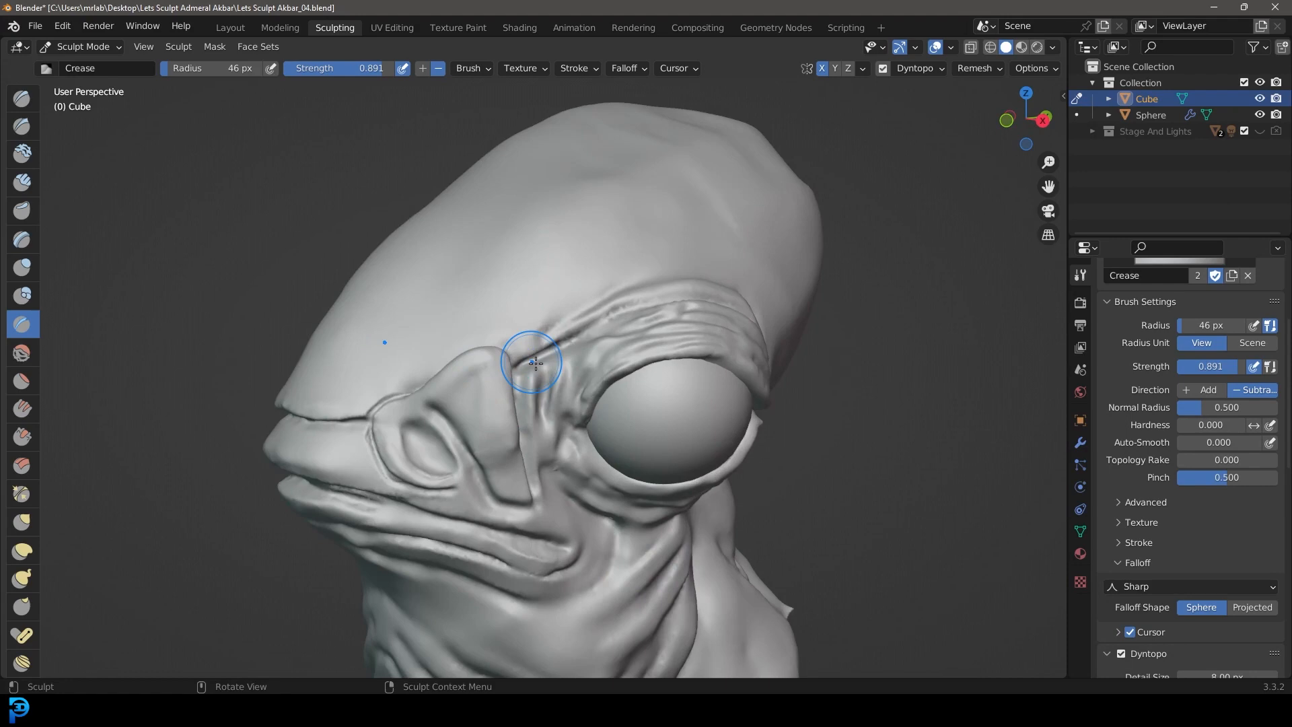
Step: Set the Grab brush radius to 162 px and adjust the lower corner of the flap behind the nostril
click(22, 521)
key(KP_3)
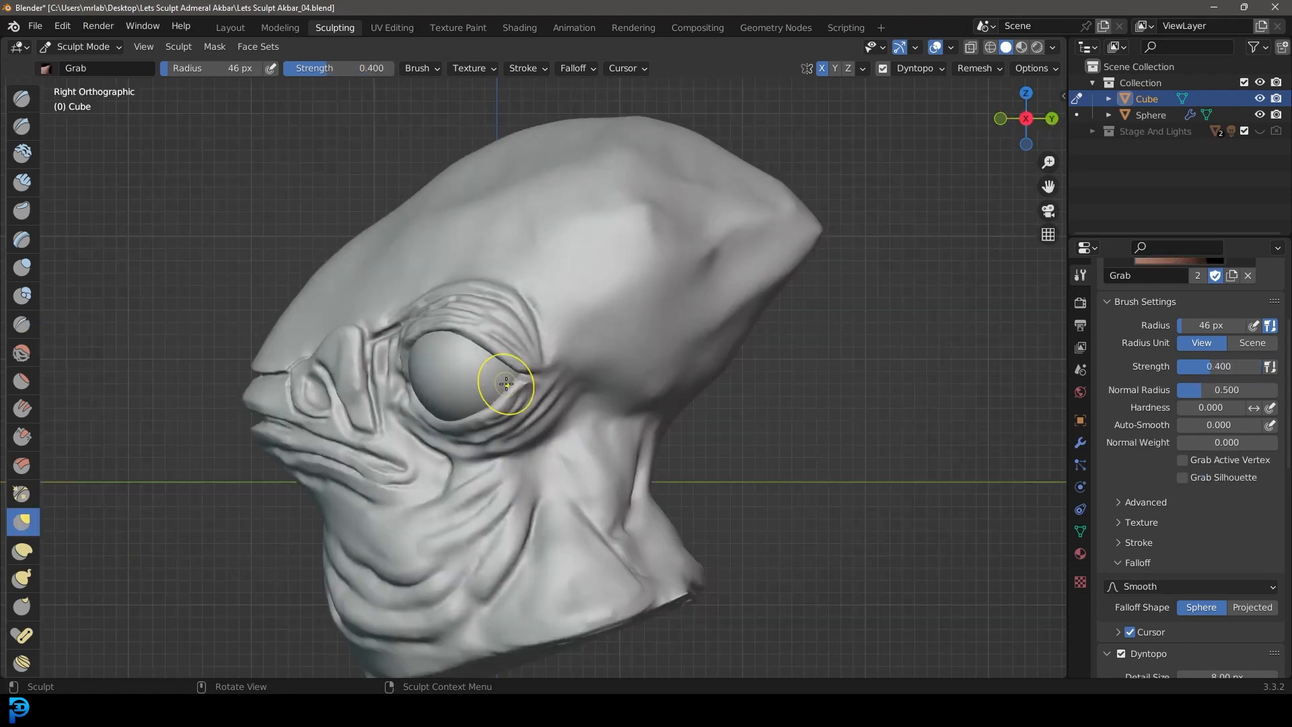
key(f)
click(656, 339)
shift+middle_drag(526, 424, 720, 409)
scroll(720, 409, up, 6)
middle_drag(606, 352, 673, 373)
scroll(897, 429, down, 5)
mouse_move(897, 429)
shift+middle_down()
mouse_move(672, 407)
mouse_move(727, 431)
shift+middle_up()
scroll(727, 431, up, 2)
scroll(624, 281, down, 2)
mouse_move(660, 288)
mouse_down()
mouse_move(684, 377)
mouse_move(729, 461)
mouse_move(726, 513)
mouse_up()
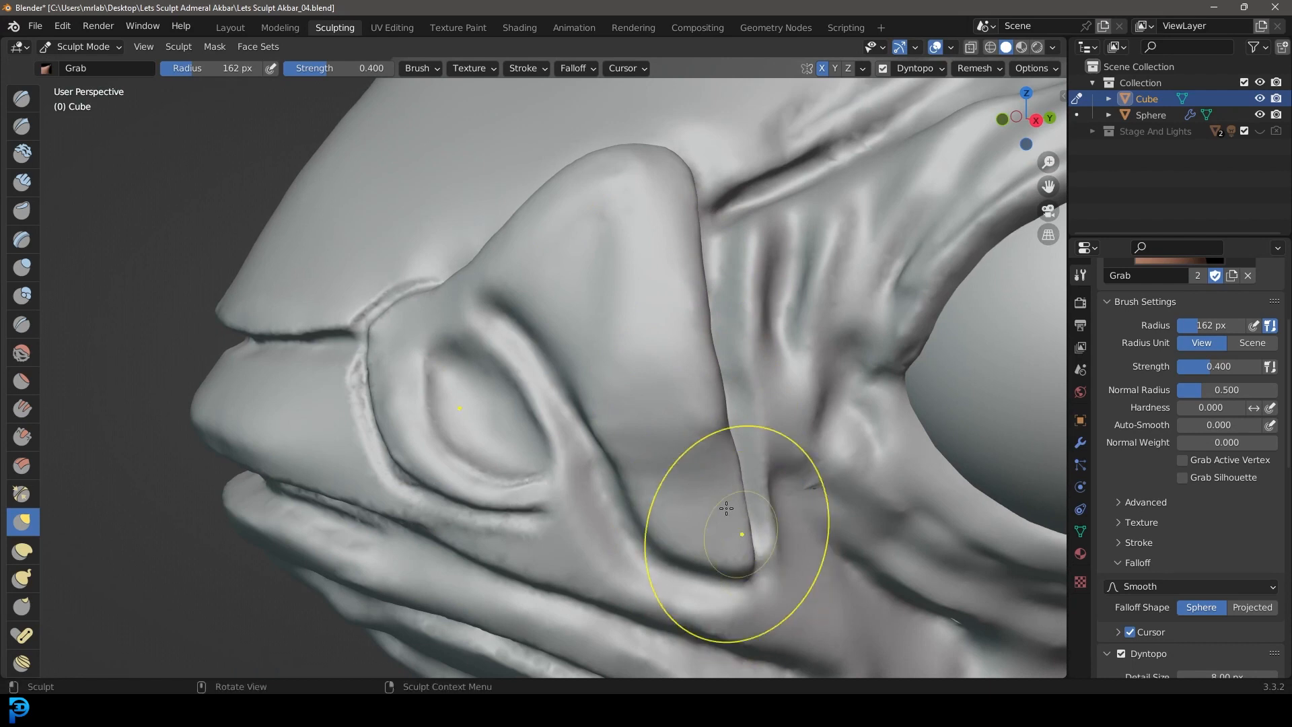
Step: Pull the nostril flap's peak upward and reshape its front and rear edges with Grab
drag(611, 216, 626, 150)
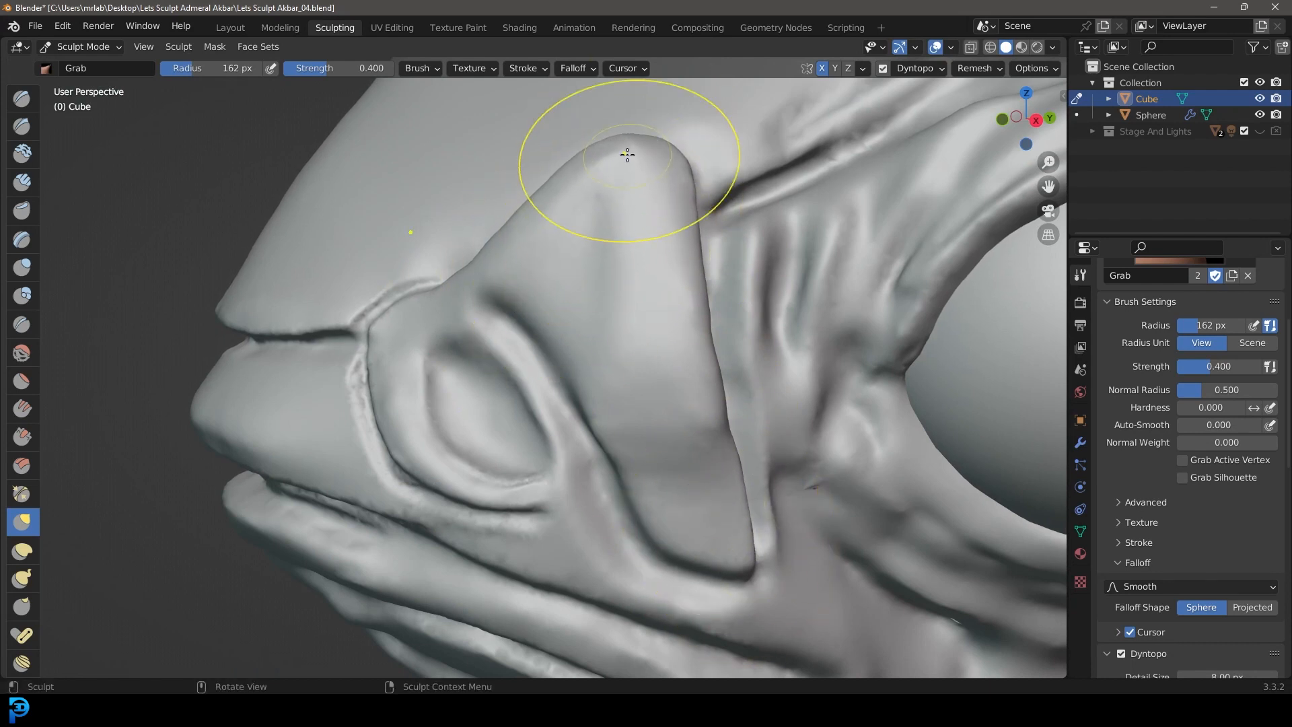
drag(551, 212, 532, 210)
drag(692, 261, 717, 250)
drag(687, 194, 709, 195)
drag(708, 340, 719, 337)
scroll(530, 228, down, 3)
mouse_move(535, 228)
middle_down()
mouse_move(591, 219)
mouse_move(578, 229)
middle_up()
scroll(605, 234, up, 3)
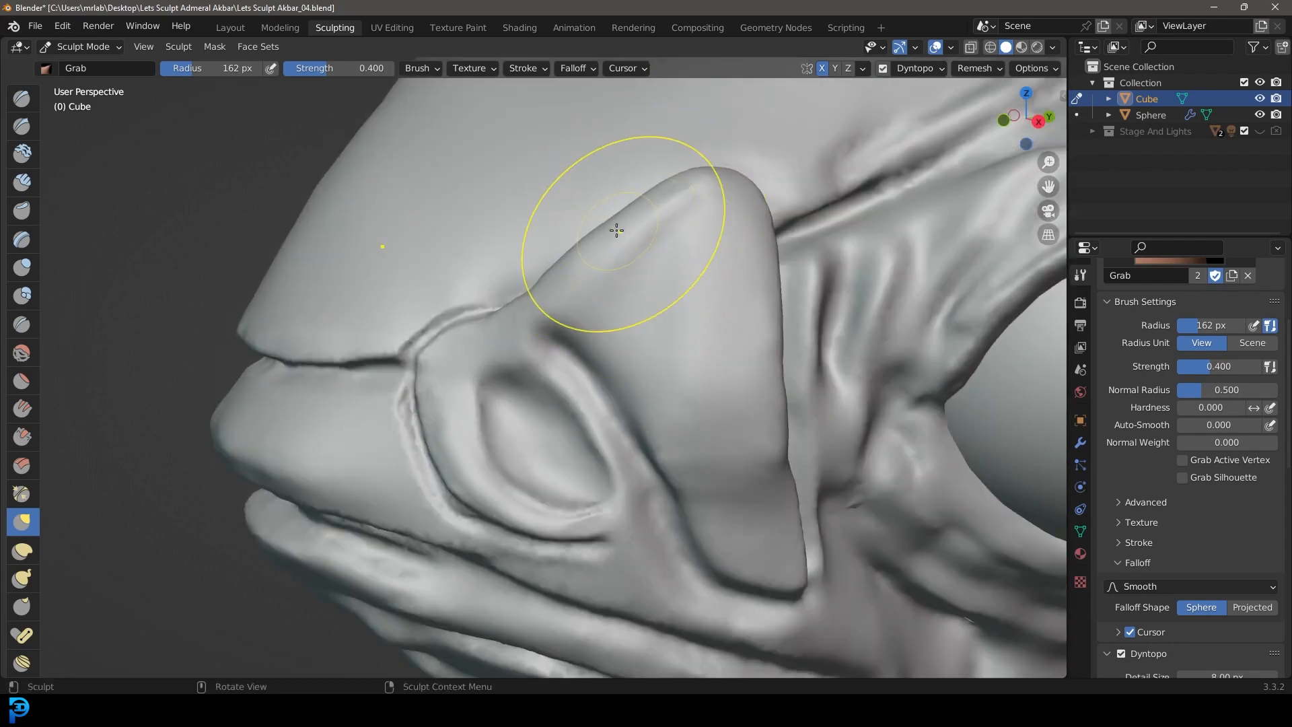
Step: Refine the flap's peak and pull its rear edge inward with Grab
drag(662, 203, 678, 188)
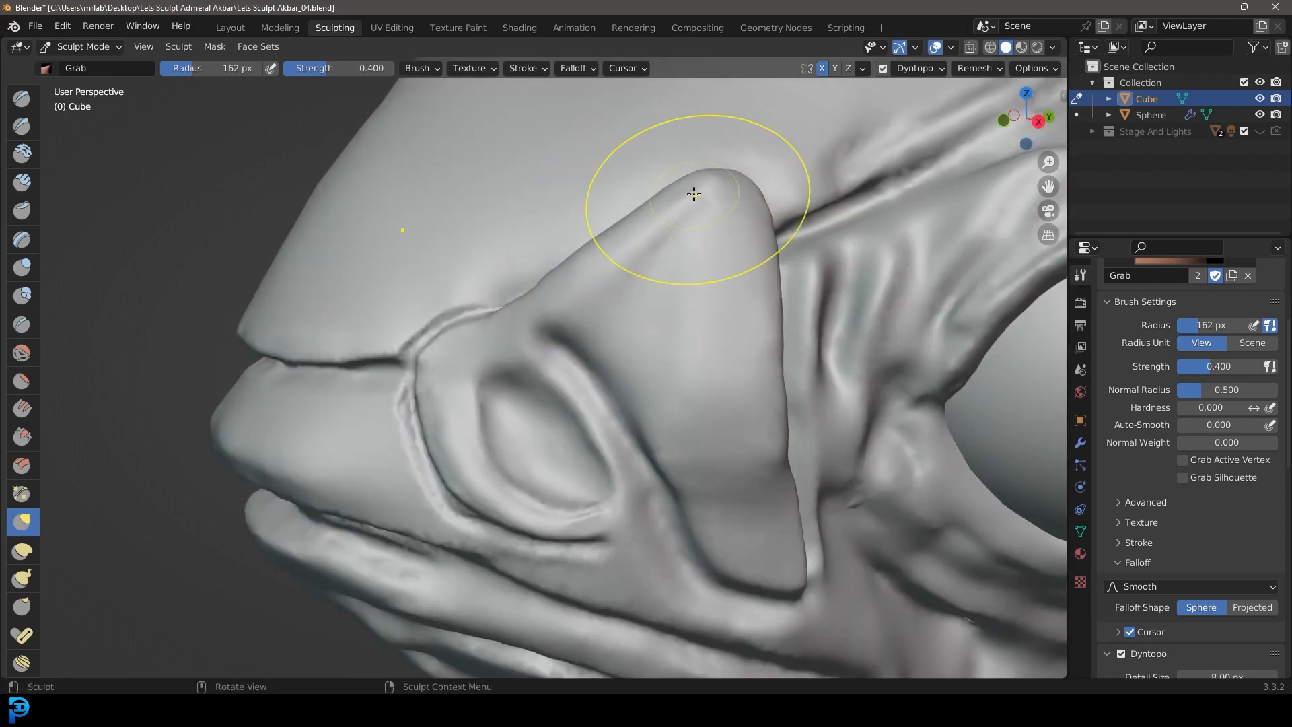
drag(761, 235, 745, 232)
drag(772, 344, 757, 350)
middle_drag(540, 448, 566, 439)
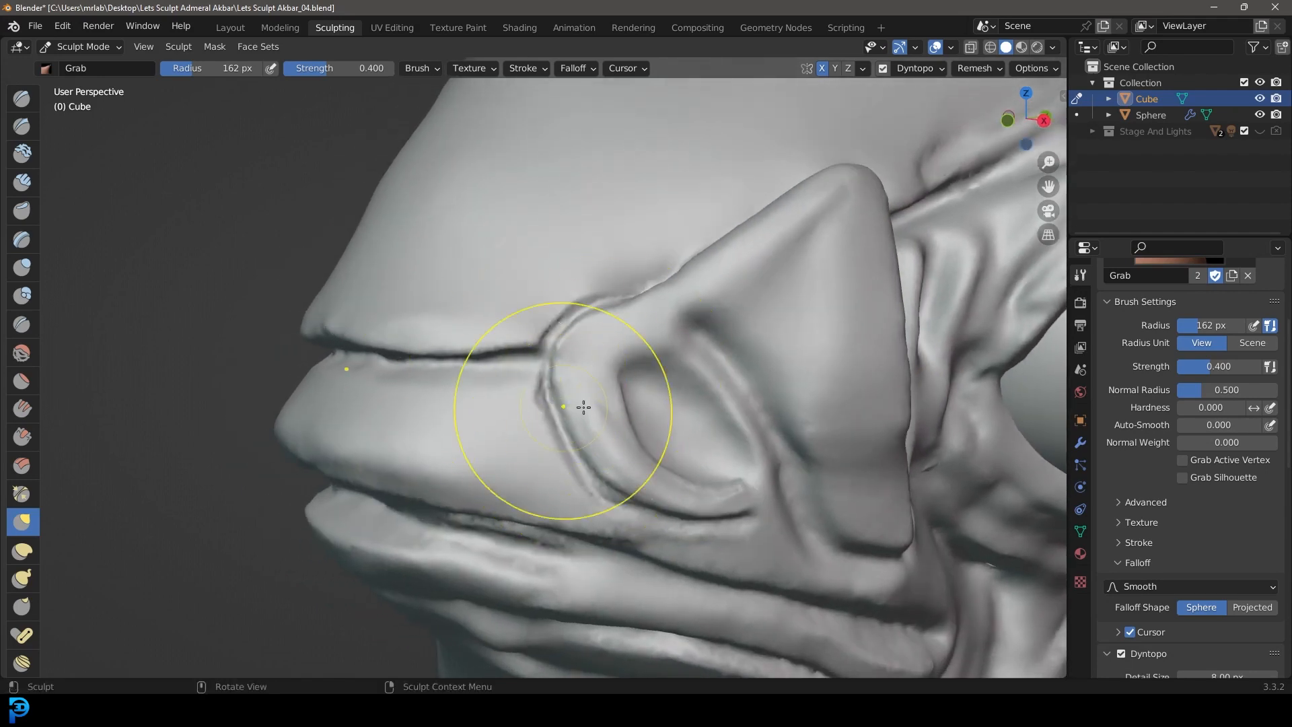
Step: Soften the rough crease around the front of the nostril where it meets the upper lip
scroll(605, 383, up, 4)
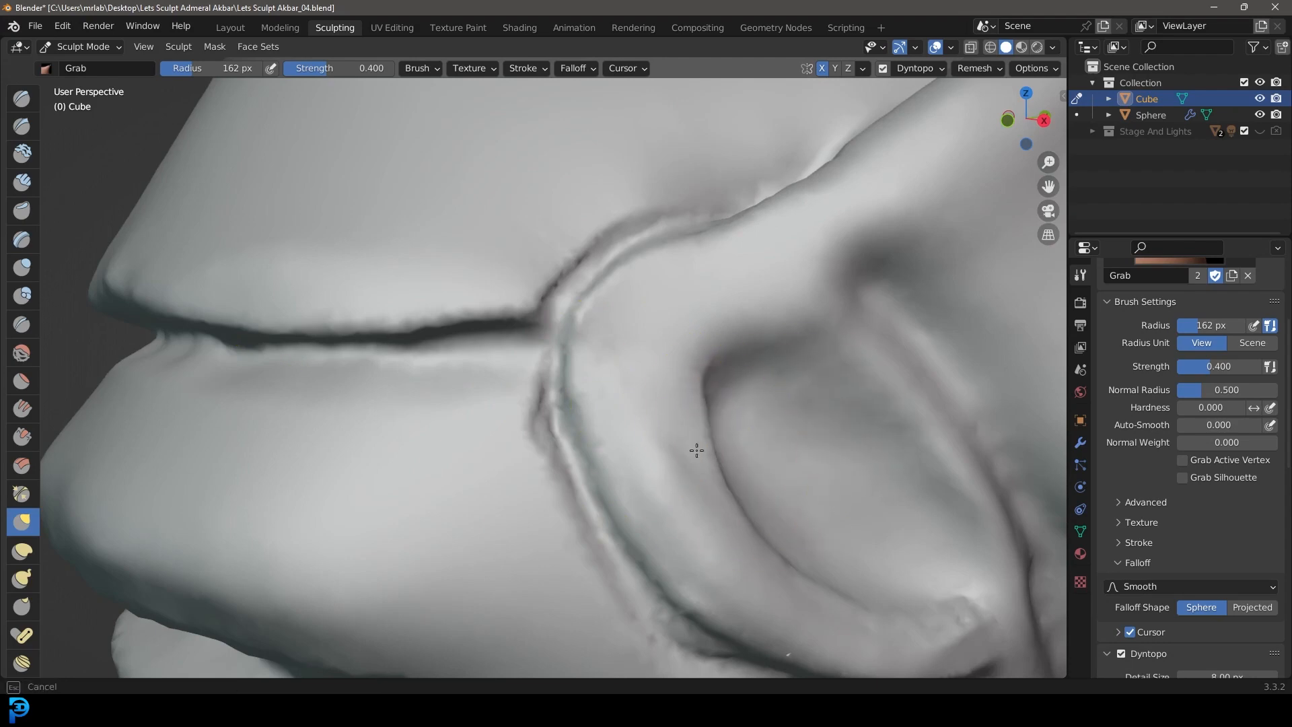
drag(754, 399, 725, 419)
scroll(713, 417, down, 8)
middle_drag(673, 397, 592, 323)
scroll(525, 255, up, 7)
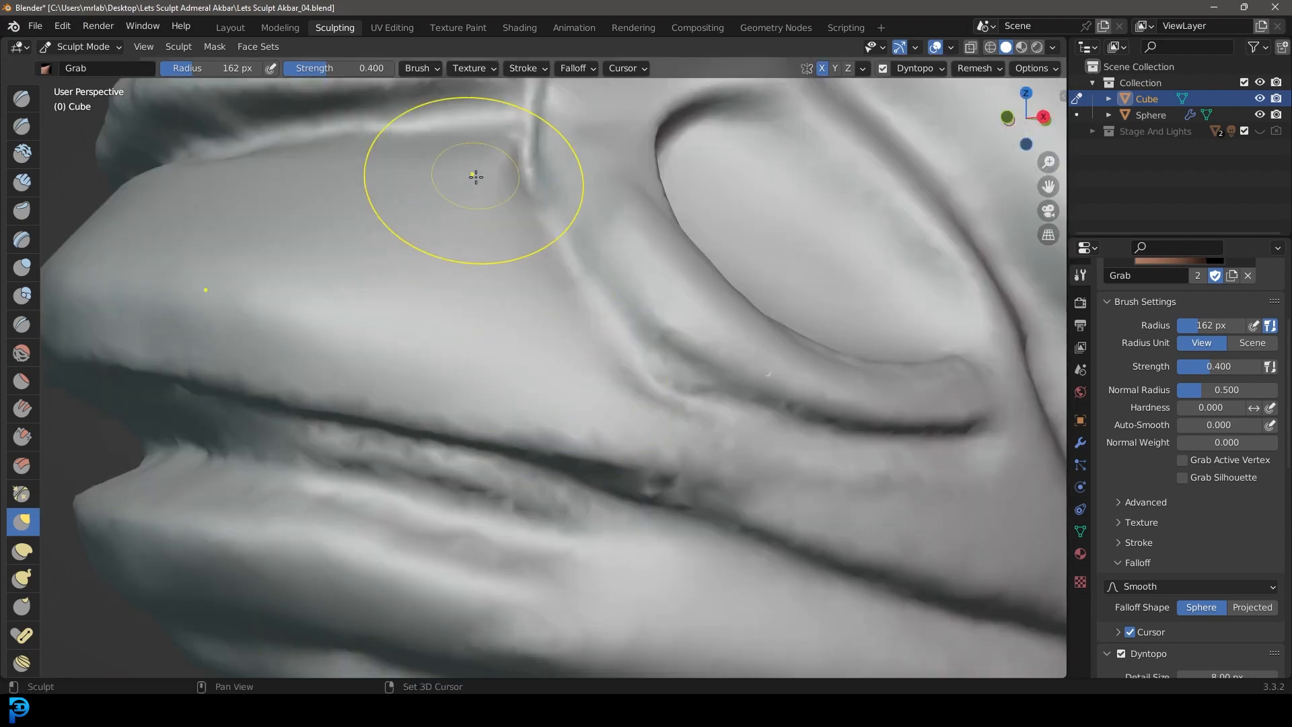
scroll(511, 222, down, 8)
Step: Set the Grab brush radius to 102 px and reframe the head in the right orthographic view
key(KP_3)
mouse_move(665, 512)
middle_down()
mouse_move(718, 493)
mouse_move(720, 451)
mouse_move(594, 416)
mouse_move(650, 403)
middle_up()
scroll(715, 466, down, 5)
scroll(712, 417, up, 4)
key(f)
click(645, 377)
key(shift+c)
scroll(657, 490, up, 4)
scroll(661, 476, down, 9)
scroll(662, 437, up, 5)
scroll(659, 434, down, 5)
key(KP_3)
Step: Examine the shape of the nostril flap and snout from the side and up close
scroll(553, 409, up, 1)
mouse_move(533, 410)
middle_down()
mouse_move(514, 405)
mouse_move(700, 370)
middle_up()
key(KP_3)
scroll(491, 392, up, 3)
key(g)
middle_drag(619, 427, 673, 410)
scroll(740, 391, up, 6)
shift+middle_drag(807, 372, 673, 384)
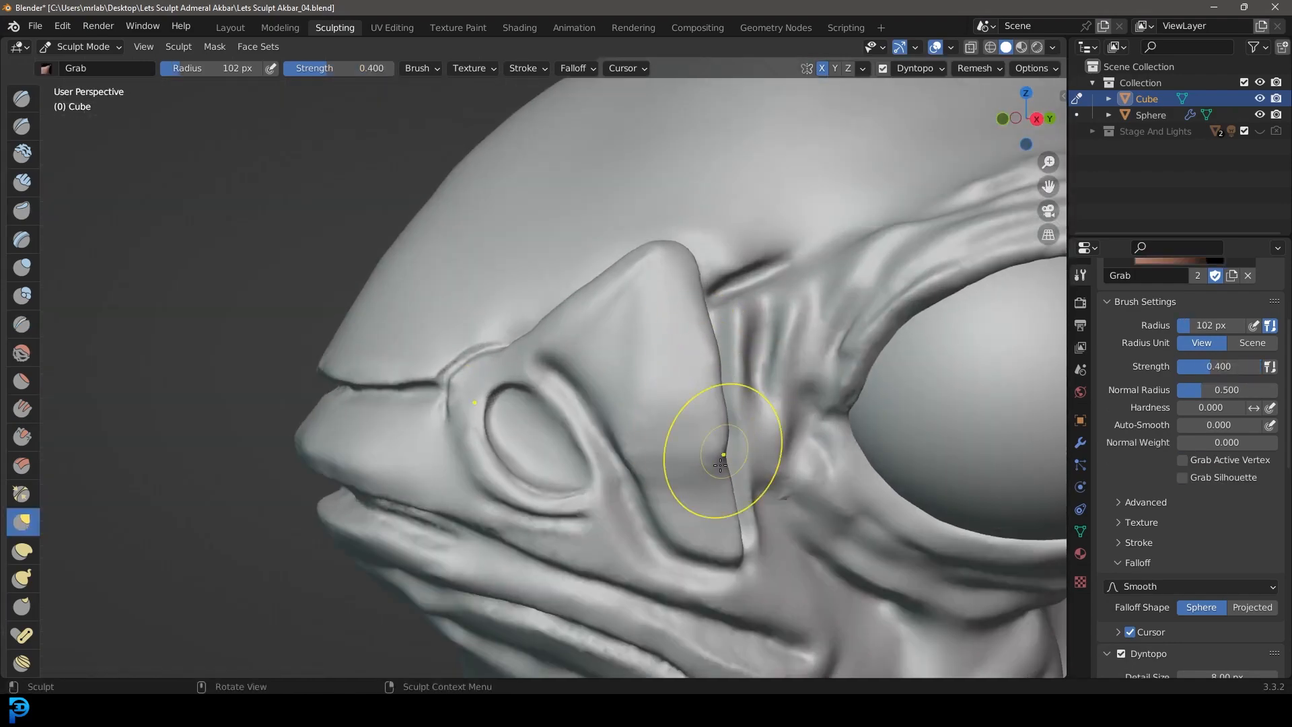
Step: Examine the whole head's silhouette and wrinkles from side and three-quarter views
scroll(719, 325, down, 7)
middle_drag(719, 325, 672, 404)
key(KP_3)
scroll(649, 404, down, 4)
scroll(498, 370, up, 6)
shift+middle_drag(485, 368, 612, 391)
scroll(639, 380, up, 3)
scroll(813, 337, down, 6)
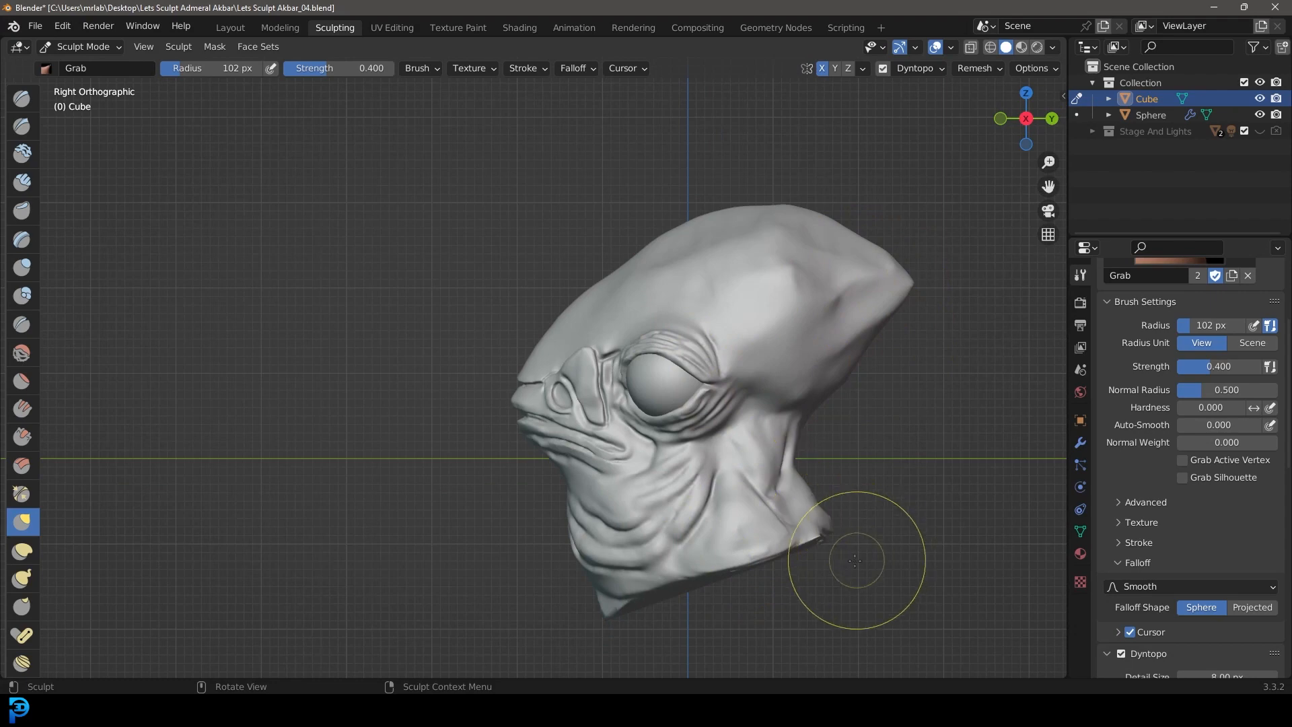
middle_drag(783, 546, 838, 535)
scroll(628, 424, up, 9)
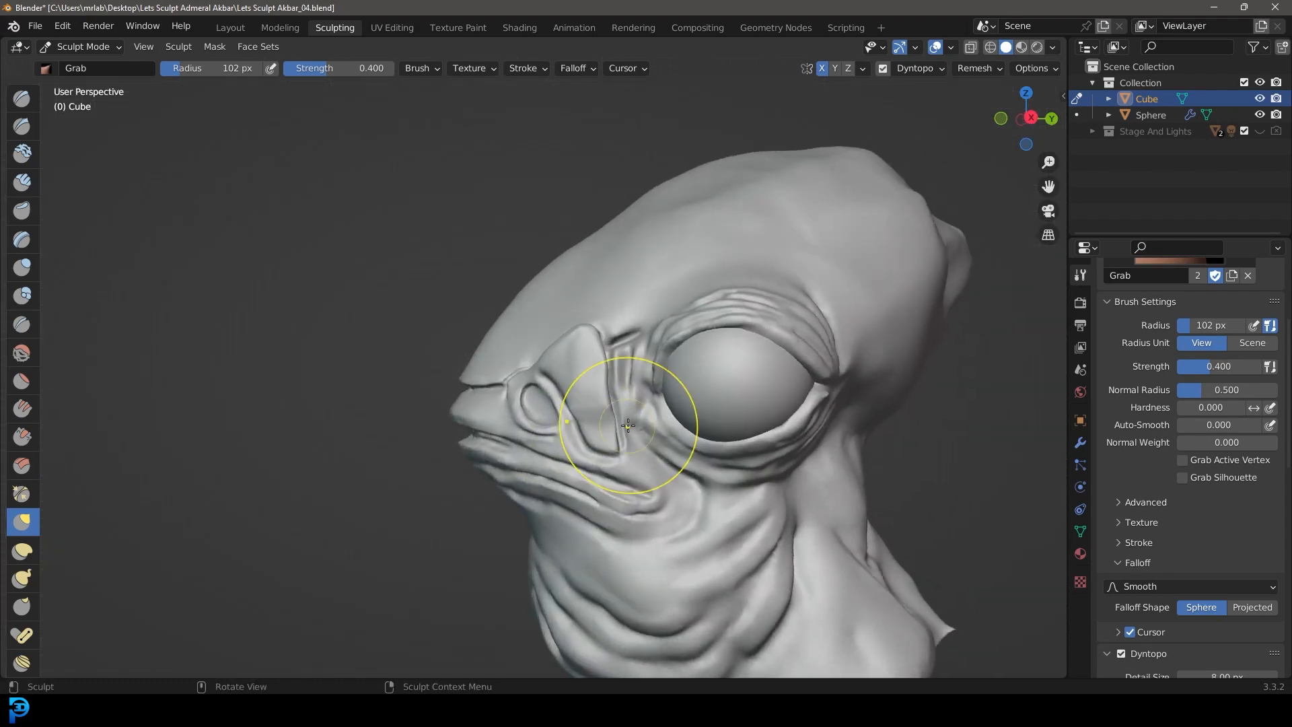
scroll(753, 386, down, 9)
alt+middle_drag(632, 476, 613, 411)
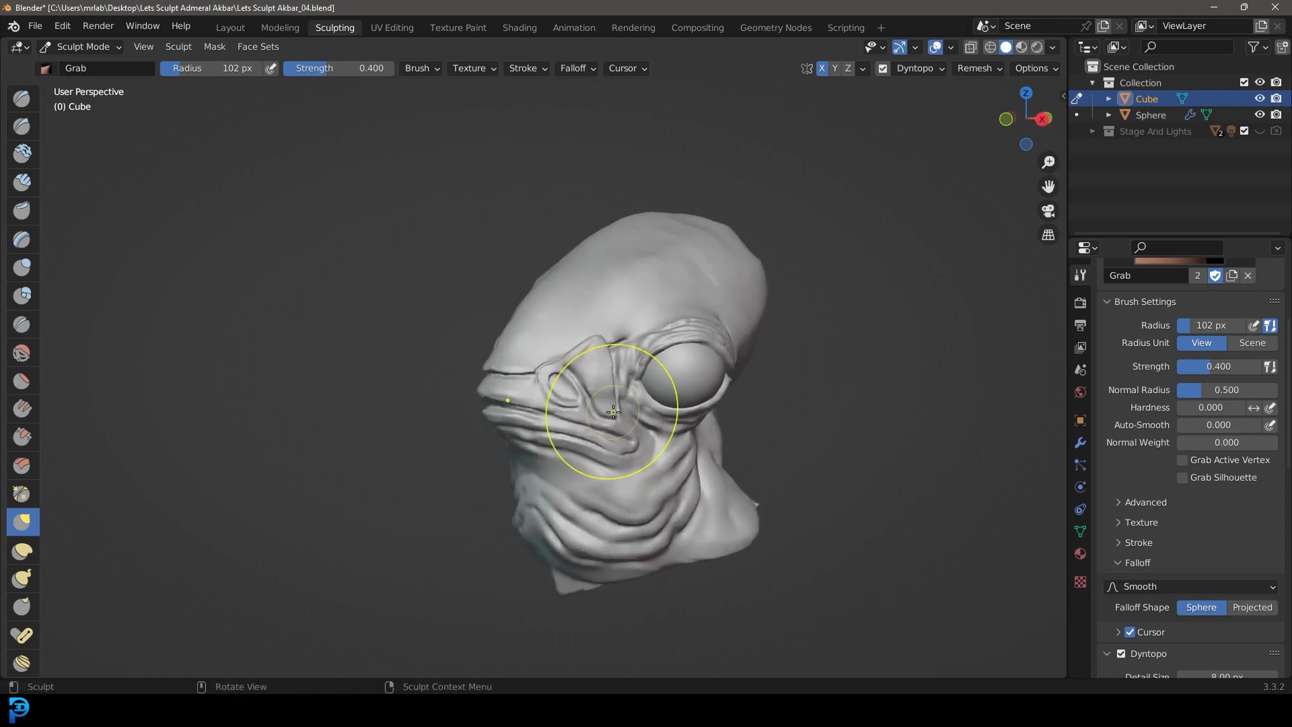
middle_drag(759, 390, 666, 390)
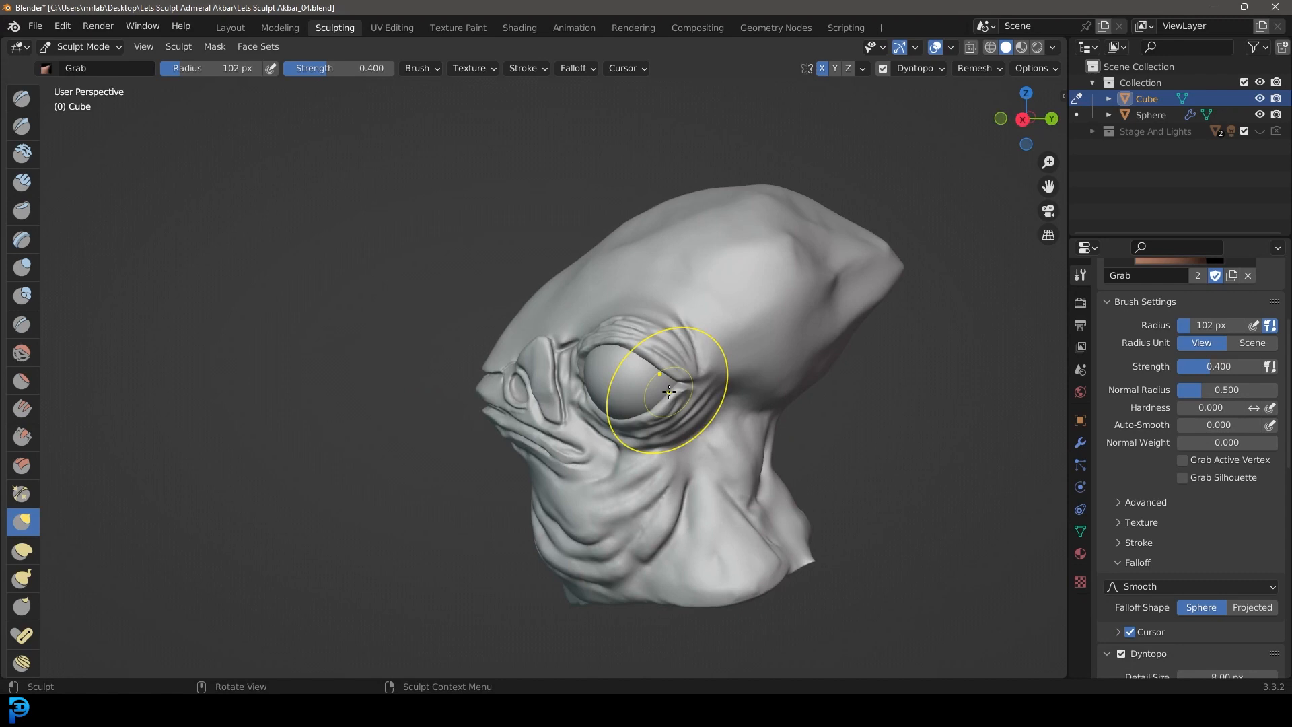
middle_drag(693, 377, 688, 405)
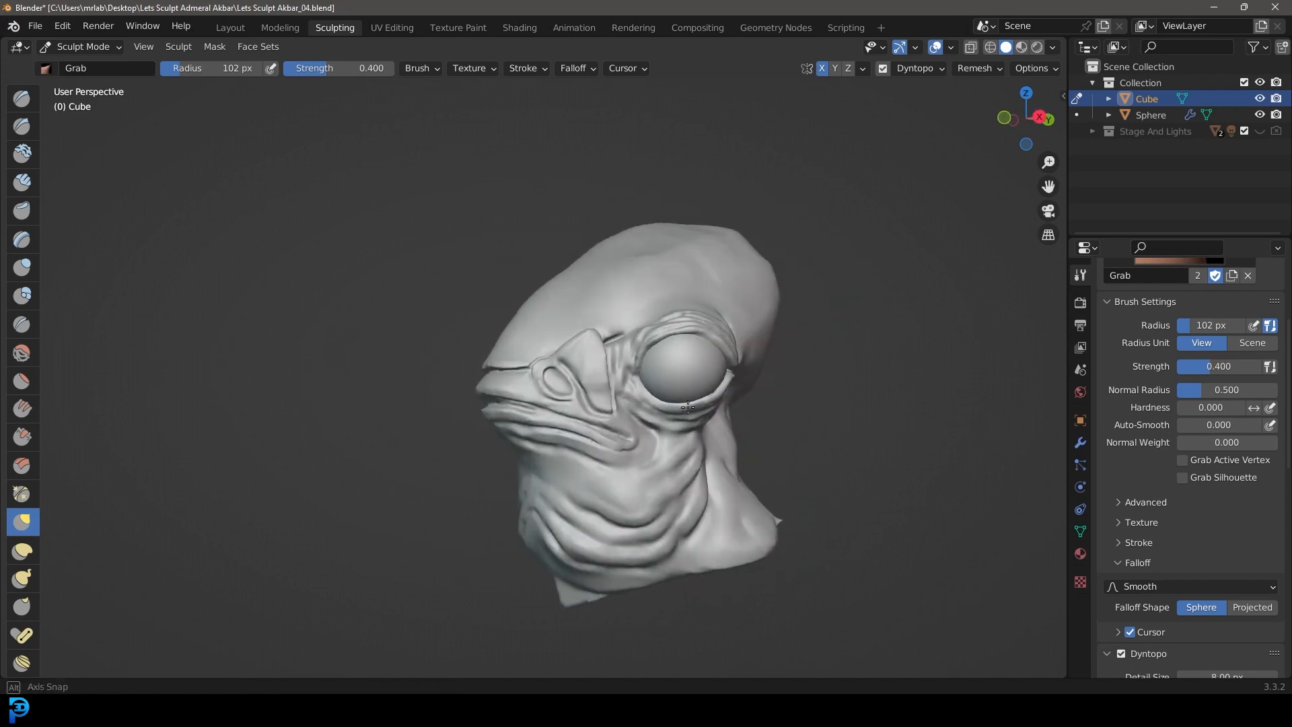
scroll(528, 348, up, 8)
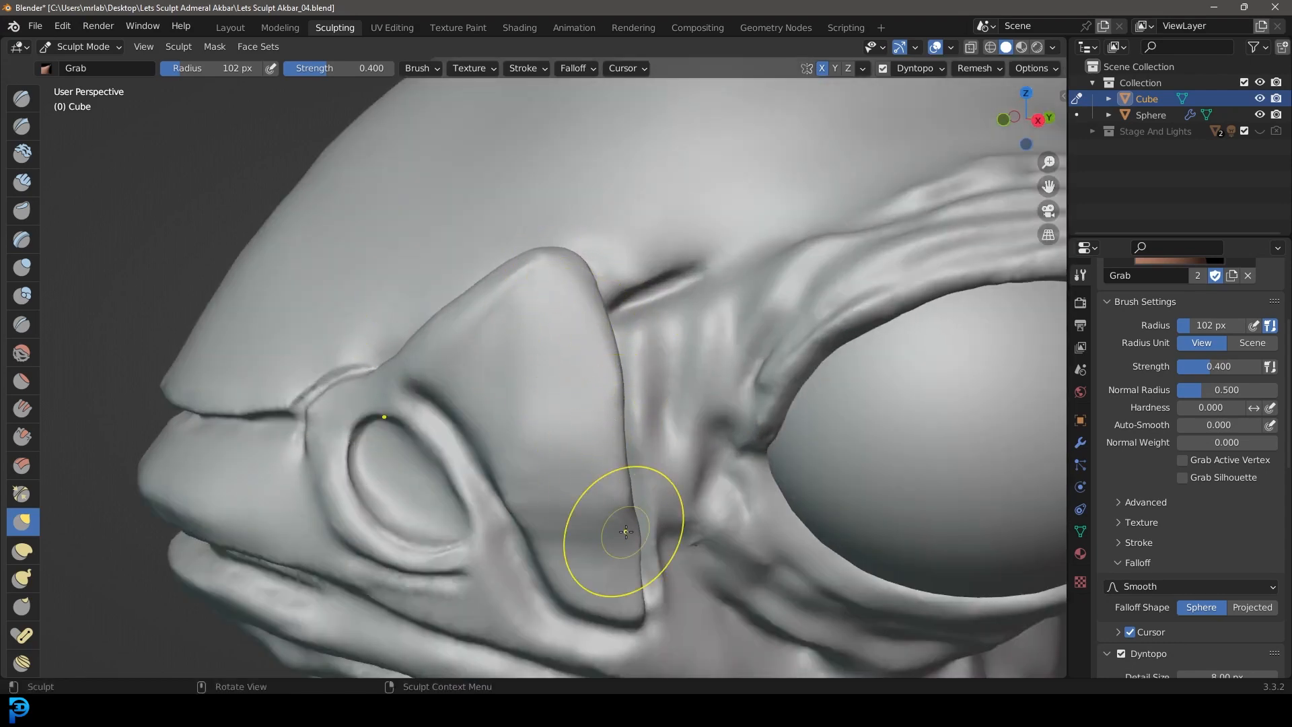
Step: Examine the snout, mouth folds and eye area from the front and side
drag(748, 308, 685, 449)
scroll(679, 495, down, 7)
middle_drag(522, 508, 601, 437)
scroll(601, 438, up, 1)
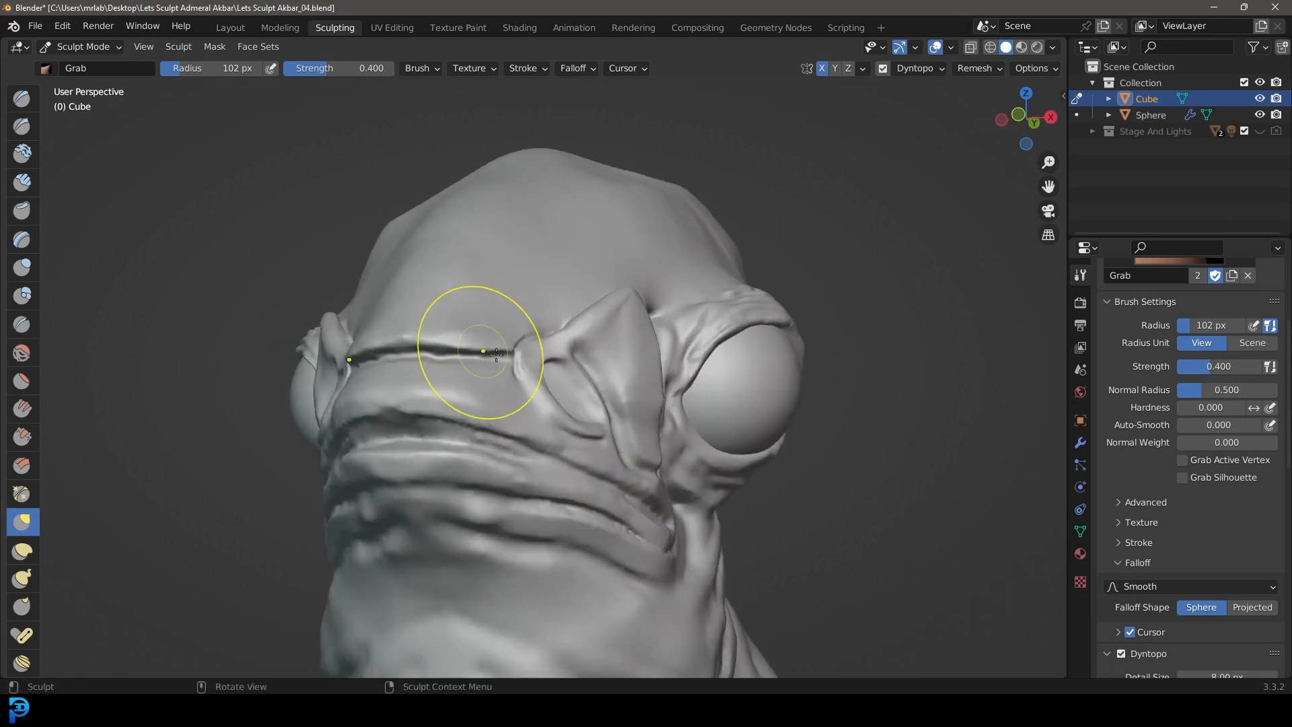
scroll(471, 511, down, 7)
middle_drag(577, 548, 465, 465)
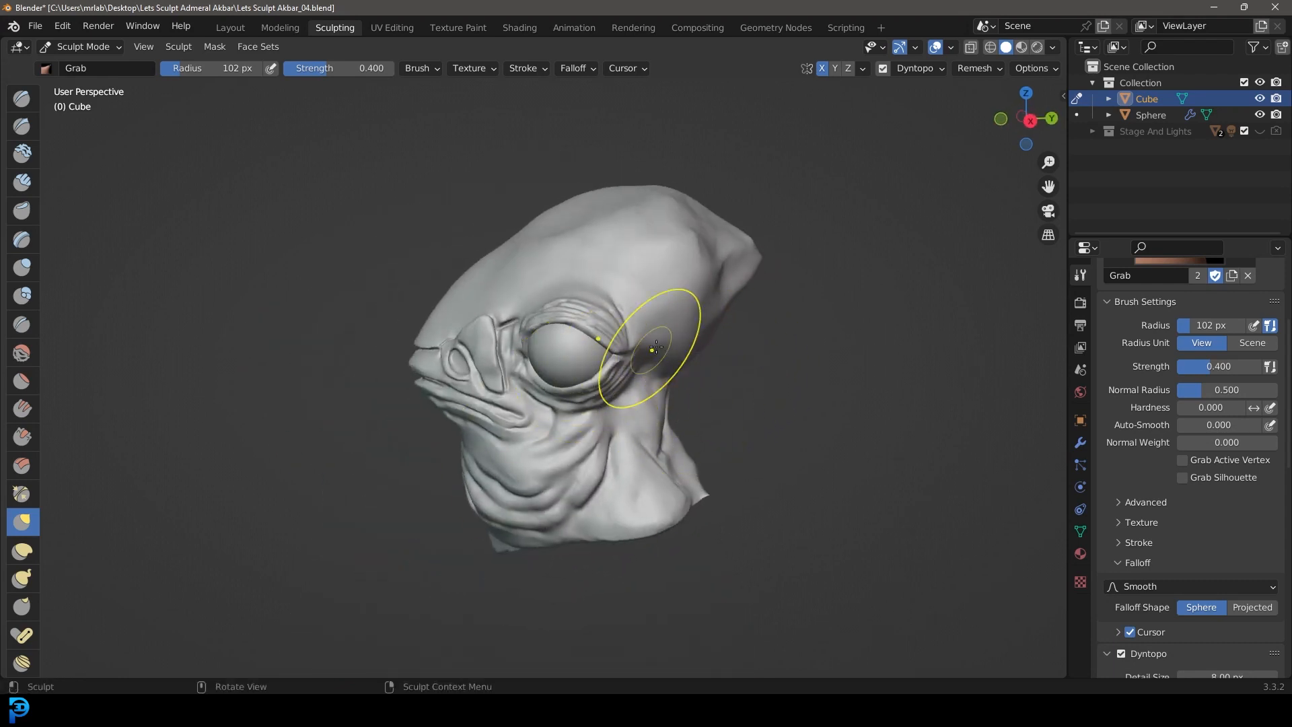
scroll(483, 421, up, 6)
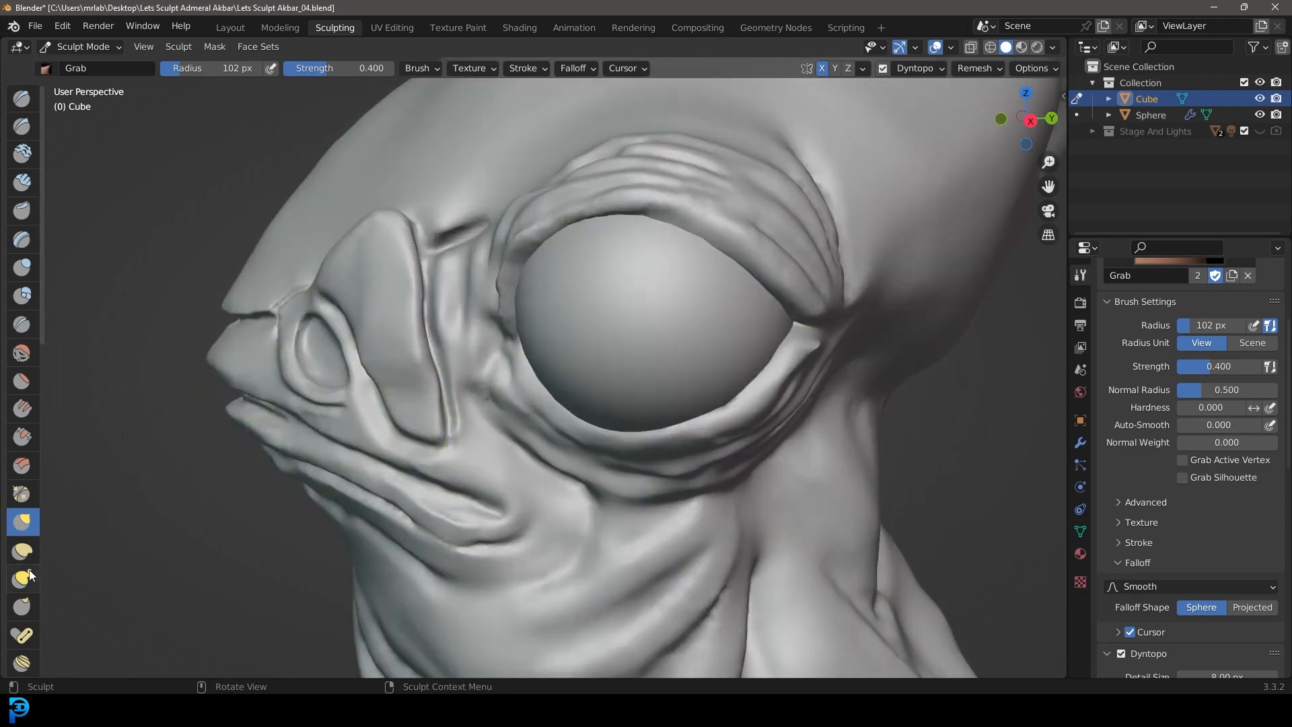
middle_drag(572, 529, 578, 474)
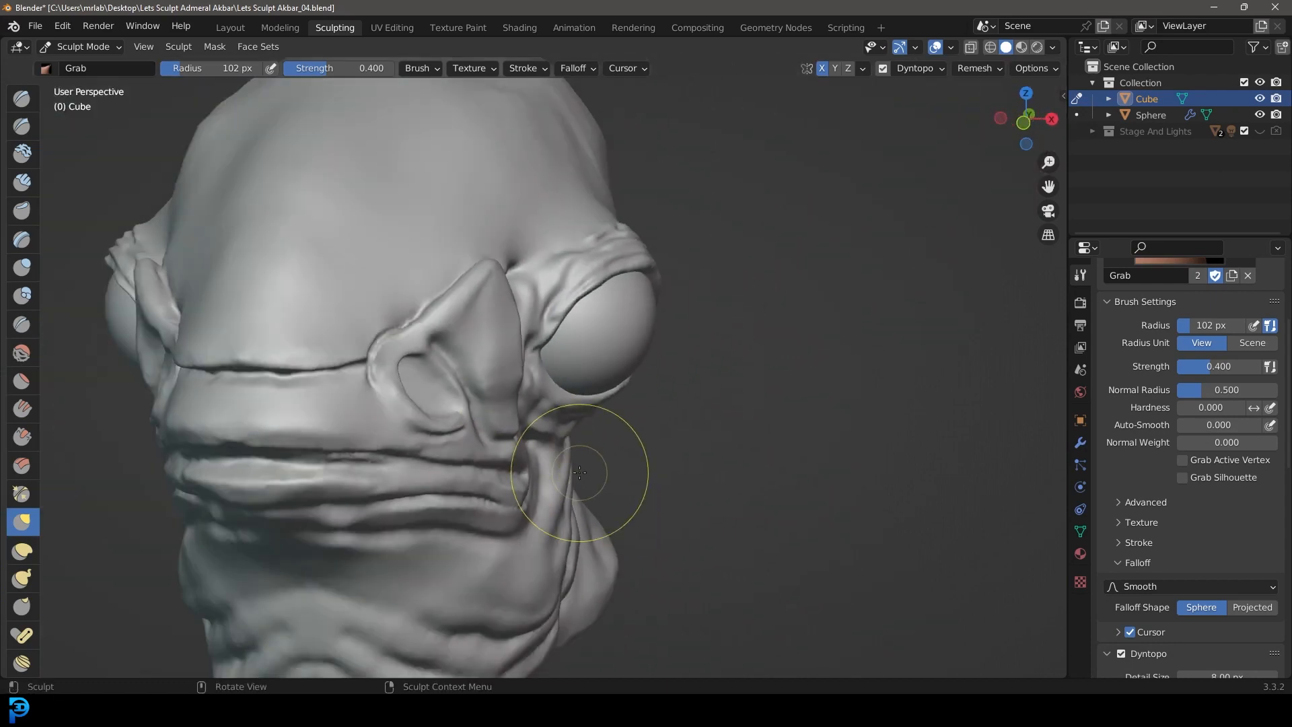
Step: Adjust the mouth folds from the front with the Grab brush at a 54 px radius
key(KP_1)
shift+middle_drag(459, 475, 625, 366)
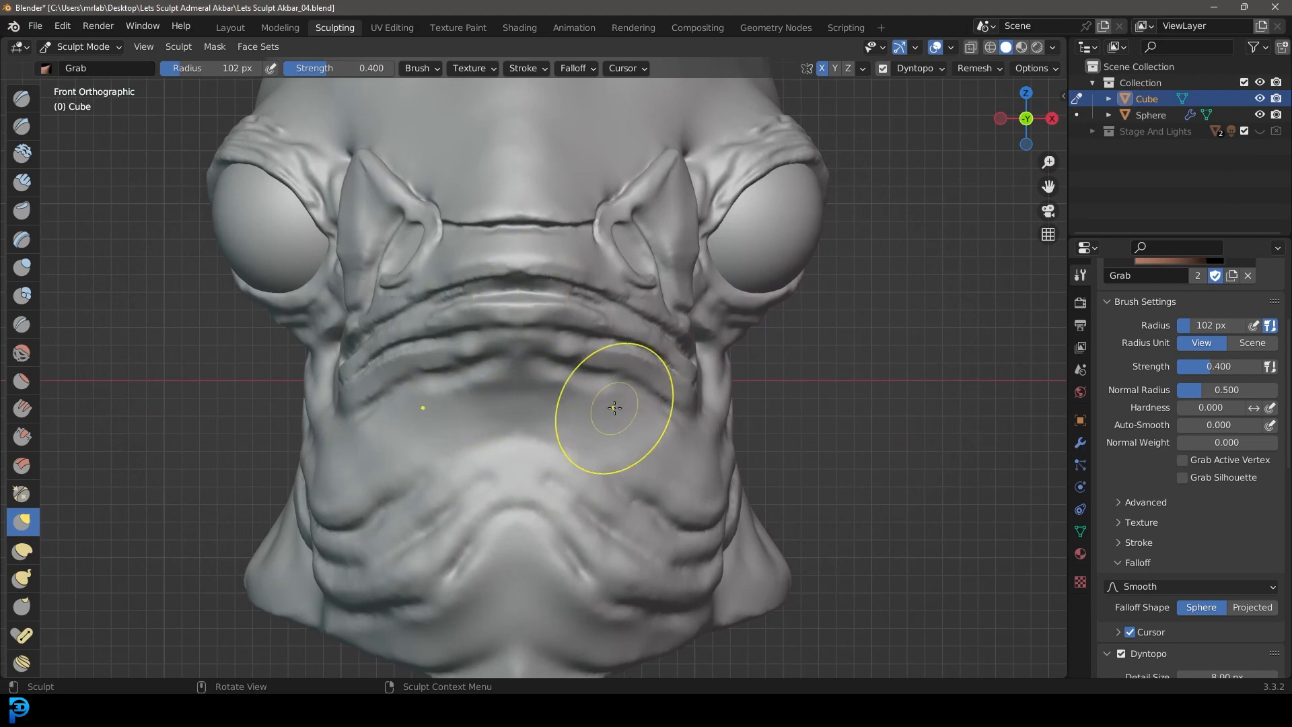
key(f)
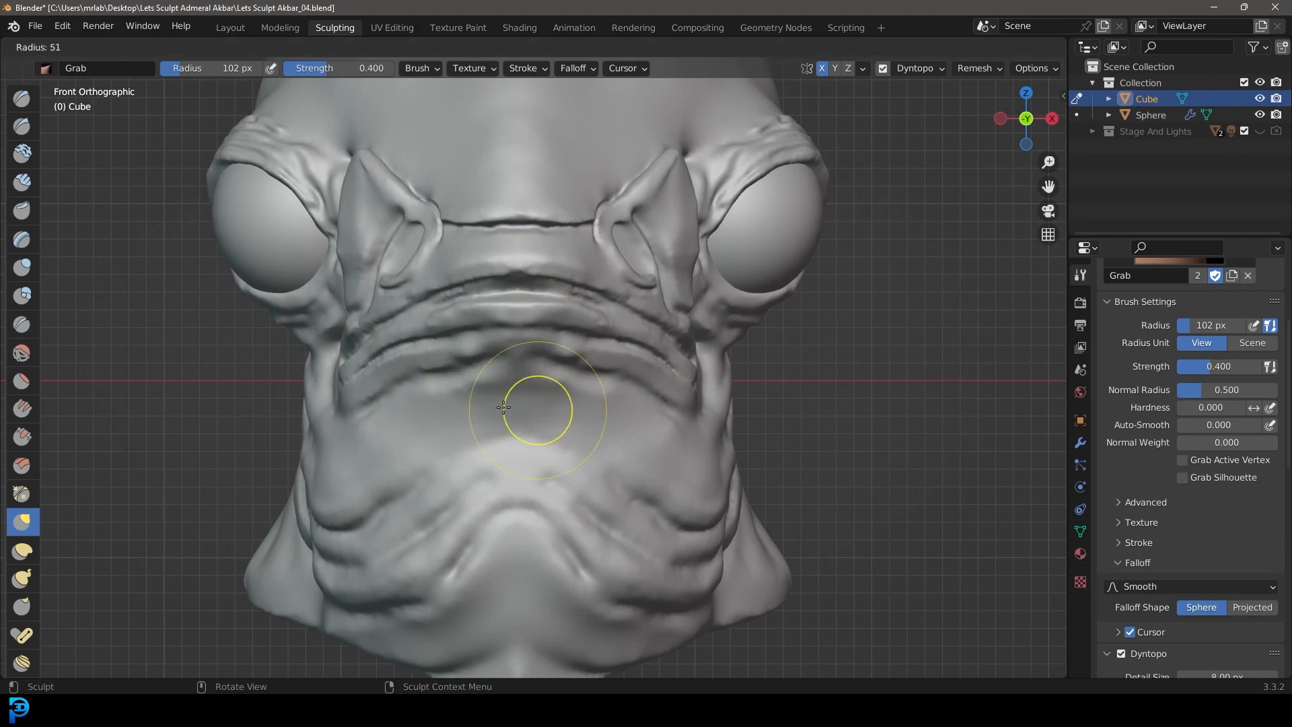
click(505, 408)
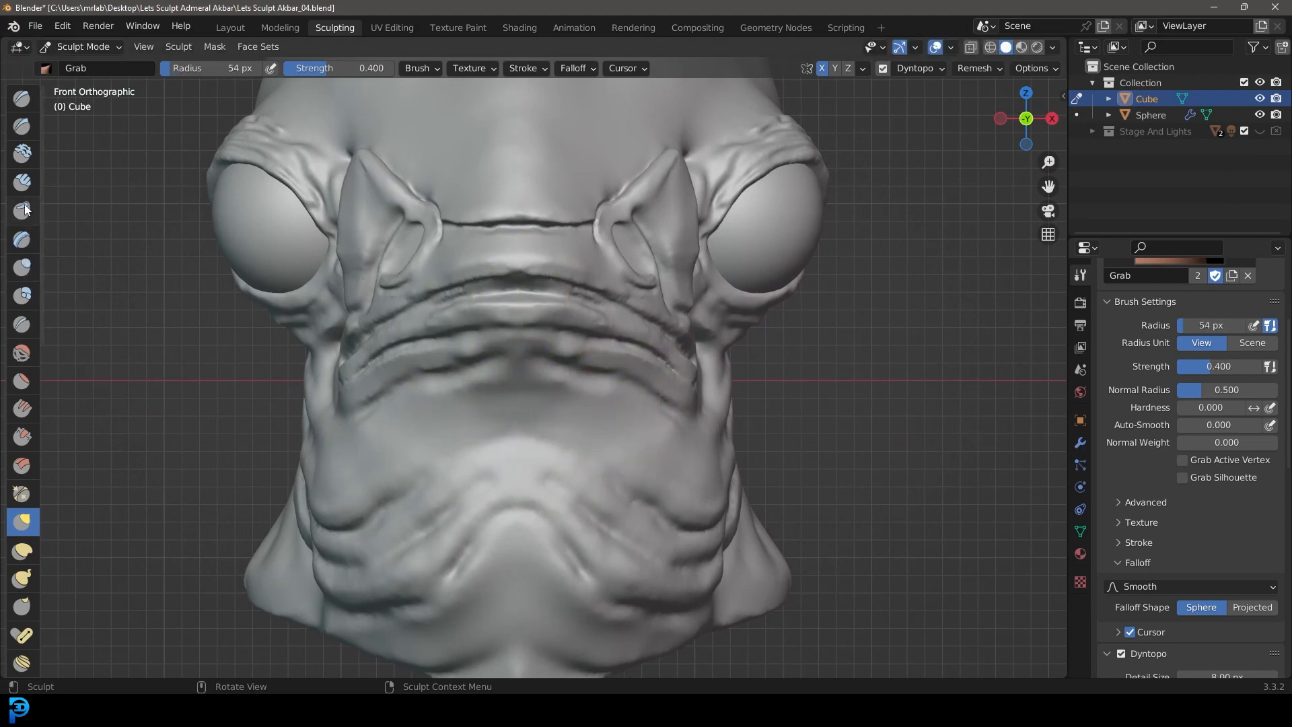
Step: Carve sharper creases between the mouth folds with the Crease brush at a 63 px radius
click(22, 325)
middle_drag(562, 473, 519, 438)
scroll(518, 438, up, 3)
drag(452, 380, 603, 398)
key(f)
click(587, 437)
scroll(538, 441, up, 3)
mouse_move(518, 484)
middle_down()
mouse_move(470, 457)
mouse_move(475, 428)
middle_up()
Step: Deepen the skin folds below the mouth and across the cheek with the Crease brush
scroll(502, 395, down, 3)
drag(502, 395, 584, 552)
drag(482, 320, 672, 464)
drag(558, 255, 684, 354)
middle_drag(683, 355, 498, 363)
scroll(497, 364, up, 2)
drag(434, 316, 640, 434)
middle_drag(640, 434, 646, 316)
scroll(646, 316, up, 2)
mouse_move(623, 293)
mouse_down()
mouse_move(704, 305)
mouse_move(757, 280)
mouse_up()
Step: Sharpen the wrinkles running from the chin down the throat with the Crease brush
scroll(672, 336, down, 6)
scroll(578, 431, up, 5)
mouse_move(579, 431)
middle_down()
mouse_move(501, 446)
mouse_move(539, 471)
middle_up()
scroll(565, 537, up, 3)
drag(565, 536, 491, 592)
scroll(524, 538, down, 8)
middle_drag(525, 471, 430, 376)
scroll(372, 317, up, 10)
drag(380, 155, 195, 495)
scroll(468, 456, down, 5)
middle_drag(468, 456, 480, 399)
scroll(546, 440, down, 5)
middle_drag(654, 430, 592, 418)
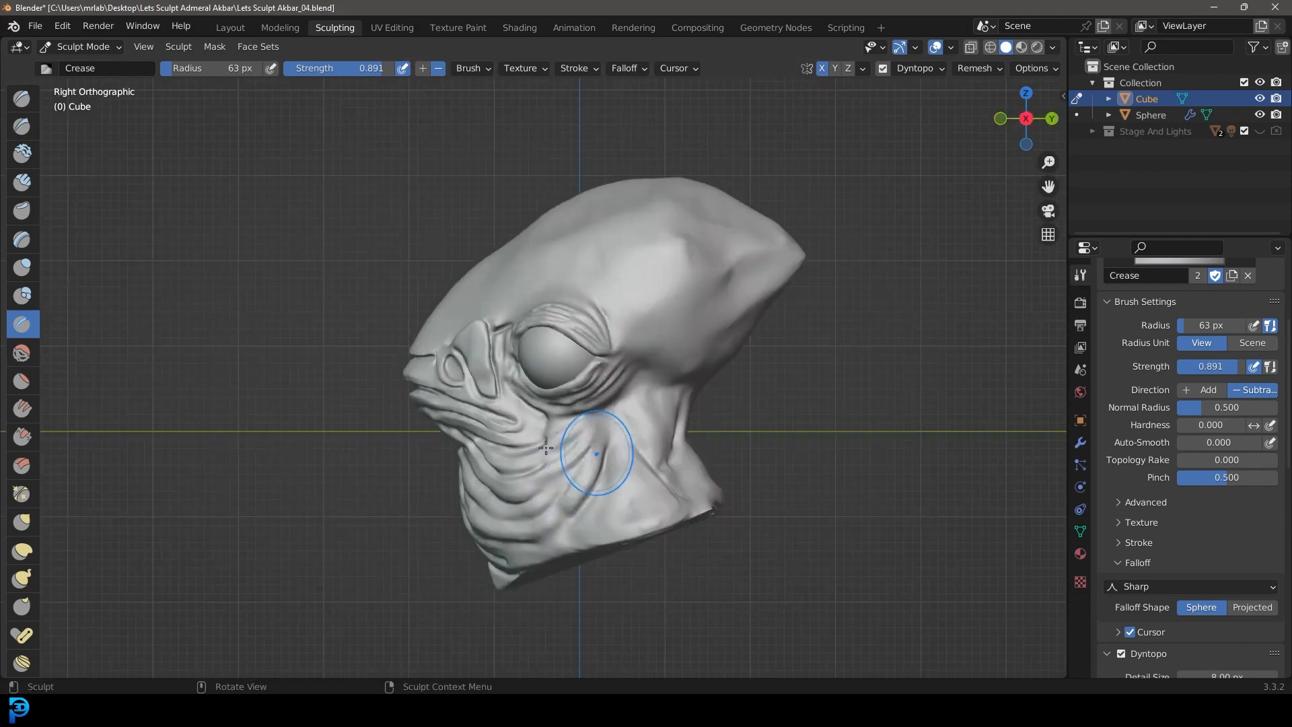
Step: Build up the seam between the forehead and snout toward the nostril flap with a small Clay Strips brush
scroll(592, 417, up, 4)
scroll(747, 384, down, 2)
middle_drag(746, 384, 895, 363)
scroll(341, 349, up, 5)
click(26, 182)
scroll(471, 444, up, 2)
key(f)
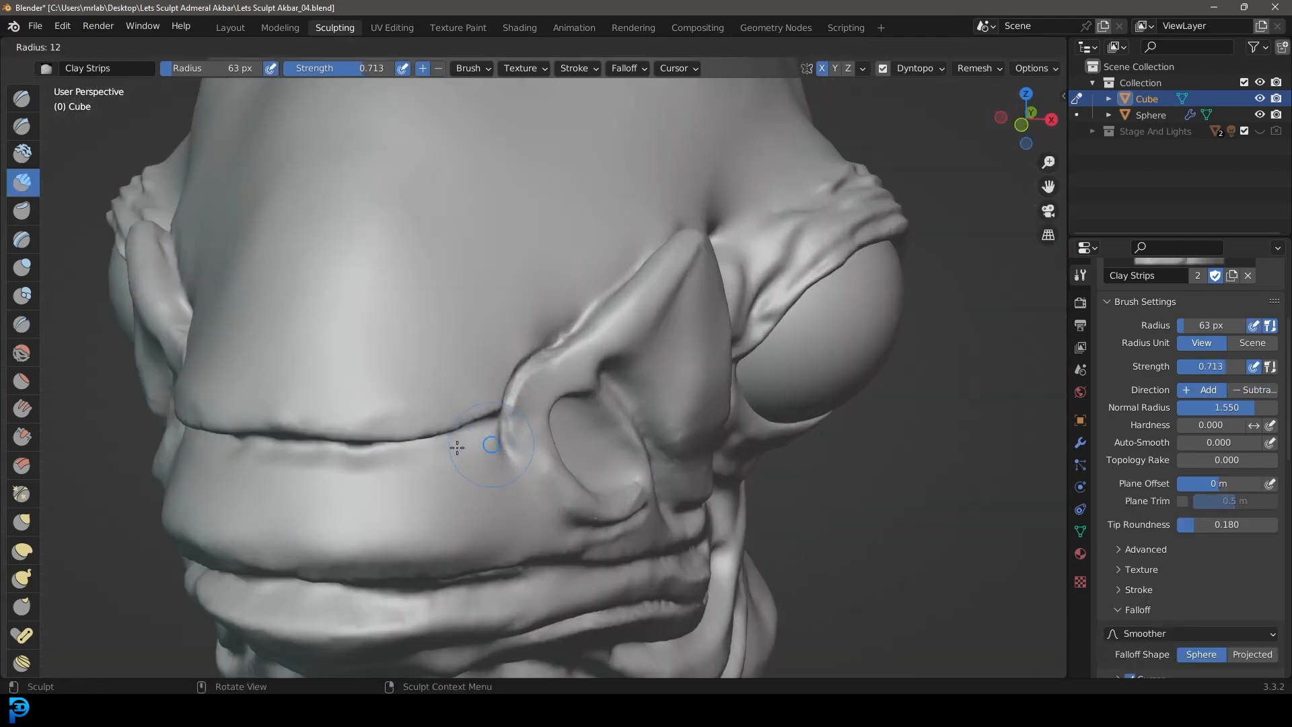
click(465, 446)
middle_drag(464, 445, 498, 437)
drag(412, 447, 636, 371)
middle_drag(636, 371, 511, 411)
drag(244, 462, 736, 213)
scroll(735, 213, down, 4)
Step: Add clay along the upper lip and mouth fold edges with the Clay Strips brush at a 40 px radius
key(f)
click(288, 413)
mouse_move(289, 413)
middle_down()
mouse_move(568, 397)
mouse_move(538, 336)
middle_up()
scroll(532, 436, up, 3)
middle_drag(554, 450, 518, 431)
key(f)
click(608, 438)
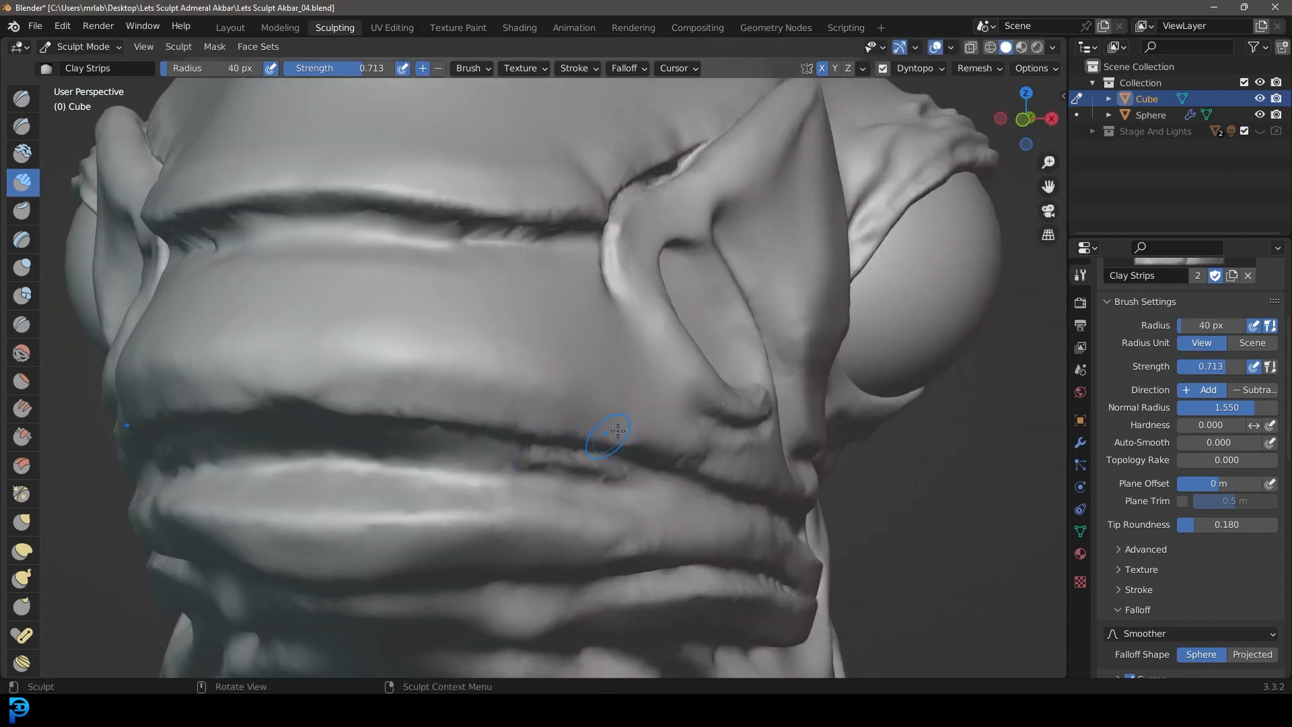
drag(592, 417, 202, 380)
scroll(1110, 518, down, 2)
scroll(471, 303, up, 3)
middle_drag(431, 296, 364, 271)
Step: Build up the upper part of the nostril flap from the right side with Clay Strips at a 75 px radius
scroll(406, 364, down, 5)
scroll(407, 363, down, 4)
middle_drag(525, 390, 538, 458)
scroll(525, 457, up, 4)
key(KP_3)
scroll(518, 492, down, 3)
scroll(518, 491, up, 2)
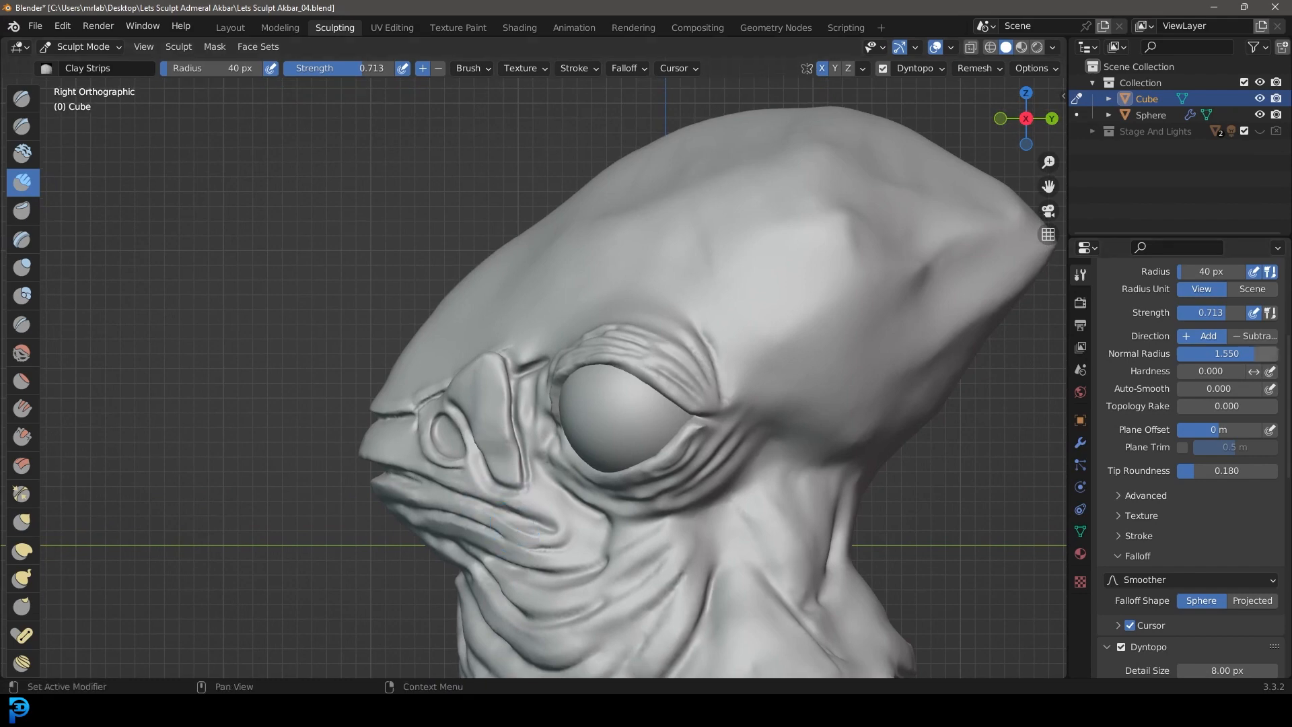
scroll(511, 417, up, 5)
middle_drag(538, 410, 498, 395)
key(KP_3)
scroll(441, 453, up, 5)
drag(565, 289, 464, 348)
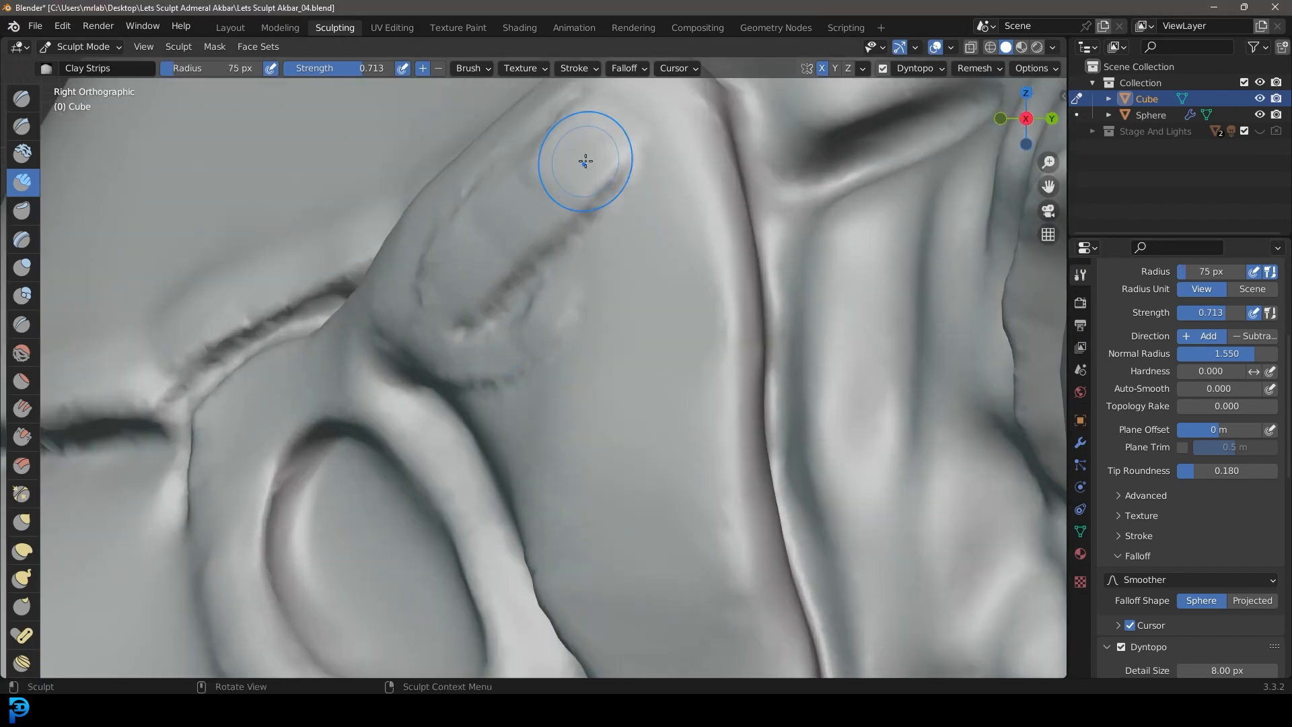
Step: Carve a slanted crease across the upper nostril flap with the Crease brush at a 35 px radius
click(22, 324)
key(f)
drag(518, 328, 529, 323)
scroll(529, 323, up, 2)
drag(509, 300, 635, 237)
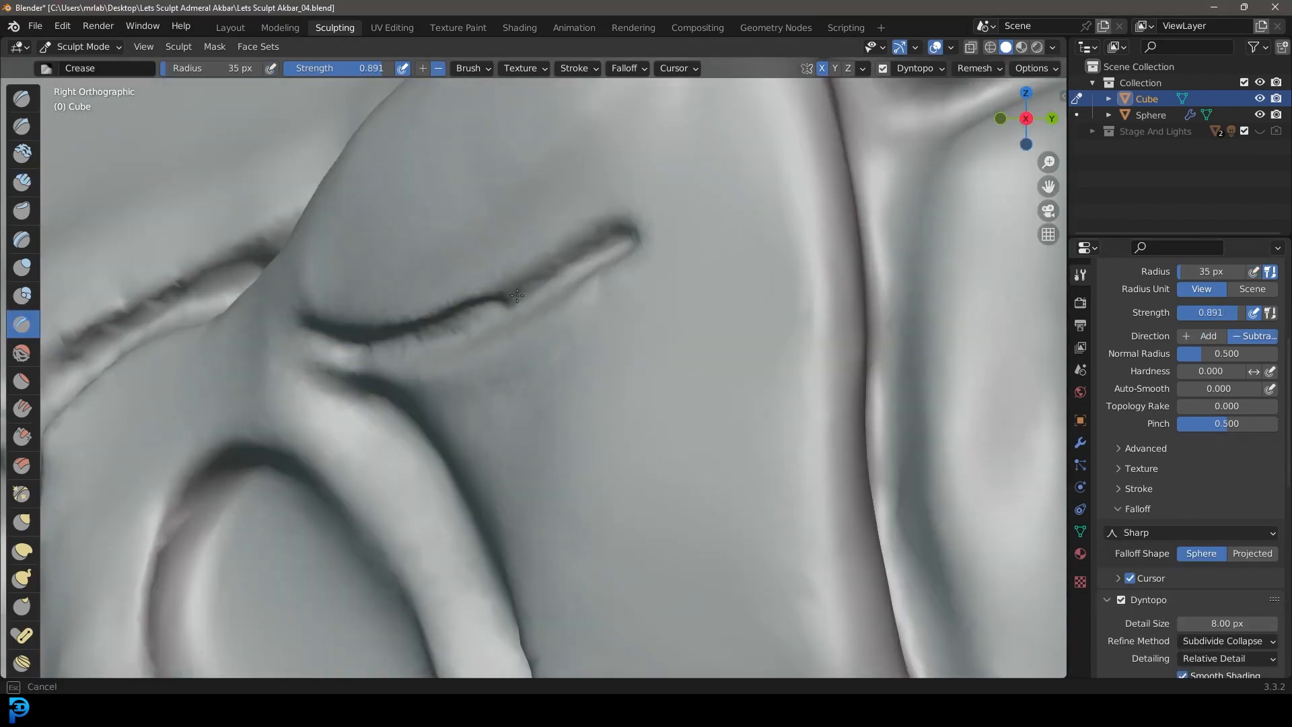
Step: Carve lengthwise creases down the lower nostril flap with the Crease brush at a 75 px radius
scroll(592, 376, down, 3)
shift+middle_drag(585, 486, 539, 326)
scroll(539, 325, up, 2)
drag(441, 194, 649, 544)
drag(508, 198, 696, 477)
drag(678, 429, 701, 473)
scroll(583, 458, down, 8)
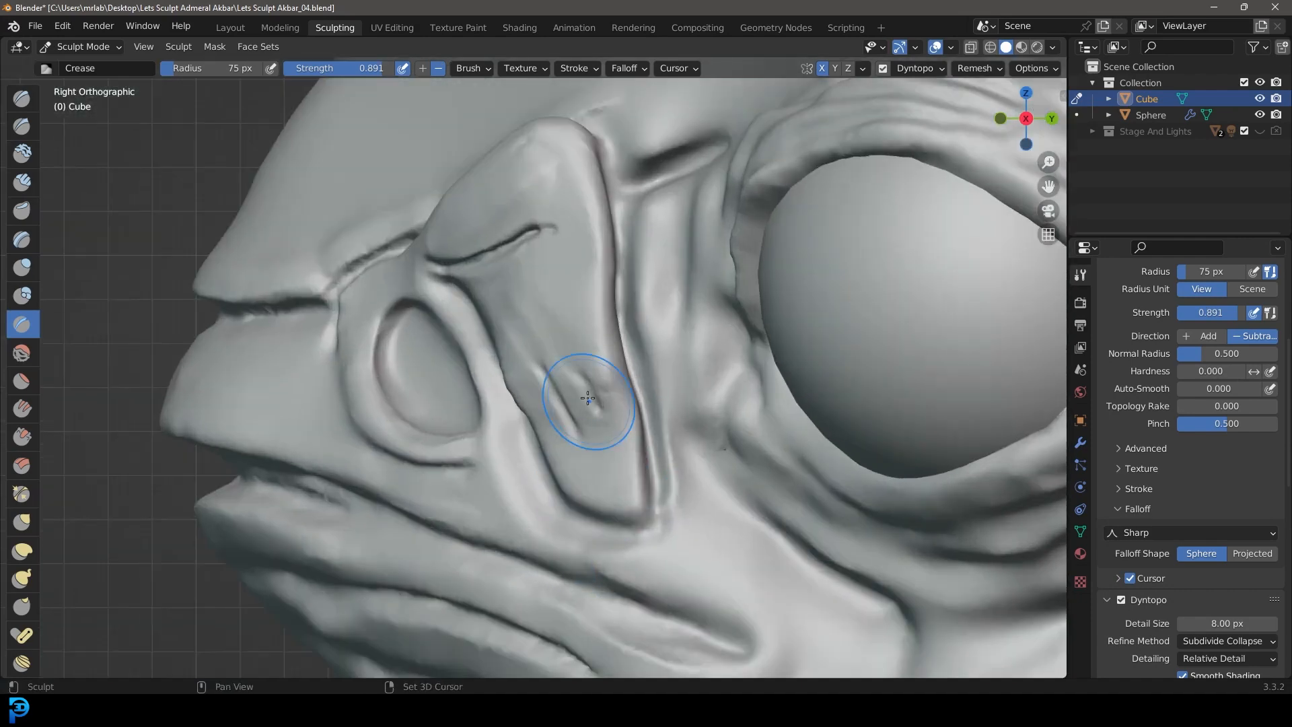
Step: Raise a ridge along the upper rear edge of the nostril flap with the Layer brush at a 34 px radius
click(22, 240)
scroll(488, 329, up, 6)
key(f)
click(460, 330)
mouse_move(539, 324)
middle_down()
mouse_move(490, 328)
mouse_move(527, 336)
middle_up()
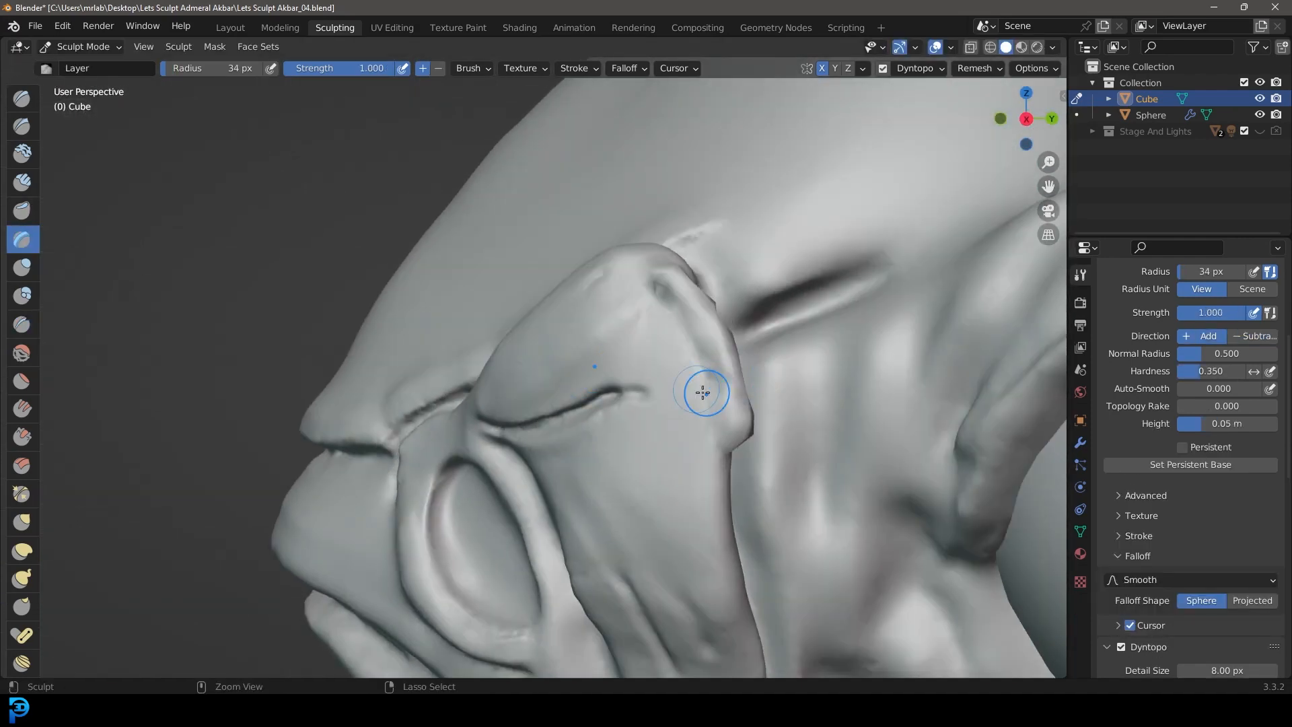
middle_drag(730, 372, 679, 367)
Step: Resize the Layer brush and add further raised folds on the nostril flap
key(f)
click(695, 366)
drag(608, 302, 636, 471)
mouse_move(609, 363)
middle_down()
mouse_move(673, 336)
mouse_move(556, 426)
mouse_move(640, 360)
mouse_move(565, 457)
middle_up()
scroll(712, 310, down, 4)
scroll(640, 360, down, 3)
Step: Sharpen the creases around the nostril flap from the front with a resized Crease brush
key(KP_1)
scroll(762, 395, up, 4)
click(22, 324)
scroll(346, 418, up, 5)
mouse_move(317, 394)
mouse_down()
mouse_move(821, 473)
mouse_move(874, 525)
mouse_up()
scroll(900, 629, up, 2)
key(f)
click(899, 628)
drag(882, 608, 643, 539)
middle_drag(644, 539, 760, 505)
Step: Carve a crease from the nostril flap along the brow above the eye and set the Crease radius to 76 px
scroll(874, 447, down, 4)
middle_drag(404, 465, 496, 470)
scroll(485, 469, up, 3)
middle_drag(297, 440, 753, 347)
scroll(444, 450, down, 4)
scroll(464, 396, up, 3)
key(f)
click(453, 386)
scroll(452, 386, down, 4)
scroll(765, 346, down, 5)
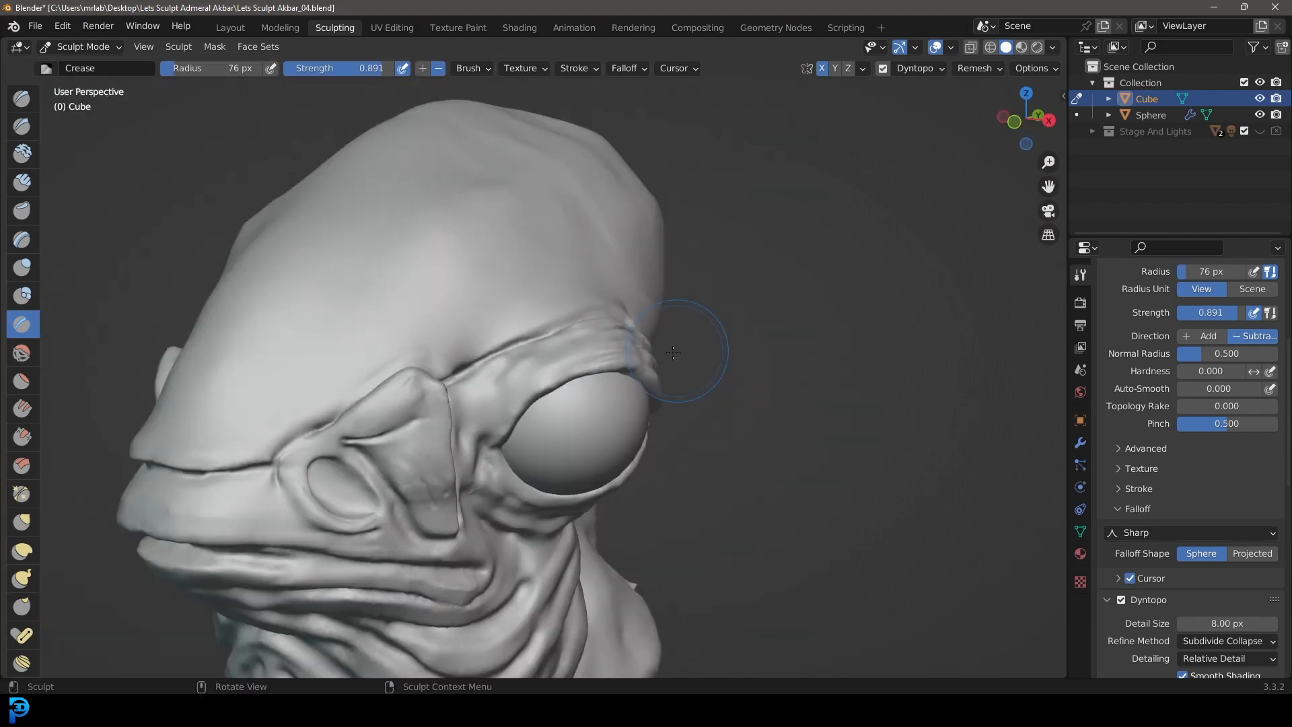
Step: Review the whole head from the front and side and adjust its form with the Grab brush
key(KP_1)
middle_drag(483, 421, 433, 471)
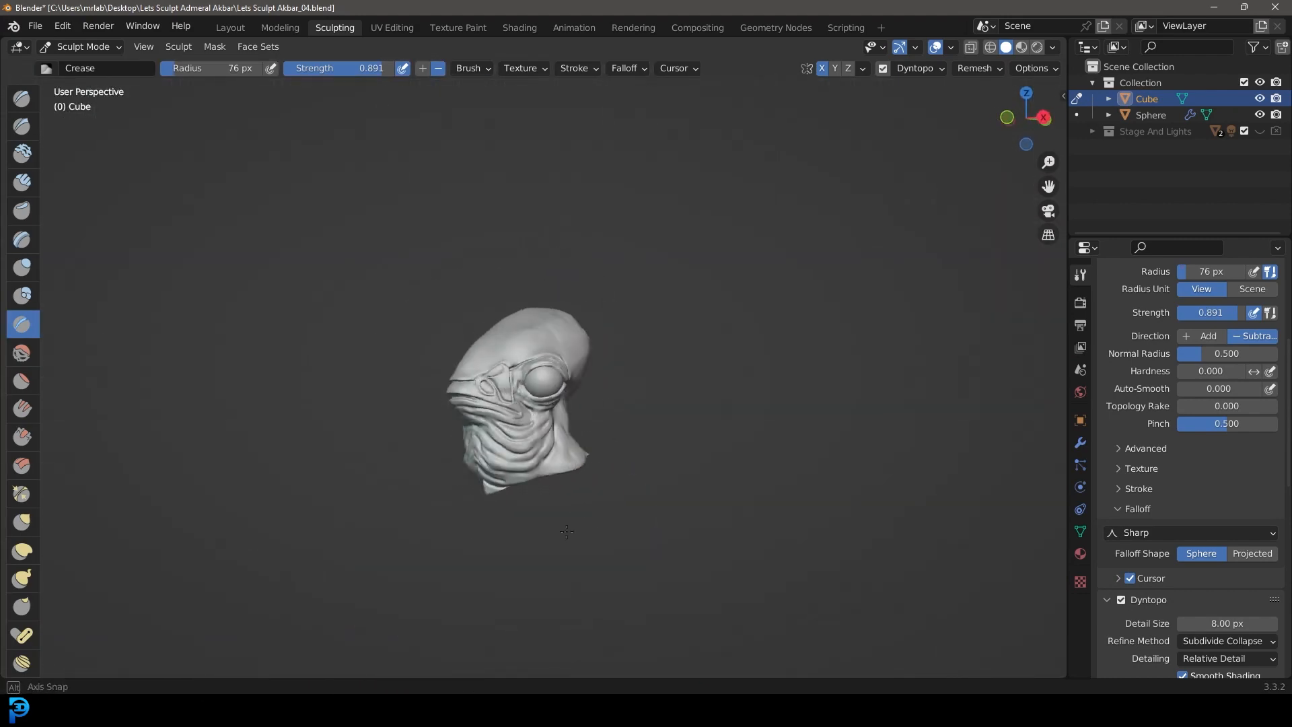
middle_drag(544, 535, 584, 585)
scroll(559, 447, up, 7)
key(g)
mouse_move(531, 433)
middle_down()
mouse_move(504, 412)
mouse_move(548, 432)
mouse_move(620, 412)
middle_up()
scroll(620, 413, down, 5)
Step: Build up clay along the brow crease above the eye with the Clay Strips brush at a 39 px radius
key(c)
key(f)
click(390, 345)
scroll(553, 404, up, 8)
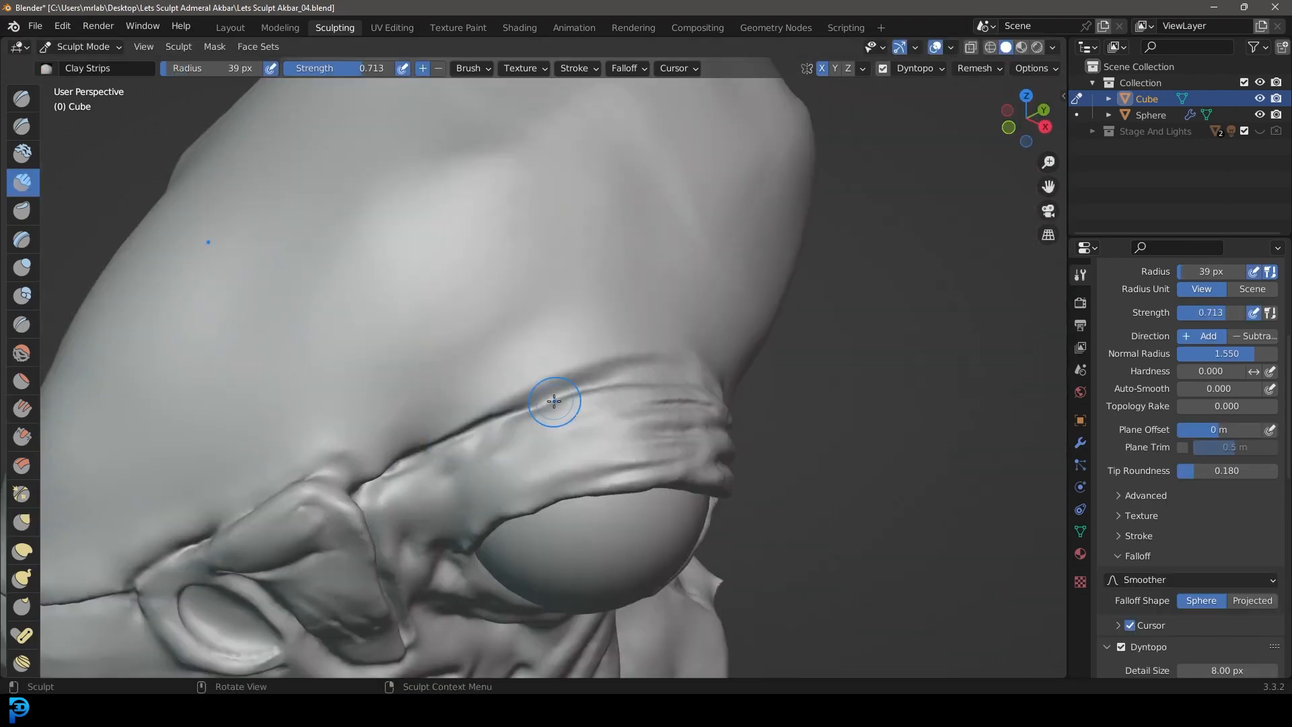
drag(746, 296, 372, 426)
scroll(634, 340, down, 3)
middle_drag(700, 357, 635, 341)
scroll(635, 340, down, 7)
middle_drag(471, 329, 620, 322)
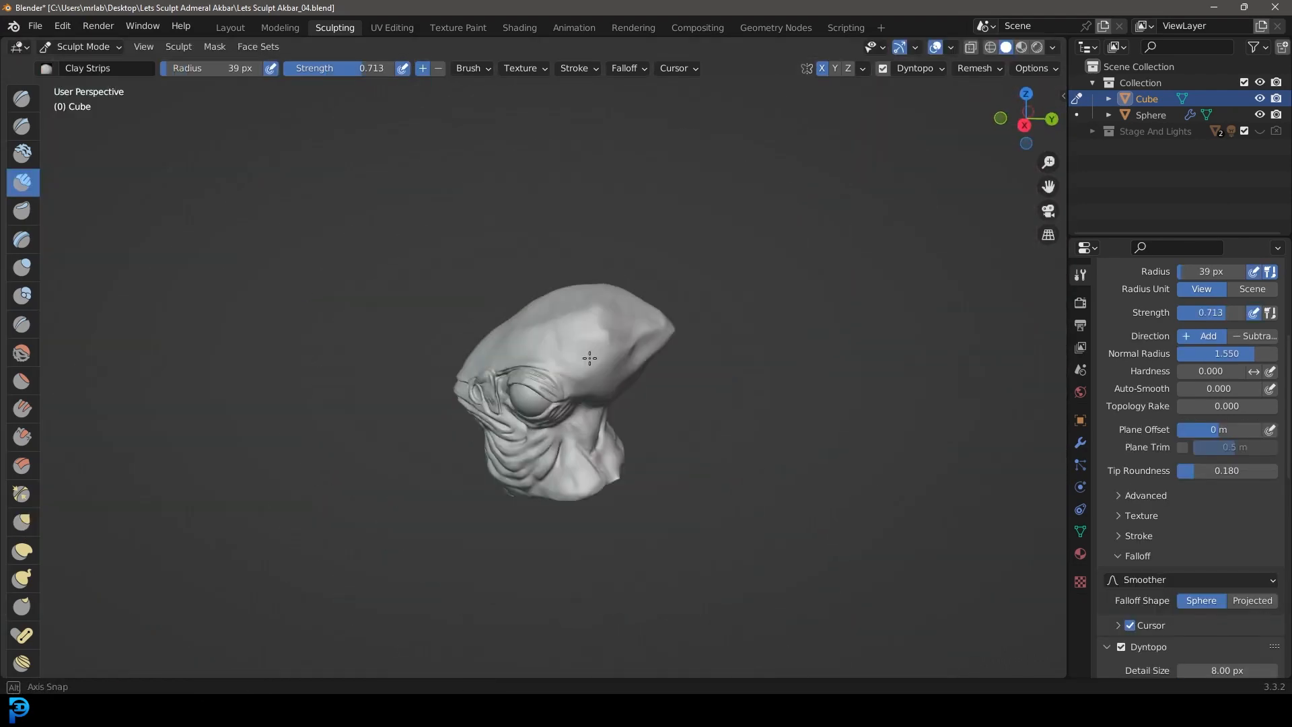
mouse_move(643, 448)
middle_down()
mouse_move(577, 484)
mouse_move(605, 471)
middle_up()
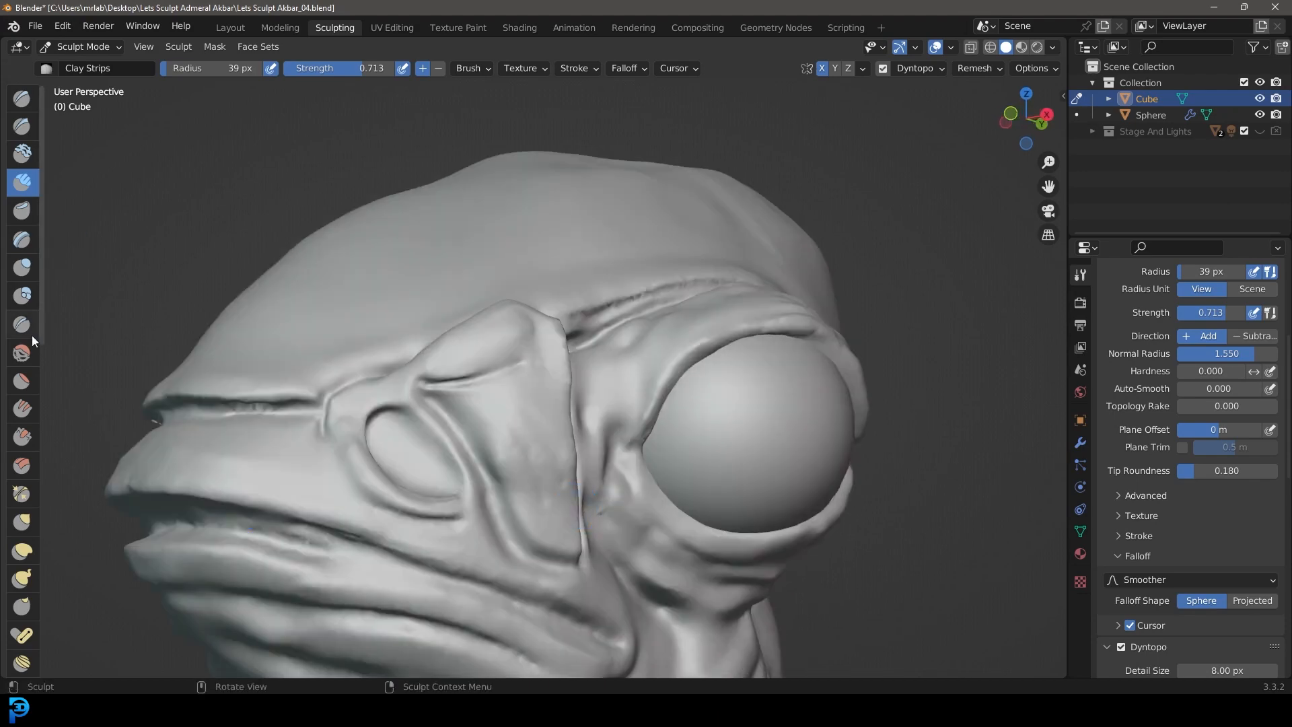
Step: Deepen the crease along the lower front edge of the nostril flap with the Crease brush at a 39 px radius
scroll(624, 463, up, 6)
key(shift+c)
drag(545, 378, 474, 209)
scroll(545, 364, down, 4)
middle_drag(545, 363, 646, 357)
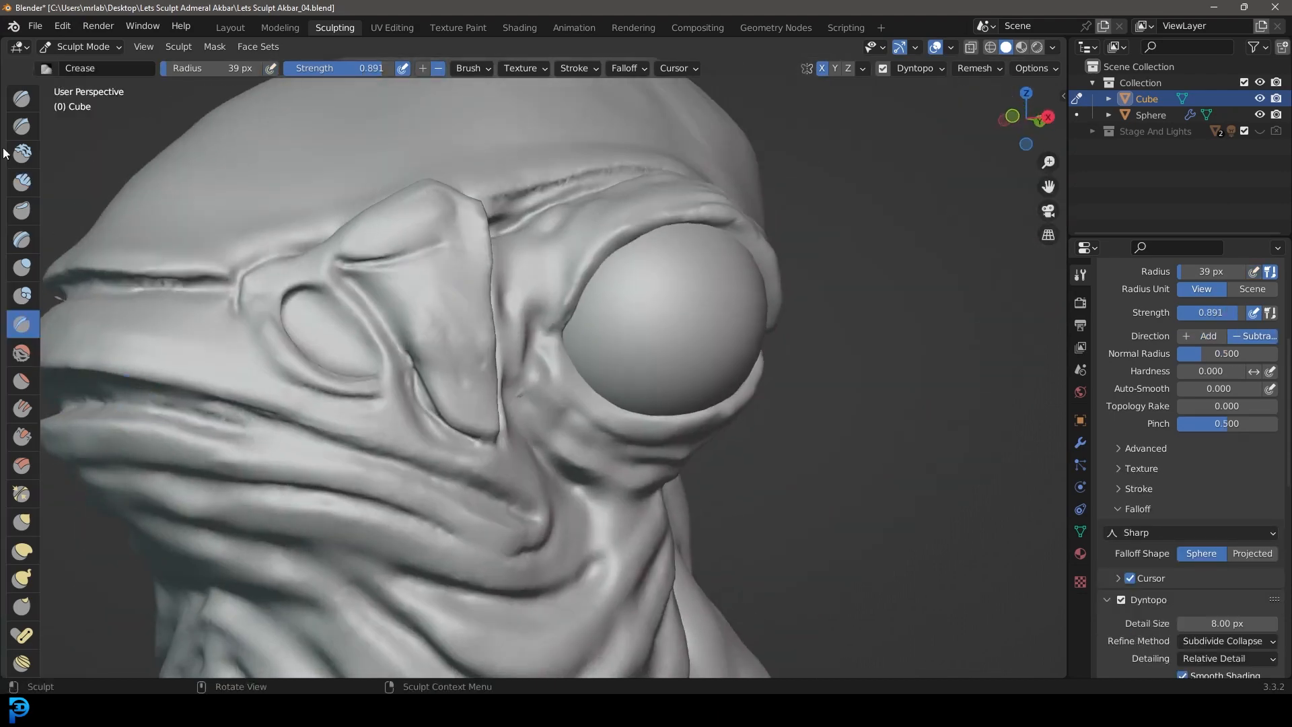
Step: Reshape the lower end of the nostril flap from the right side with the Grab brush at a 115 px radius
key(g)
key(KP_3)
key(f)
click(596, 340)
scroll(403, 377, up, 5)
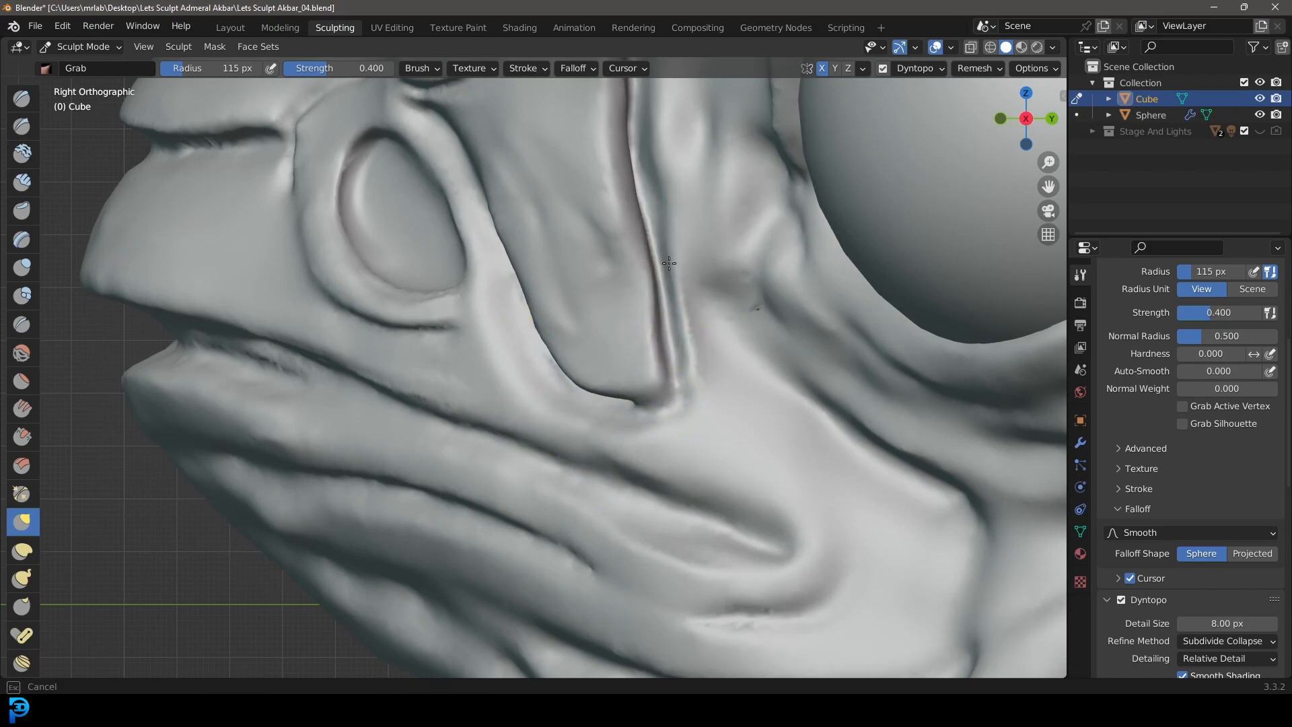
shift+middle_drag(669, 263, 747, 376)
scroll(643, 337, down, 1)
scroll(258, 490, up, 2)
Step: Pull pointed skin tabs out of the nostril's lower rim with the Snake Hook brush at a 115 px radius
click(22, 578)
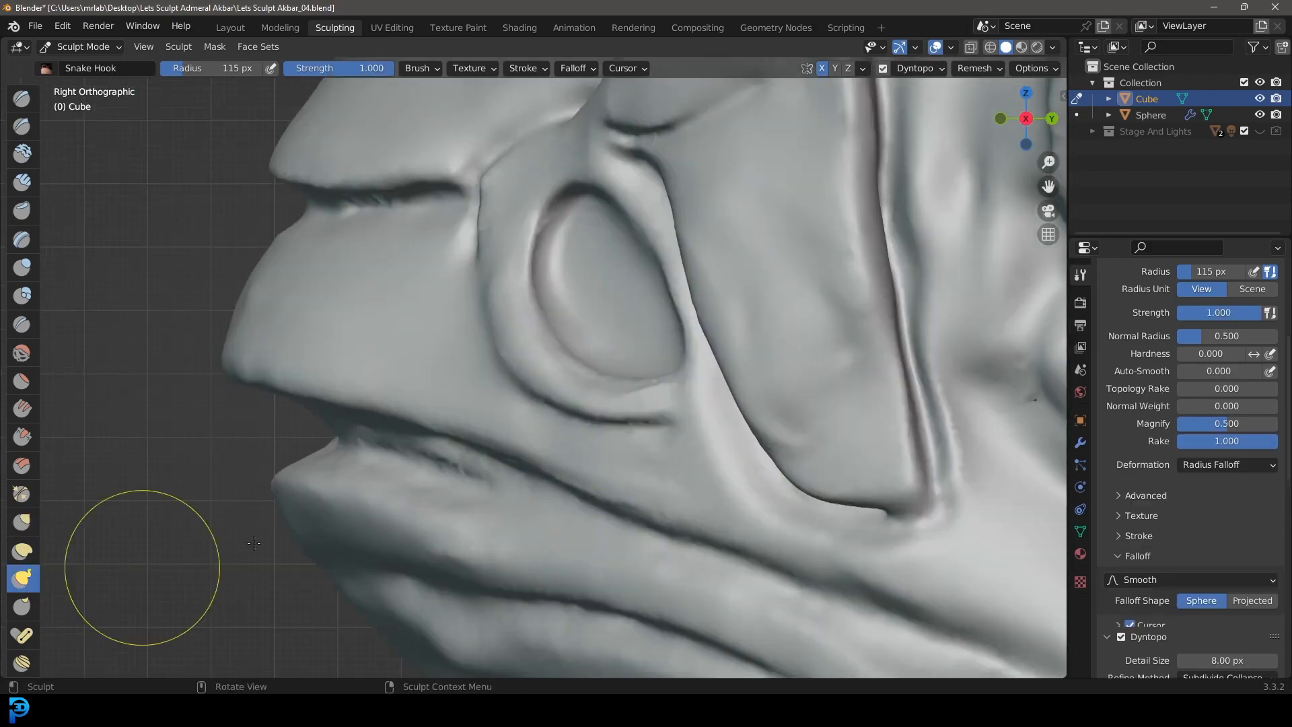
middle_drag(431, 497, 511, 323)
drag(531, 336, 570, 394)
middle_drag(569, 394, 646, 377)
drag(727, 356, 743, 430)
drag(808, 303, 837, 384)
mouse_move(606, 222)
middle_down()
mouse_move(487, 273)
mouse_move(519, 282)
middle_up()
Step: Thicken the front and lower rim of the nostril with the Inflate/Deflate brush
click(22, 267)
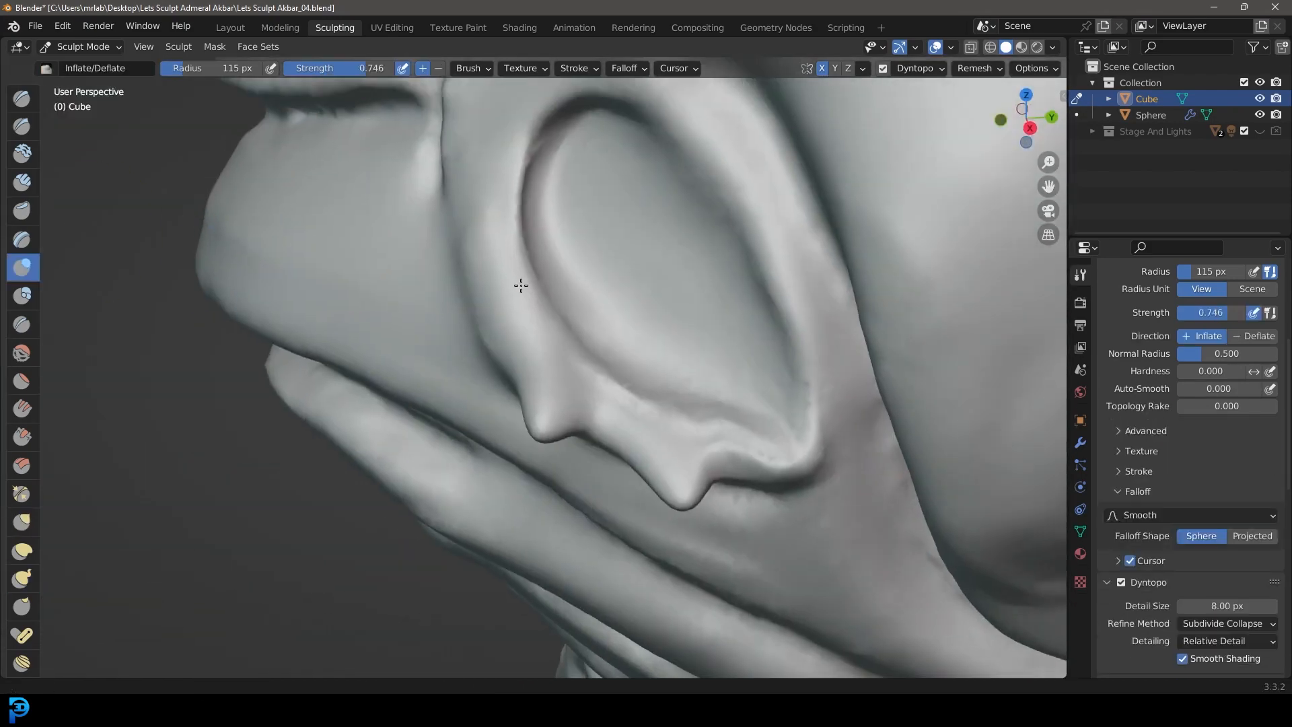
scroll(531, 269, up, 4)
drag(538, 135, 539, 260)
middle_drag(539, 260, 572, 269)
drag(558, 296, 637, 430)
middle_drag(637, 430, 908, 404)
Step: Deepen the crease along the outer front edge of the nostril rim with the Crease brush
click(22, 324)
key(f)
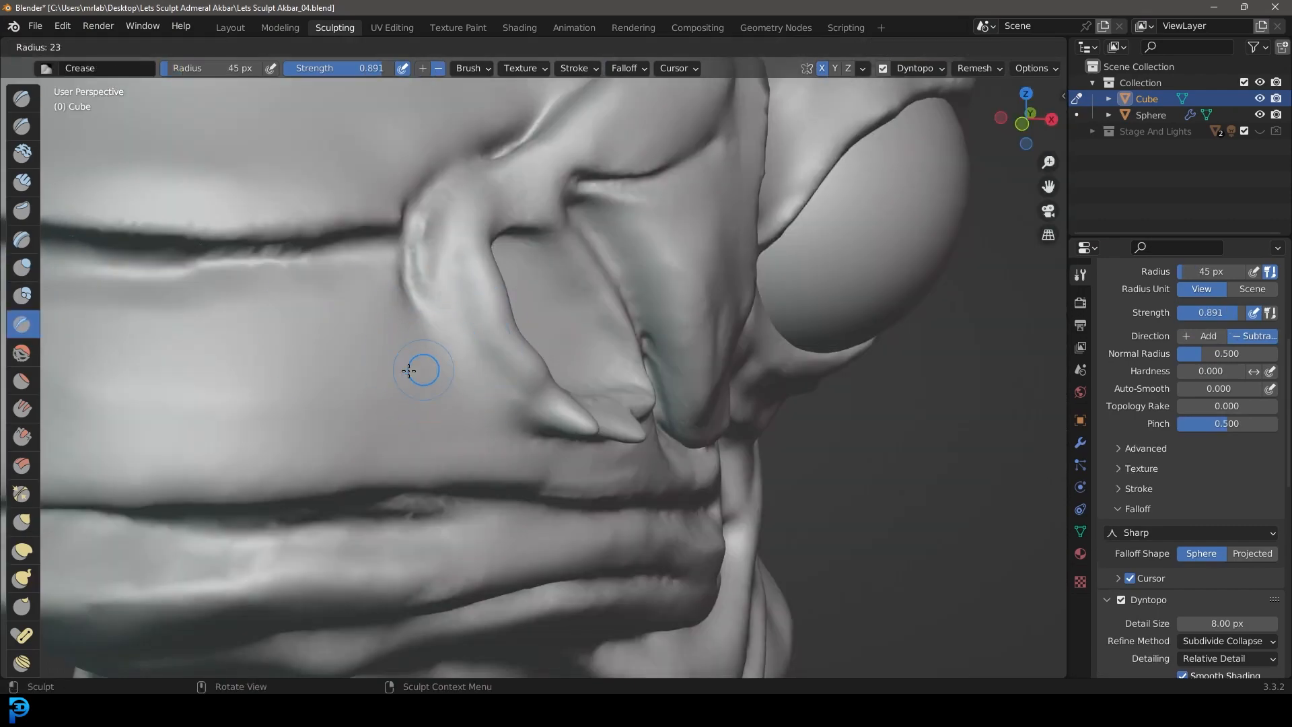
click(418, 369)
mouse_move(418, 369)
middle_down()
mouse_move(514, 447)
mouse_move(441, 395)
middle_up()
scroll(513, 446, up, 2)
drag(222, 135, 487, 518)
middle_drag(422, 401, 457, 430)
drag(338, 135, 363, 194)
mouse_move(363, 404)
middle_down()
mouse_move(444, 507)
mouse_move(464, 388)
middle_up()
Step: Set the Crease brush radius to 48 px and review the whole head from the side and front
scroll(444, 507, down, 4)
scroll(444, 507, up, 2)
key(f)
click(441, 511)
scroll(464, 388, down, 5)
key(KP_3)
scroll(591, 441, down, 3)
middle_drag(715, 452, 801, 396)
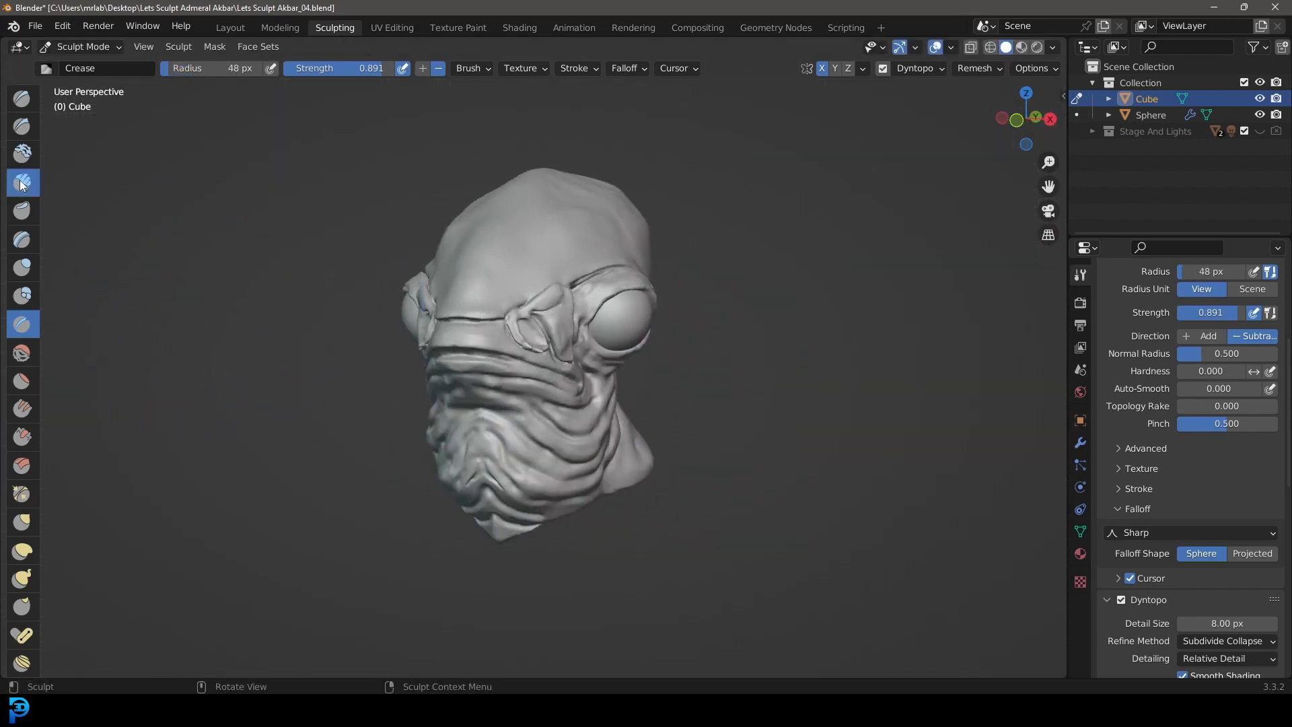
Step: Build up the upper eyelid rim with the Clay Strips brush at a 28 px radius and set the Dyntopo detail size to 4 px
click(22, 182)
scroll(562, 404, up, 8)
scroll(1224, 509, down, 4)
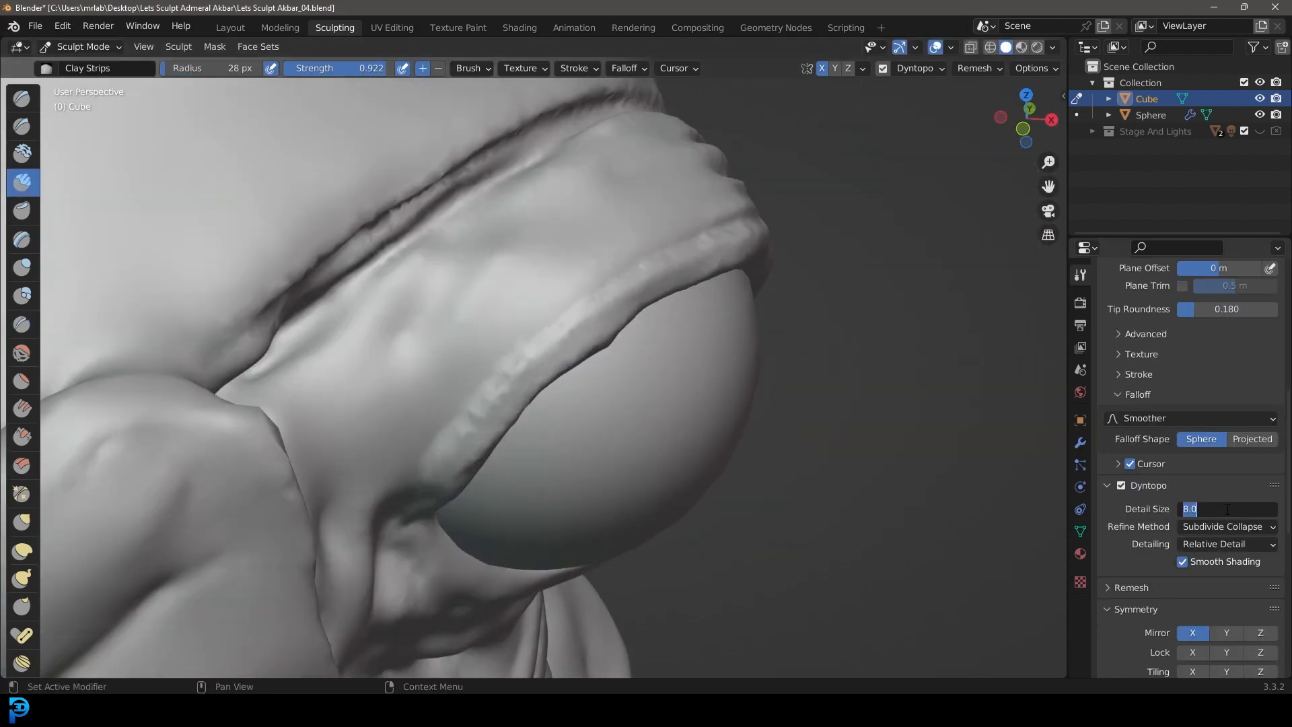
click(1226, 509)
text(4)
key(Return)
Step: Layer parallel wrinkle folds over the upper eyelid and down its inner corner with the Clay Strips brush at a 28 px radius
middle_drag(605, 377, 585, 397)
drag(409, 470, 767, 265)
middle_drag(673, 350, 645, 377)
drag(746, 242, 327, 538)
middle_drag(804, 147, 435, 537)
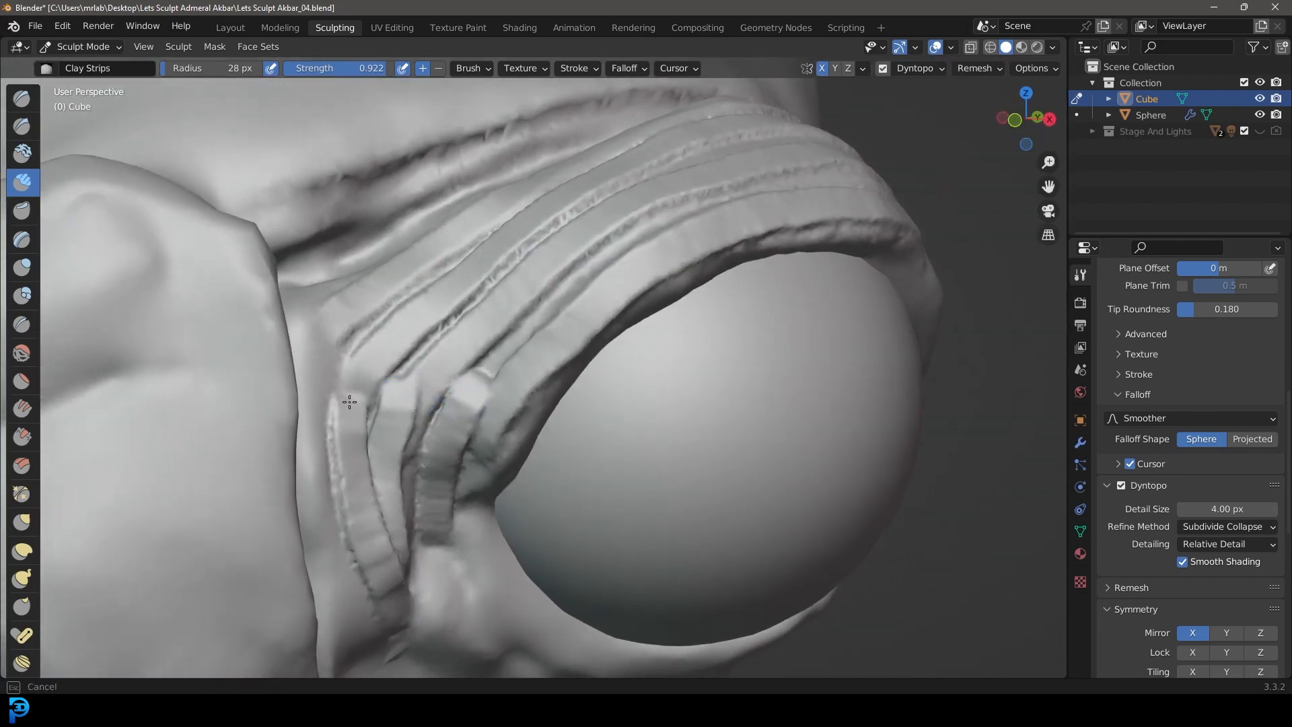
drag(346, 436, 352, 380)
Step: Reshape the folds at the inner corner and top of the eyelid with the Grab brush at a 121 px radius
scroll(426, 406, down, 4)
key(KP_3)
key(g)
scroll(404, 372, up, 1)
middle_drag(567, 211, 417, 408)
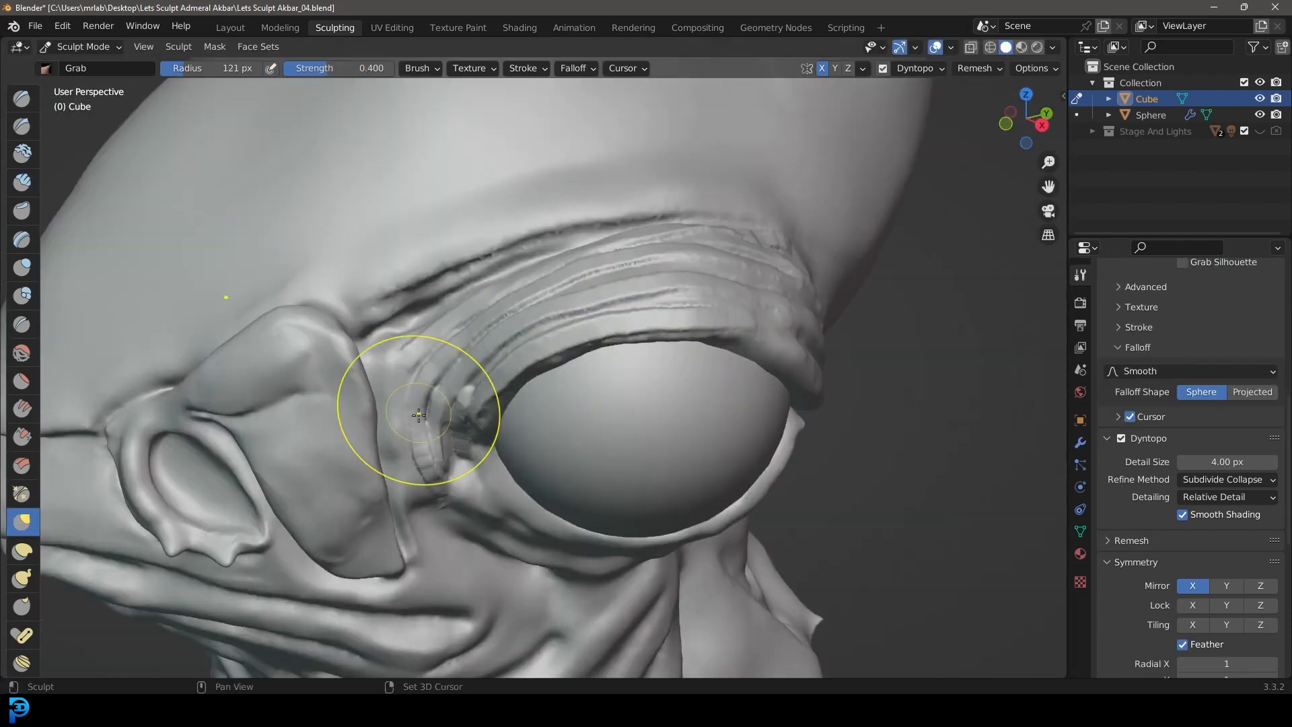
middle_drag(640, 220, 784, 268)
scroll(787, 271, down, 5)
Step: Refine the silhouette of the upper eyelid folds from the front with the Grab brush
key(KP_1)
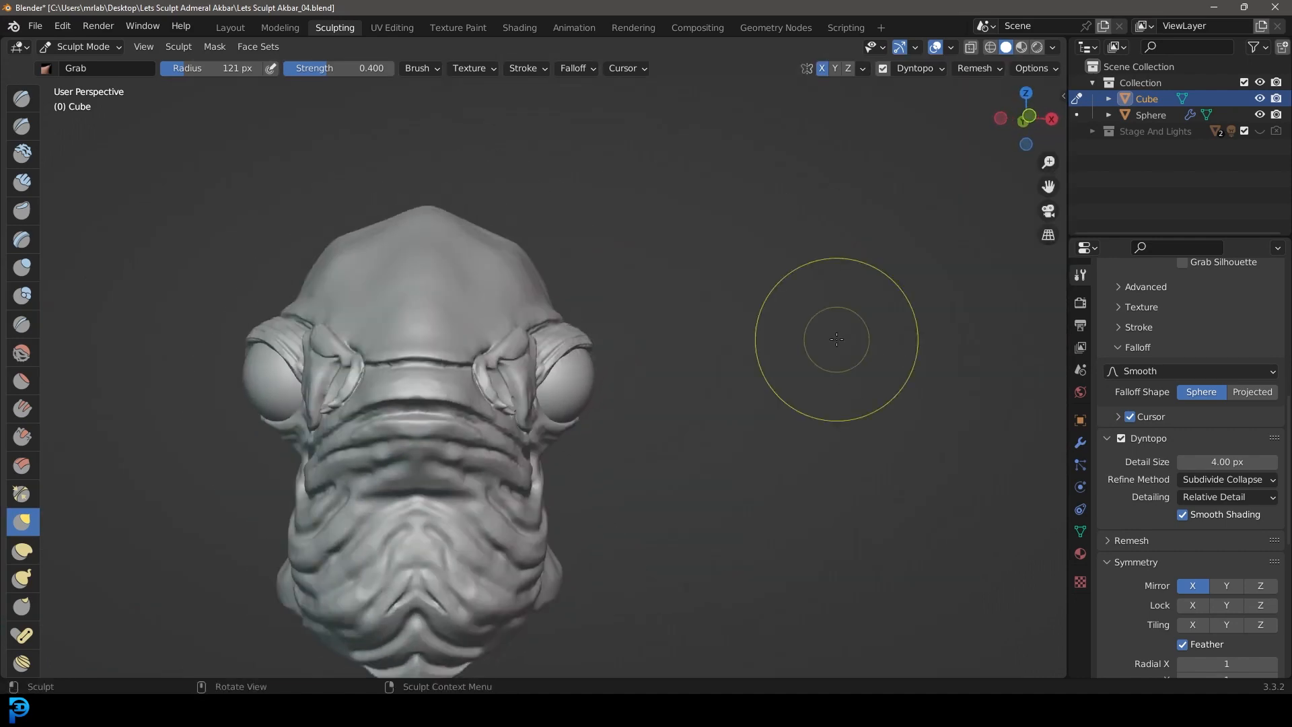
scroll(607, 364, up, 4)
middle_drag(607, 364, 494, 349)
drag(744, 383, 748, 387)
mouse_move(673, 377)
middle_down()
mouse_move(629, 432)
mouse_move(866, 386)
mouse_move(572, 417)
mouse_move(516, 369)
middle_up()
scroll(629, 433, down, 5)
Step: Build wrinkle folds around the lower eyelid with the Clay Strips brush
scroll(505, 424, up, 5)
key(f)
click(22, 183)
scroll(531, 397, up, 3)
drag(516, 369, 713, 336)
middle_drag(714, 336, 632, 350)
drag(505, 397, 805, 335)
mouse_move(774, 418)
middle_down()
mouse_move(747, 444)
mouse_move(673, 430)
mouse_move(511, 438)
middle_up()
Step: Extend the eyelid wrinkles below the eye with a resized Clay Strips brush
scroll(673, 431, down, 4)
key(f)
click(476, 438)
key(KP_1)
middle_drag(657, 440, 673, 397)
Step: Reshape the lower eyelid folds with a resized Grab brush
click(22, 521)
scroll(572, 403, up, 4)
middle_drag(773, 404, 625, 418)
key(f)
click(559, 474)
scroll(560, 473, down, 5)
middle_drag(560, 474, 707, 464)
Step: Adjust the shape of the skin around the eye with the Grab brush
scroll(787, 475, down, 5)
scroll(588, 431, up, 8)
middle_drag(605, 363, 660, 349)
scroll(606, 303, up, 2)
scroll(631, 286, down, 8)
key(KP_1)
scroll(404, 268, up, 8)
scroll(403, 269, down, 8)
Step: Adjust the head and eye surround from the front and right side with the Grab brush at a 164 px radius
middle_drag(404, 268, 329, 289)
scroll(364, 404, up, 6)
shift+middle_drag(377, 417, 369, 522)
scroll(370, 522, down, 5)
middle_drag(633, 484, 538, 477)
key(KP_3)
scroll(567, 296, up, 8)
scroll(632, 404, down, 2)
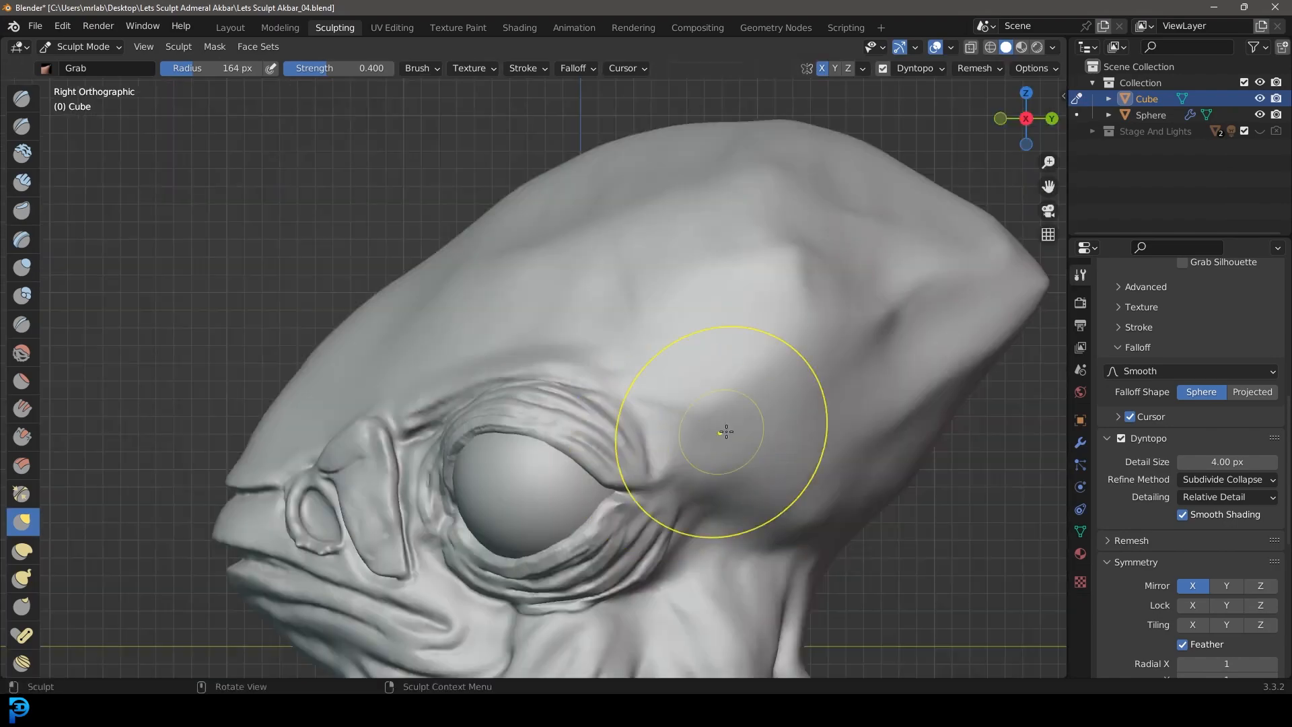
Step: Examine the eyelid folds, nostrils, mouth and throat from the front, the right side and below
shift+middle_drag(638, 556, 608, 446)
scroll(582, 485, up, 3)
middle_drag(444, 375, 502, 346)
scroll(502, 346, up, 3)
scroll(538, 397, down, 7)
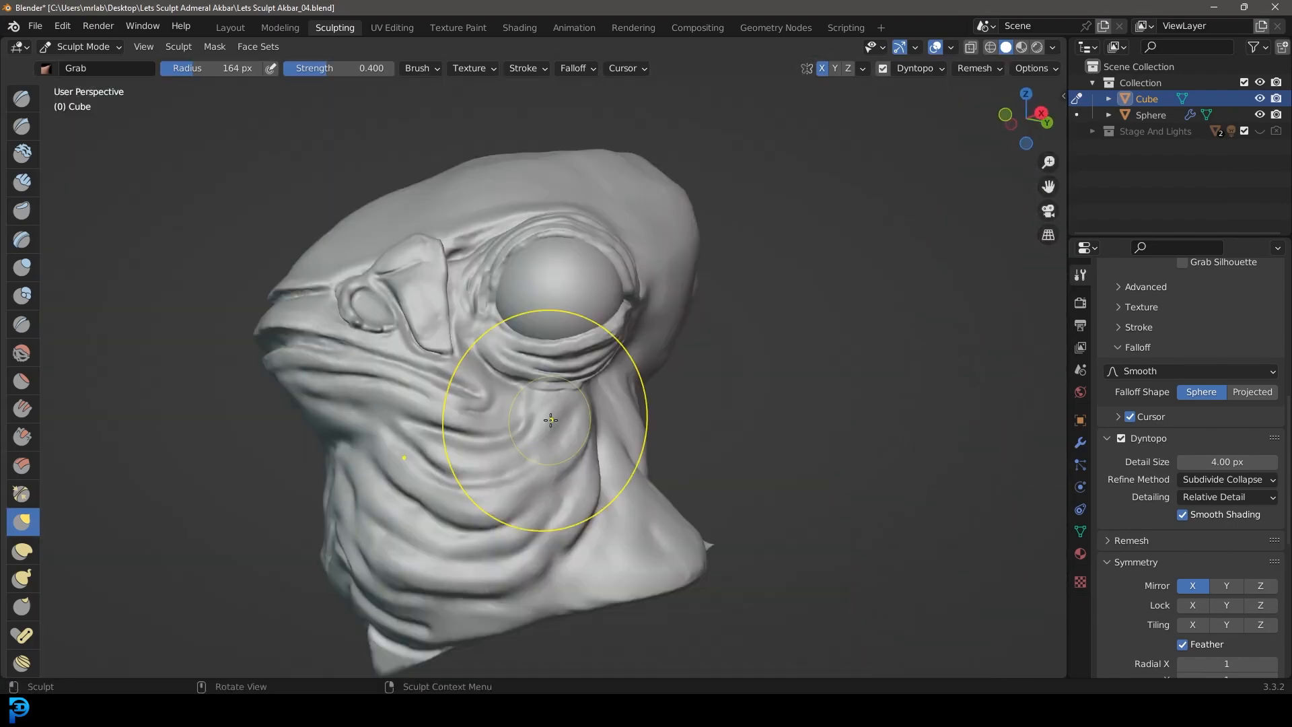
key(KP_1)
key(KP_3)
scroll(672, 496, down, 5)
middle_drag(673, 496, 705, 460)
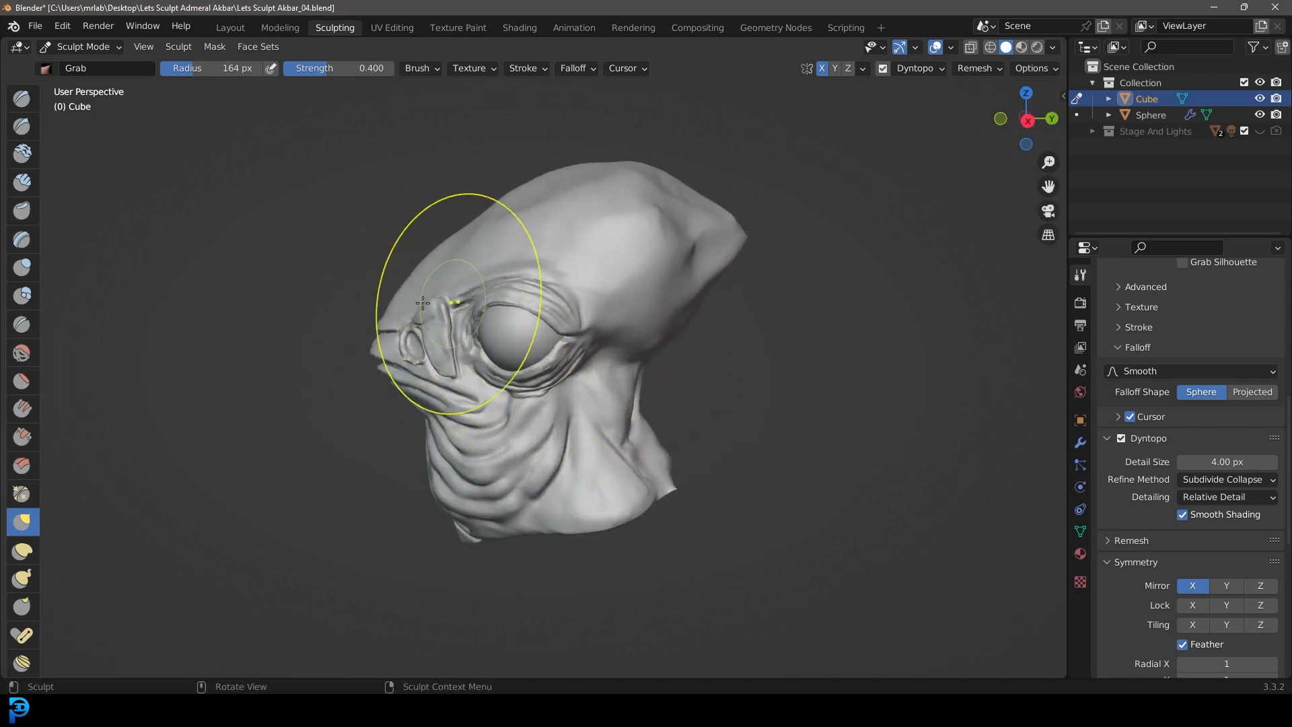
middle_drag(605, 430, 725, 415)
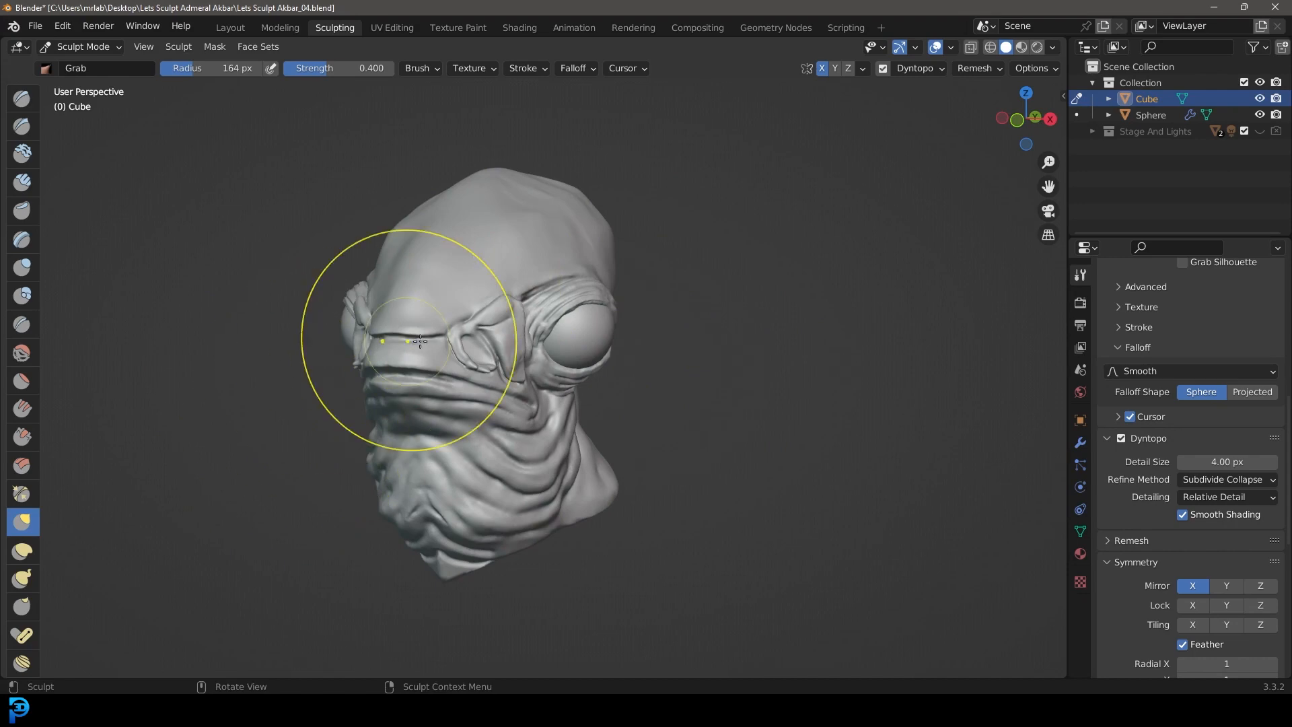
middle_drag(430, 358, 477, 444)
scroll(477, 445, up, 3)
middle_drag(741, 222, 362, 380)
drag(362, 380, 351, 241)
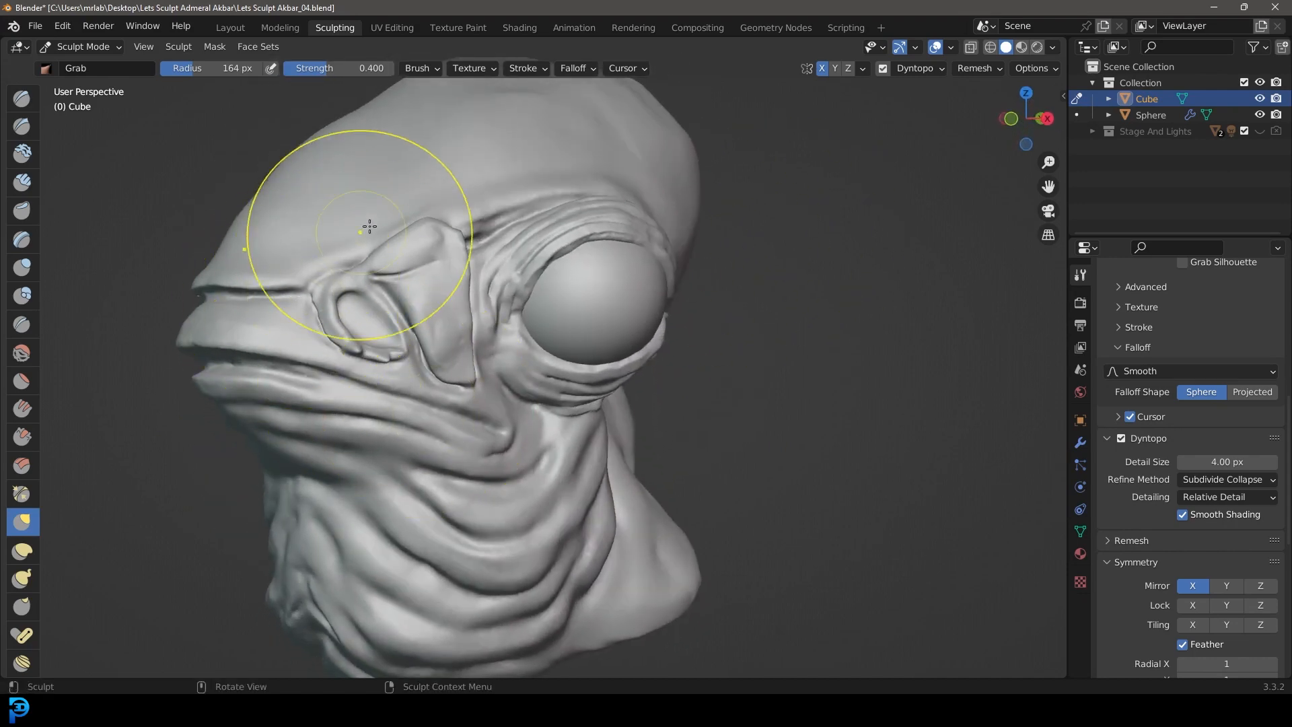
scroll(404, 484, down, 4)
middle_drag(467, 513, 488, 383)
key(KP_3)
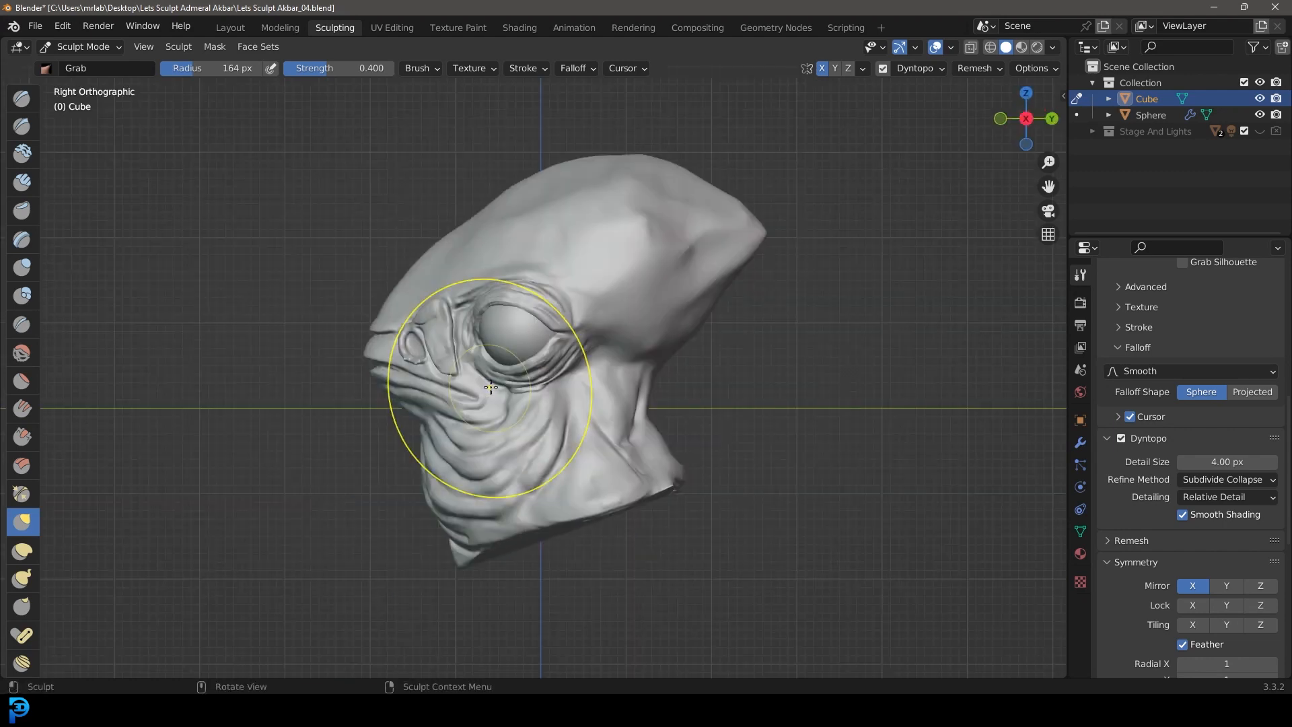
Step: Switch to the Snake Hook brush with a 28 px radius and frame the nostril and its flap
click(30, 576)
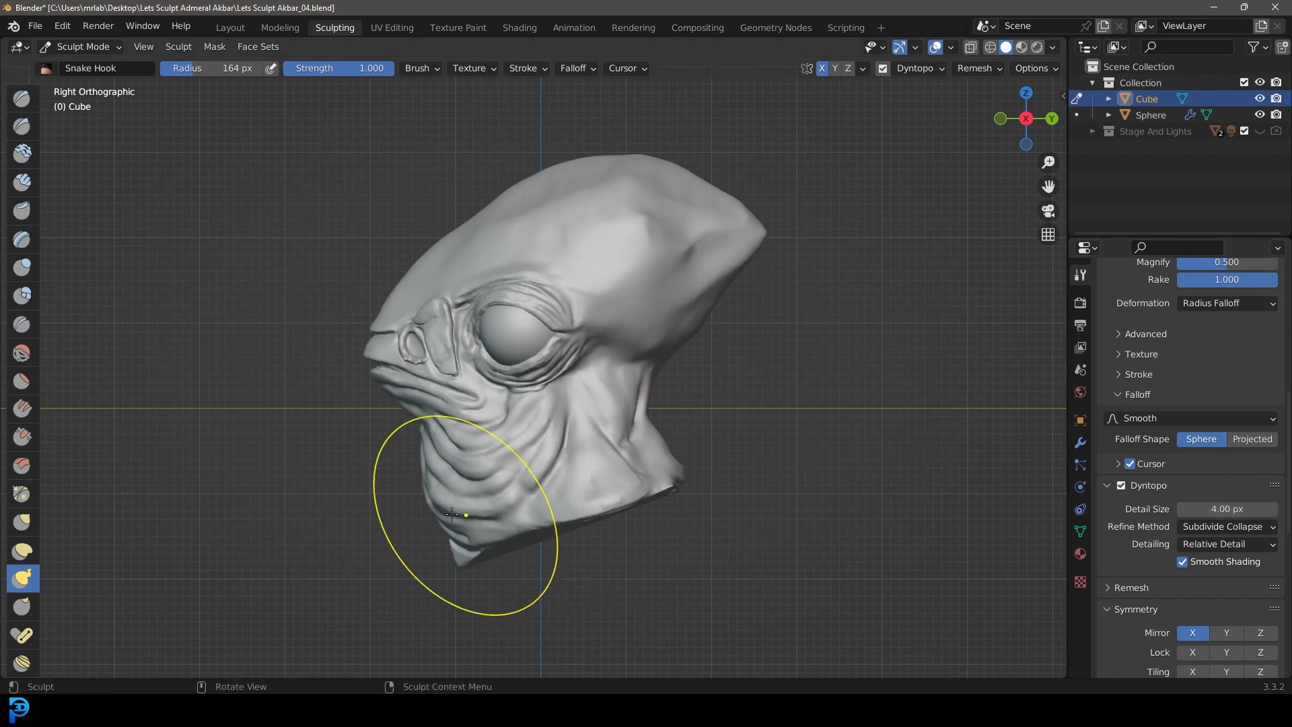
key(super)
click(890, 350)
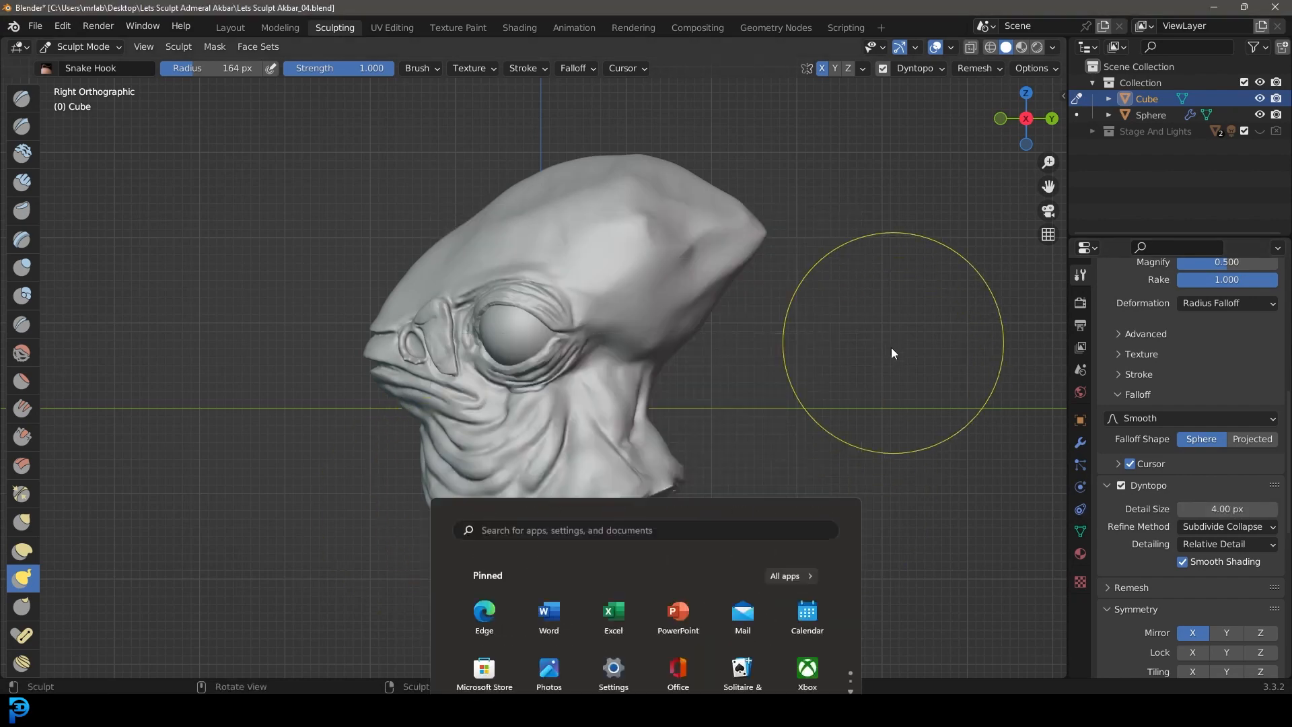
scroll(490, 381, up, 5)
key(f)
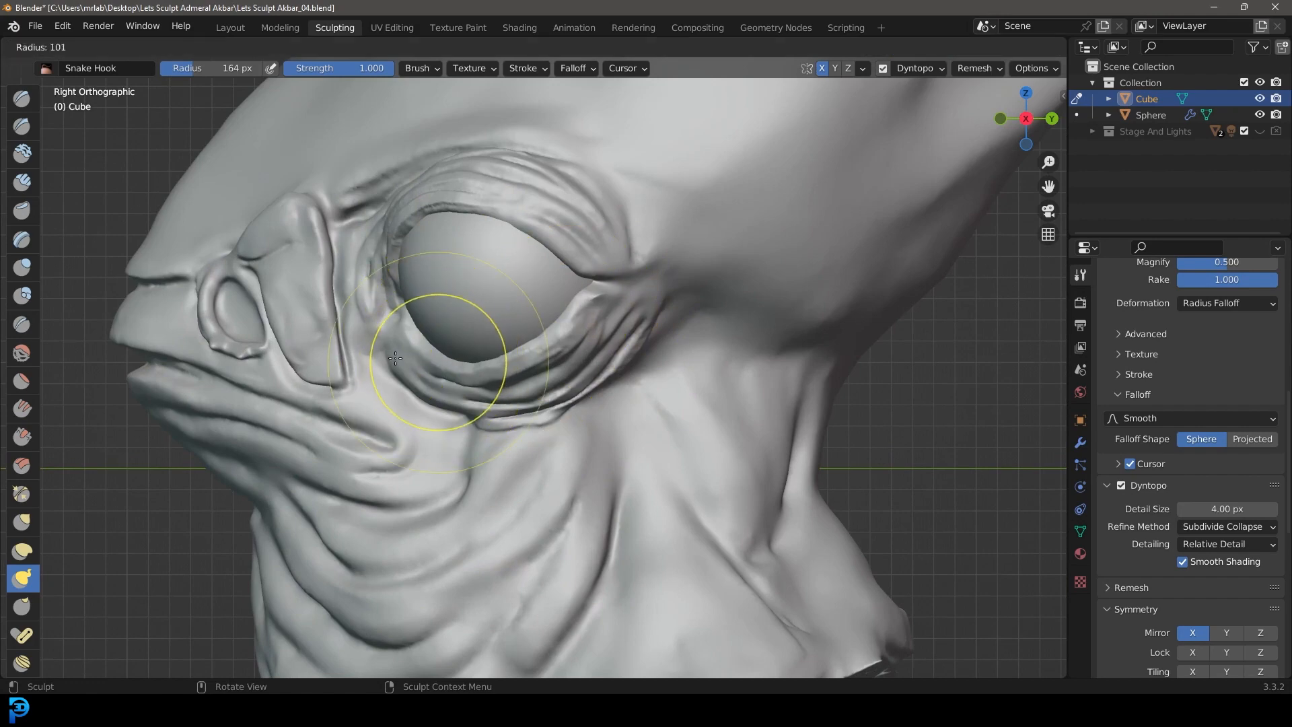
click(346, 348)
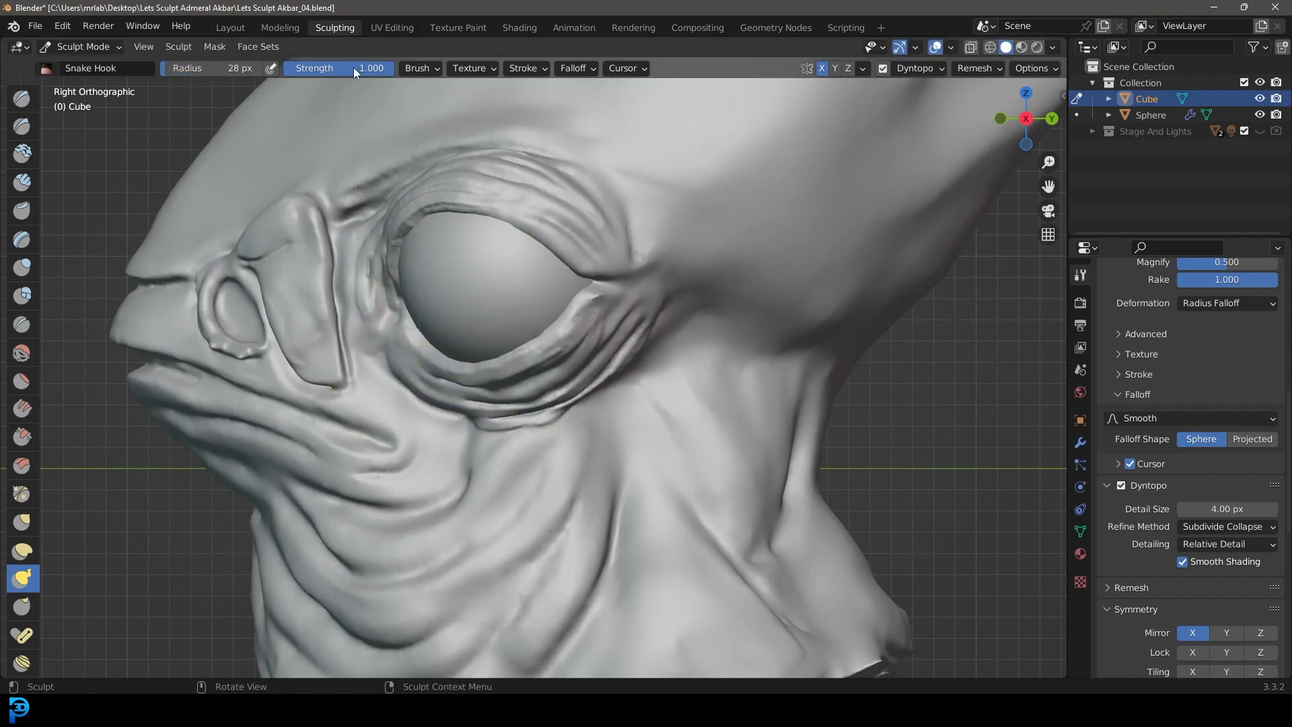
mouse_move(346, 263)
middle_down()
mouse_move(461, 254)
mouse_move(557, 357)
middle_up()
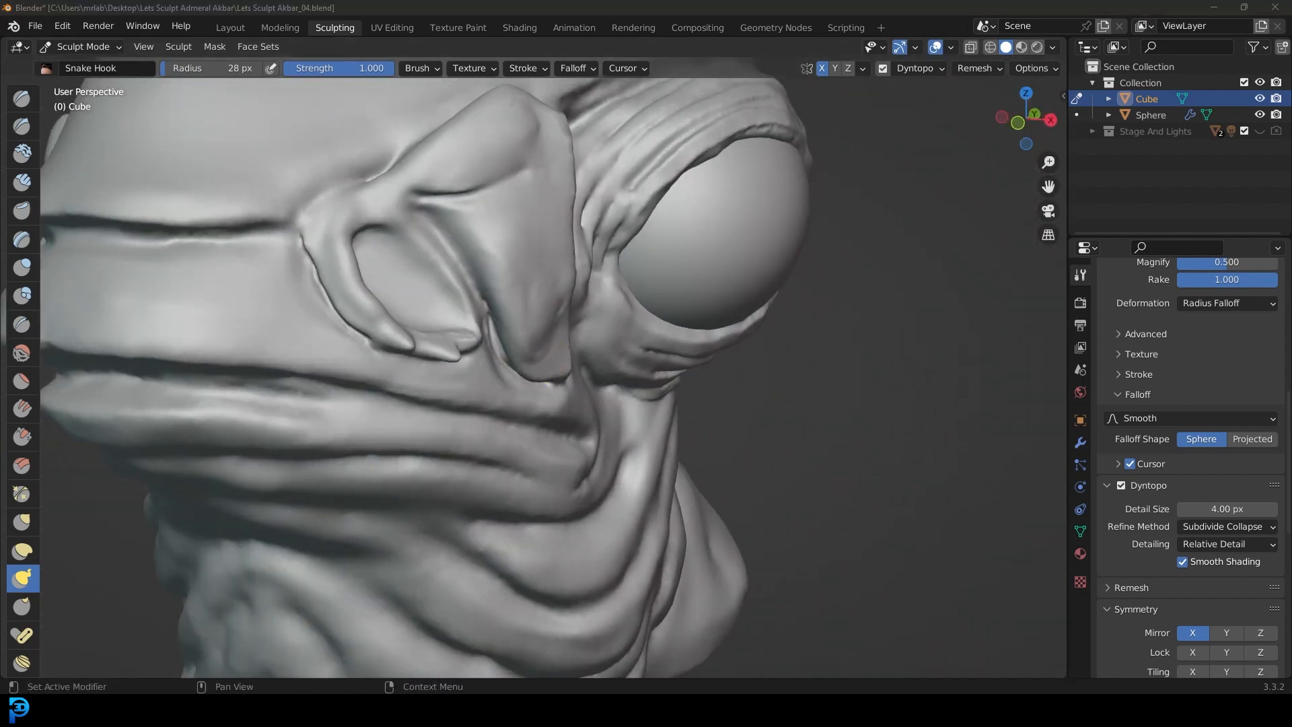
middle_drag(486, 387, 432, 370)
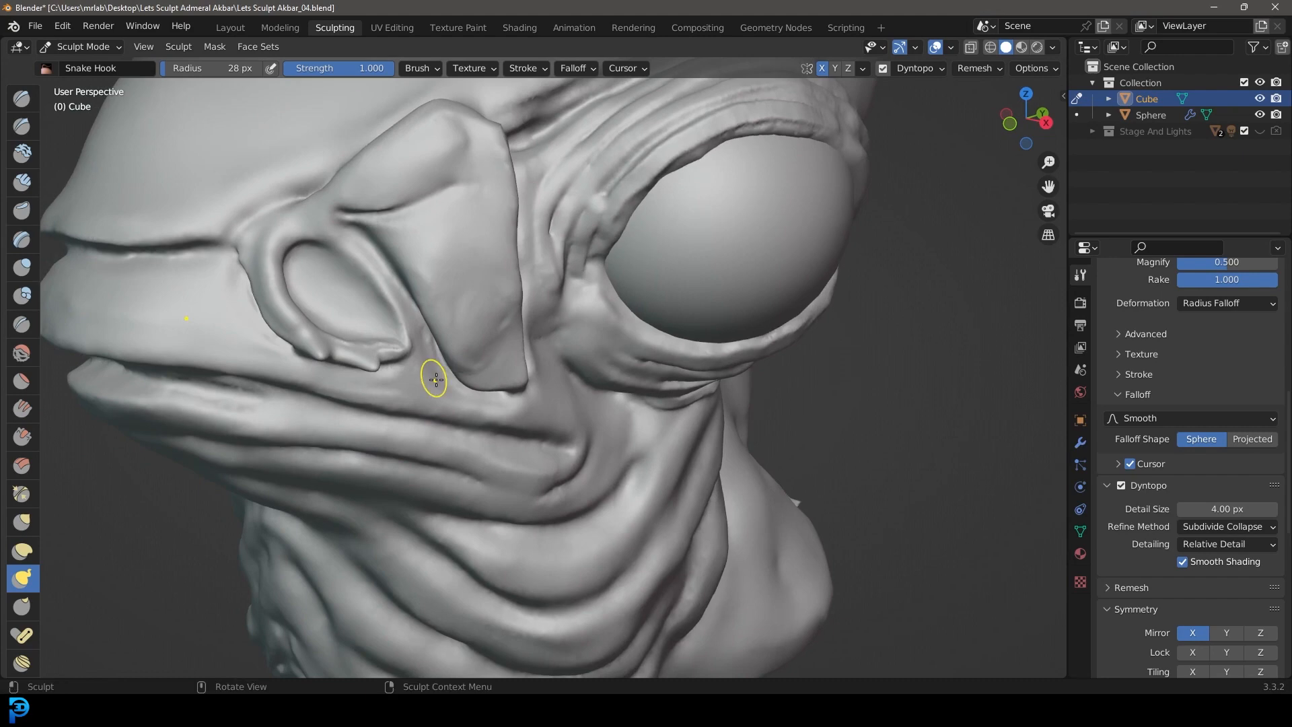
Step: Pull a long thin tendril out of the nostril flap's lower tip with the Snake Hook brush at a 56 px radius
key(f)
click(463, 420)
middle_drag(463, 421, 495, 376)
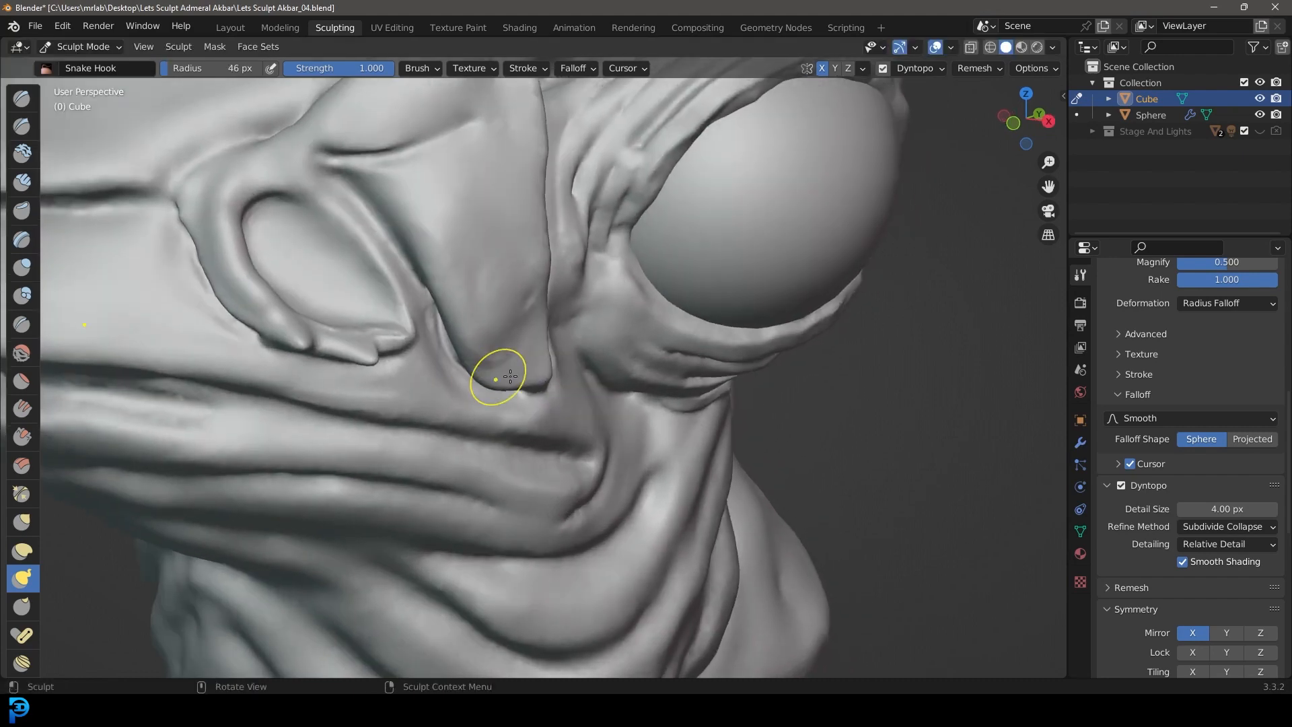
key(f)
click(504, 366)
scroll(838, 482, down, 5)
mouse_move(782, 461)
middle_down()
mouse_move(585, 464)
mouse_move(826, 450)
mouse_move(817, 456)
middle_up()
scroll(807, 462, up, 8)
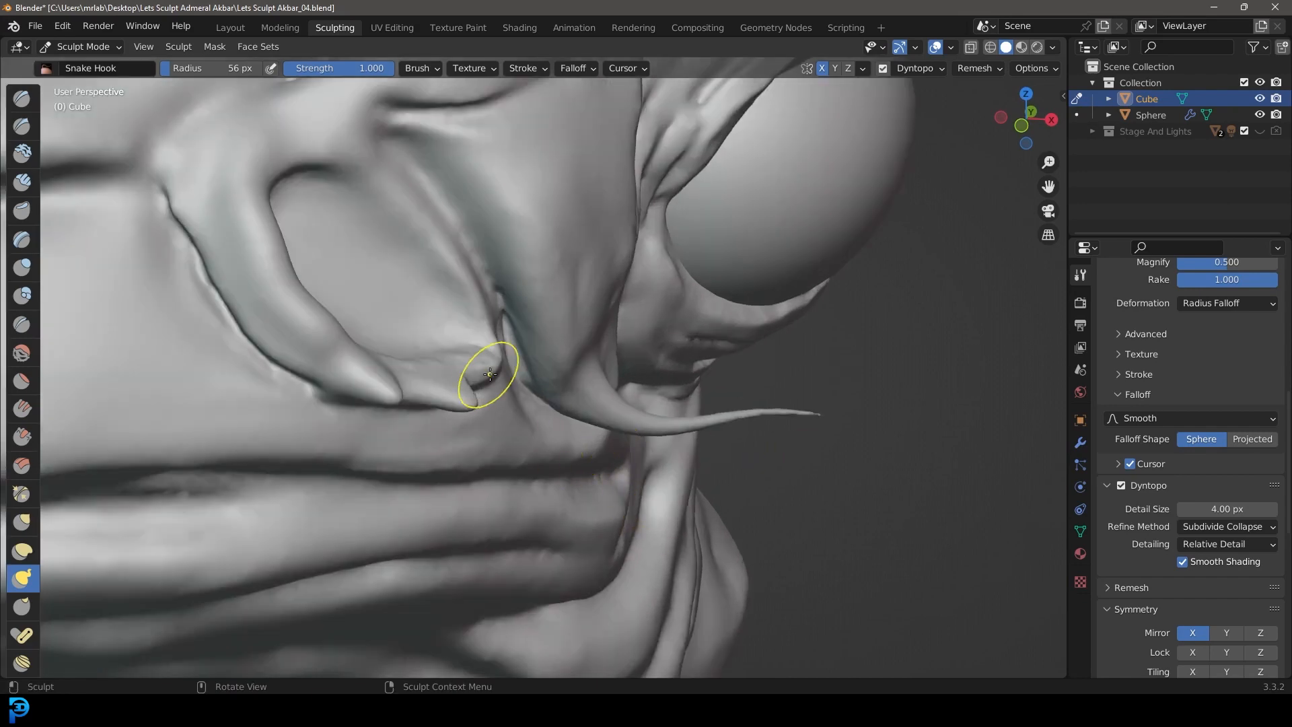
Step: Pull a curved tendril out of the nostril's lower rim with the Snake Hook brush at a 56 px radius
middle_drag(490, 374, 510, 390)
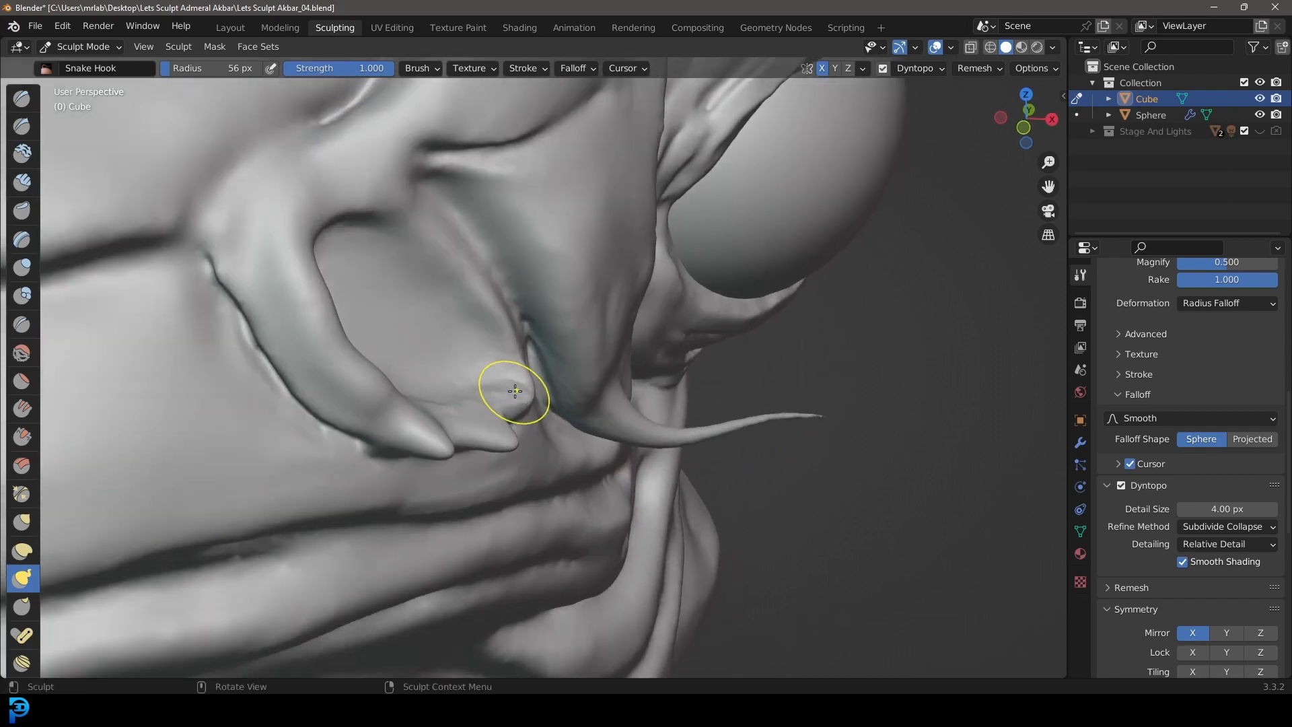
drag(662, 487, 735, 466)
scroll(942, 387, down, 7)
mouse_move(595, 446)
middle_down()
mouse_move(730, 425)
mouse_move(605, 429)
middle_up()
scroll(605, 429, up, 5)
scroll(588, 366, up, 3)
middle_drag(558, 379, 525, 395)
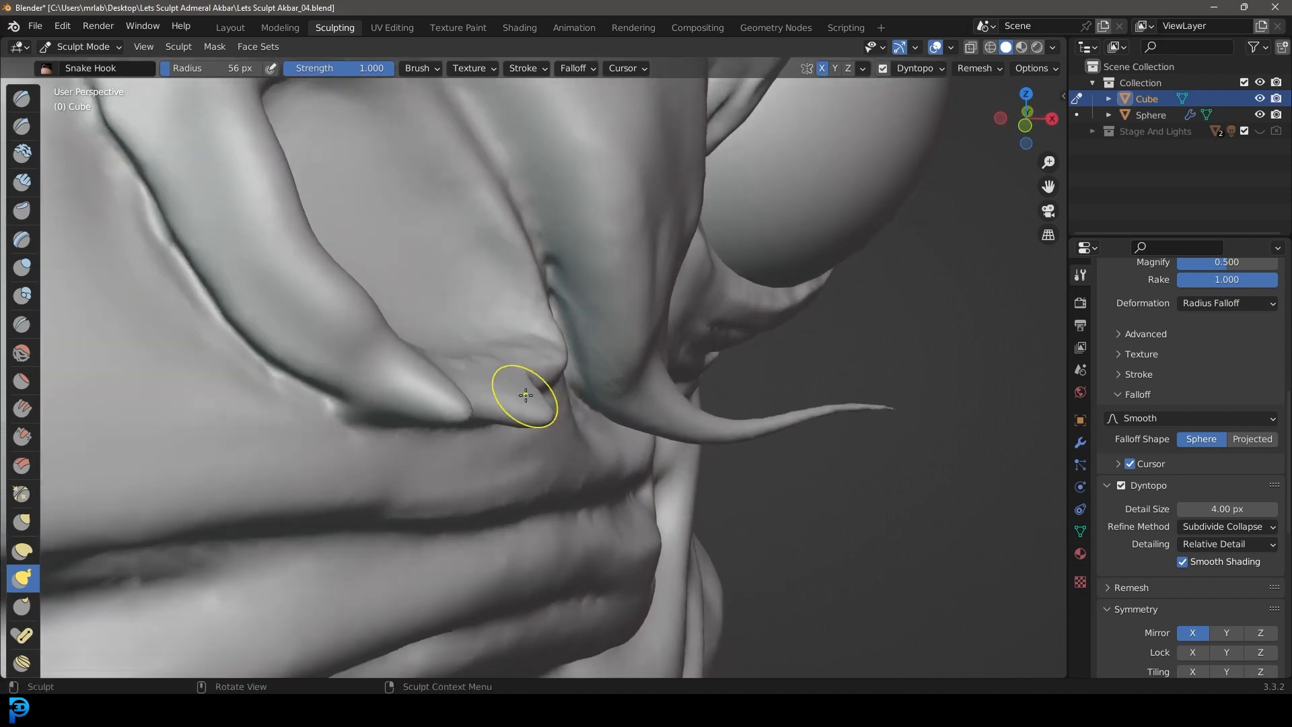
scroll(538, 369, down, 3)
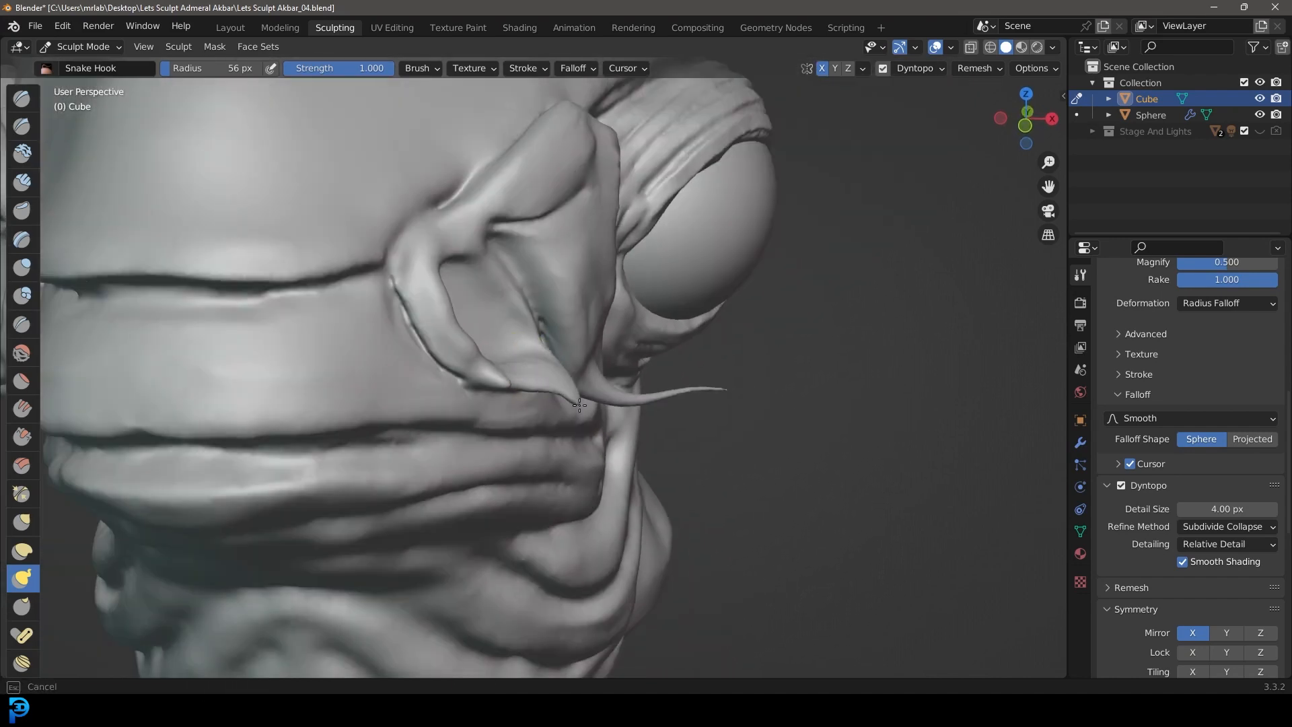
scroll(699, 405, down, 5)
Step: Pull a mirrored pair of tendrils down from the outer part of the lower lip with the Snake Hook brush
mouse_move(668, 424)
middle_down()
mouse_move(622, 438)
mouse_move(538, 410)
mouse_move(468, 425)
mouse_move(527, 368)
mouse_move(684, 401)
middle_up()
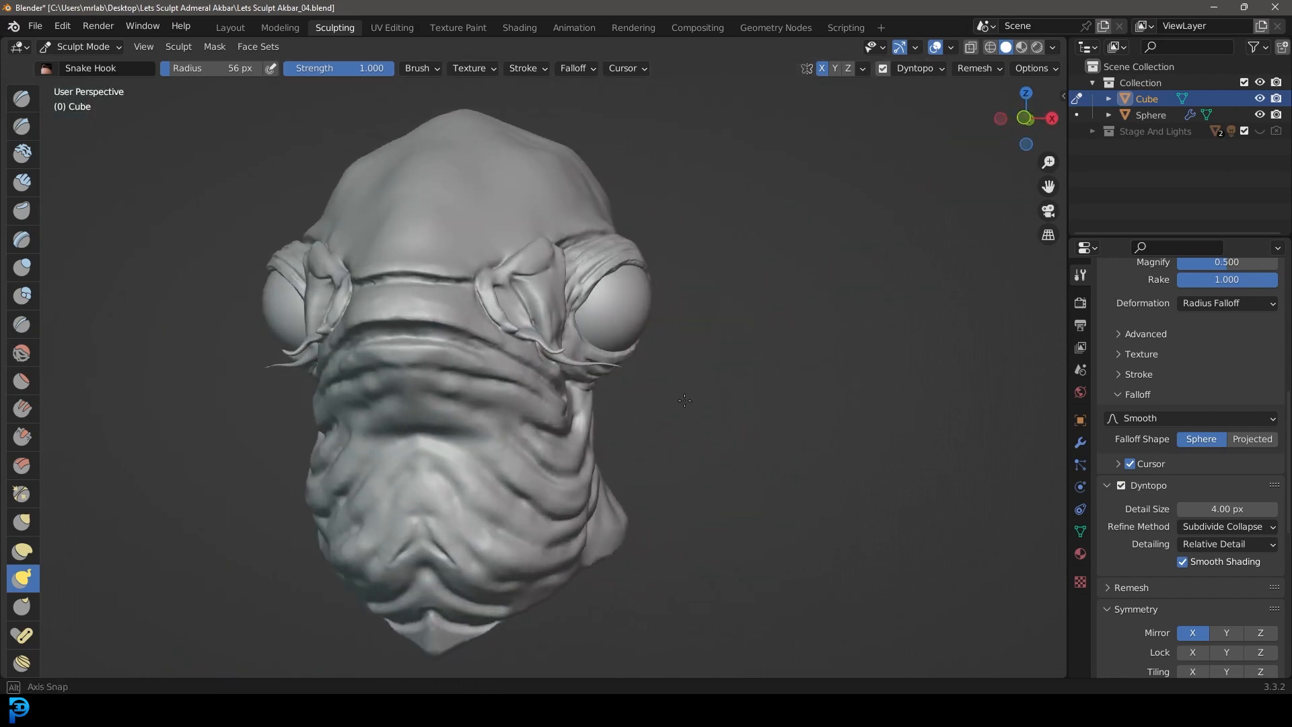
shift+middle_drag(529, 444, 587, 392)
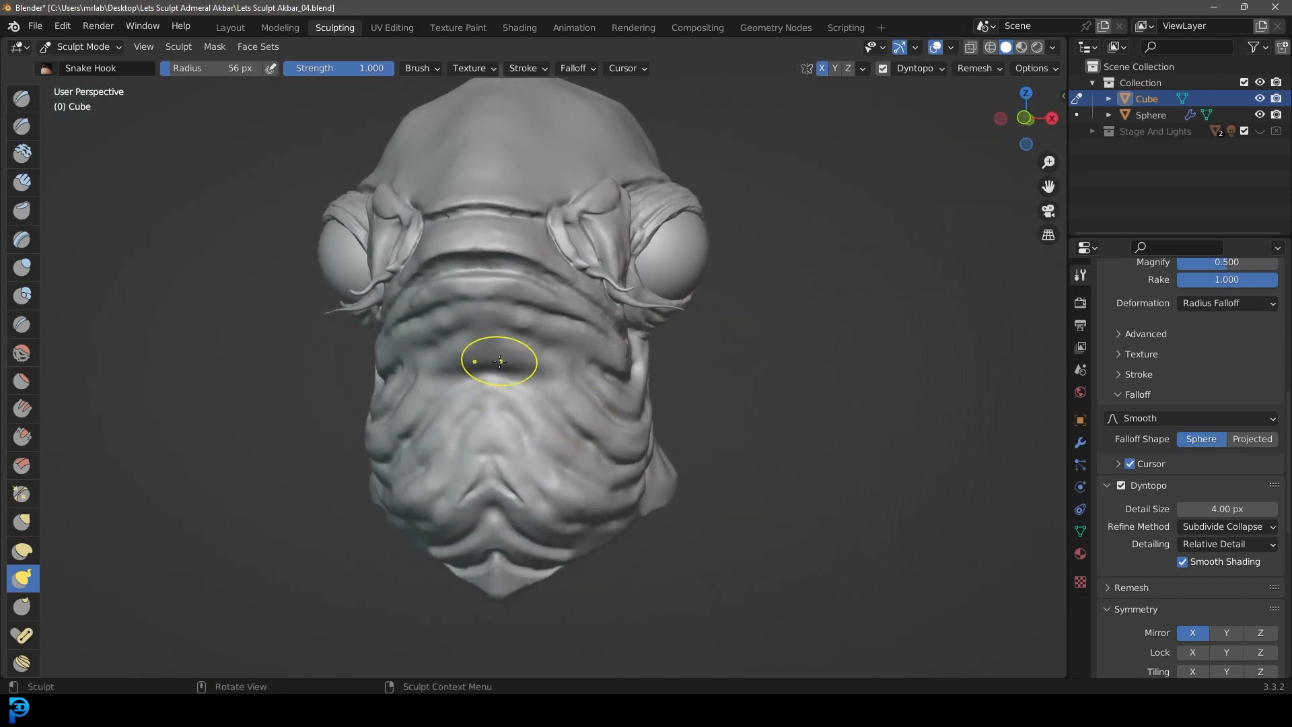
middle_drag(503, 367, 484, 375)
scroll(476, 385, up, 5)
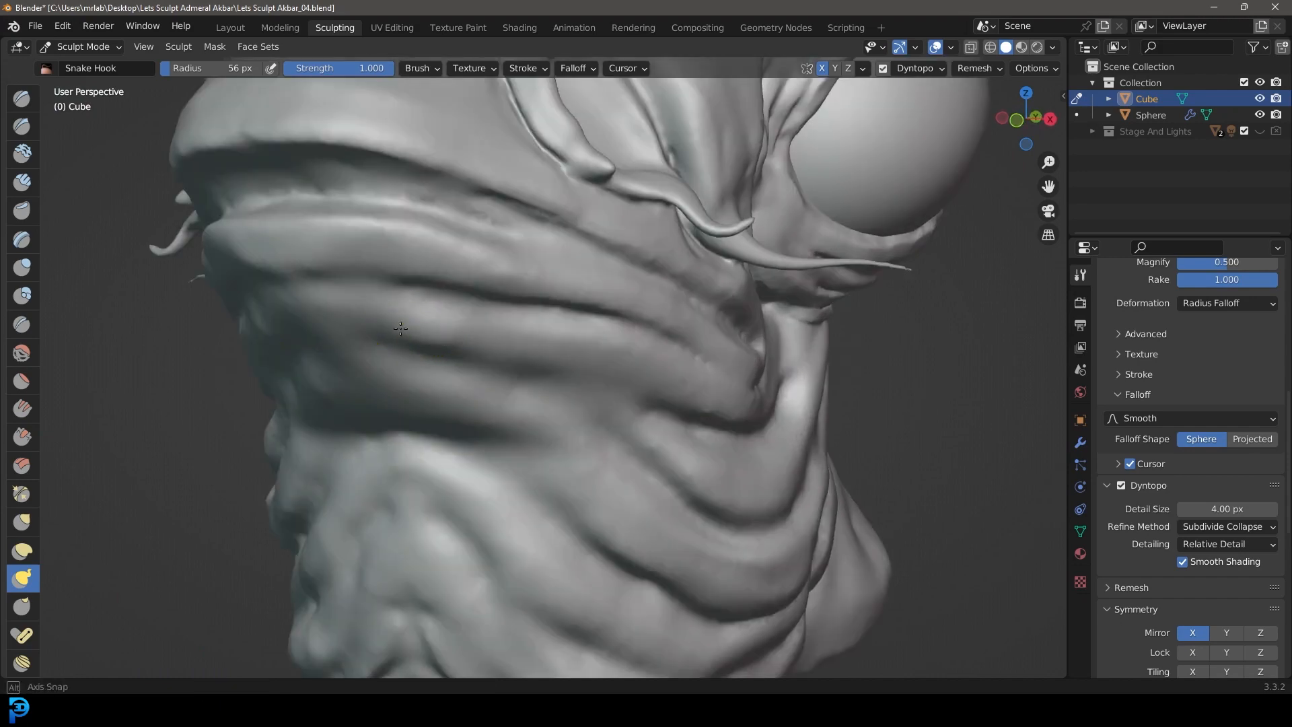
middle_drag(400, 327, 311, 369)
drag(312, 370, 306, 529)
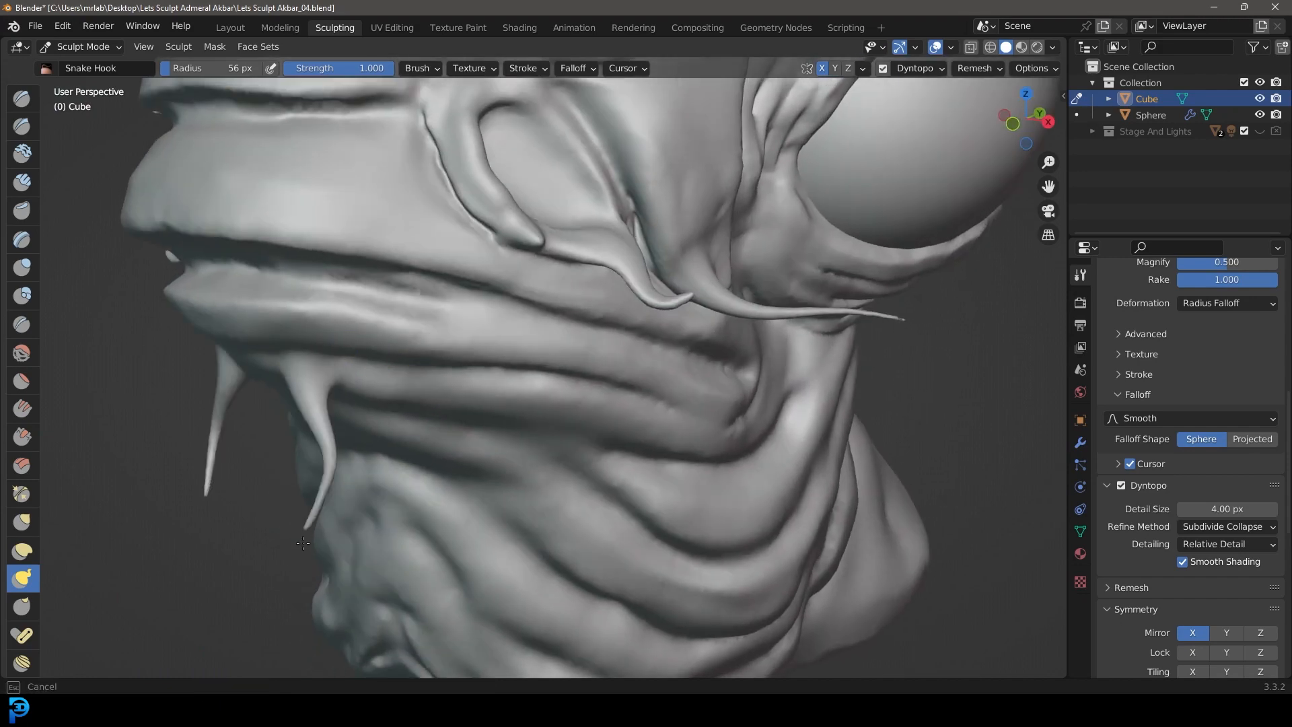
Step: Undo the last tendril stroke and pull longer hanging tendrils from the fold beneath the lower lip
key(KP_3)
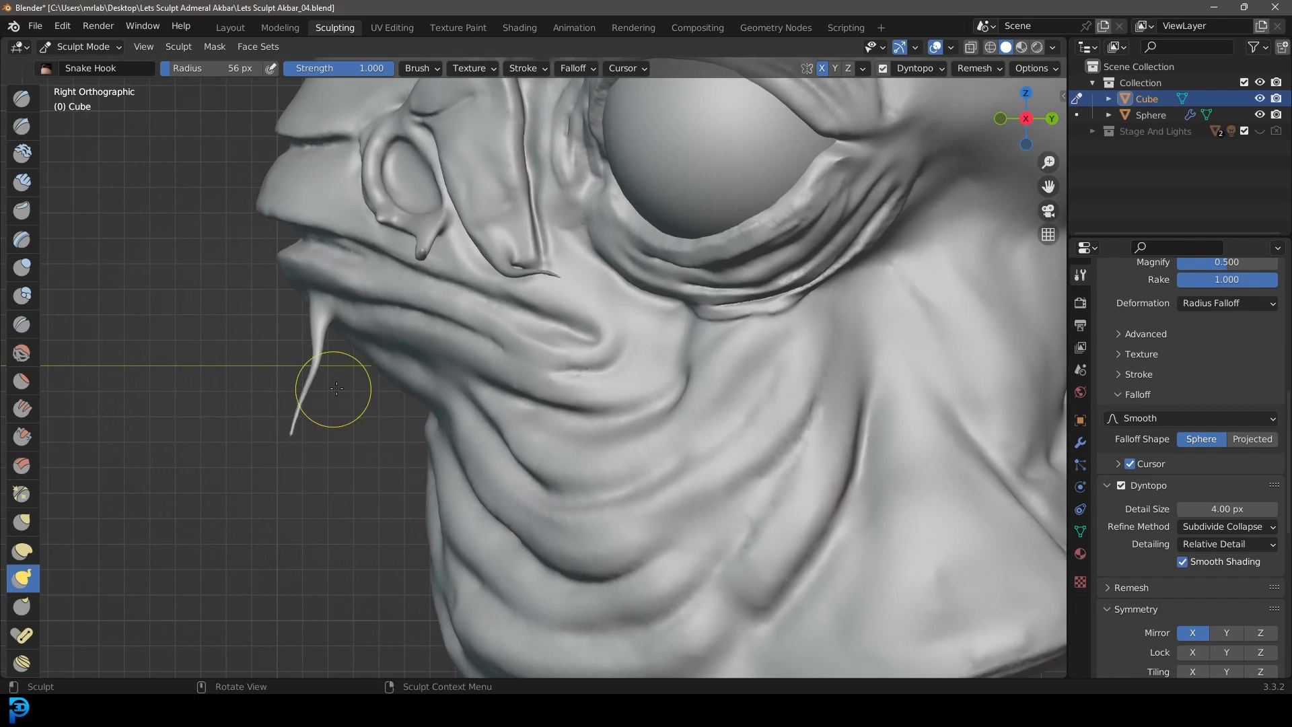
scroll(361, 335, up, 2)
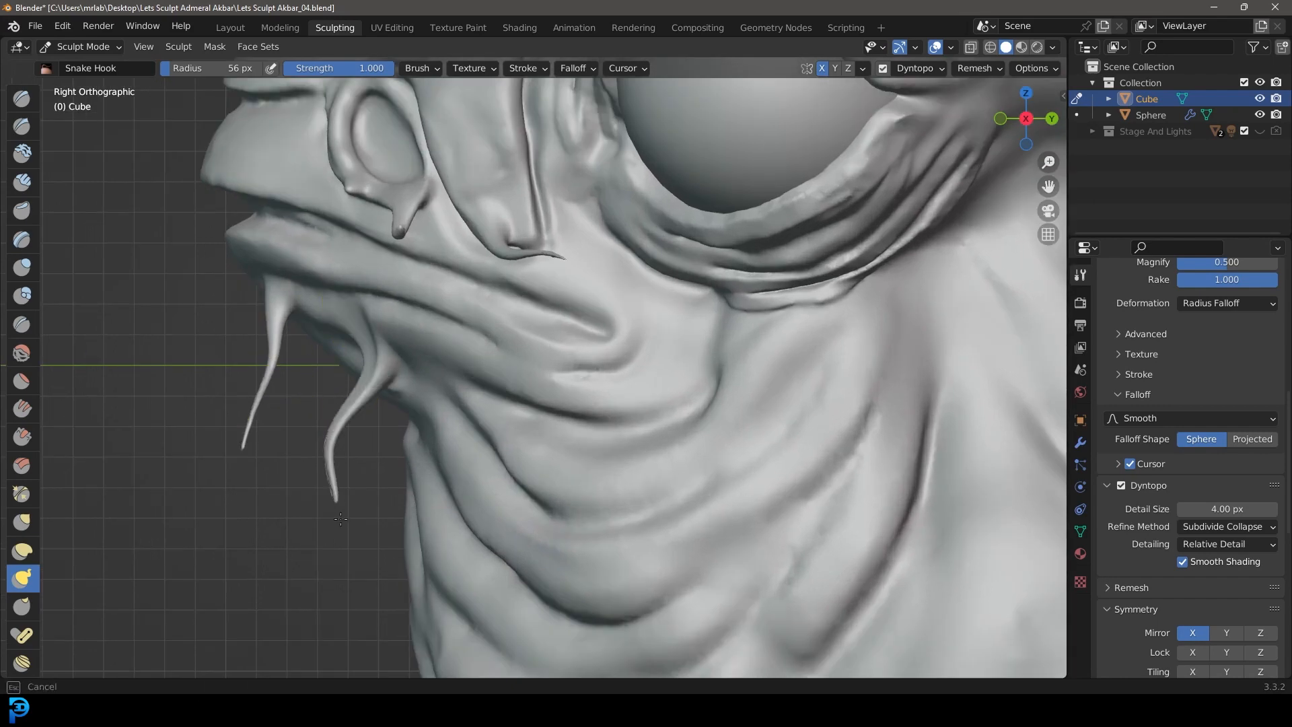
key(ctrl+z)
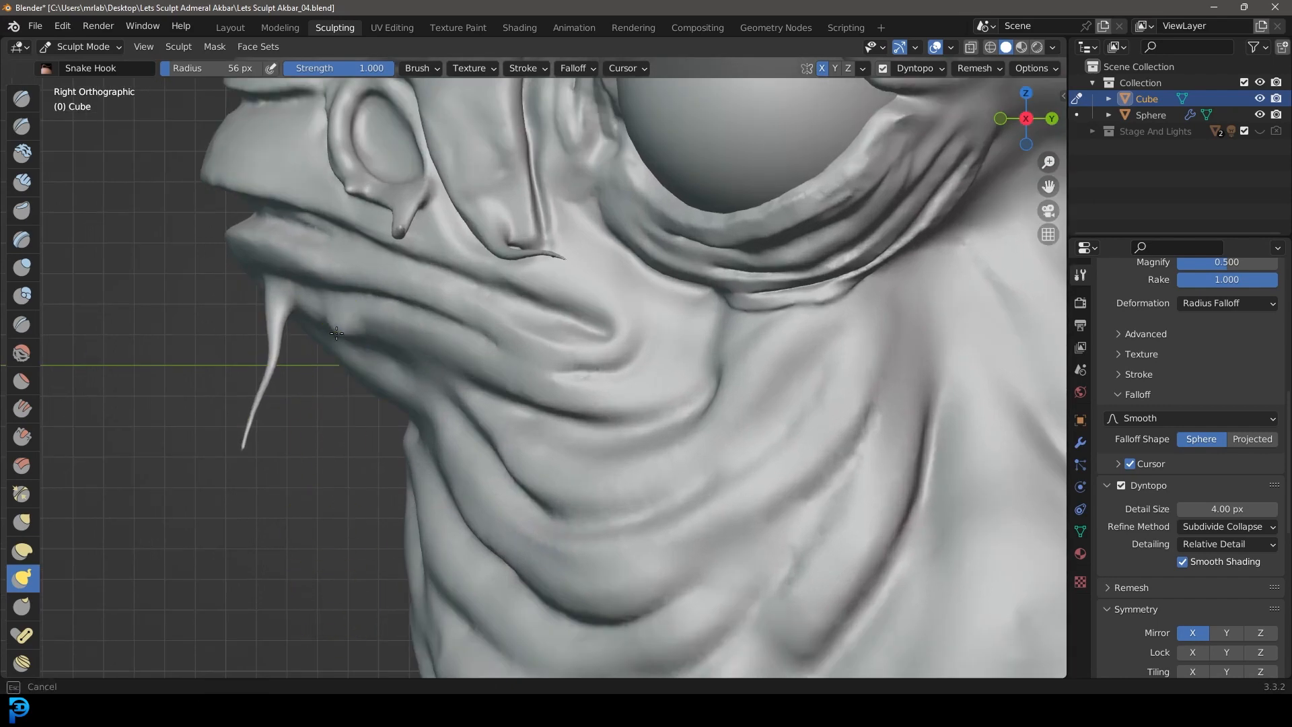
middle_drag(279, 232, 303, 298)
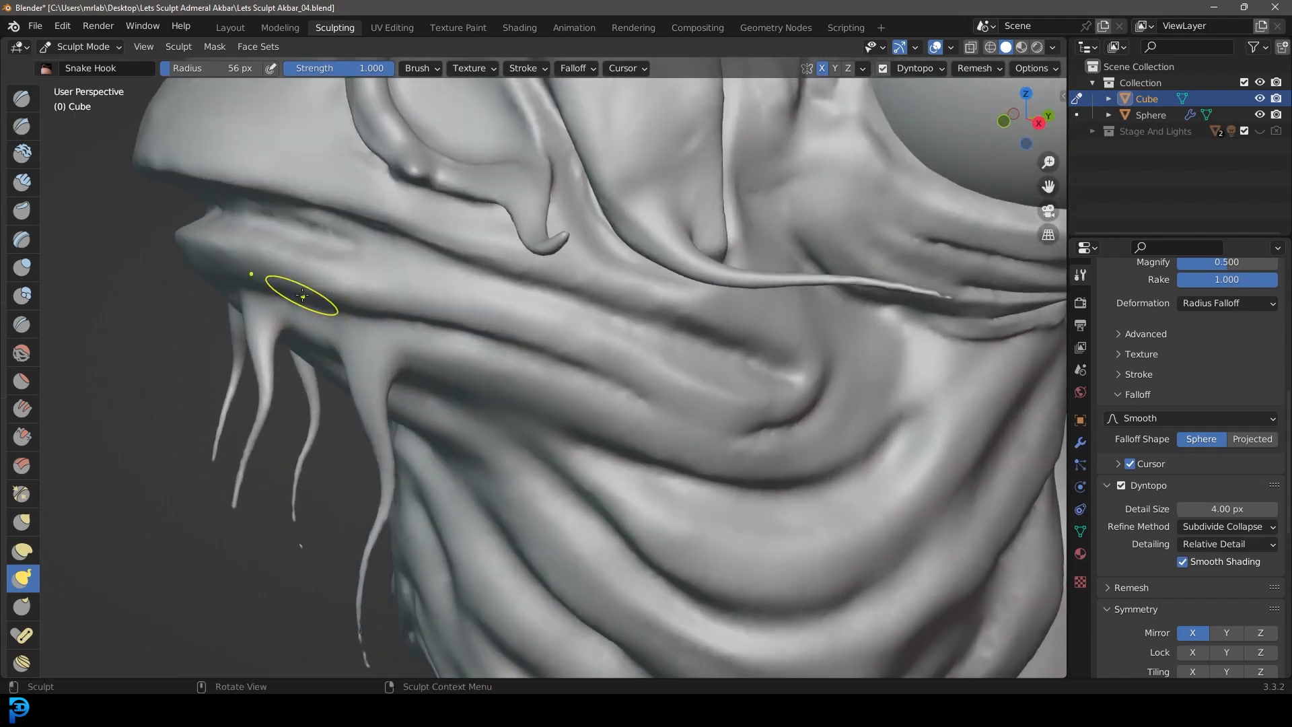
scroll(269, 459, down, 4)
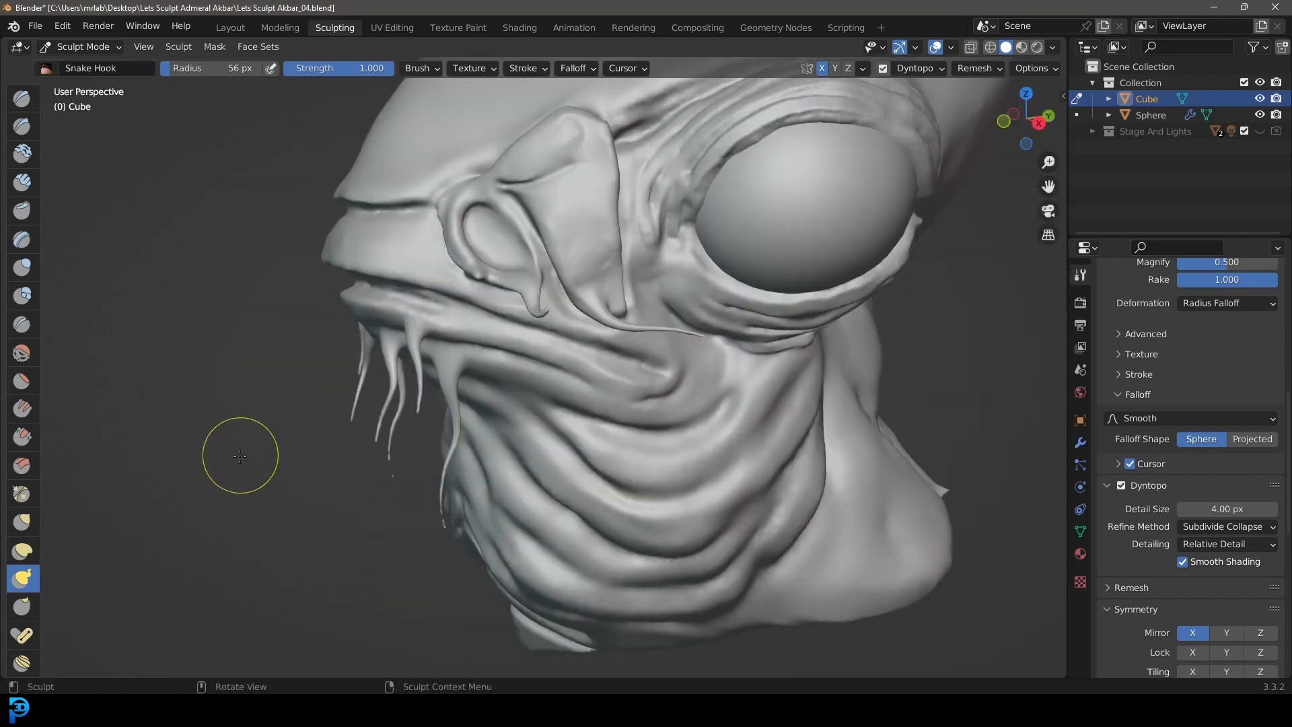
middle_drag(239, 453, 357, 440)
scroll(508, 415, up, 3)
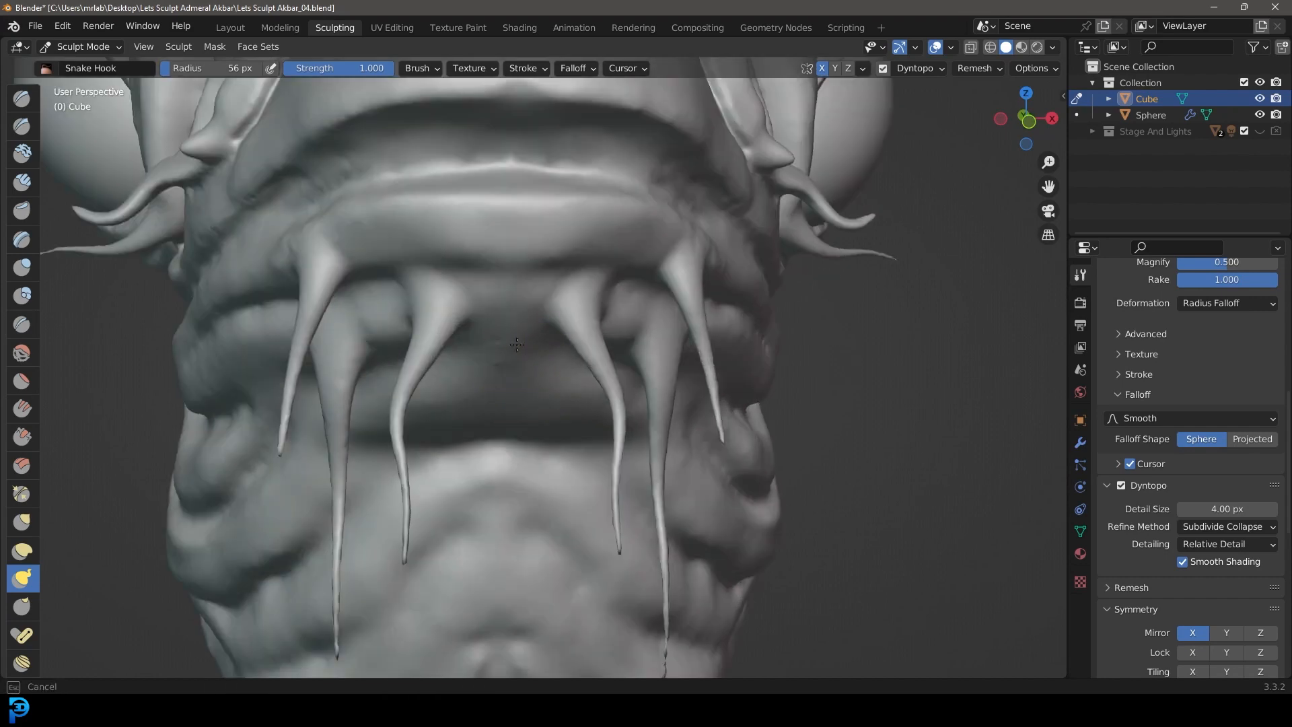
Step: Add more mirrored tendrils near the centre of the lower lip and the folds beneath it with the Snake Hook brush
drag(517, 344, 521, 559)
drag(538, 299, 550, 484)
drag(565, 638, 569, 639)
scroll(574, 421, down, 5)
mouse_move(571, 411)
middle_down()
mouse_move(465, 403)
mouse_move(570, 377)
middle_up()
scroll(571, 328, up, 2)
mouse_move(570, 328)
middle_down()
mouse_move(377, 316)
mouse_move(341, 280)
middle_up()
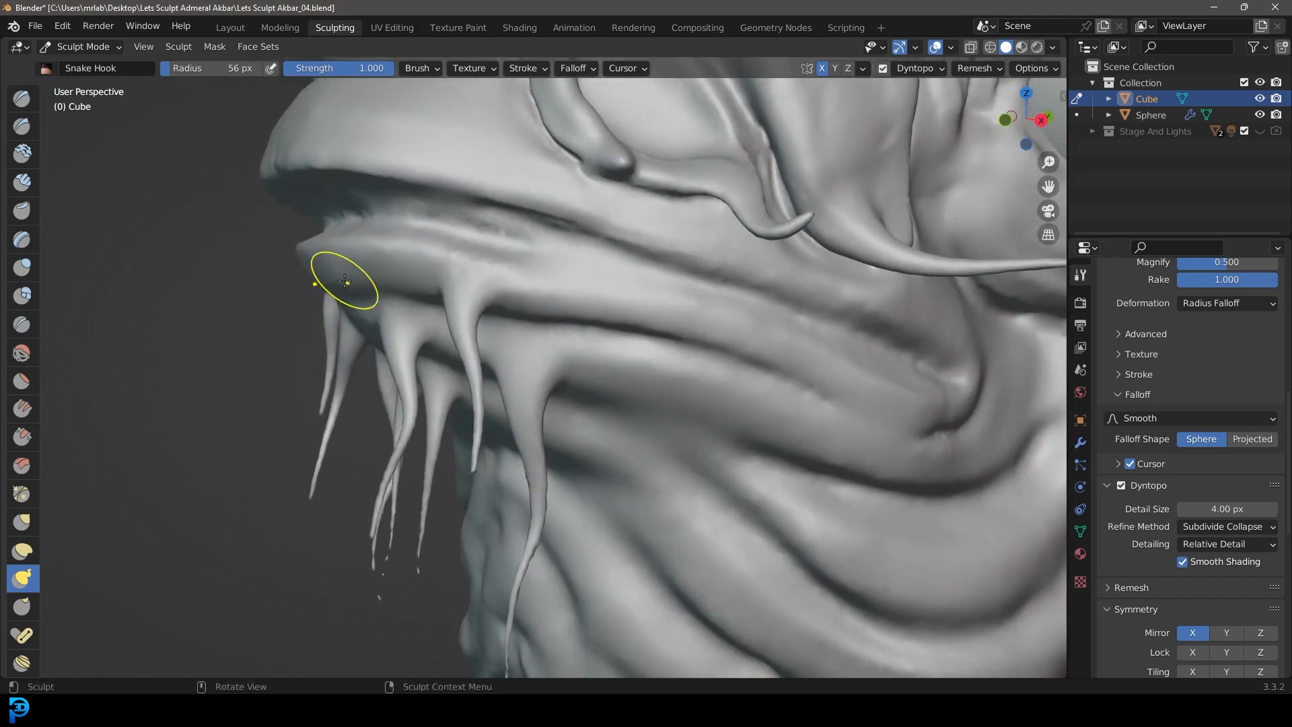
drag(340, 280, 330, 358)
middle_drag(377, 387, 625, 323)
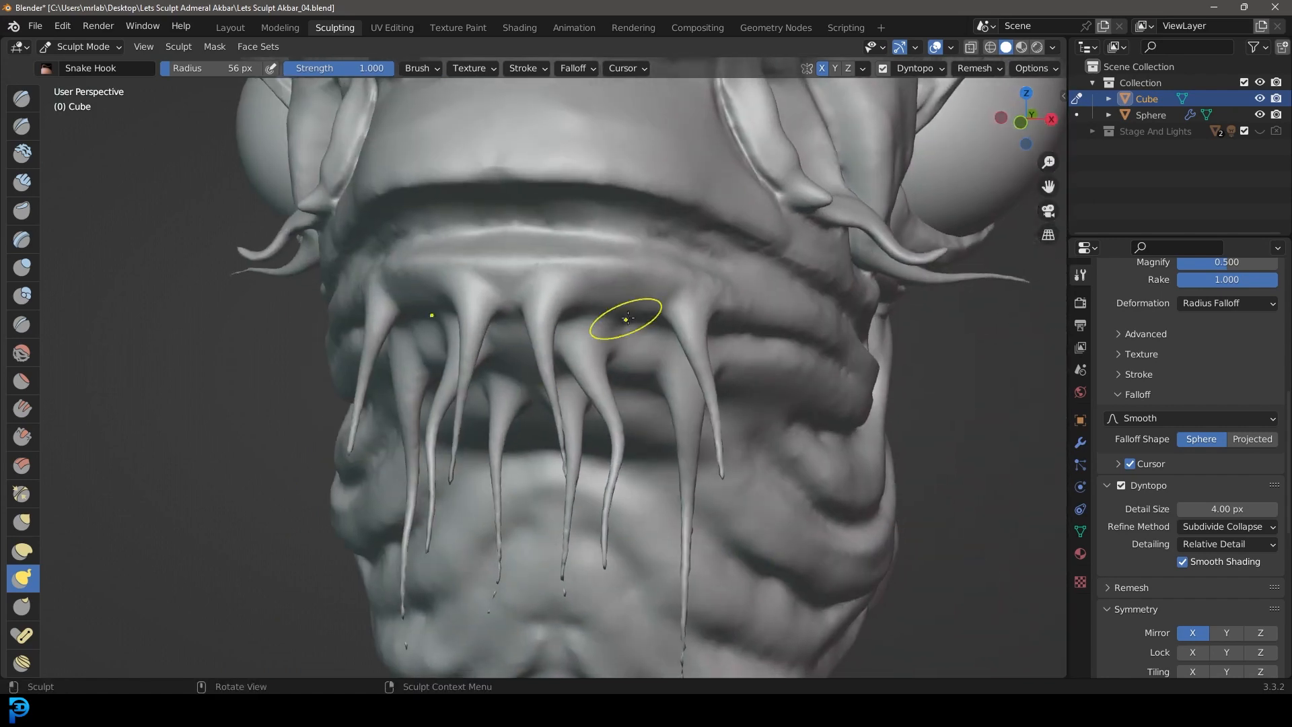
Step: Pull small mirrored pointed bumps out of the skin folds on the cheek and throat with the 56 px Snake Hook brush
scroll(636, 303, up, 2)
drag(694, 254, 744, 447)
scroll(677, 455, down, 4)
middle_drag(677, 455, 525, 447)
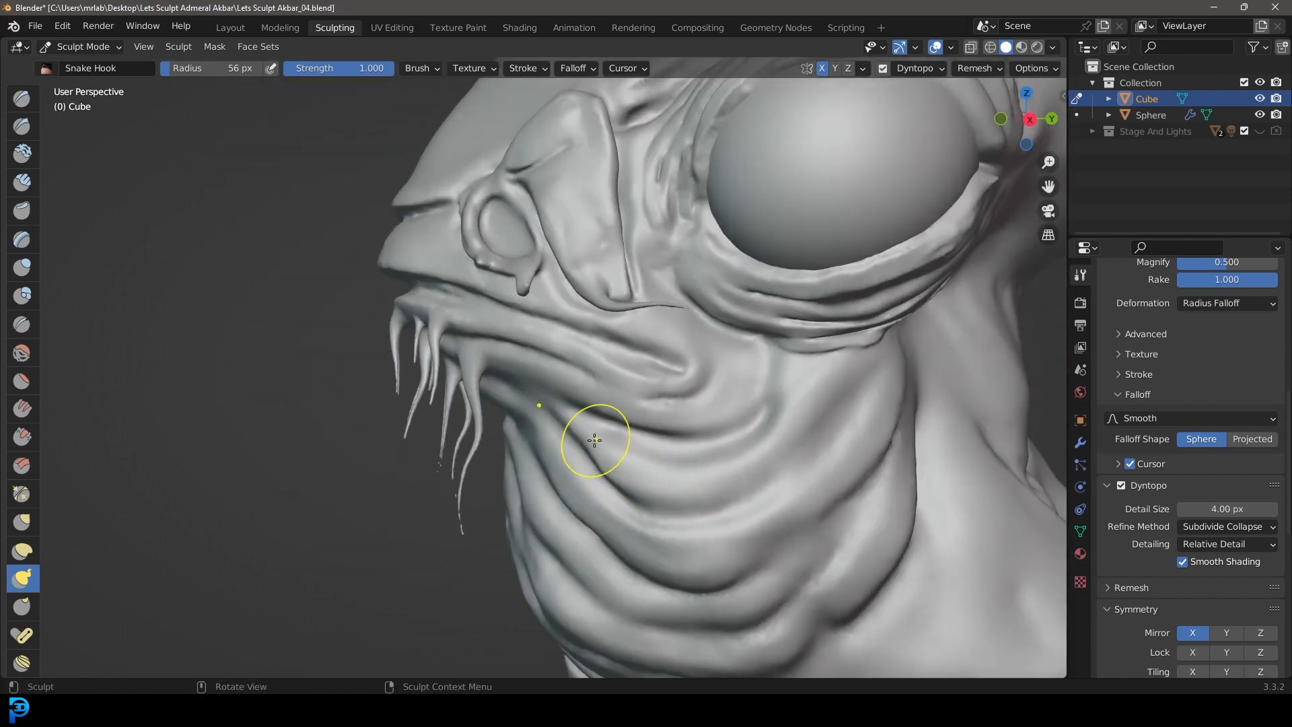
scroll(599, 444, up, 5)
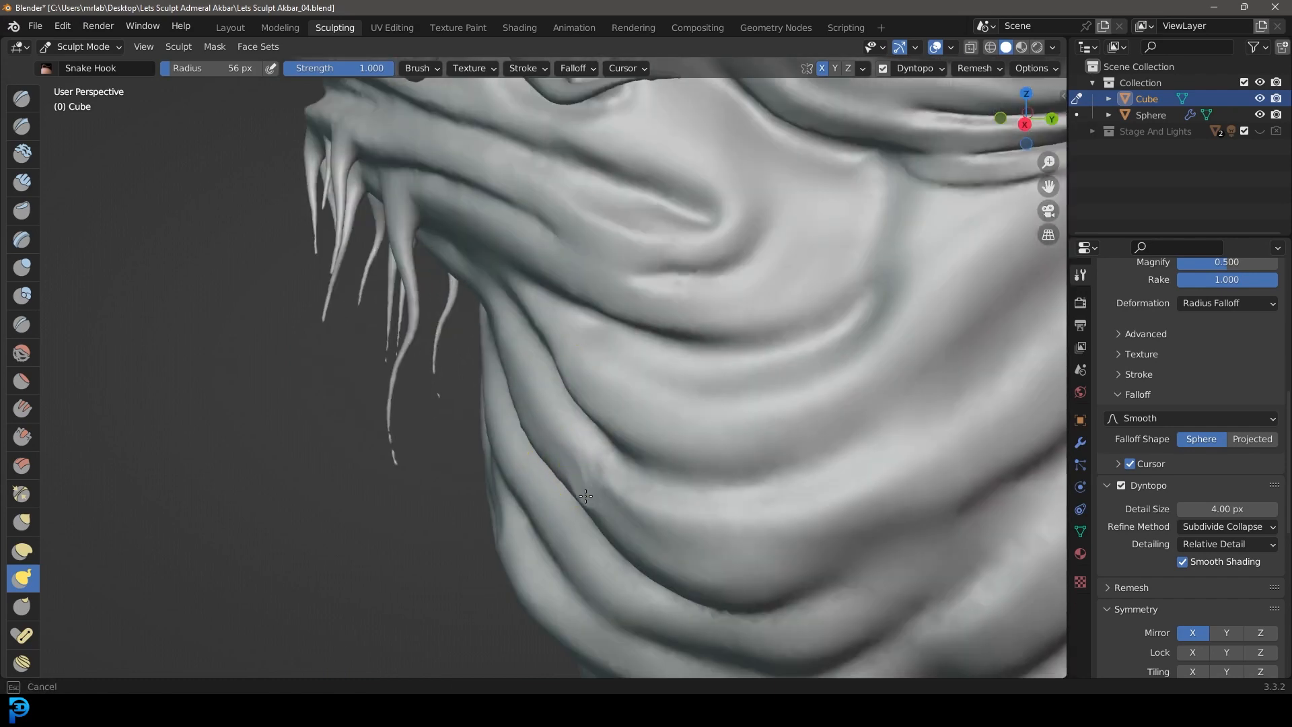
scroll(573, 516, down, 4)
middle_drag(606, 514, 884, 331)
scroll(774, 434, up, 1)
mouse_move(805, 406)
middle_down()
mouse_move(718, 401)
mouse_move(701, 412)
middle_up()
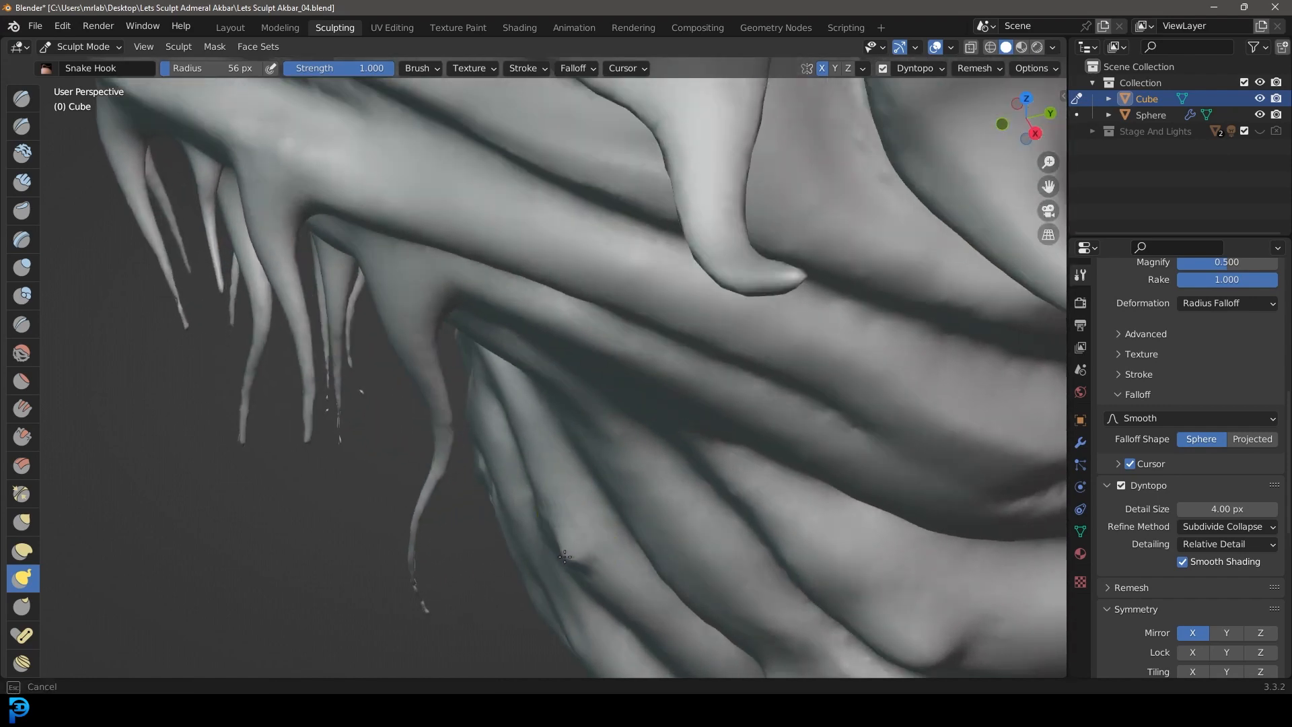
scroll(565, 555, down, 5)
mouse_move(640, 518)
middle_down()
mouse_move(692, 471)
mouse_move(580, 463)
middle_up()
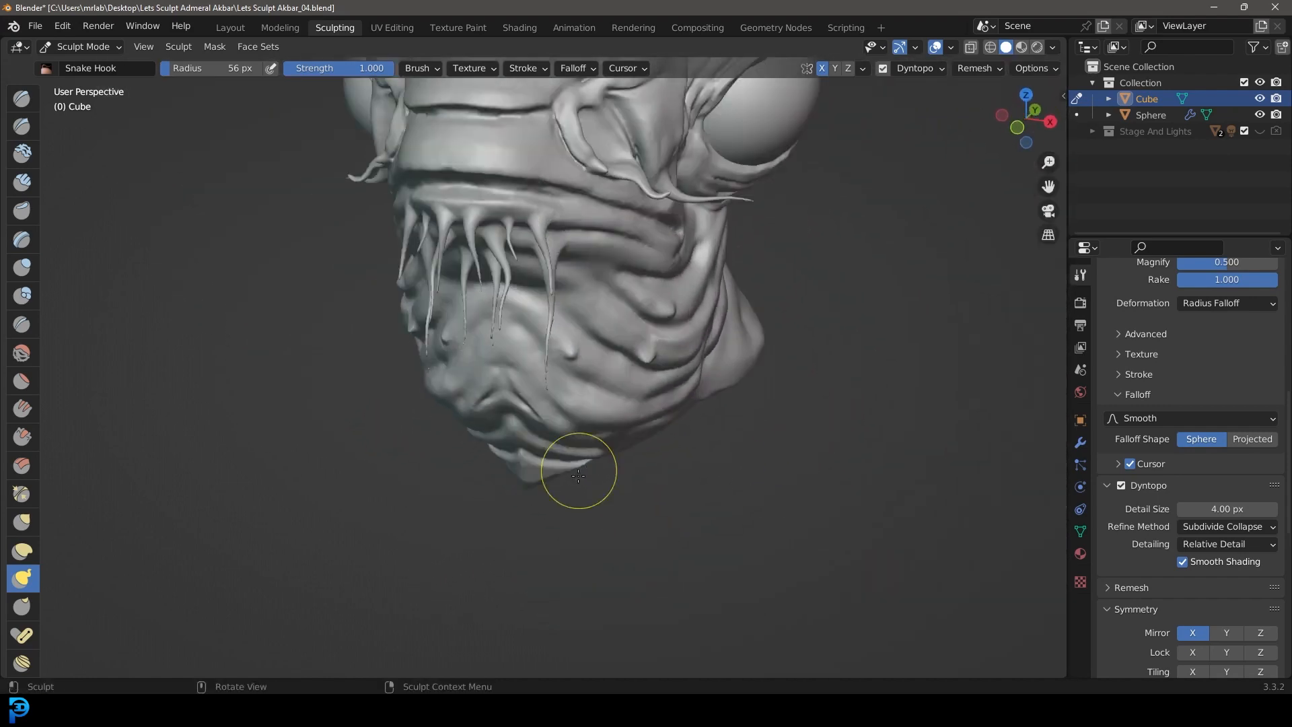
Step: Add more pointed bumps along the lower throat folds, back towards the side of the neck
scroll(580, 463, up, 5)
scroll(661, 521, down, 5)
mouse_move(744, 476)
middle_down()
mouse_move(663, 453)
mouse_move(600, 506)
middle_up()
scroll(617, 511, up, 5)
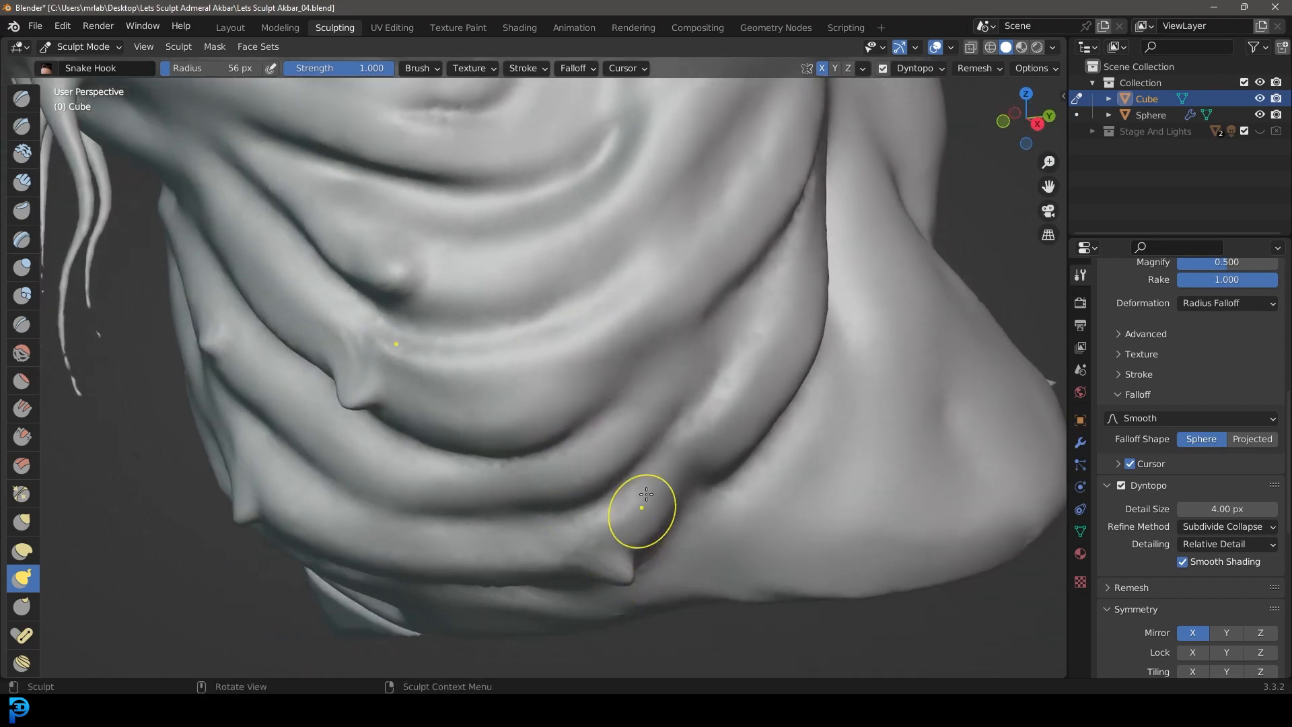
Step: Pull a pointed tip from the top of the flap beside the nostril and small nubs from its outer edge
scroll(642, 516, down, 5)
mouse_move(642, 517)
middle_down()
mouse_move(614, 413)
mouse_move(552, 469)
middle_up()
scroll(476, 259, up, 8)
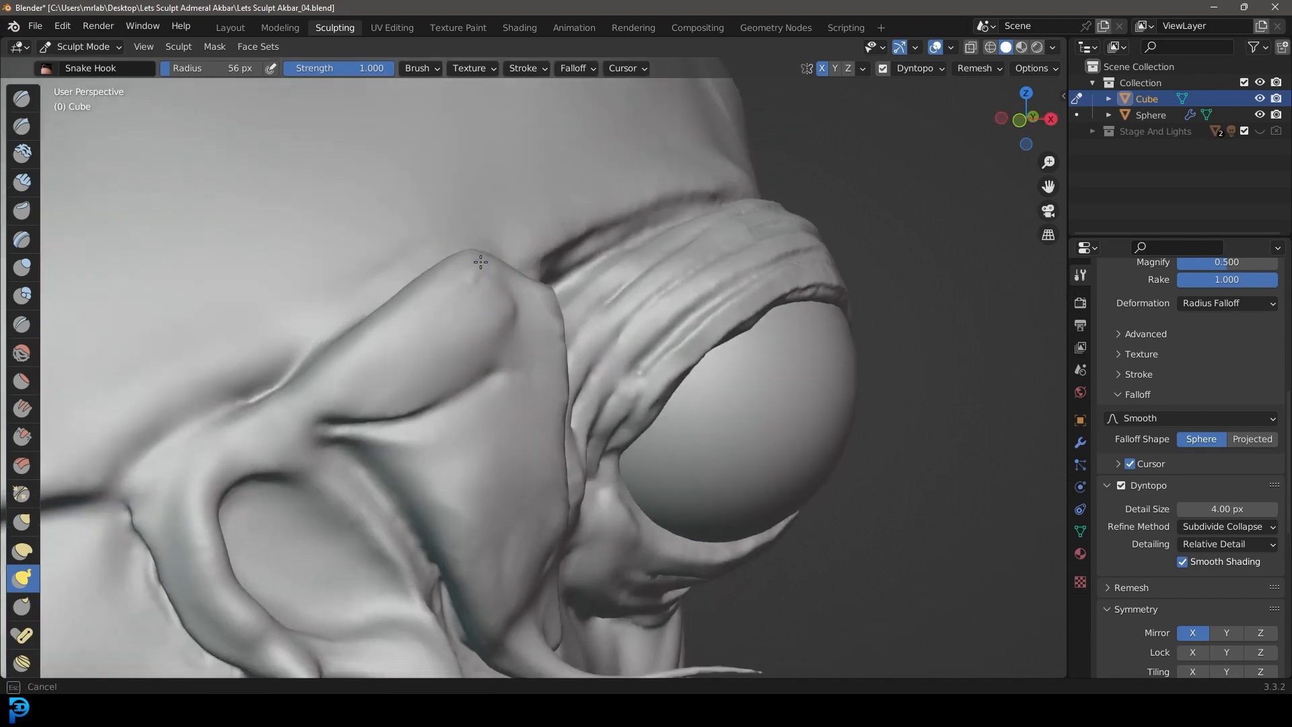
scroll(560, 288, down, 8)
mouse_move(577, 352)
middle_down()
mouse_move(471, 406)
mouse_move(496, 399)
middle_up()
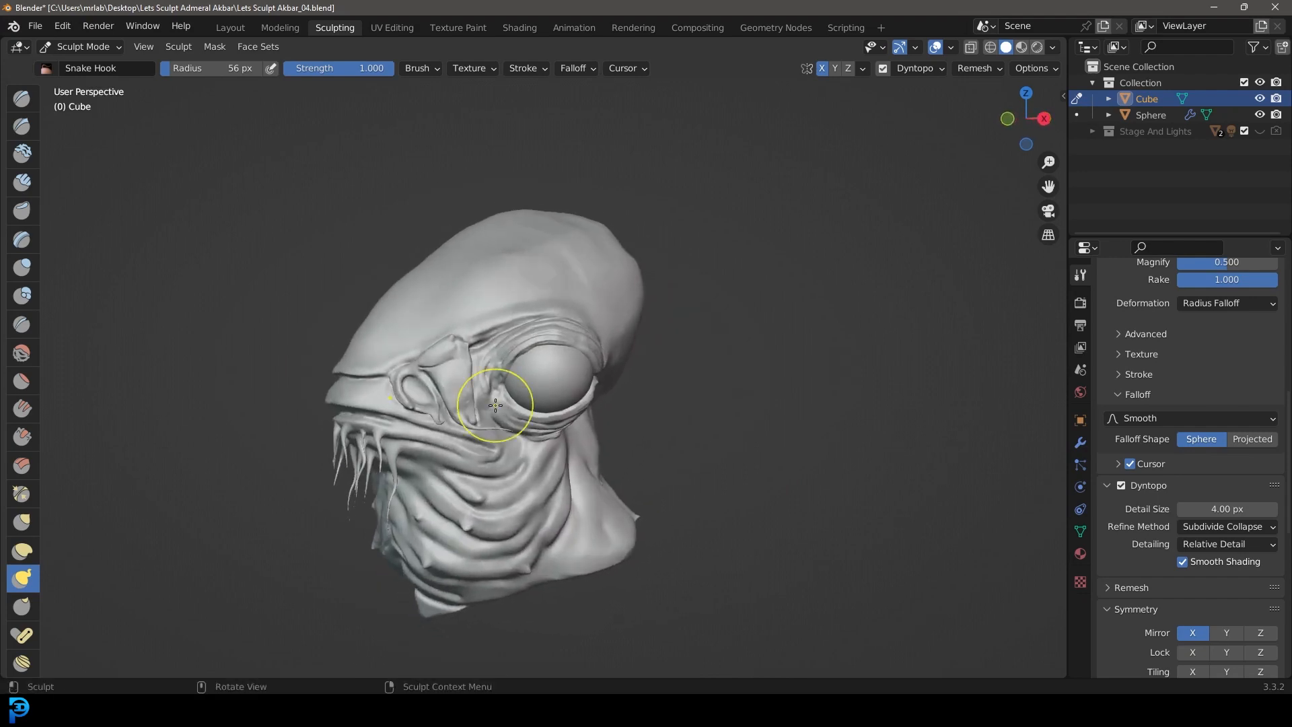
scroll(491, 397, up, 1)
scroll(472, 399, up, 6)
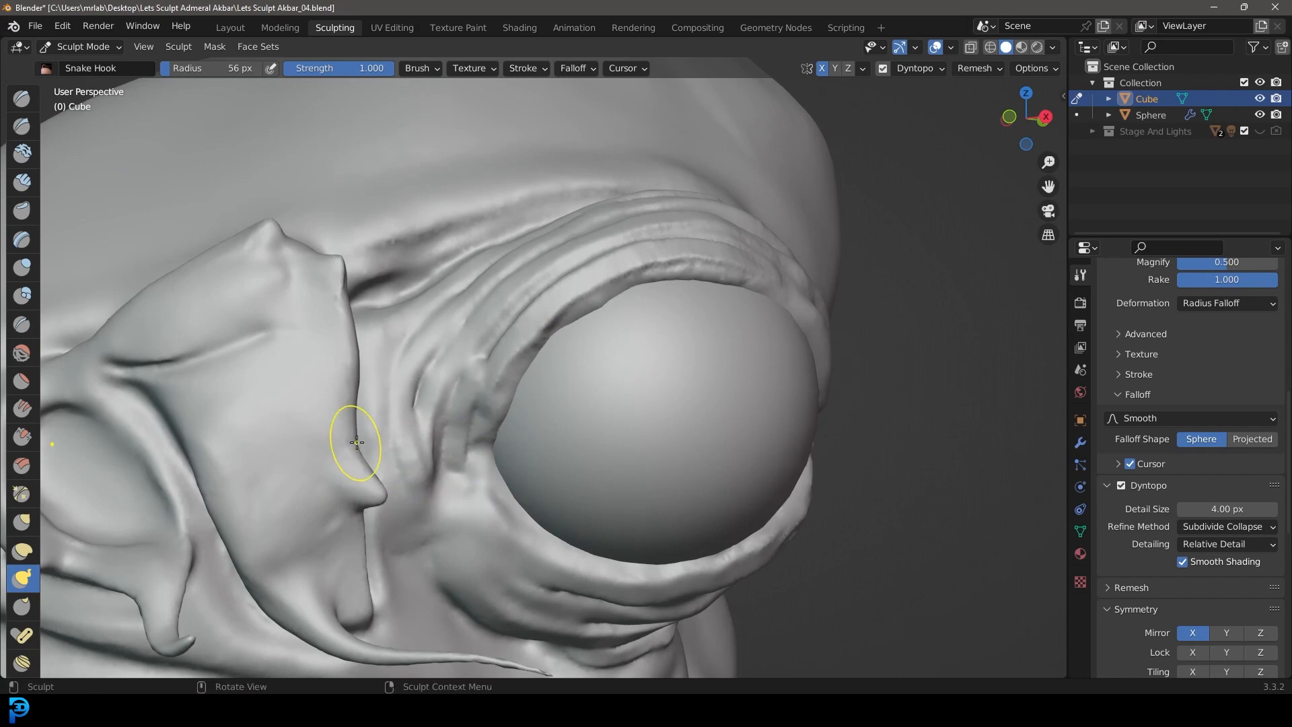
Step: Raise a cluster of small mirrored bumps on the ridge behind the eye with the Snake Hook brush
scroll(352, 411, down, 7)
mouse_move(351, 411)
middle_down()
mouse_move(427, 506)
mouse_move(485, 518)
middle_up()
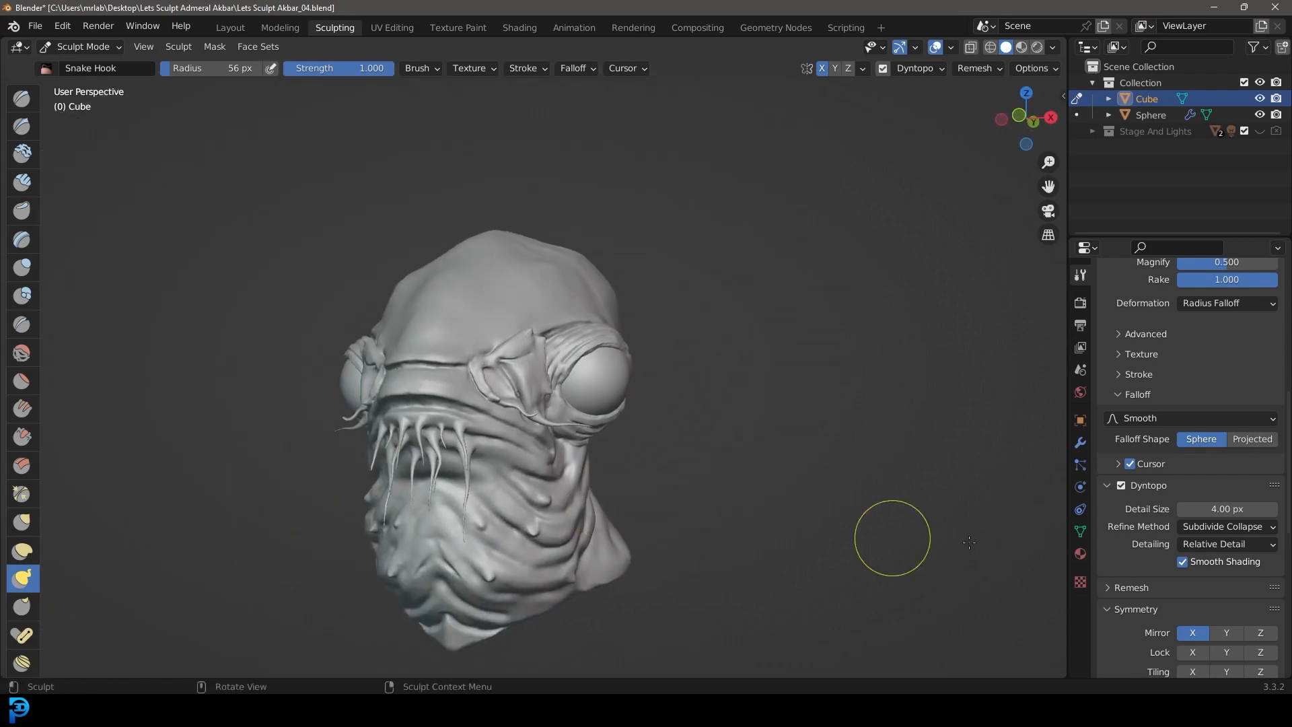
scroll(584, 429, up, 5)
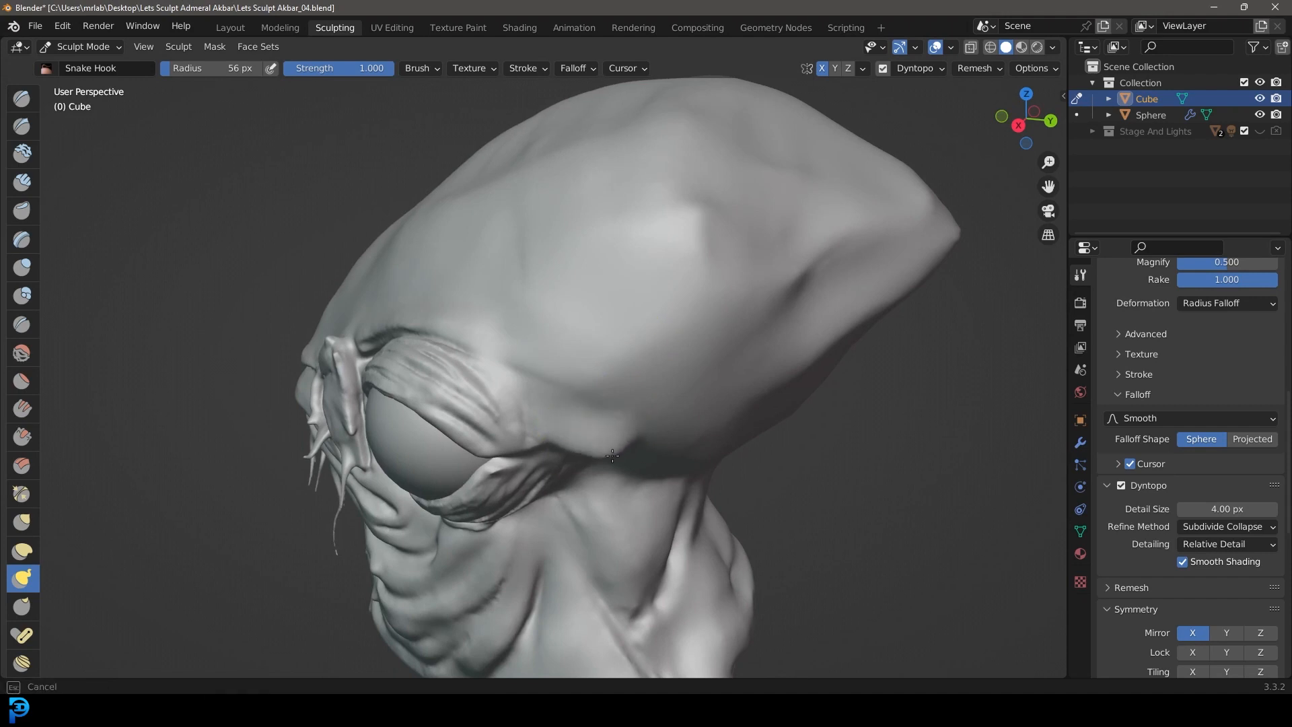
mouse_move(612, 456)
middle_down()
mouse_move(617, 425)
mouse_move(583, 431)
mouse_move(584, 396)
mouse_move(604, 481)
middle_up()
scroll(678, 416, down, 3)
scroll(595, 431, up, 2)
scroll(604, 482, up, 4)
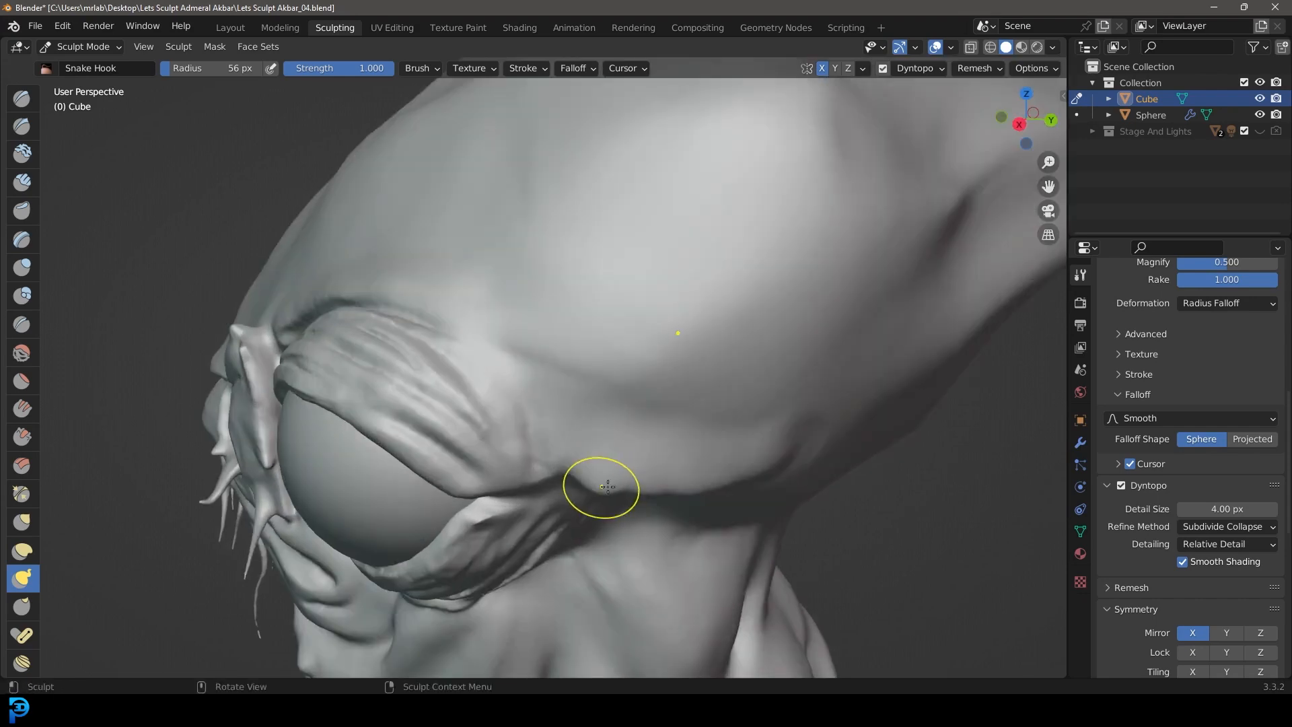
scroll(599, 487, up, 4)
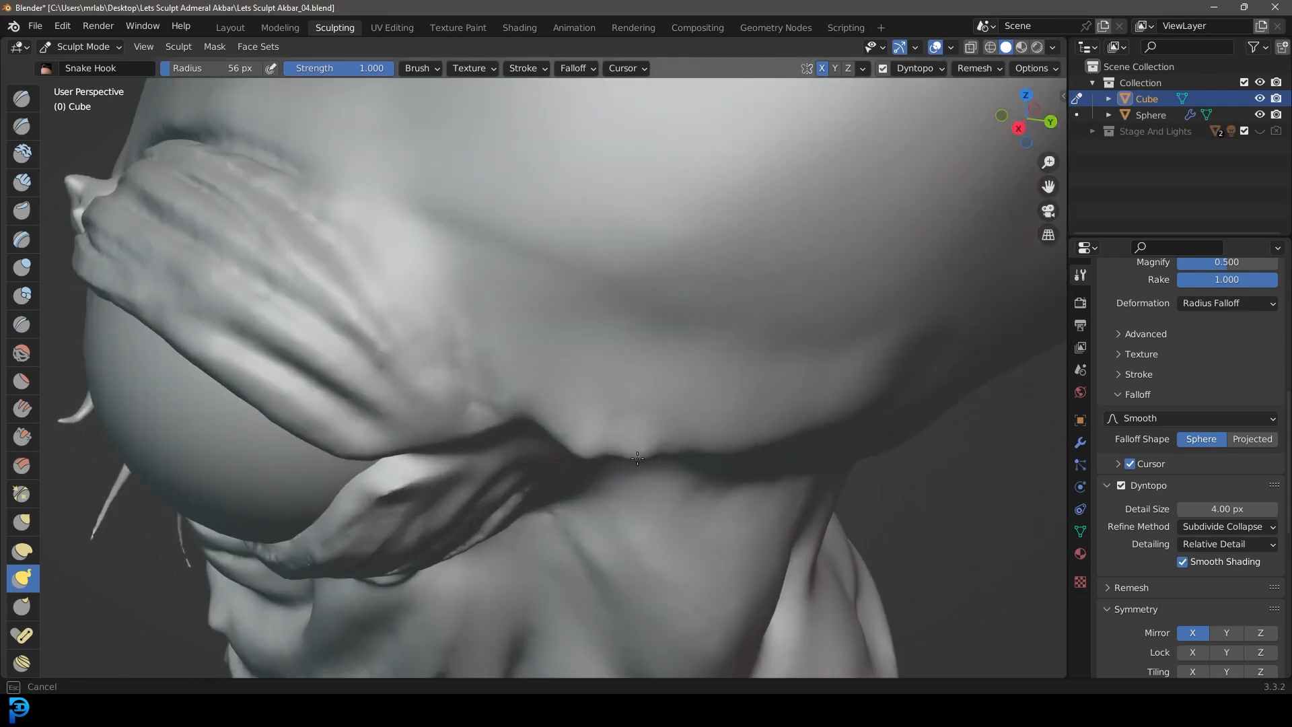
drag(678, 459, 677, 465)
mouse_move(672, 444)
middle_down()
mouse_move(586, 407)
mouse_move(377, 384)
middle_up()
scroll(377, 385, up, 3)
mouse_move(440, 415)
middle_down()
mouse_move(405, 411)
mouse_move(322, 466)
middle_up()
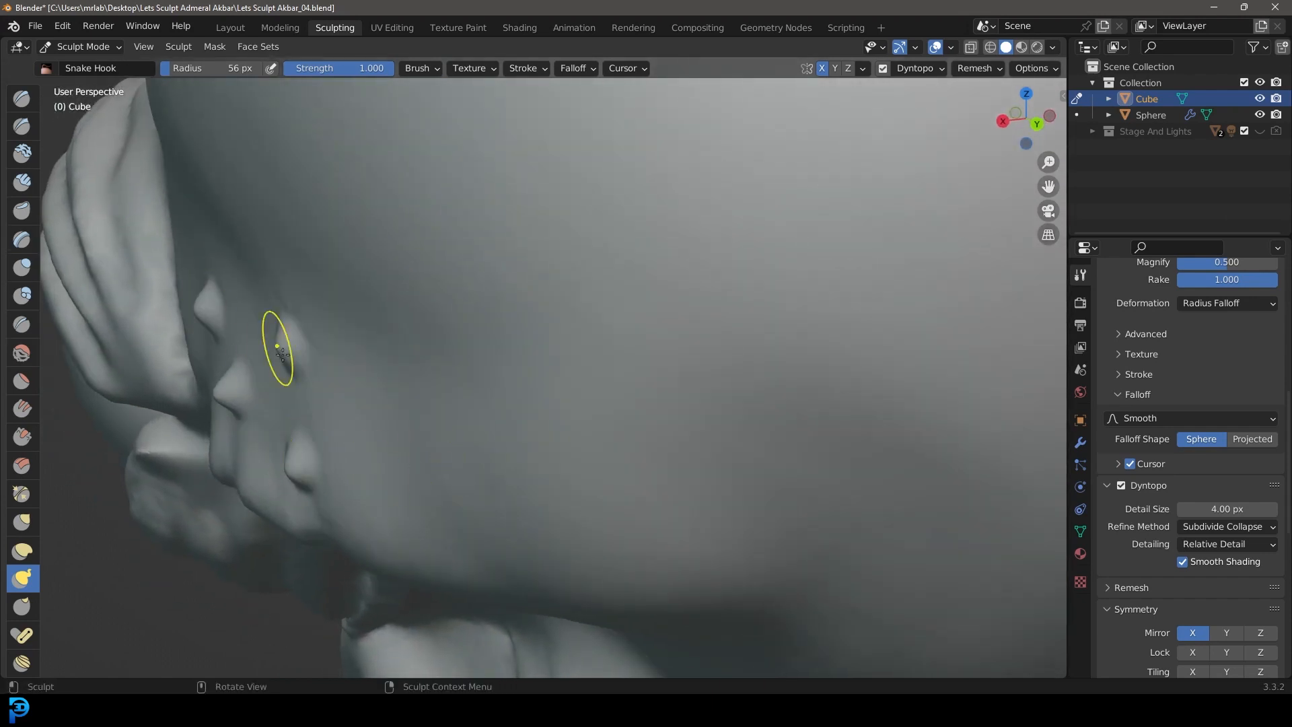
drag(243, 475, 242, 477)
Step: Pull larger bumps out of the temple above the small cluster and behind the upper eyelid
scroll(243, 474, down, 5)
middle_drag(269, 465, 545, 414)
scroll(545, 414, up, 4)
drag(545, 414, 543, 384)
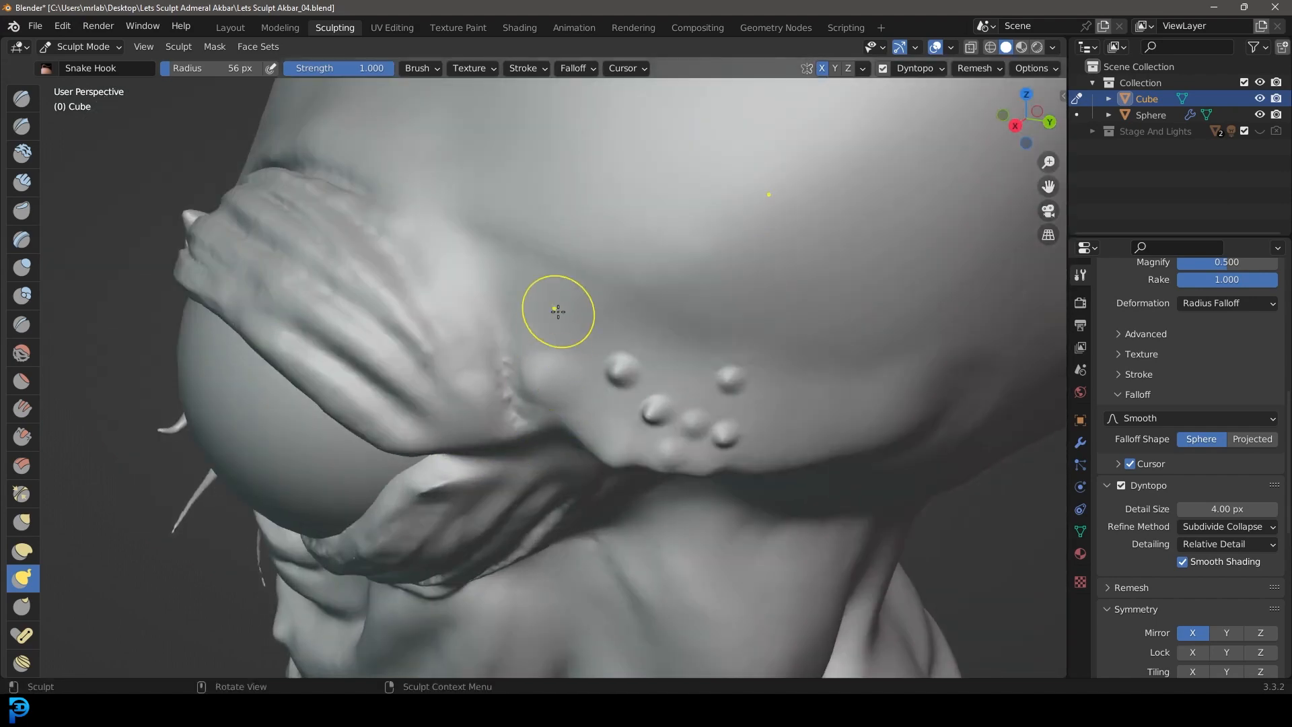
middle_drag(558, 311, 523, 337)
drag(442, 397, 421, 402)
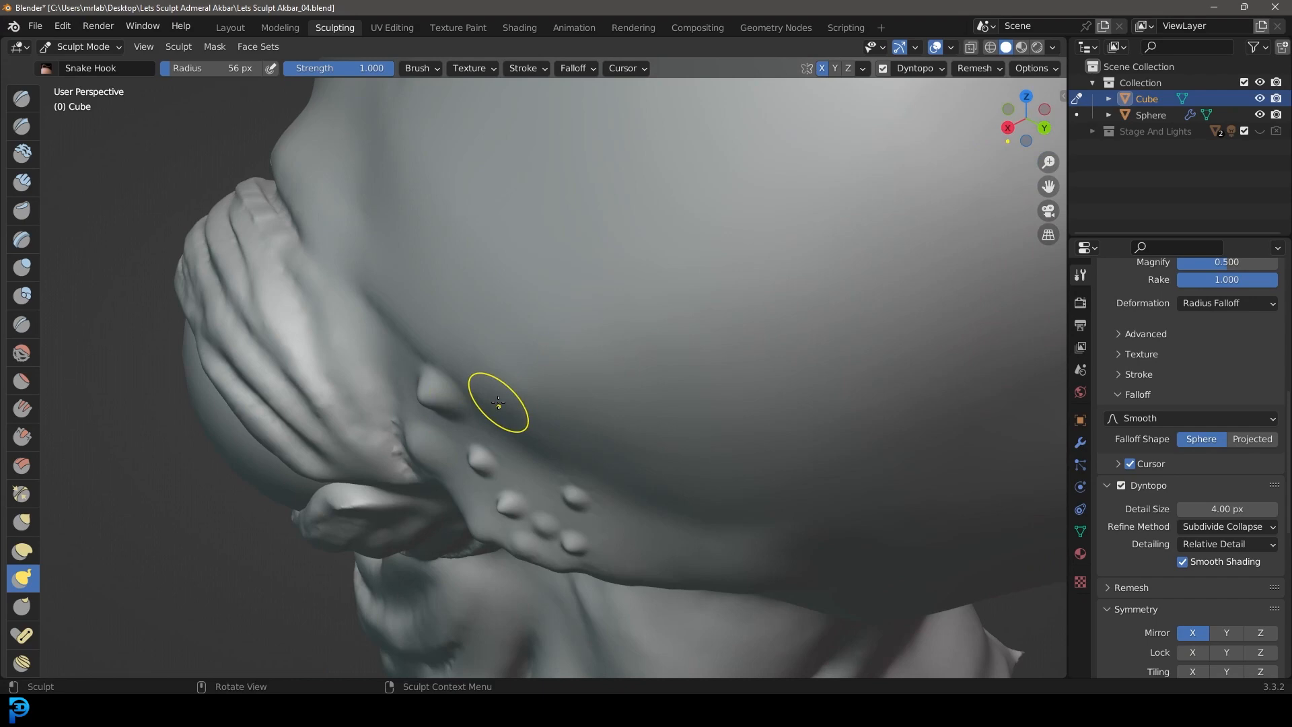
drag(559, 438, 568, 436)
drag(416, 296, 404, 300)
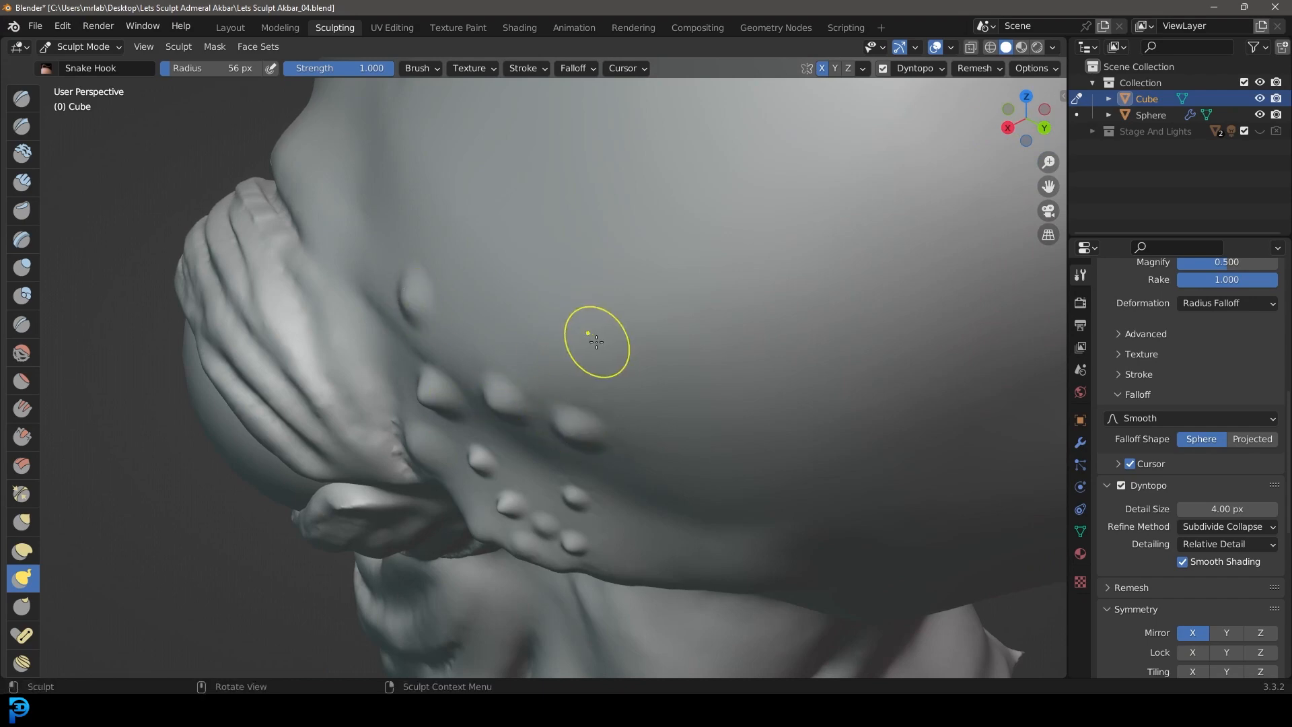
Step: Raise scattered mirrored bumps on the lower forehead above the nostril flaps with the Snake Hook brush
scroll(582, 345, down, 4)
middle_drag(513, 355, 623, 324)
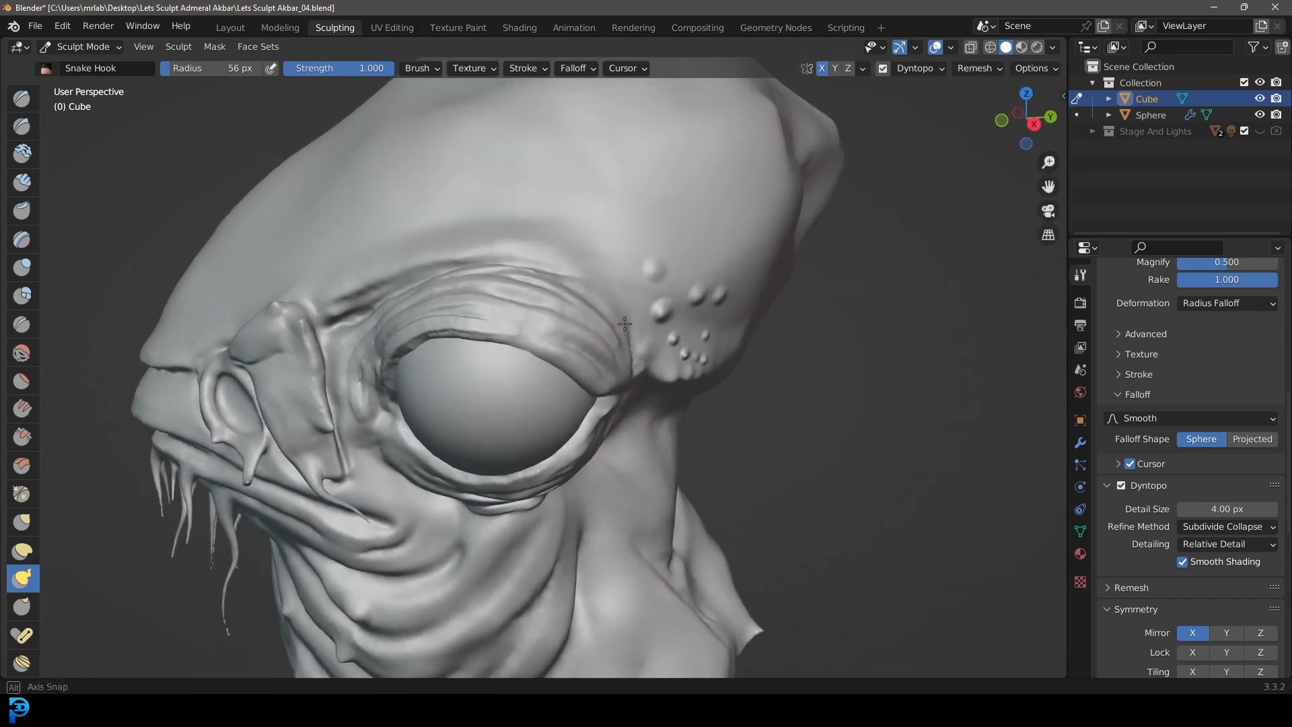
shift+middle_drag(404, 330, 592, 384)
scroll(464, 384, up, 2)
shift+middle_drag(437, 367, 481, 398)
scroll(464, 397, up, 3)
shift+middle_drag(367, 387, 446, 391)
scroll(446, 391, up, 2)
drag(375, 445, 357, 447)
middle_drag(468, 412, 425, 407)
drag(454, 385, 435, 384)
drag(554, 294, 473, 286)
mouse_move(678, 253)
middle_down()
mouse_move(750, 369)
mouse_move(766, 360)
middle_up()
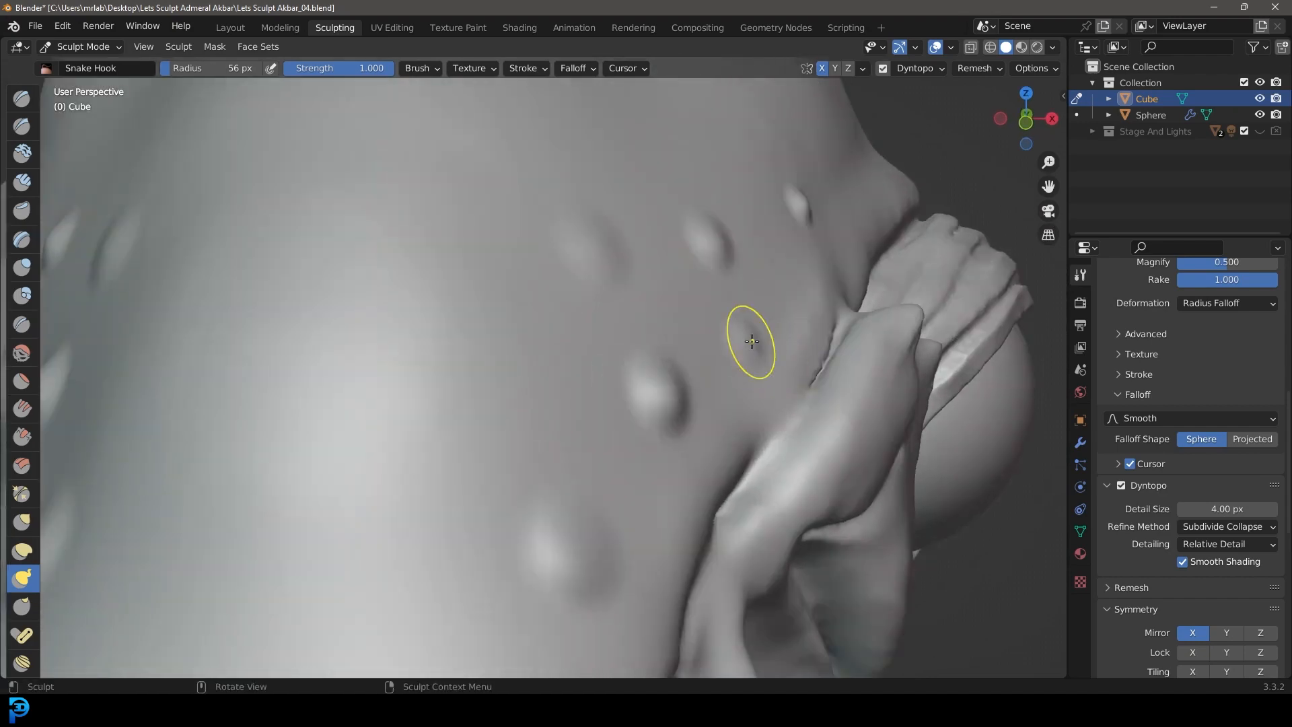
scroll(503, 424, down, 1)
drag(519, 394, 515, 391)
Step: Examine the new forehead and temple bumps from several angles and in the front view
scroll(517, 388, down, 6)
middle_drag(640, 384, 546, 324)
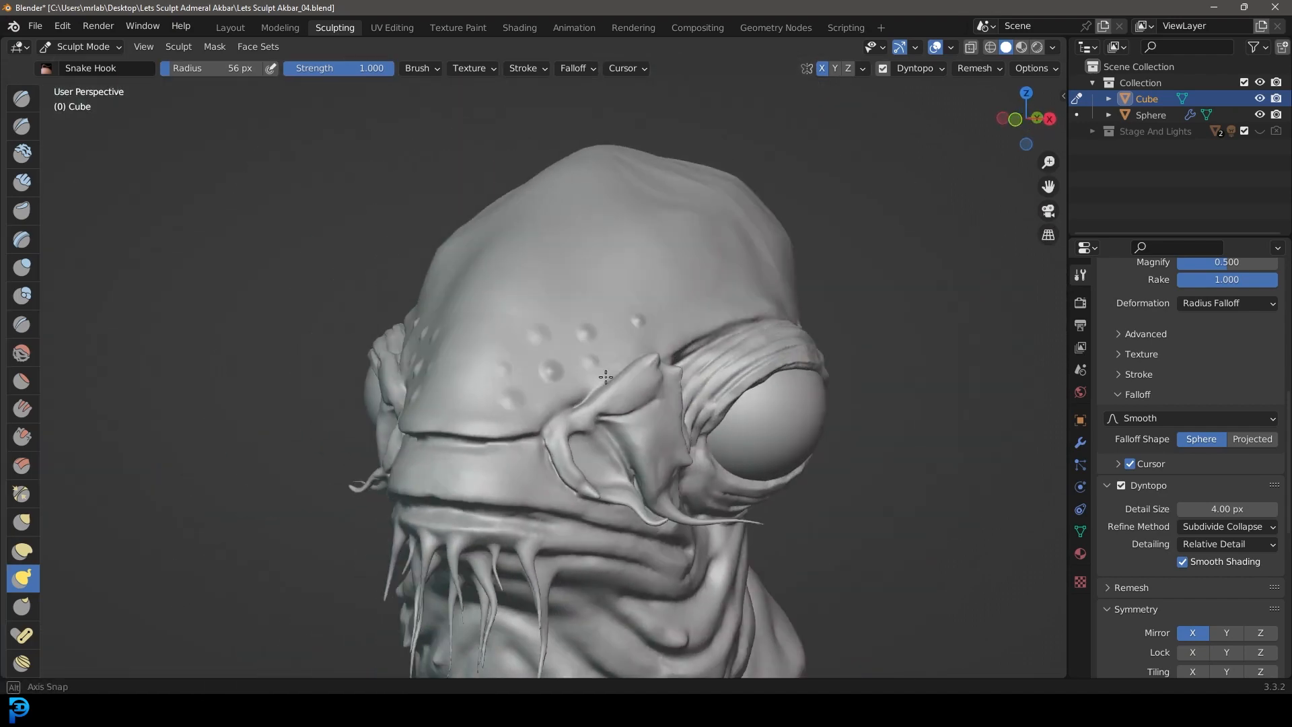
scroll(740, 304, down, 5)
middle_drag(740, 304, 546, 361)
scroll(546, 362, up, 6)
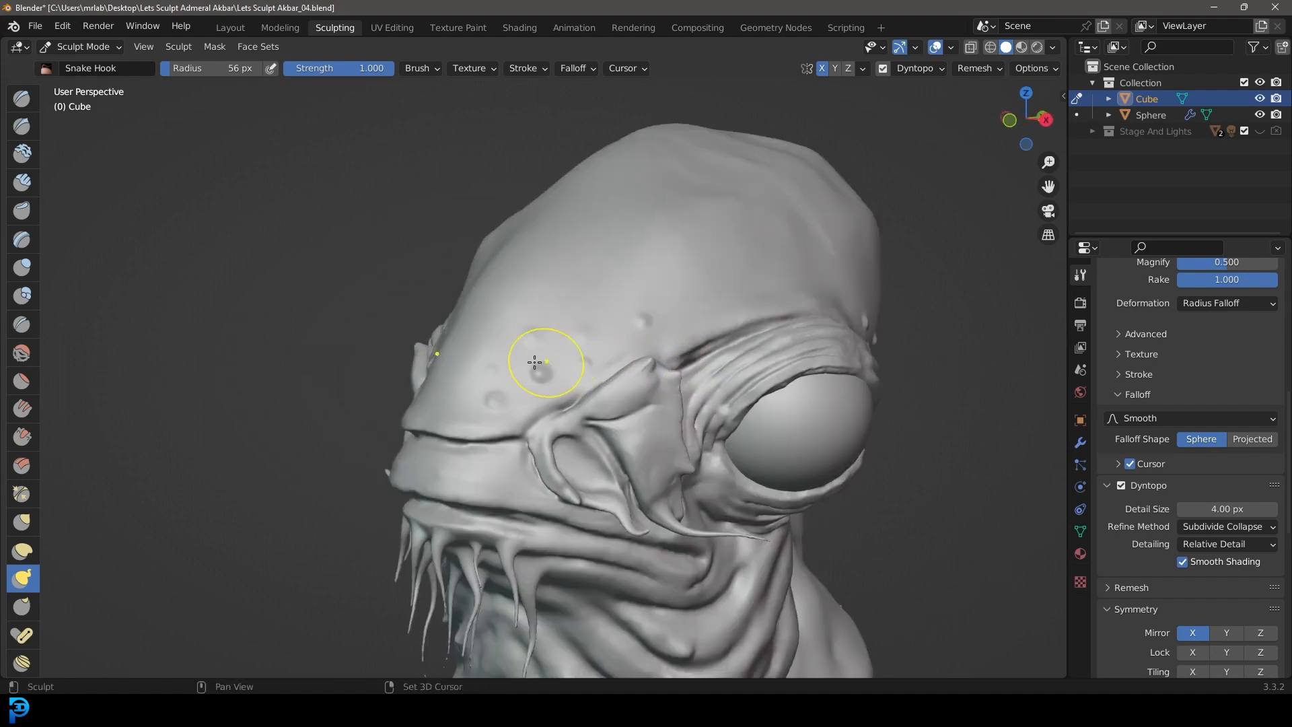
scroll(690, 296, down, 5)
middle_drag(657, 368, 745, 349)
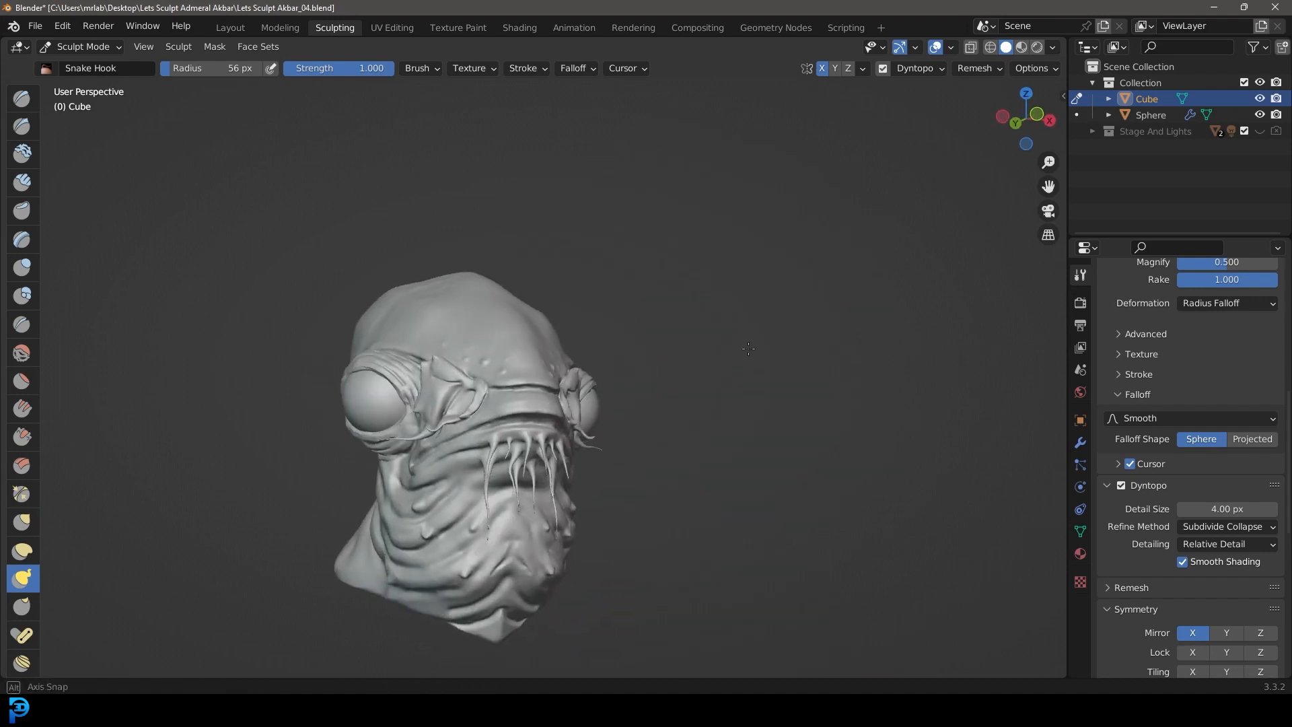
key(KP_1)
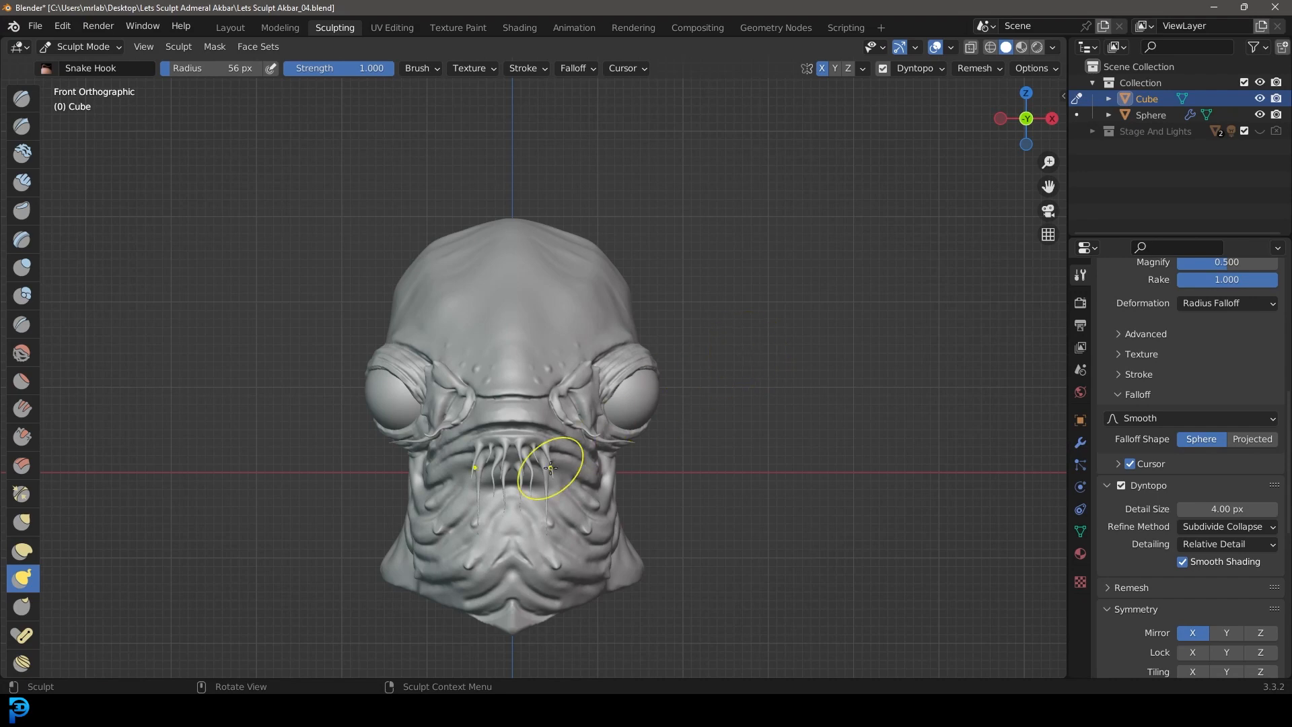
Step: Set the Snake Hook radius to 101 px and reshape the lower rim of the neck from beneath the chin to the back corner
middle_drag(557, 449, 530, 461)
mouse_move(882, 543)
middle_down()
mouse_move(800, 510)
mouse_move(809, 461)
mouse_move(786, 492)
mouse_move(637, 459)
middle_up()
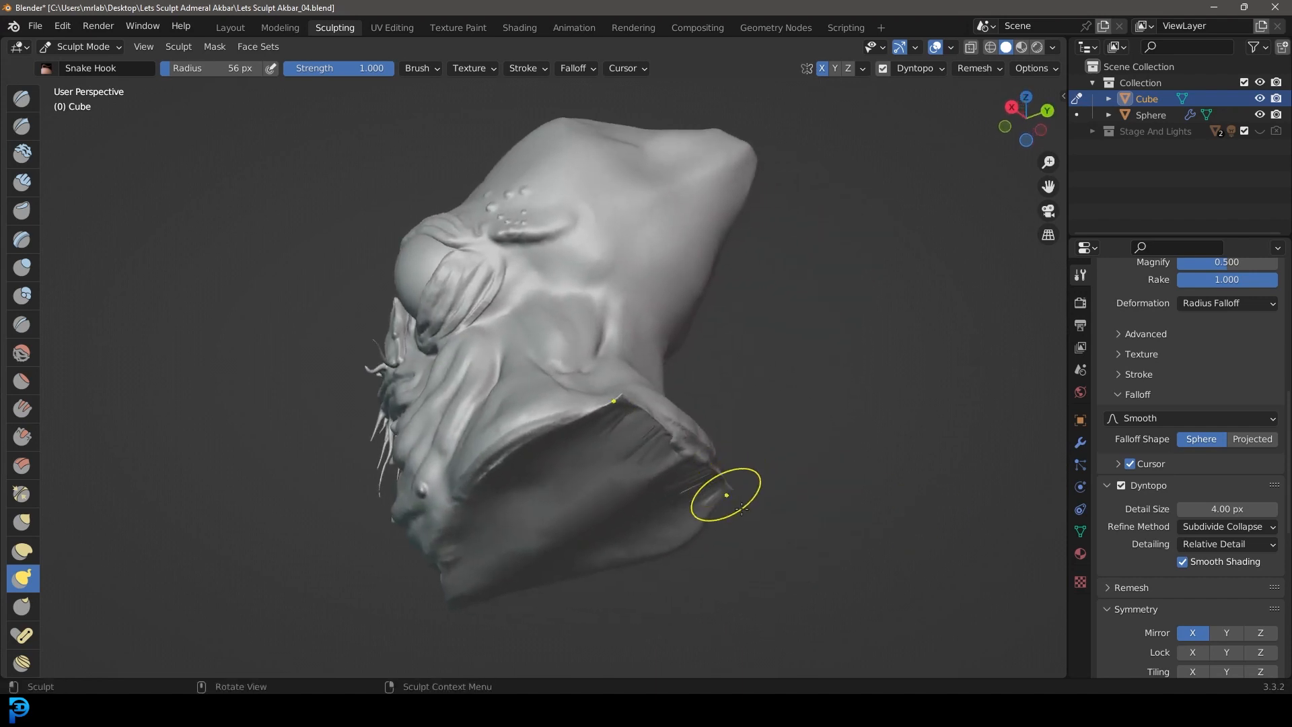
key(f)
click(755, 495)
scroll(737, 481, up, 2)
mouse_move(730, 475)
middle_down()
mouse_move(551, 603)
mouse_move(625, 479)
middle_up()
shift+drag(654, 444, 522, 424)
middle_drag(491, 466, 734, 455)
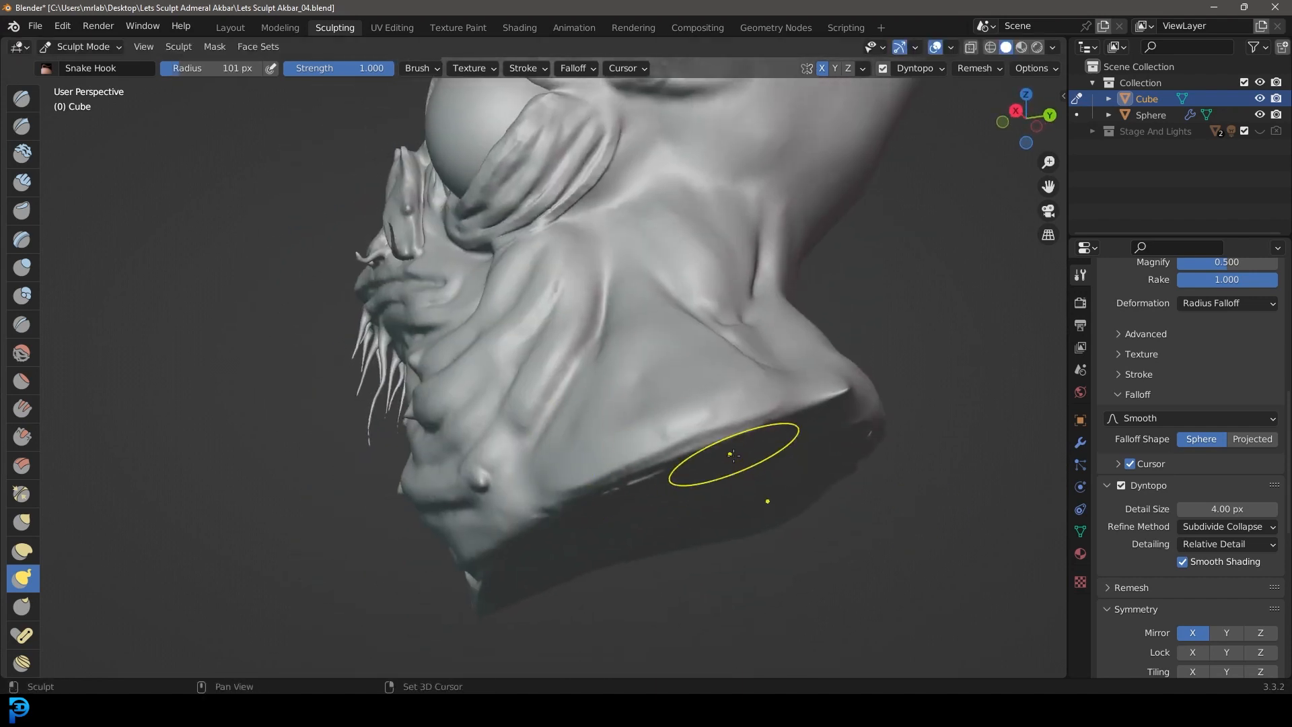
middle_drag(649, 500, 706, 472)
middle_drag(572, 525, 778, 548)
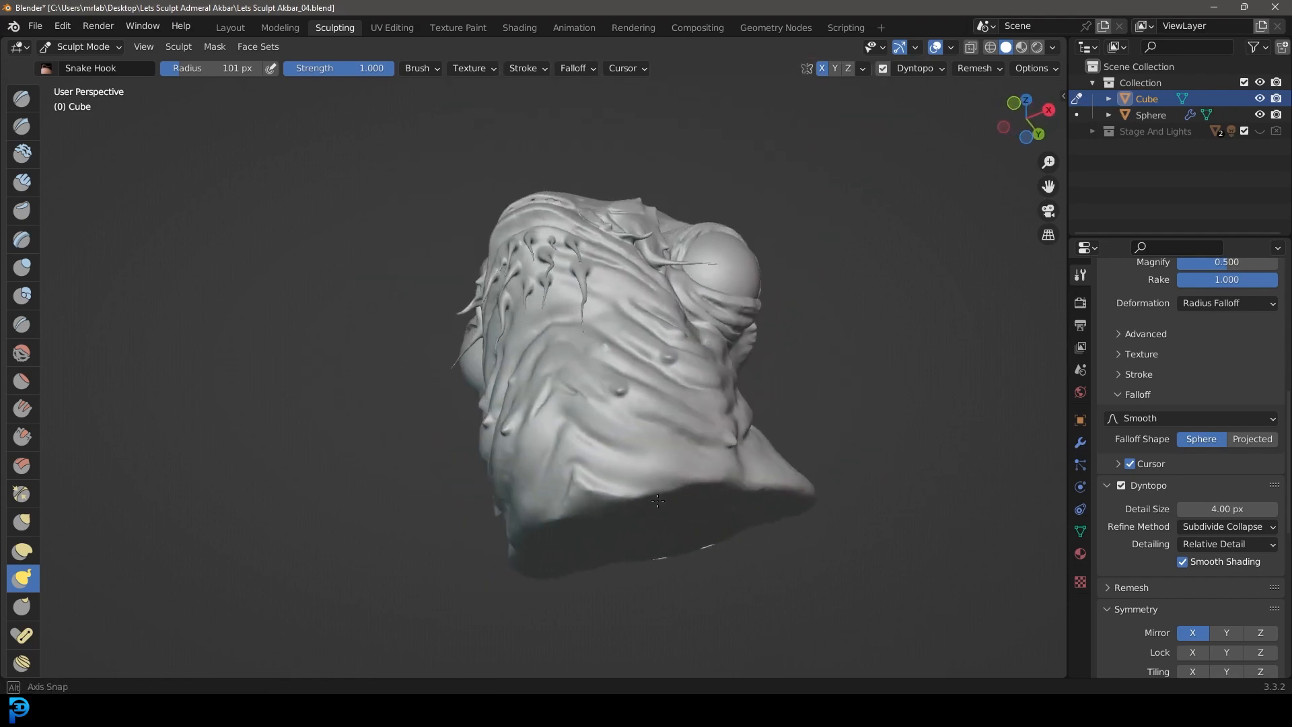
key(KP_3)
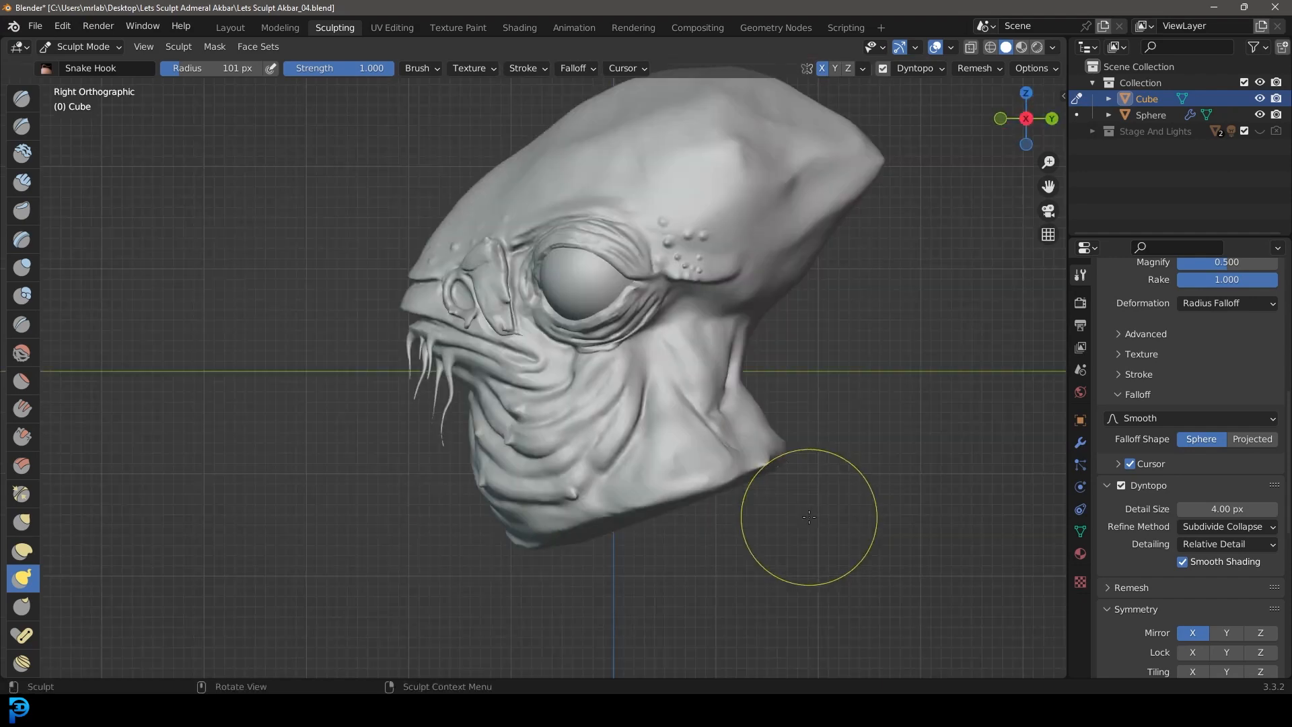
scroll(669, 447, down, 5)
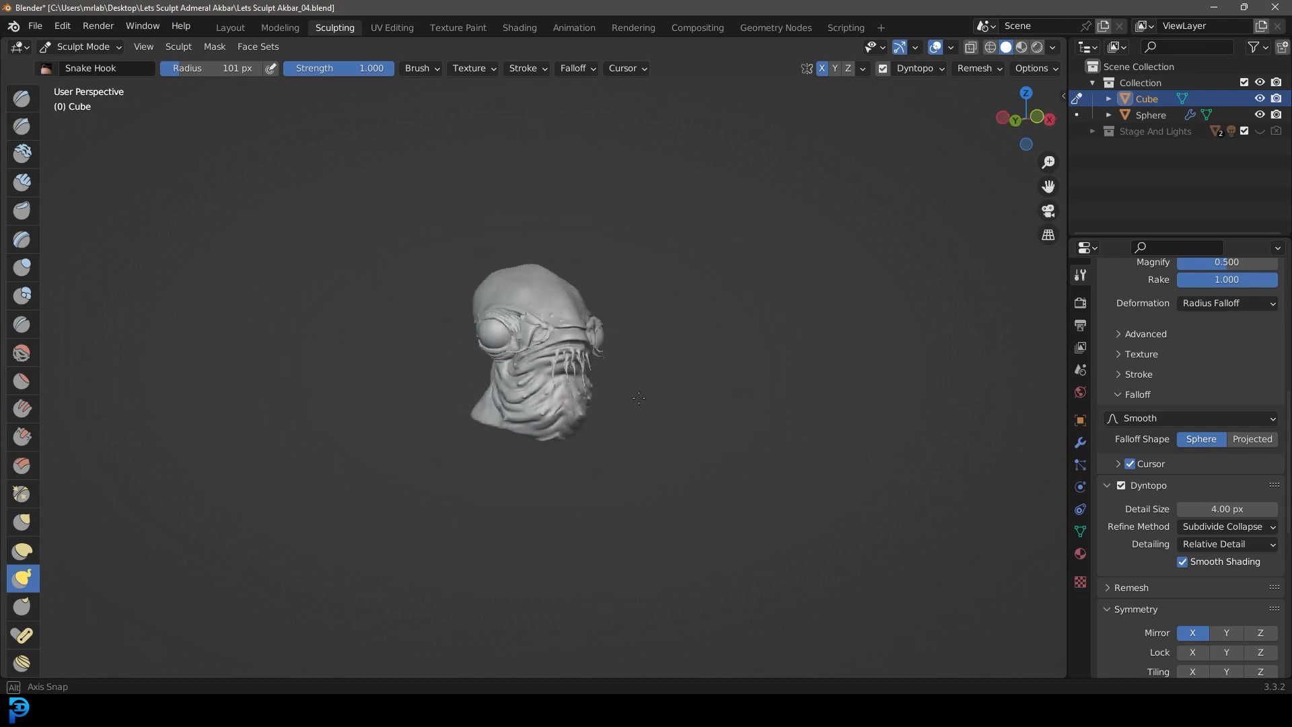
scroll(590, 392, up, 3)
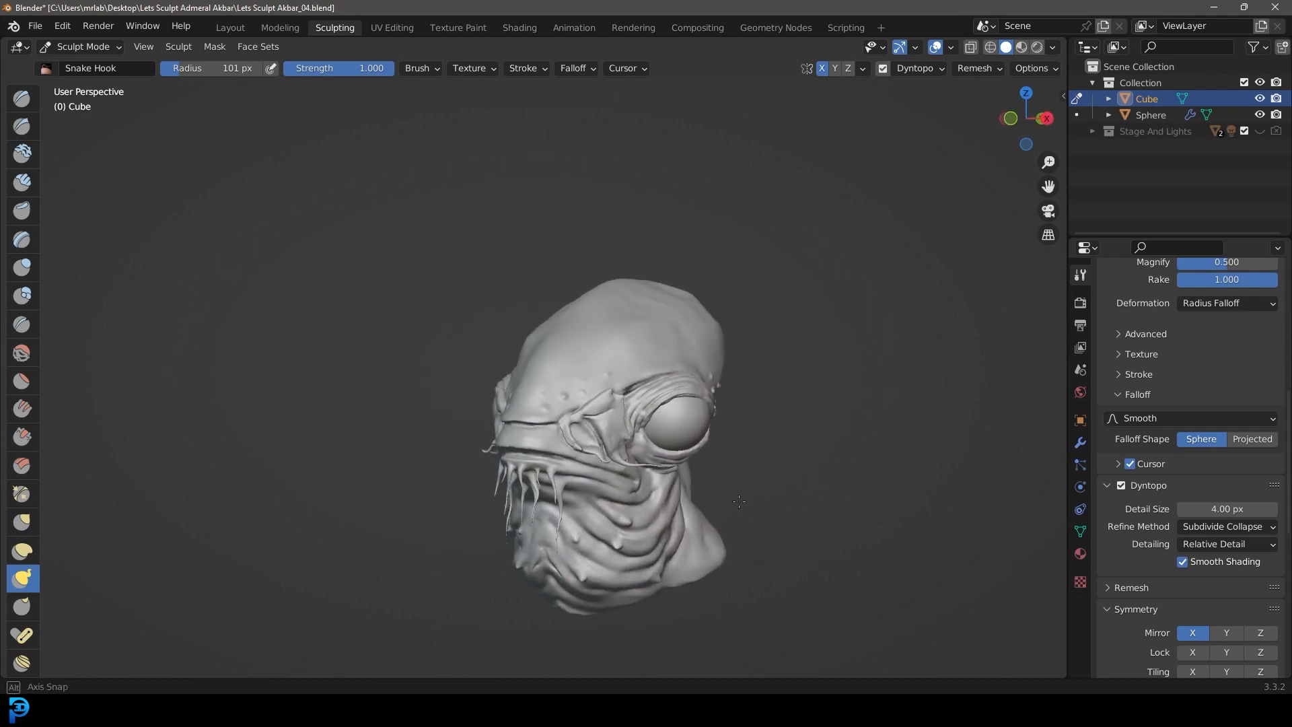